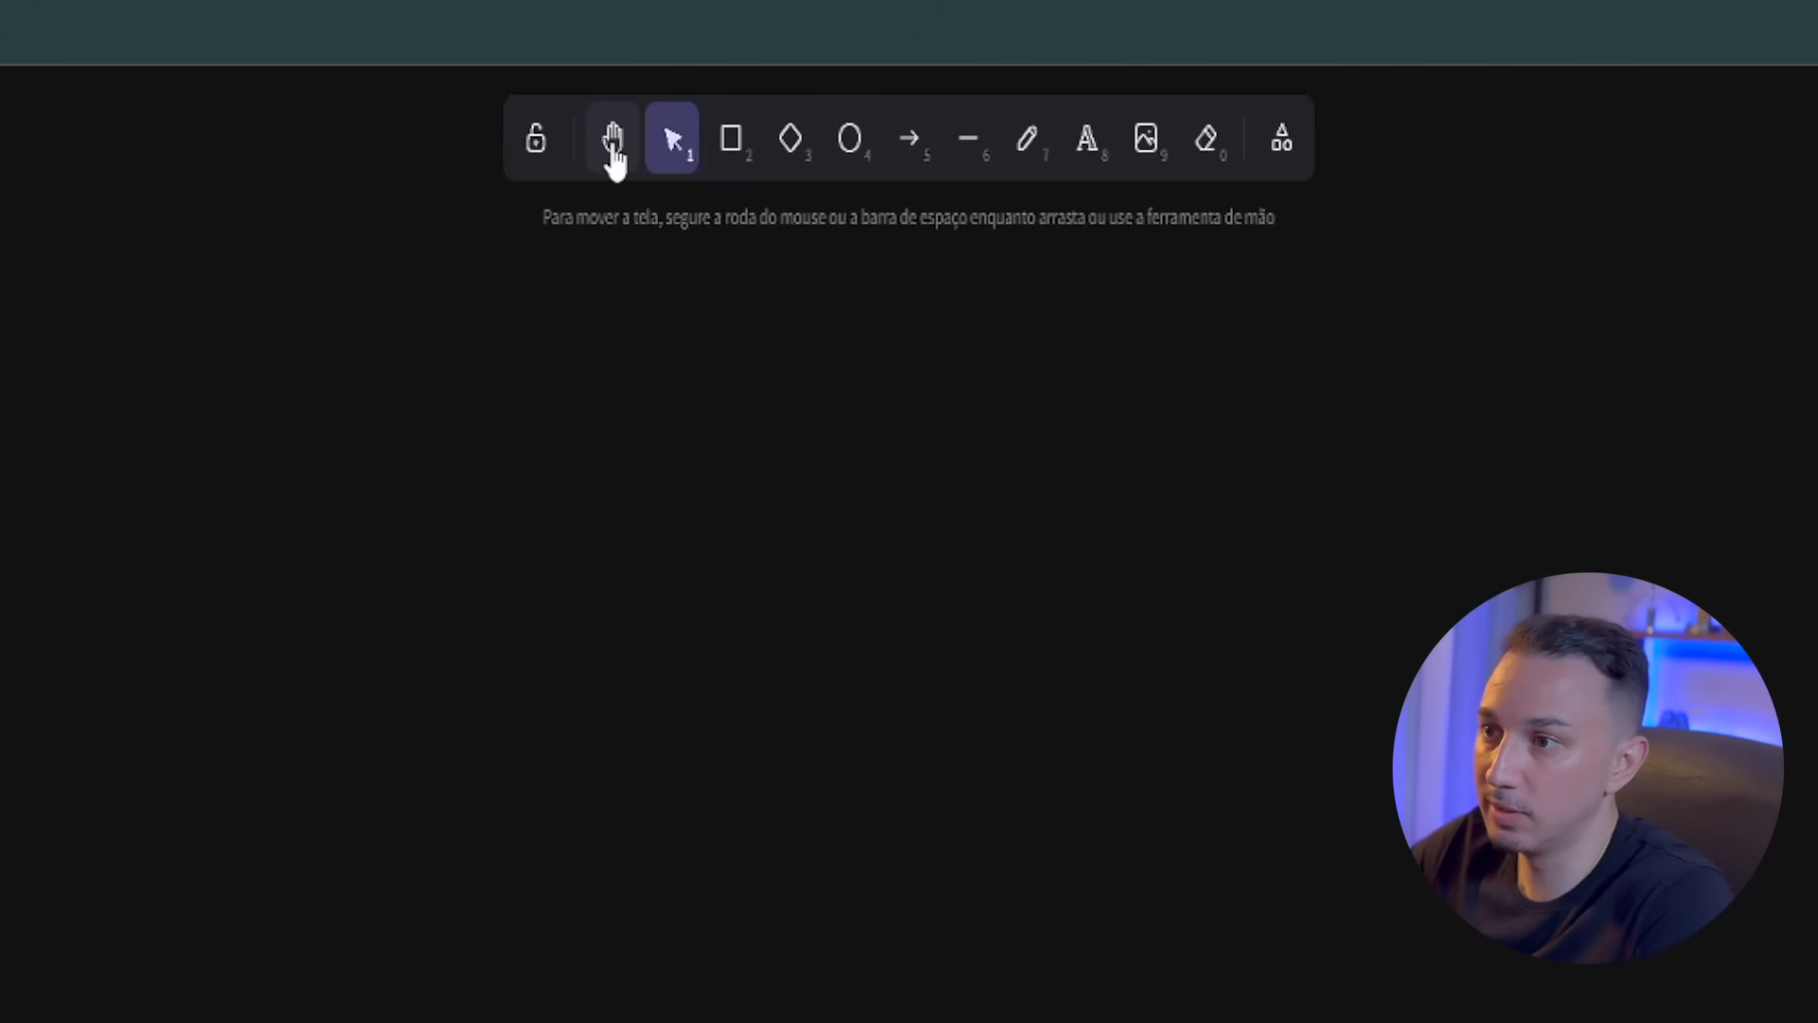
pyautogui.click(613, 142)
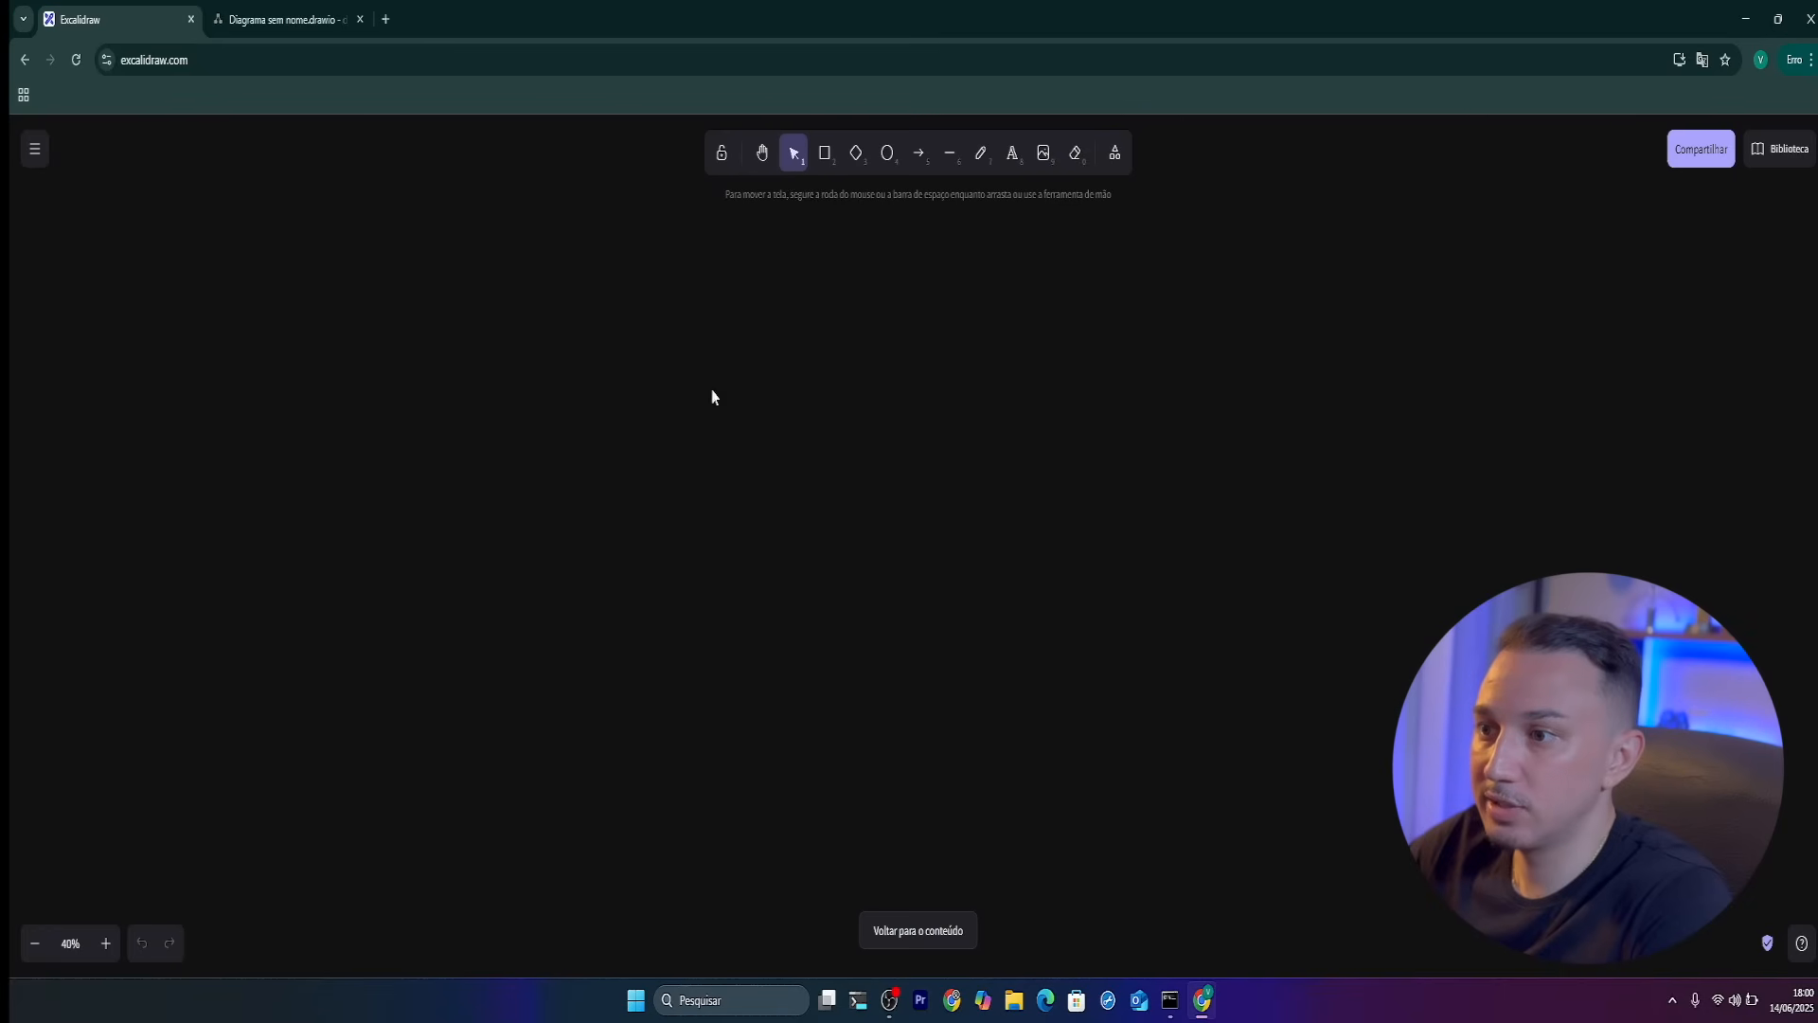
pyautogui.moveTo(698, 379); pyautogui.dragTo(951, 545)
pyautogui.moveTo(633, 434); pyautogui.dragTo(1114, 688)
pyautogui.moveTo(803, 518); pyautogui.dragTo(942, 580)
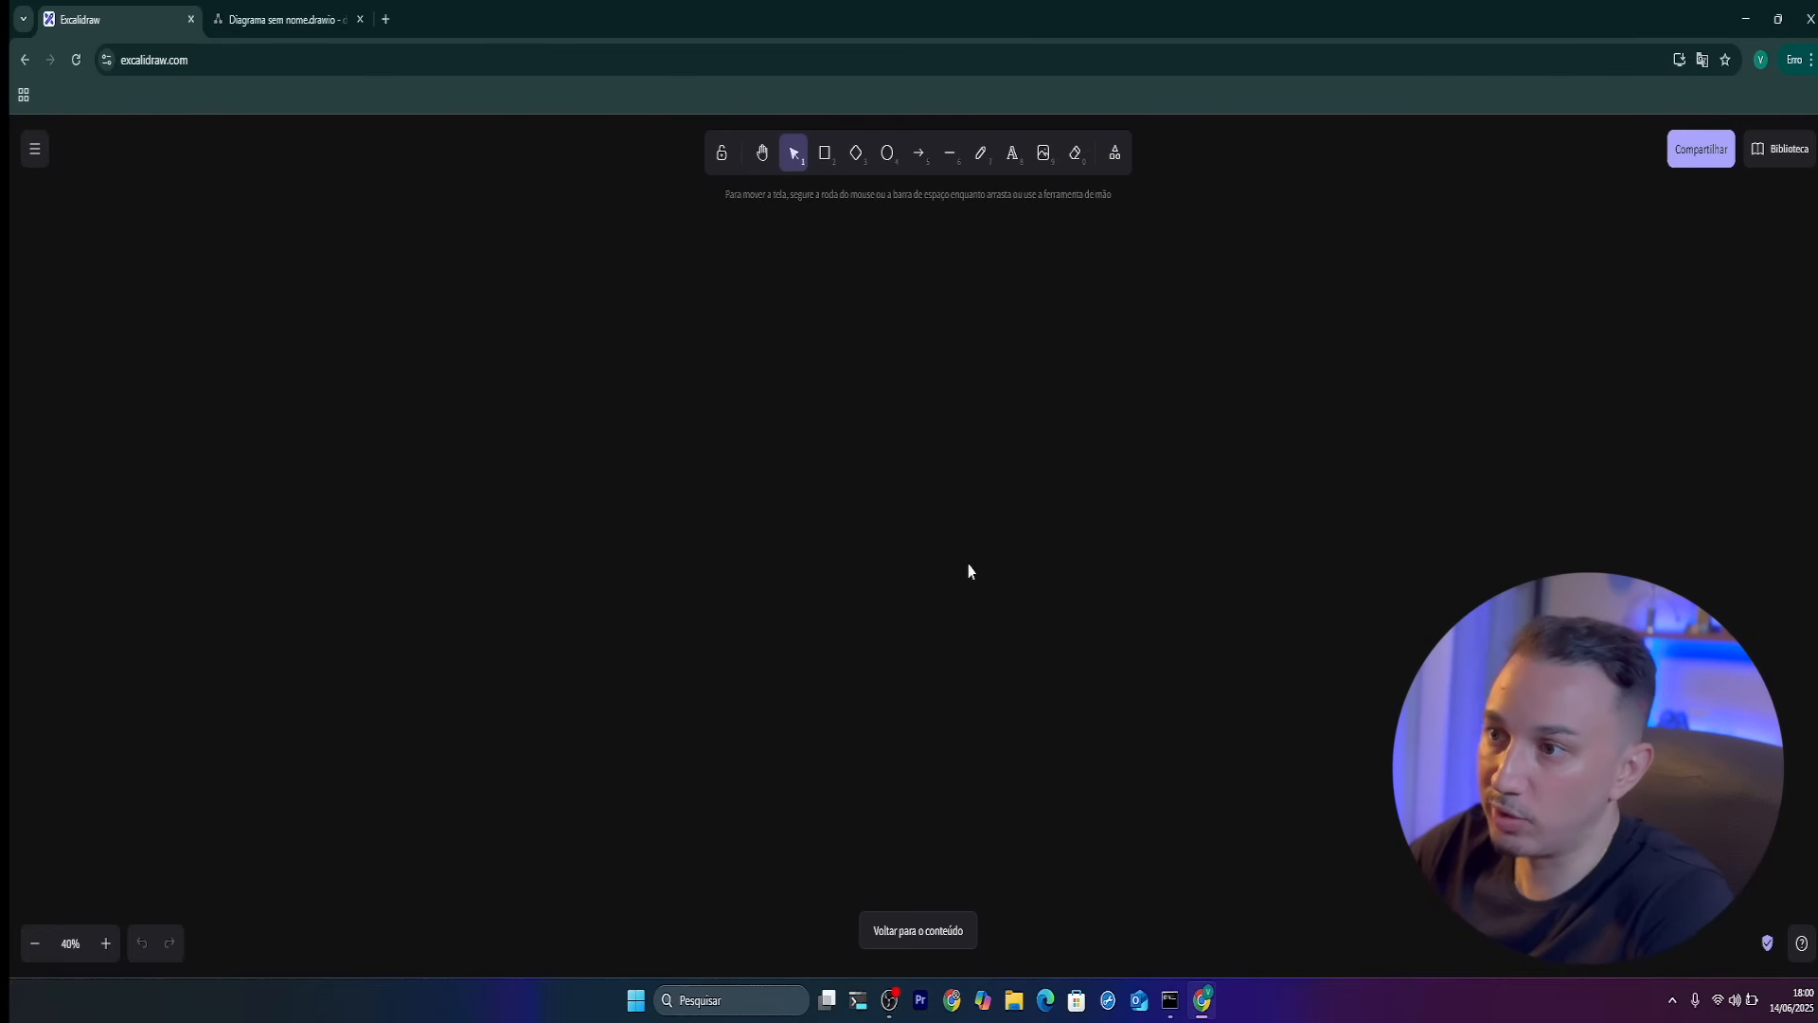
# Draw a large rectangle in the middle of the empty canvas, and delete it
pyautogui.click(823, 166)
pyautogui.moveTo(664, 333)
pyautogui.mouseDown()
pyautogui.moveTo(985, 634)
pyautogui.moveTo(1296, 754)
pyautogui.mouseUp()
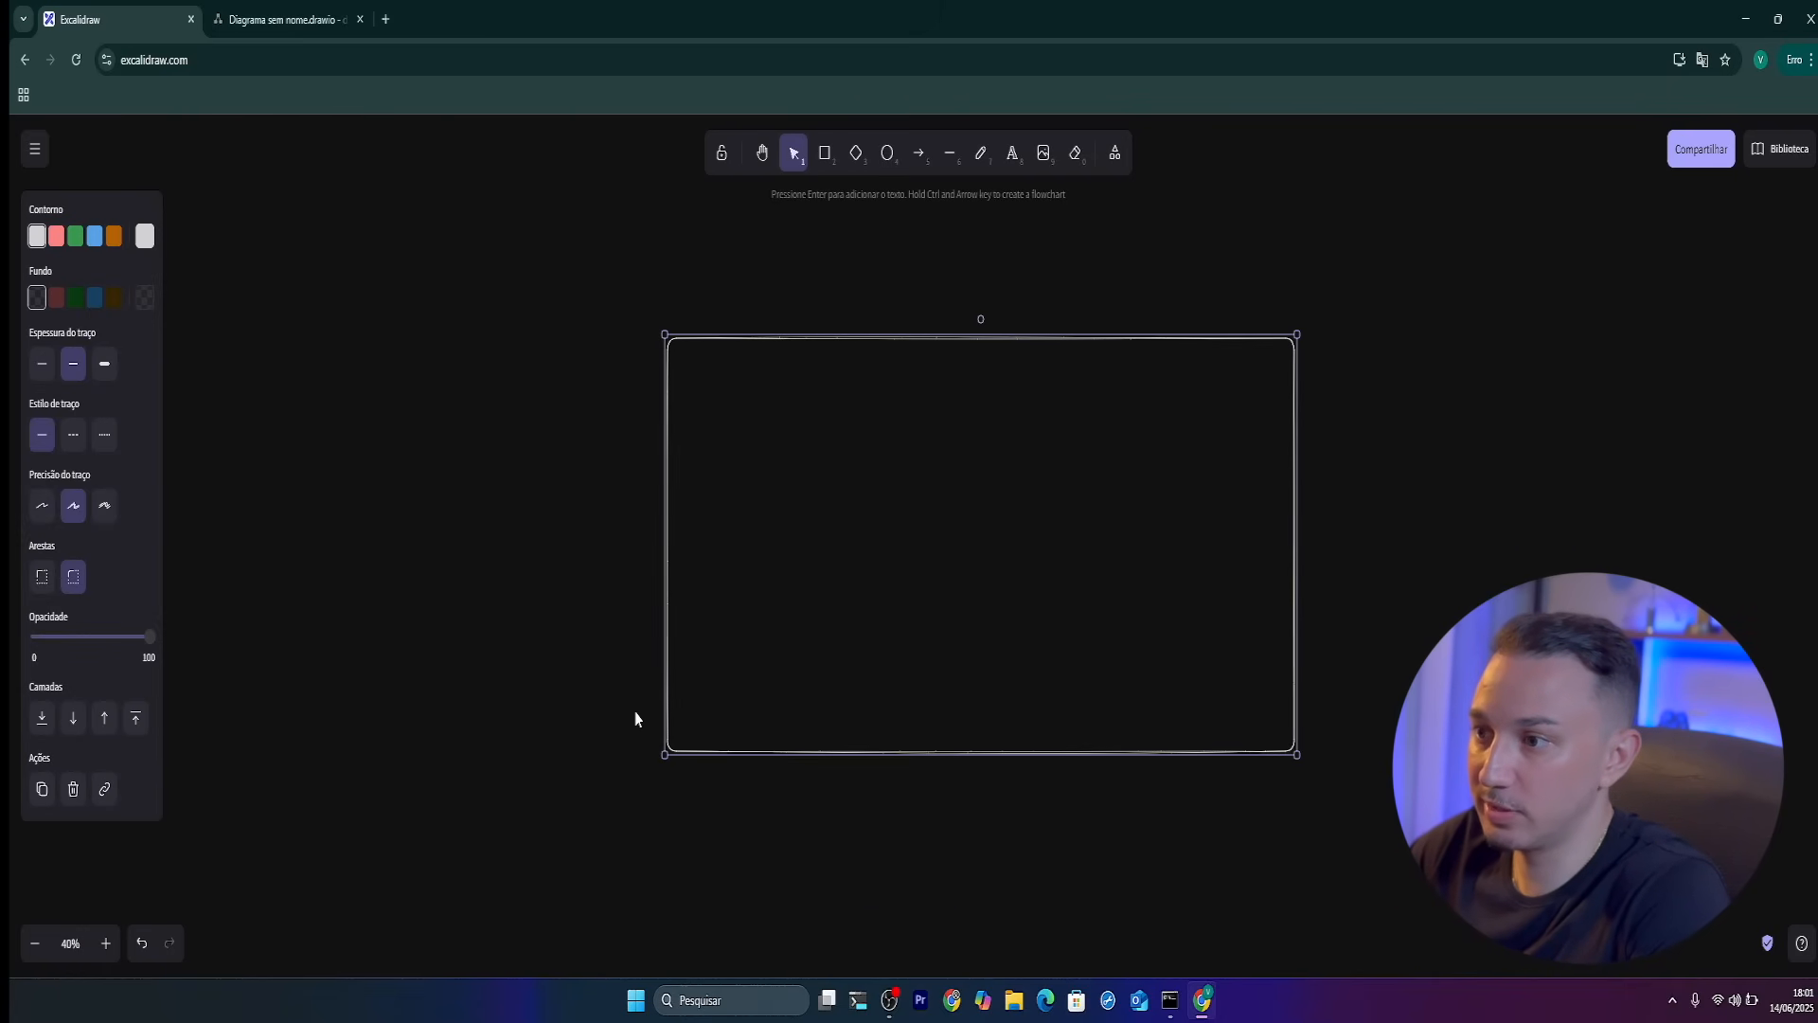
pyautogui.press('Delete')
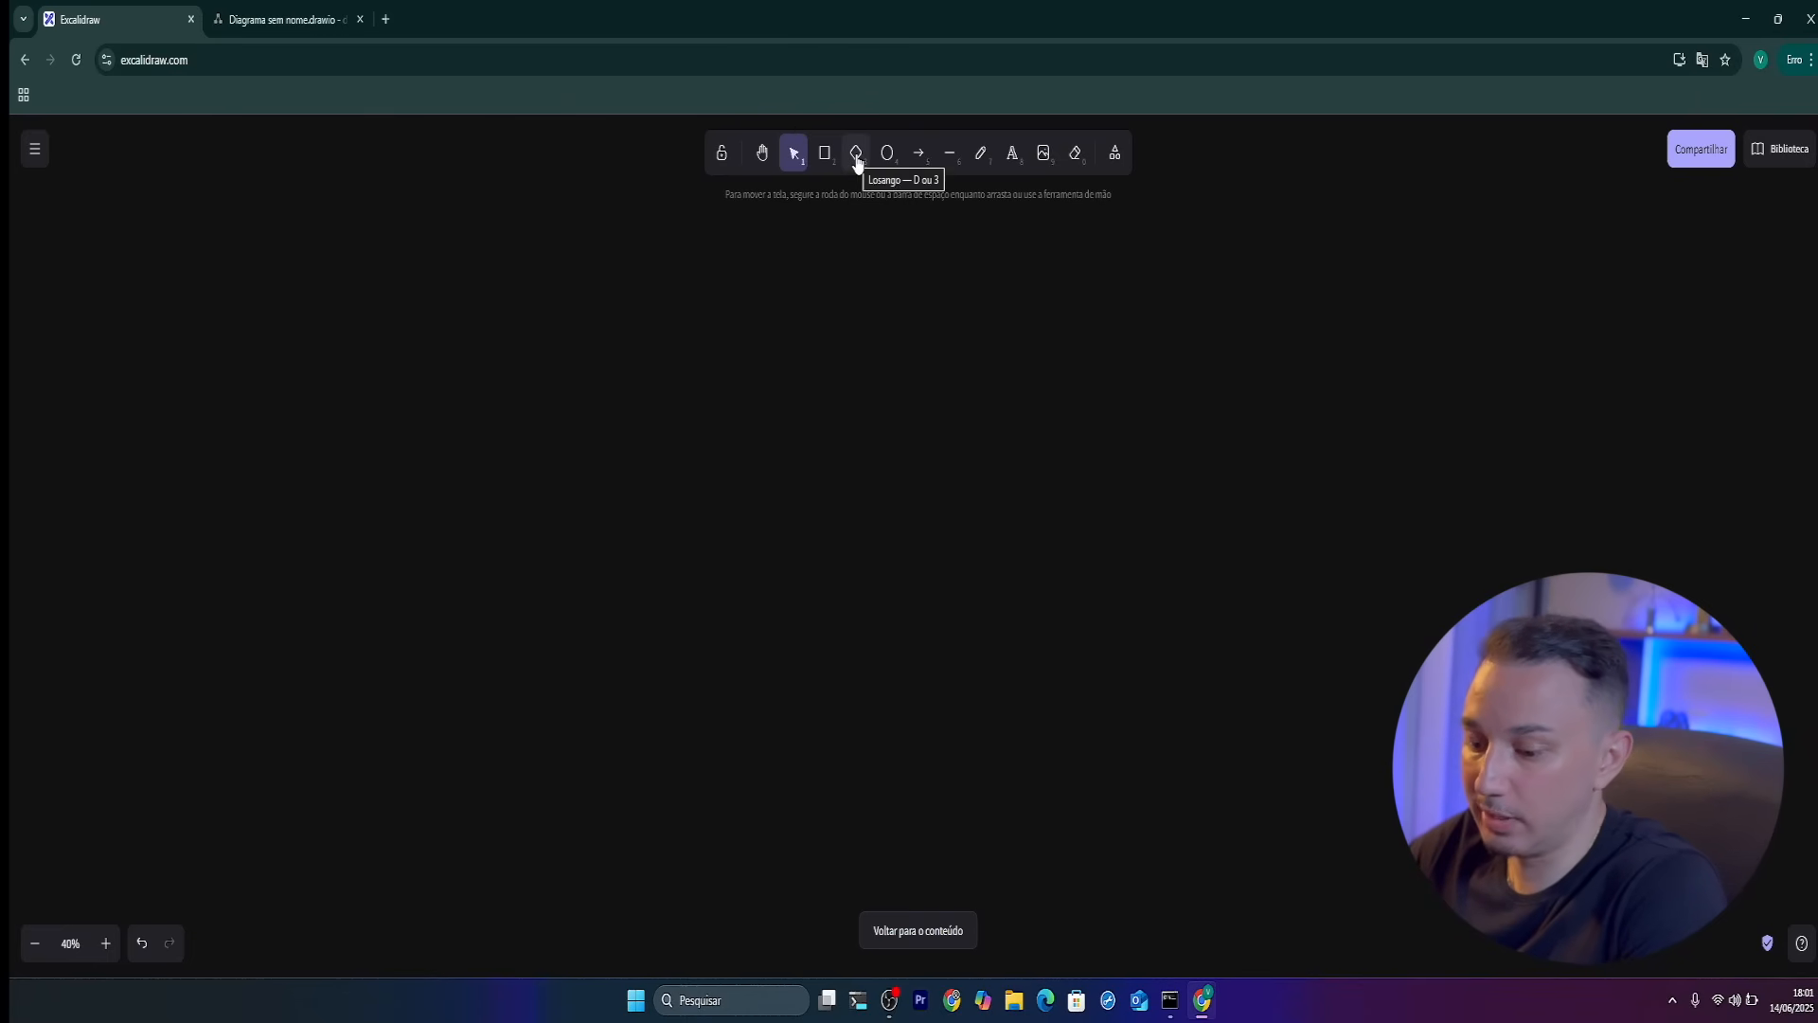
# Draw a diamond in the middle of the canvas, and delete it
pyautogui.press('3')
pyautogui.moveTo(729, 394); pyautogui.dragTo(1070, 671)
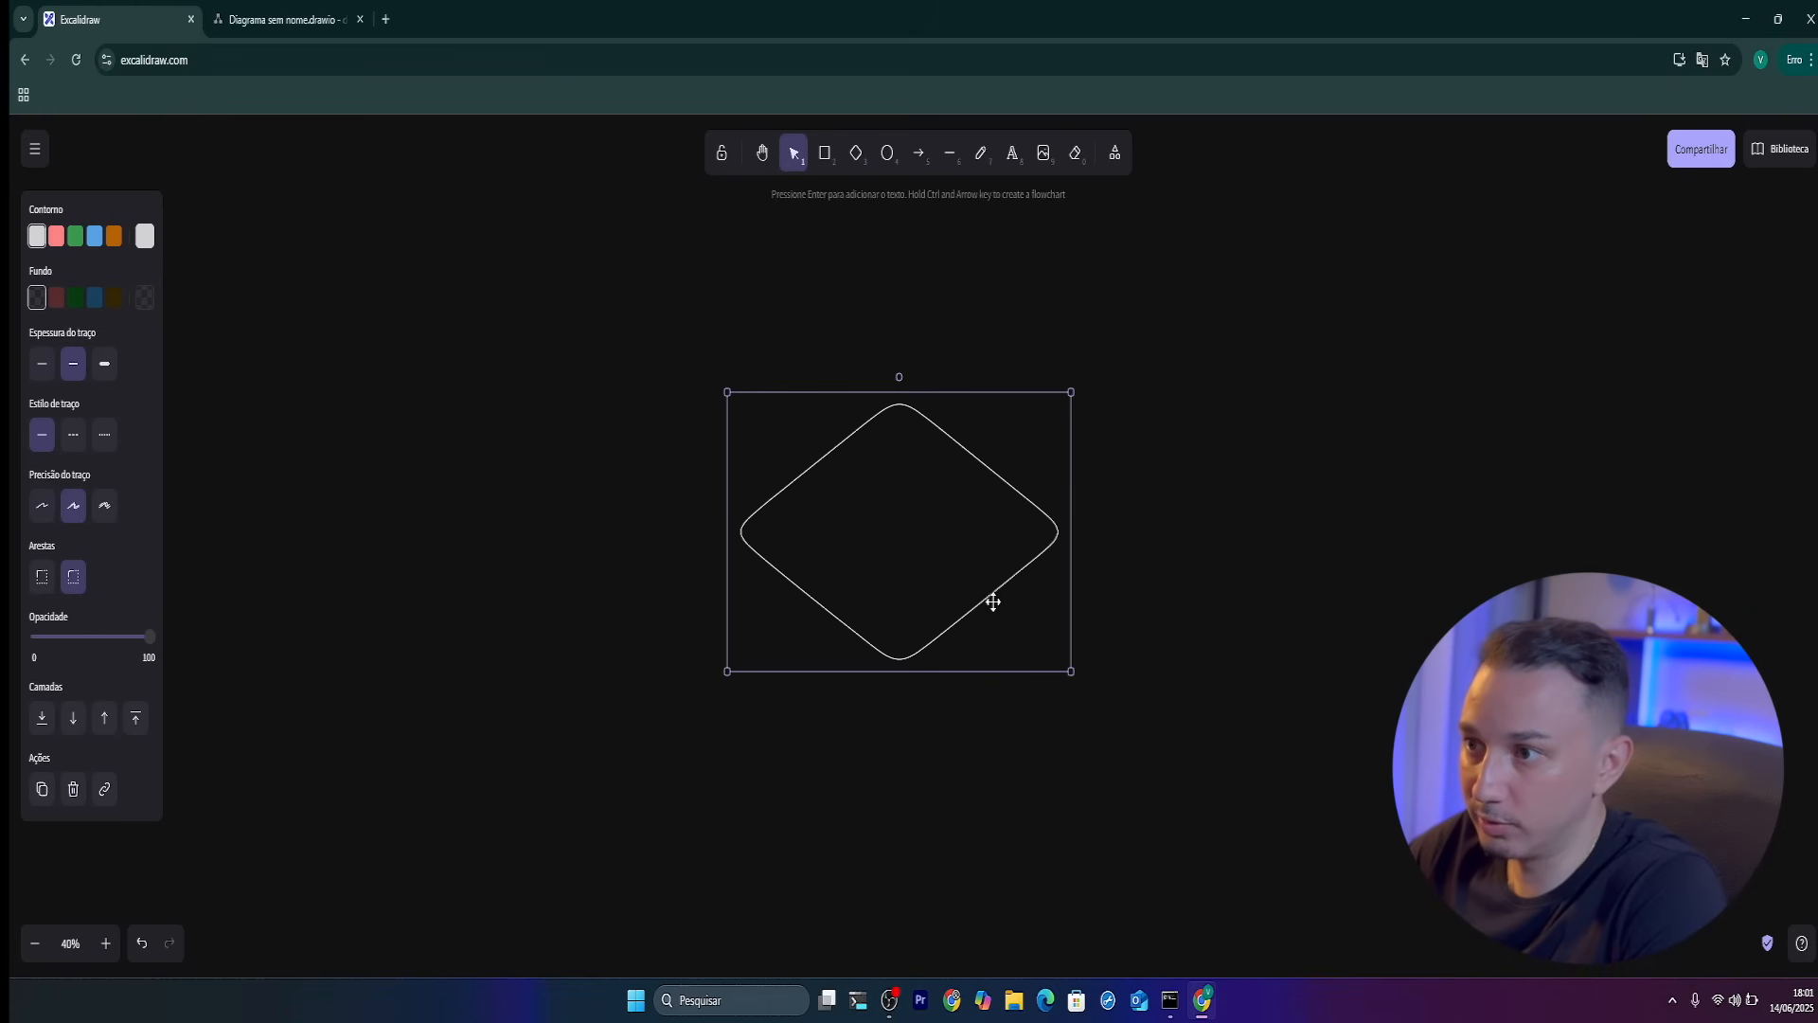
pyautogui.press('Escape')
pyautogui.click(970, 458)
pyautogui.press('Delete')
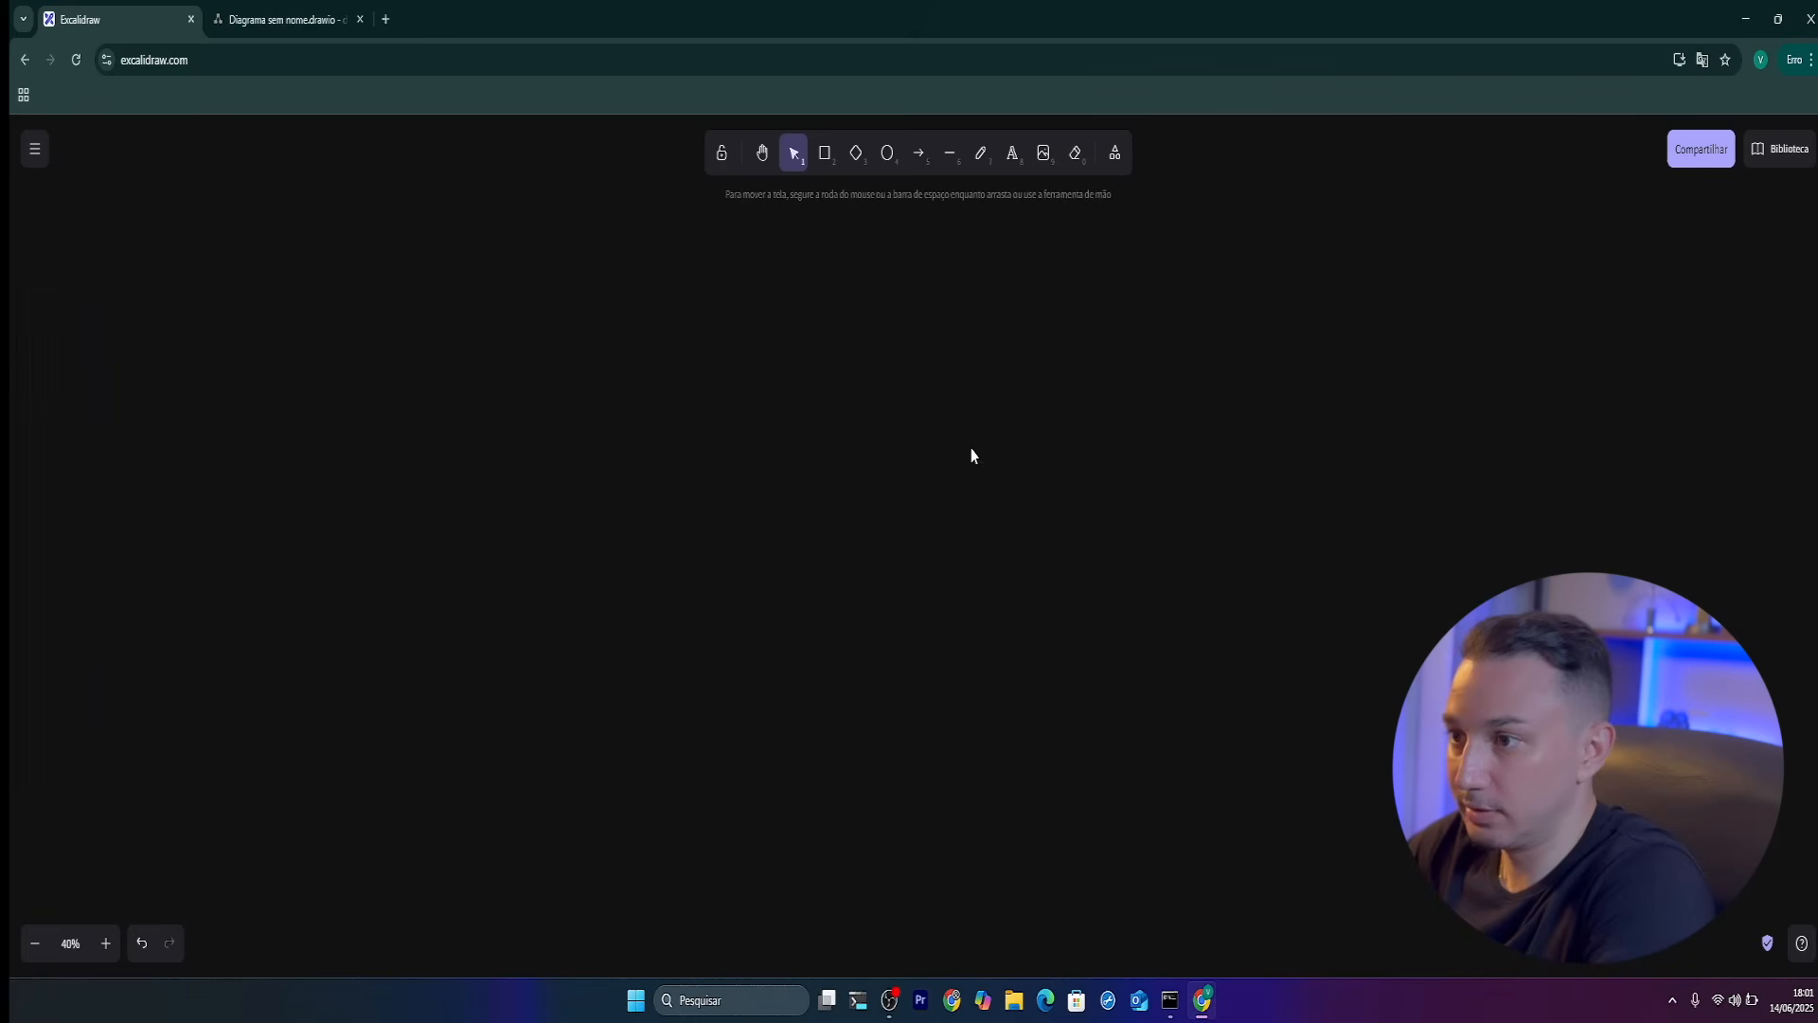
# Draw an ellipse near the middle of the canvas, and delete it
pyautogui.click(887, 152)
pyautogui.moveTo(784, 450); pyautogui.dragTo(1114, 746)
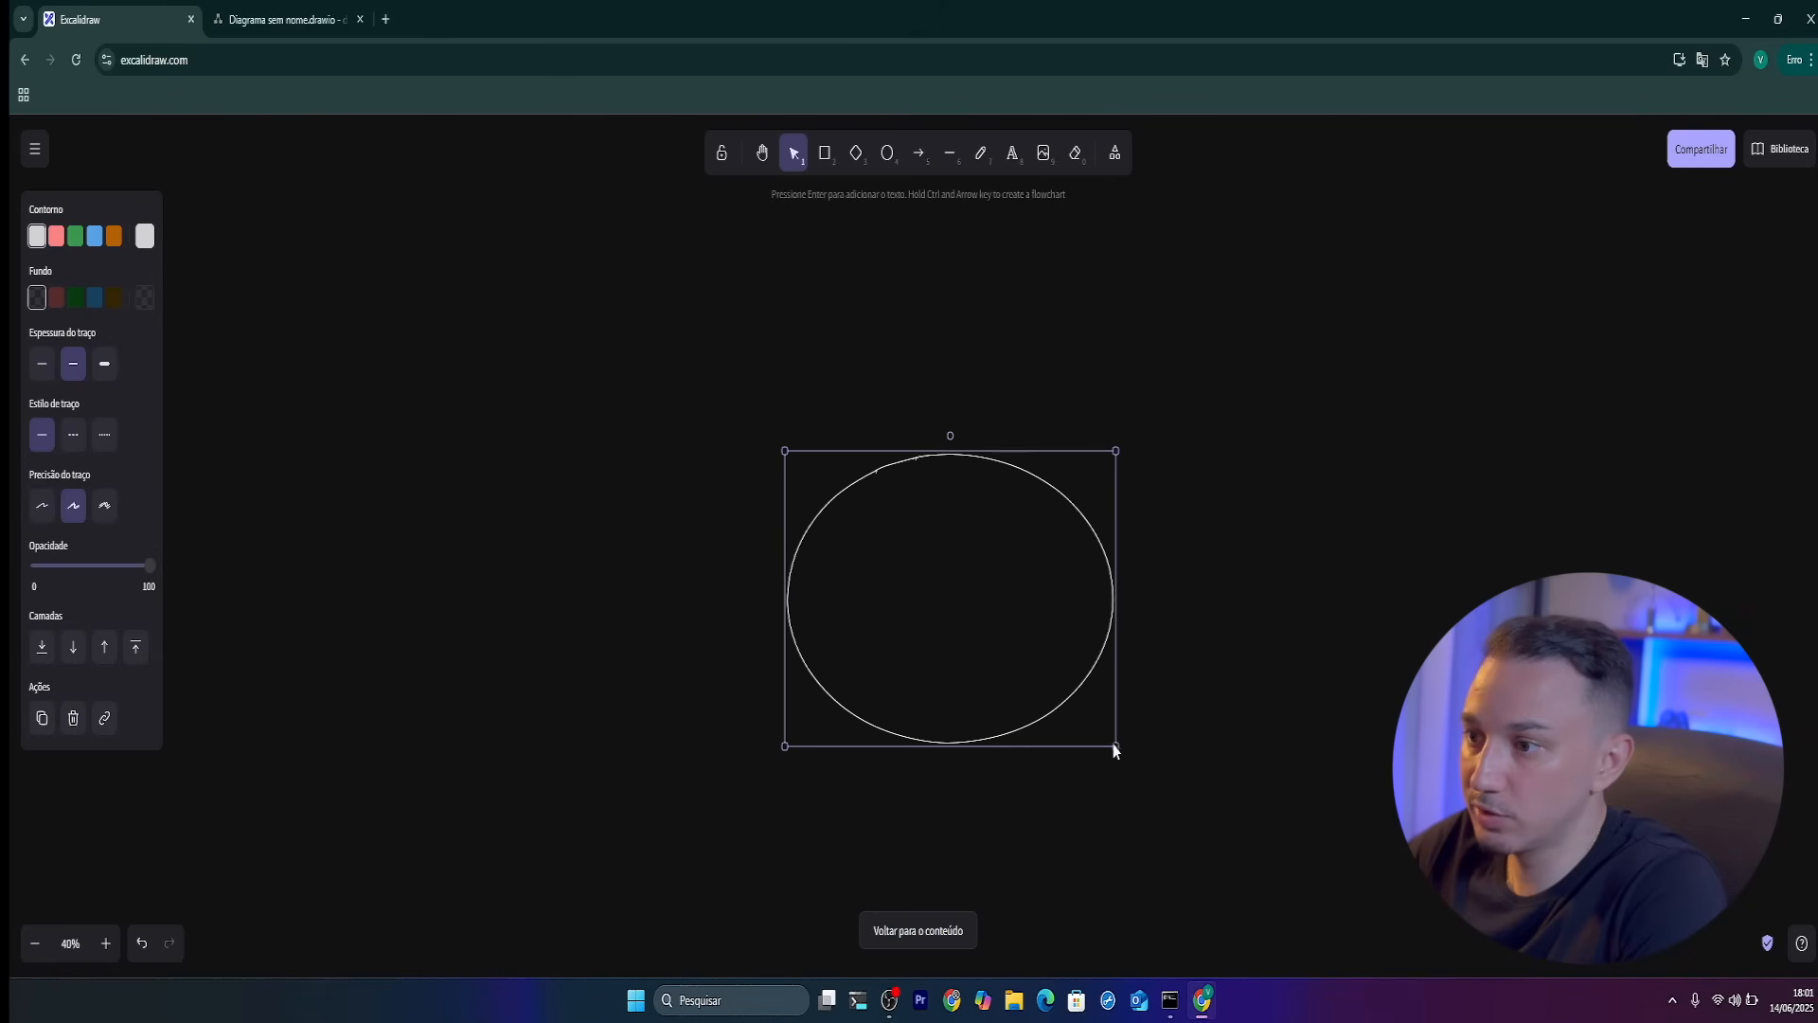
pyautogui.click(985, 602)
pyautogui.moveTo(844, 417); pyautogui.dragTo(1213, 747)
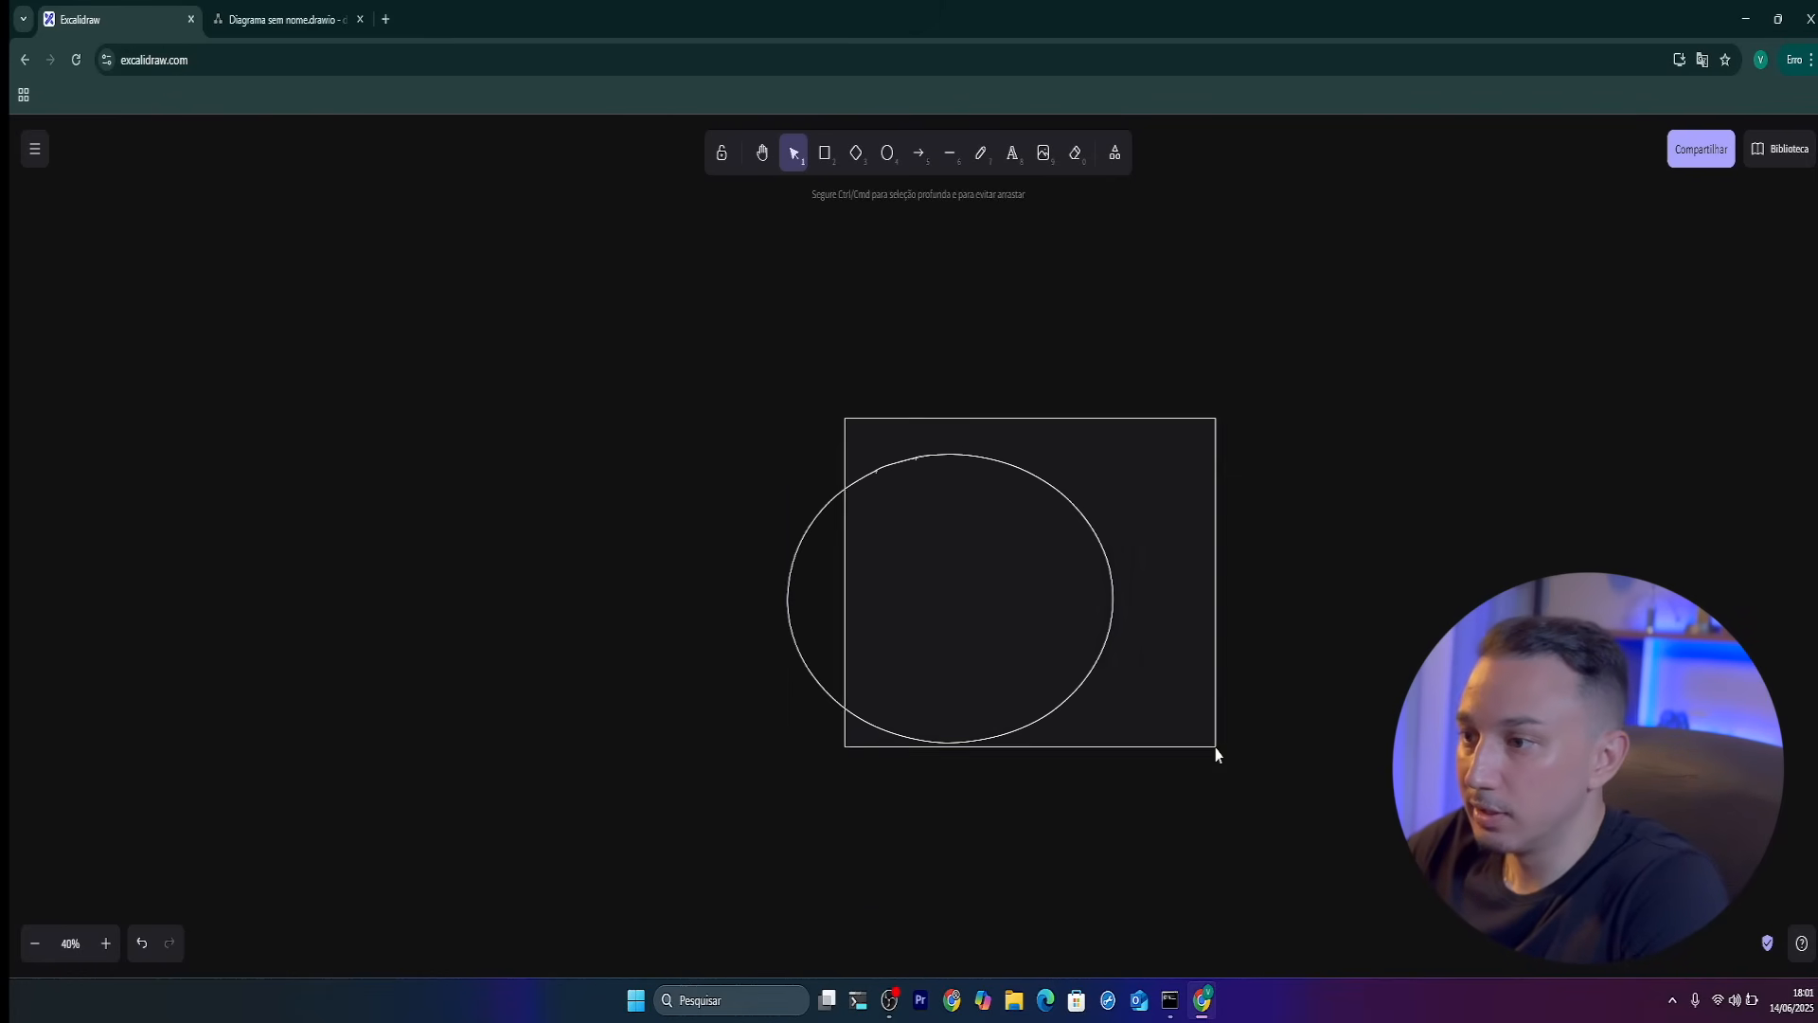
pyautogui.click(952, 456)
pyautogui.press('Delete')
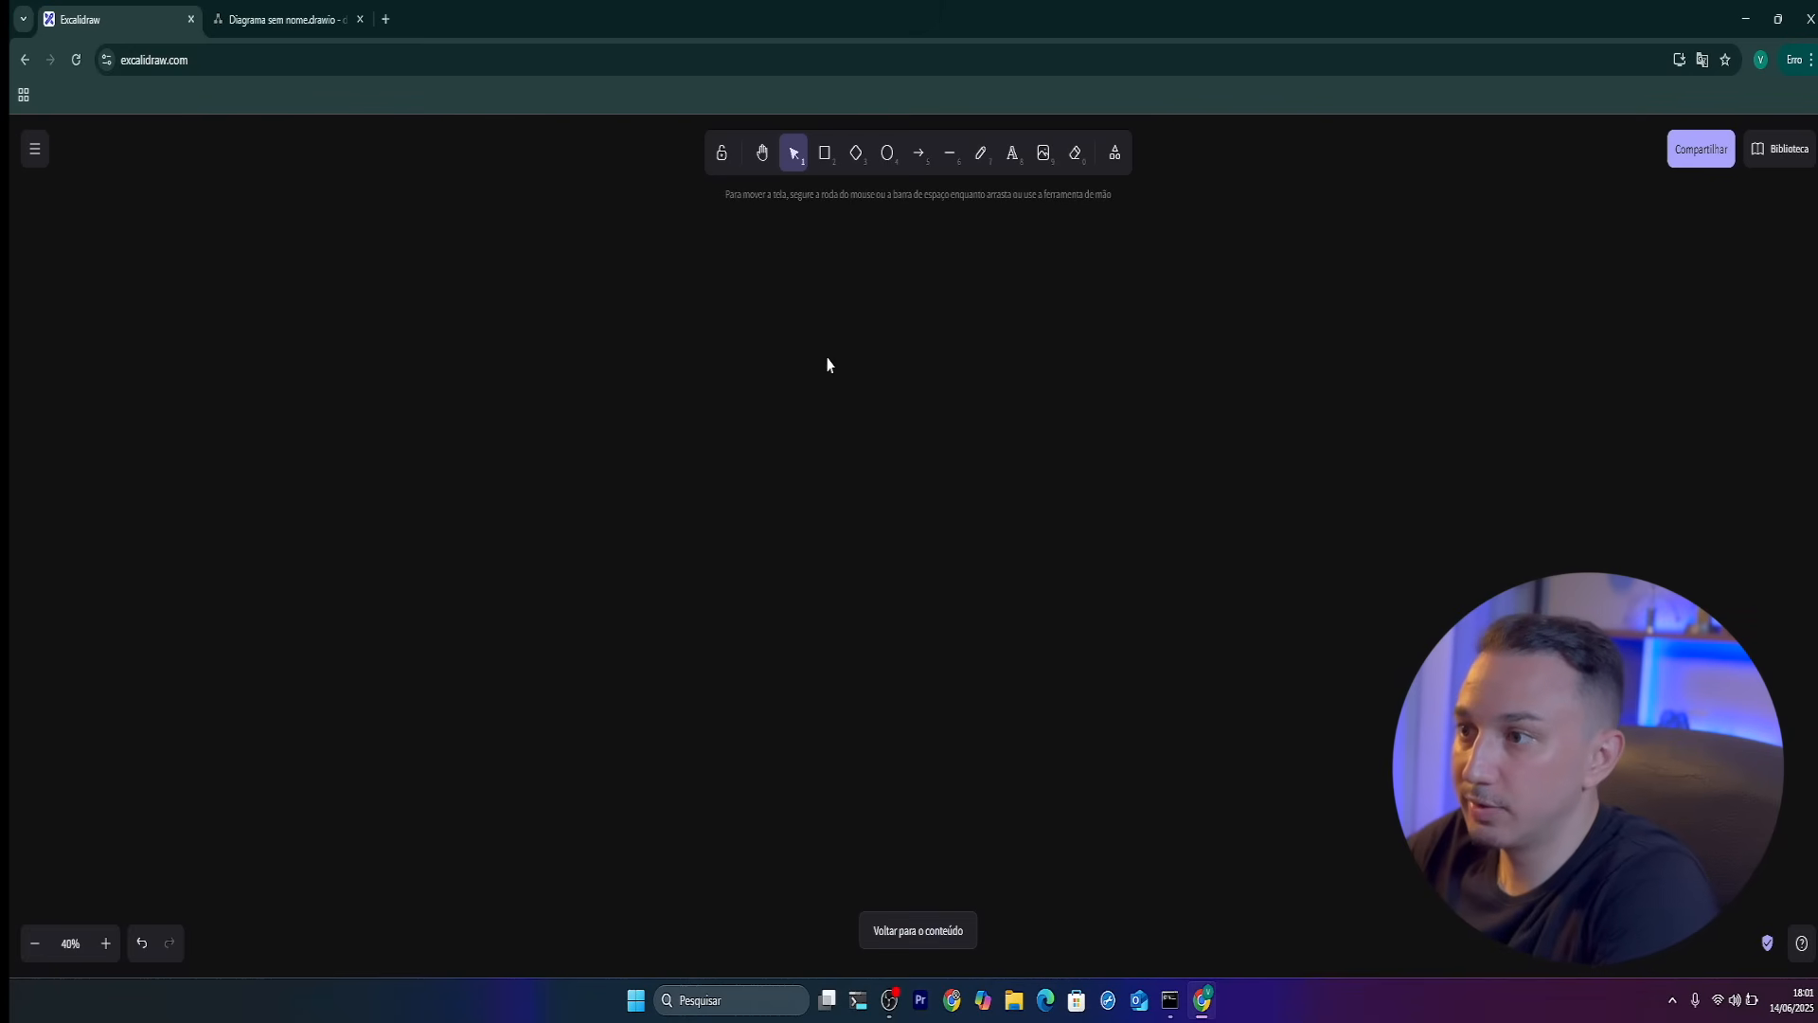
# Draw a diagonal arrow across the middle of the canvas, and delete it
pyautogui.click(917, 153)
pyautogui.moveTo(590, 420); pyautogui.dragTo(899, 637)
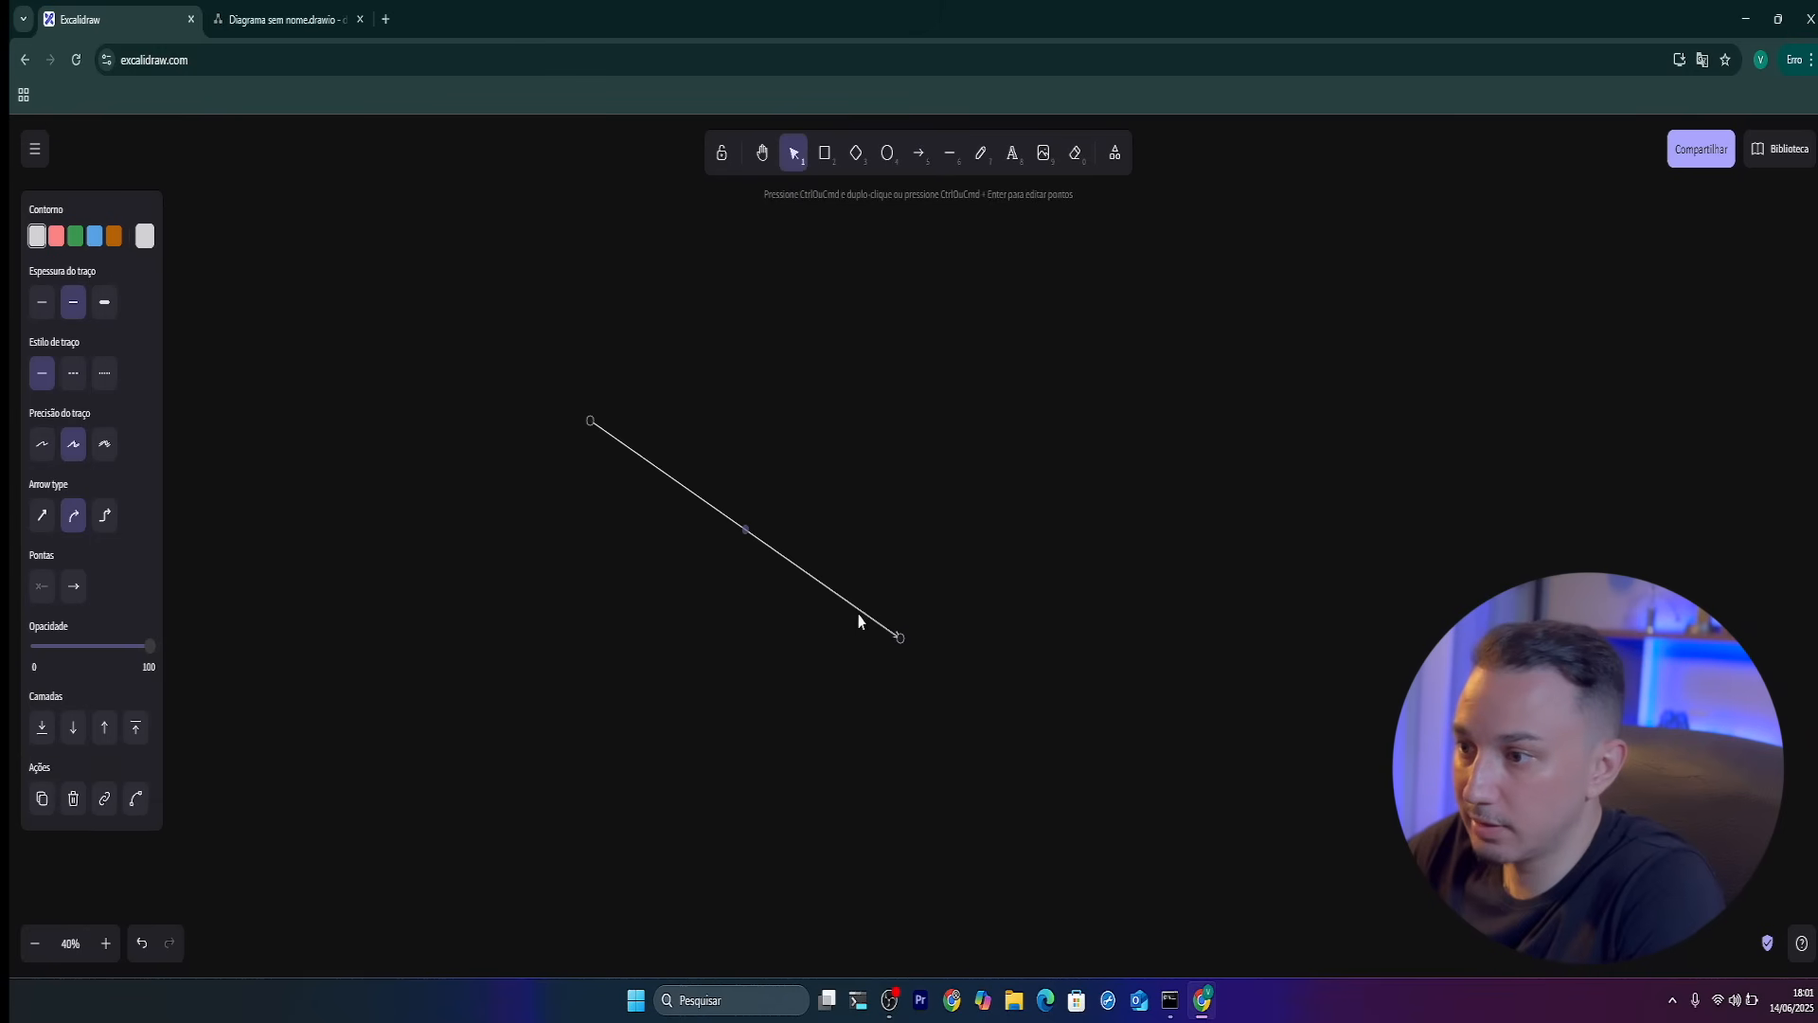
pyautogui.press('Delete')
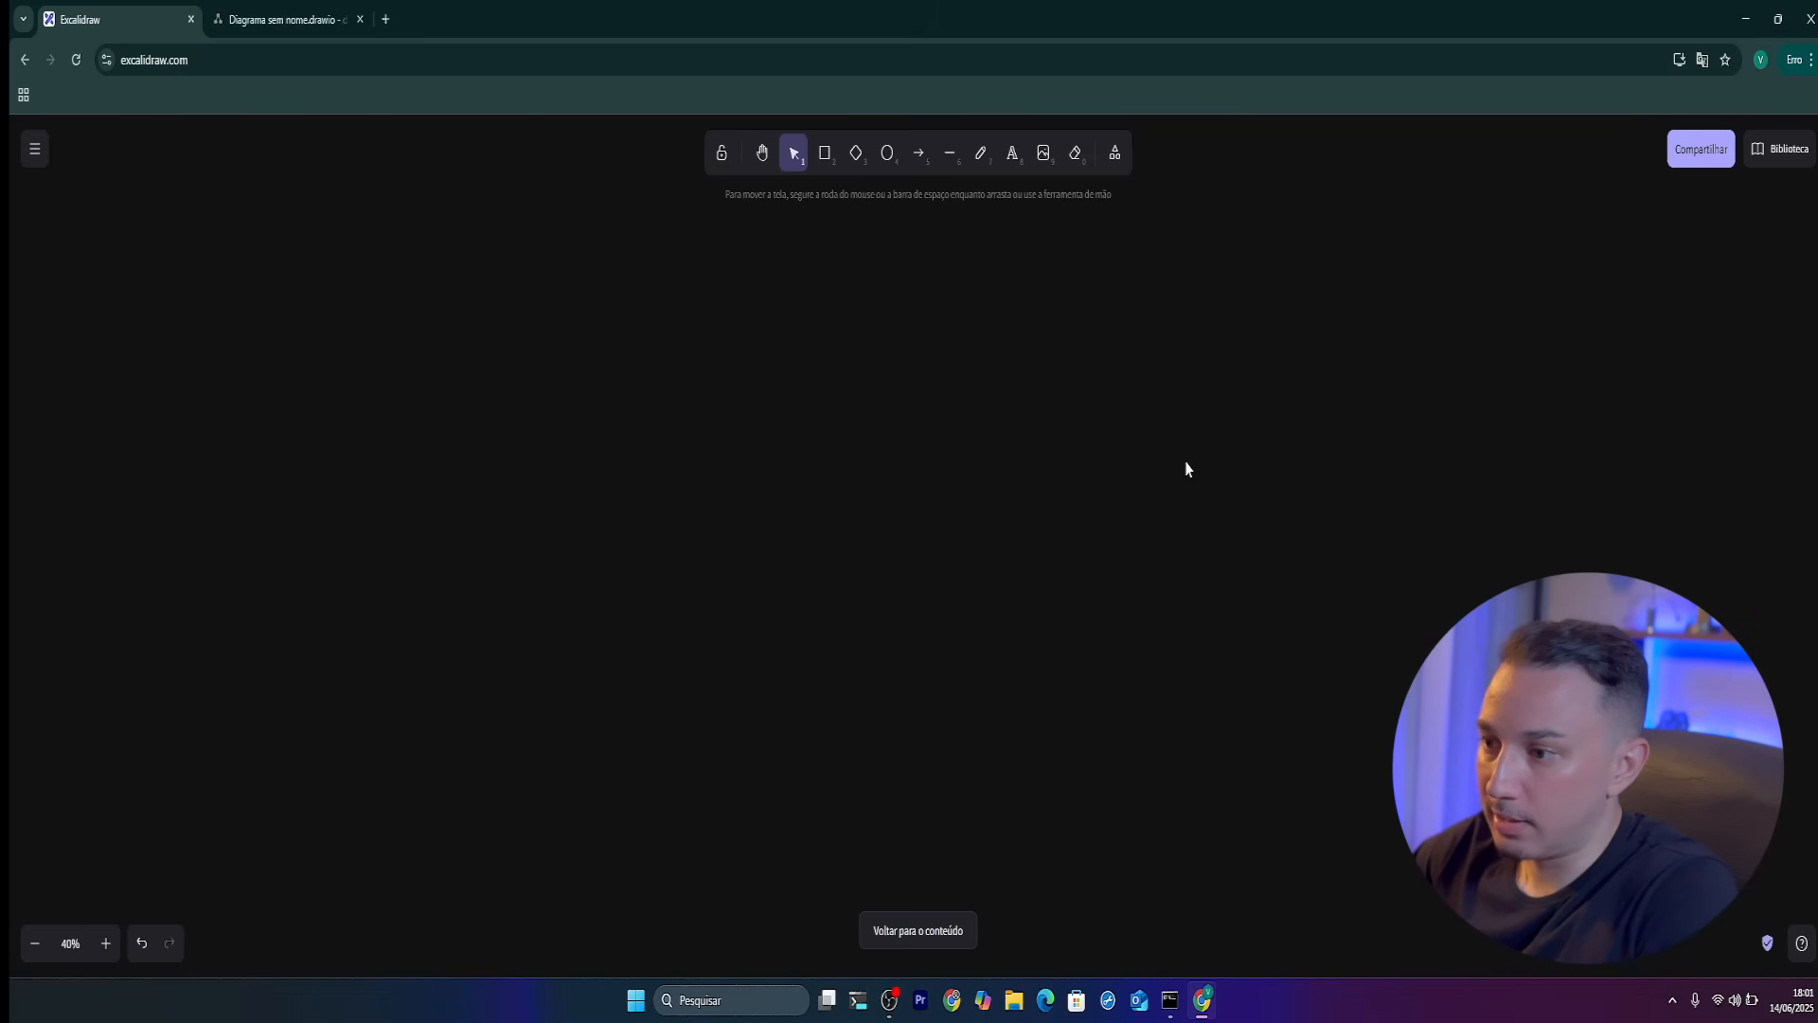
# Add the text "kikonacloud.com" to the canvas in font size XL, working at 80% zoom
pyautogui.click(1012, 154)
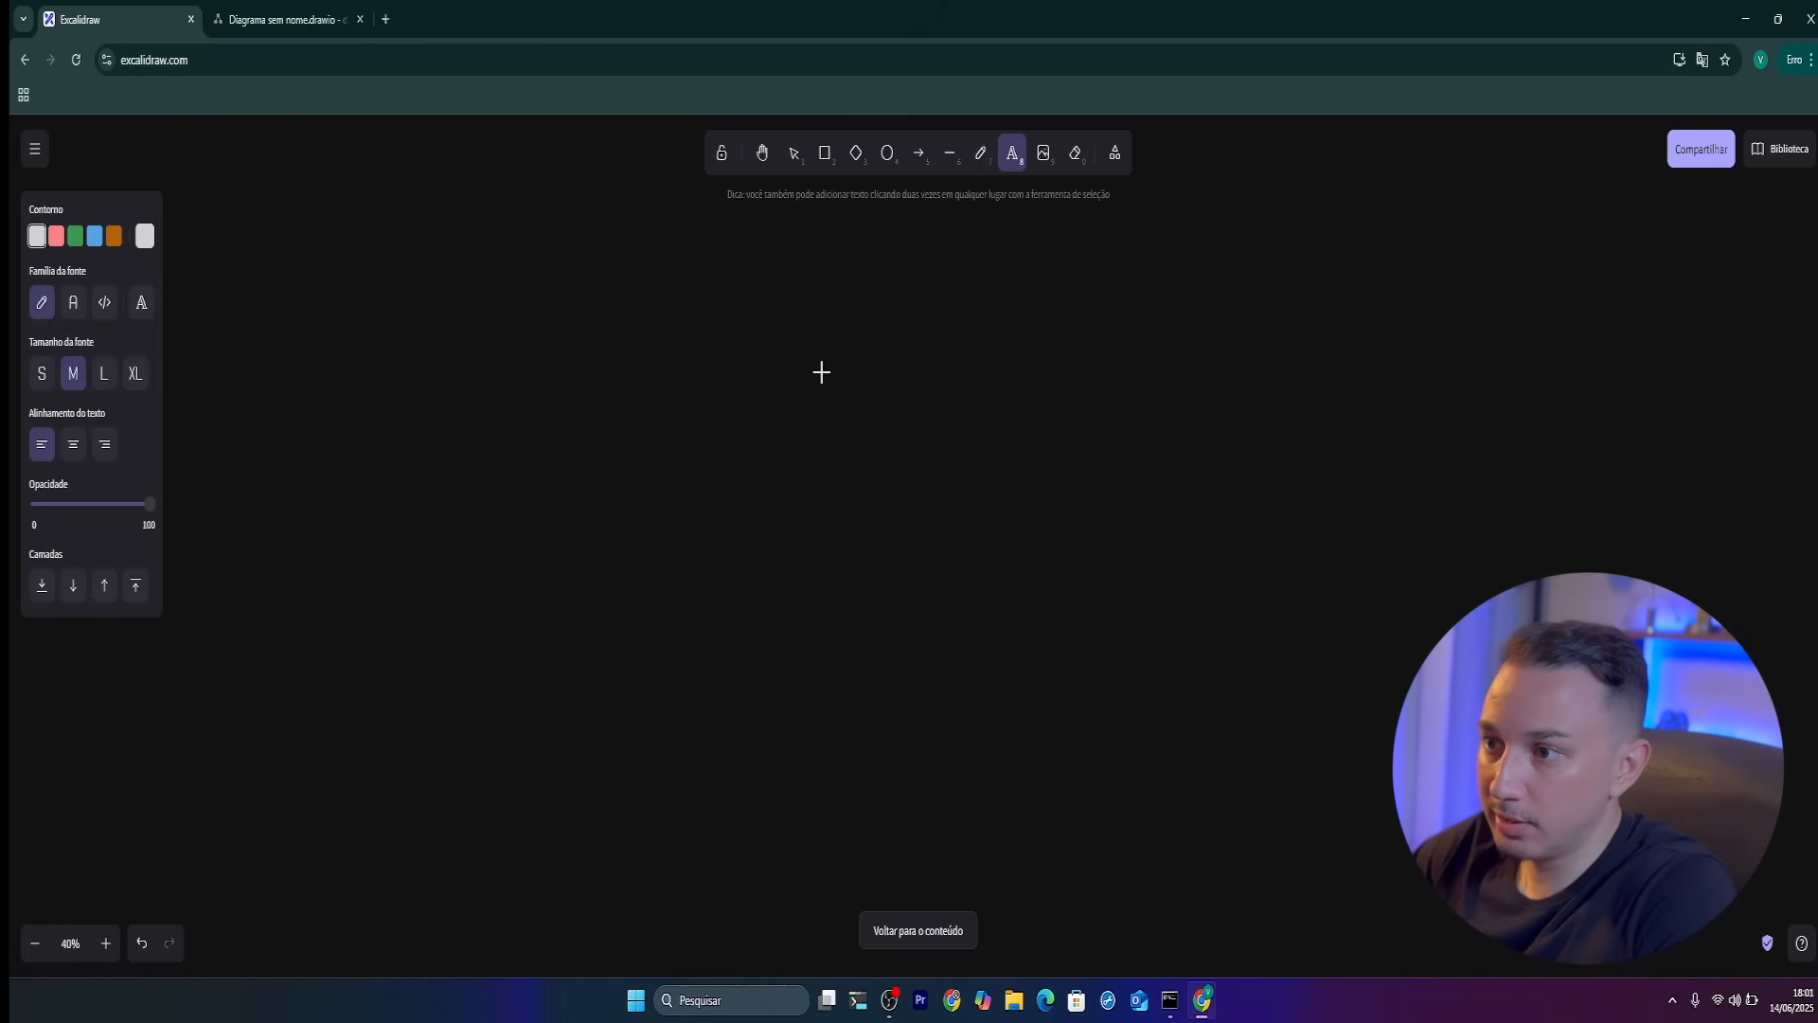
pyautogui.click(805, 368)
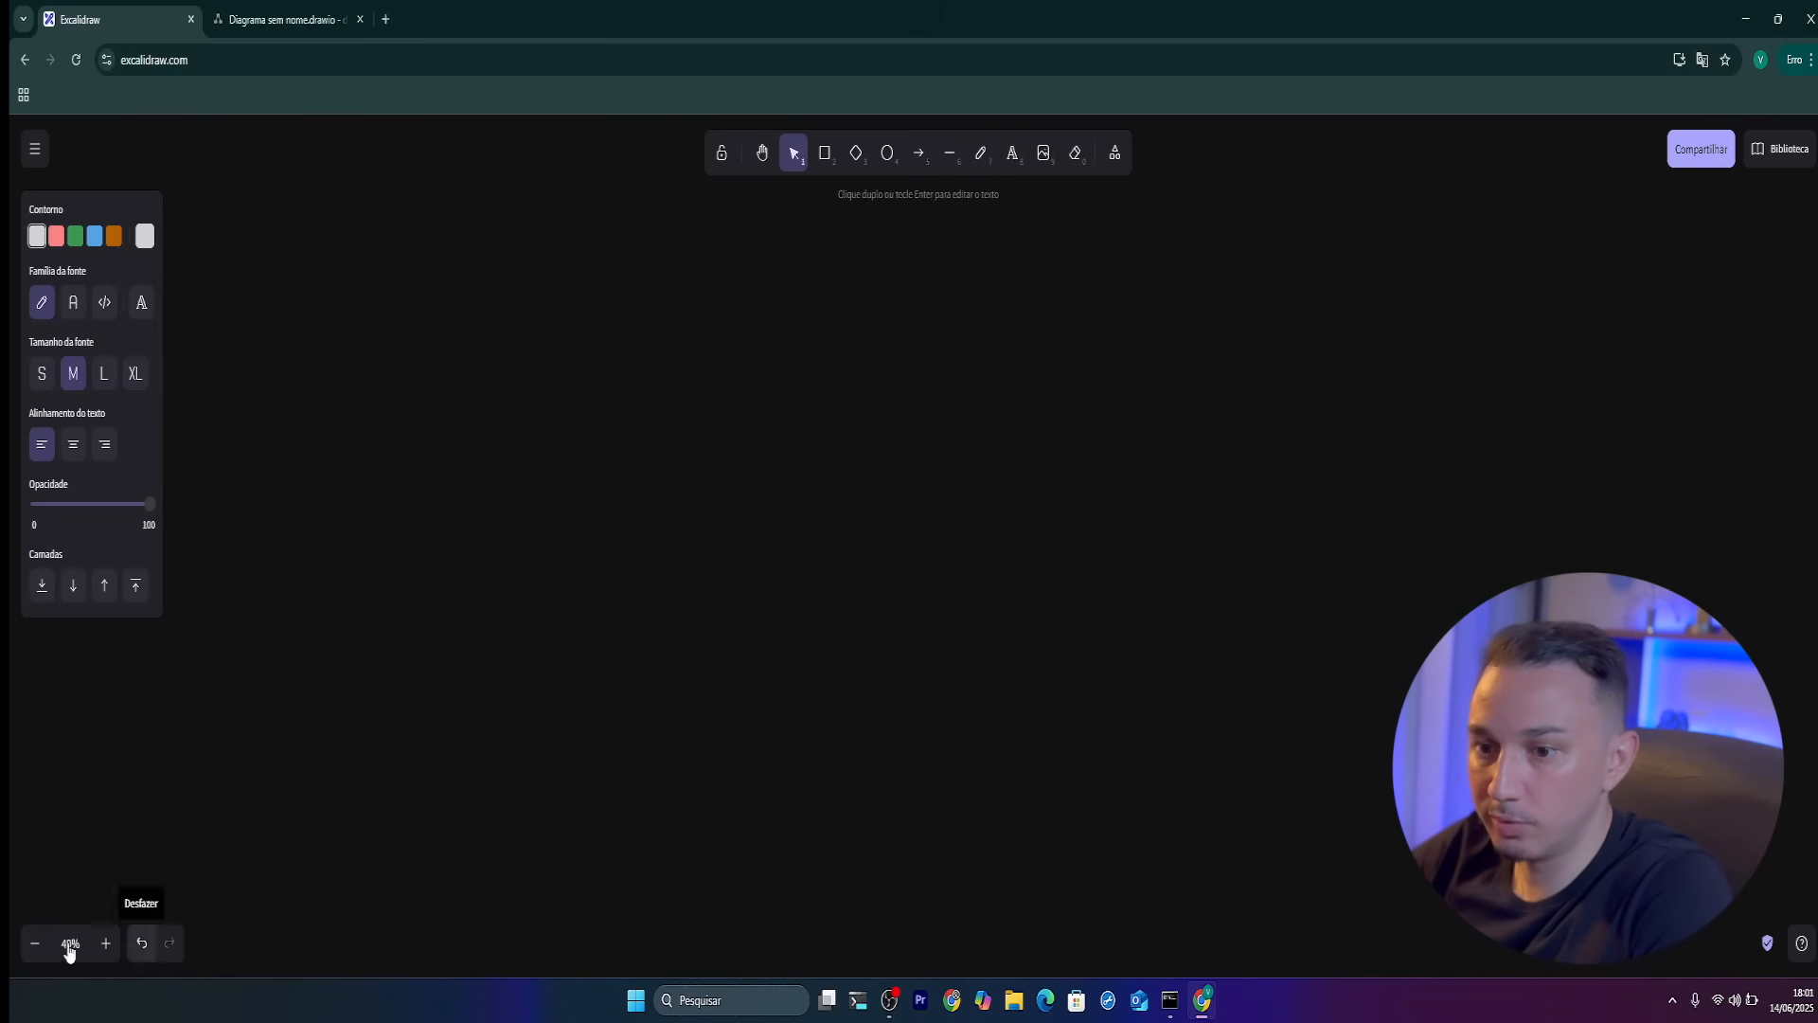
pyautogui.click(105, 943)
pyautogui.click(105, 943)
pyautogui.click(105, 943)
pyautogui.click(105, 943)
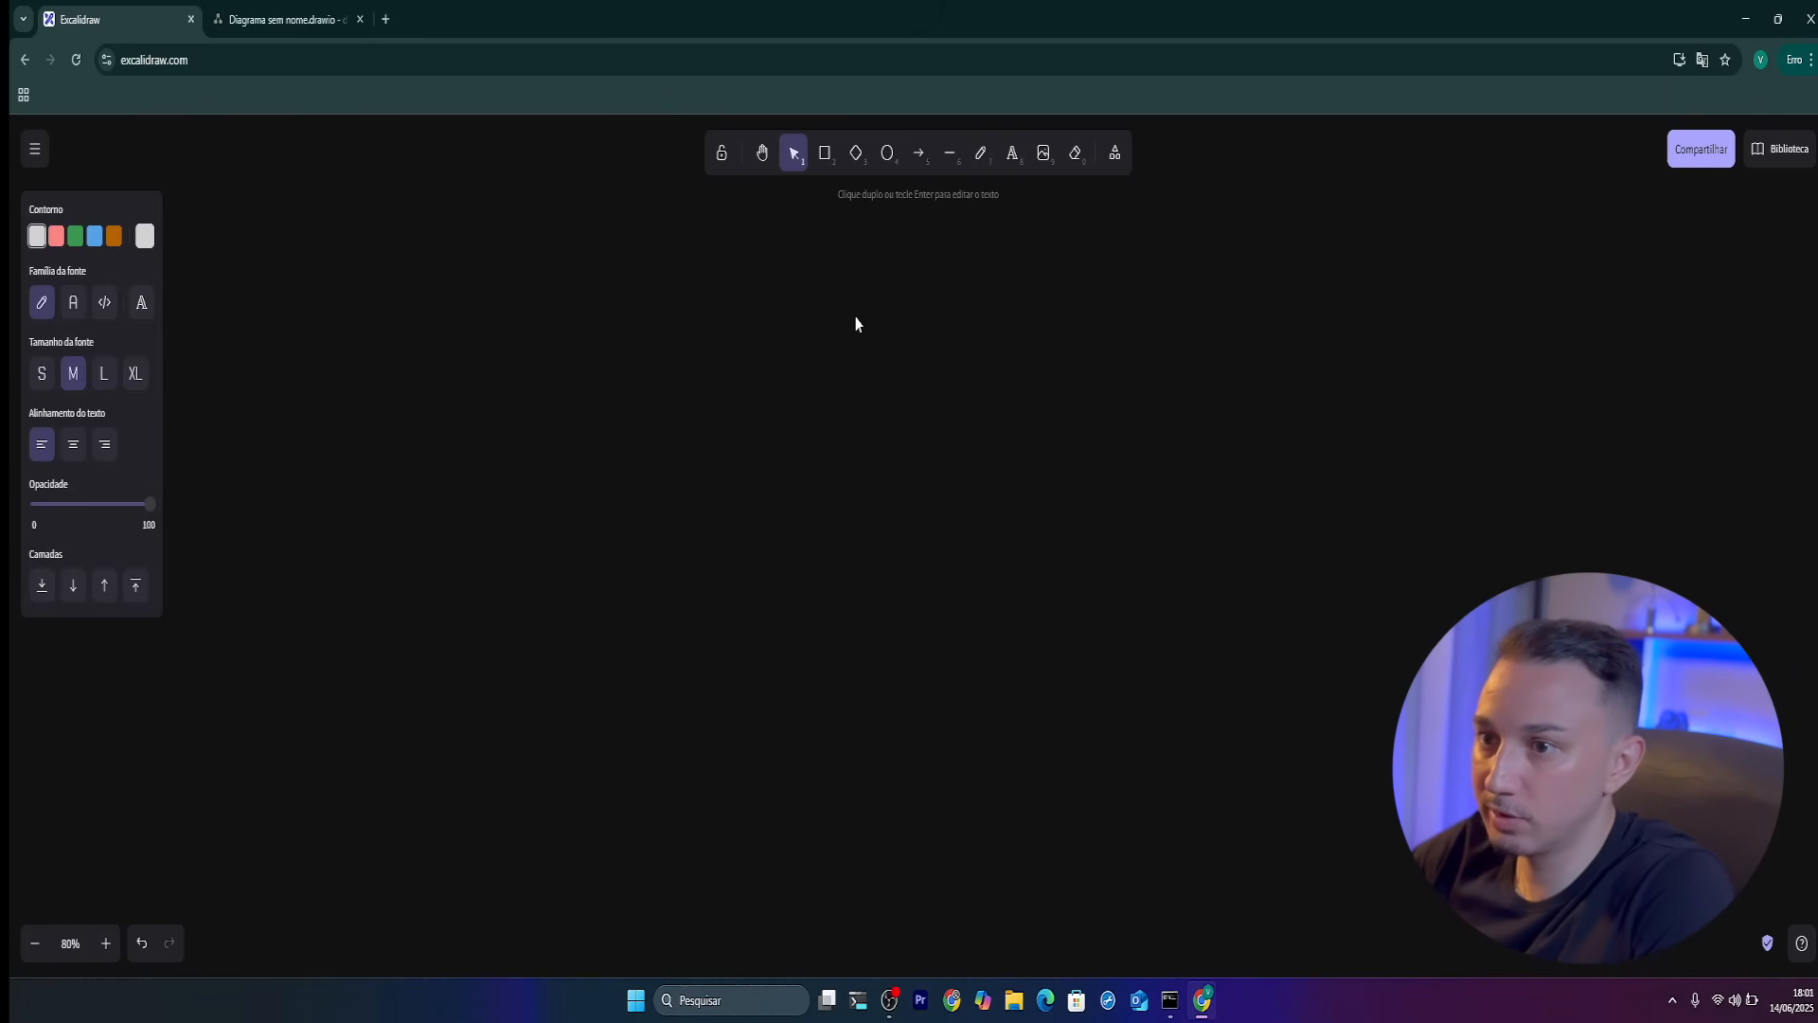
pyautogui.click(136, 373)
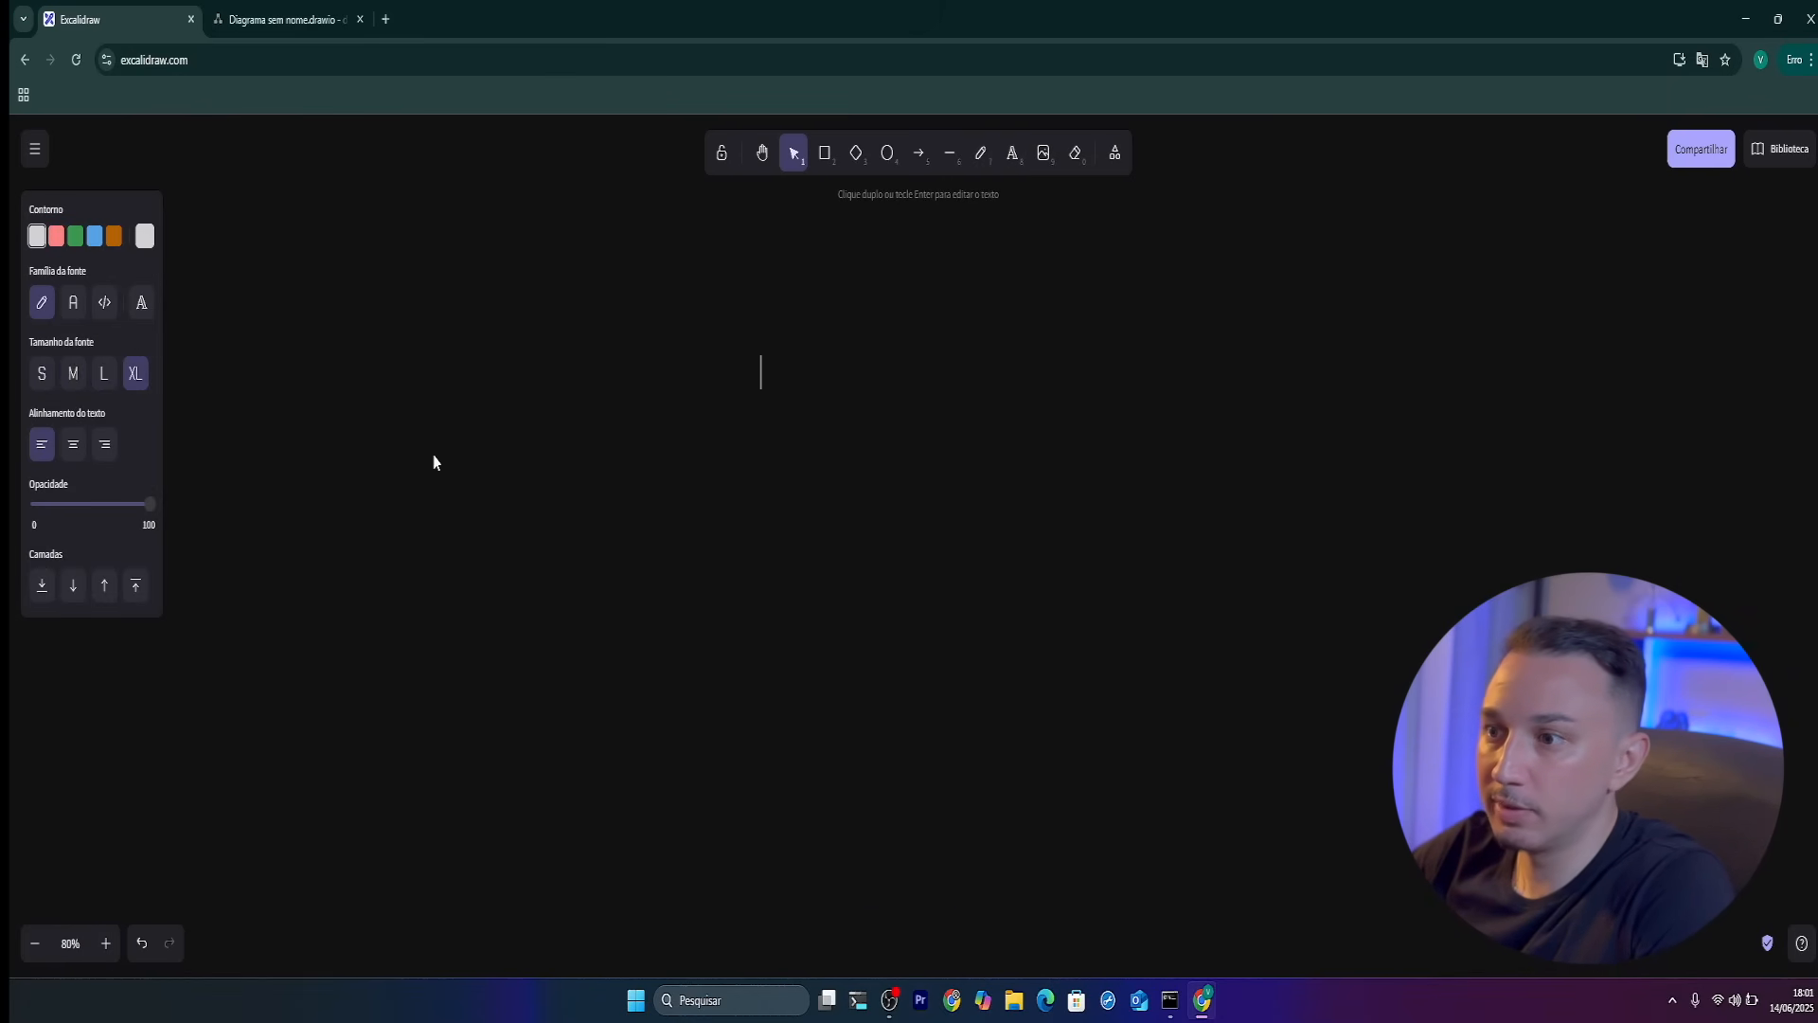
pyautogui.write('kiko')
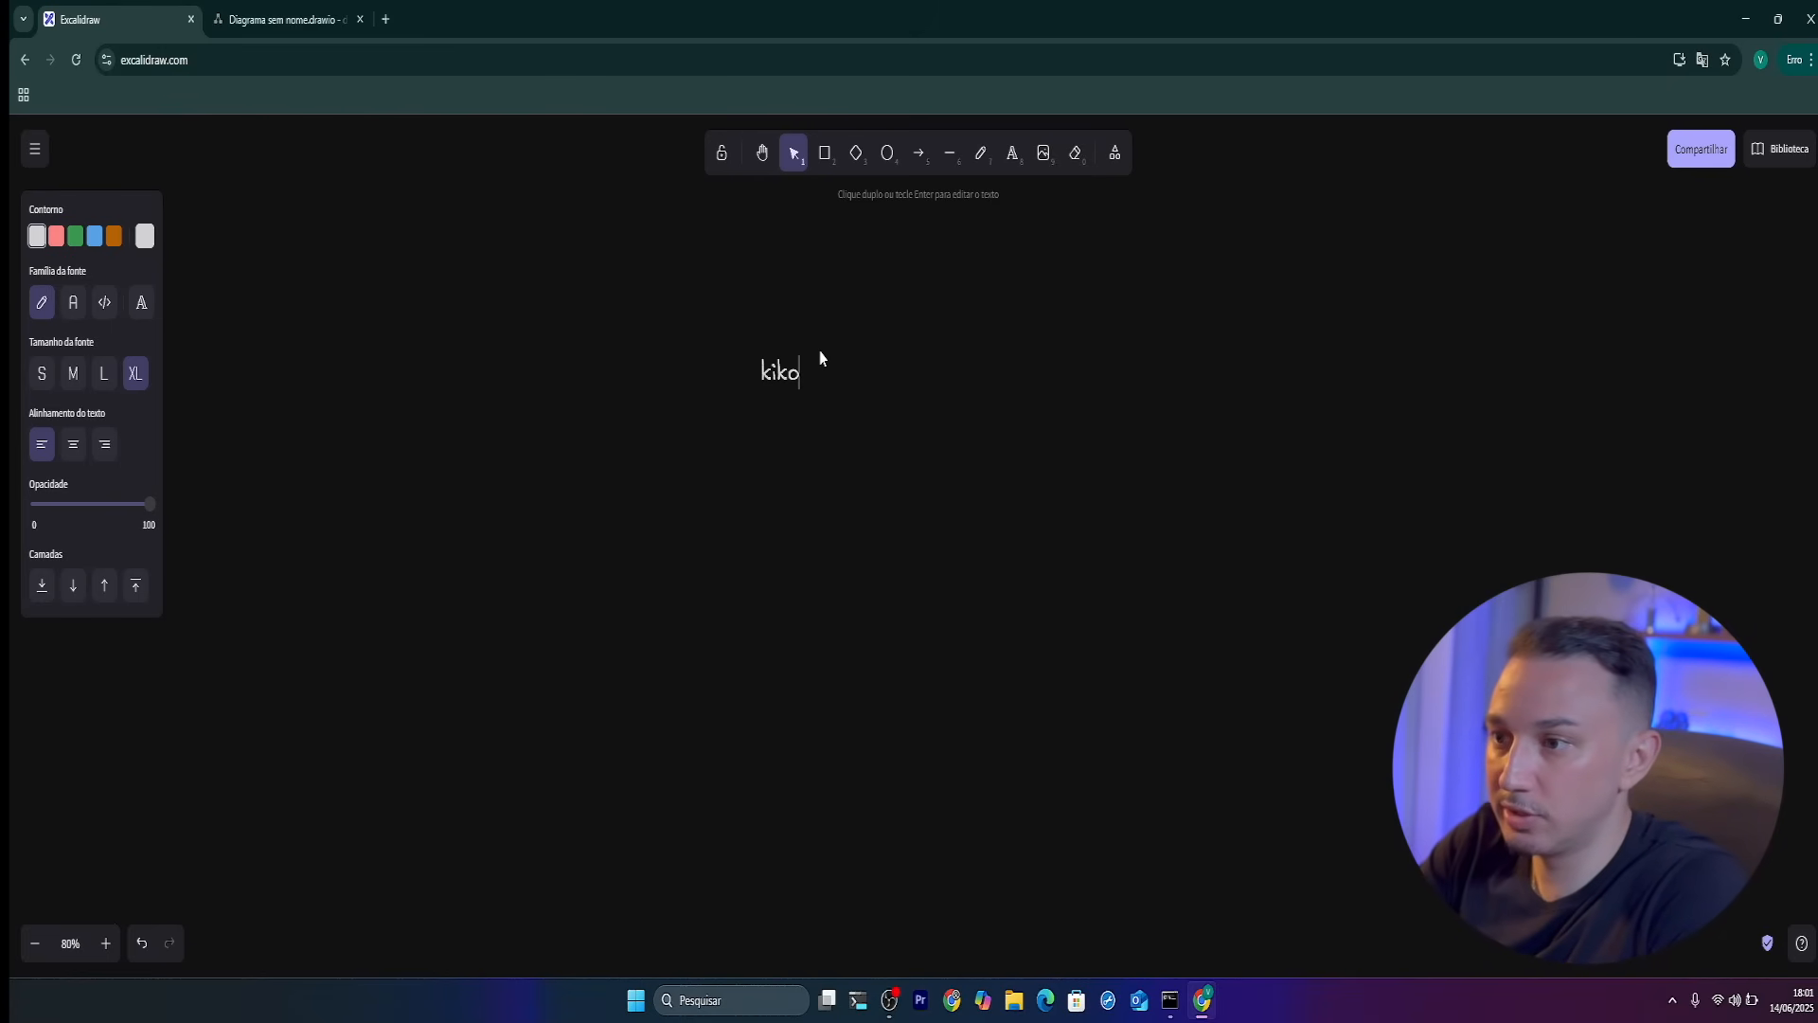
pyautogui.write('nacloud.com')
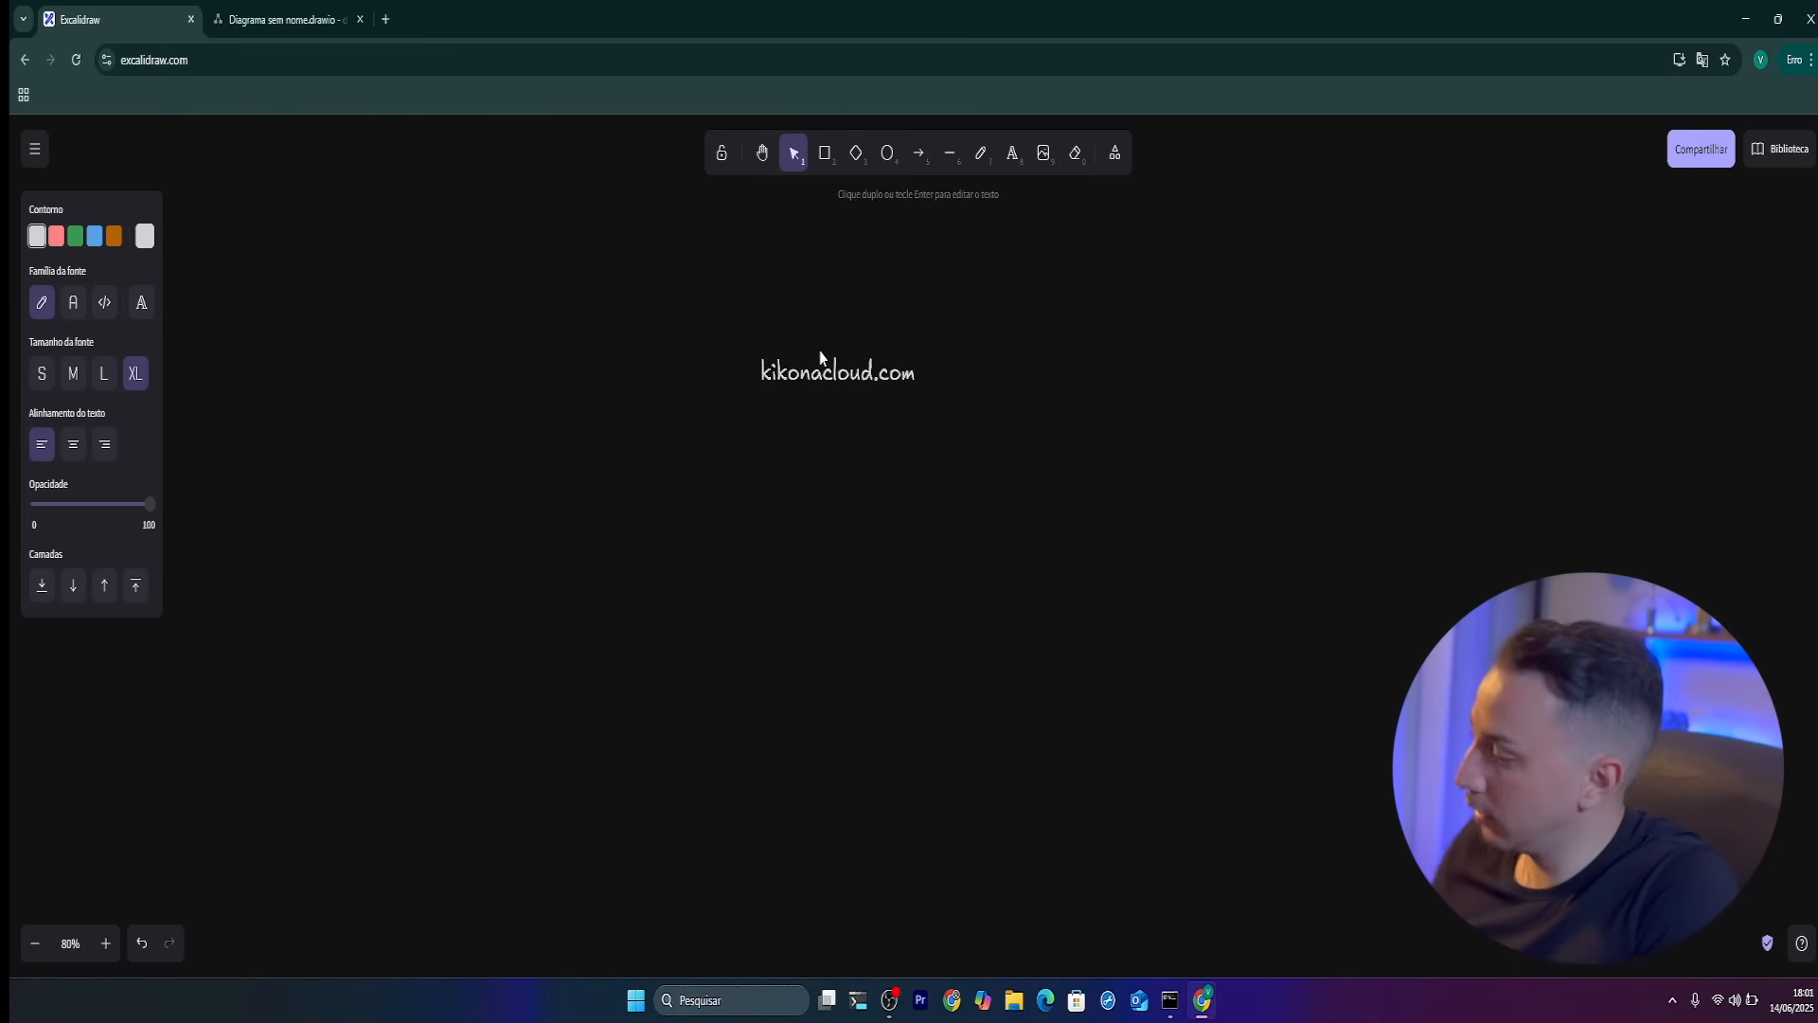
# Move the kikonacloud.com text up and slightly right to the upper middle of the canvas
pyautogui.scroll(2, 827, 470)
pyautogui.scroll(-1, 827, 471)
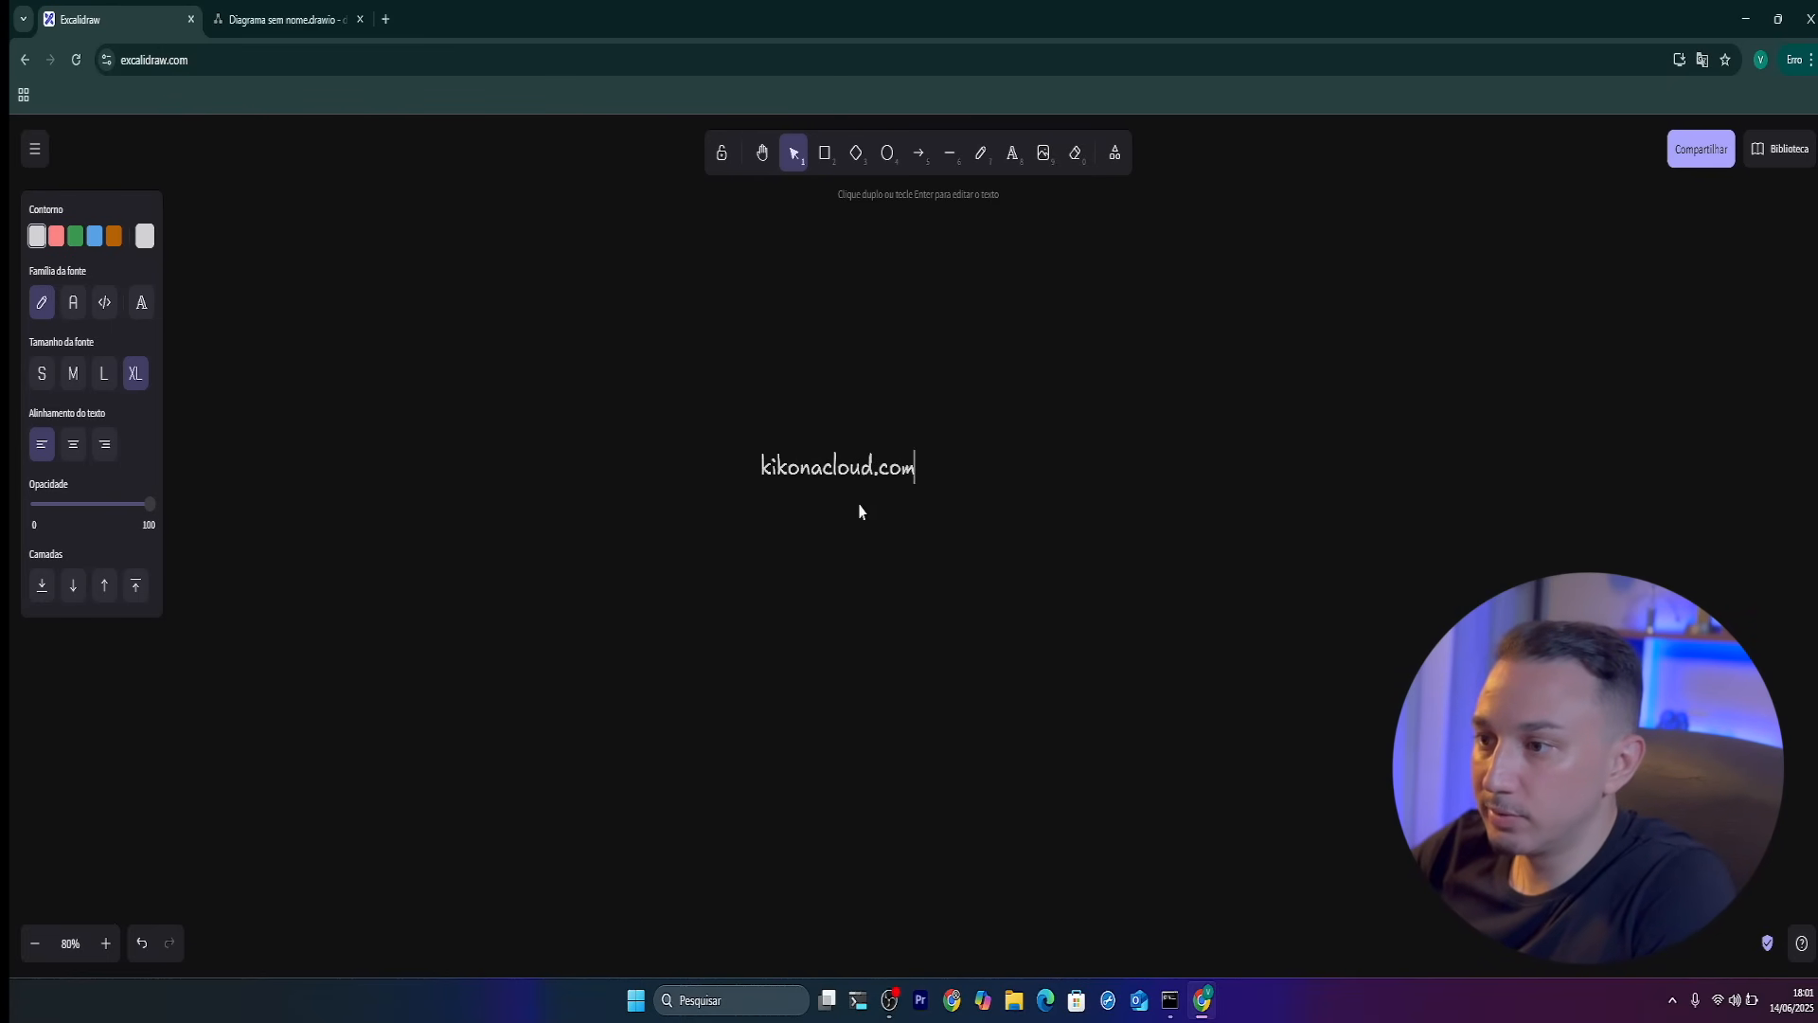
pyautogui.click(824, 479)
pyautogui.moveTo(837, 464); pyautogui.dragTo(883, 359)
pyautogui.click(916, 490)
# Draw a small rounded rectangle centred just below the kikonacloud.com text and label it "route53"
pyautogui.click(825, 152)
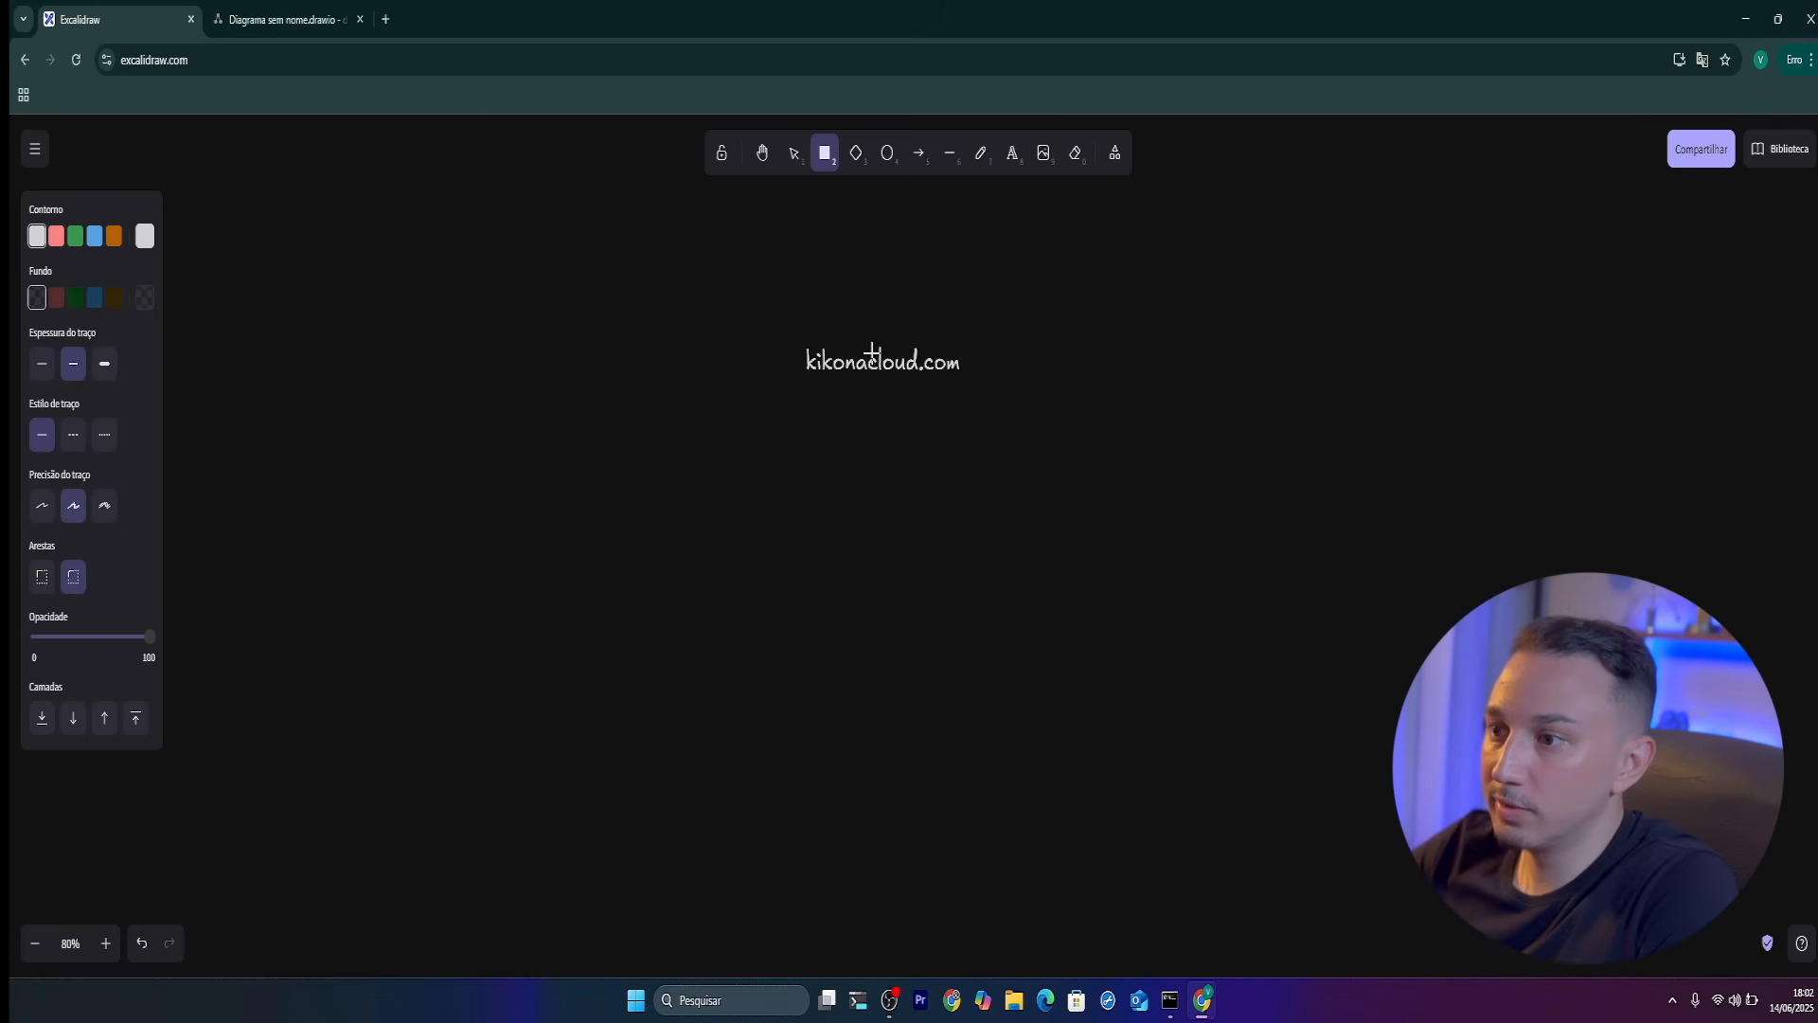
pyautogui.moveTo(834, 410)
pyautogui.mouseDown()
pyautogui.moveTo(991, 523)
pyautogui.moveTo(937, 534)
pyautogui.mouseUp()
pyautogui.moveTo(889, 450); pyautogui.dragTo(886, 430)
pyautogui.press('Return')
pyautogui.write('route')
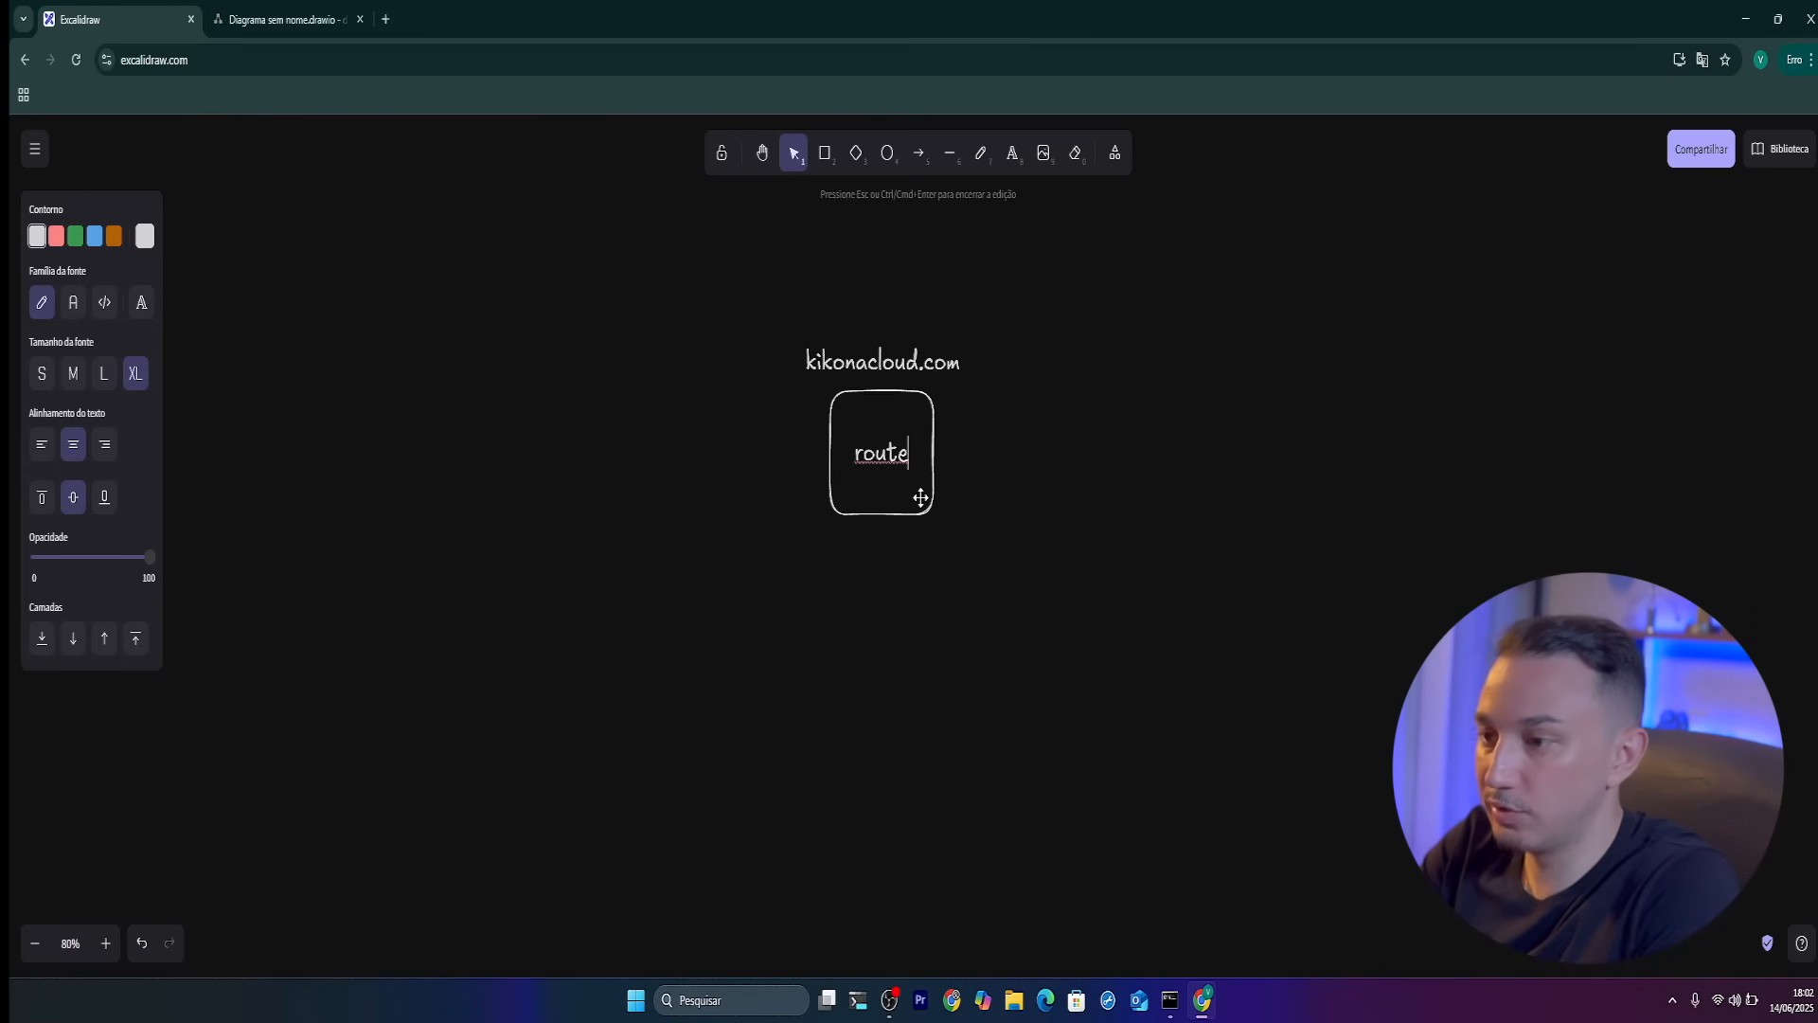
pyautogui.write('53')
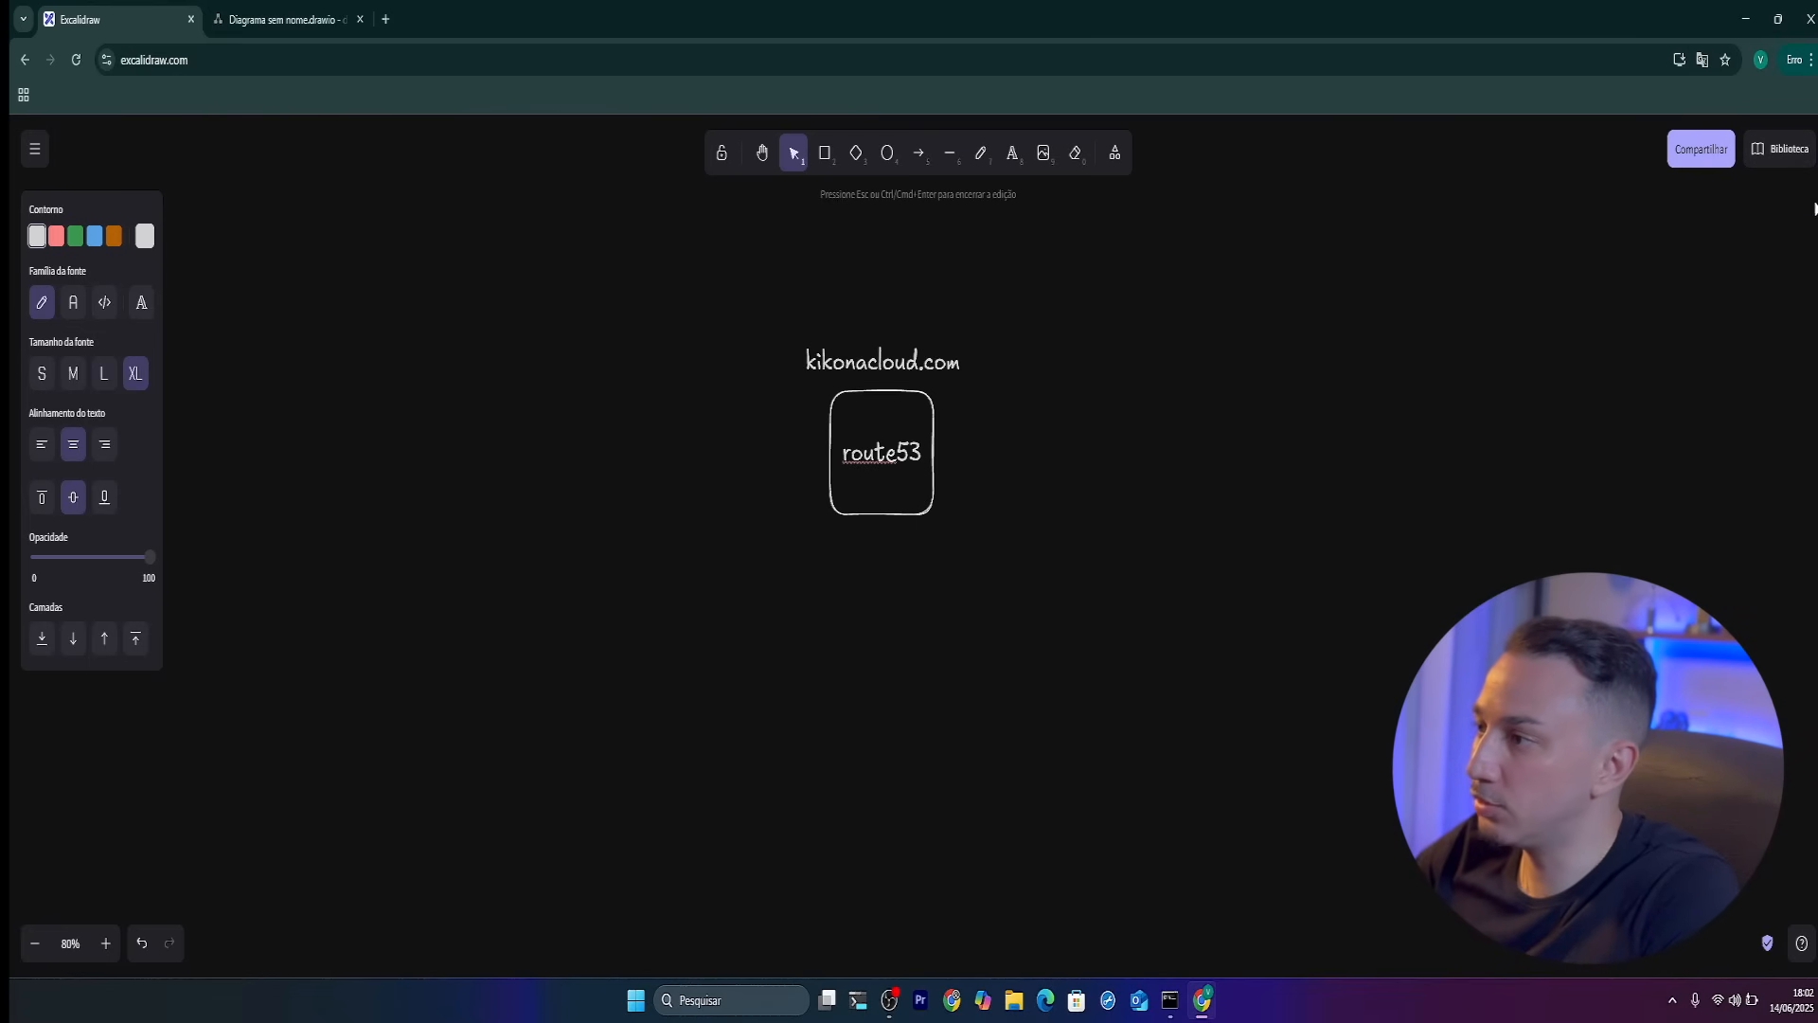
# Open the public Excalidraw library directory and search it for "aws"
pyautogui.click(1792, 151)
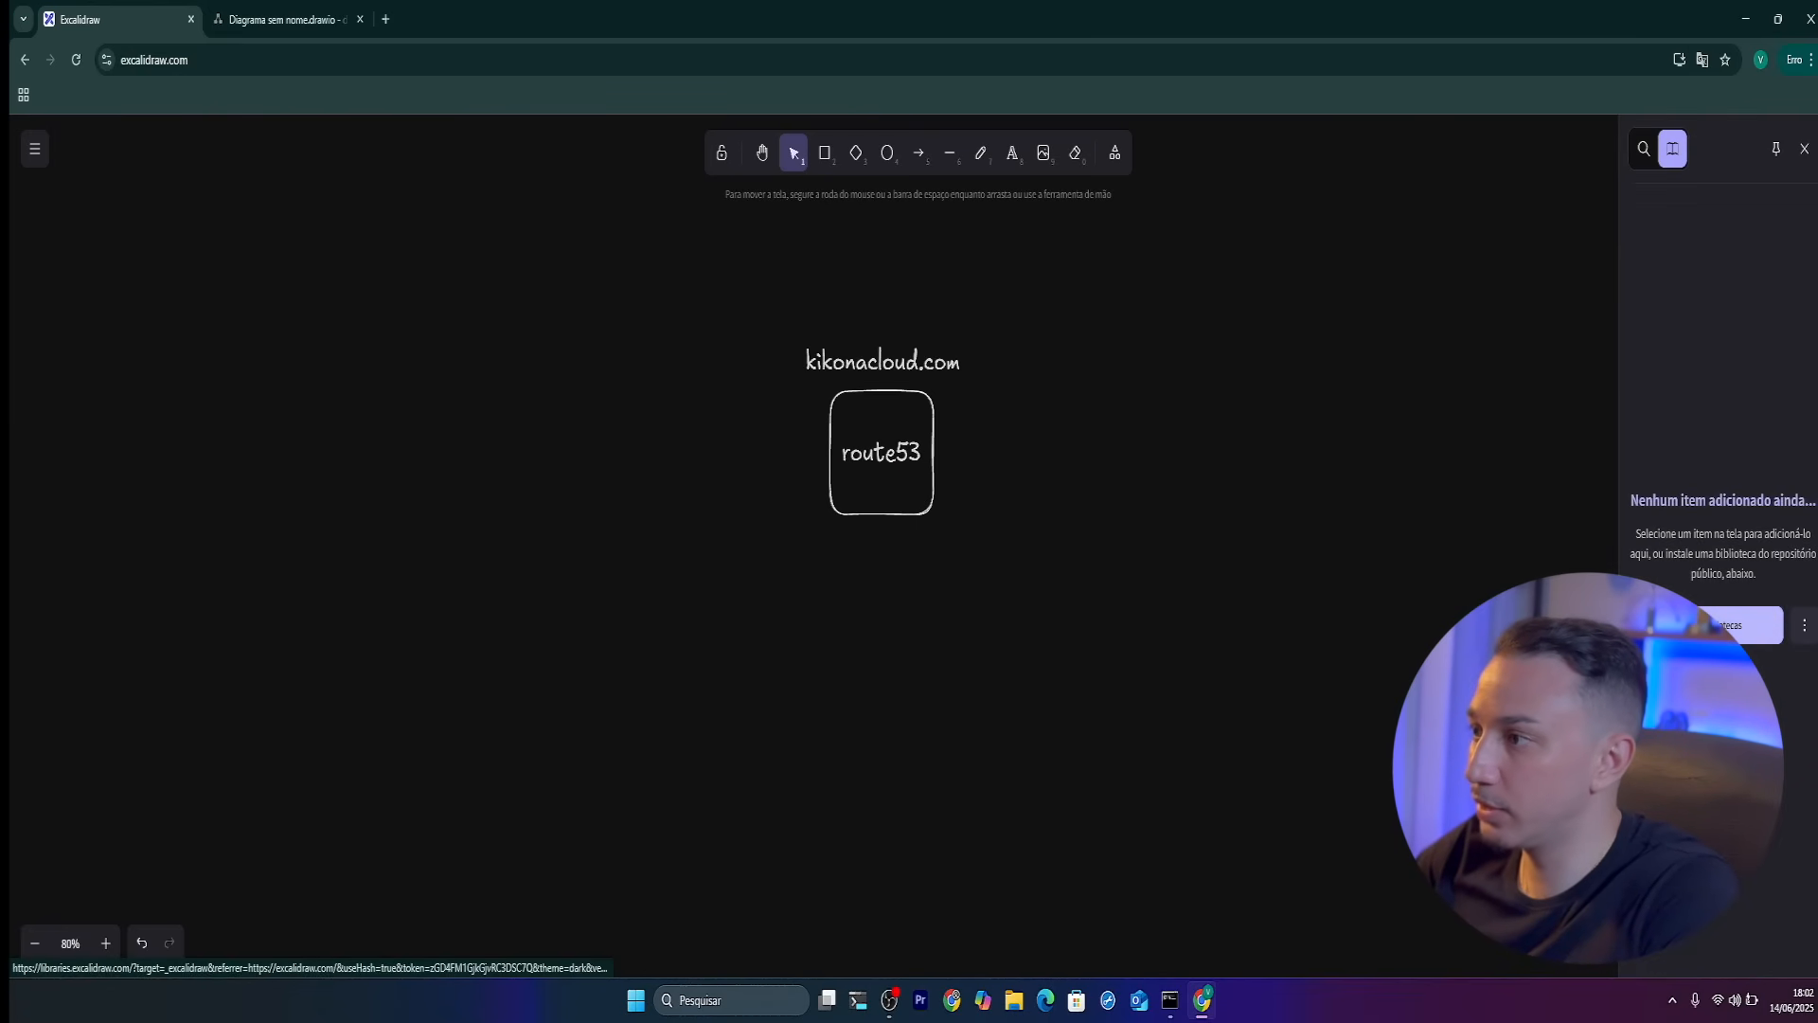
pyautogui.click(1756, 625)
pyautogui.click(917, 425)
pyautogui.write('aws')
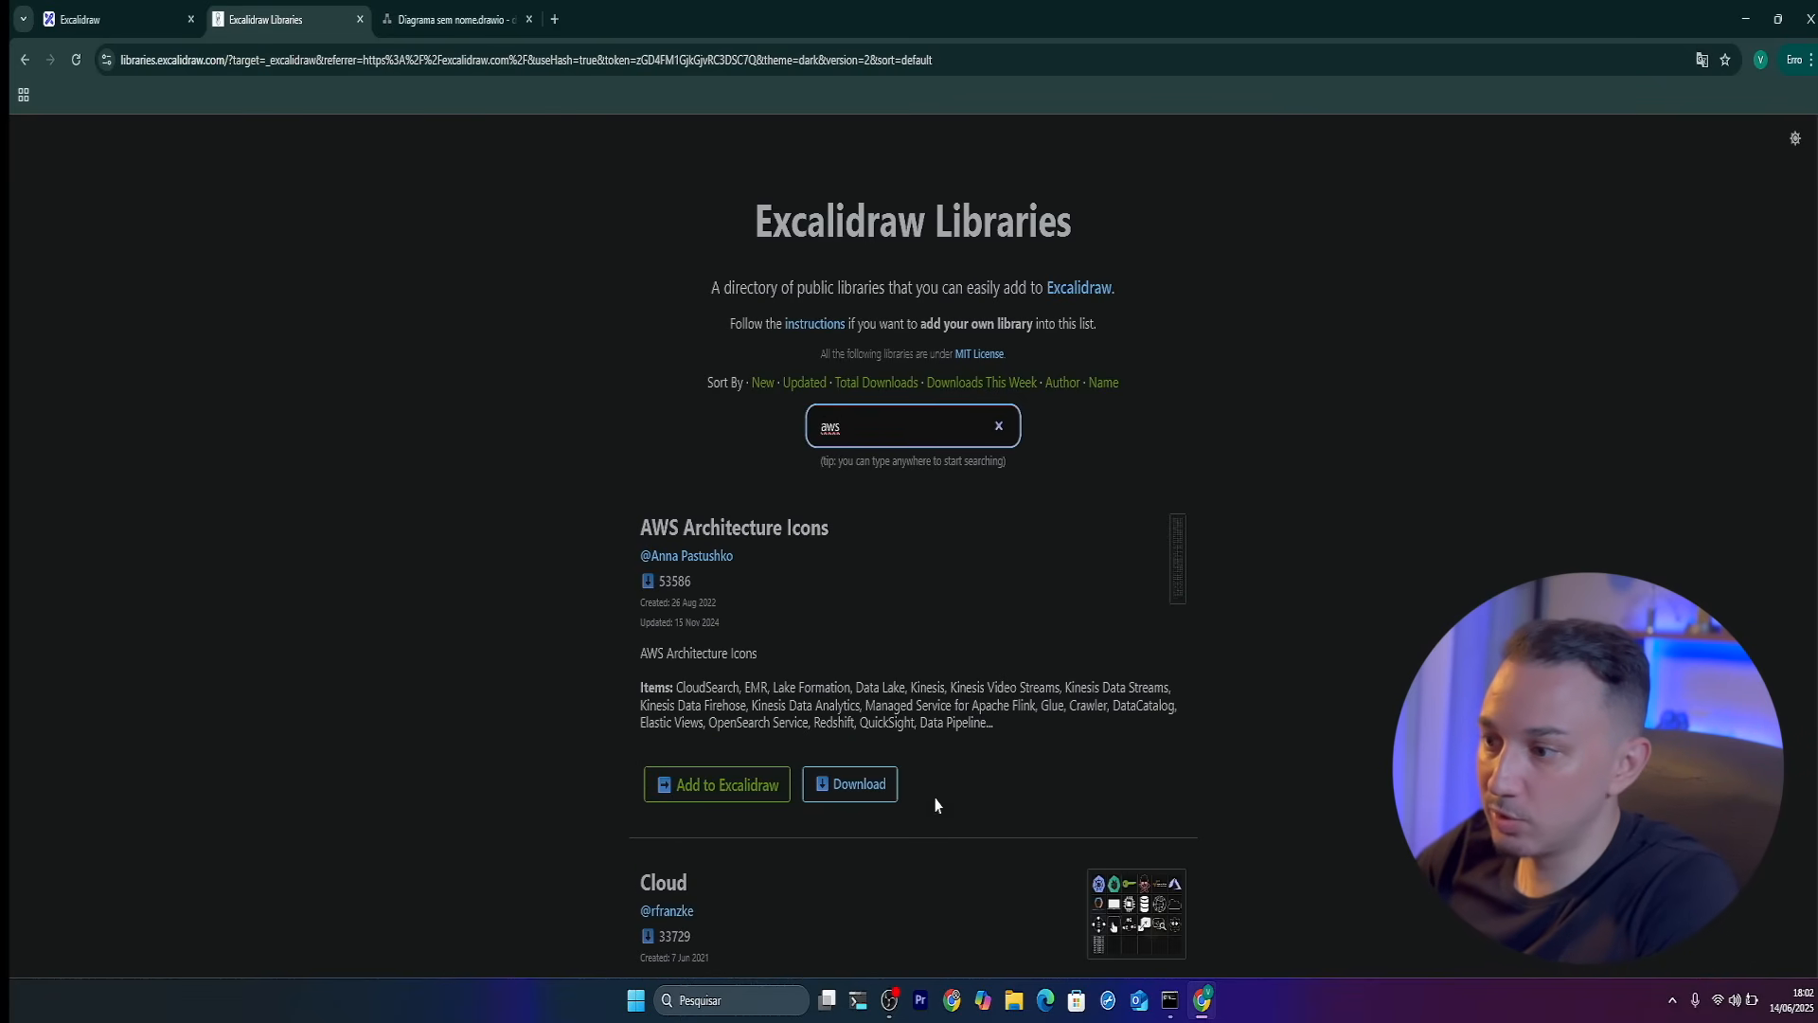
# Add the AWS Architecture Icons library containing Lambda, ELB and EC2 to Excalidraw
pyautogui.scroll(-3, 996, 772)
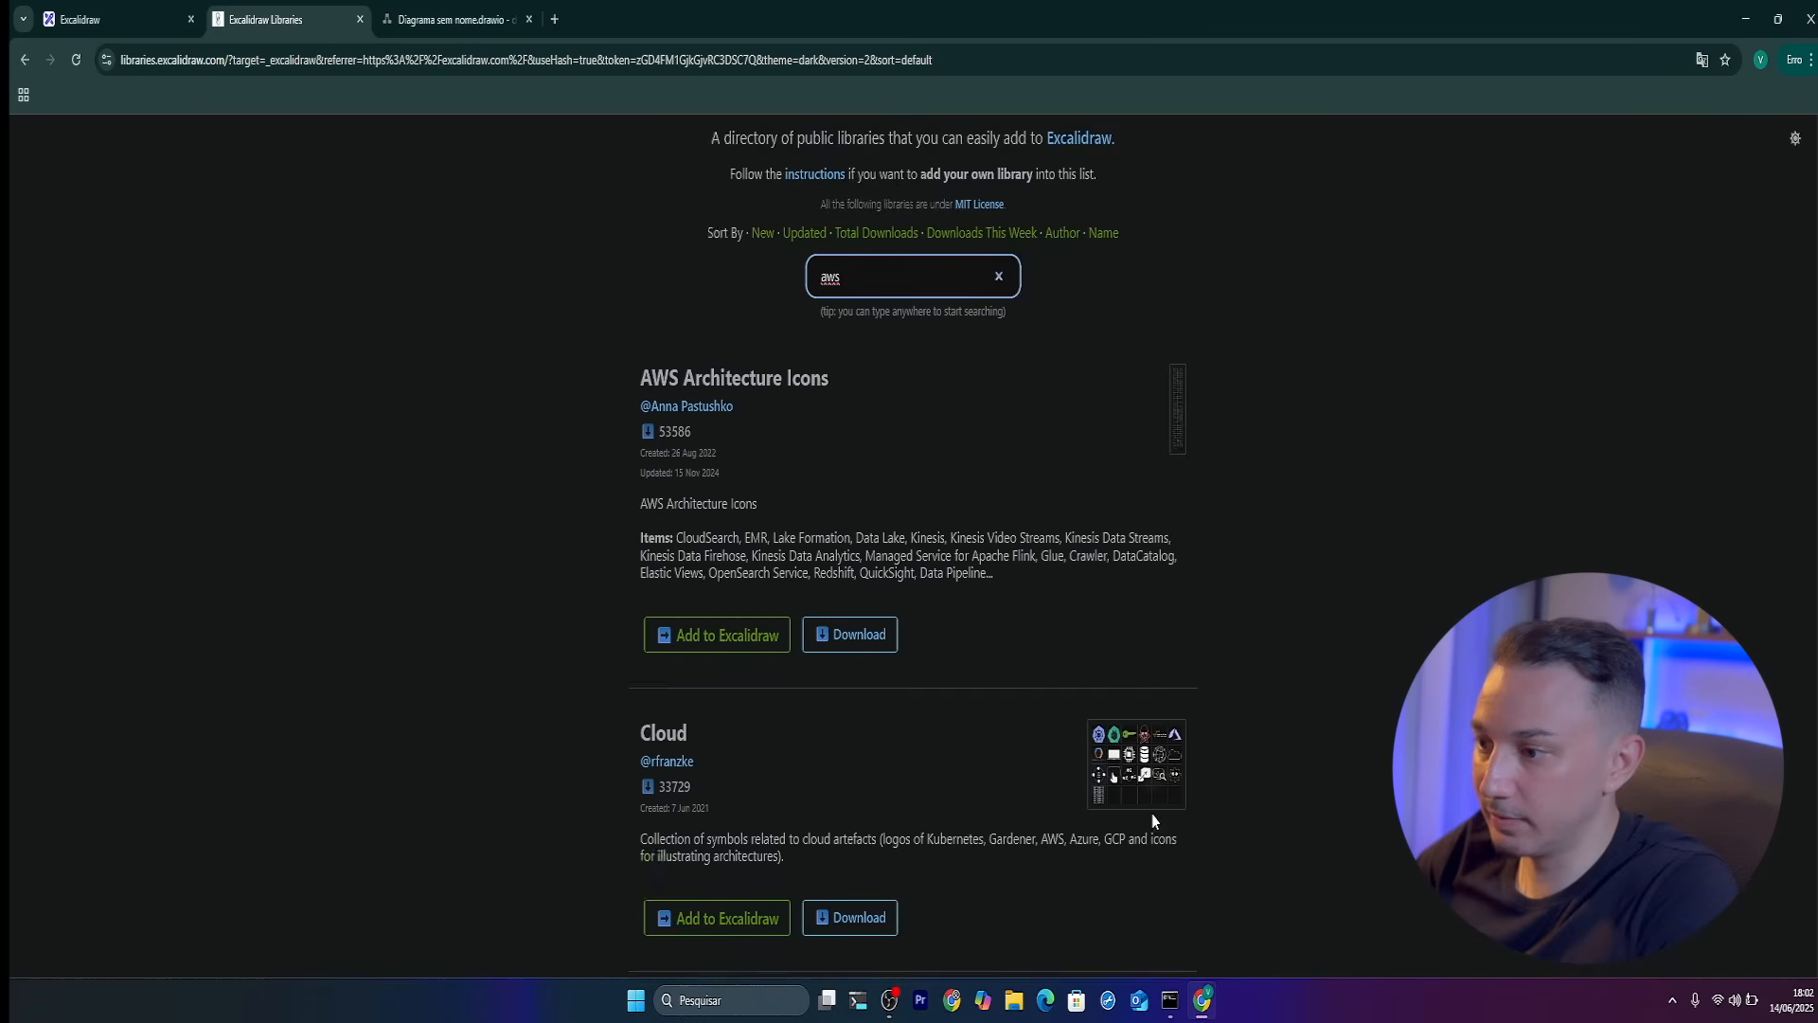
pyautogui.scroll(-3, 996, 774)
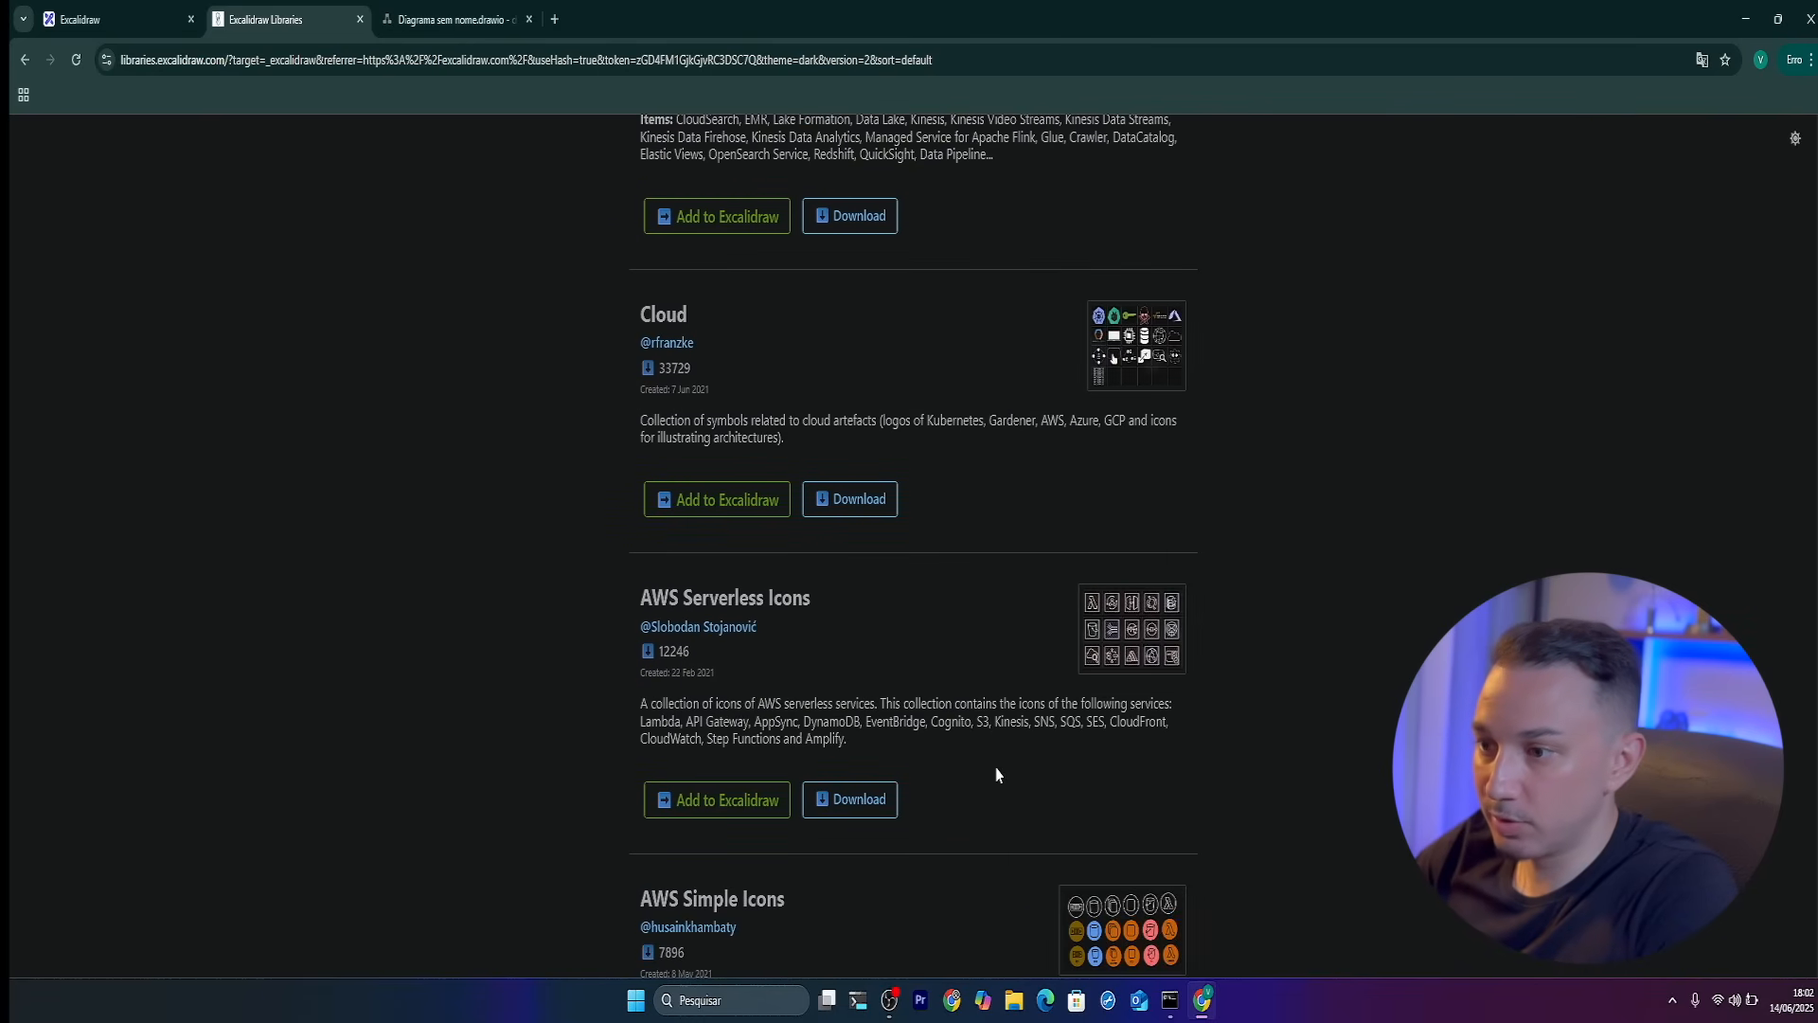
pyautogui.scroll(-5, 975, 637)
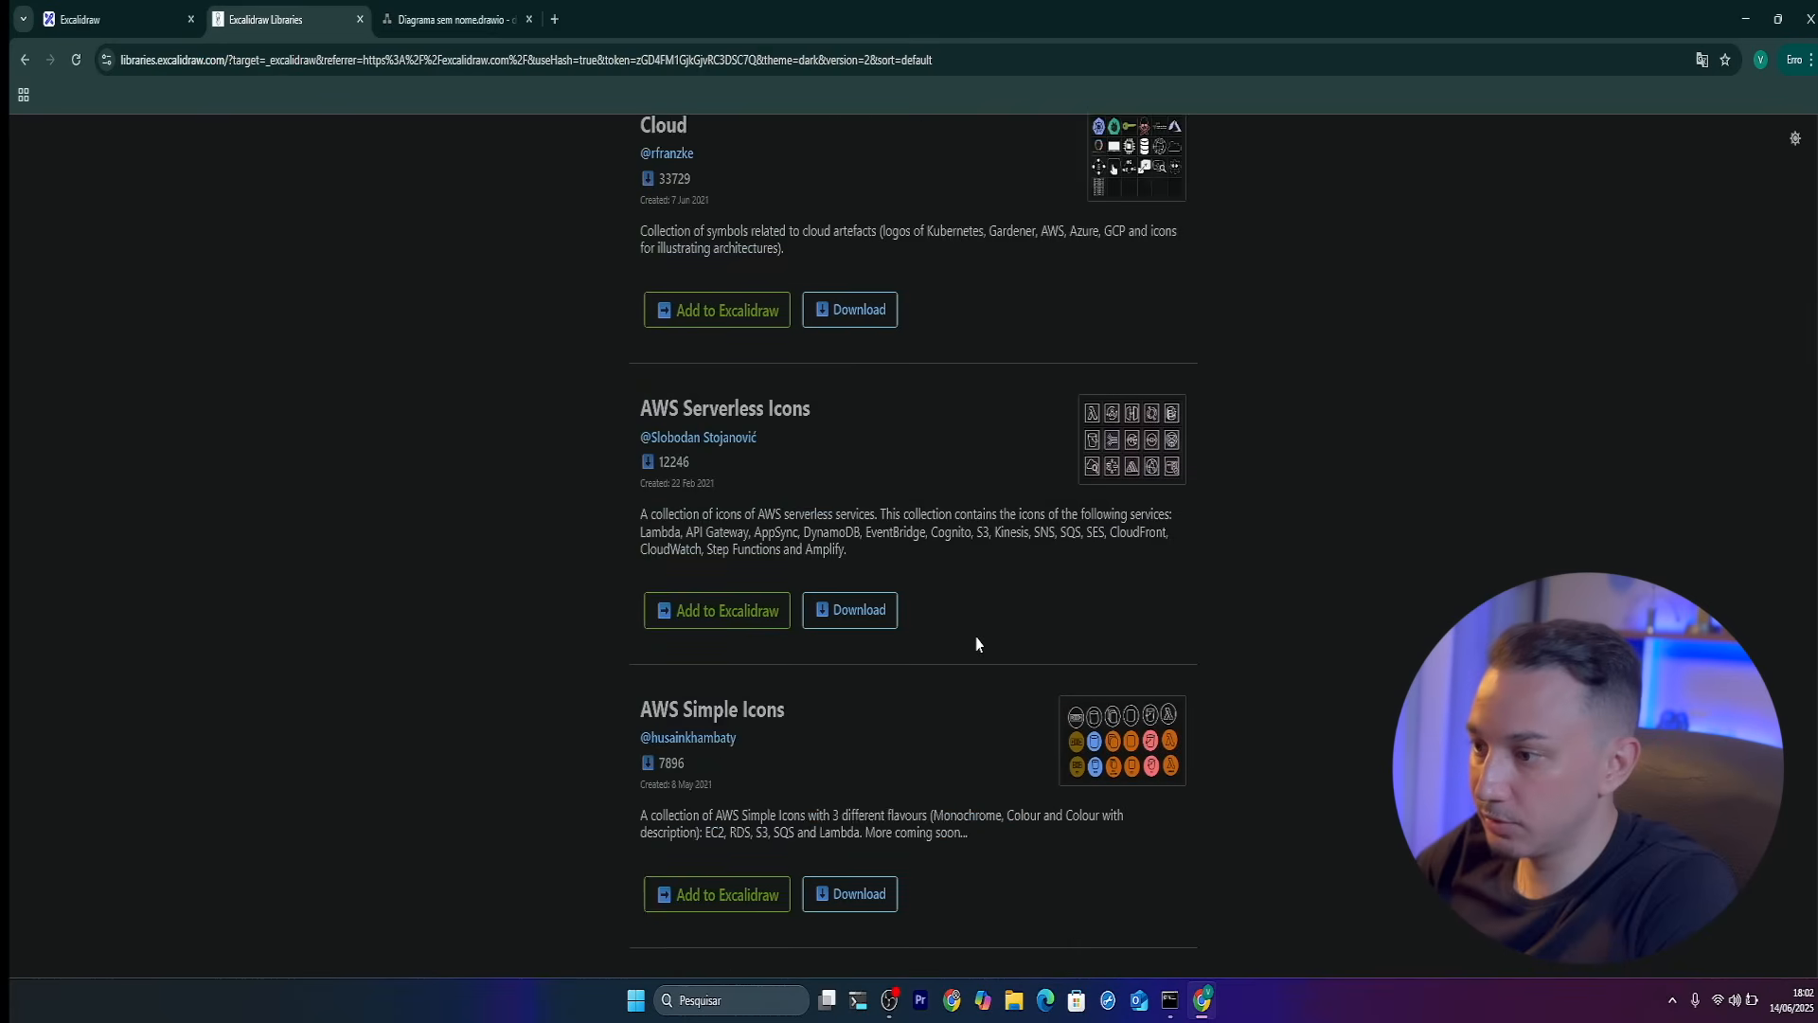
pyautogui.scroll(-3, 977, 644)
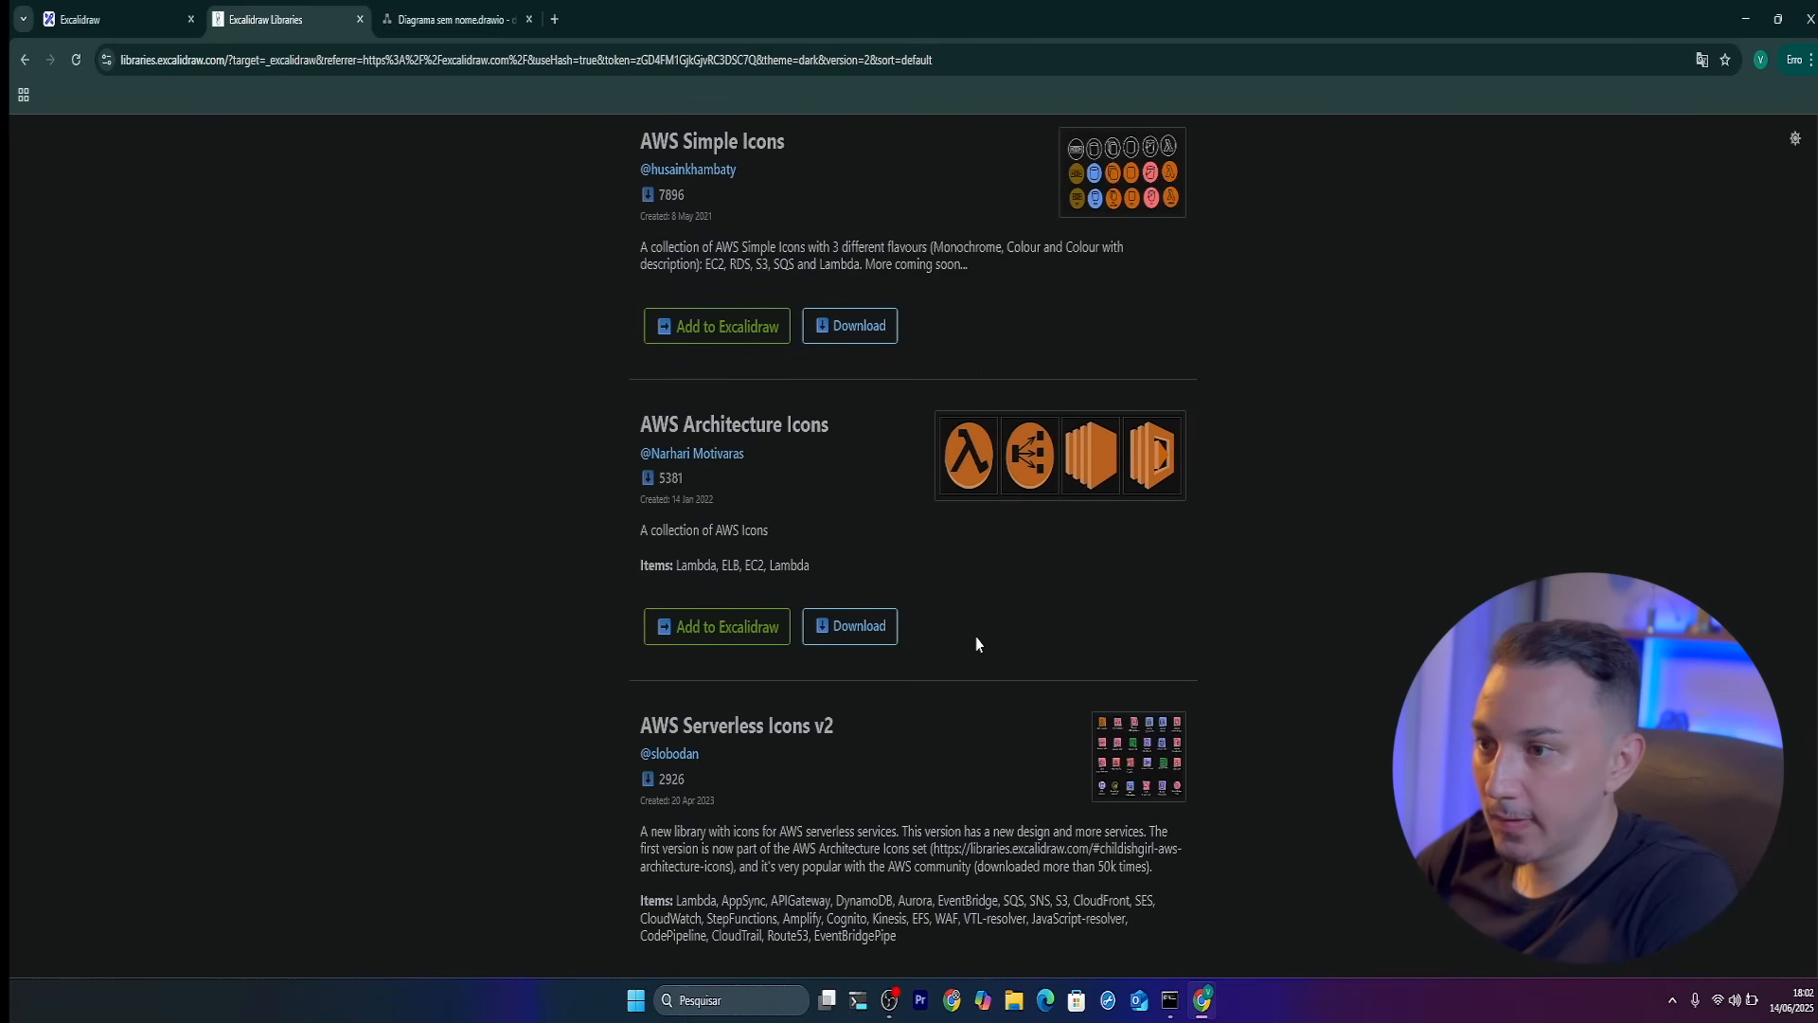
pyautogui.scroll(-1, 975, 636)
pyautogui.scroll(-1, 975, 636)
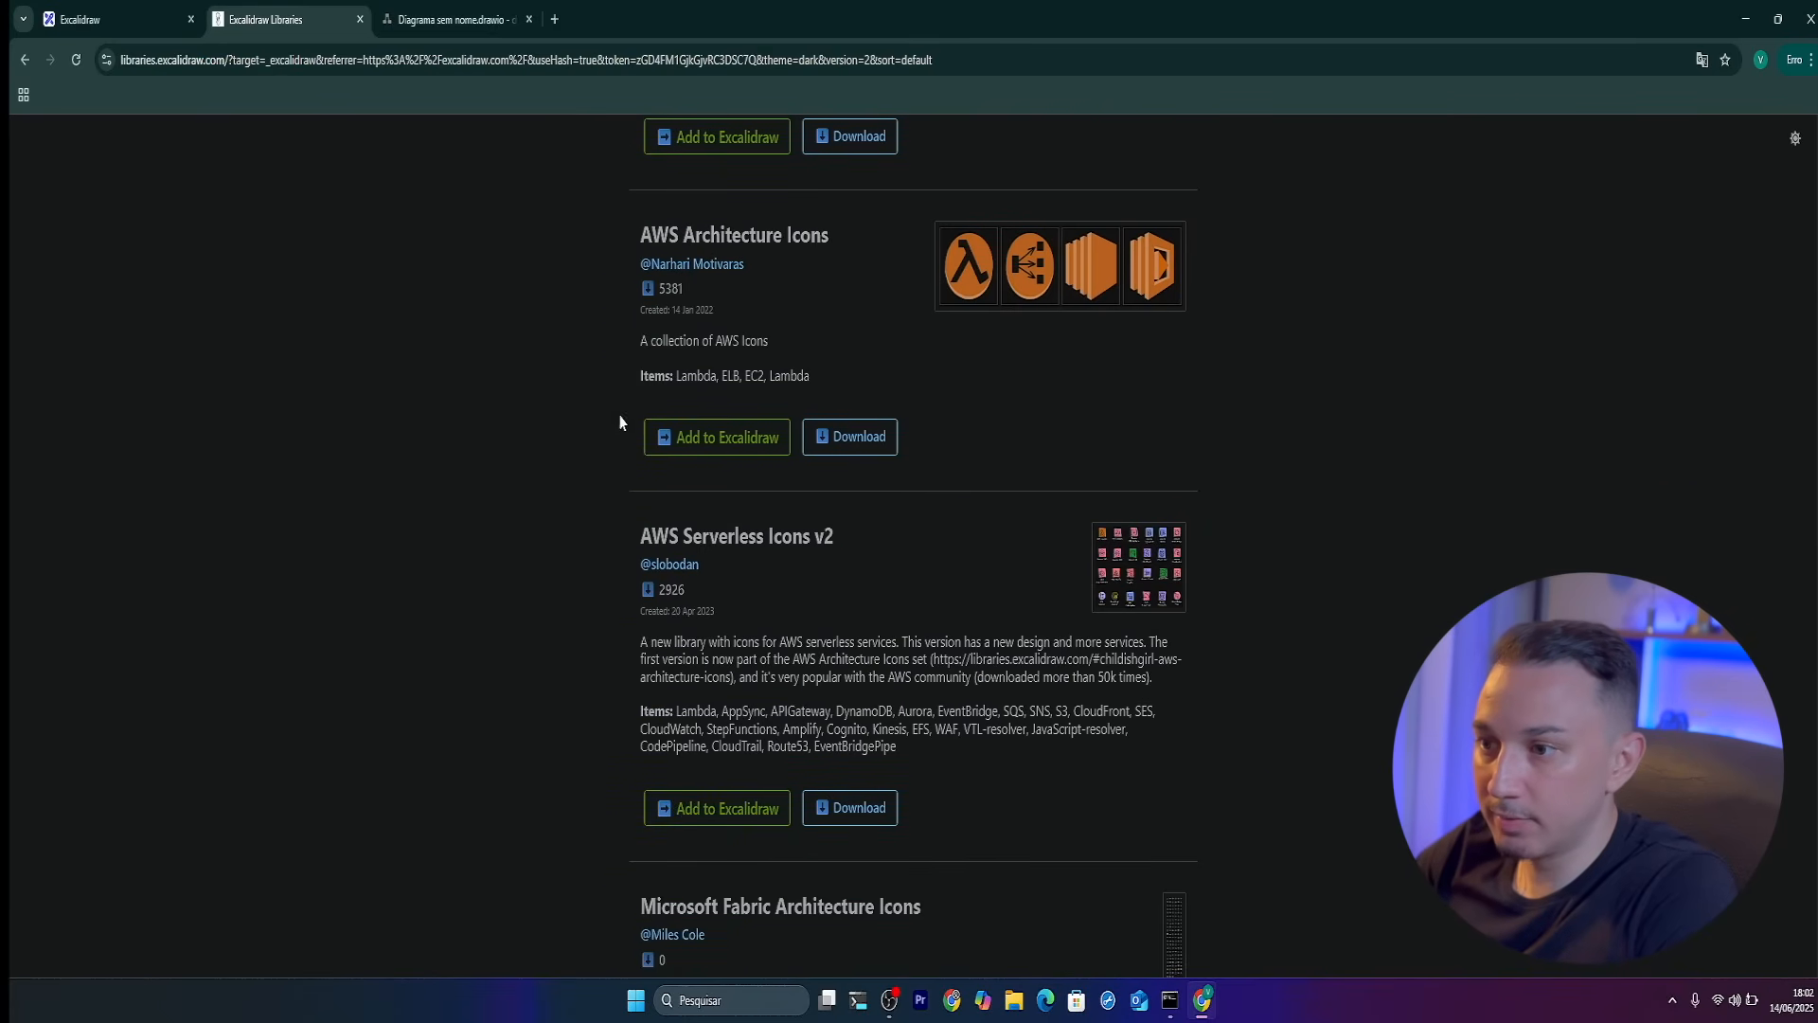
pyautogui.click(681, 438)
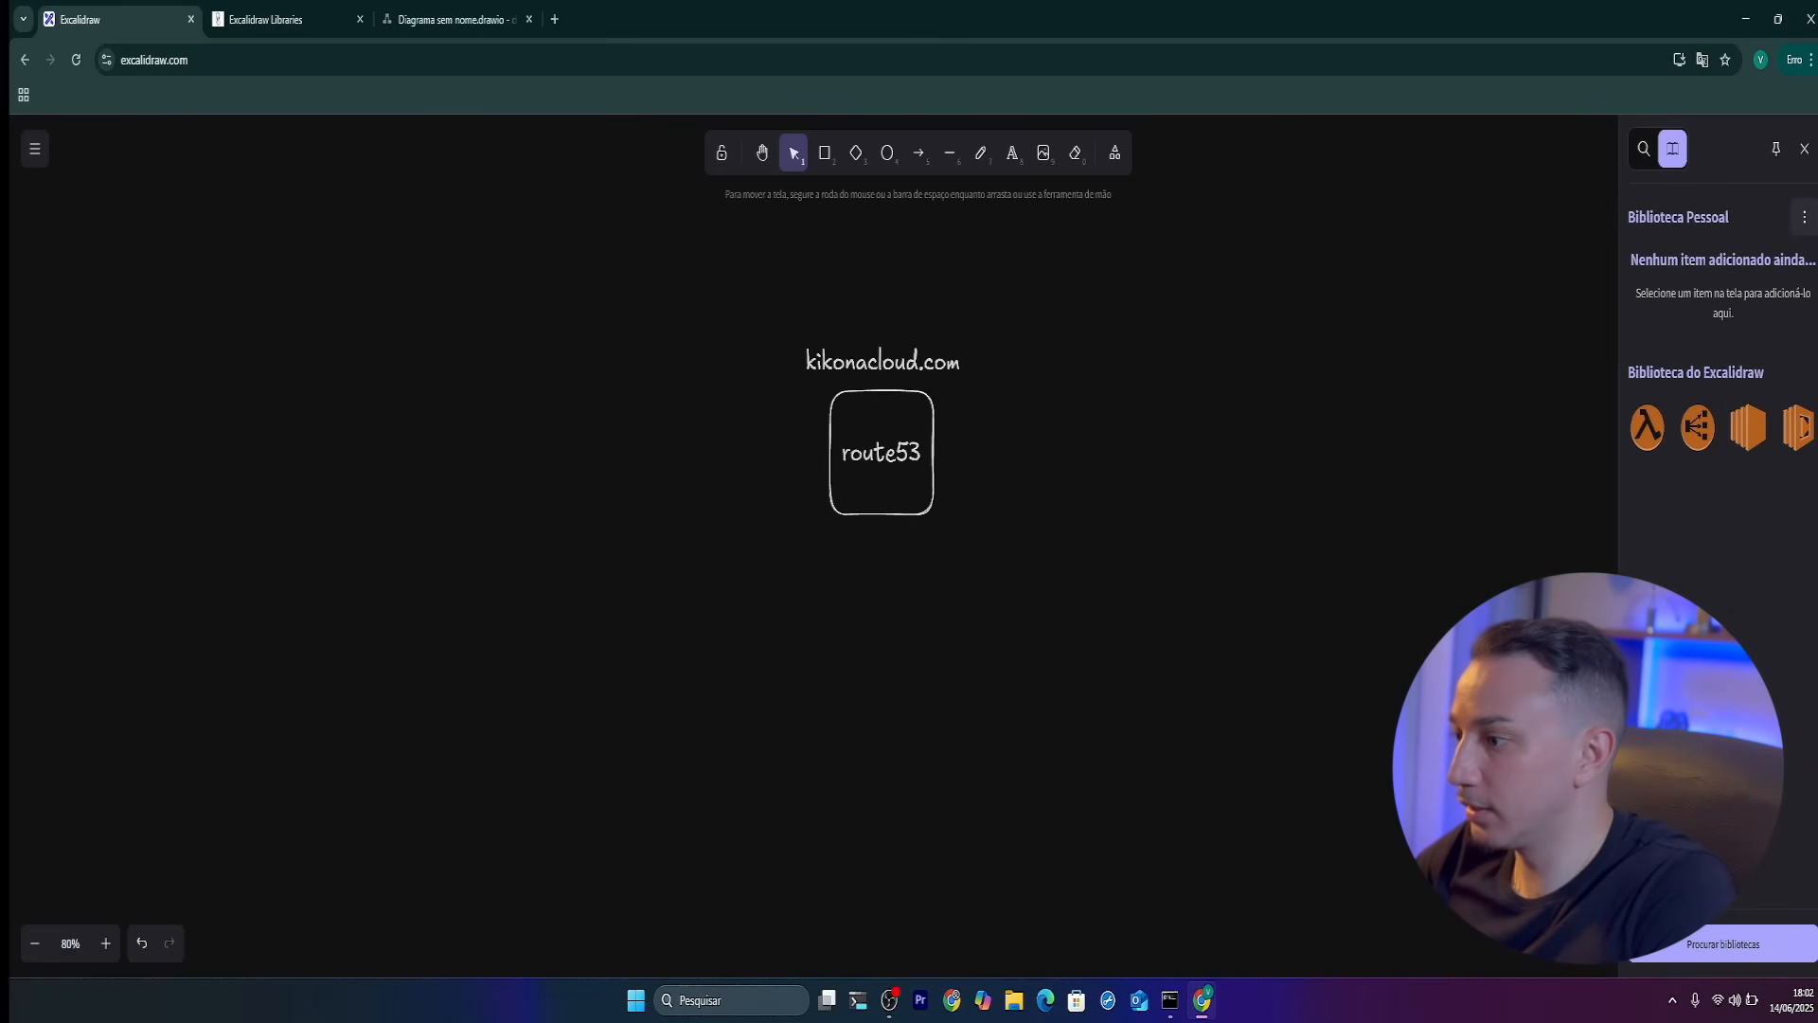
# Find the AWS Architecture Icons library that includes CloudSearch and EMR by searching "aws", add it to Excalidraw, and look through its icons
pyautogui.click(1738, 947)
pyautogui.click(933, 427)
pyautogui.write('aws')
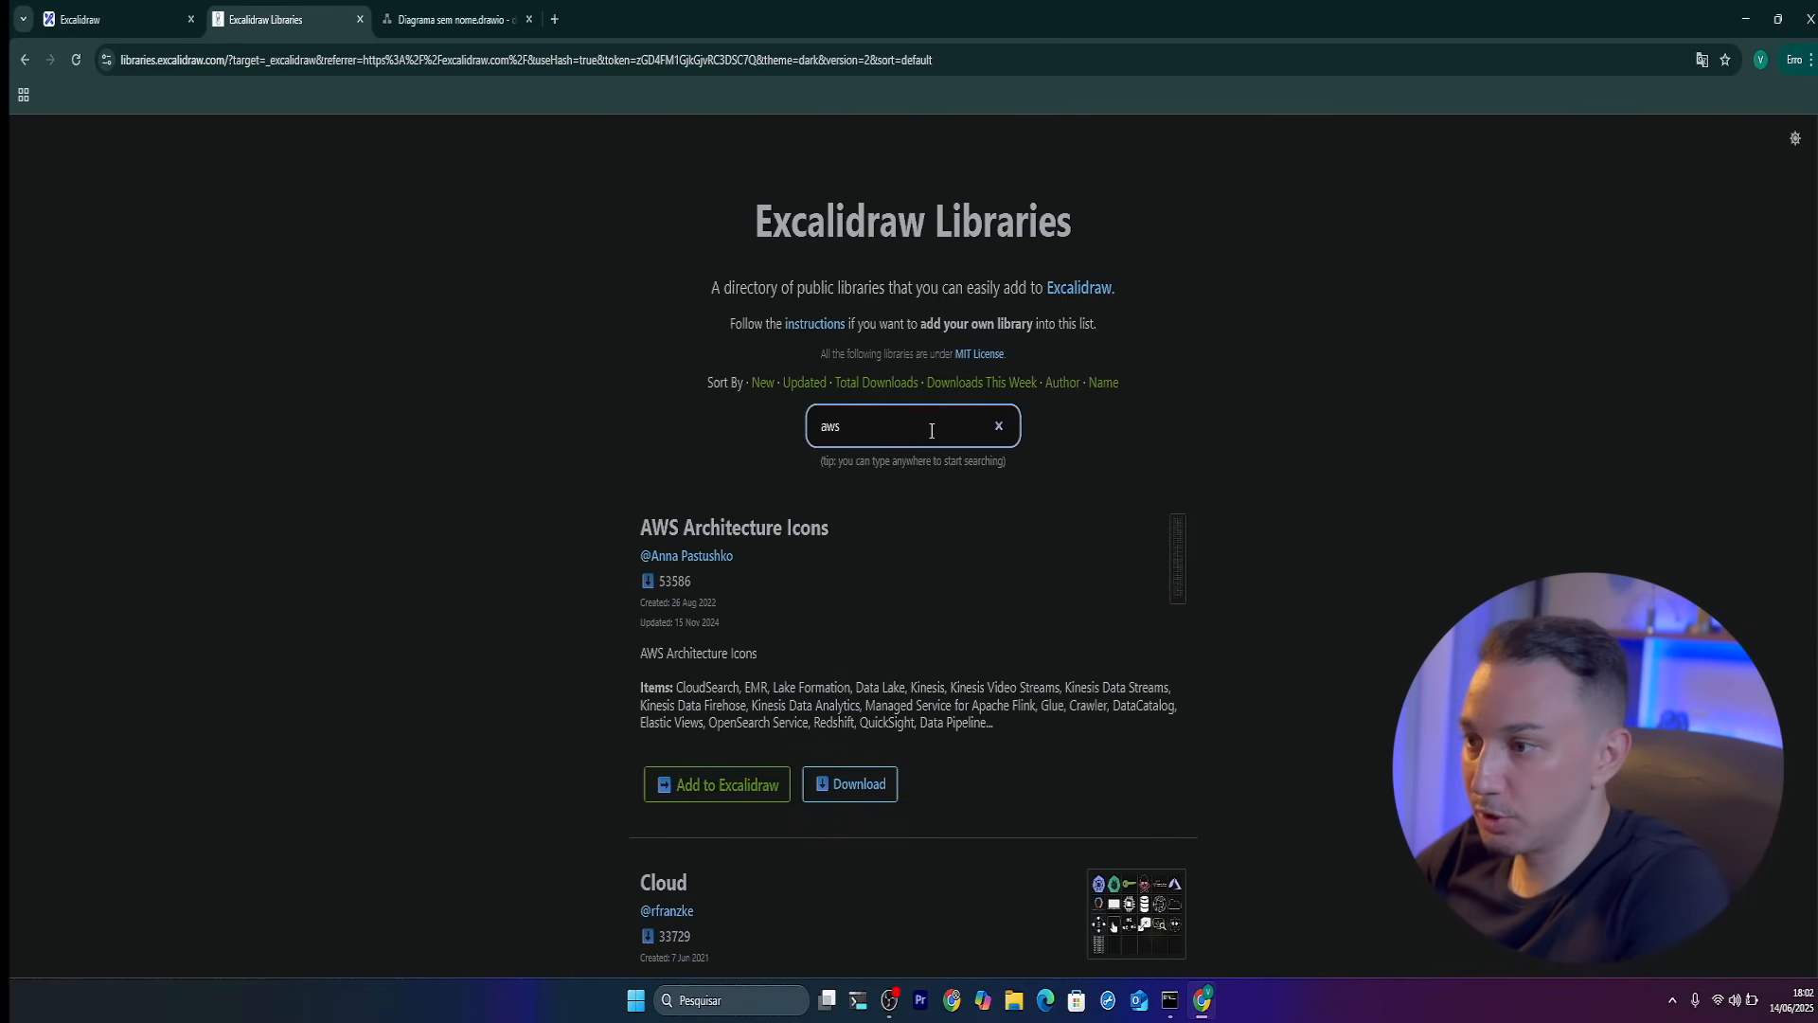
pyautogui.click(727, 783)
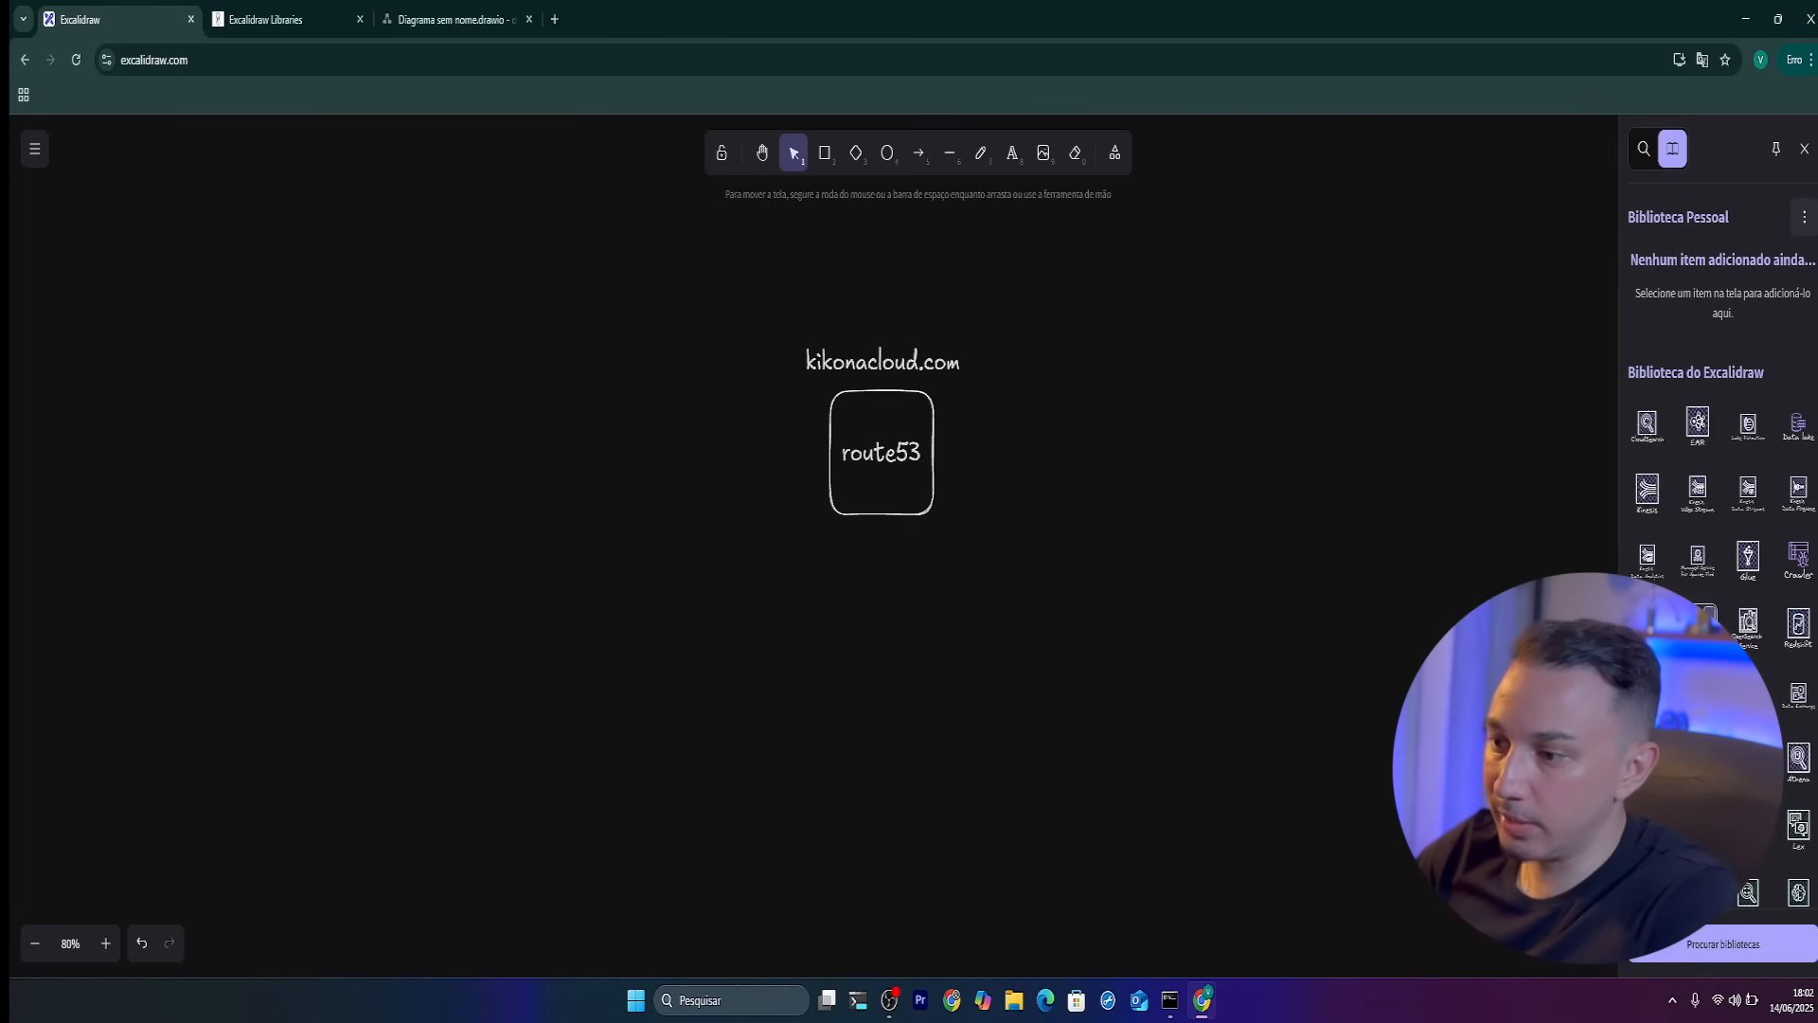
pyautogui.scroll(-4, 1718, 568)
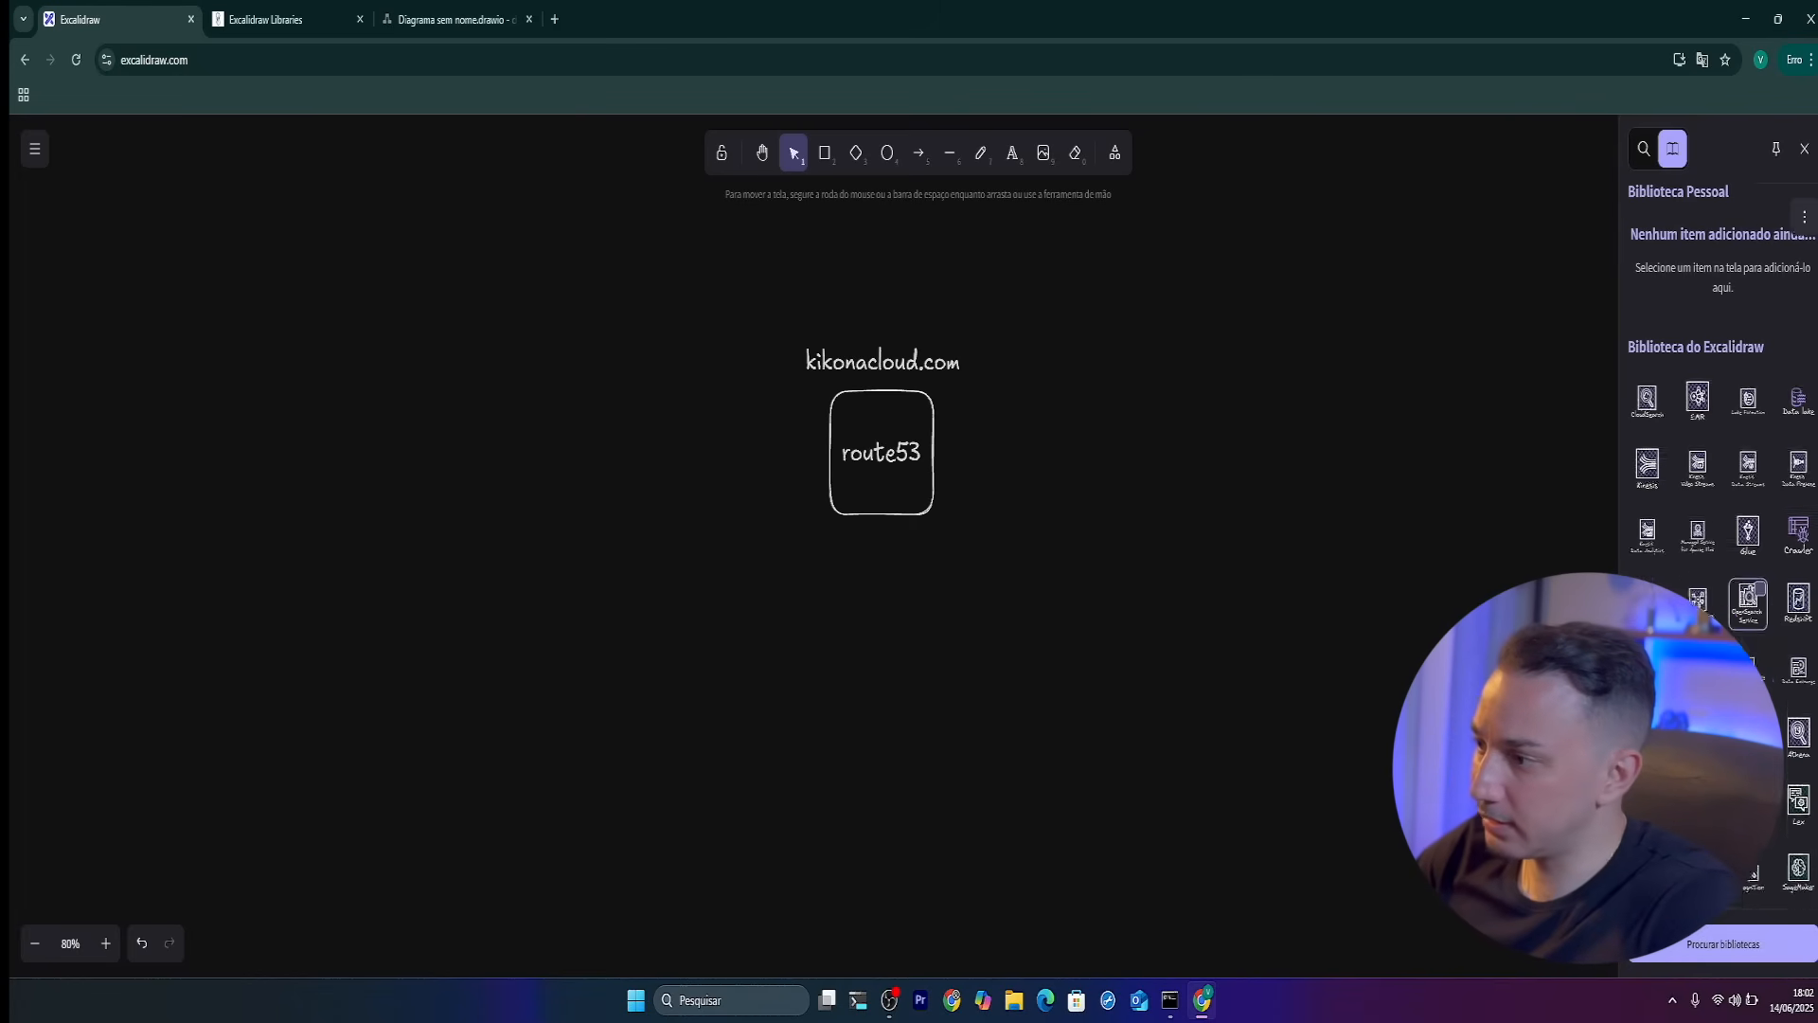
pyautogui.scroll(-2, 1719, 568)
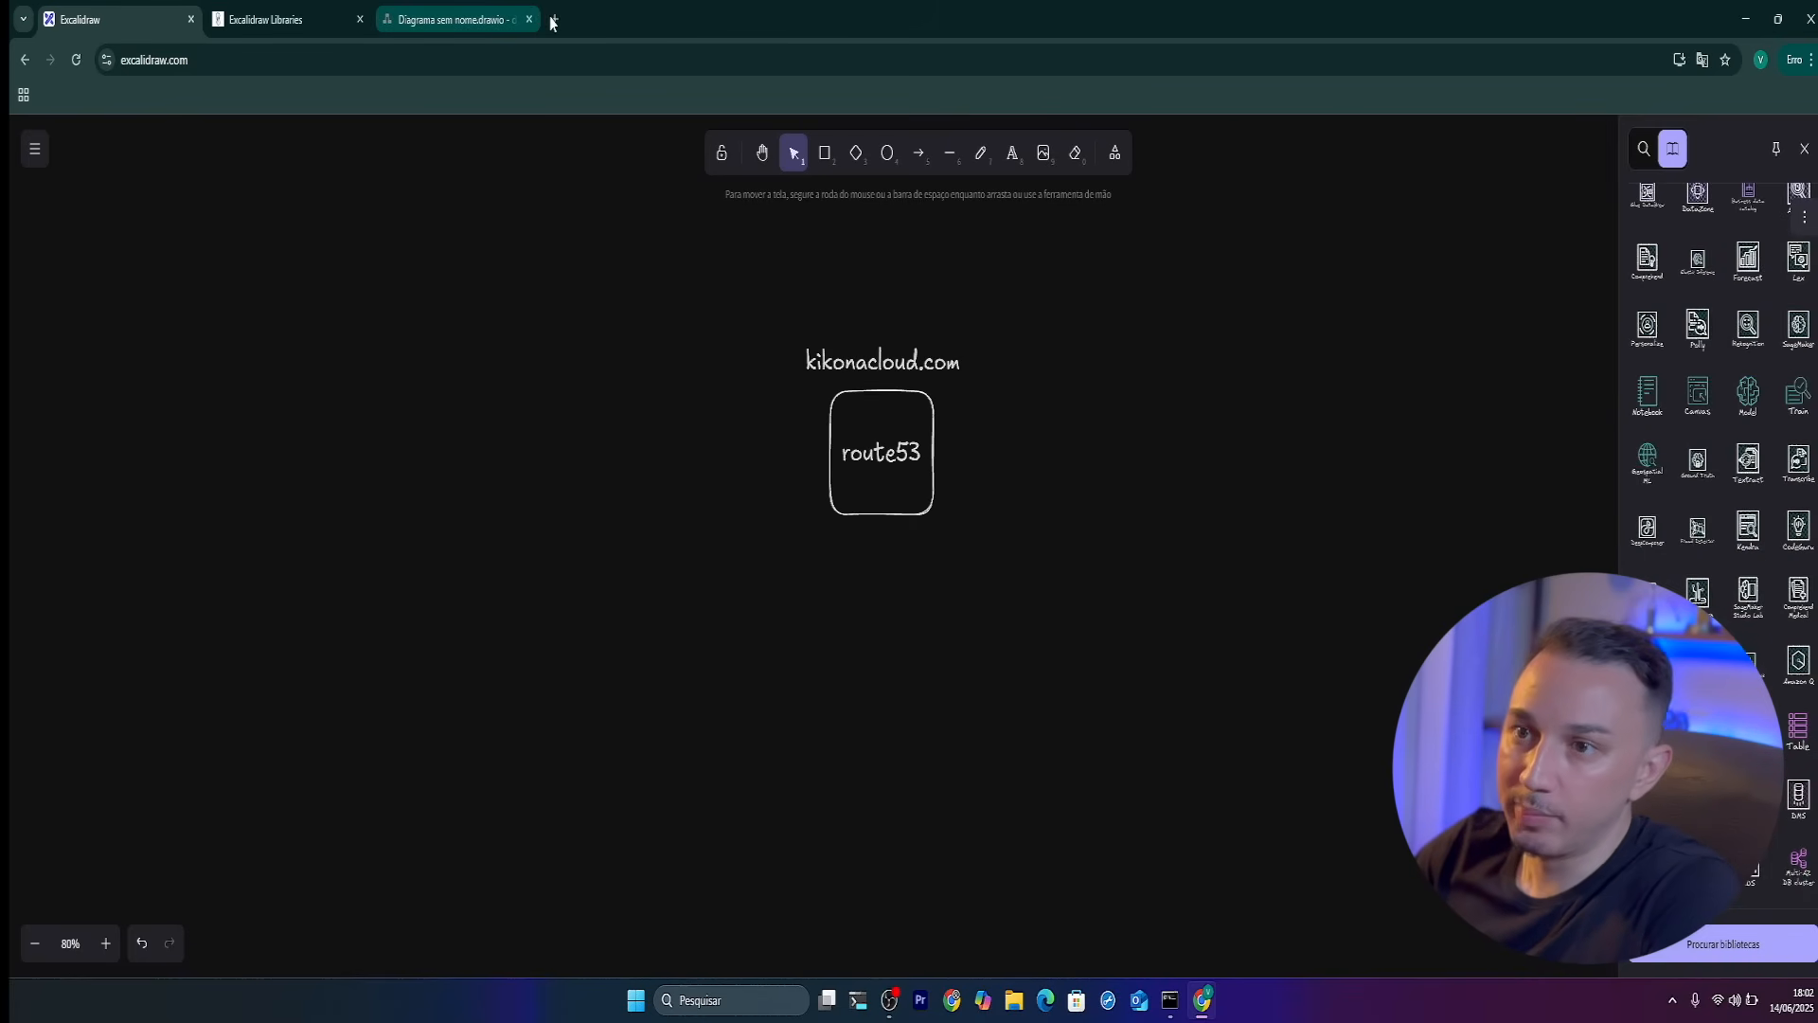
# Search Google Images for "route53 icon" in a new browser tab and copy the purple AWS shield image
pyautogui.hotkey('ctrl', 't')
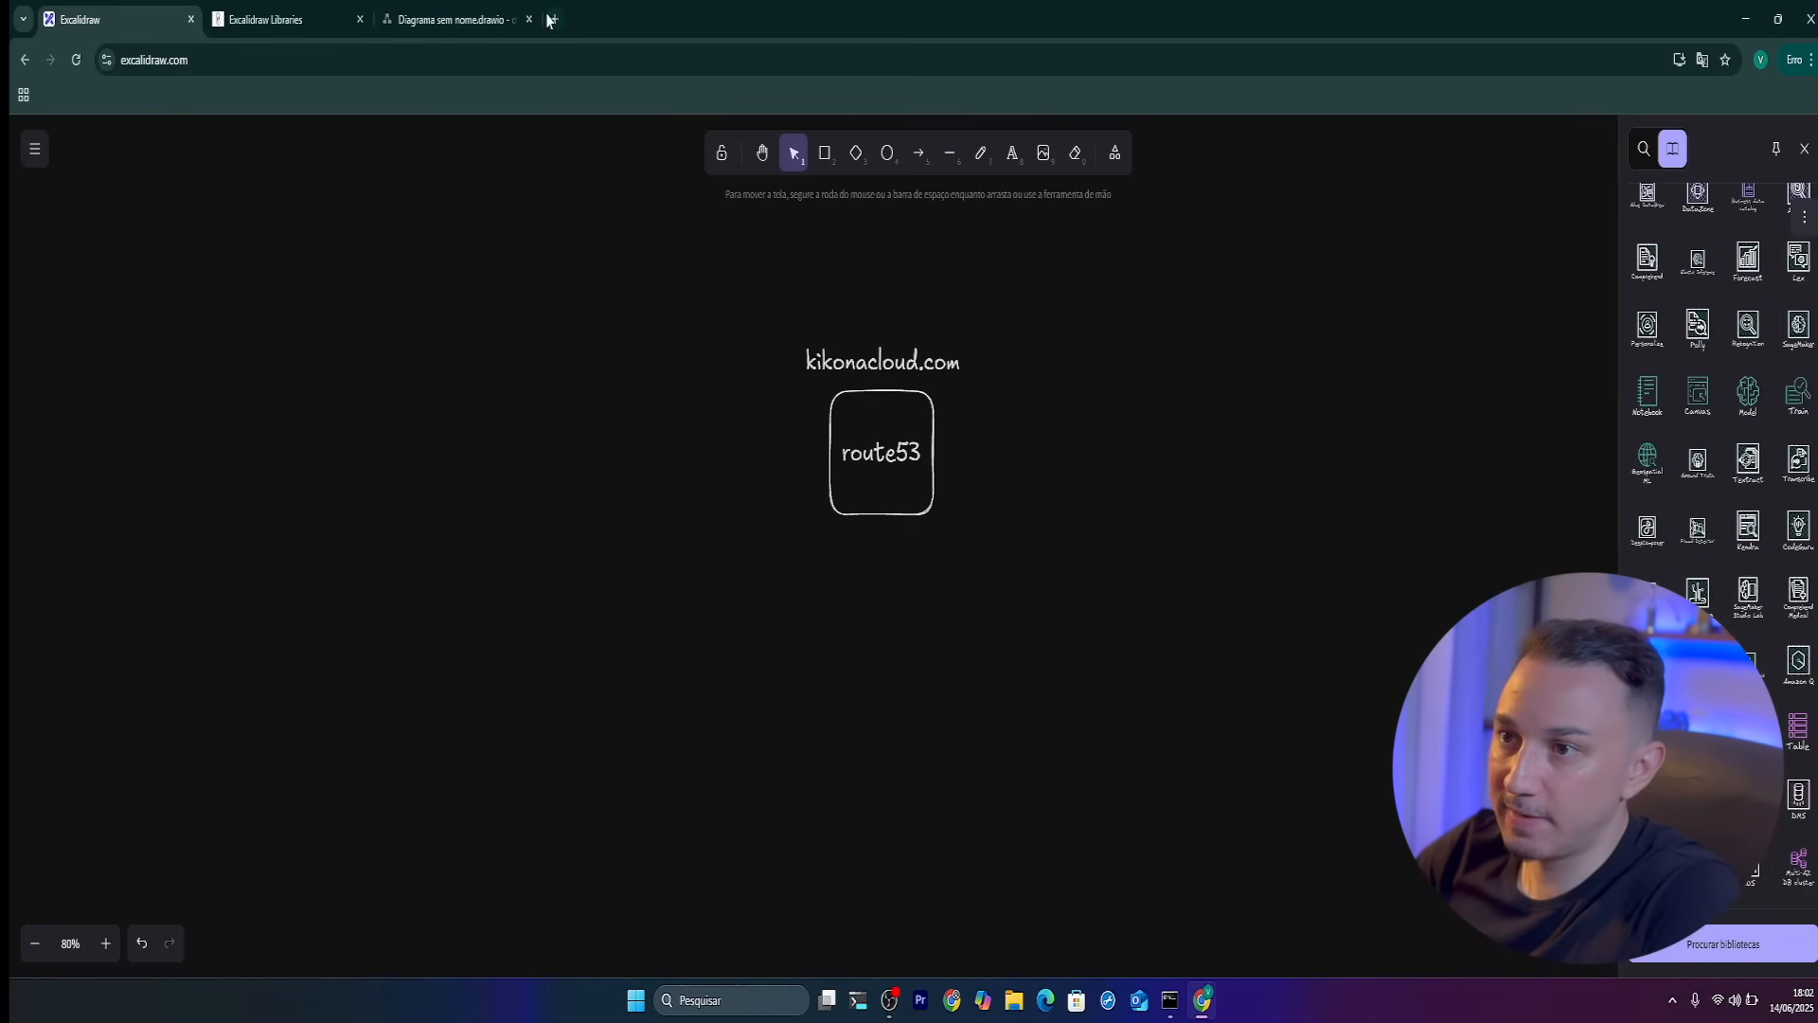
pyautogui.write('route')
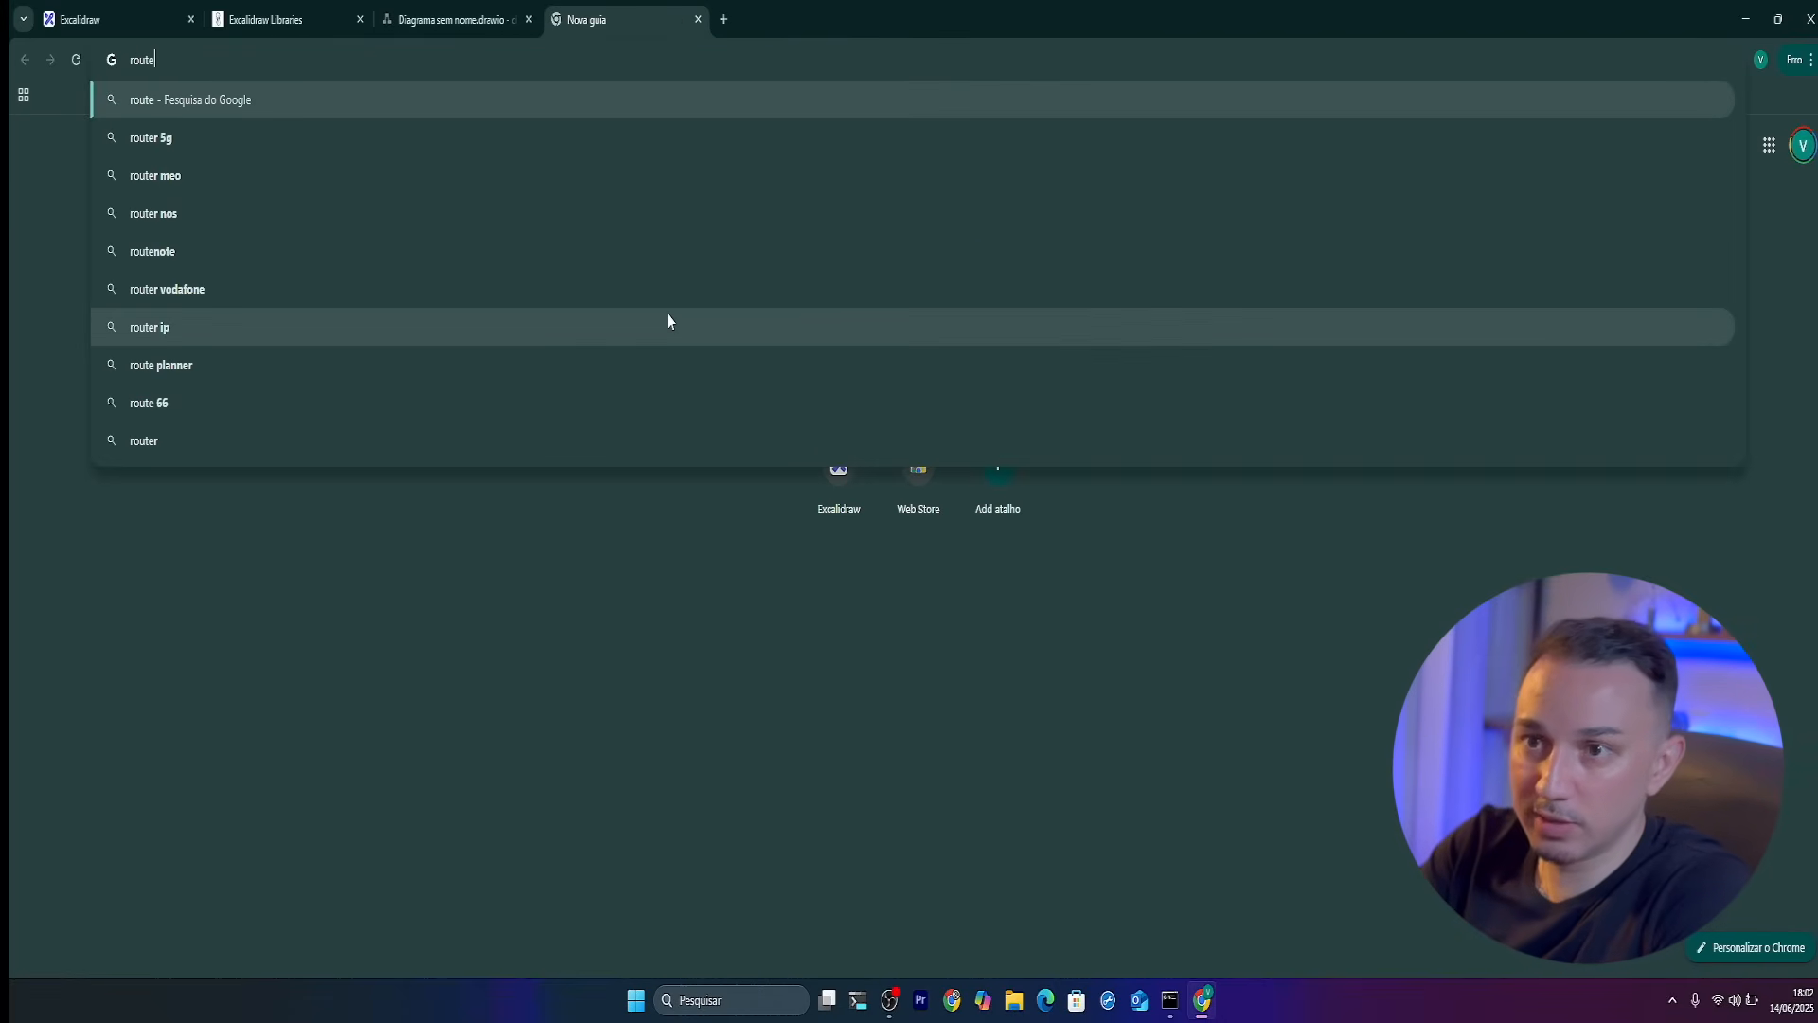
pyautogui.write('53 icon')
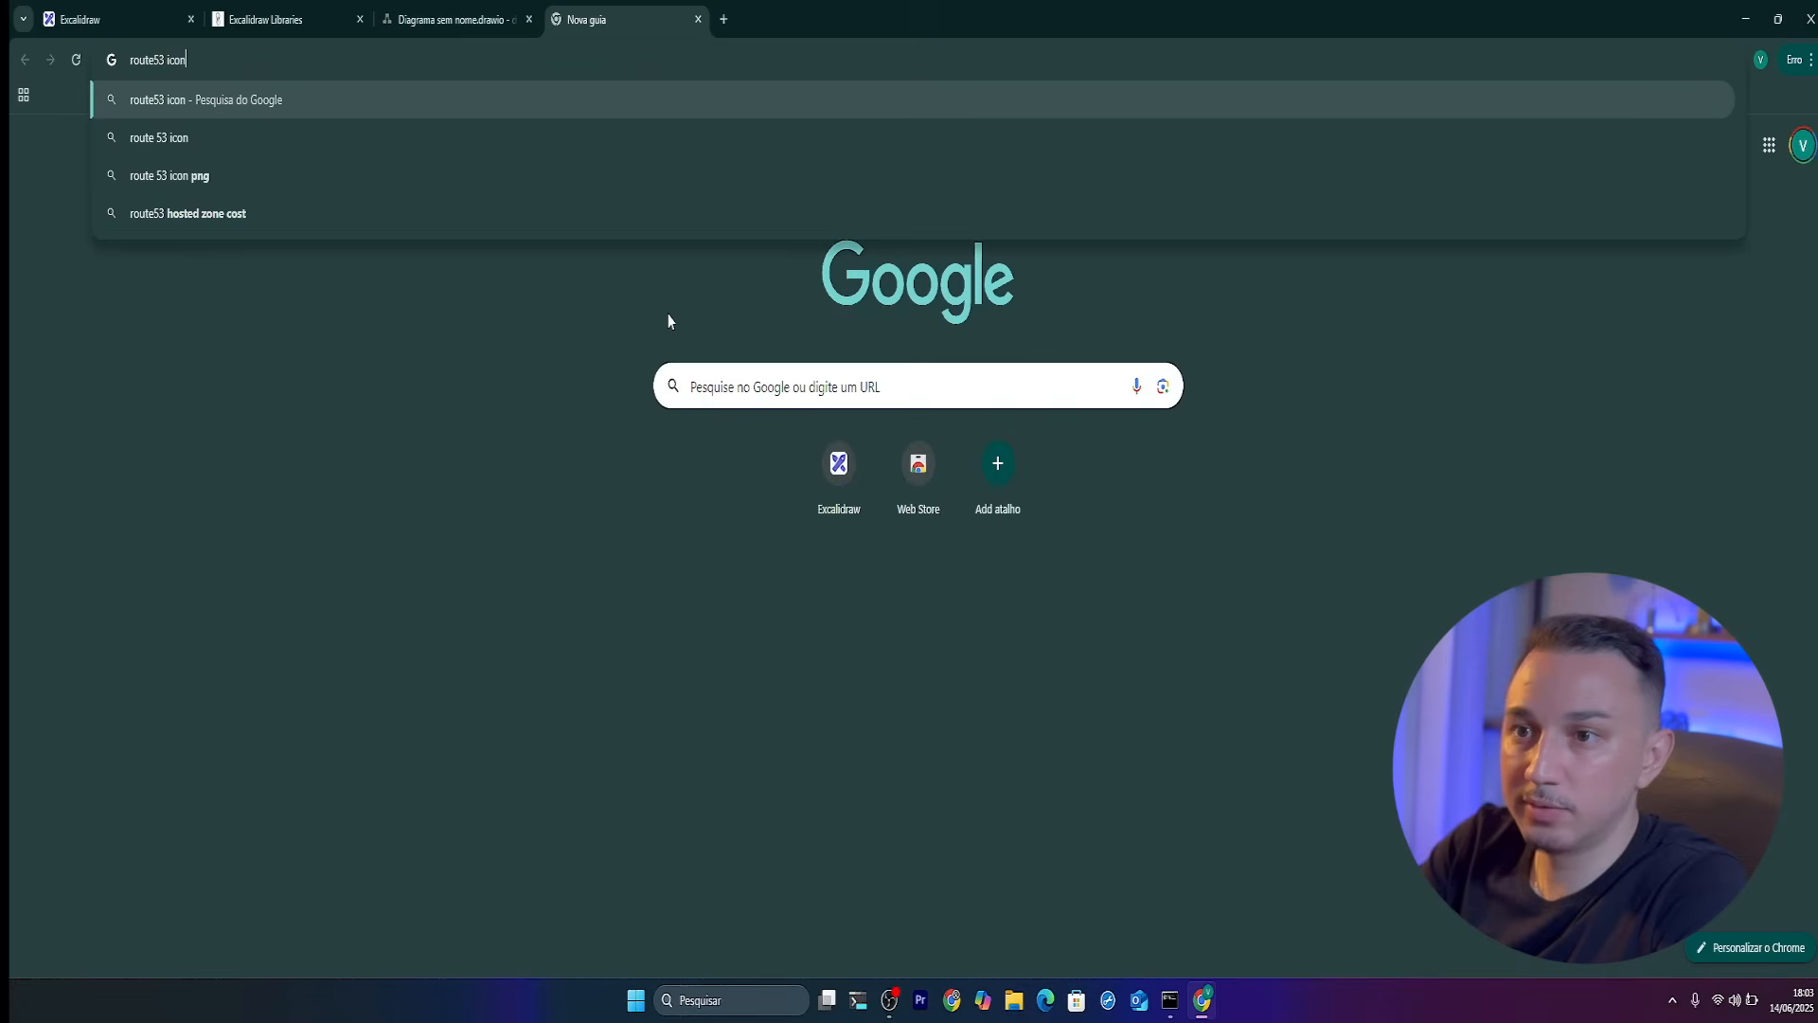
pyautogui.press('Return')
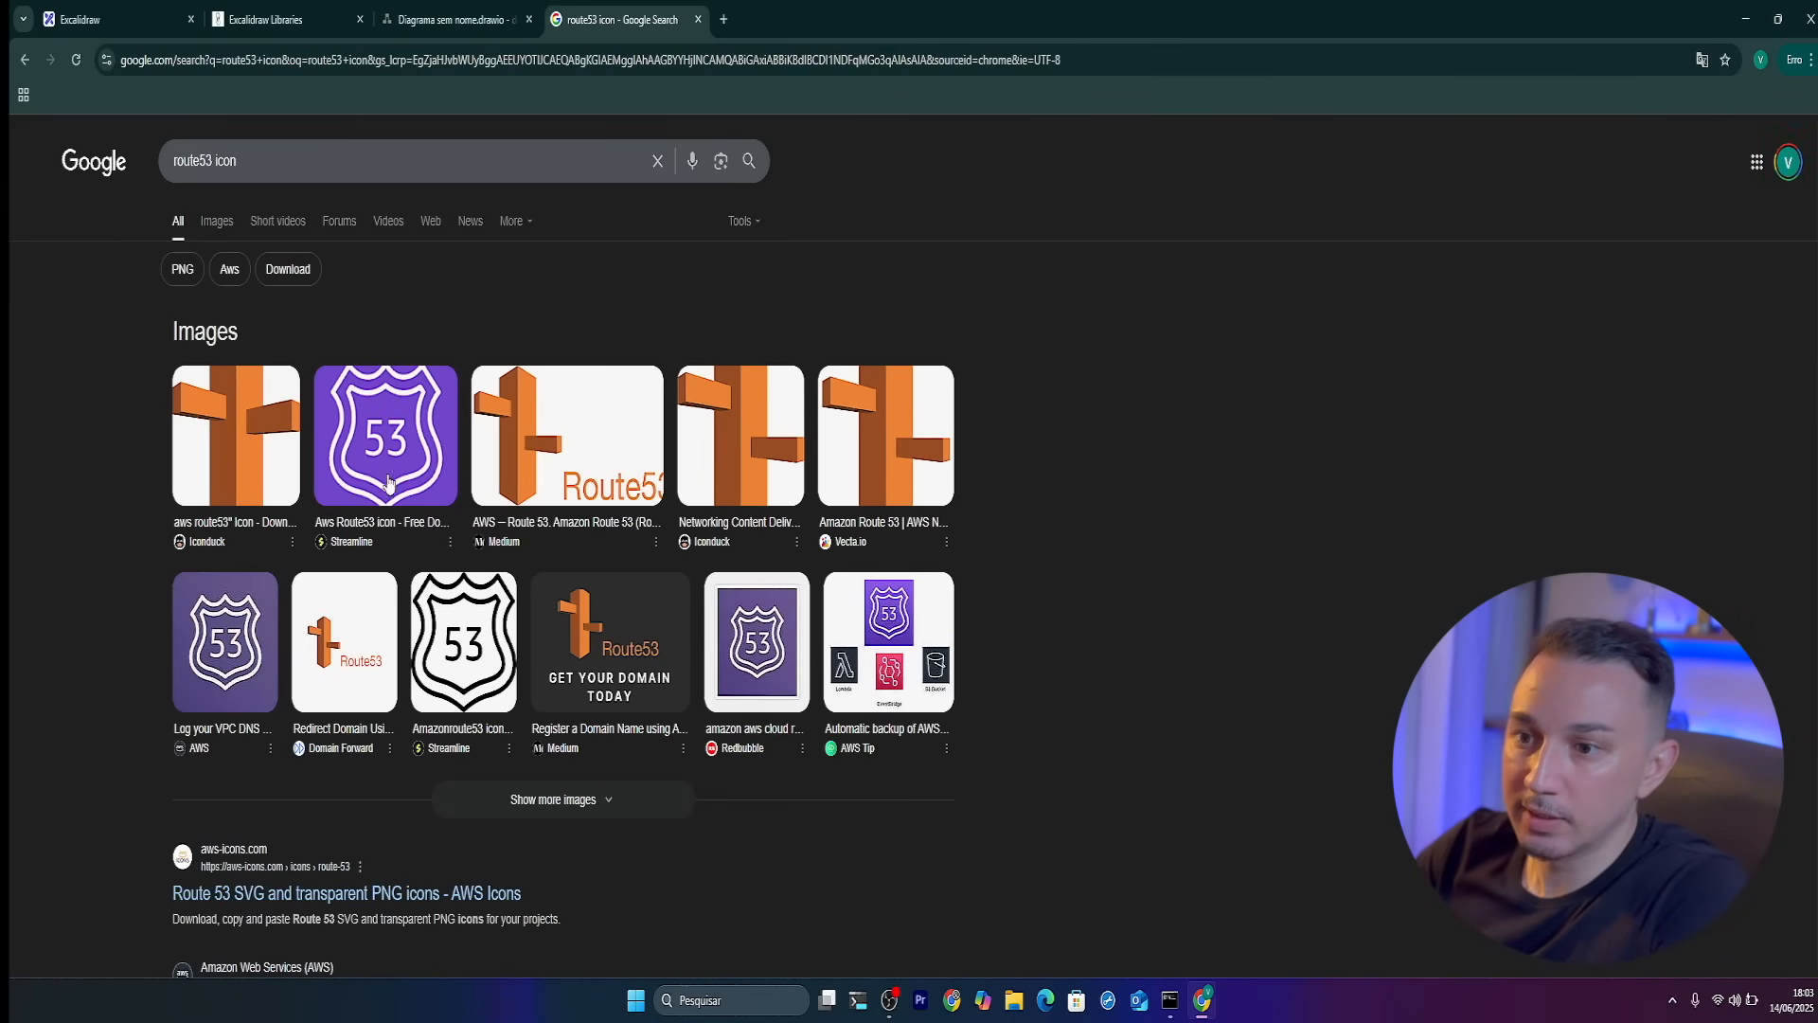
pyautogui.click(217, 223)
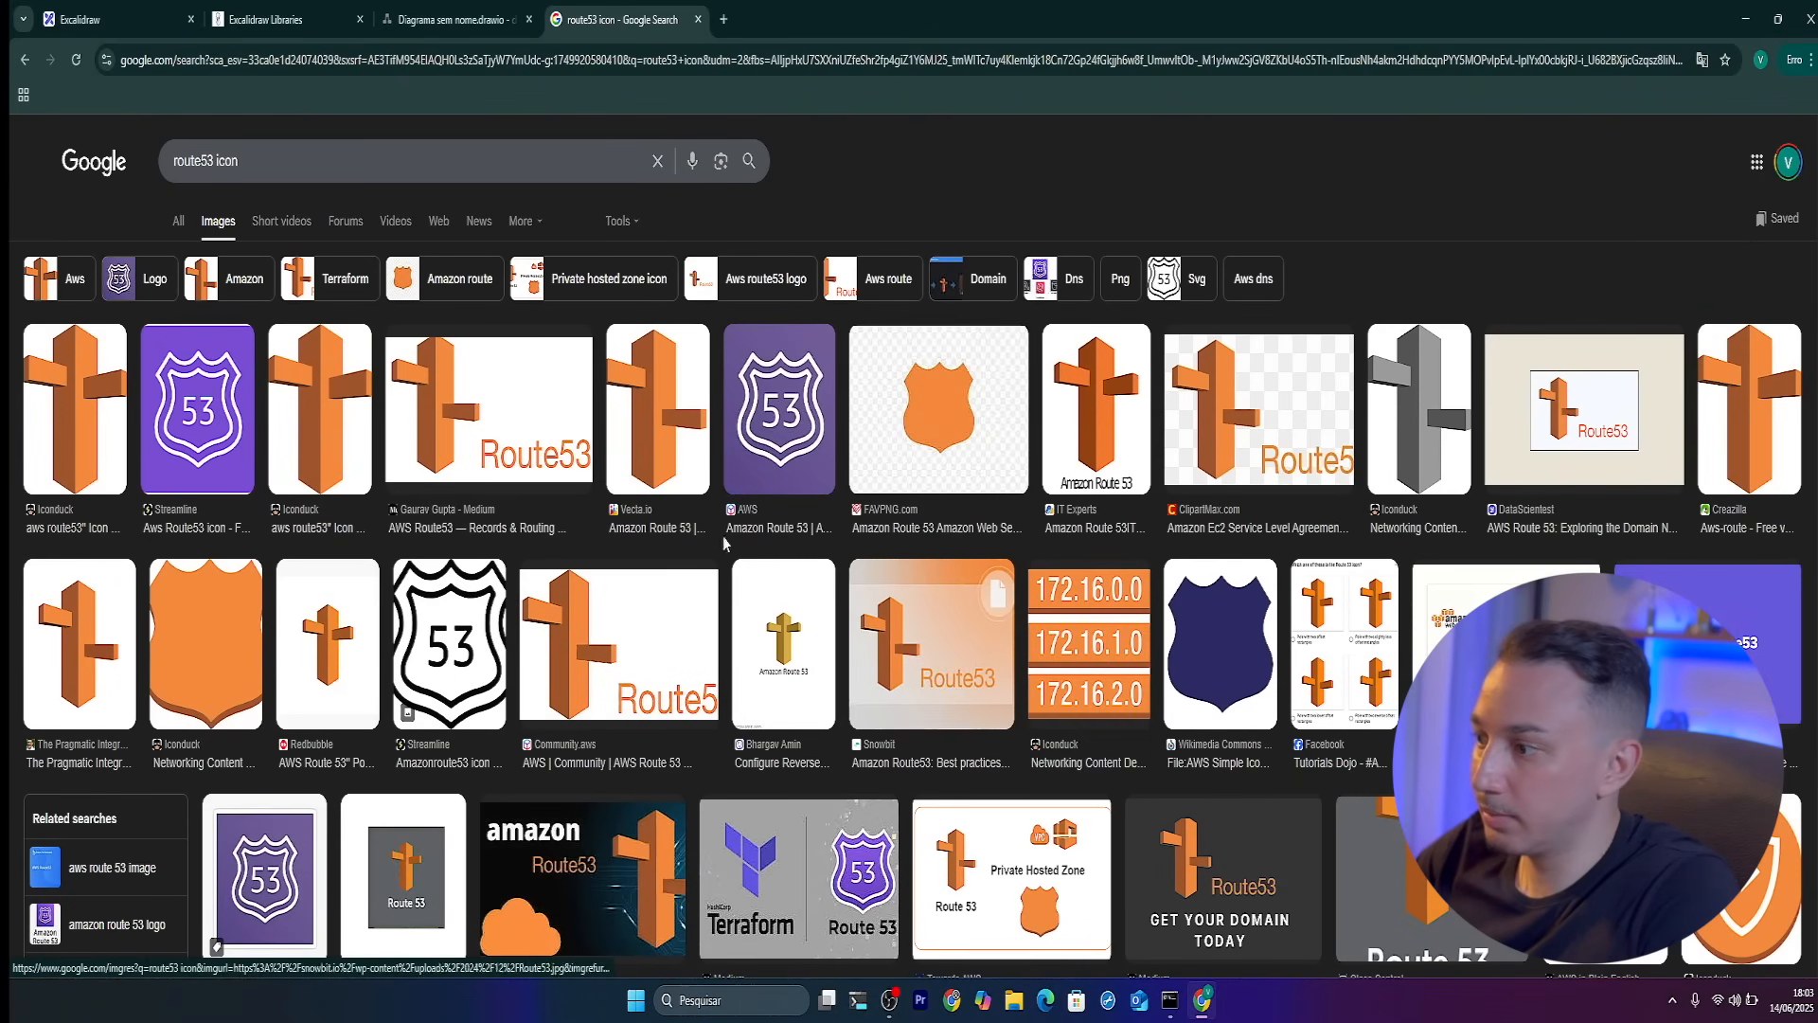
pyautogui.click(786, 452)
pyautogui.rightClick(1545, 554)
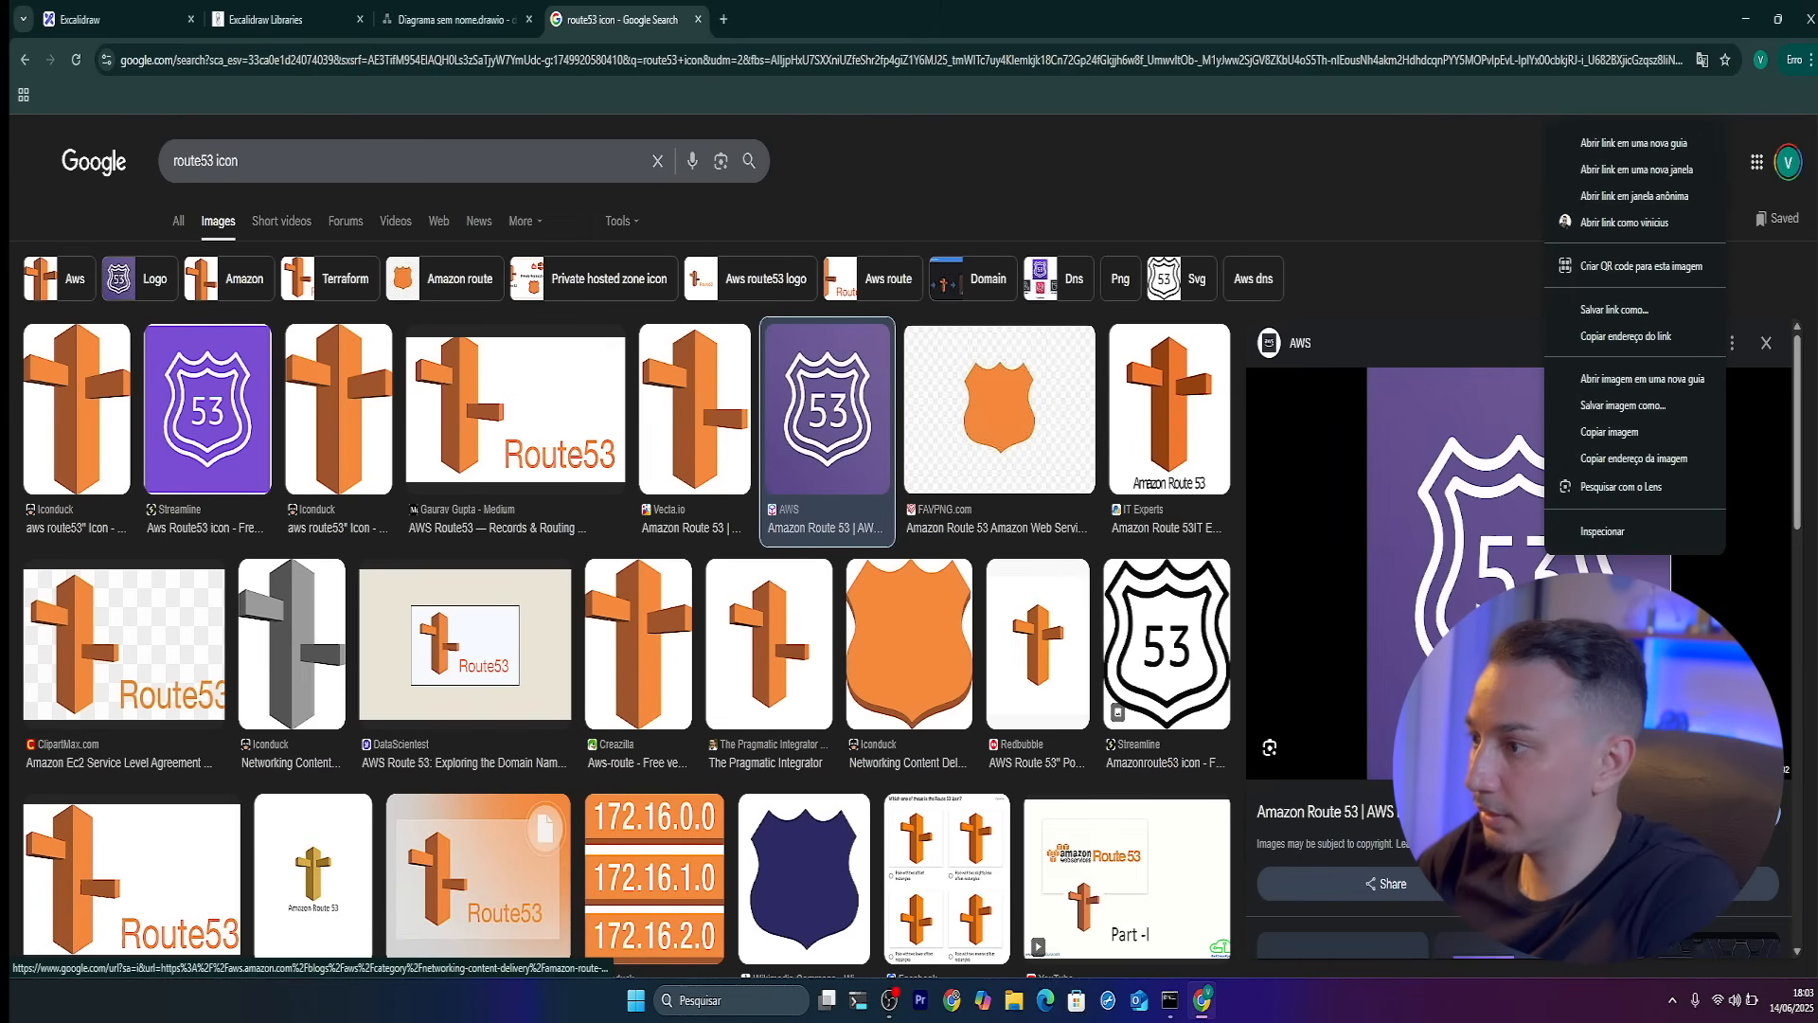
pyautogui.click(1607, 433)
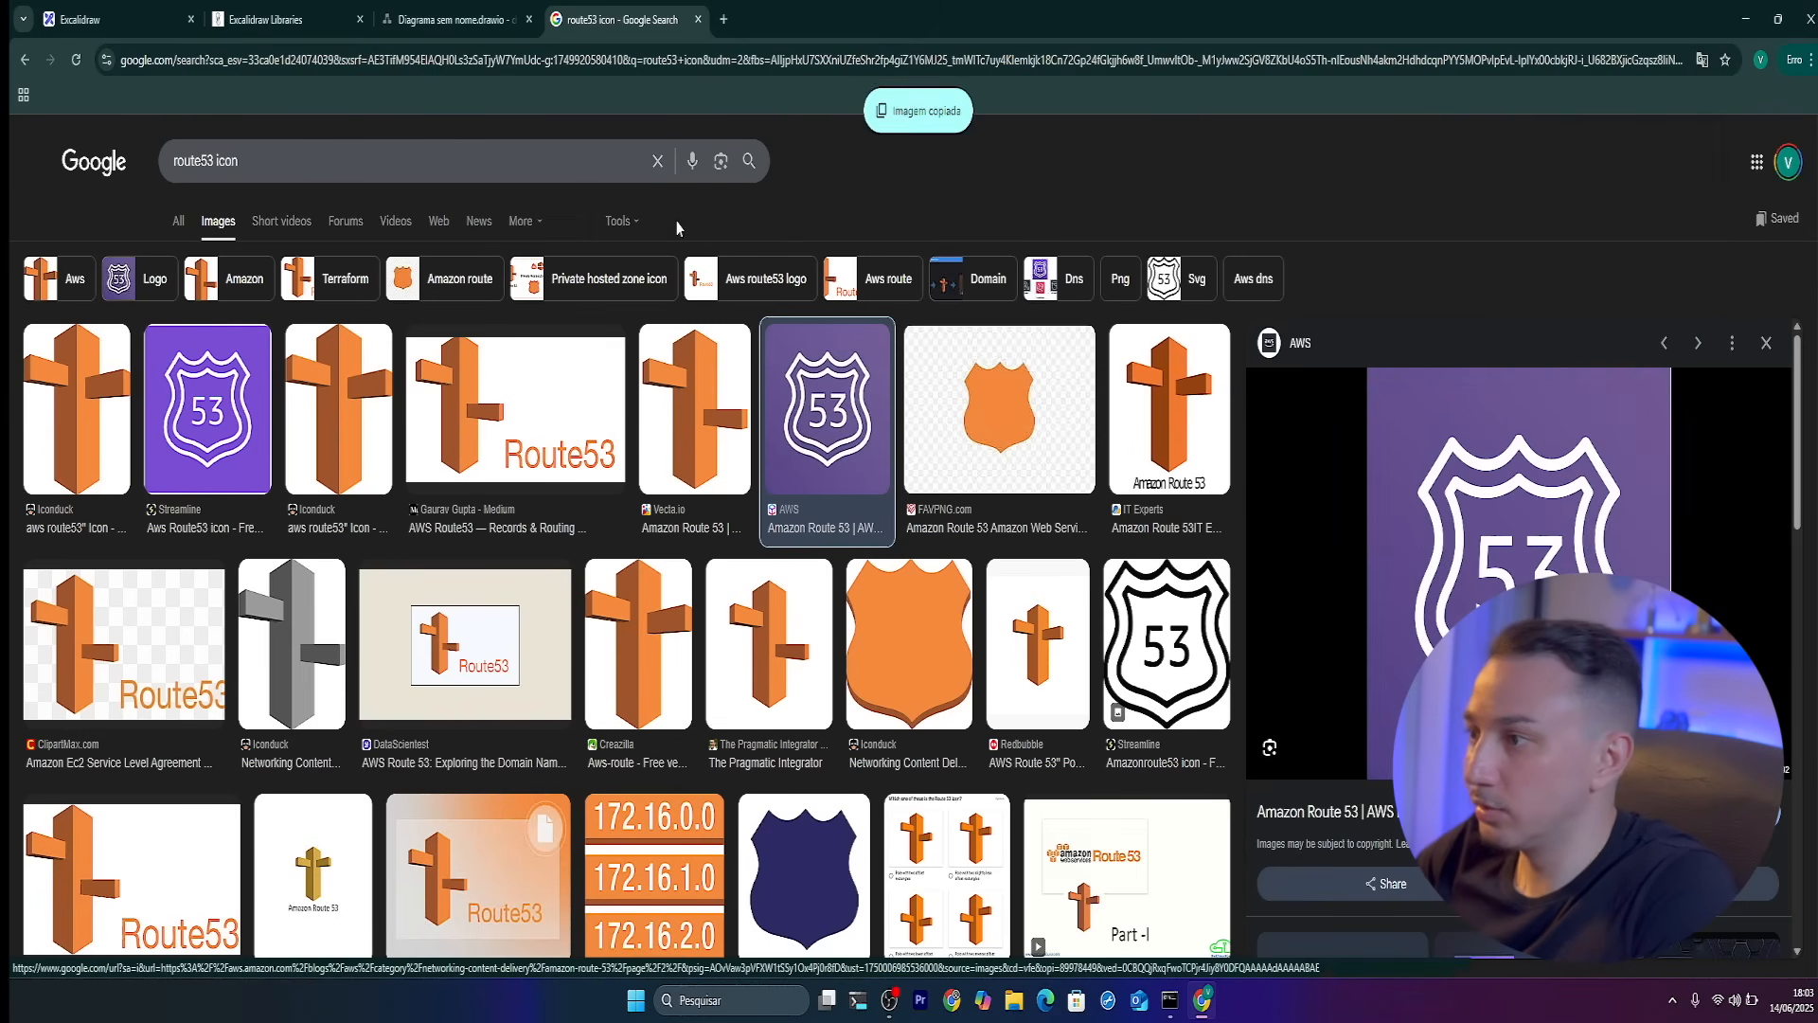
# Replace the route53 box in Excalidraw with the copied shield icon, shrunk and centred below the kikonacloud.com text
pyautogui.click(275, 19)
pyautogui.click(123, 19)
pyautogui.click(763, 702)
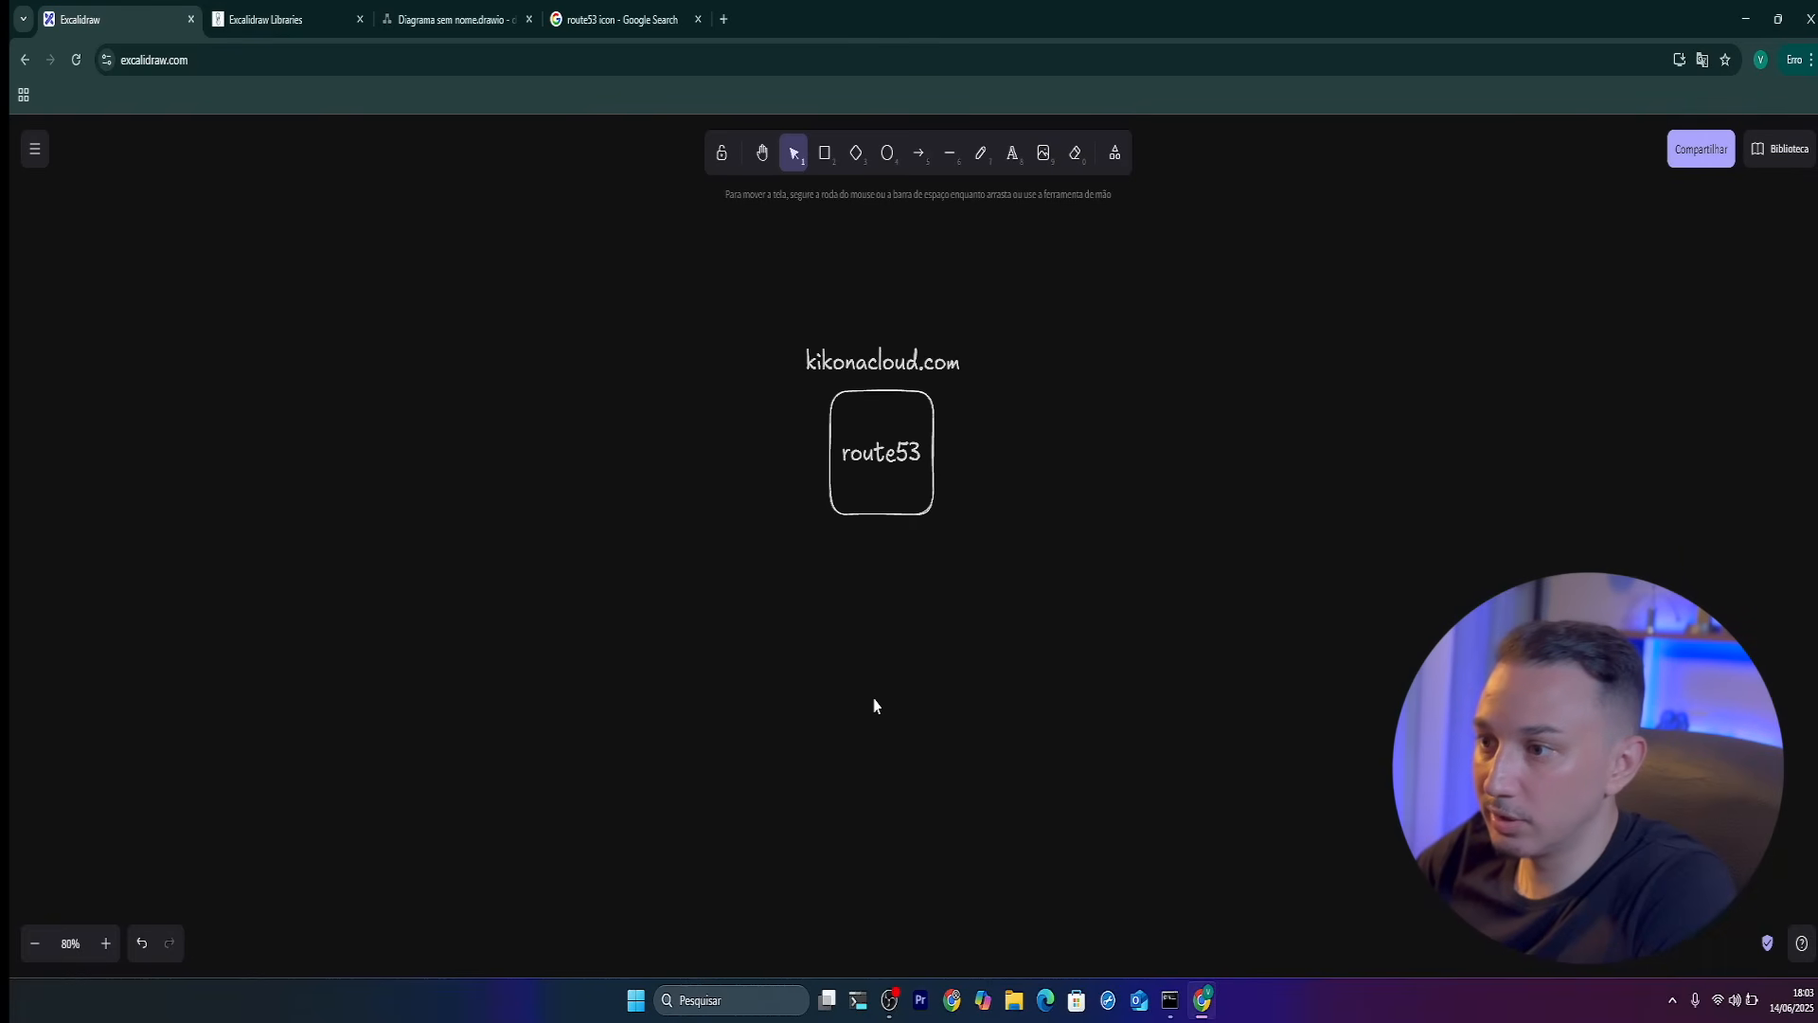
pyautogui.rightClick(905, 627)
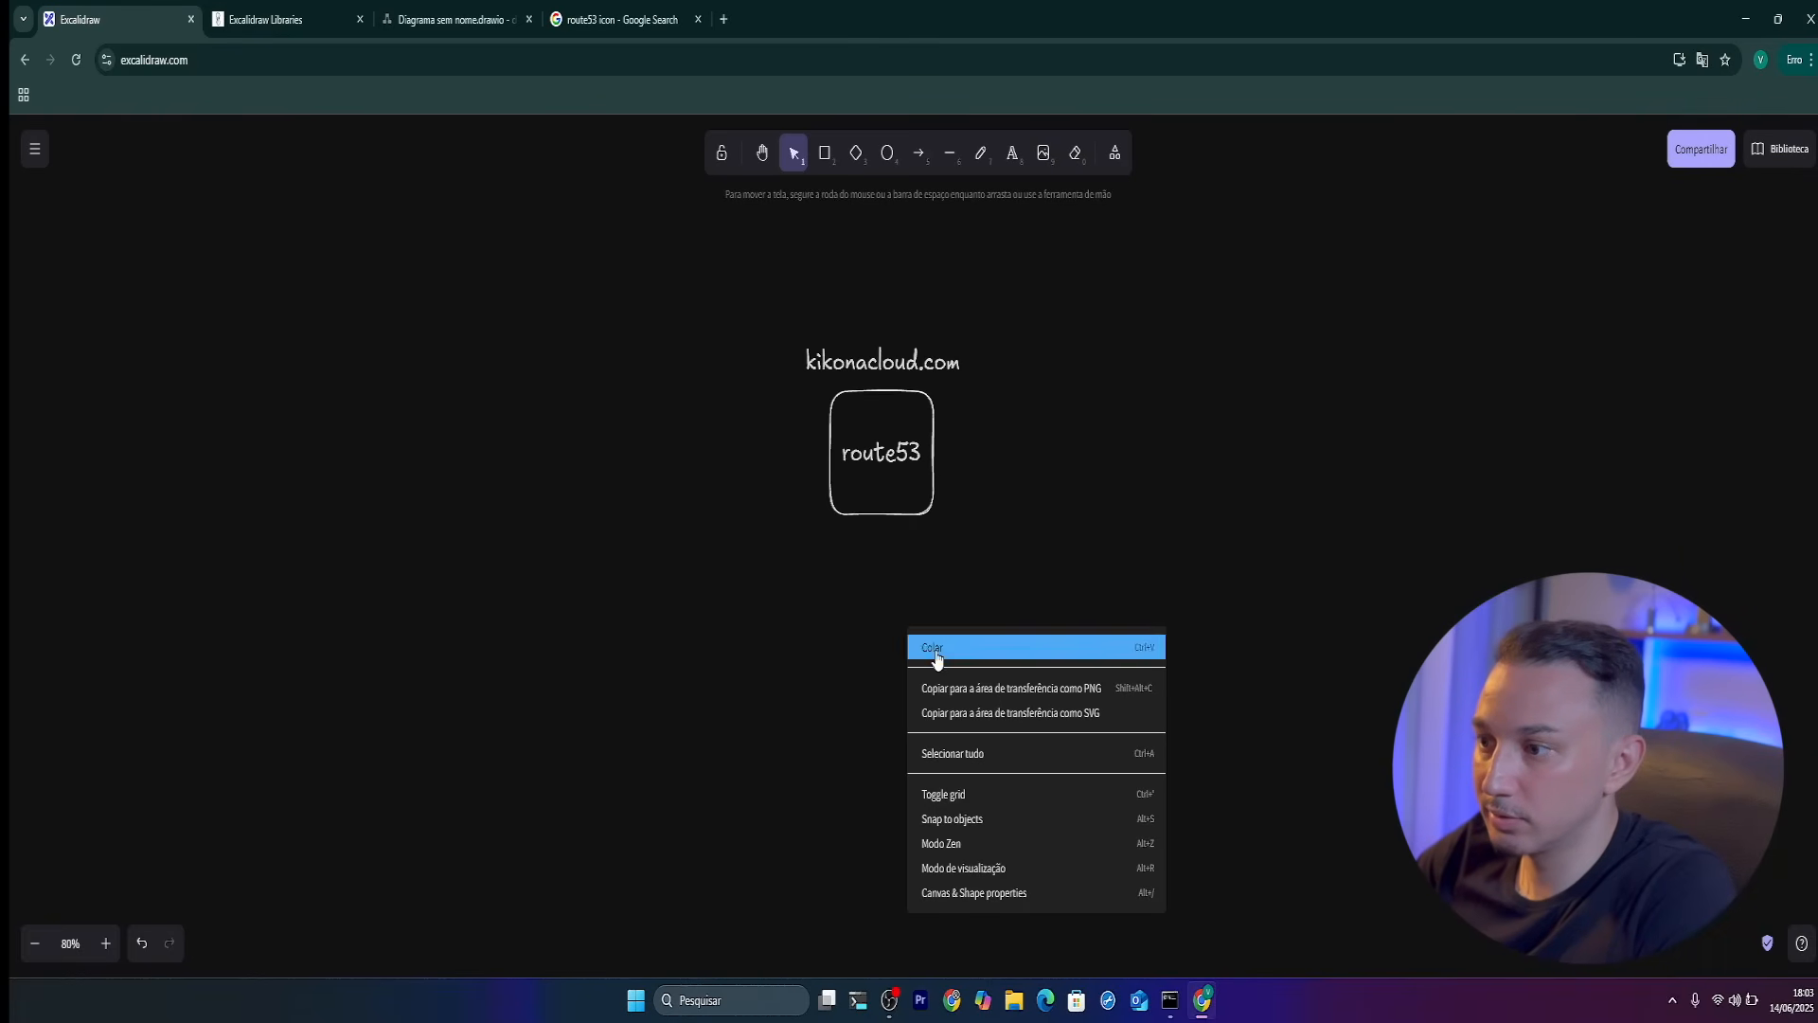
pyautogui.click(928, 643)
pyautogui.click(211, 204)
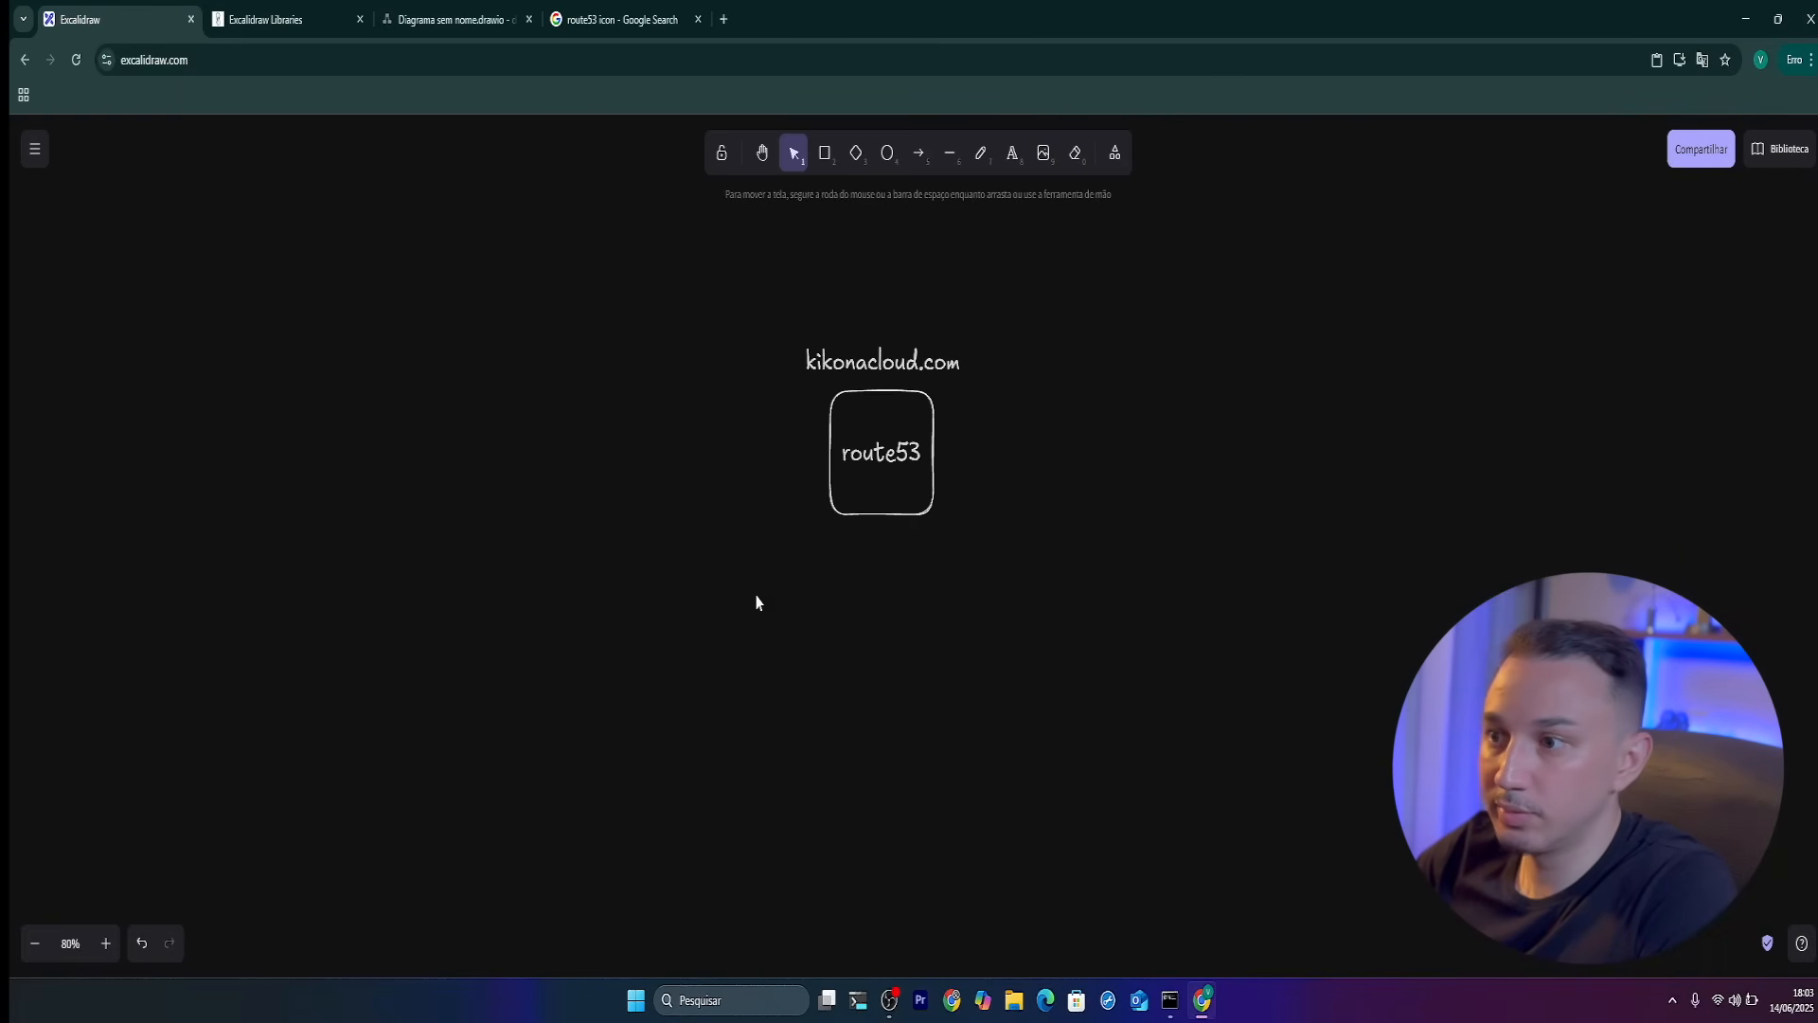
pyautogui.moveTo(542, 352); pyautogui.dragTo(876, 423)
pyautogui.click(864, 487)
pyautogui.press('Delete')
pyautogui.click(979, 628)
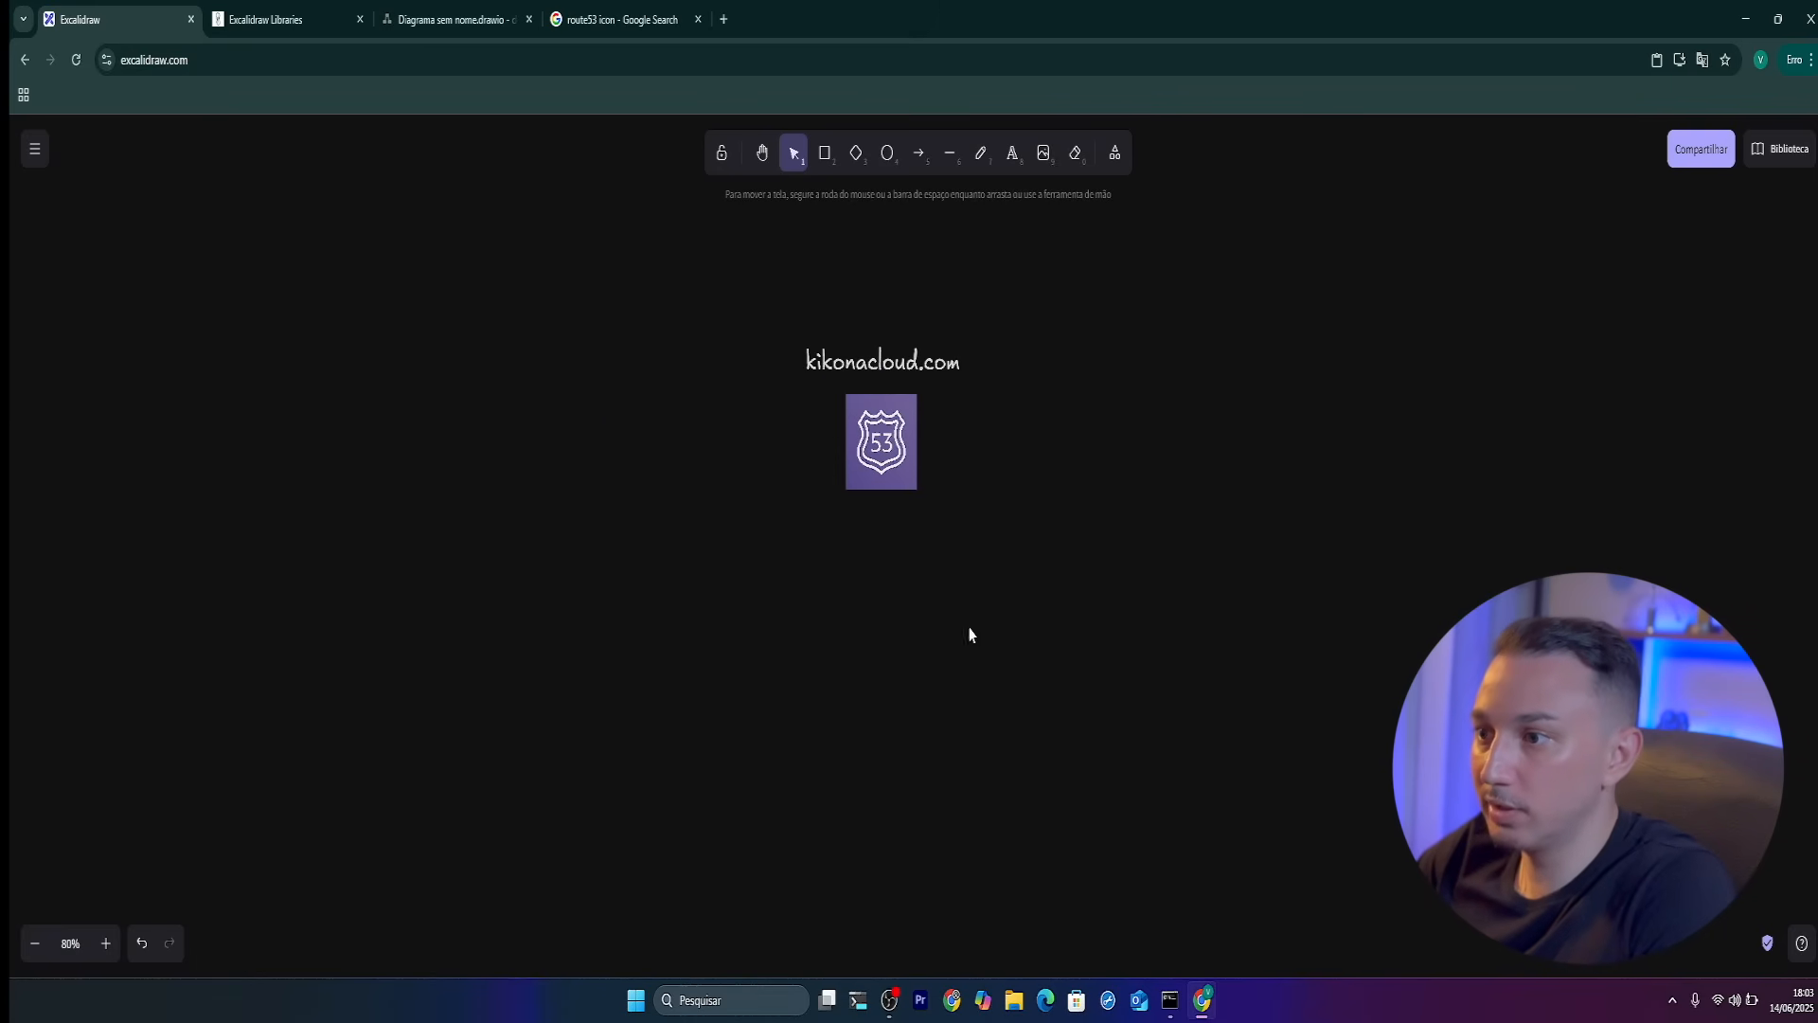
# Search the public Excalidraw library directory for "human", then clear the search
pyautogui.moveTo(1092, 474); pyautogui.dragTo(1082, 651)
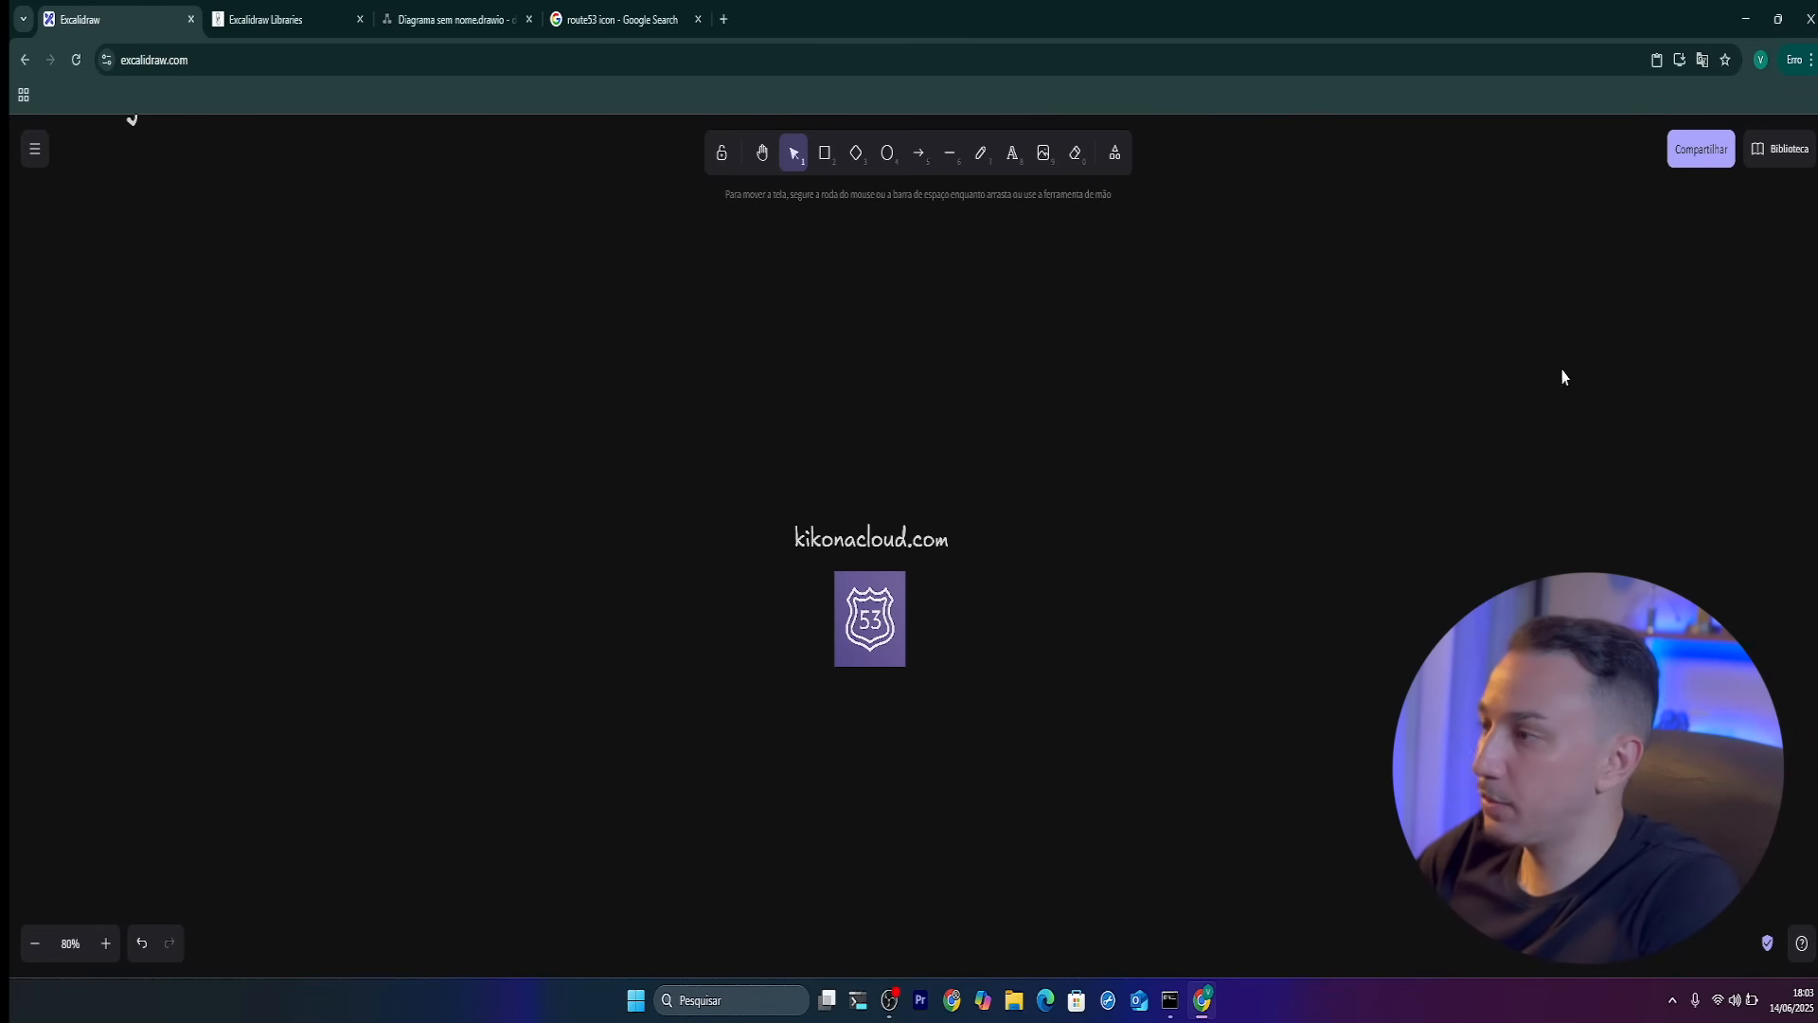
pyautogui.click(1783, 148)
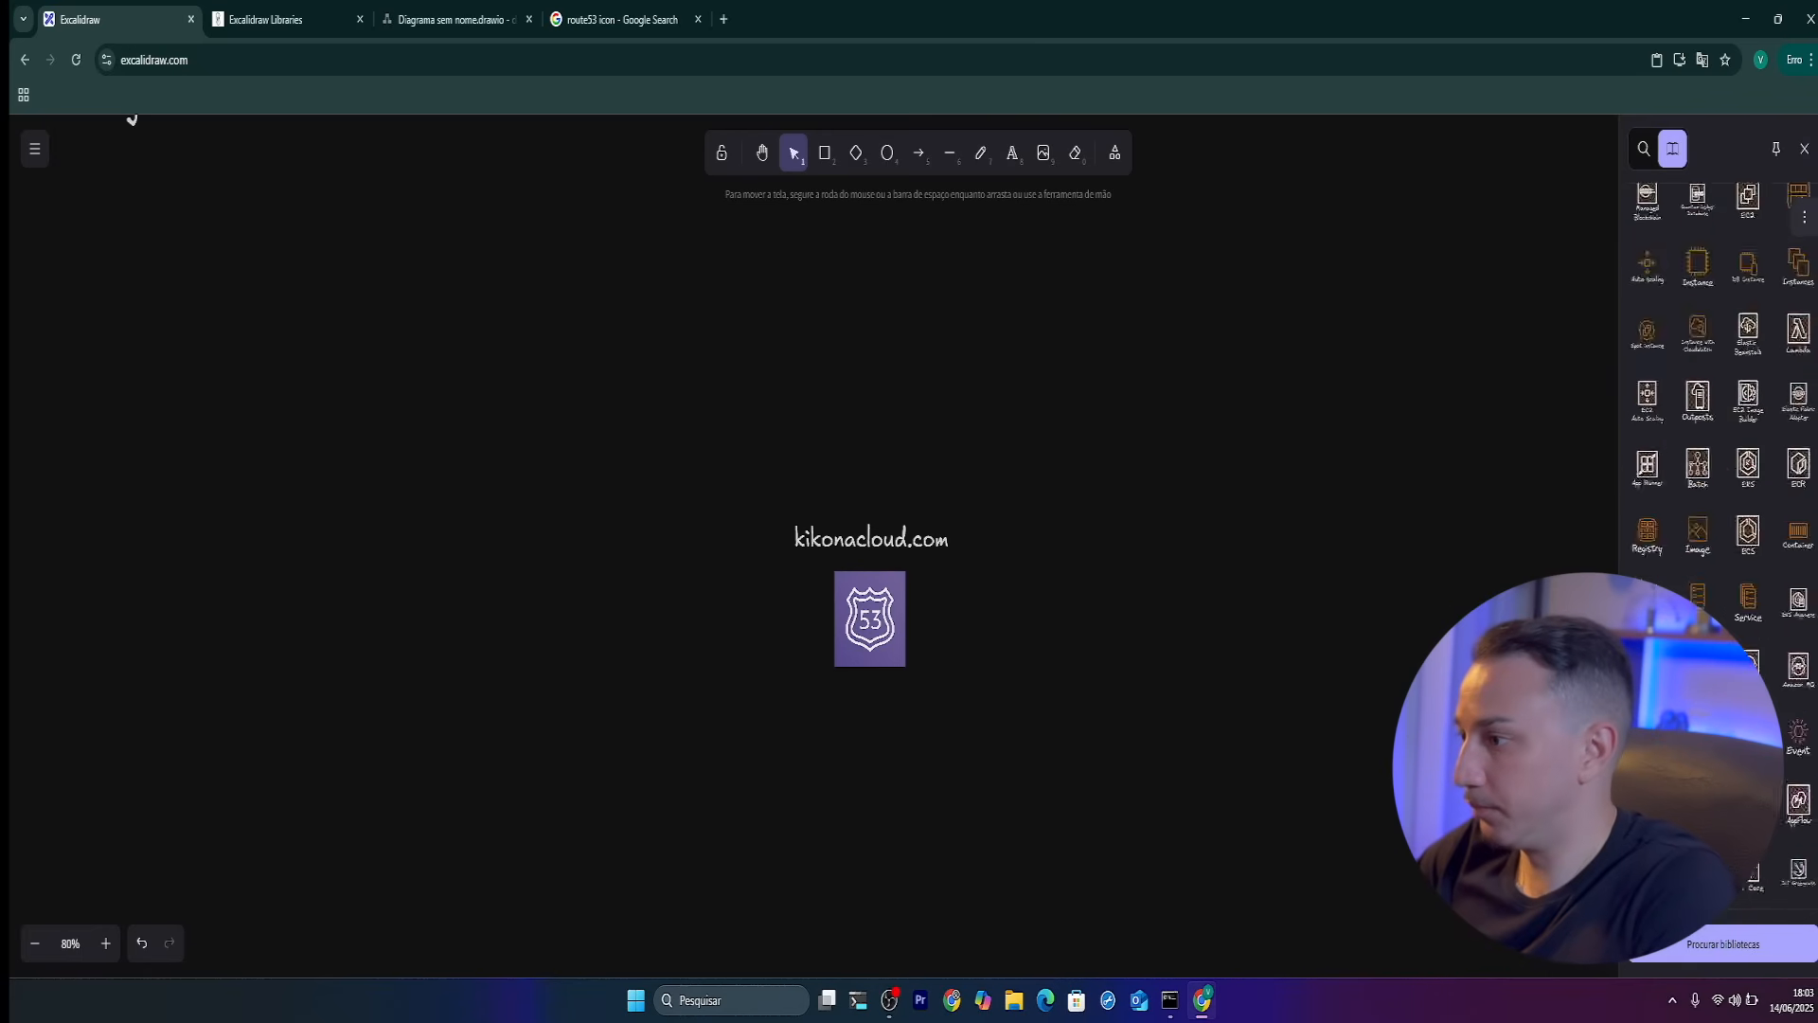
pyautogui.click(1723, 944)
pyautogui.click(833, 422)
pyautogui.write('human')
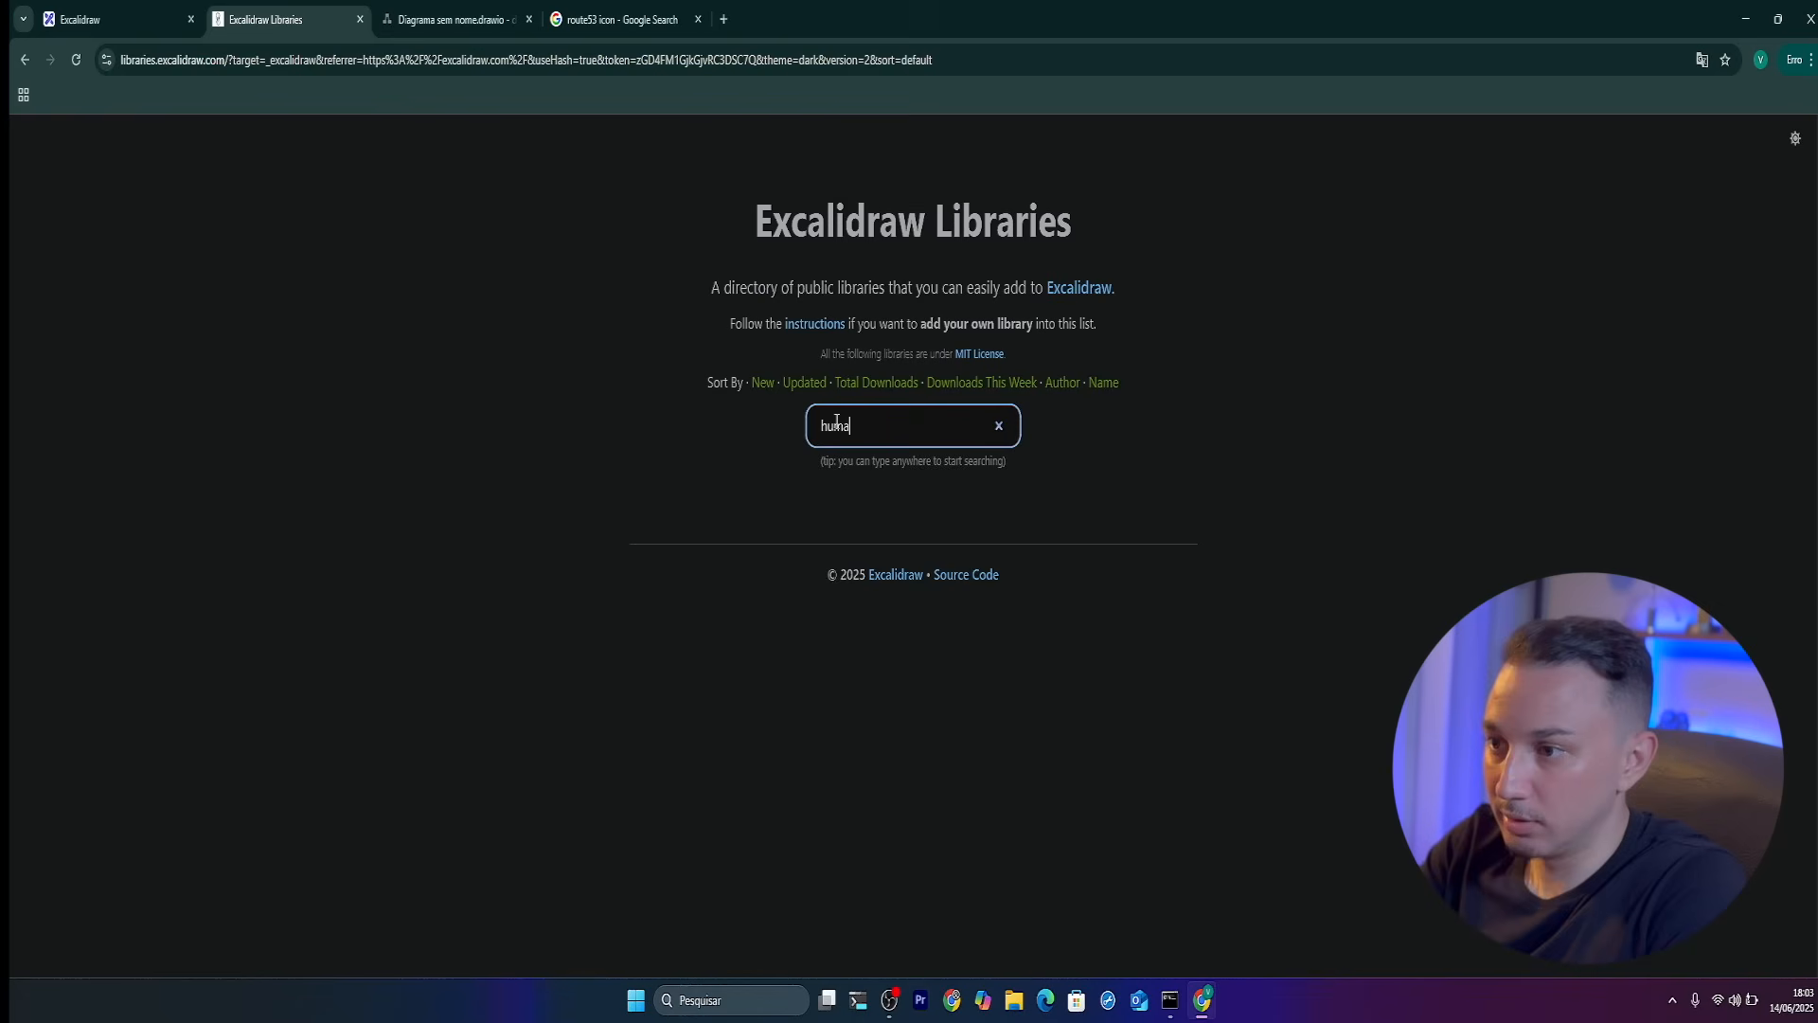
pyautogui.press('BackSpace')
pyautogui.press('BackSpace')
pyautogui.press('BackSpace')
pyautogui.press('BackSpace')
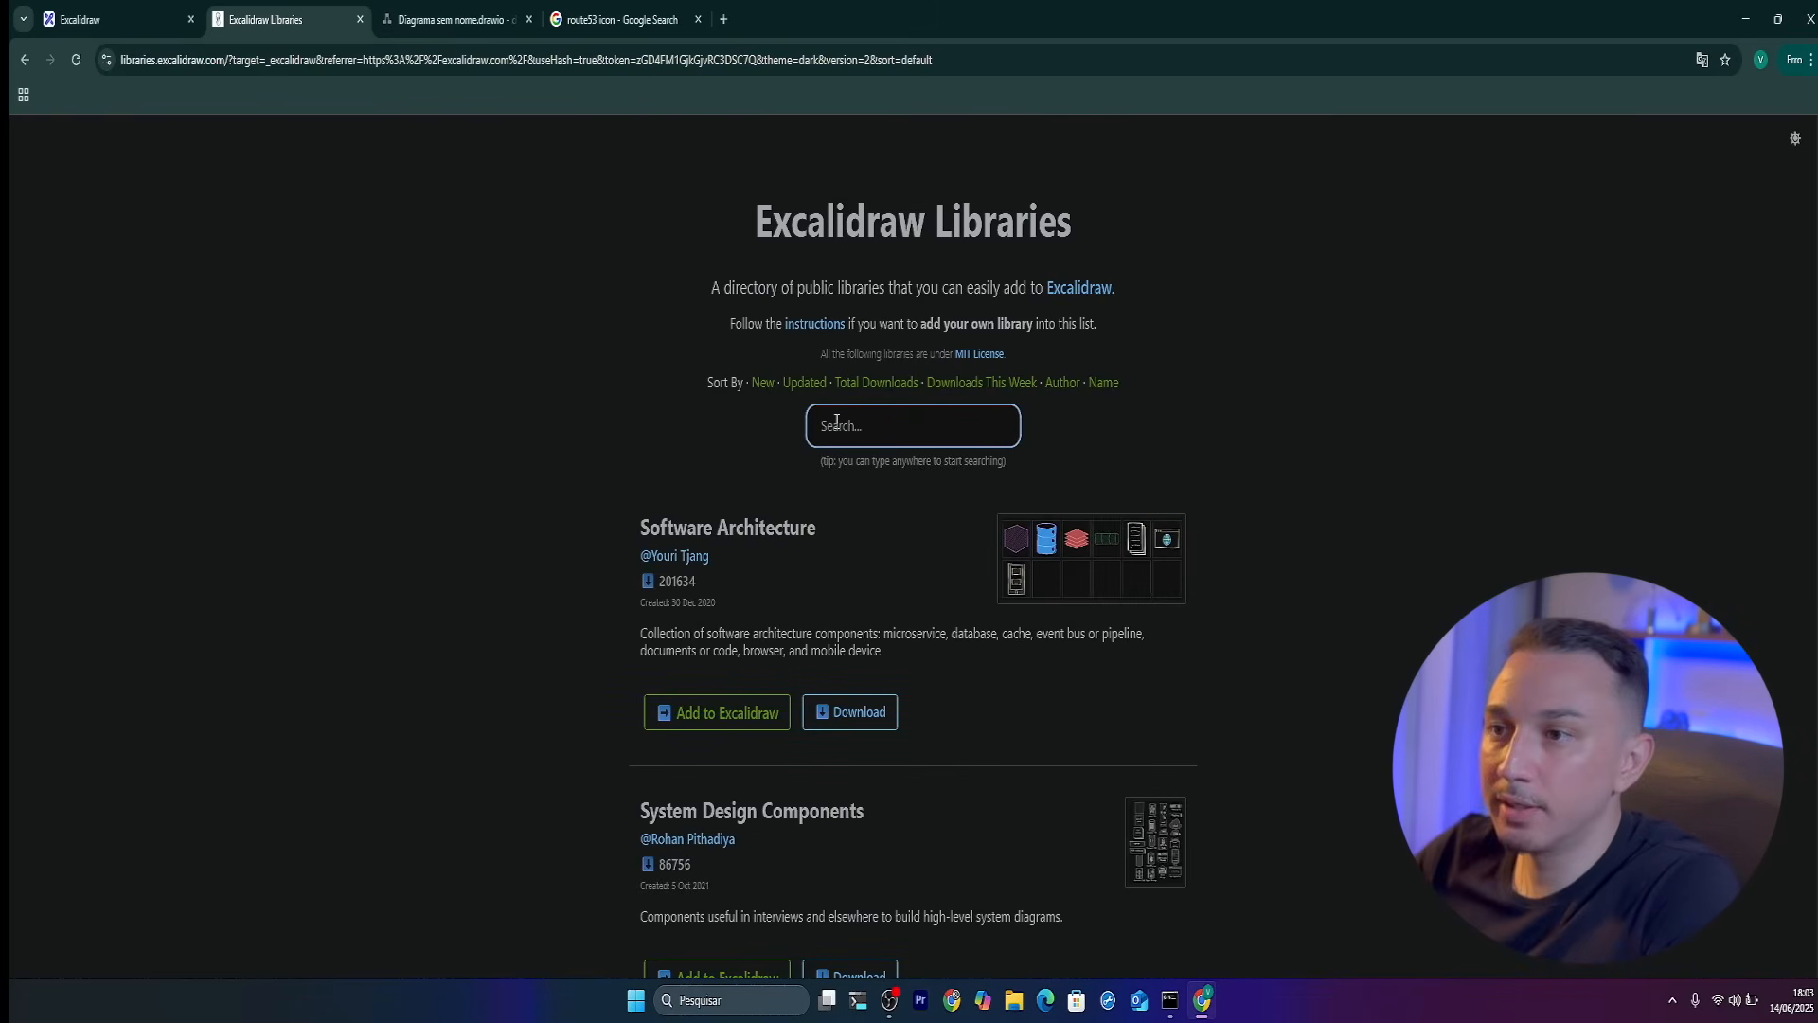
# Search Google Images for "bonequinho de palito desenho png" and copy the smiling stick figure wearing a black T-shirt
pyautogui.click(615, 19)
pyautogui.click(319, 160)
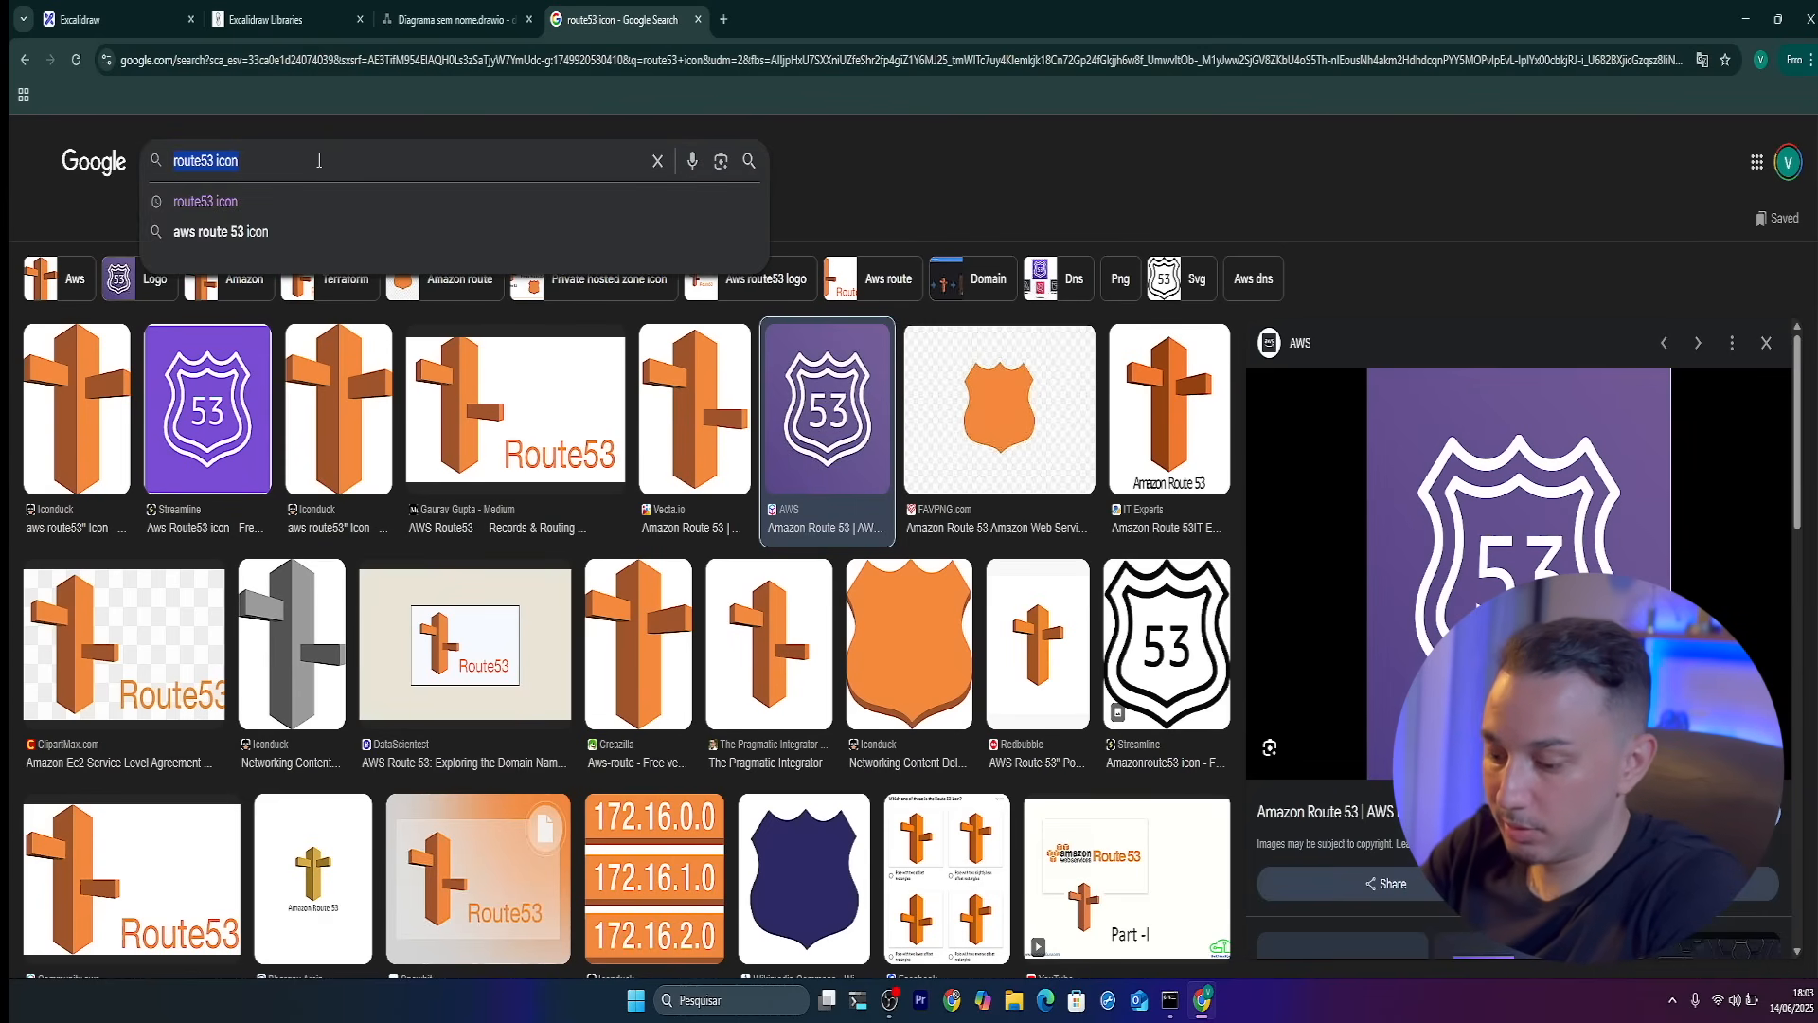
pyautogui.write('bonequin')
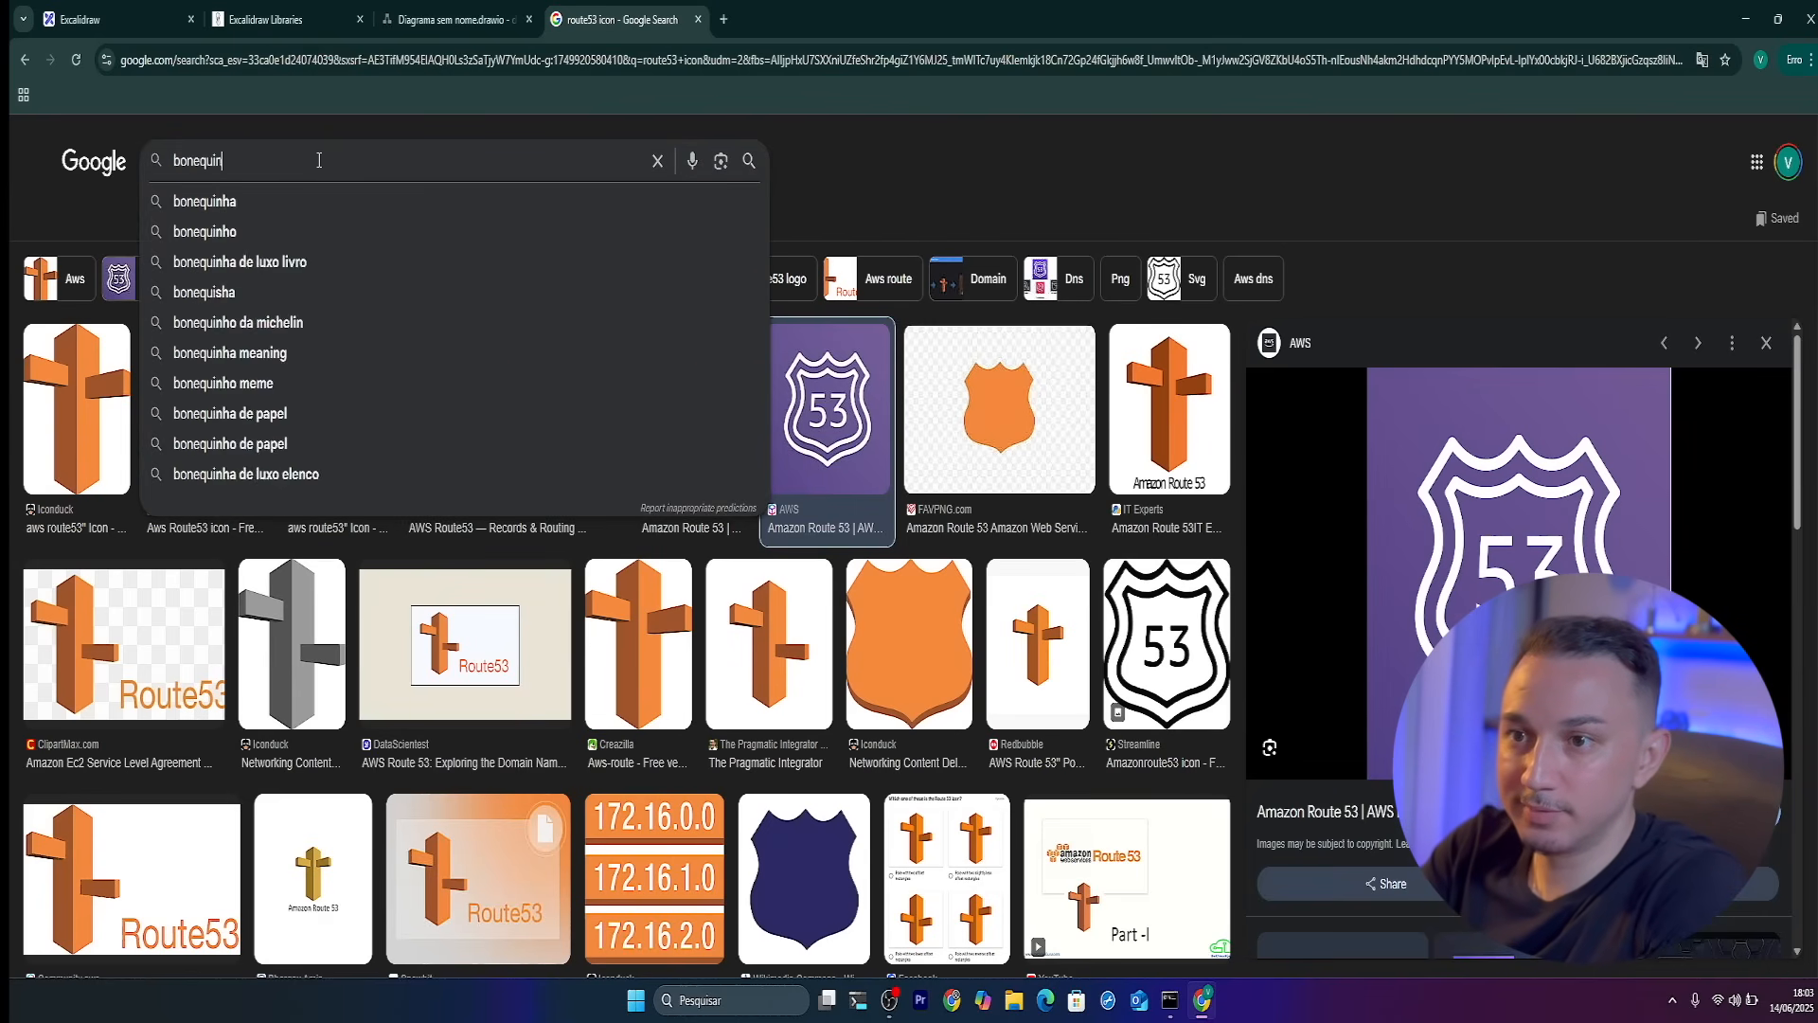
pyautogui.write('ho de palito desenho')
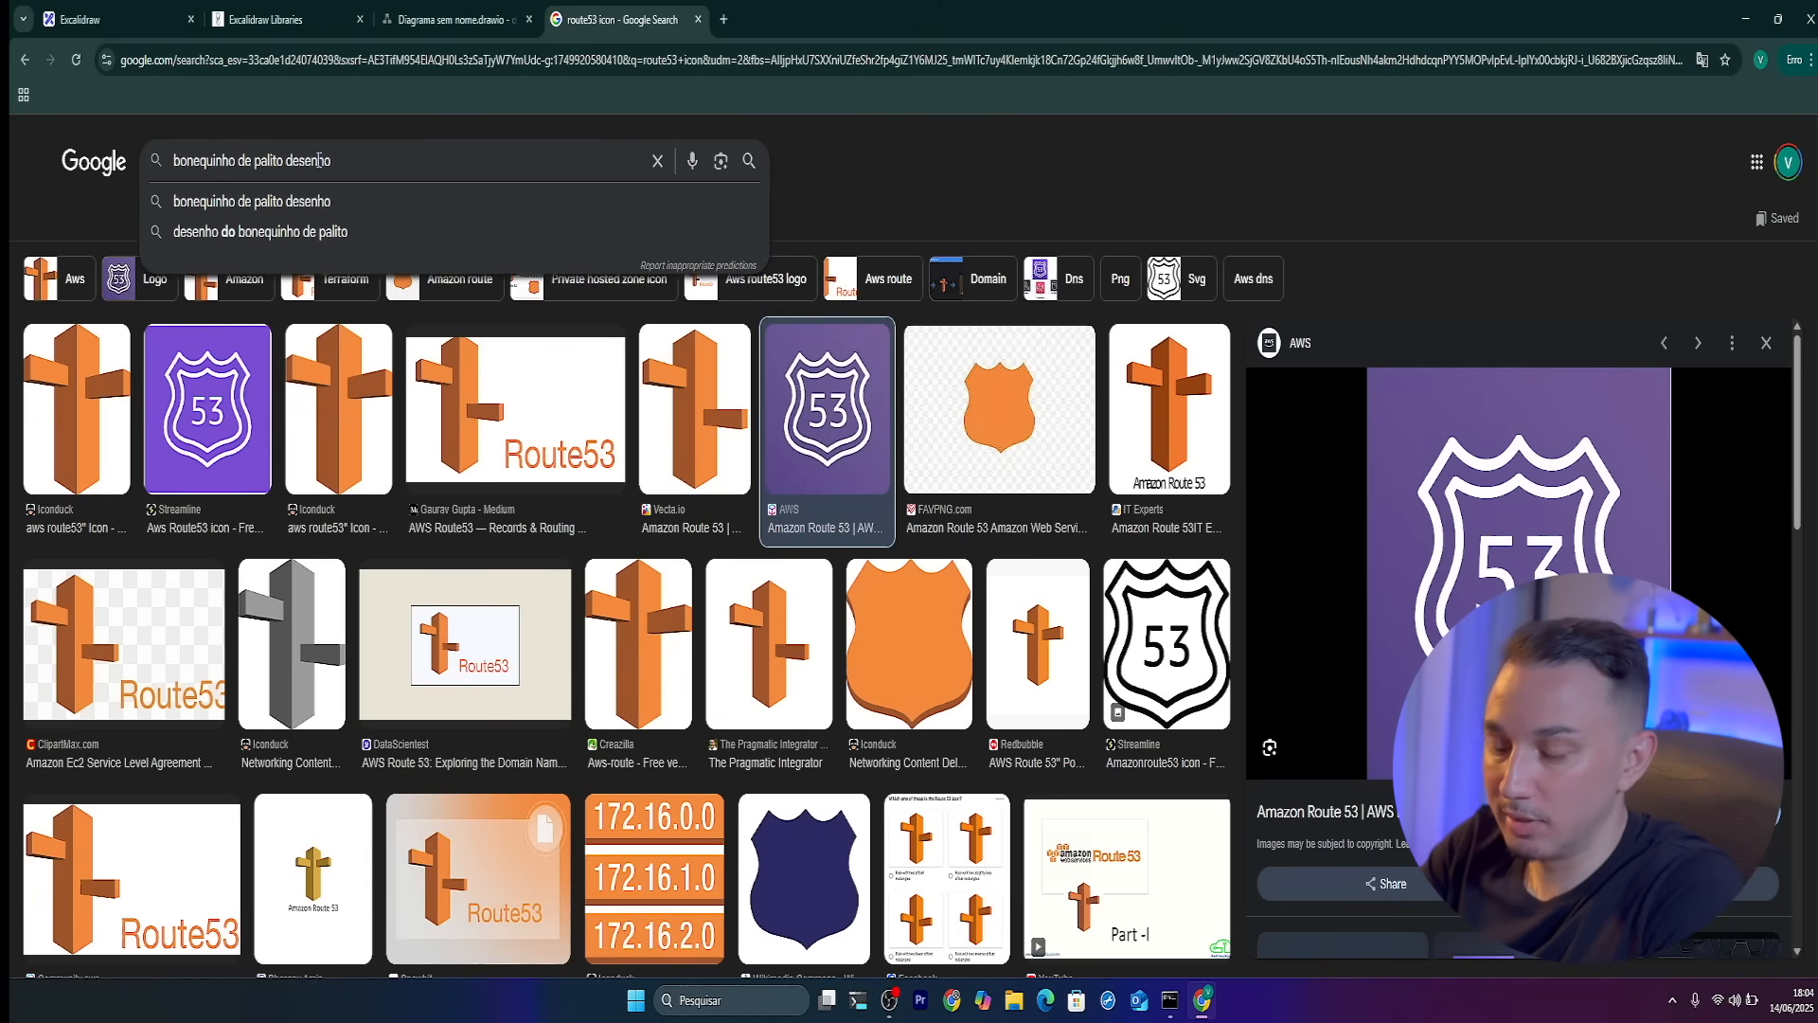
pyautogui.write(' png')
pyautogui.press('Return')
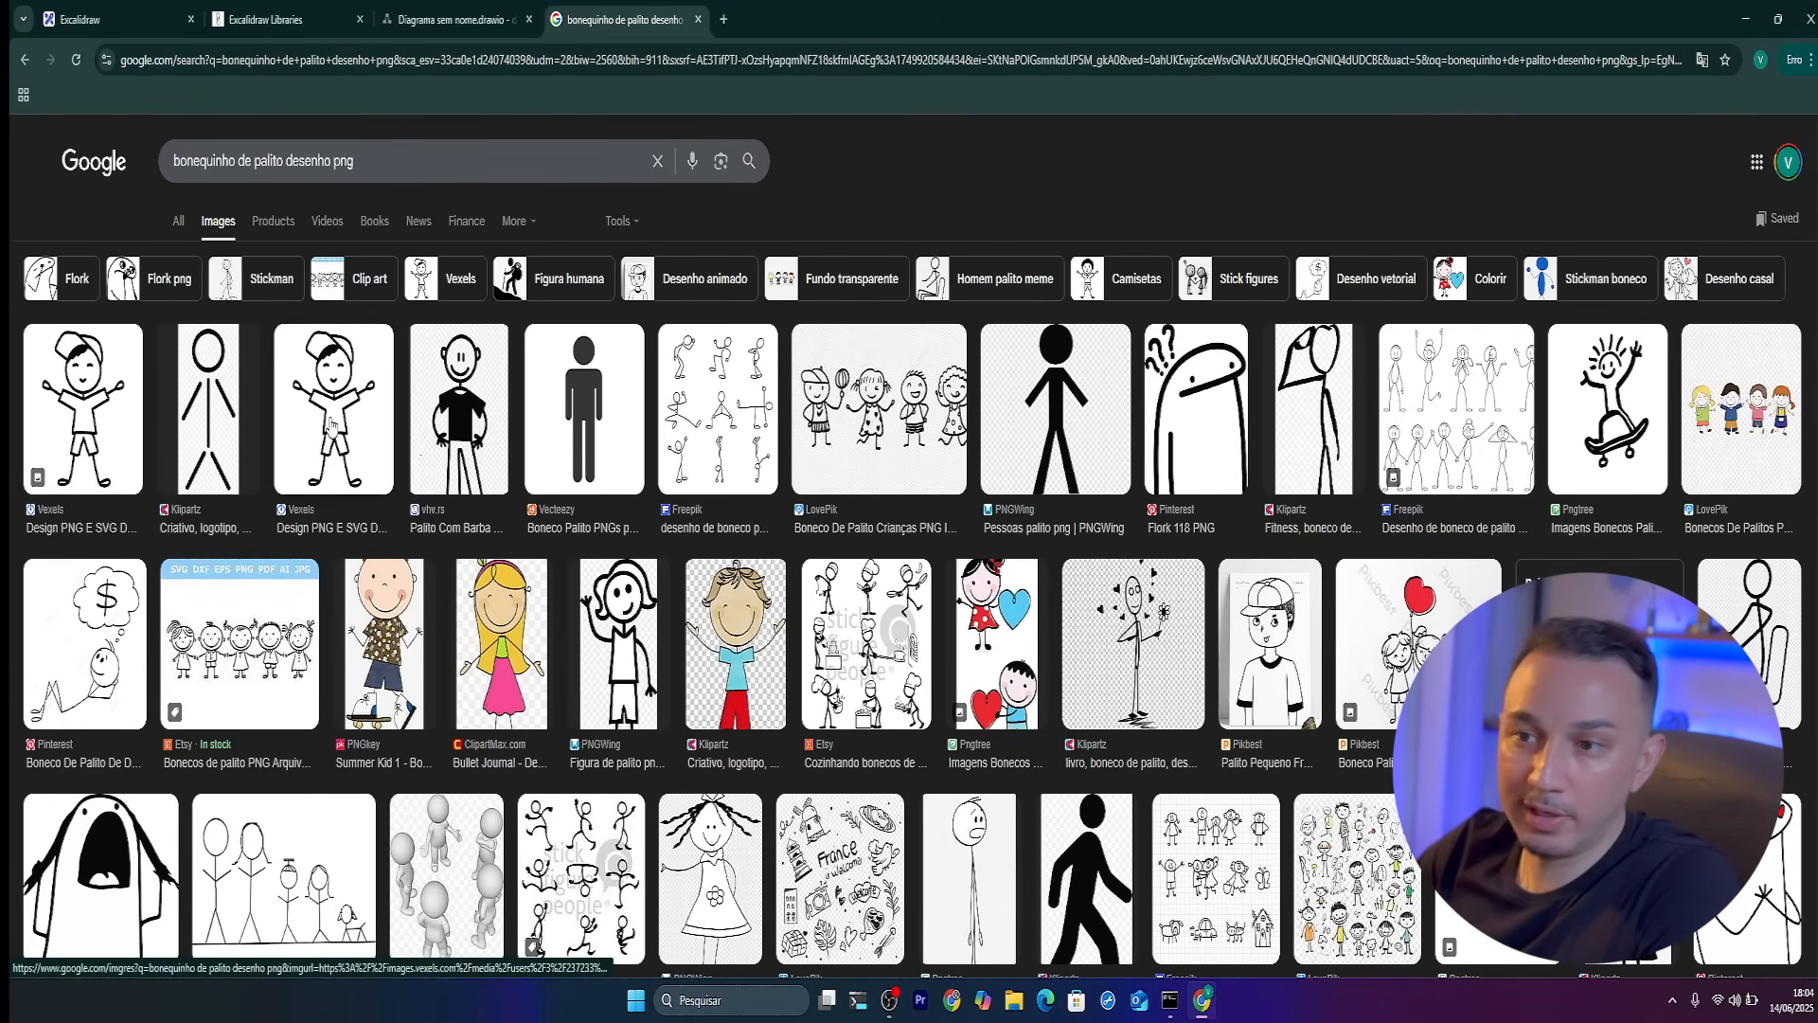
pyautogui.click(453, 426)
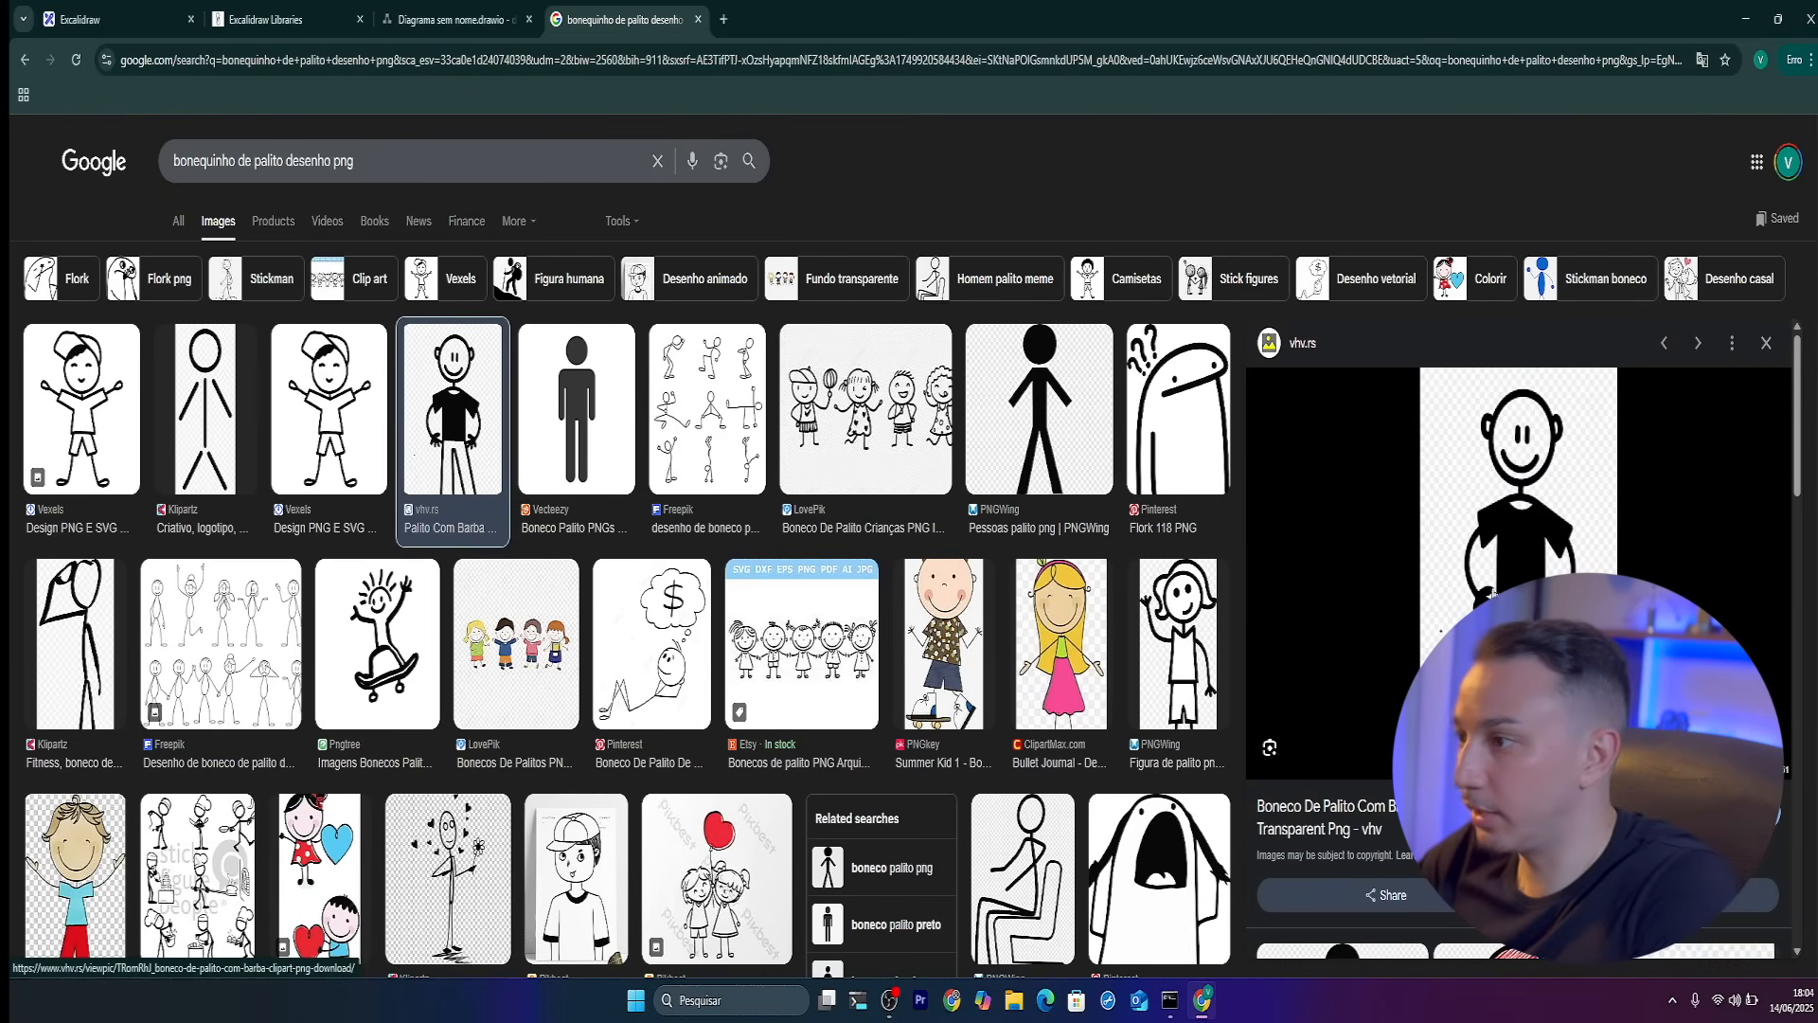
pyautogui.rightClick(1534, 546)
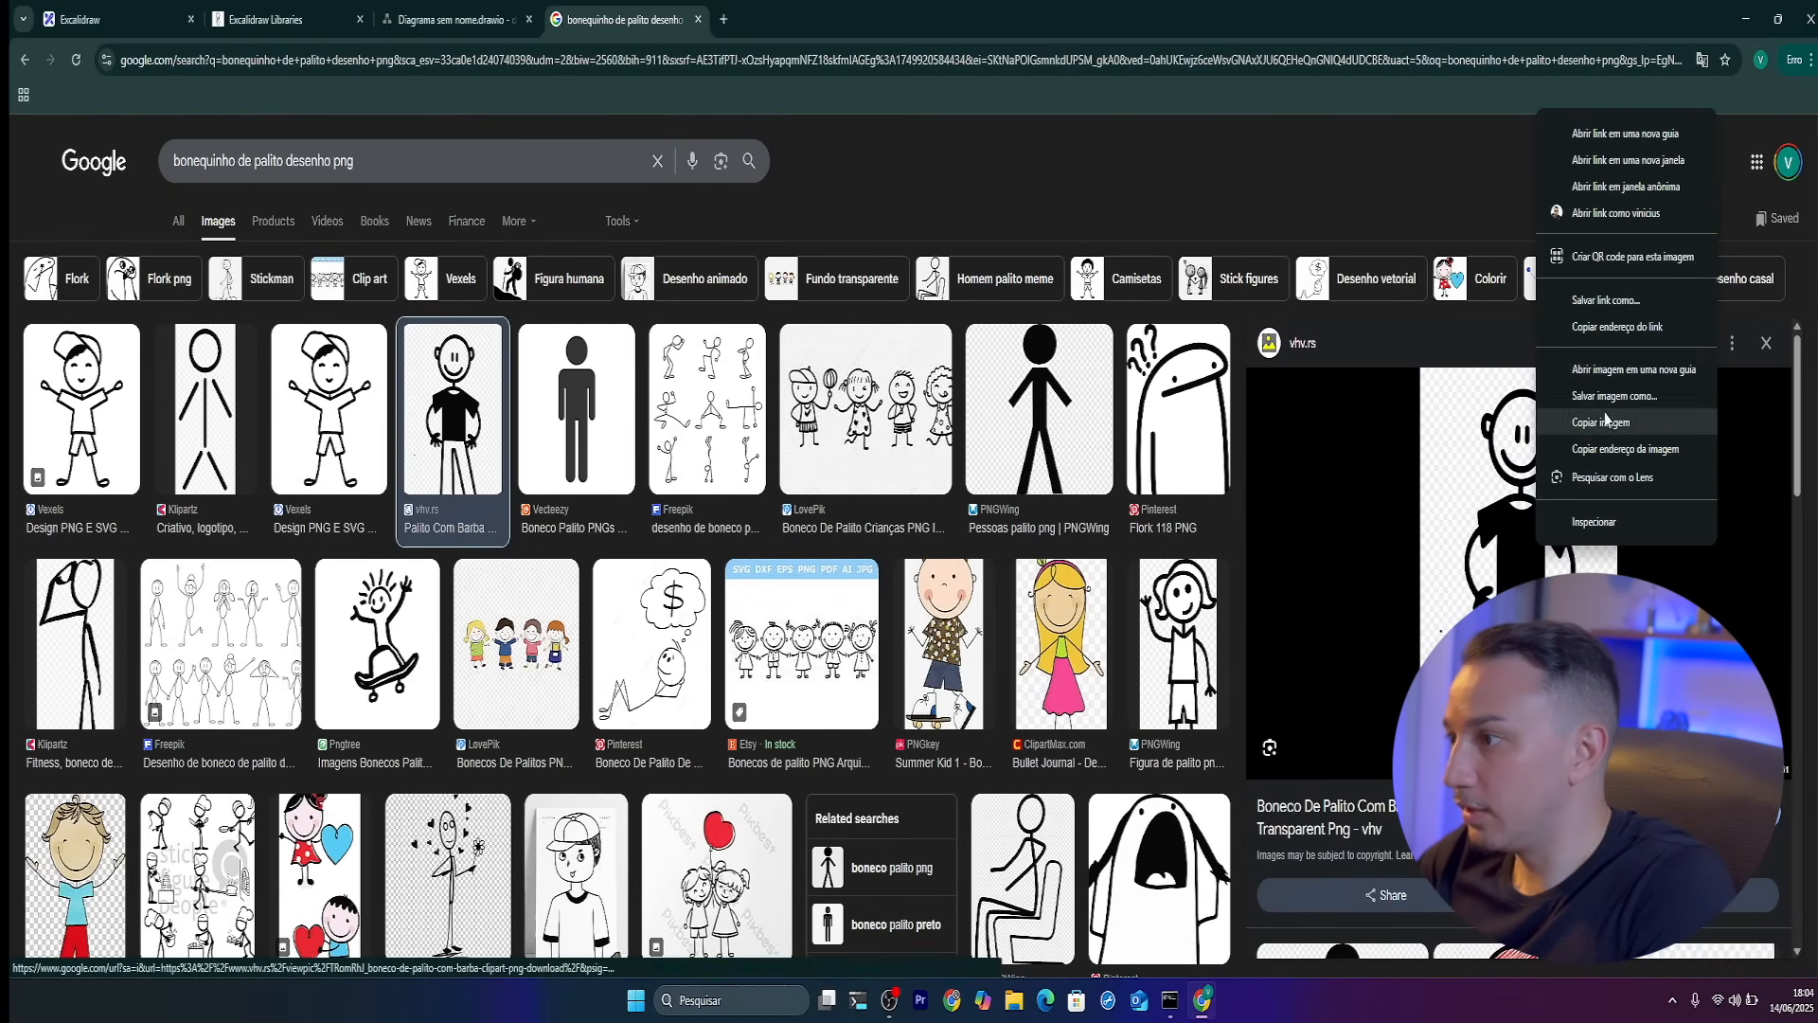
pyautogui.click(1600, 422)
# Paste the stick figure into the Excalidraw drawing, shrink it, and place it well above the kikonacloud.com text
pyautogui.click(270, 19)
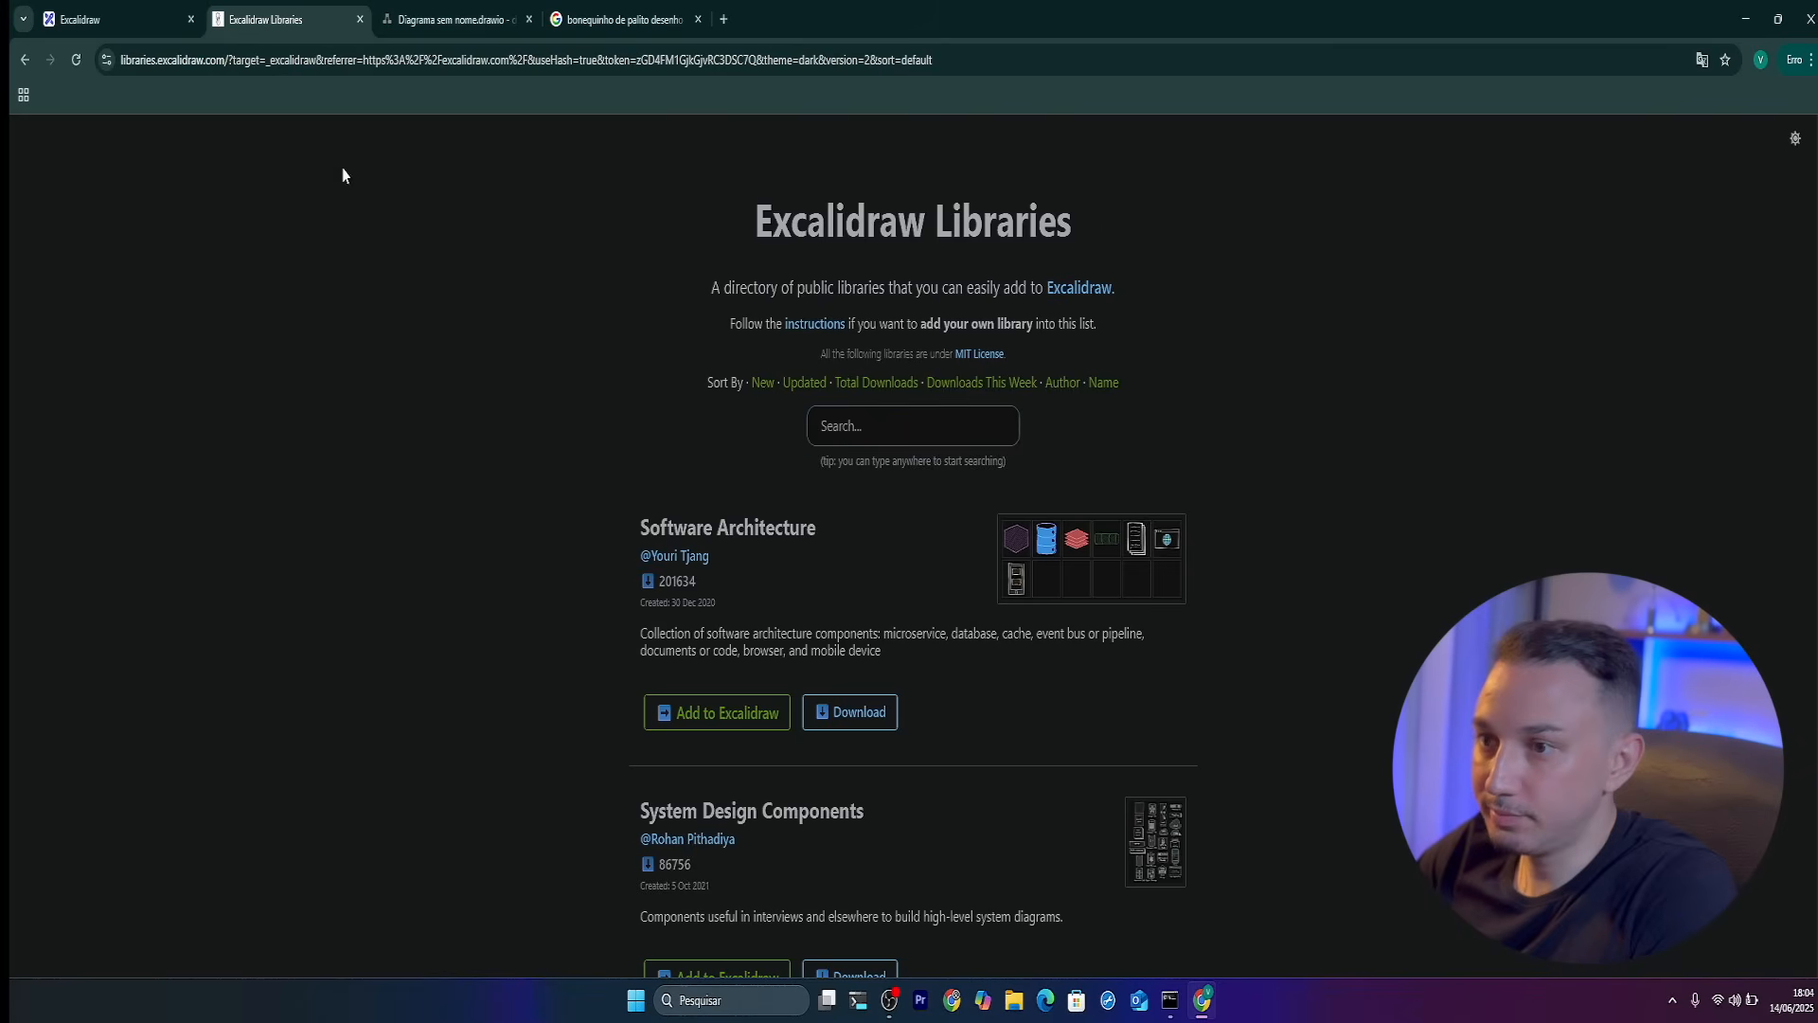
pyautogui.click(133, 19)
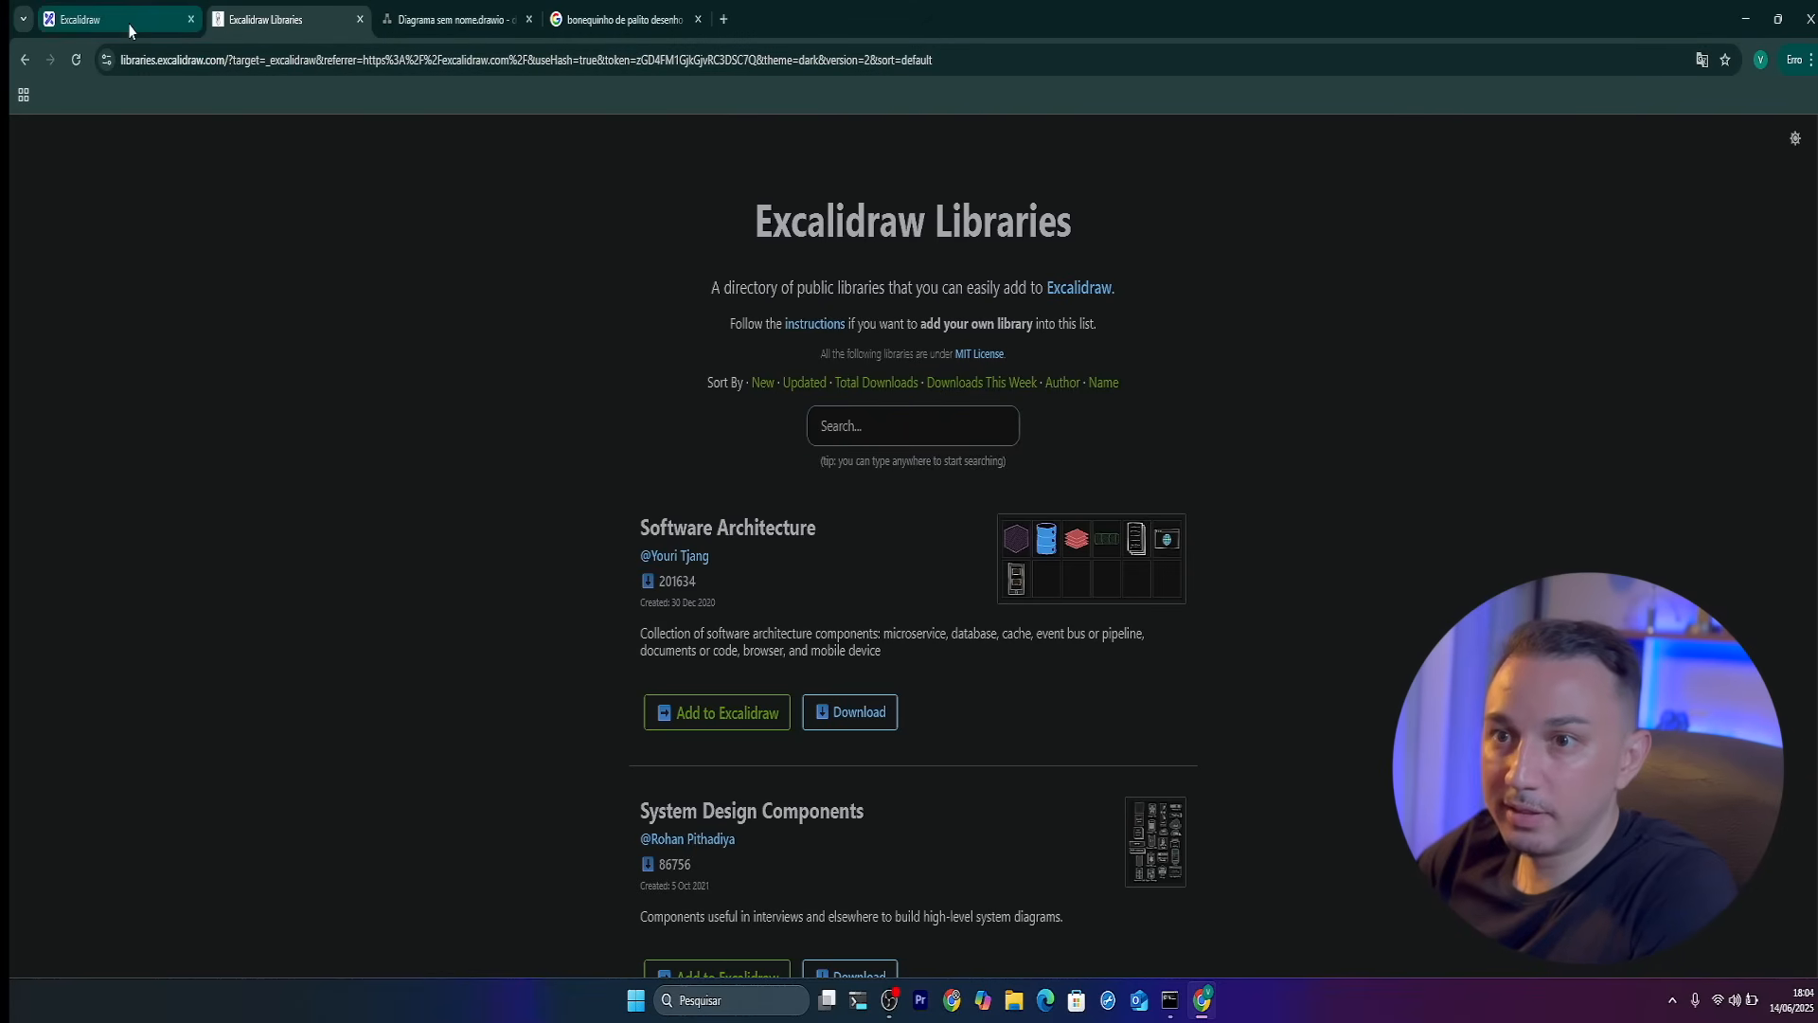
pyautogui.click(697, 606)
pyautogui.rightClick(552, 540)
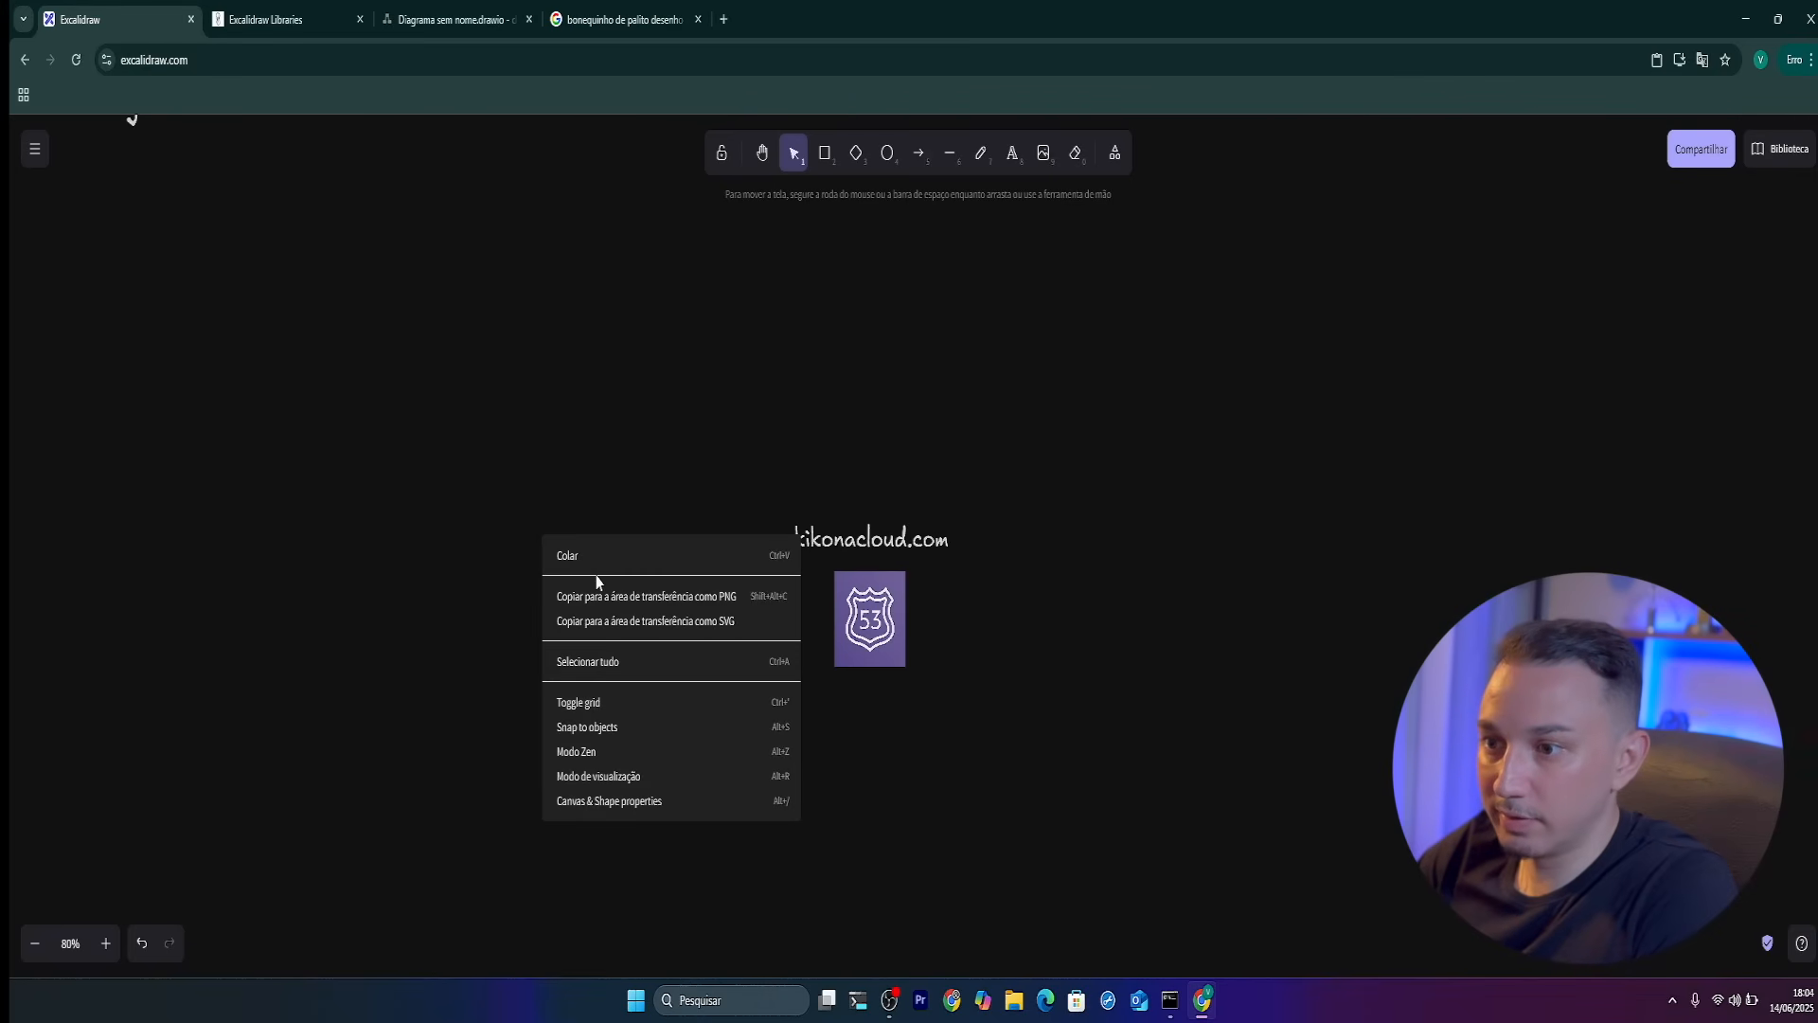
pyautogui.click(568, 553)
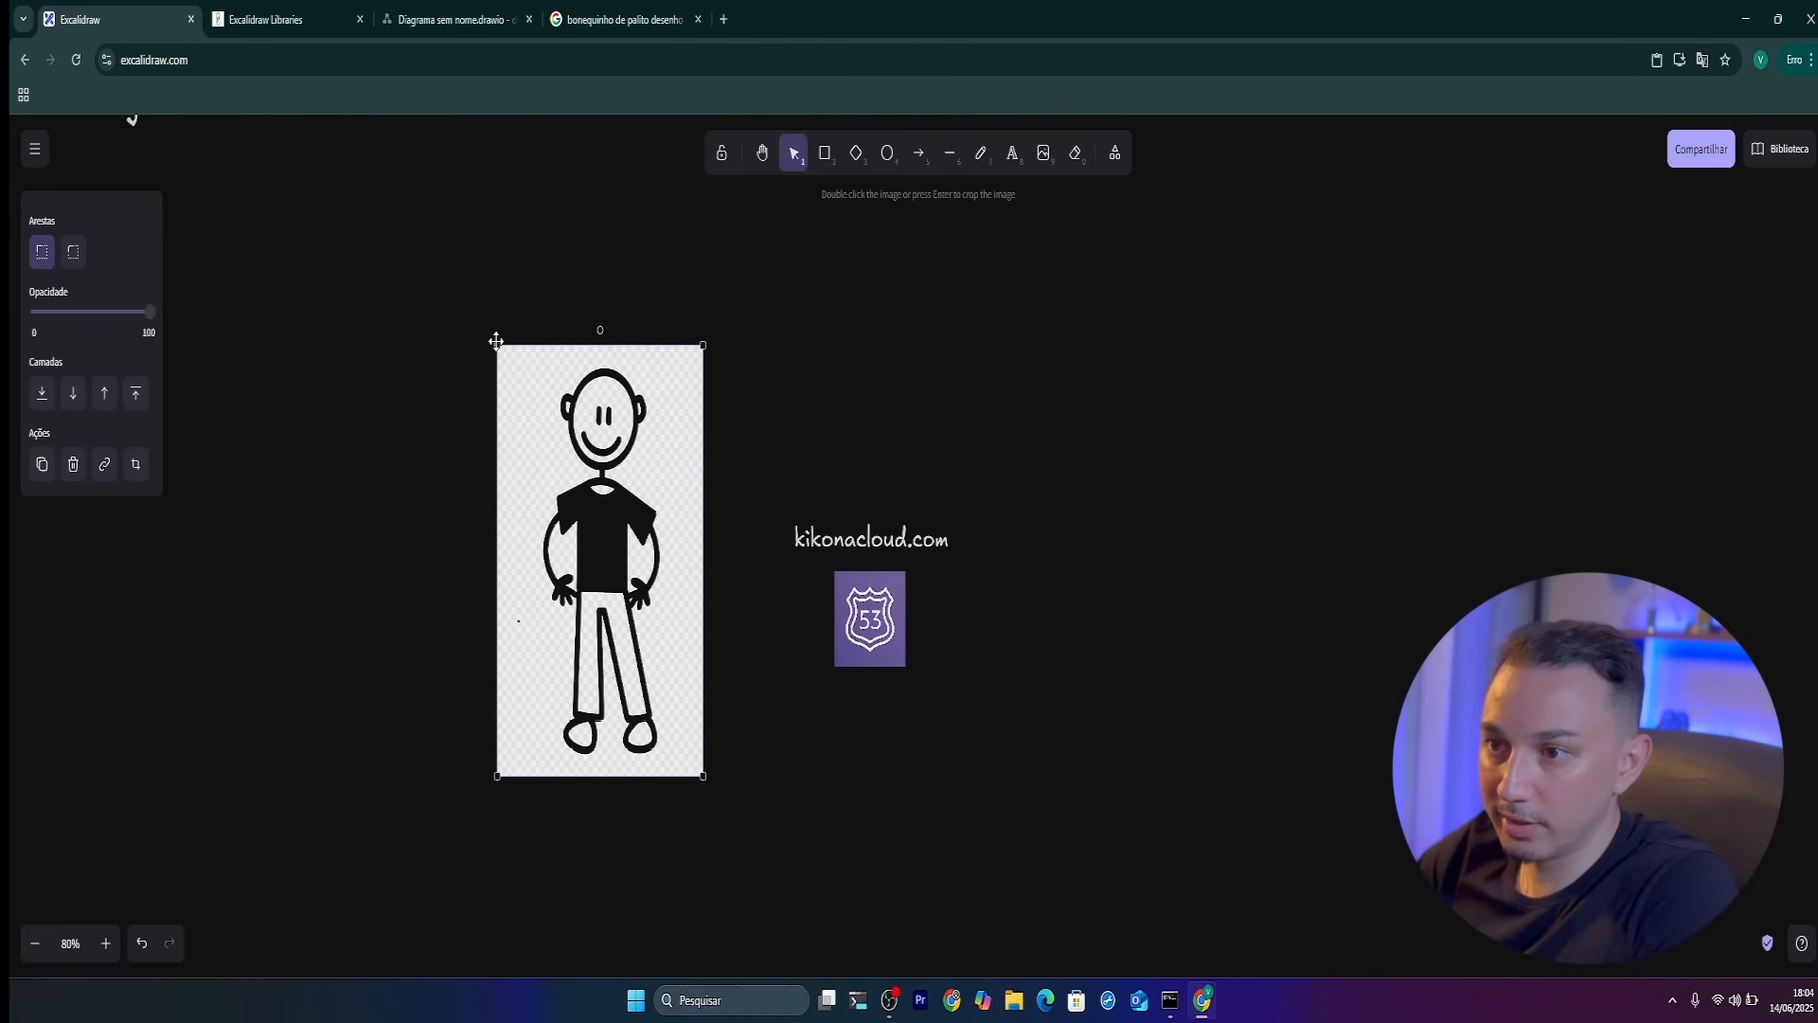
pyautogui.moveTo(497, 353); pyautogui.dragTo(876, 286)
pyautogui.click(880, 394)
pyautogui.click(884, 325)
pyautogui.doubleClick(883, 325)
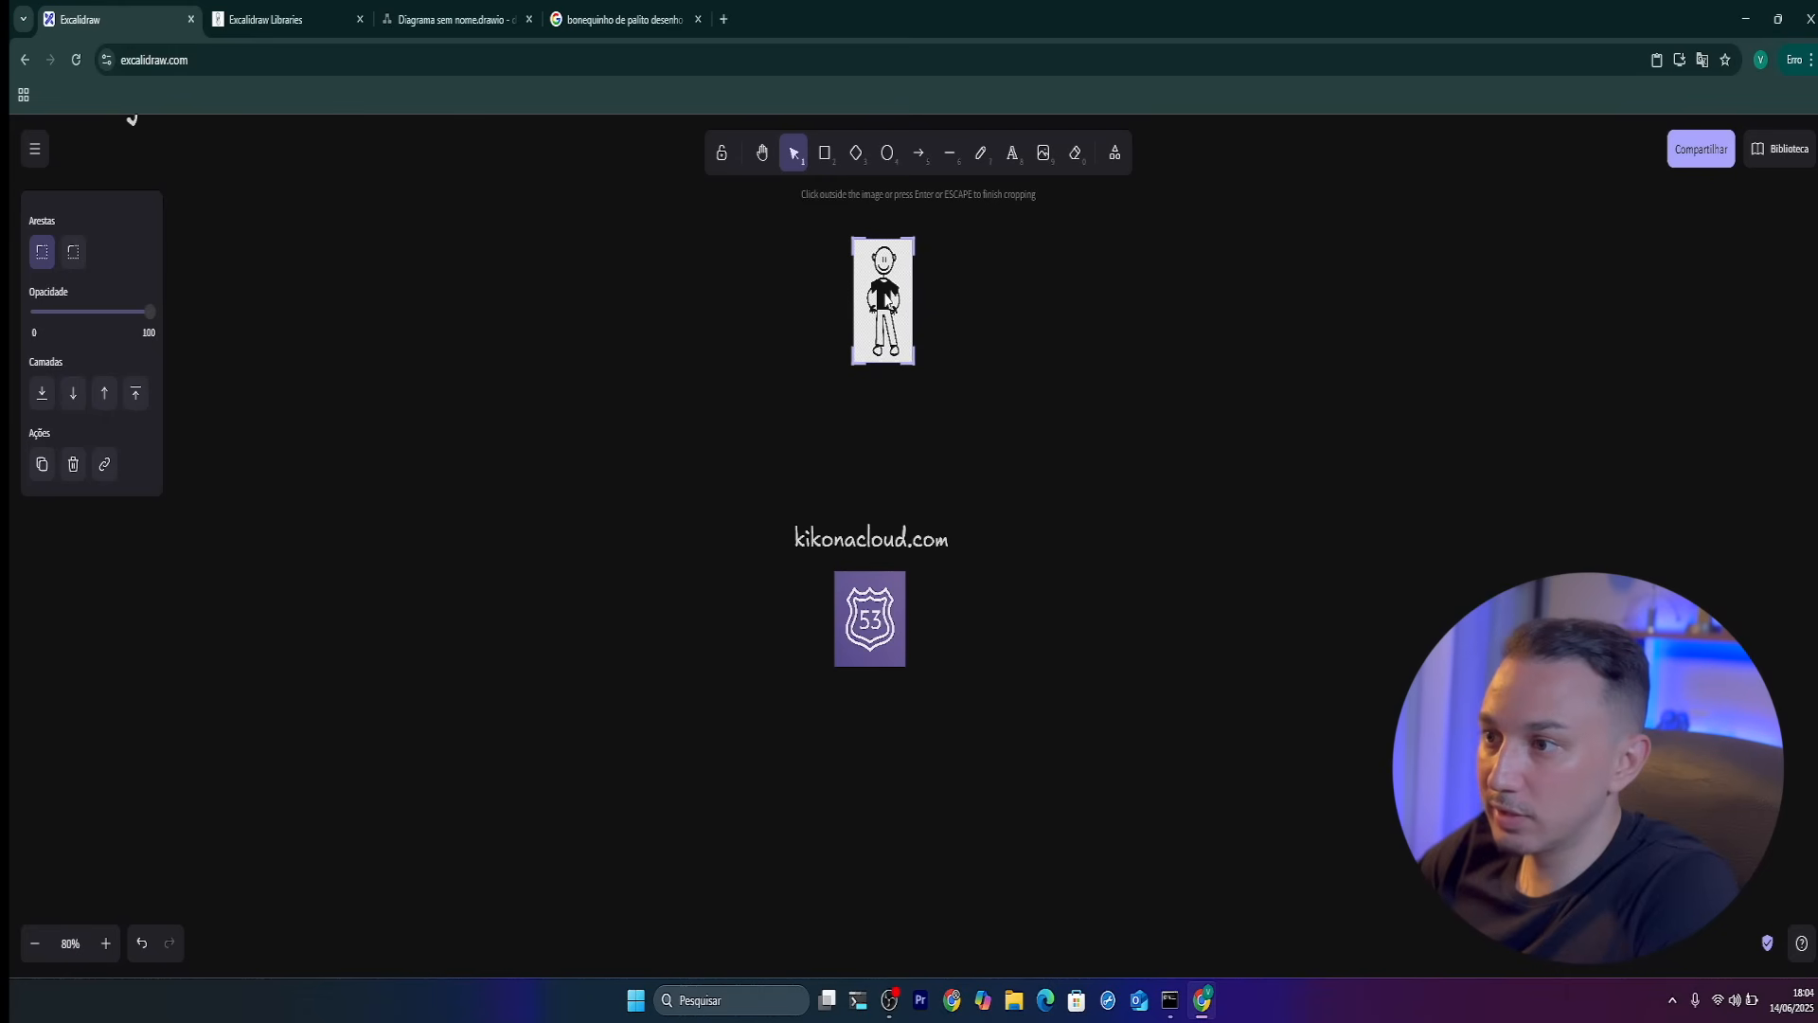
pyautogui.click(1014, 202)
# Add the text "Usuario" and centre it just below the stick figure
pyautogui.click(1012, 153)
pyautogui.click(850, 396)
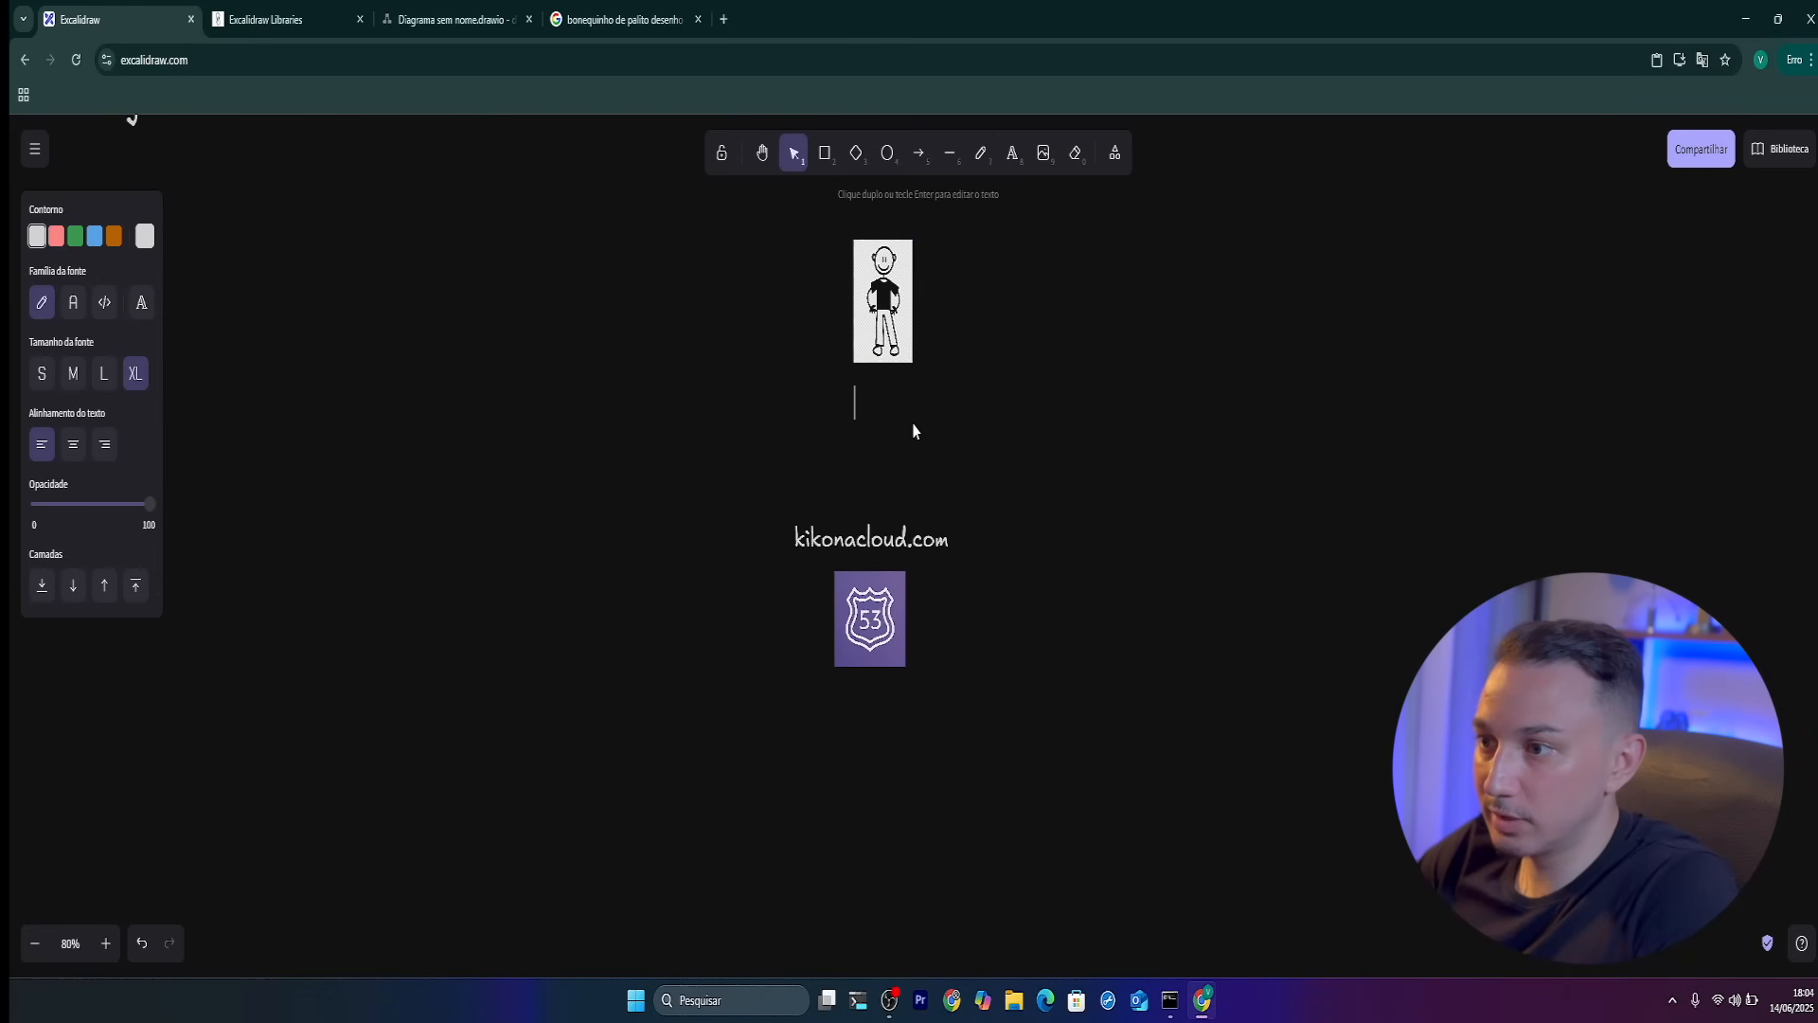
pyautogui.press('capslock')
pyautogui.write('Usuario')
pyautogui.click(992, 437)
pyautogui.moveTo(881, 401); pyautogui.dragTo(870, 386)
pyautogui.click(1042, 417)
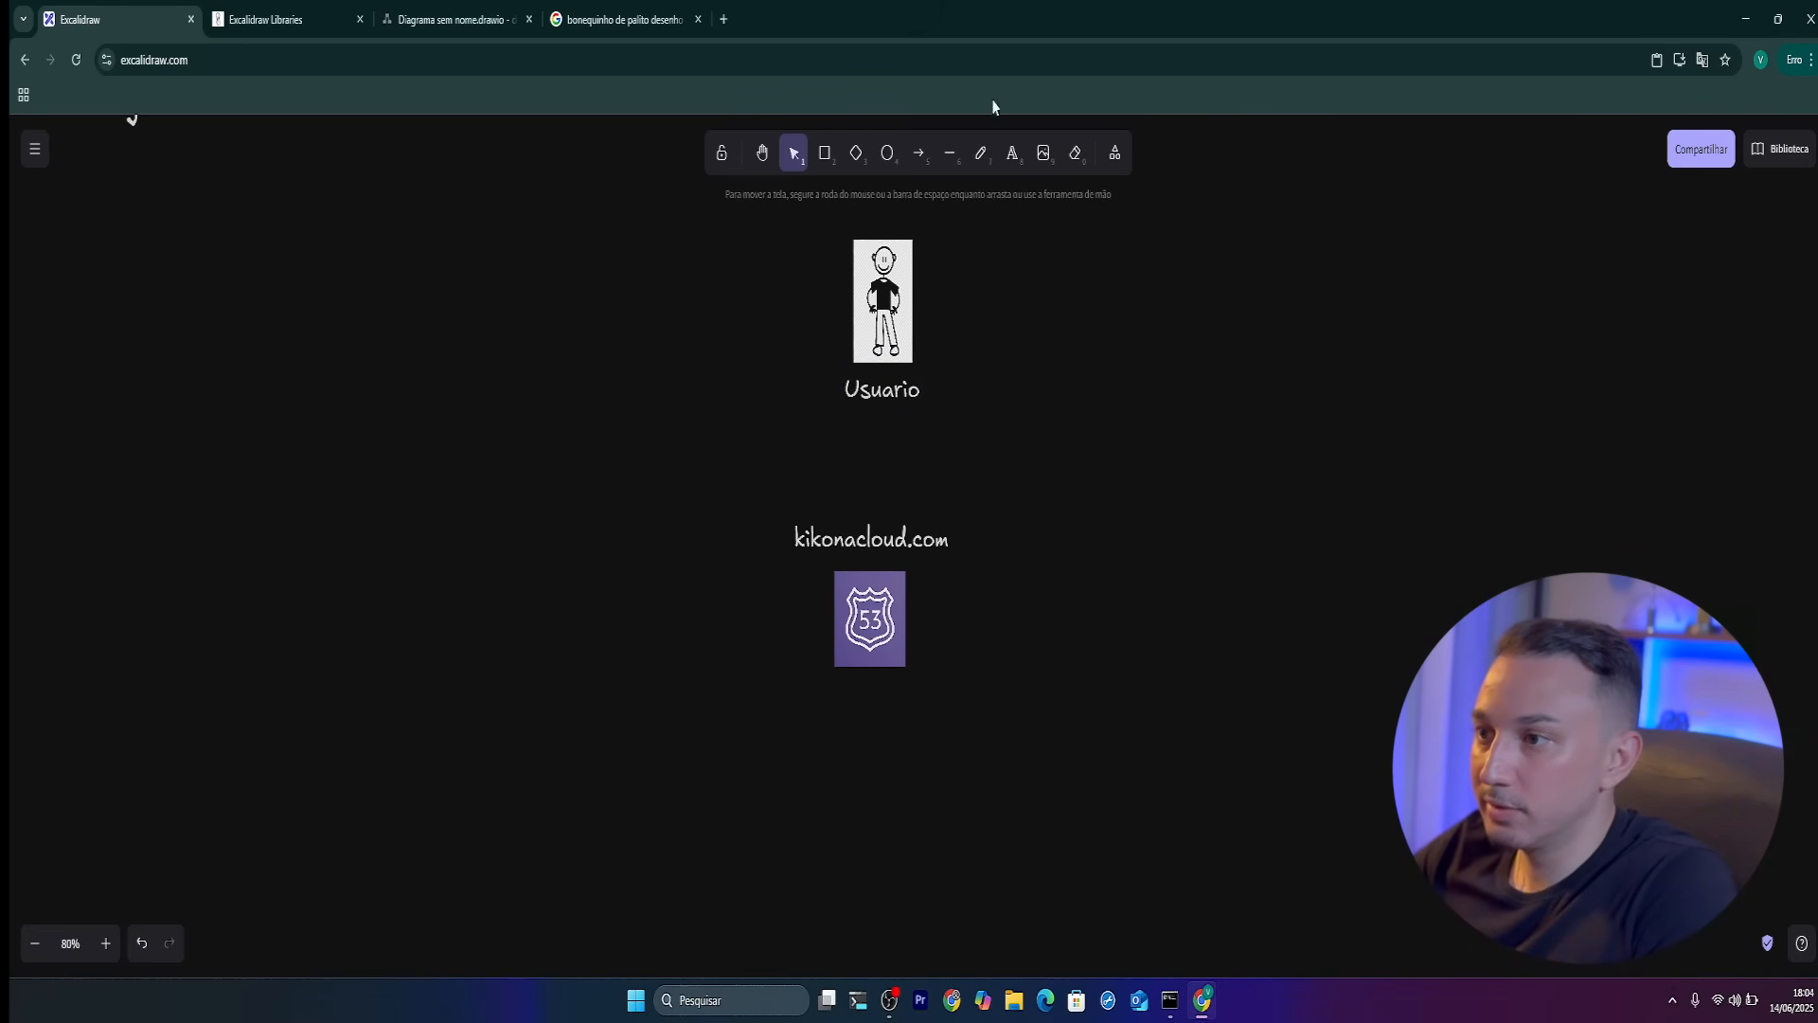
# Draw a vertical arrow from the Usuario label down to the kikonacloud.com text
pyautogui.click(918, 153)
pyautogui.moveTo(872, 445); pyautogui.dragTo(870, 504)
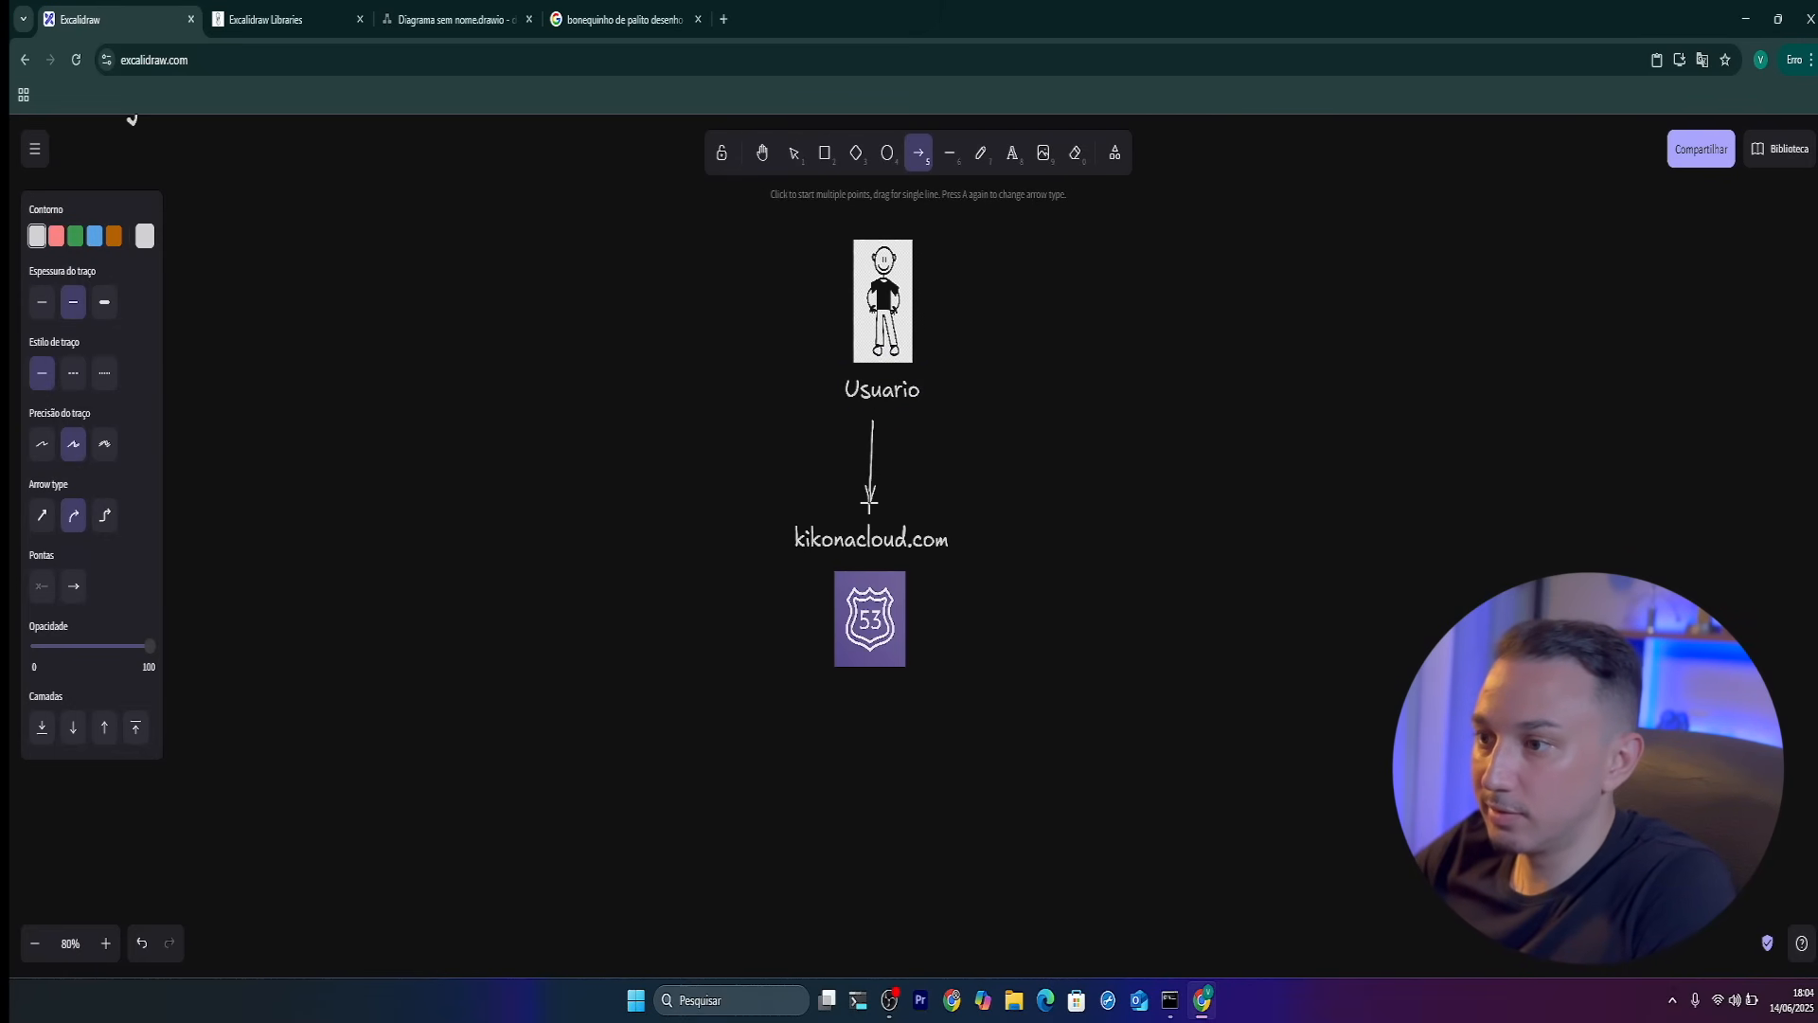
pyautogui.click(1075, 732)
# Draw a diagonal arrow from just below the Route 53 icon, pointing down and to the left
pyautogui.scroll(-2, 1057, 729)
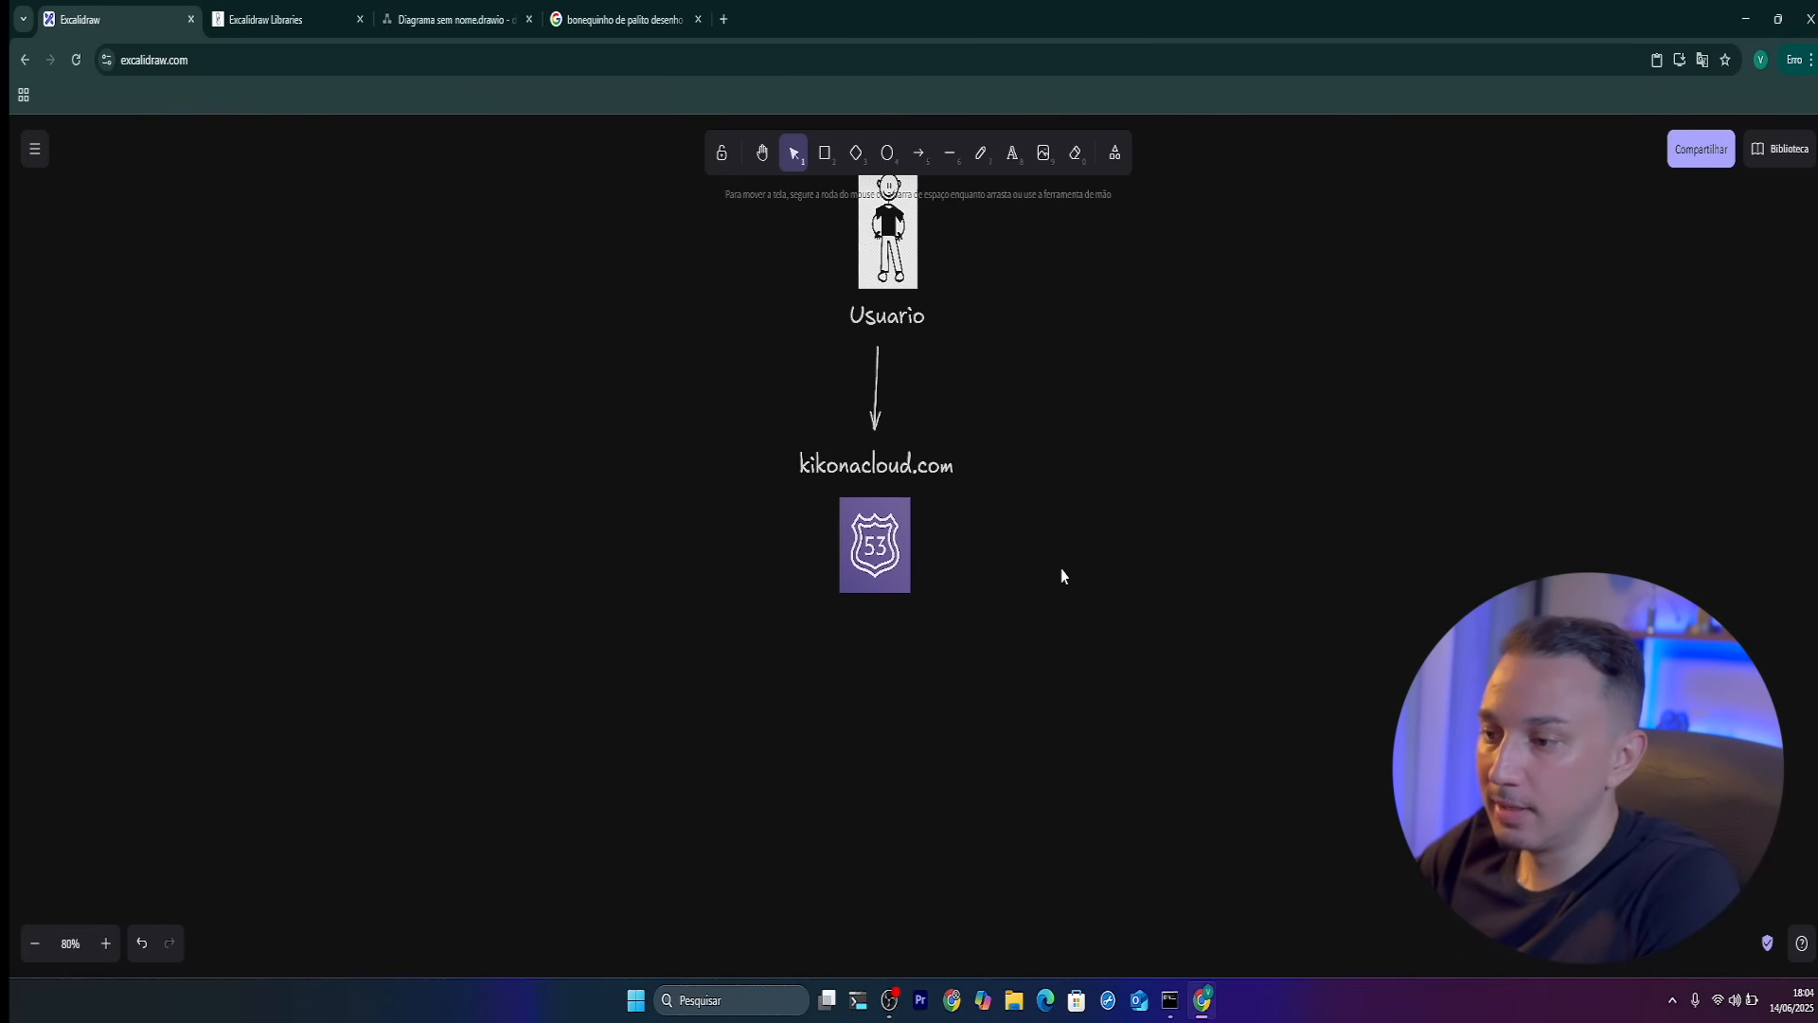
pyautogui.click(34, 943)
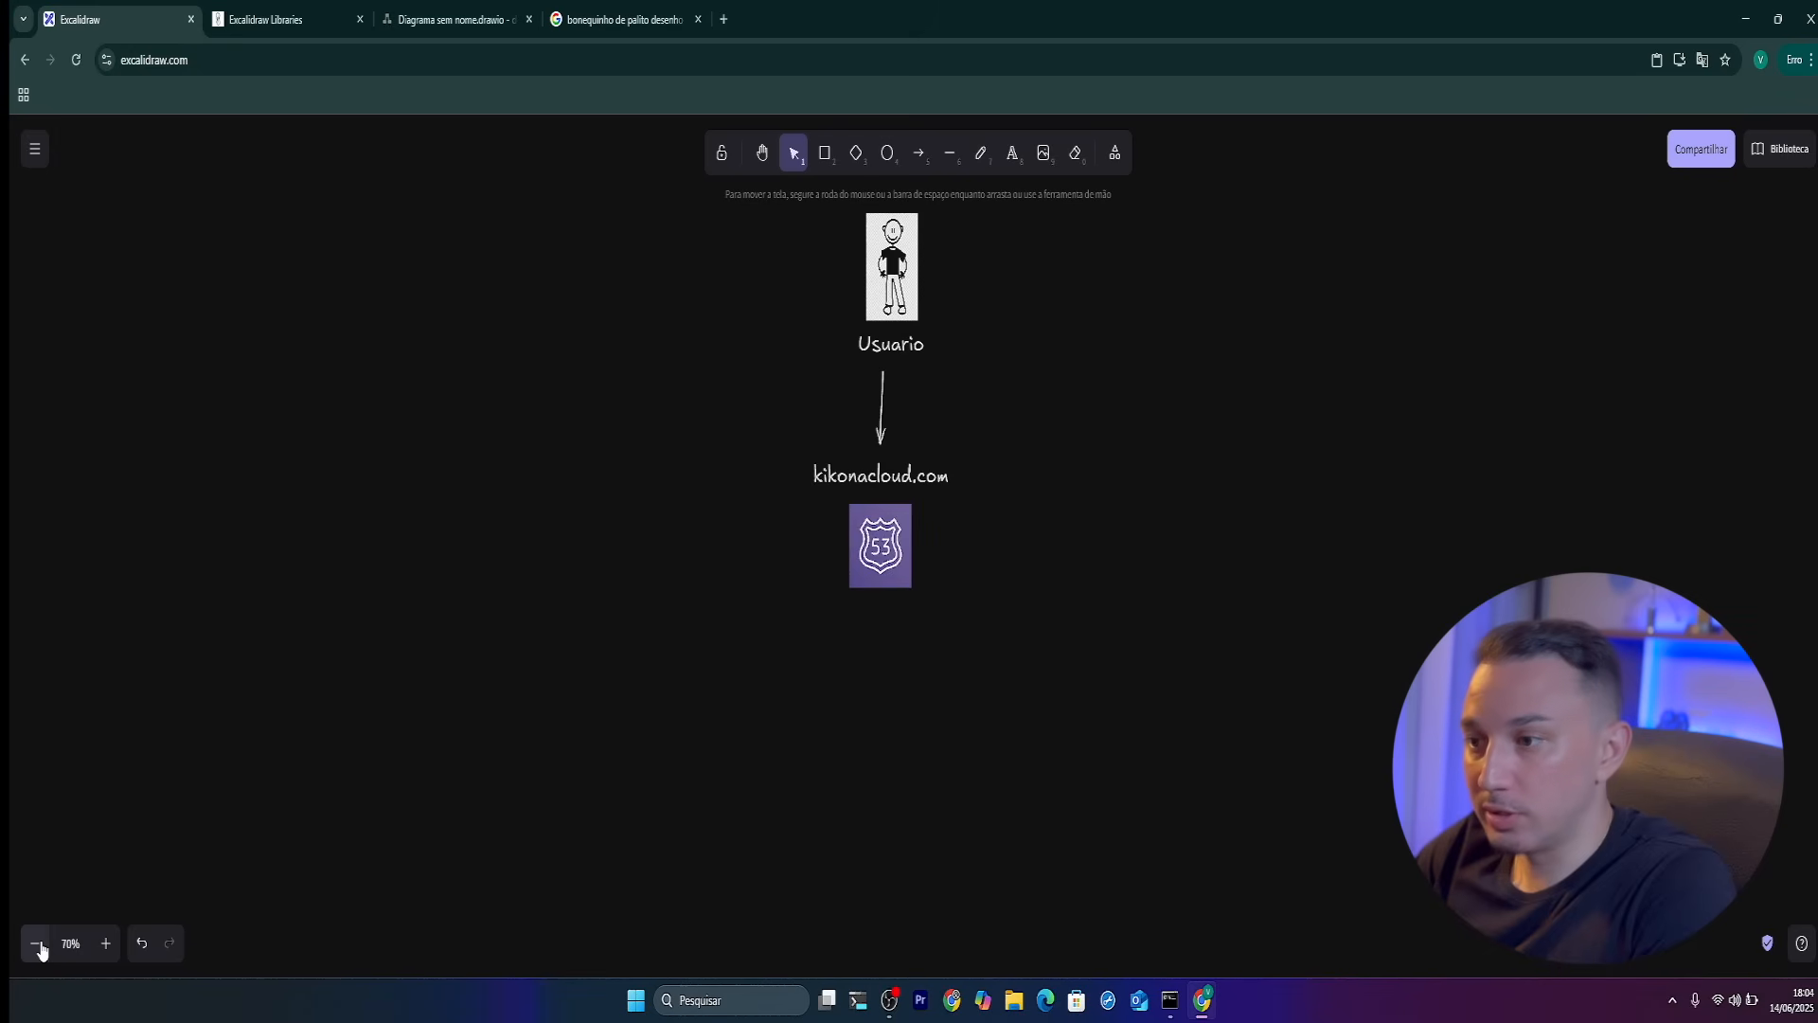
pyautogui.click(34, 943)
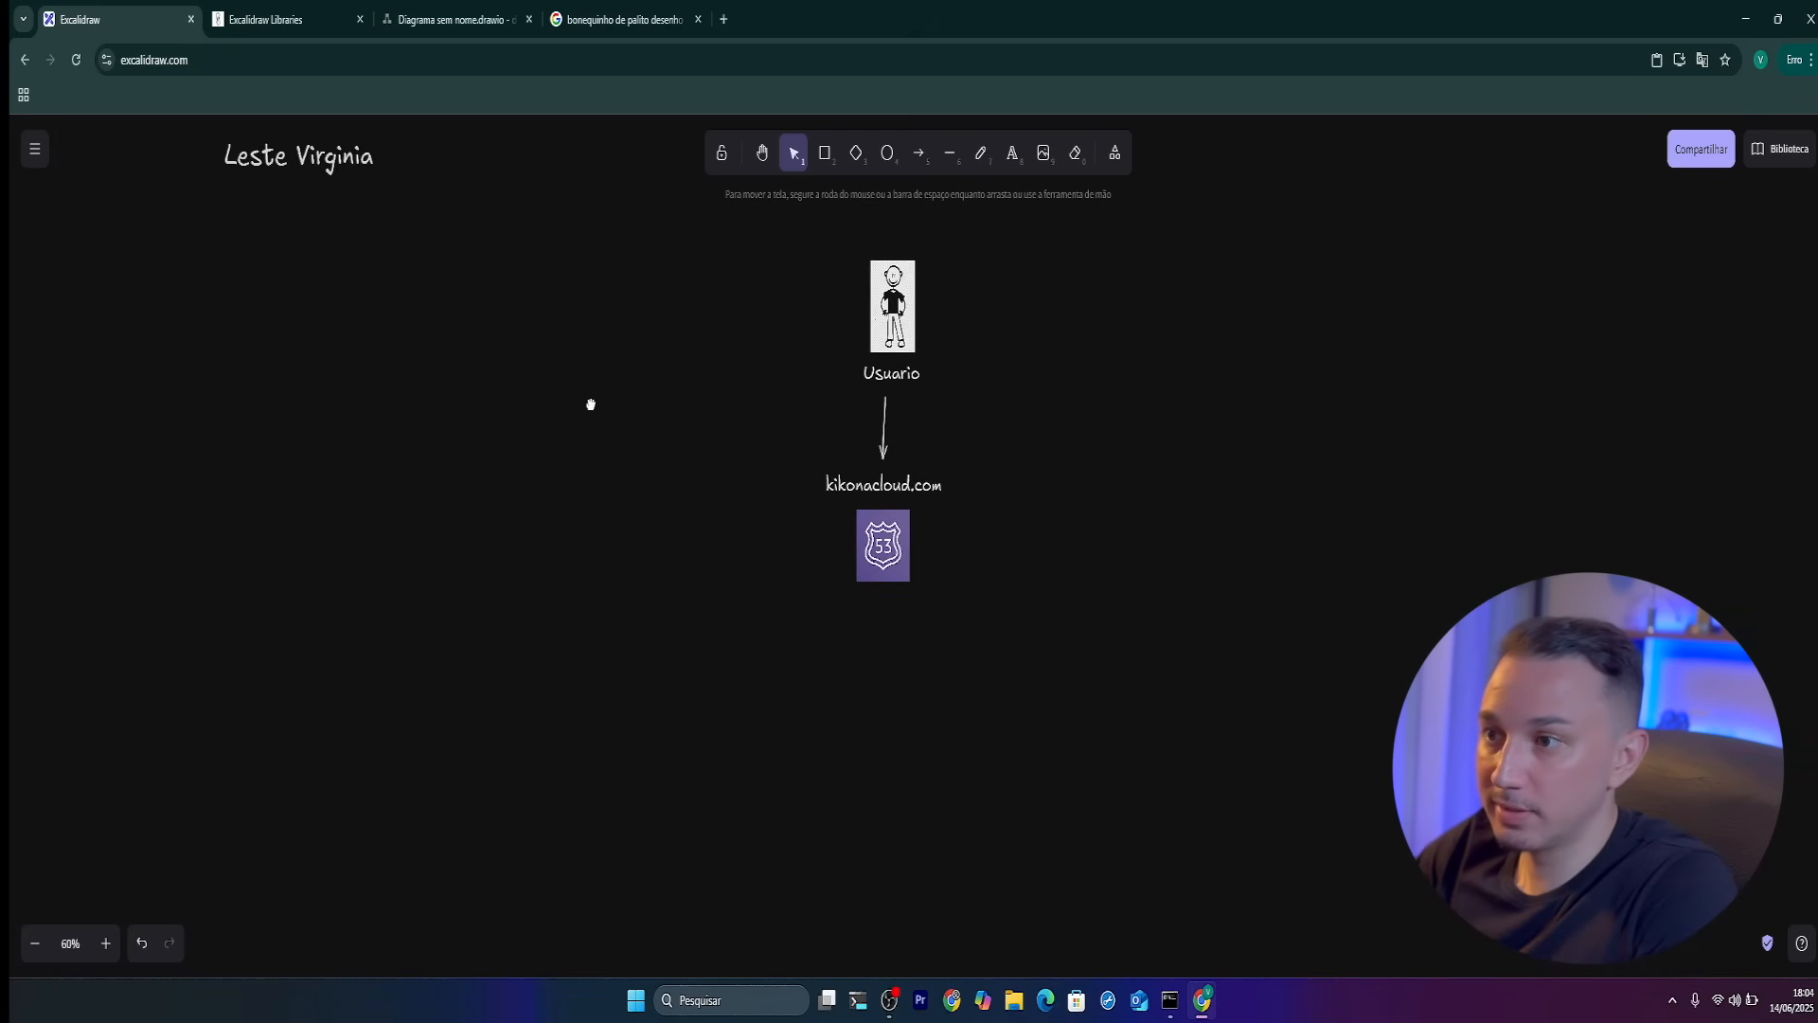
pyautogui.scroll(-2, 588, 405)
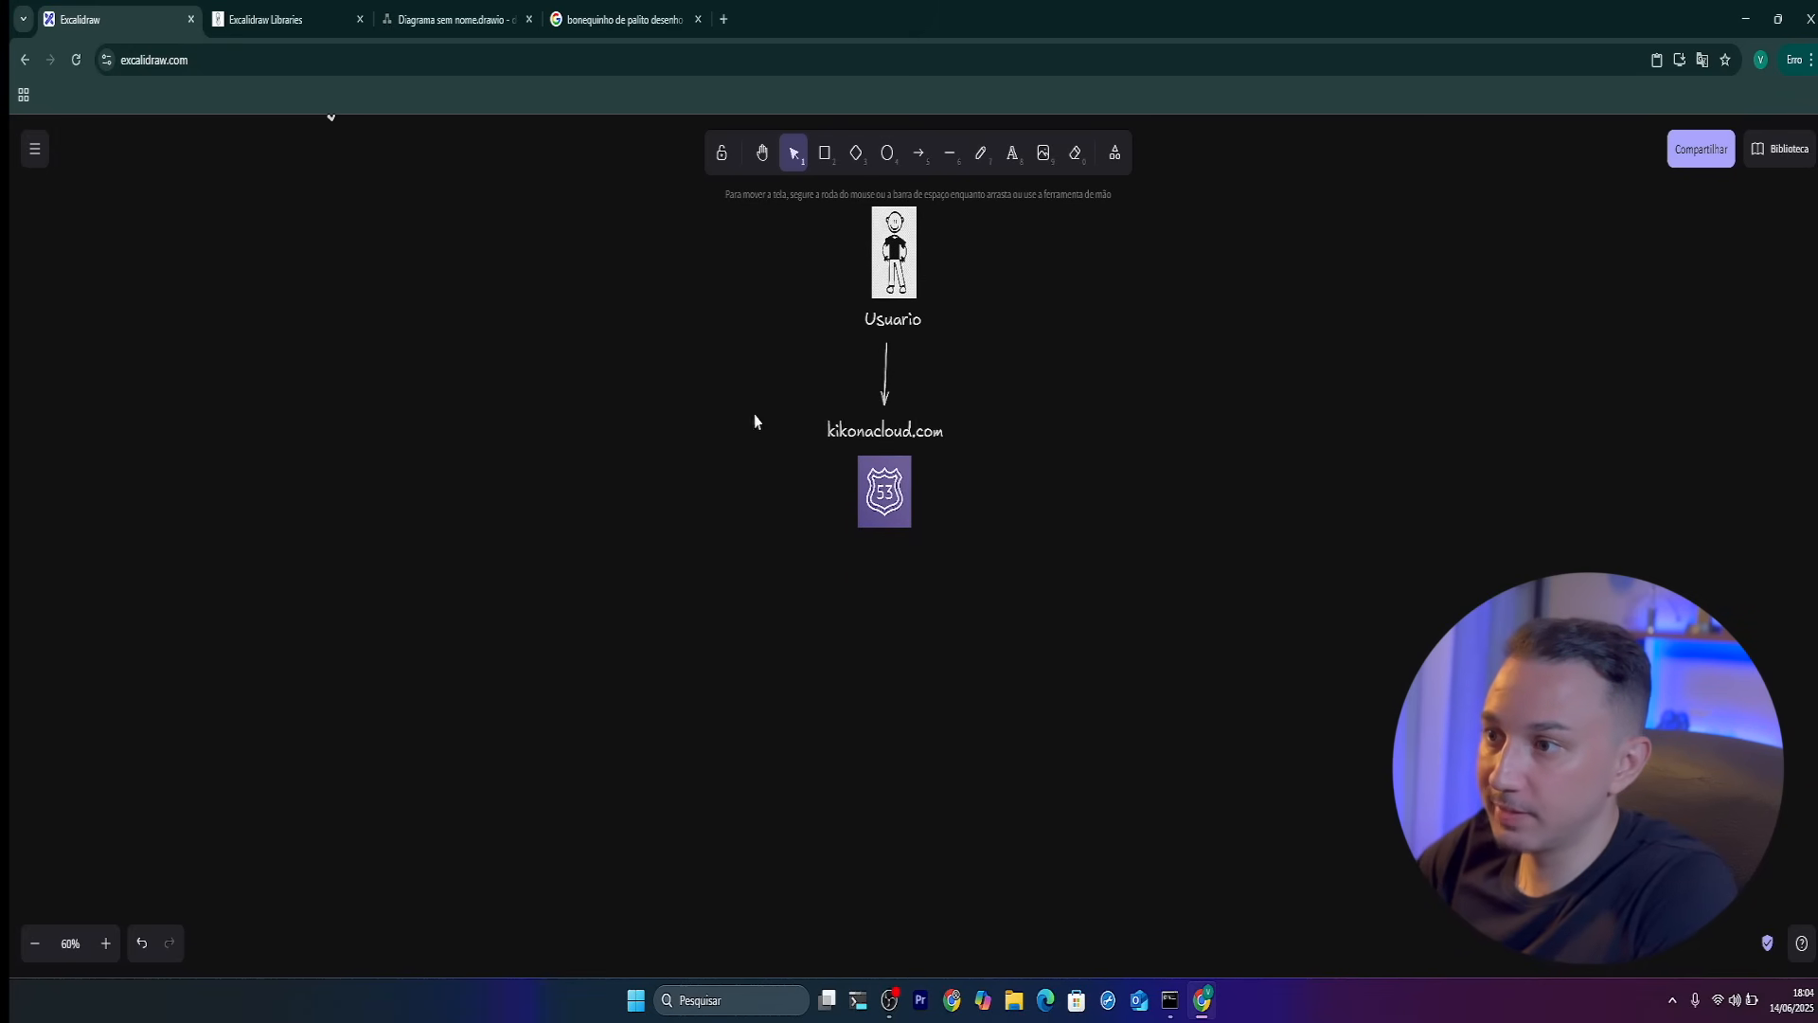
pyautogui.click(919, 154)
pyautogui.moveTo(867, 549); pyautogui.dragTo(810, 645)
pyautogui.click(705, 682)
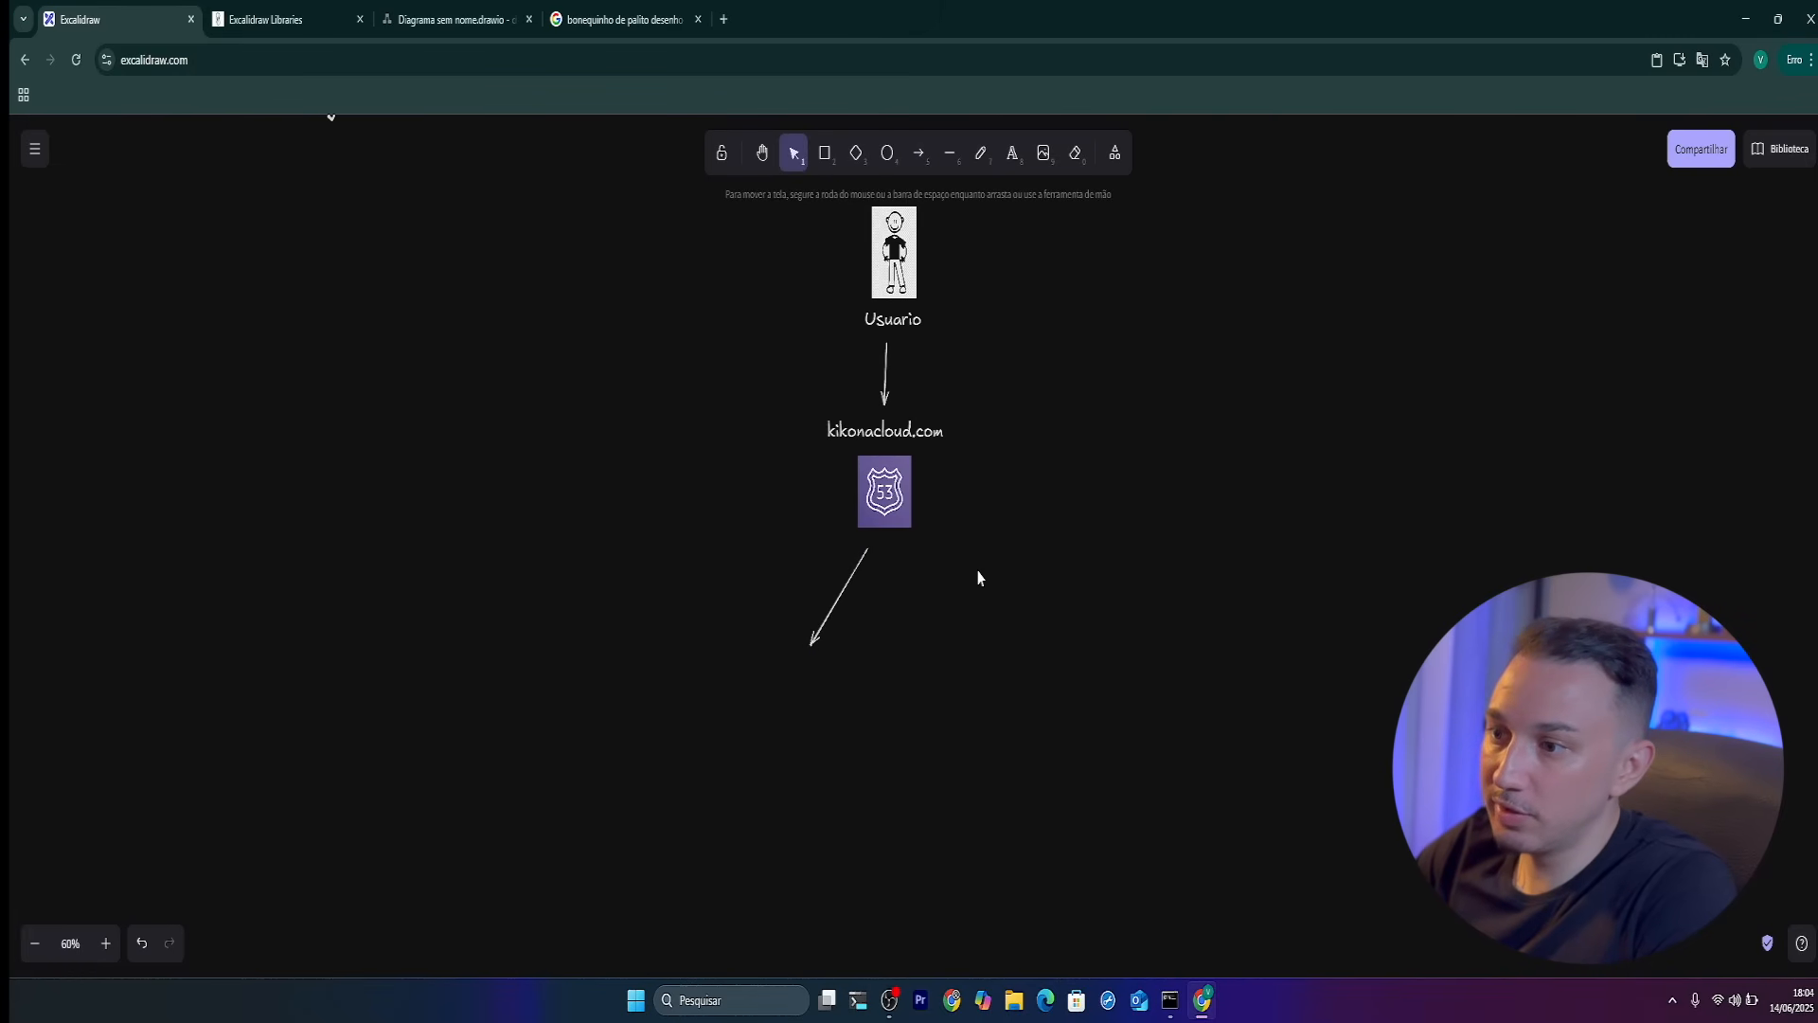
# Switch to the Google Images results and search for "alb png icon"
pyautogui.click(615, 21)
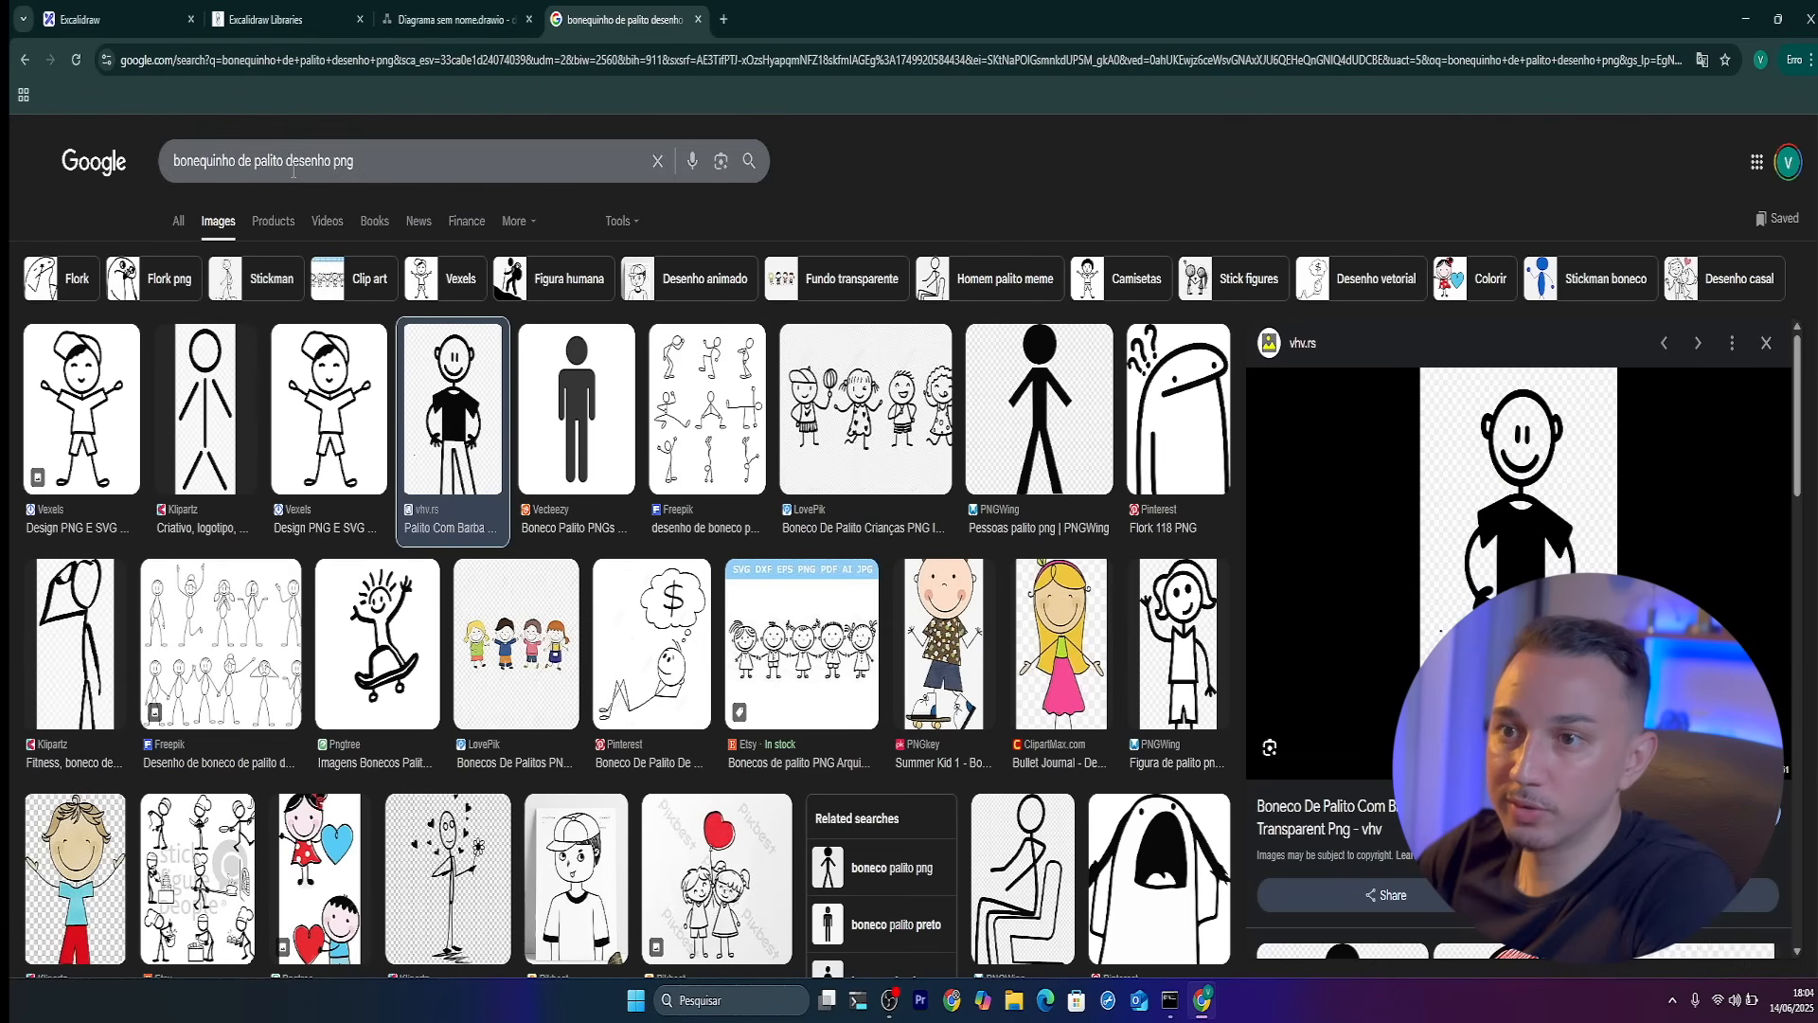
pyautogui.tripleClick(294, 172)
pyautogui.write('alb pnh')
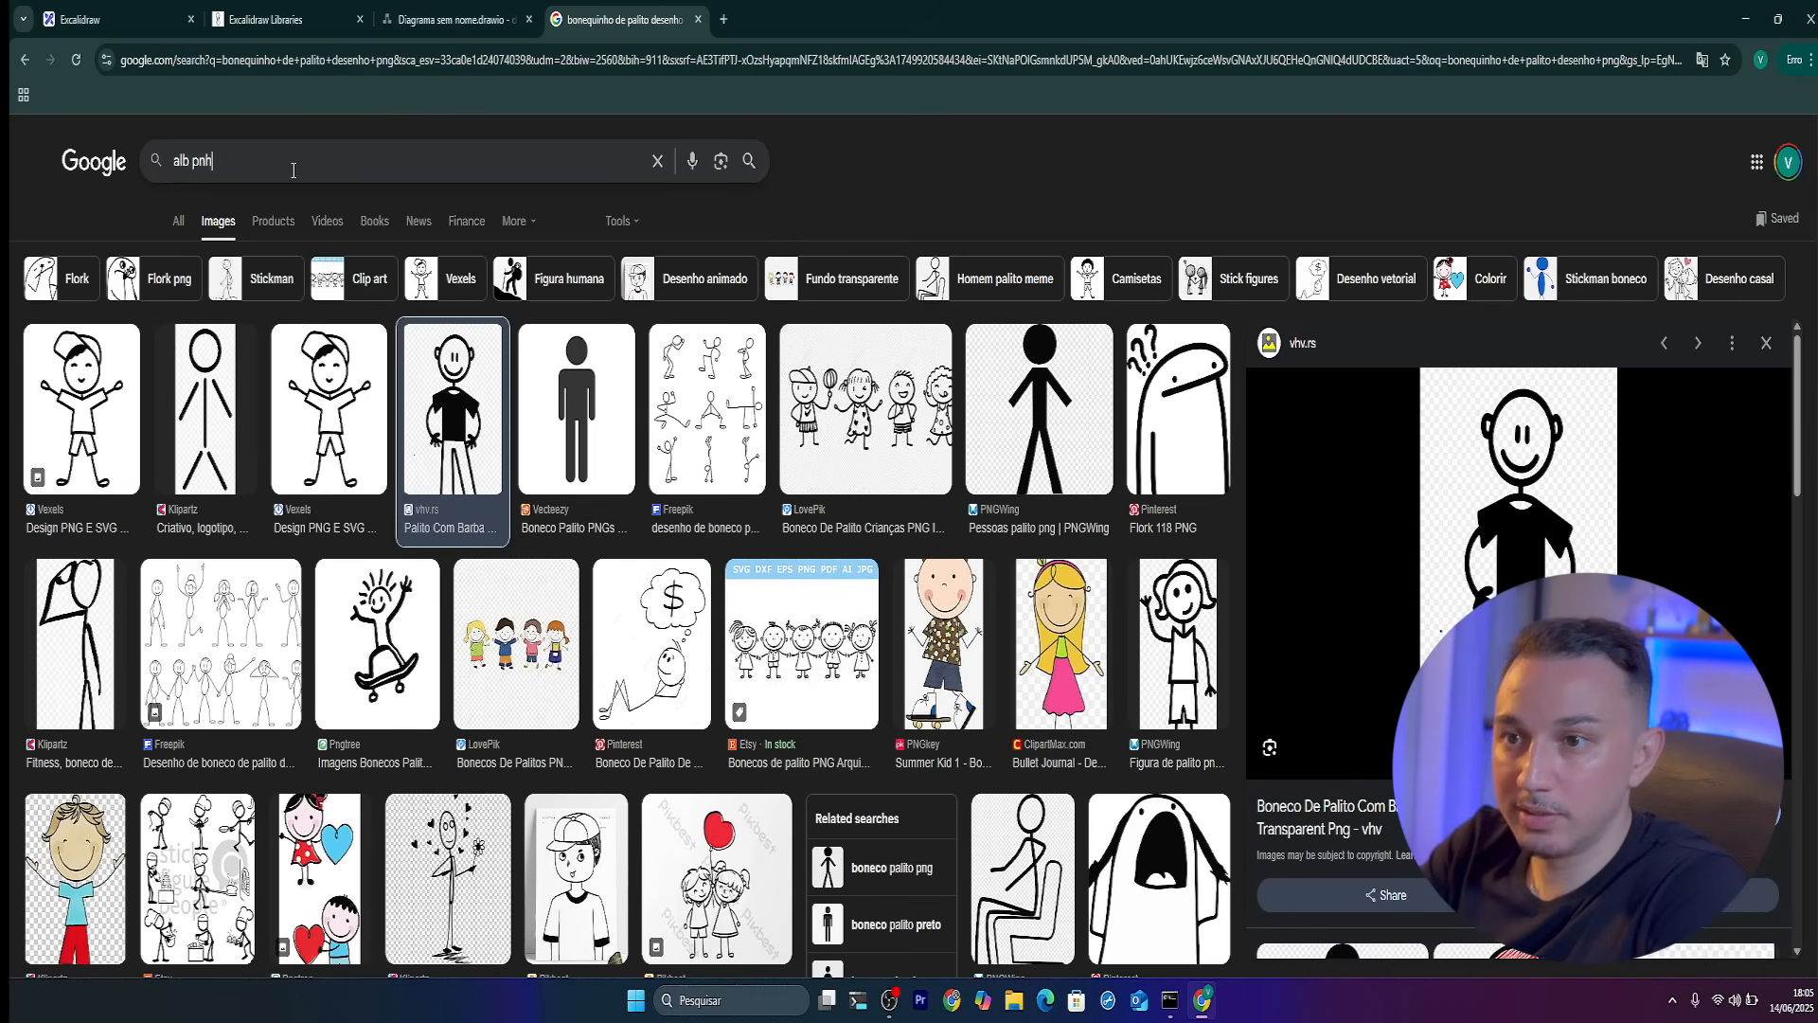
pyautogui.press('BackSpace')
pyautogui.write('g icon')
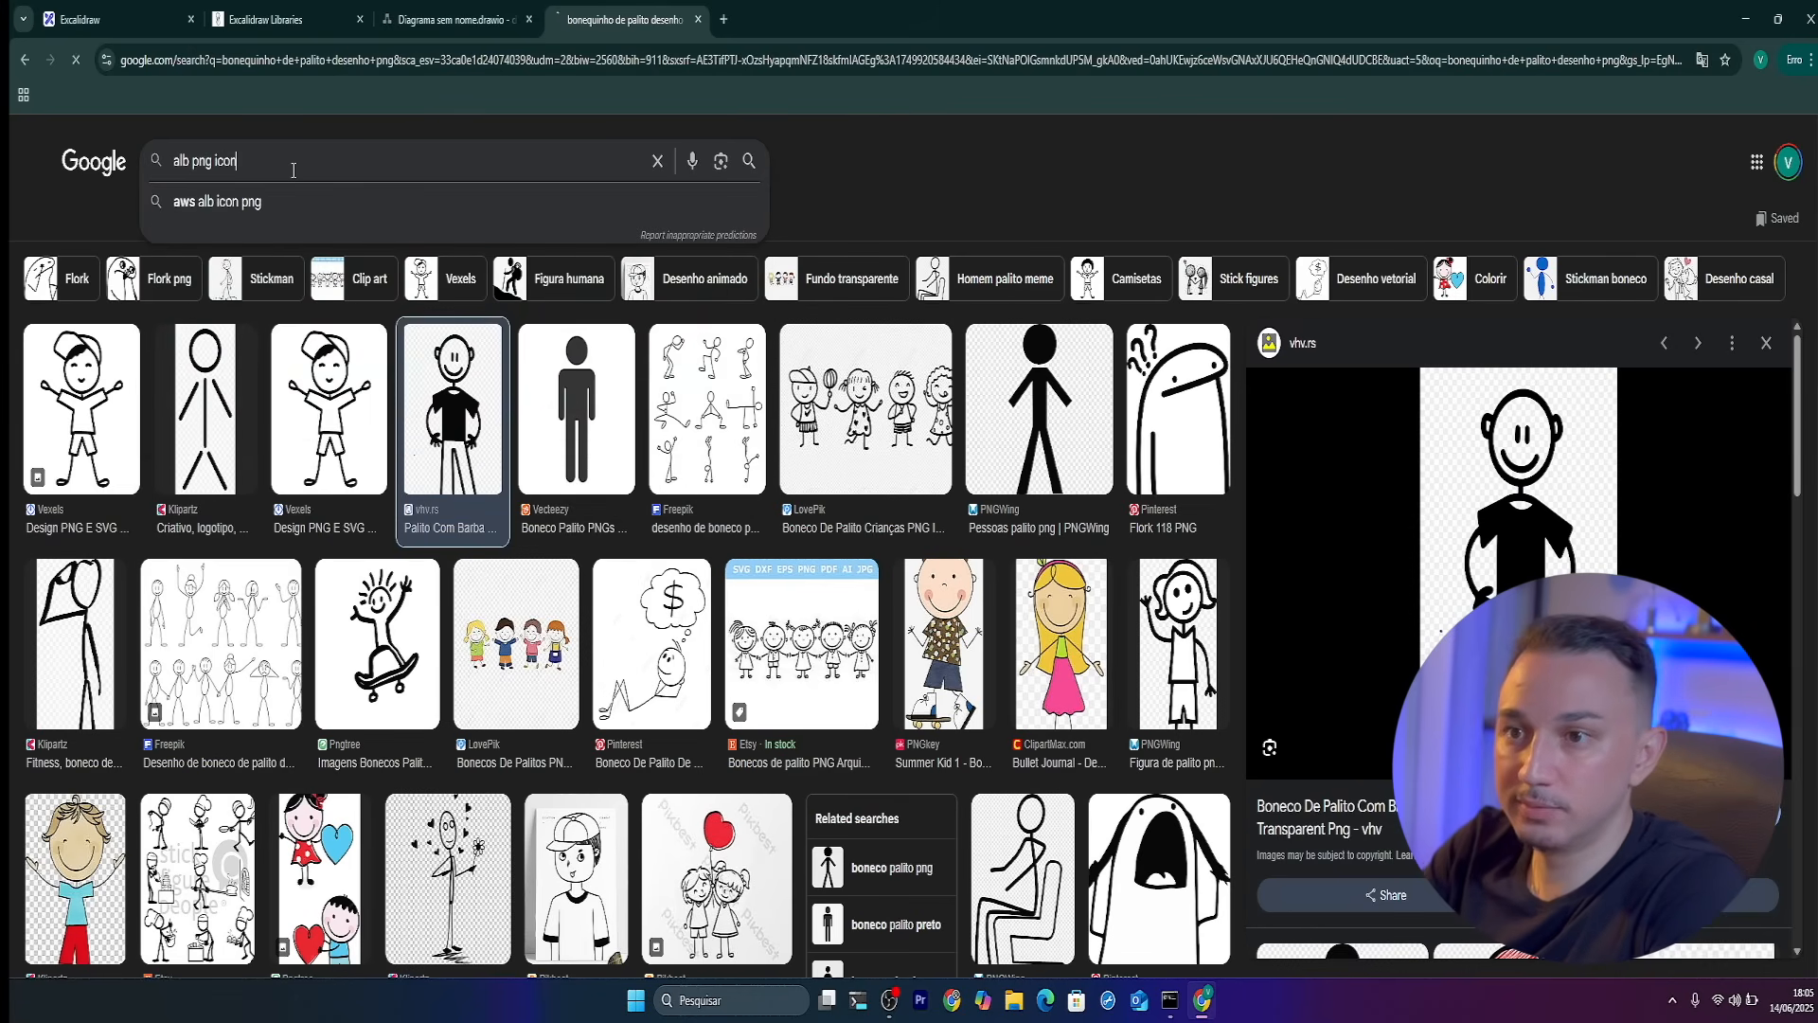
pyautogui.press('Return')
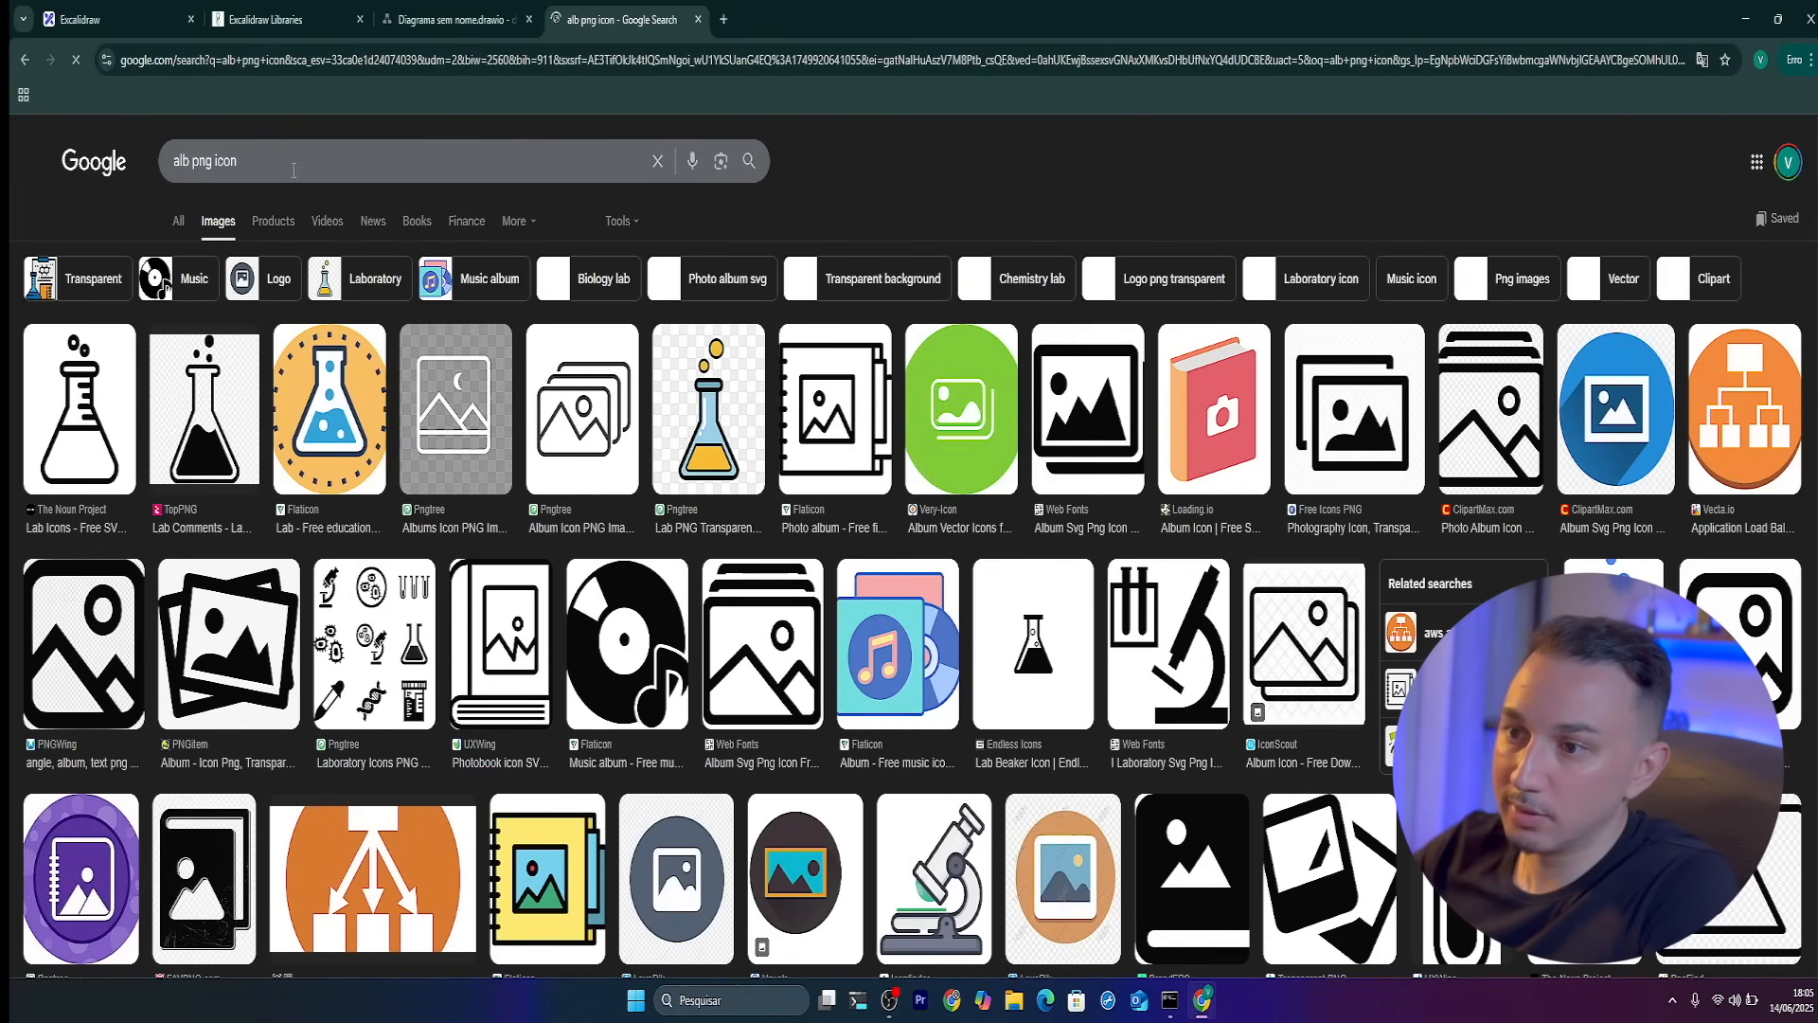
# Open the orange Application Load Balancer icon from Vecta.io in the image results and copy the image
pyautogui.doubleClick(181, 161)
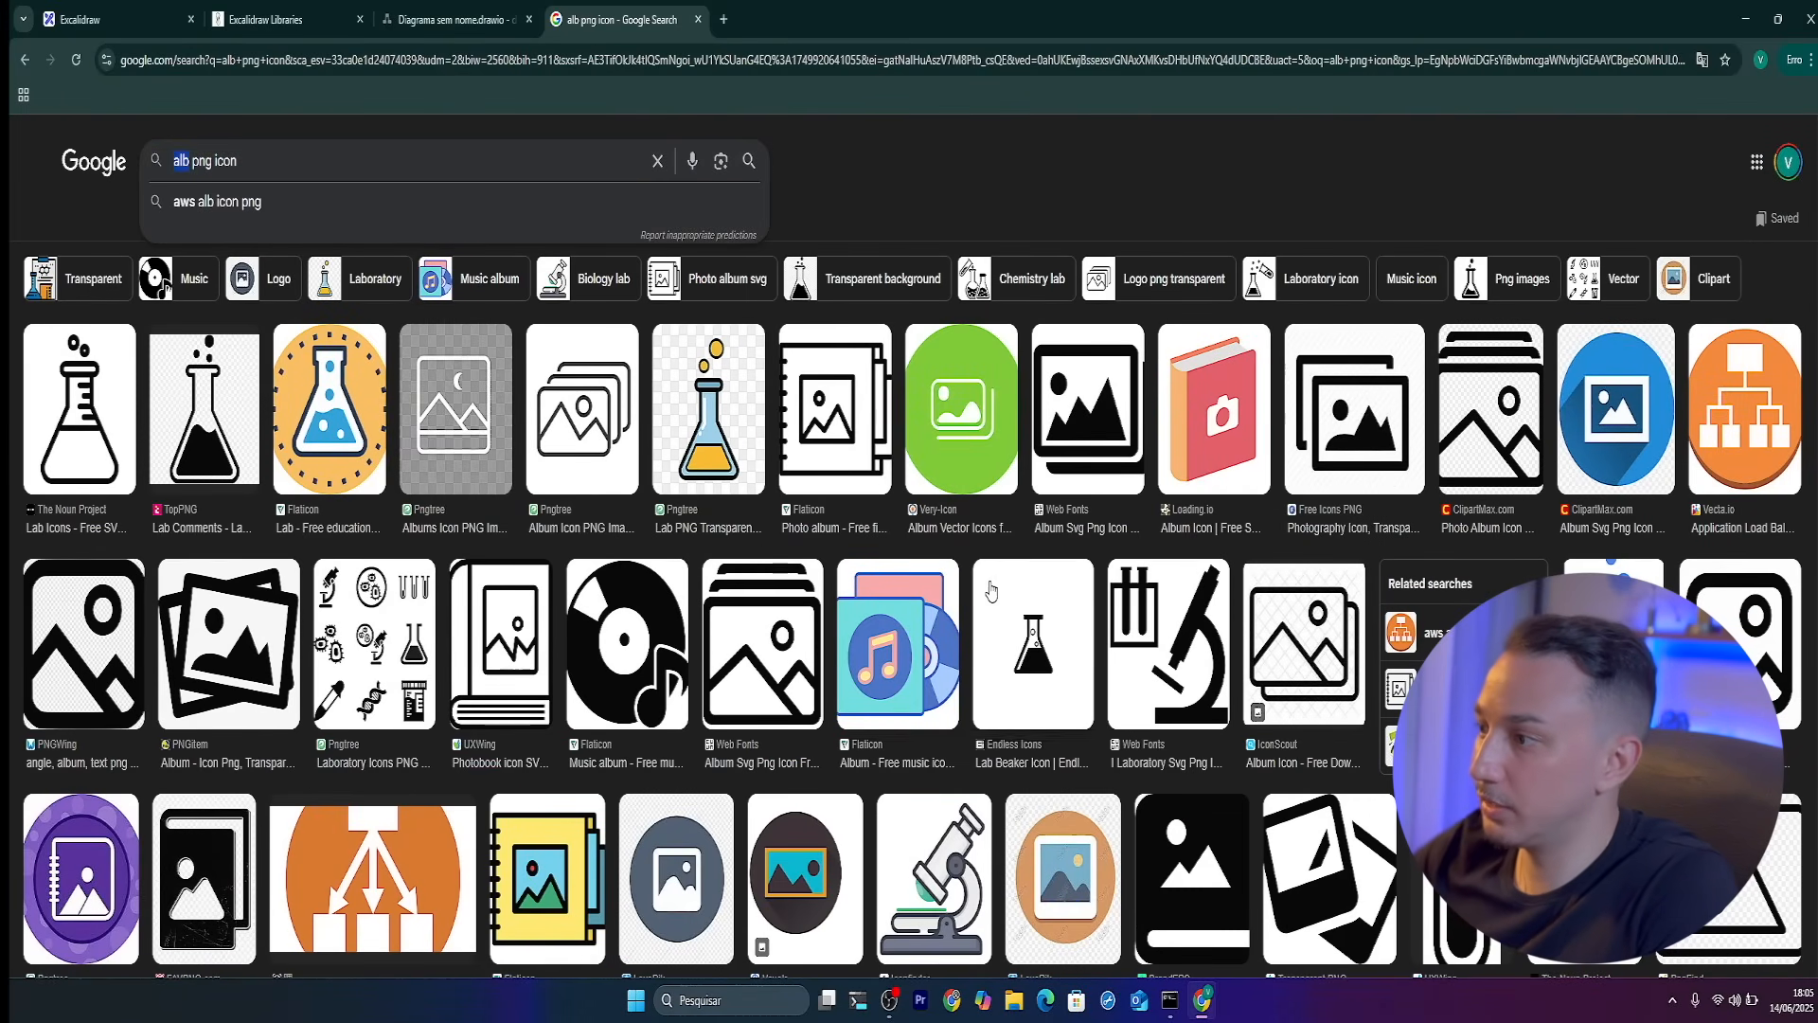
pyautogui.click(1719, 516)
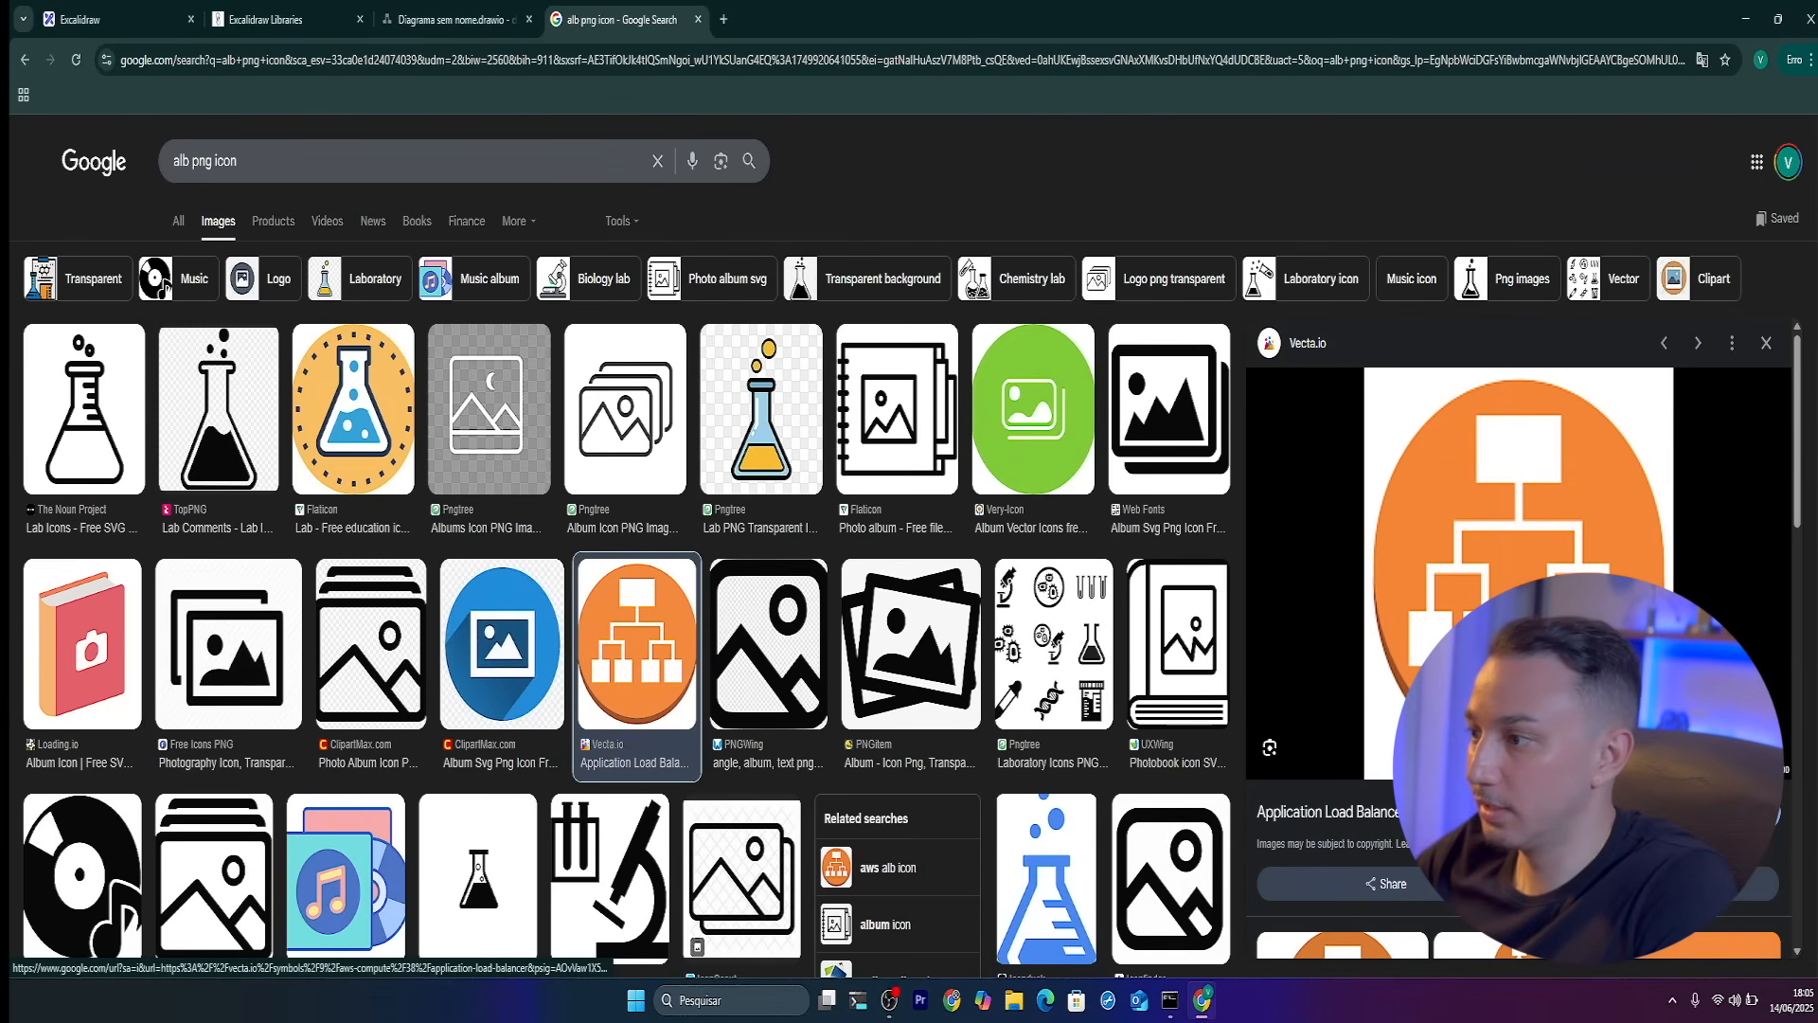
pyautogui.rightClick(1513, 597)
pyautogui.click(1571, 454)
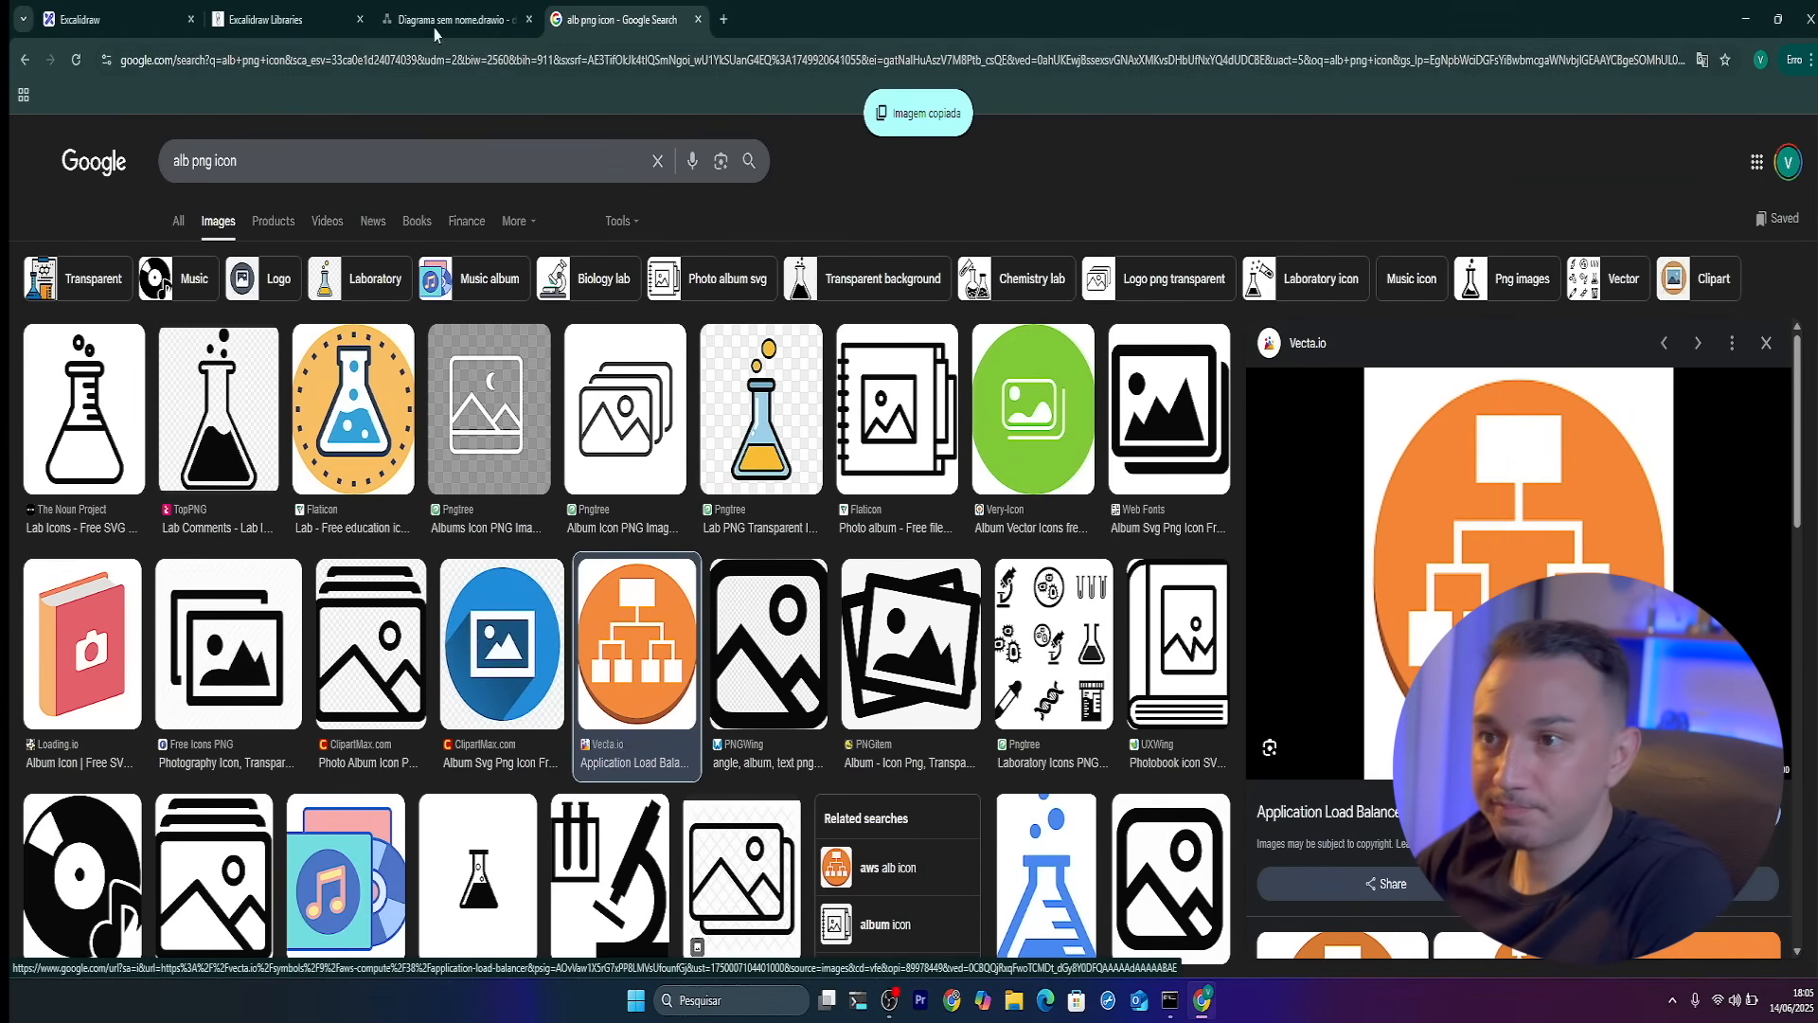
# Return to the Excalidraw drawing, paste the load balancer icon, shrink it, and place it at the tip of the diagonal arrow
pyautogui.click(274, 19)
pyautogui.click(104, 19)
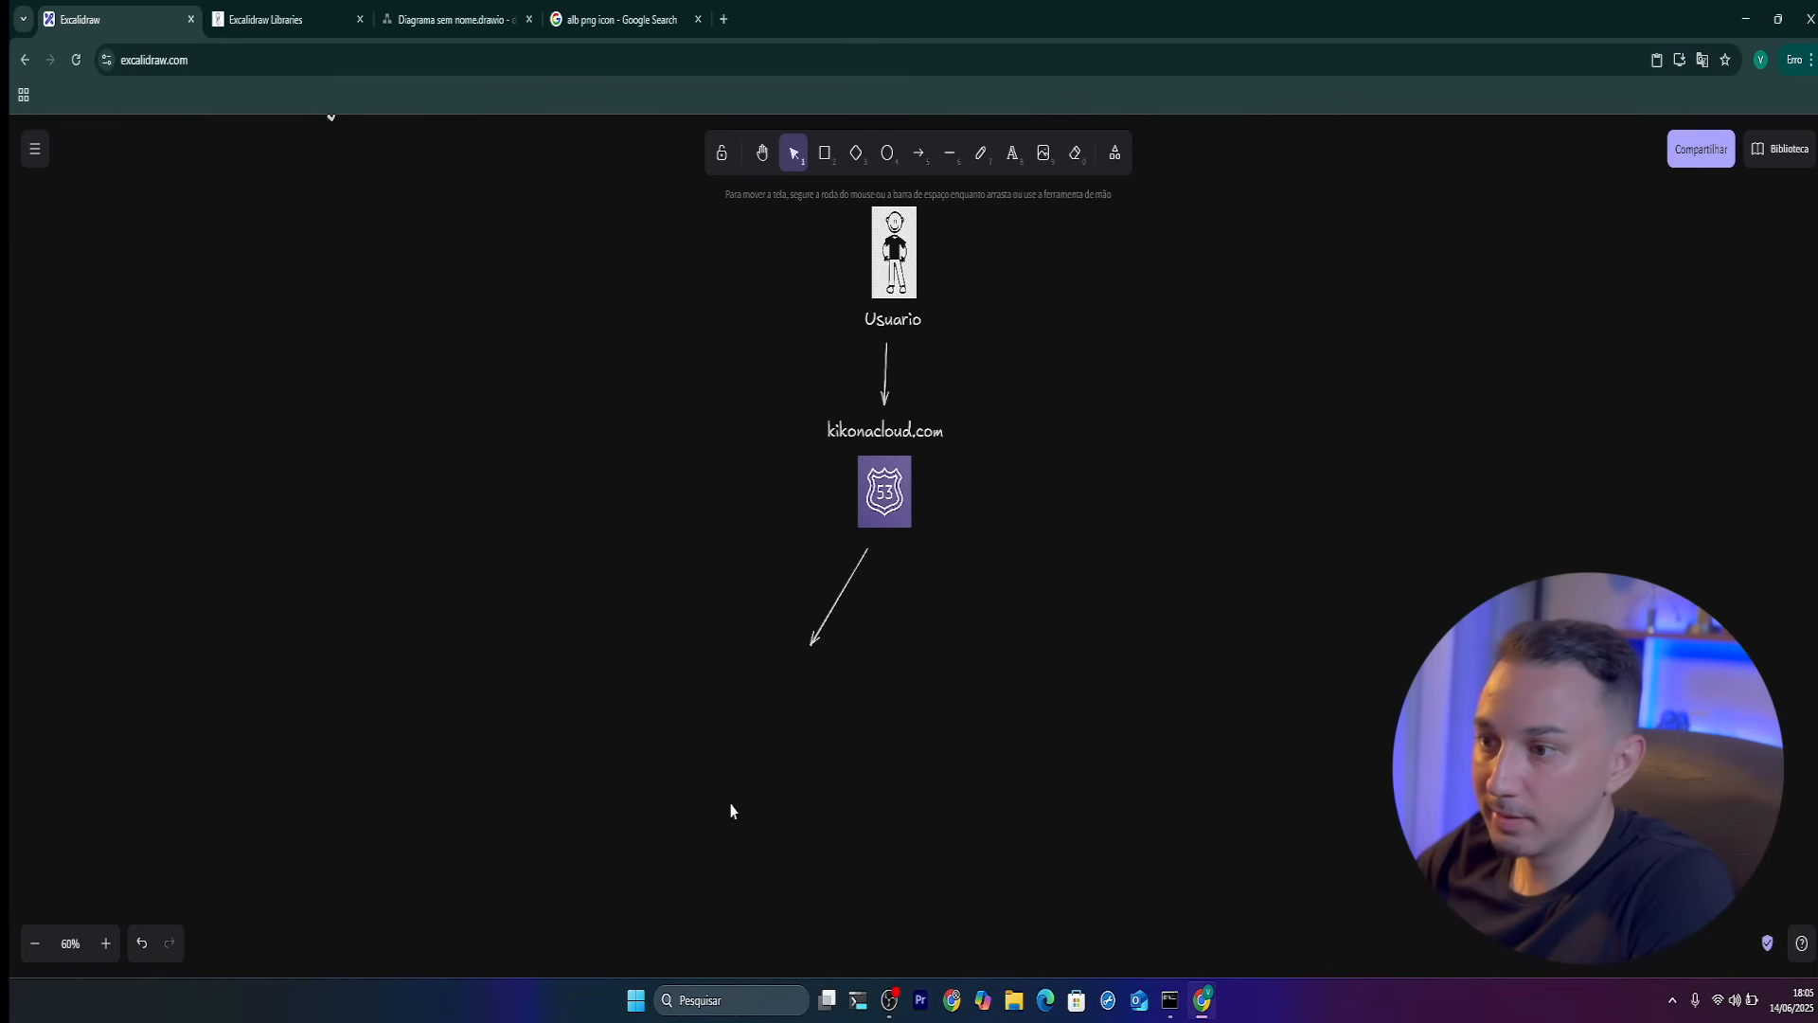
pyautogui.rightClick(691, 680)
pyautogui.click(735, 697)
pyautogui.moveTo(739, 700)
pyautogui.mouseDown()
pyautogui.moveTo(731, 743)
pyautogui.moveTo(747, 710)
pyautogui.mouseUp()
pyautogui.moveTo(782, 637); pyautogui.dragTo(745, 708)
pyautogui.click(850, 762)
pyautogui.click(712, 670)
pyautogui.moveTo(699, 651); pyautogui.dragTo(766, 676)
pyautogui.click(925, 710)
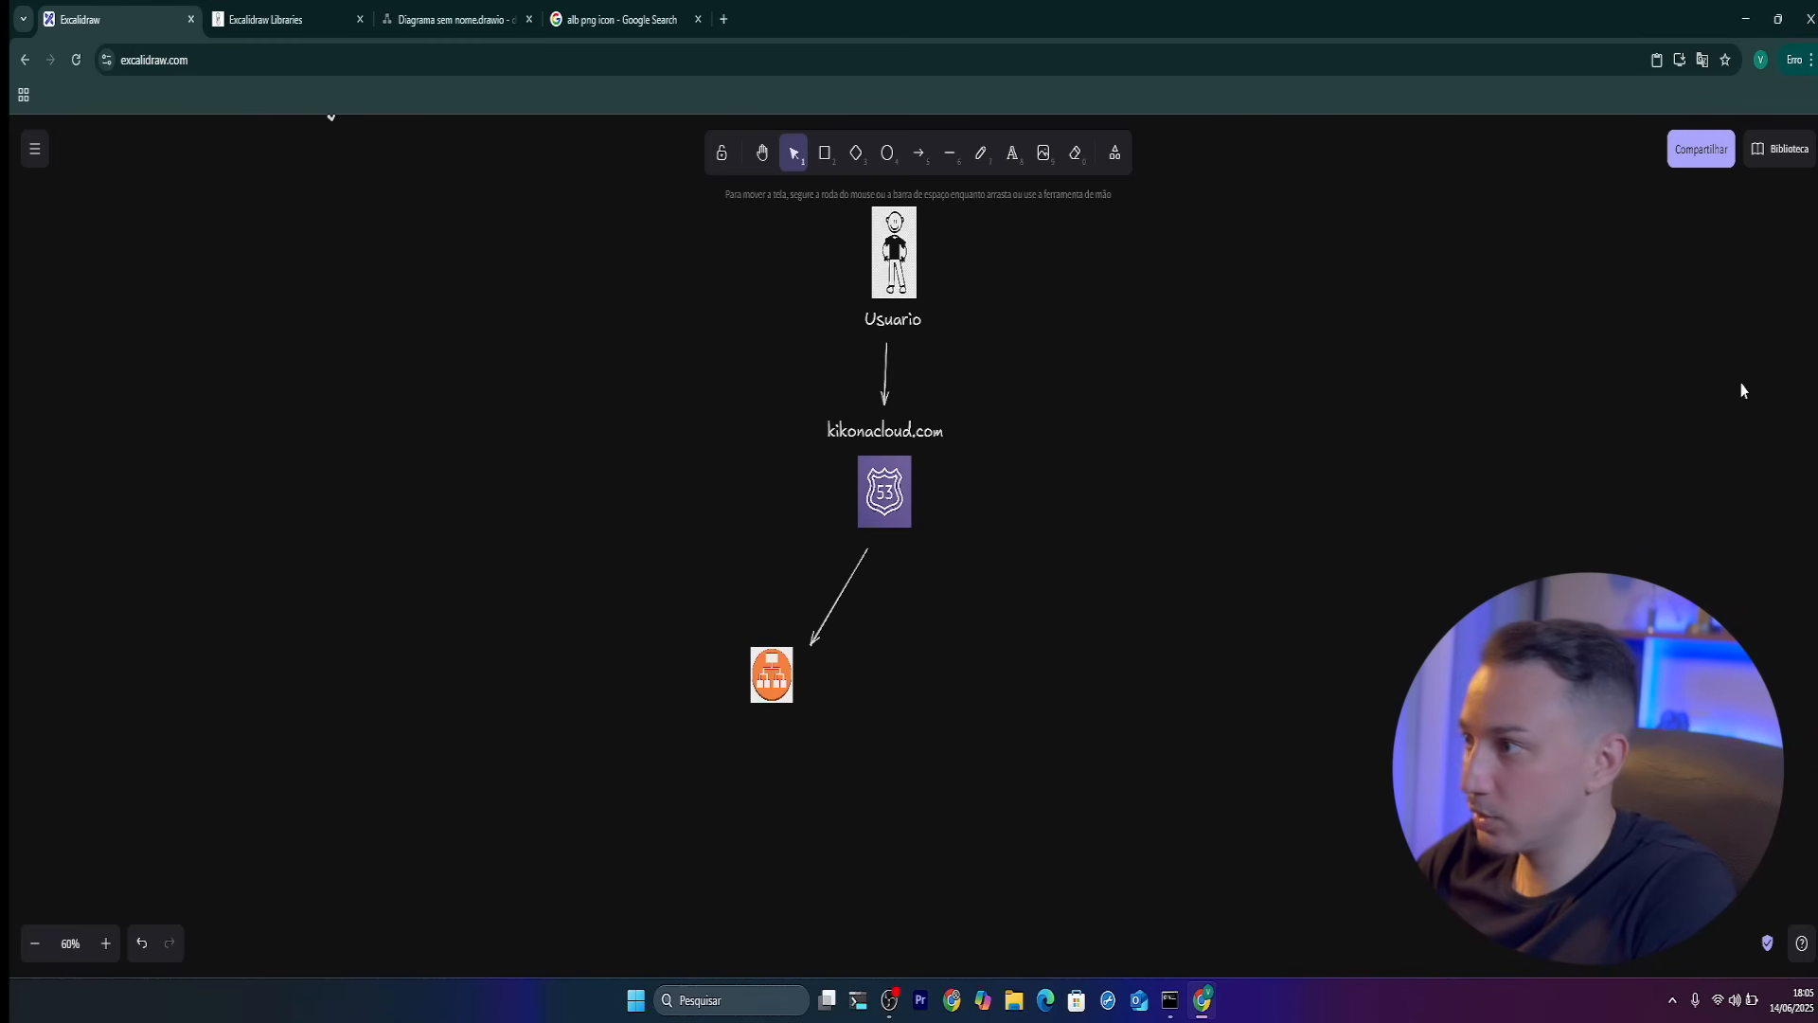
# Browse the shape library, search the canvas text for "alb" and "application load balancer", and clear the search
pyautogui.click(1780, 149)
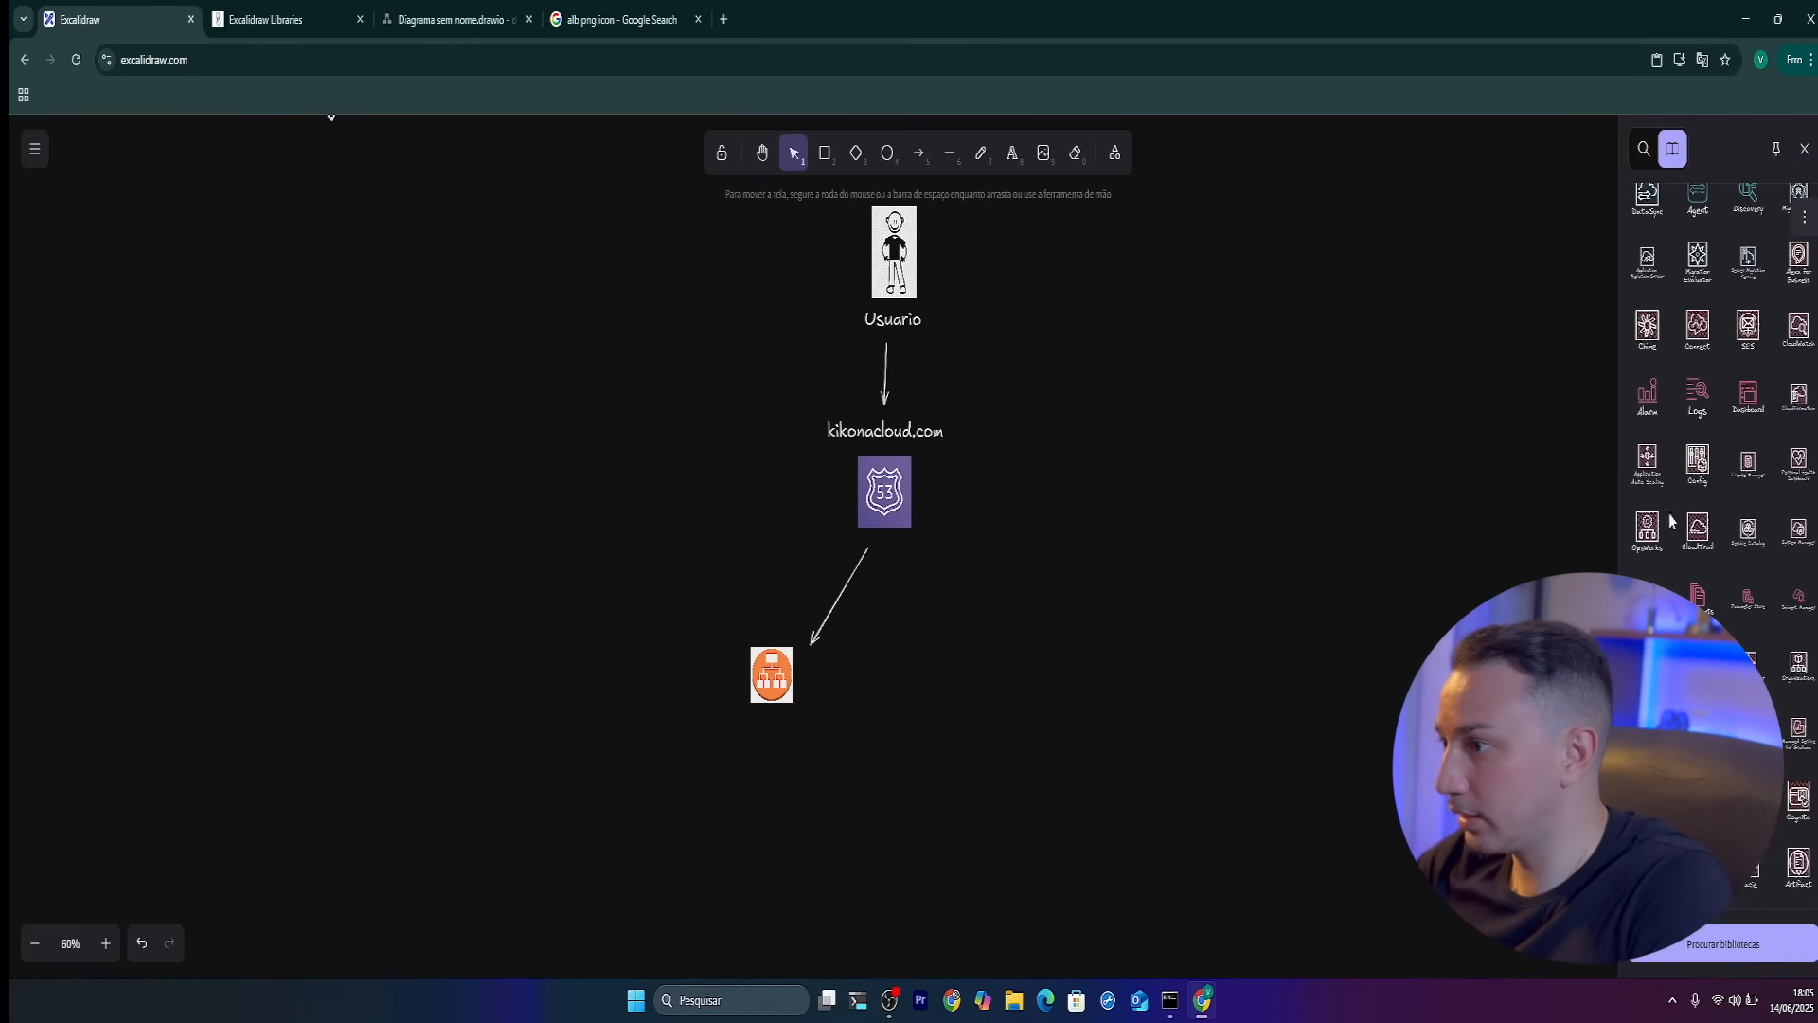
pyautogui.scroll(3, 1719, 531)
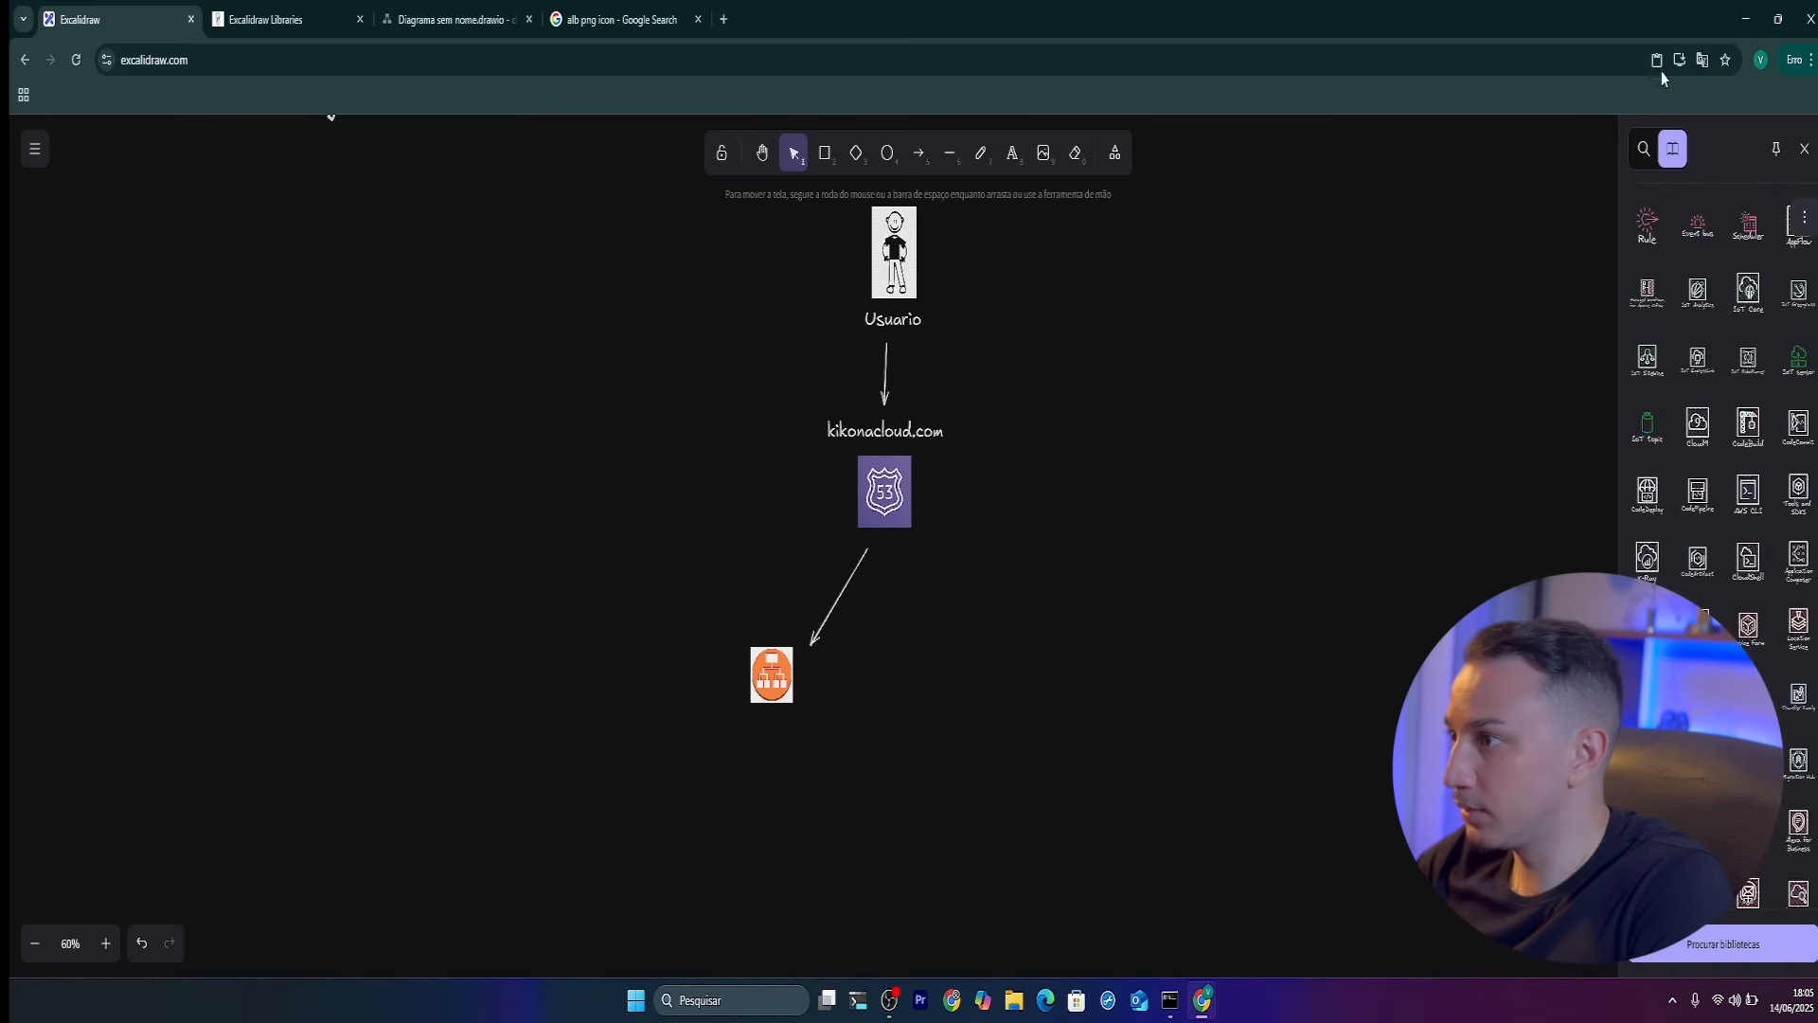
pyautogui.click(1646, 148)
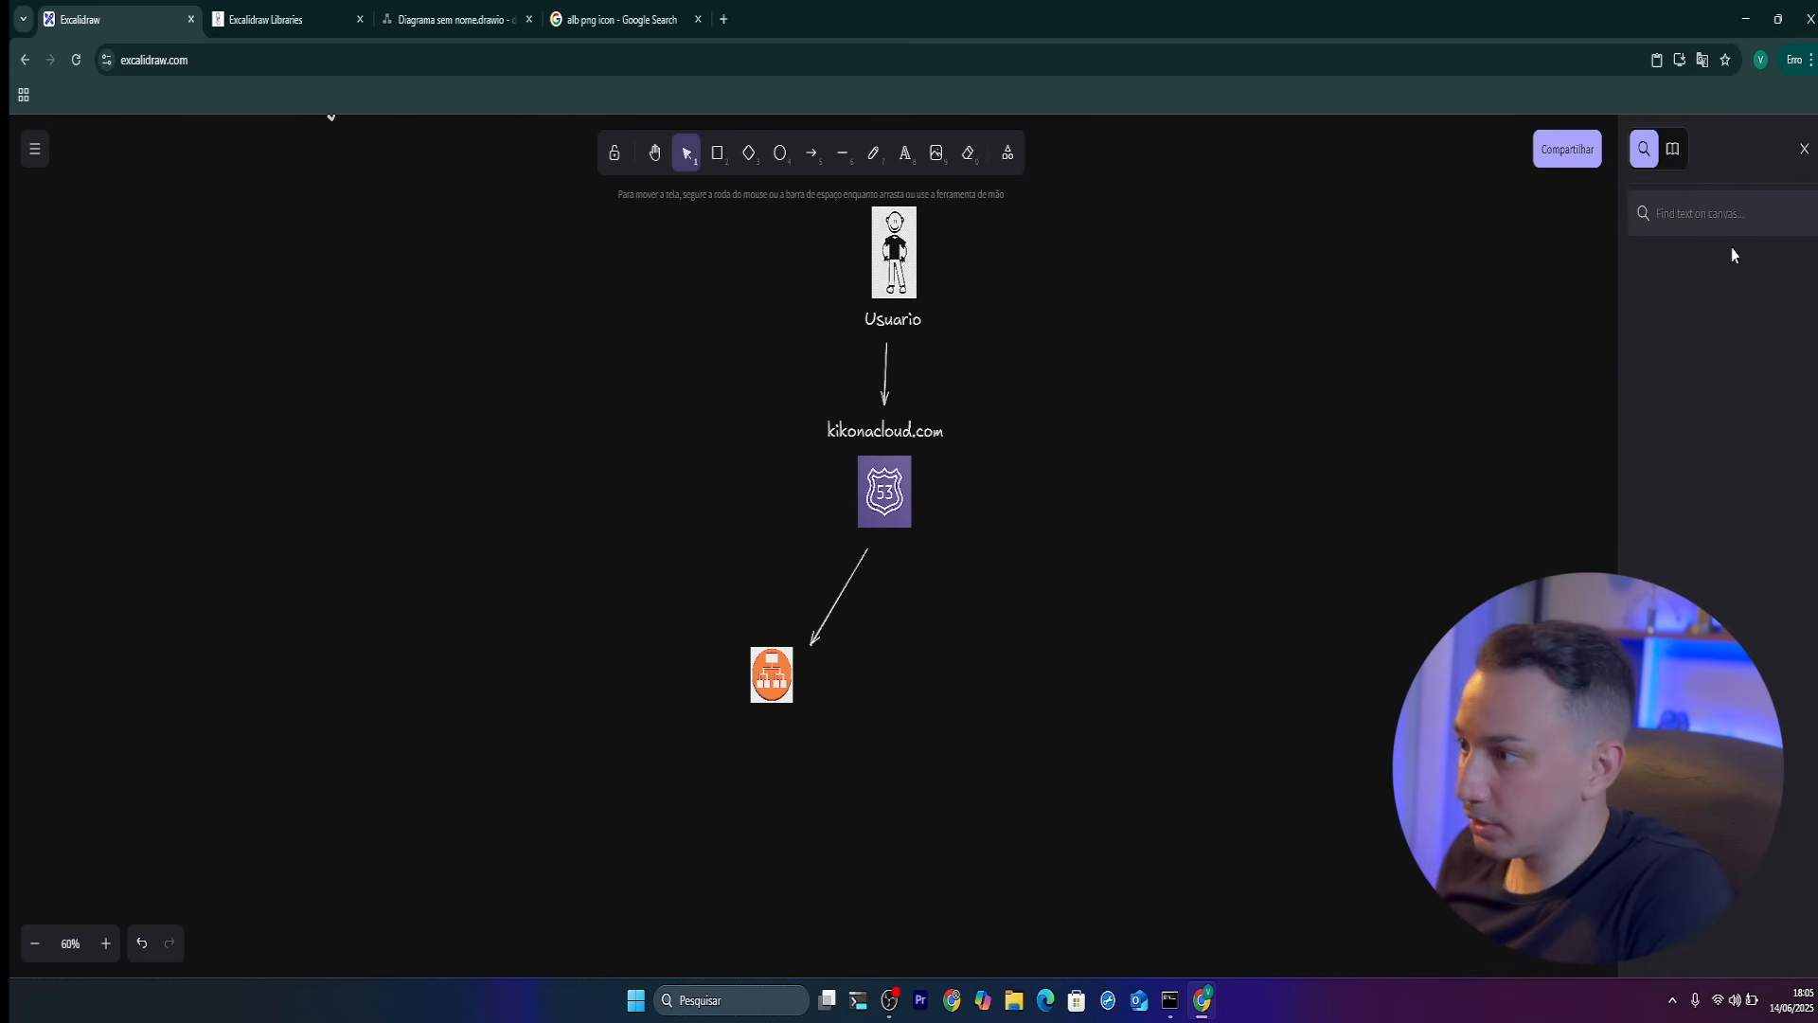
pyautogui.write('alb')
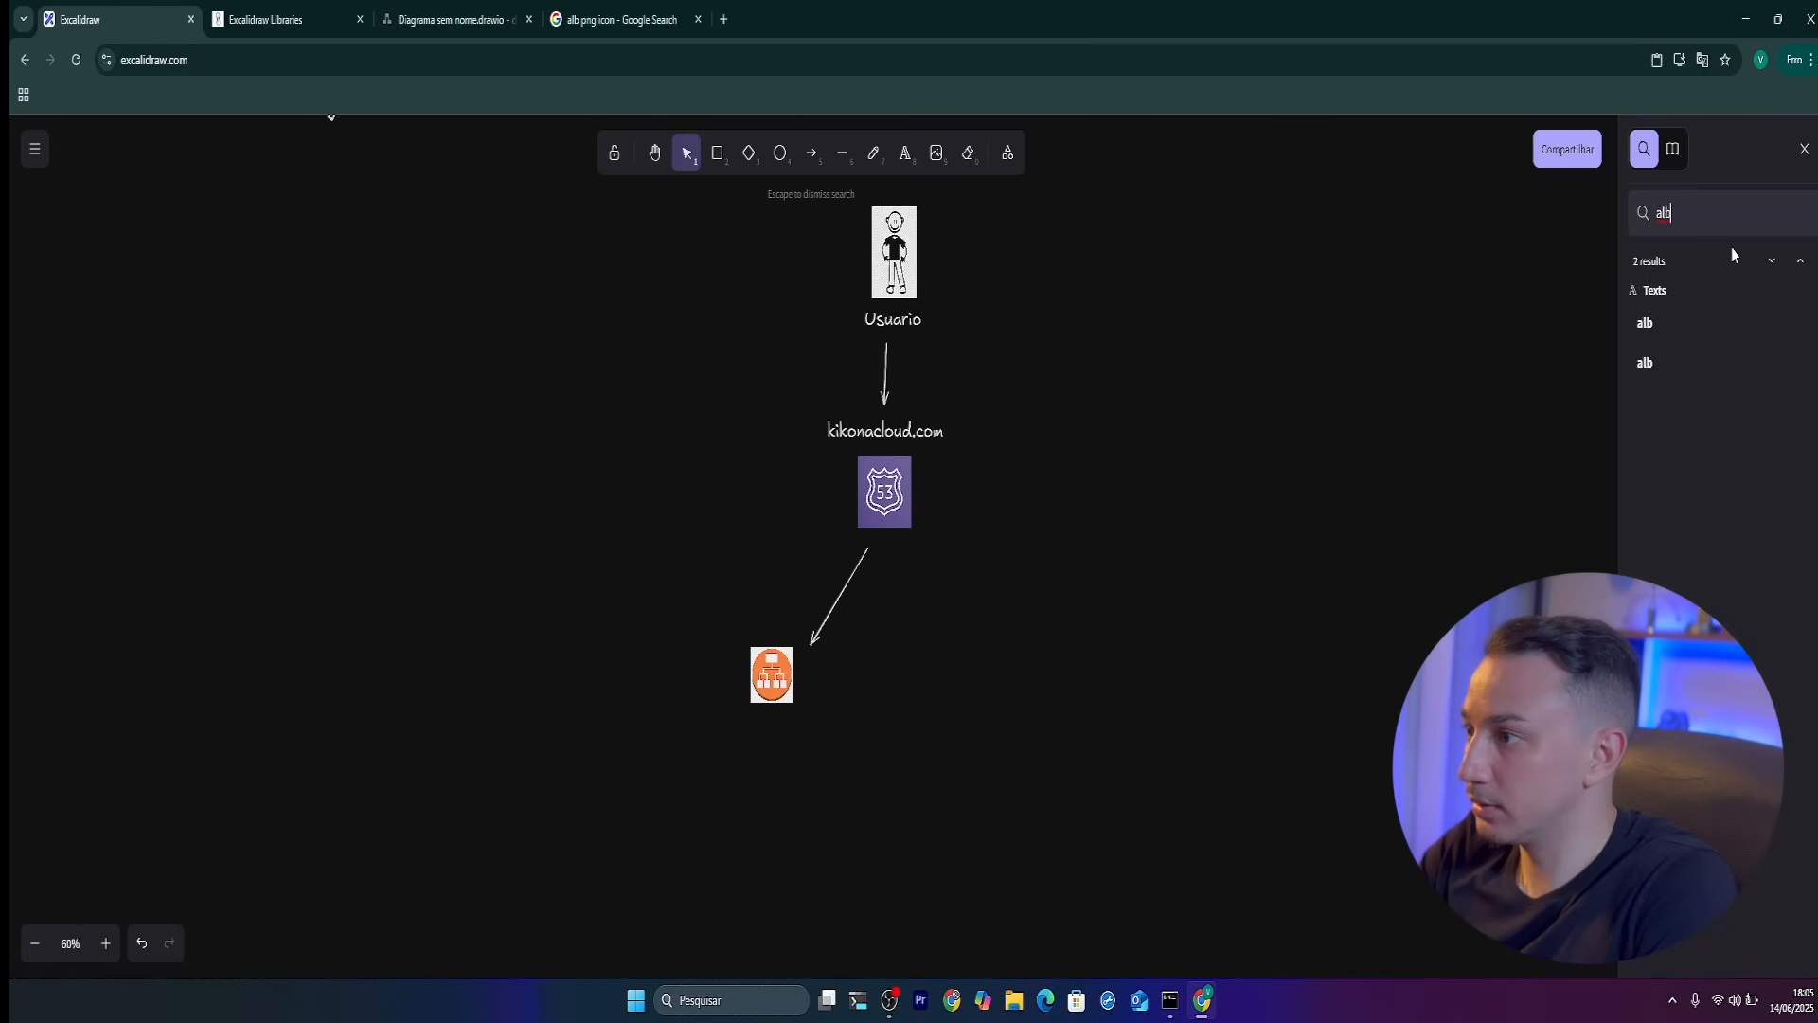
pyautogui.press('BackSpace')
pyautogui.press('BackSpace')
pyautogui.press('BackSpace')
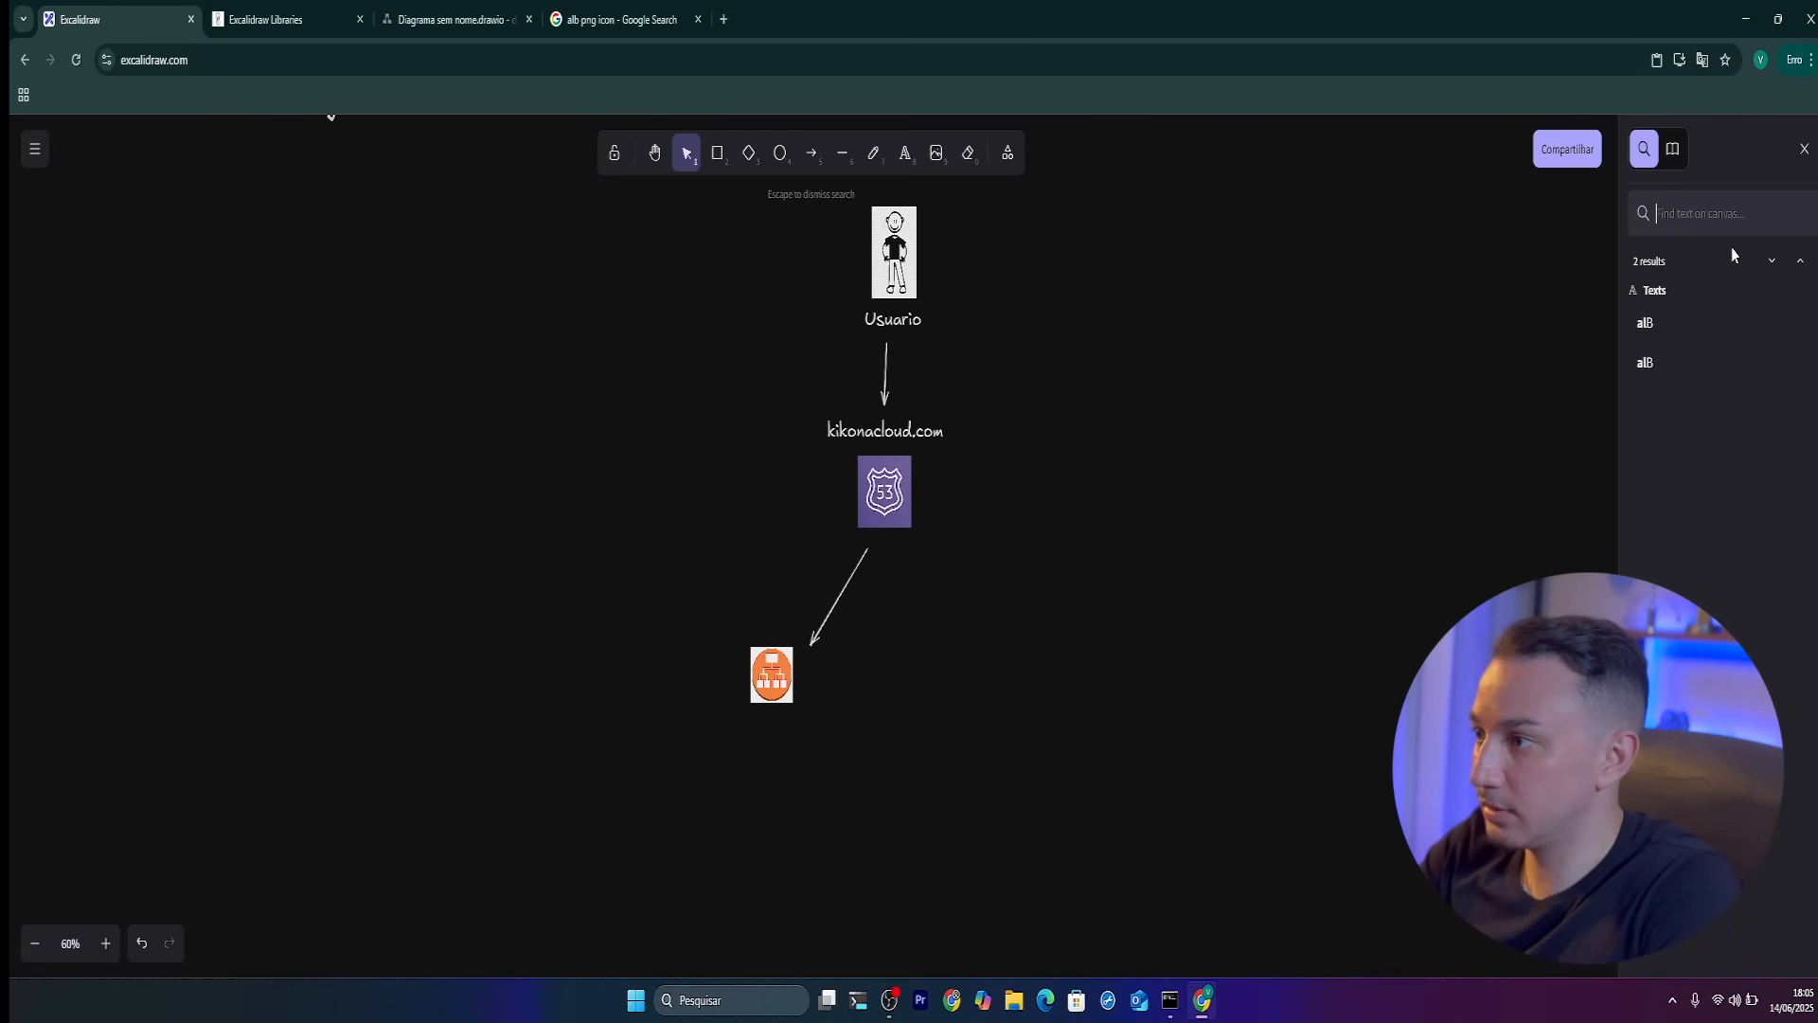
pyautogui.write('application load balancer')
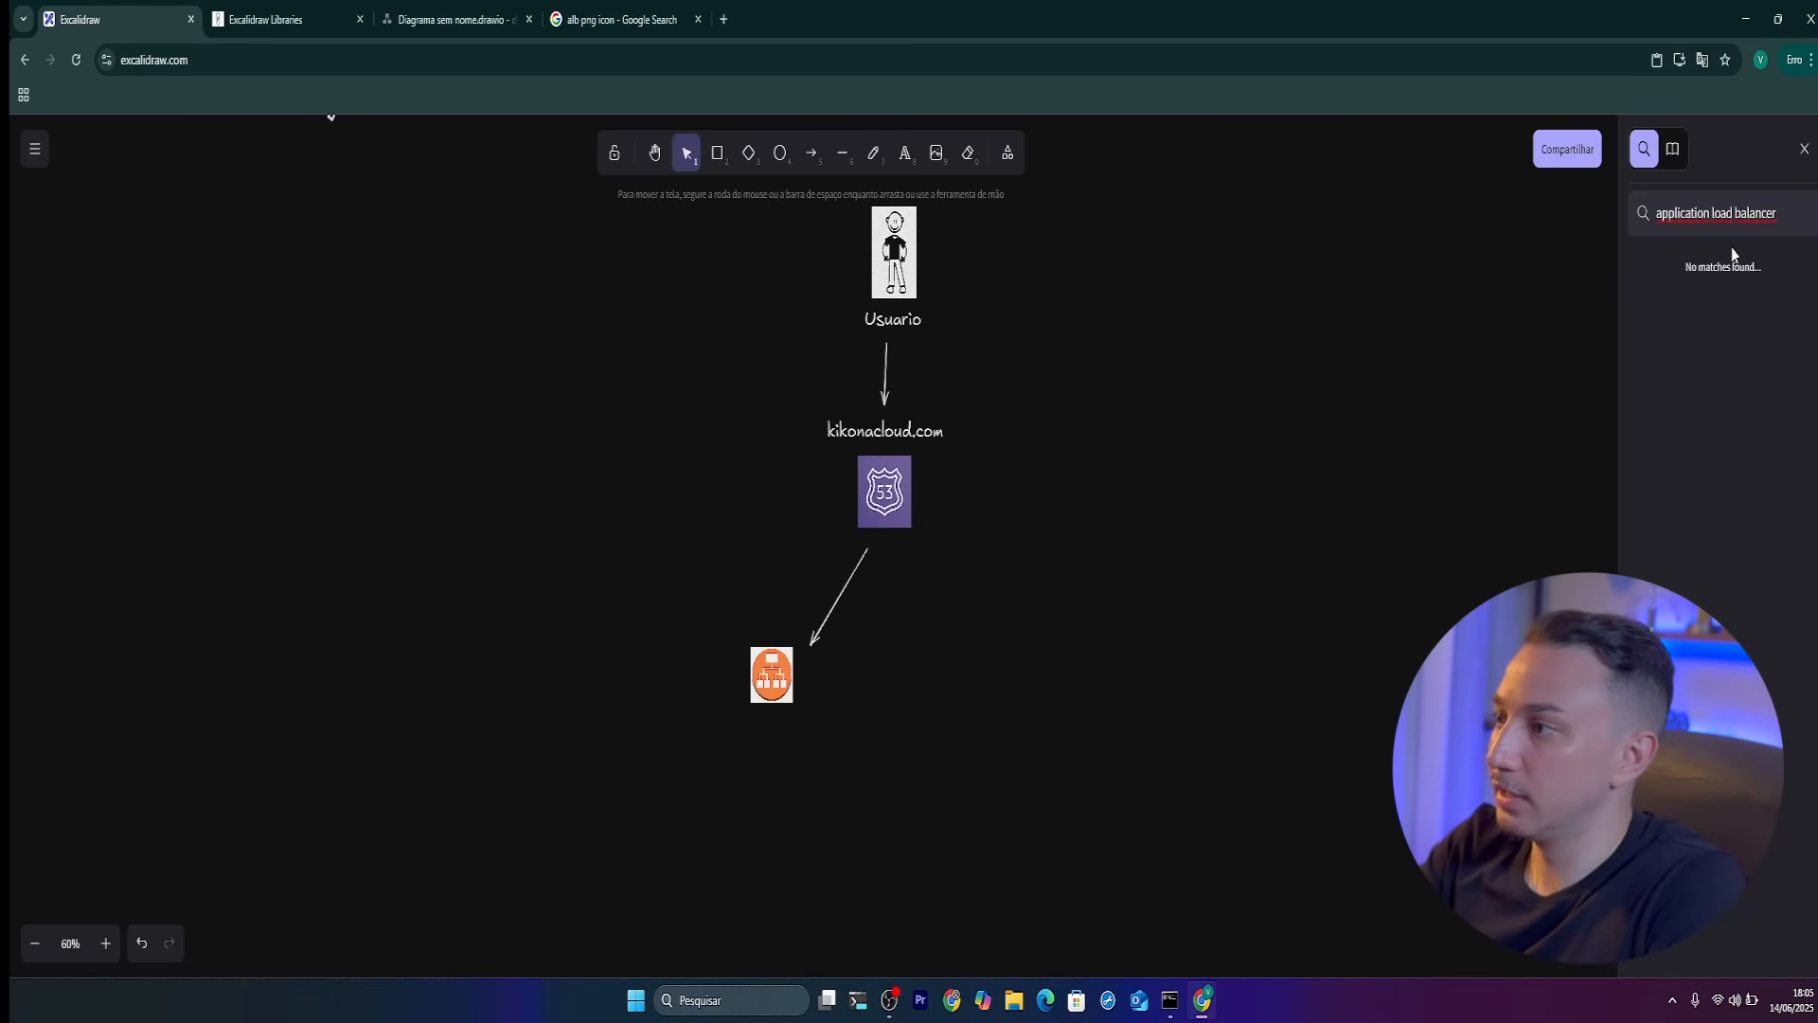
pyautogui.hotkey('ctrl', 'a')
pyautogui.press('BackSpace')
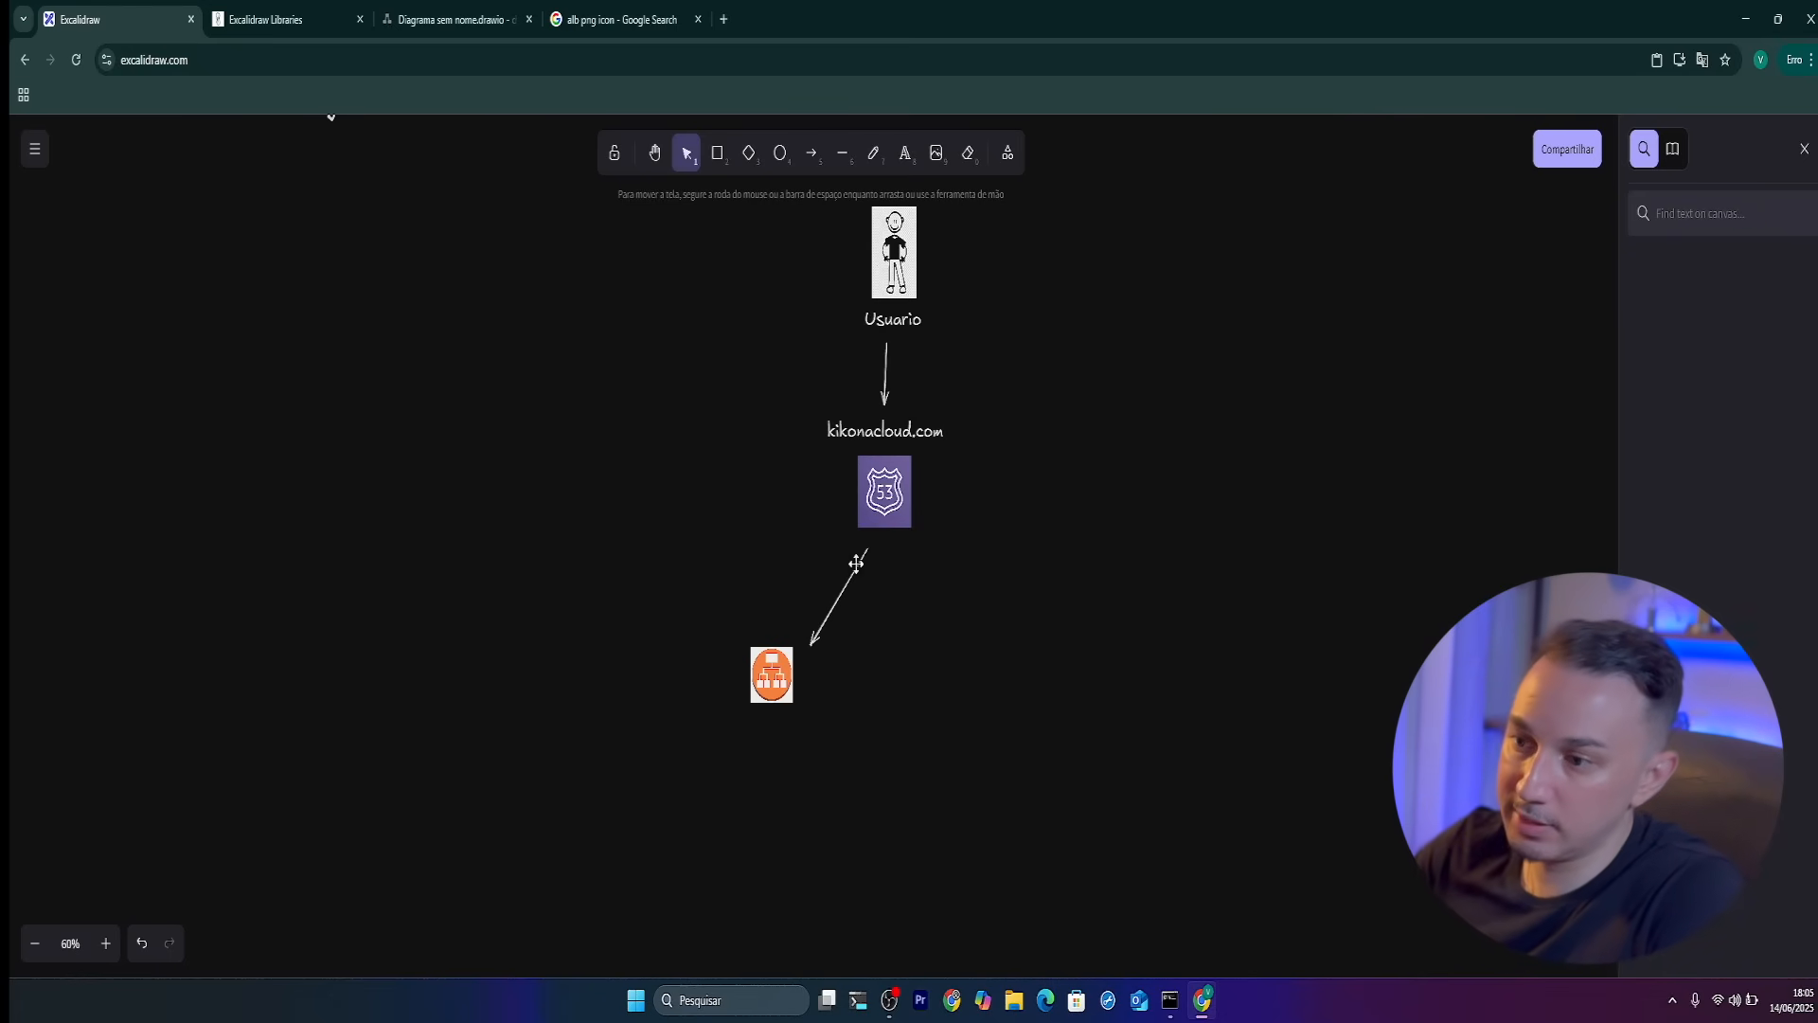
# Add the text "ALB - 443" just below the load balancer icon
pyautogui.doubleClick(752, 675)
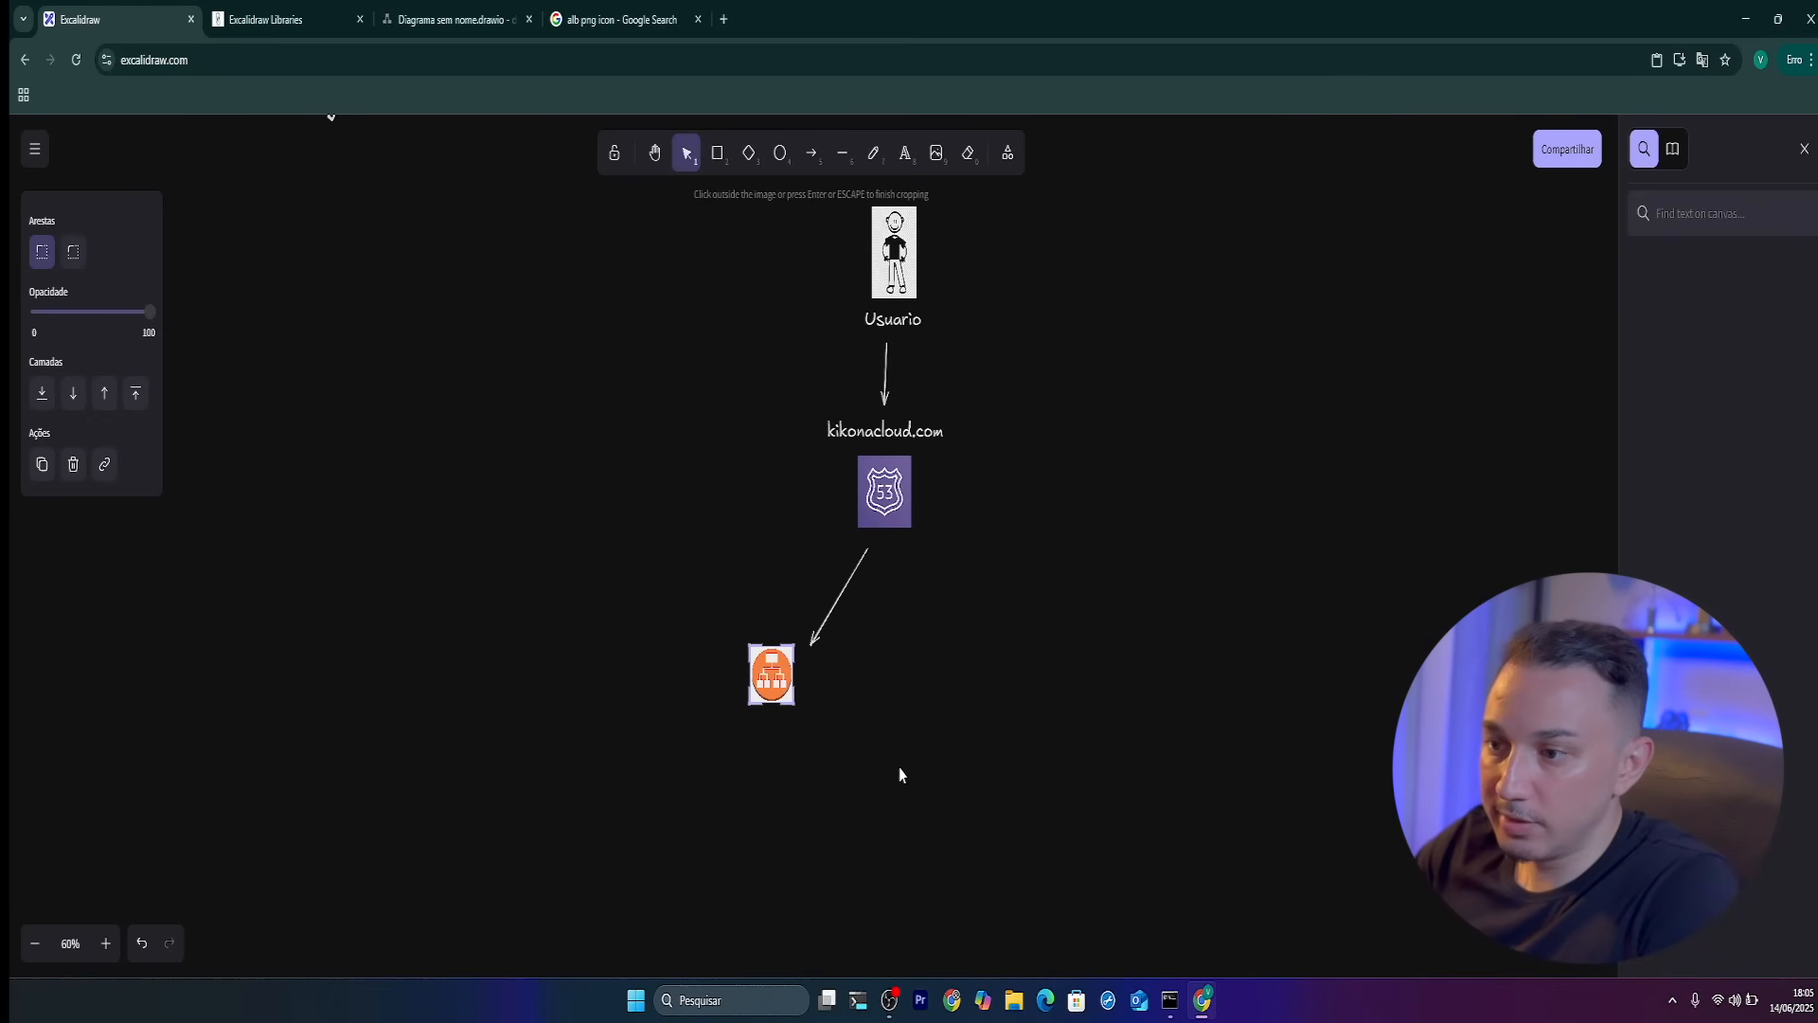
pyautogui.click(905, 152)
pyautogui.click(730, 722)
pyautogui.moveTo(830, 724); pyautogui.dragTo(833, 729)
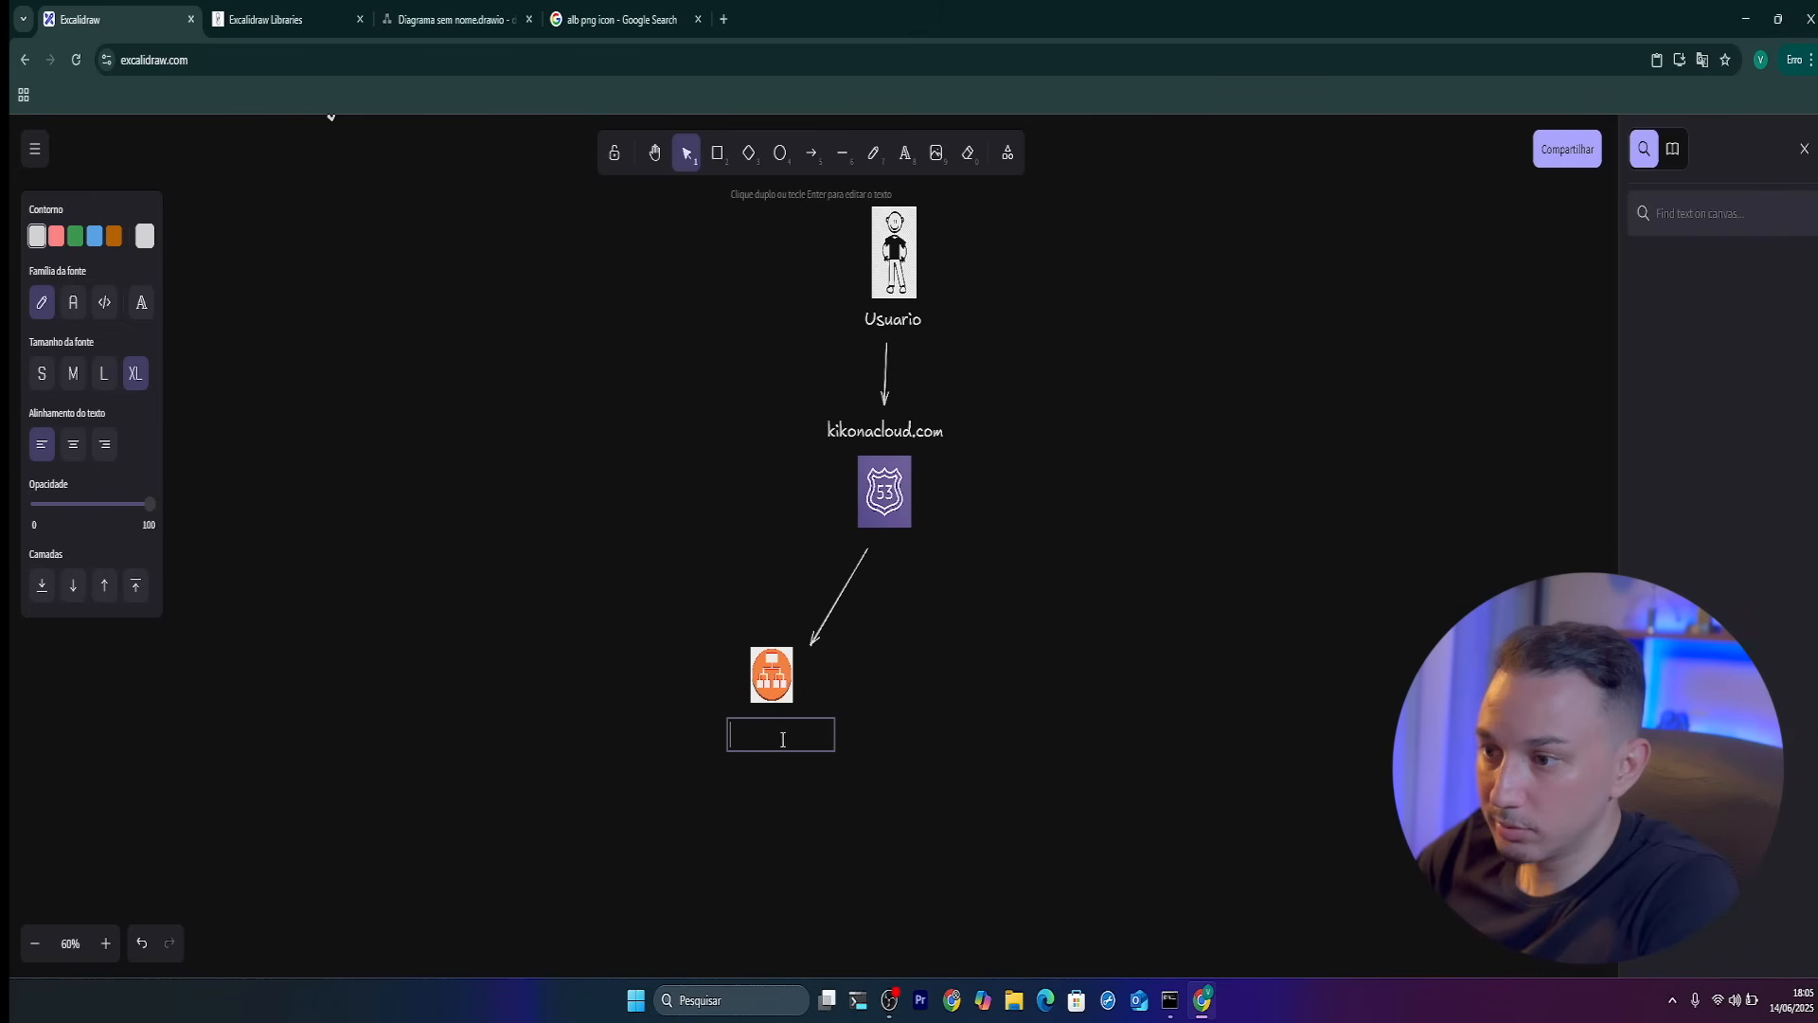
pyautogui.press('capslock')
pyautogui.write('AL')
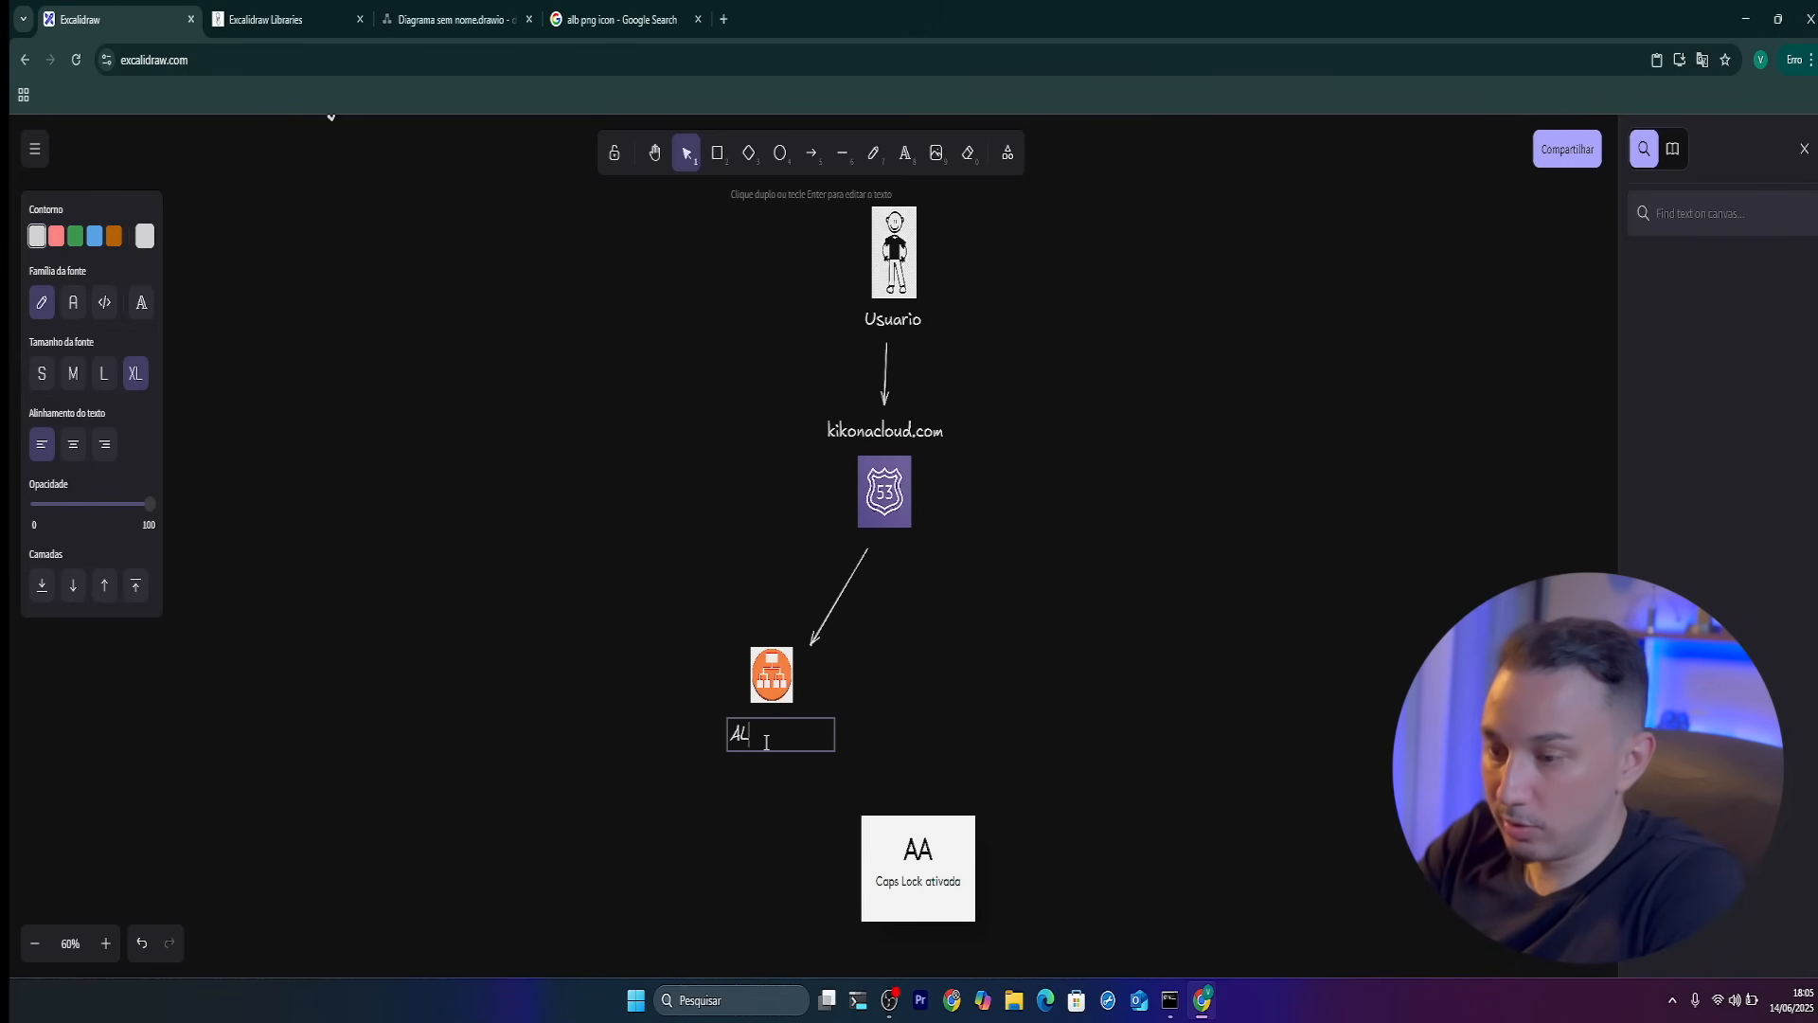
pyautogui.write('B - ')
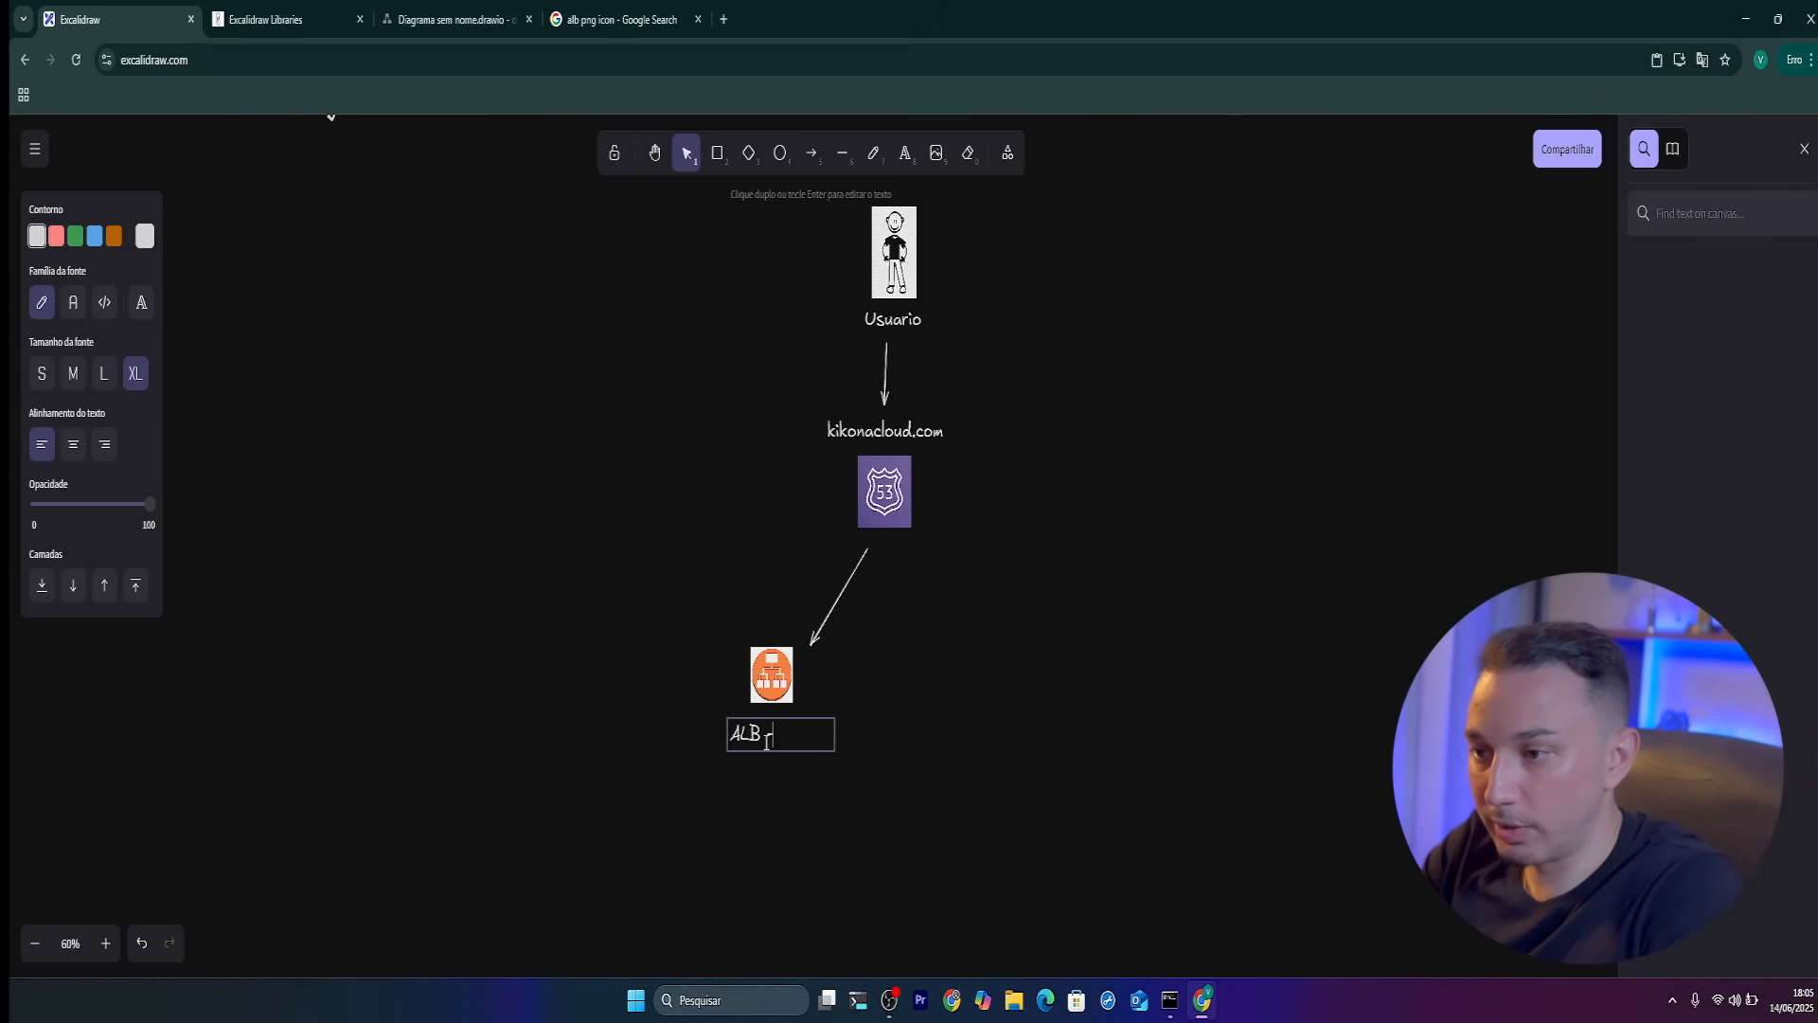
pyautogui.write('443')
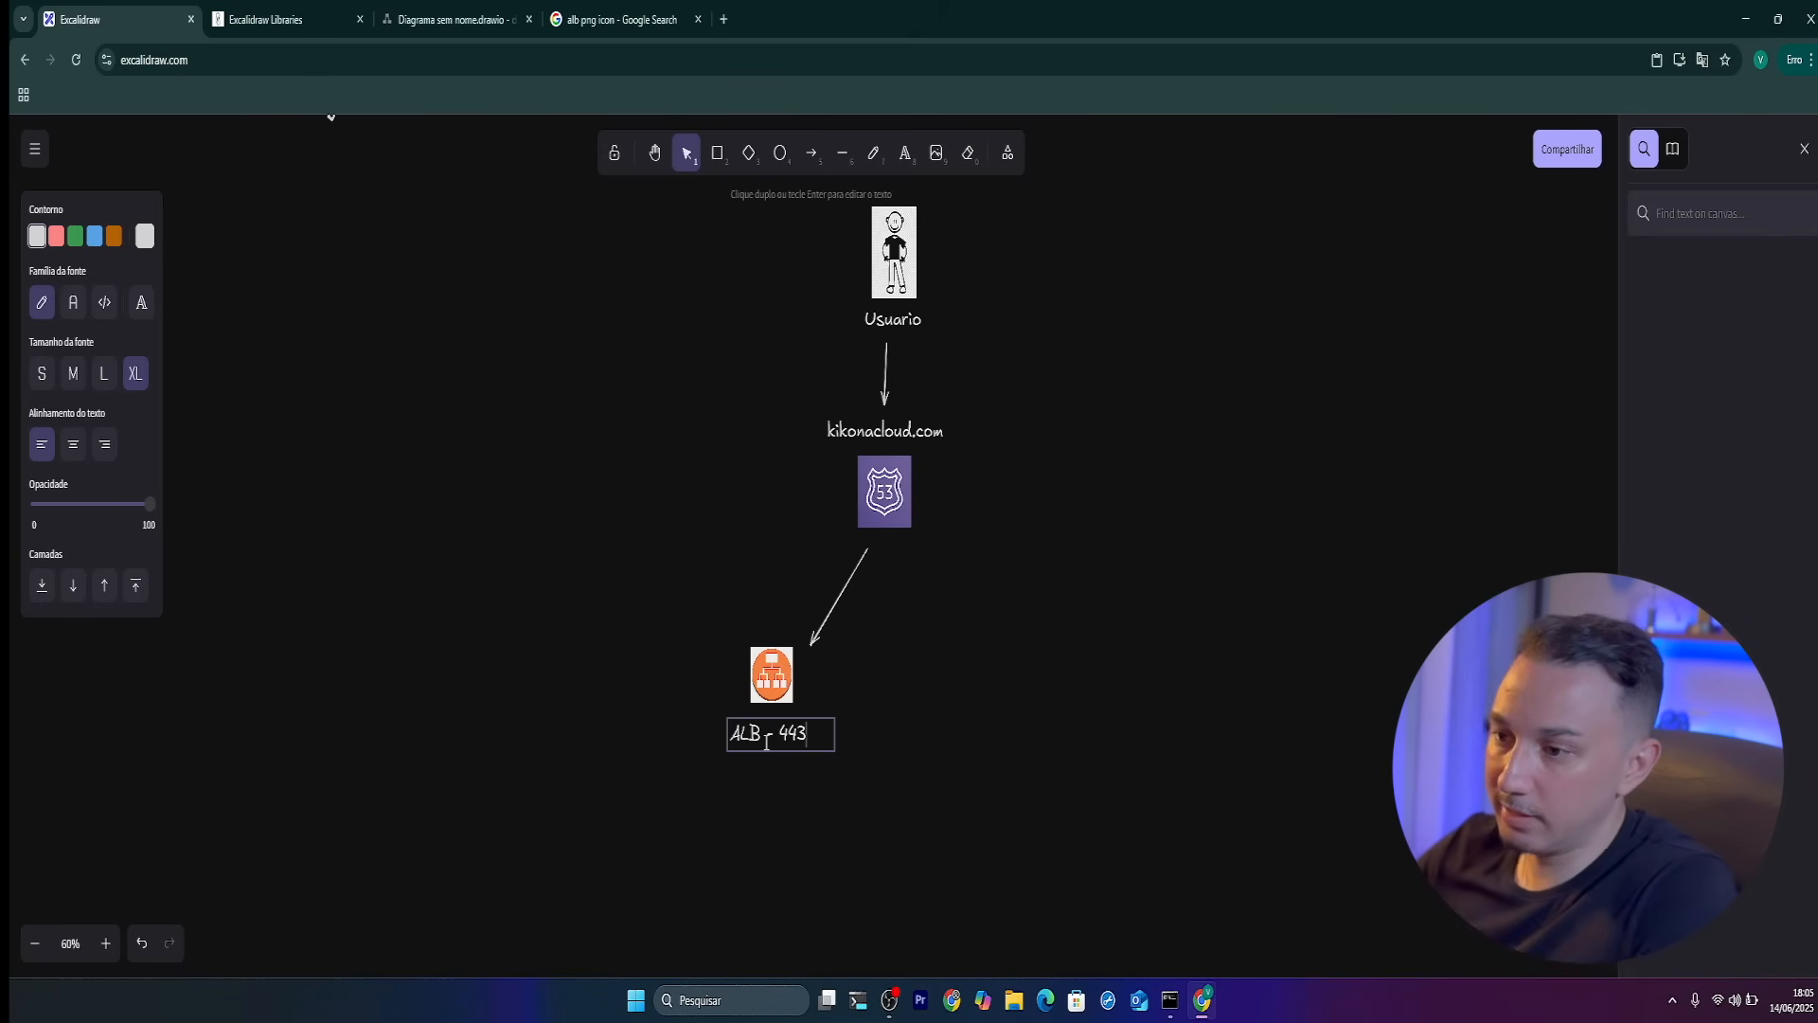
pyautogui.click(866, 777)
# Adjust the positions of the load balancer icon and its ALB - 443 label so the label sits closely beneath the icon
pyautogui.moveTo(793, 743); pyautogui.dragTo(763, 829)
pyautogui.click(880, 744)
pyautogui.moveTo(770, 679)
pyautogui.mouseDown()
pyautogui.moveTo(755, 772)
pyautogui.moveTo(772, 679)
pyautogui.mouseUp()
pyautogui.moveTo(748, 815); pyautogui.dragTo(790, 735)
pyautogui.click(975, 758)
pyautogui.click(983, 759)
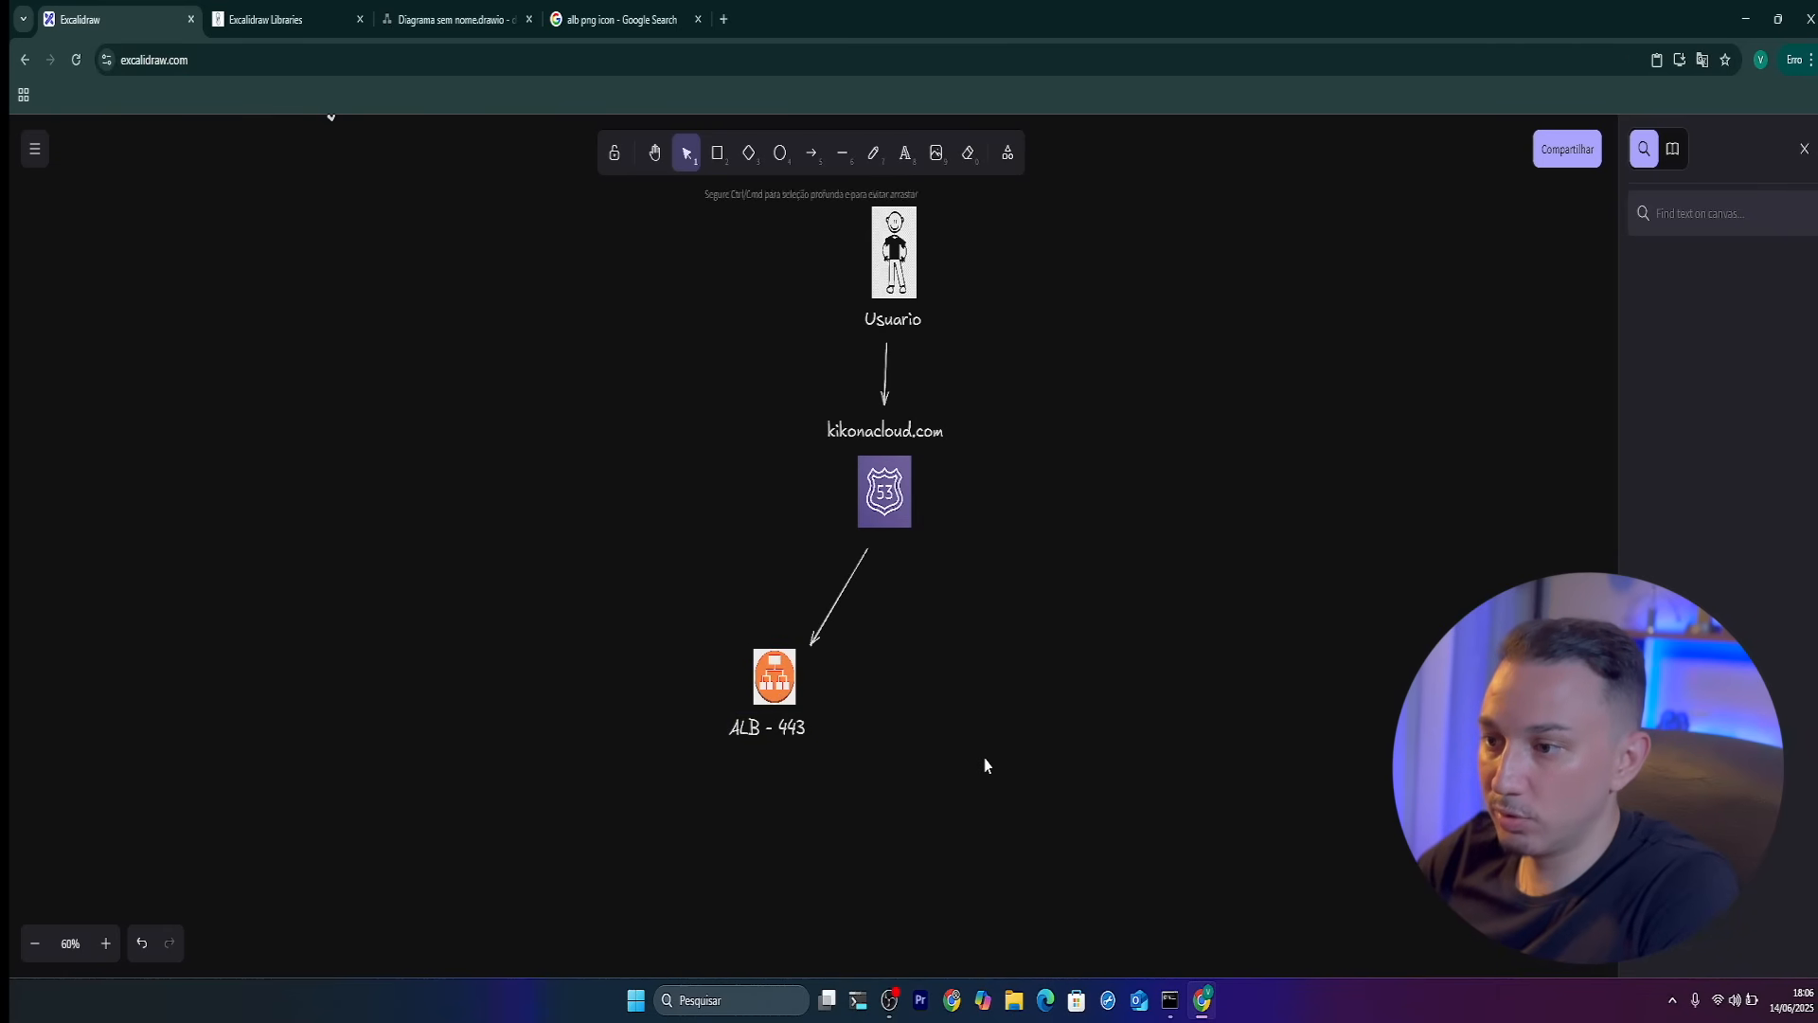
# Search Google Images for "ACM ICON", and refine the query to "aws ACM ICON"
pyautogui.click(617, 26)
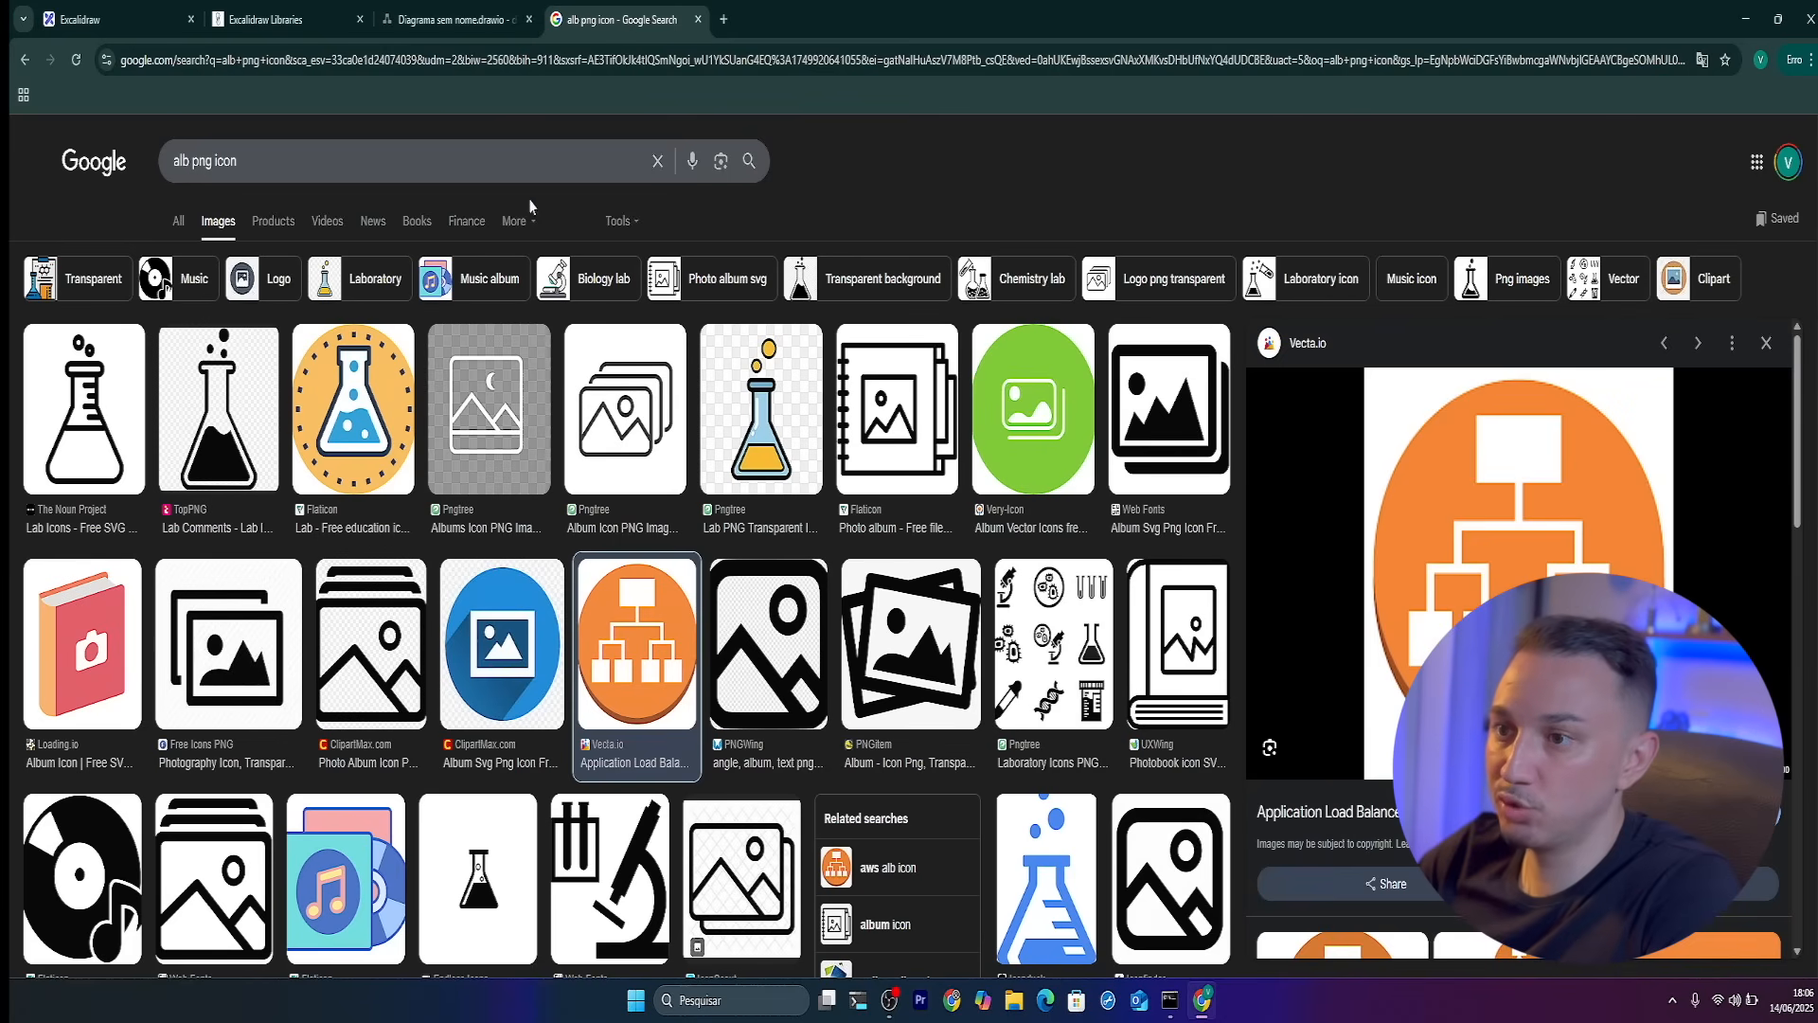
pyautogui.tripleClick(377, 159)
pyautogui.write('ACM I')
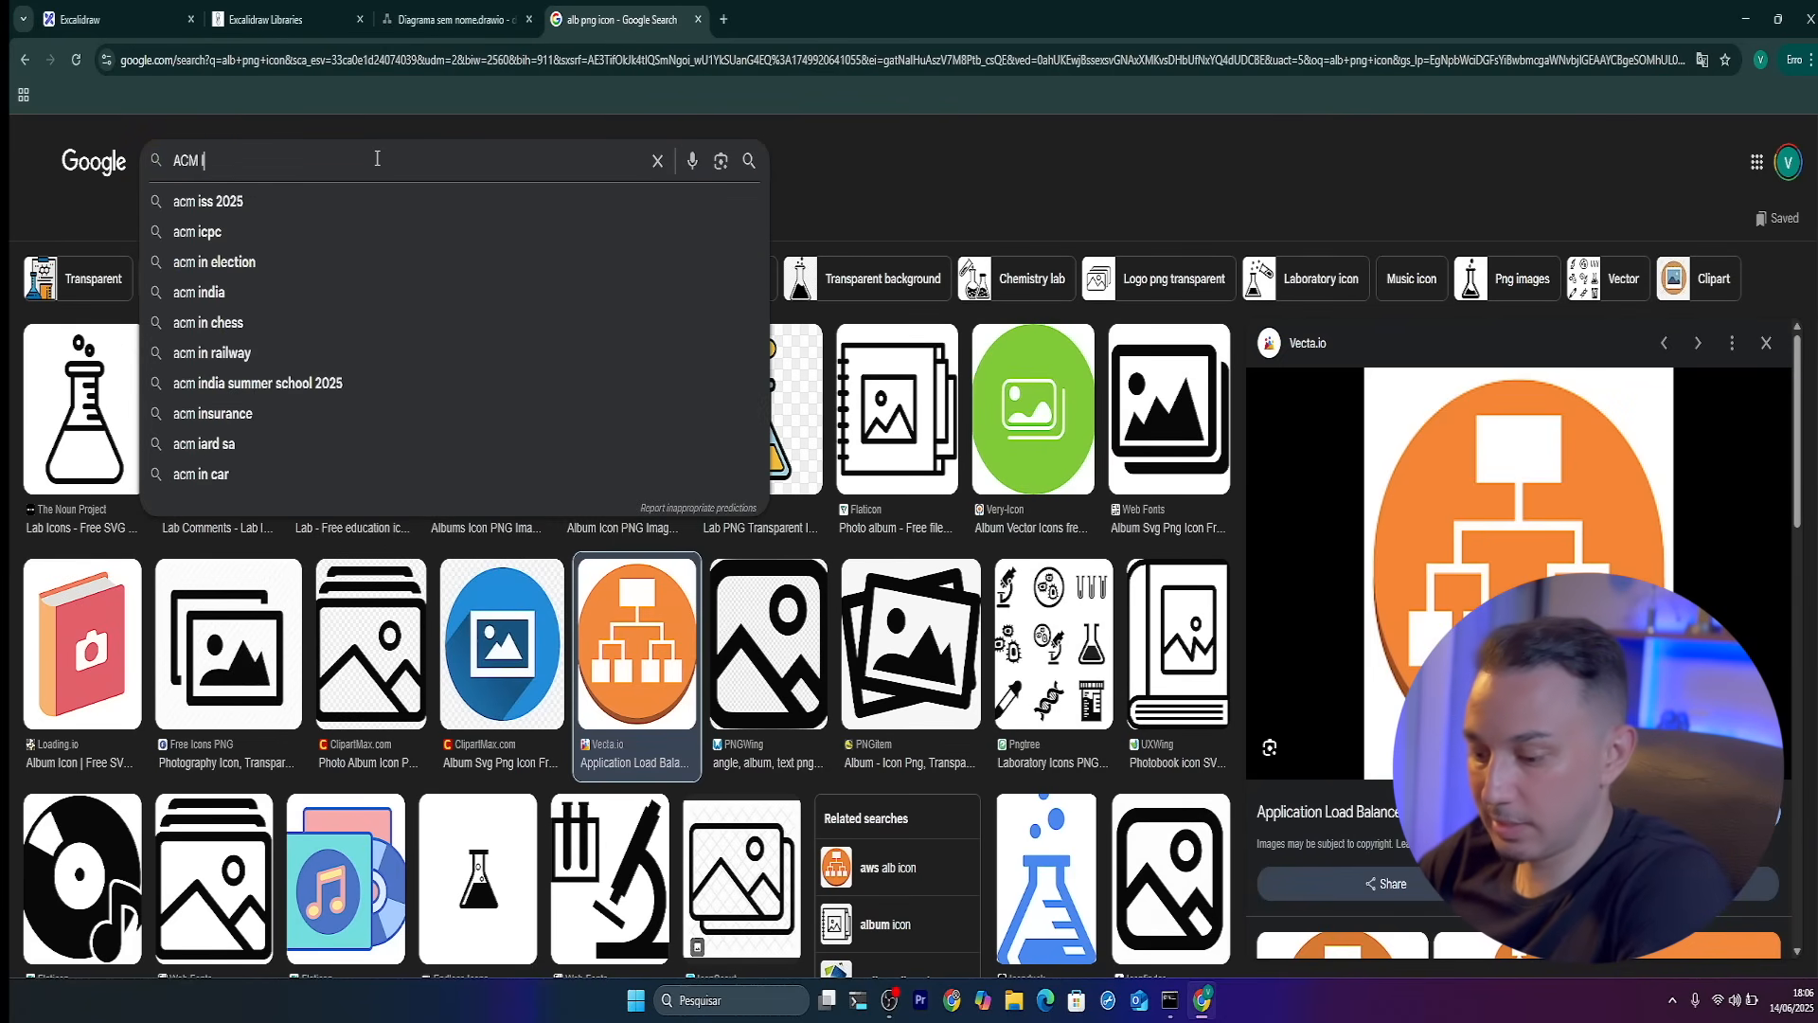
pyautogui.write('CON')
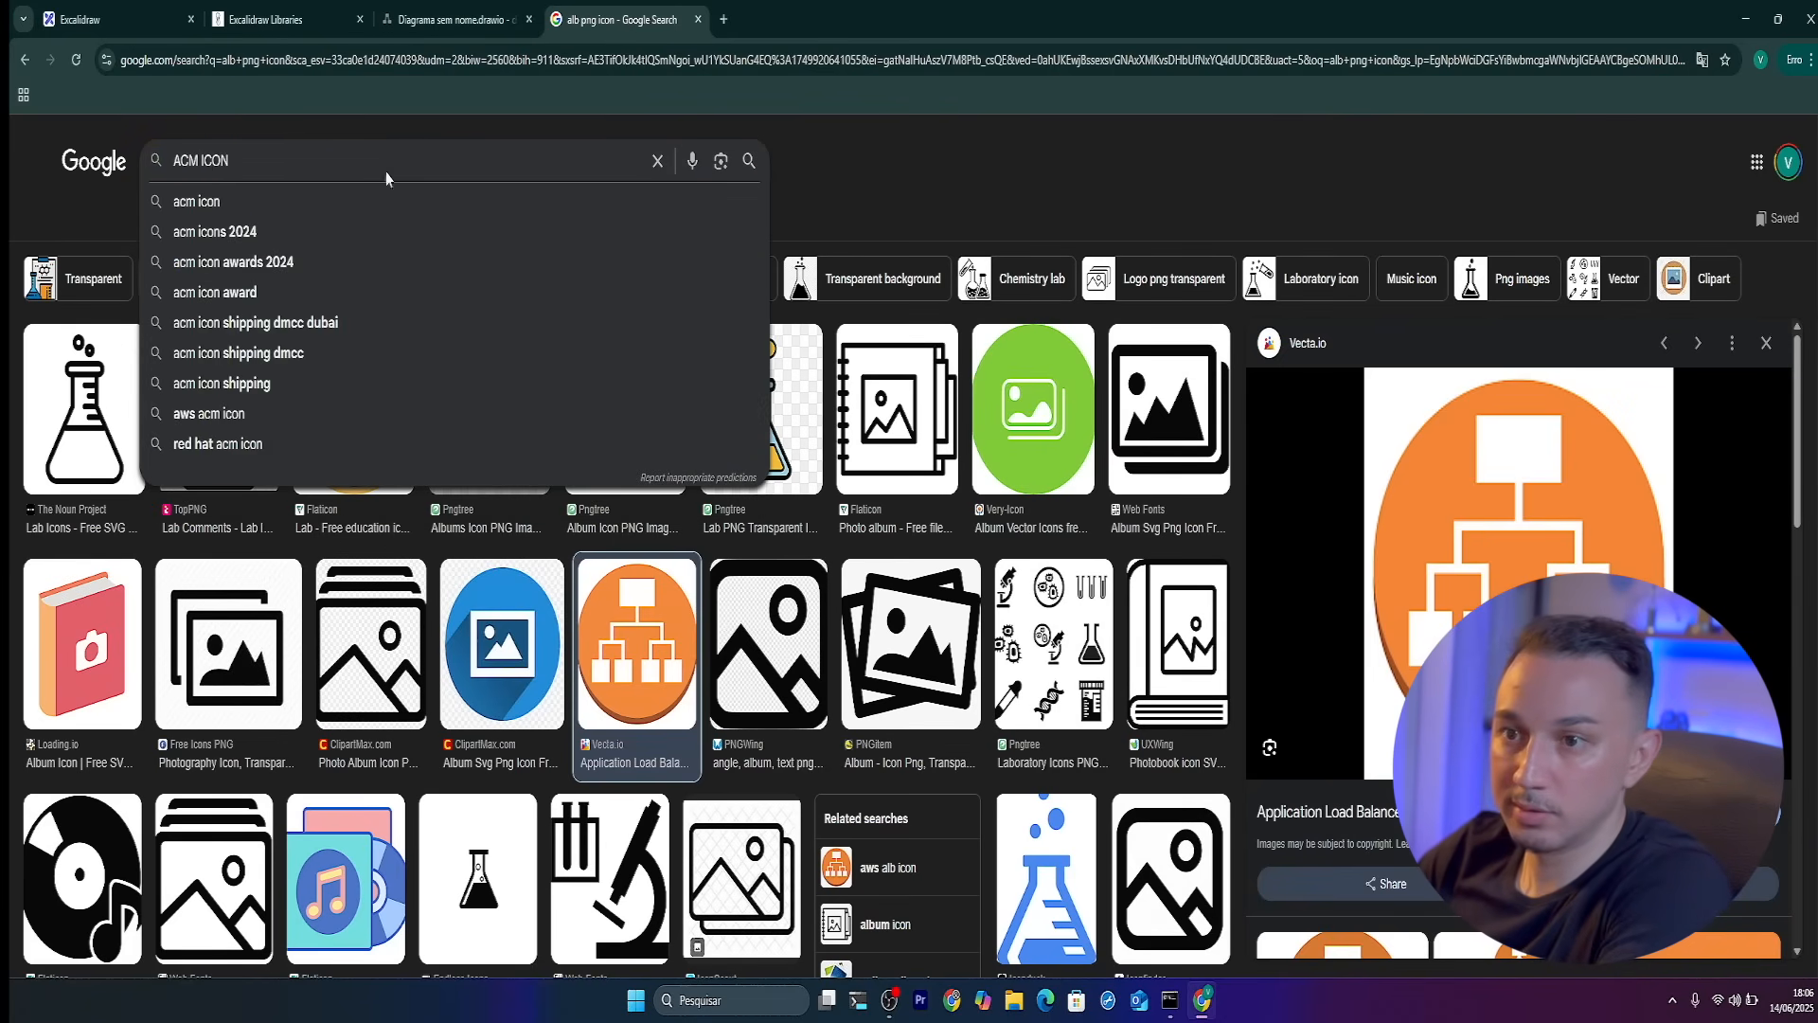
pyautogui.press('Return')
pyautogui.press('capslock')
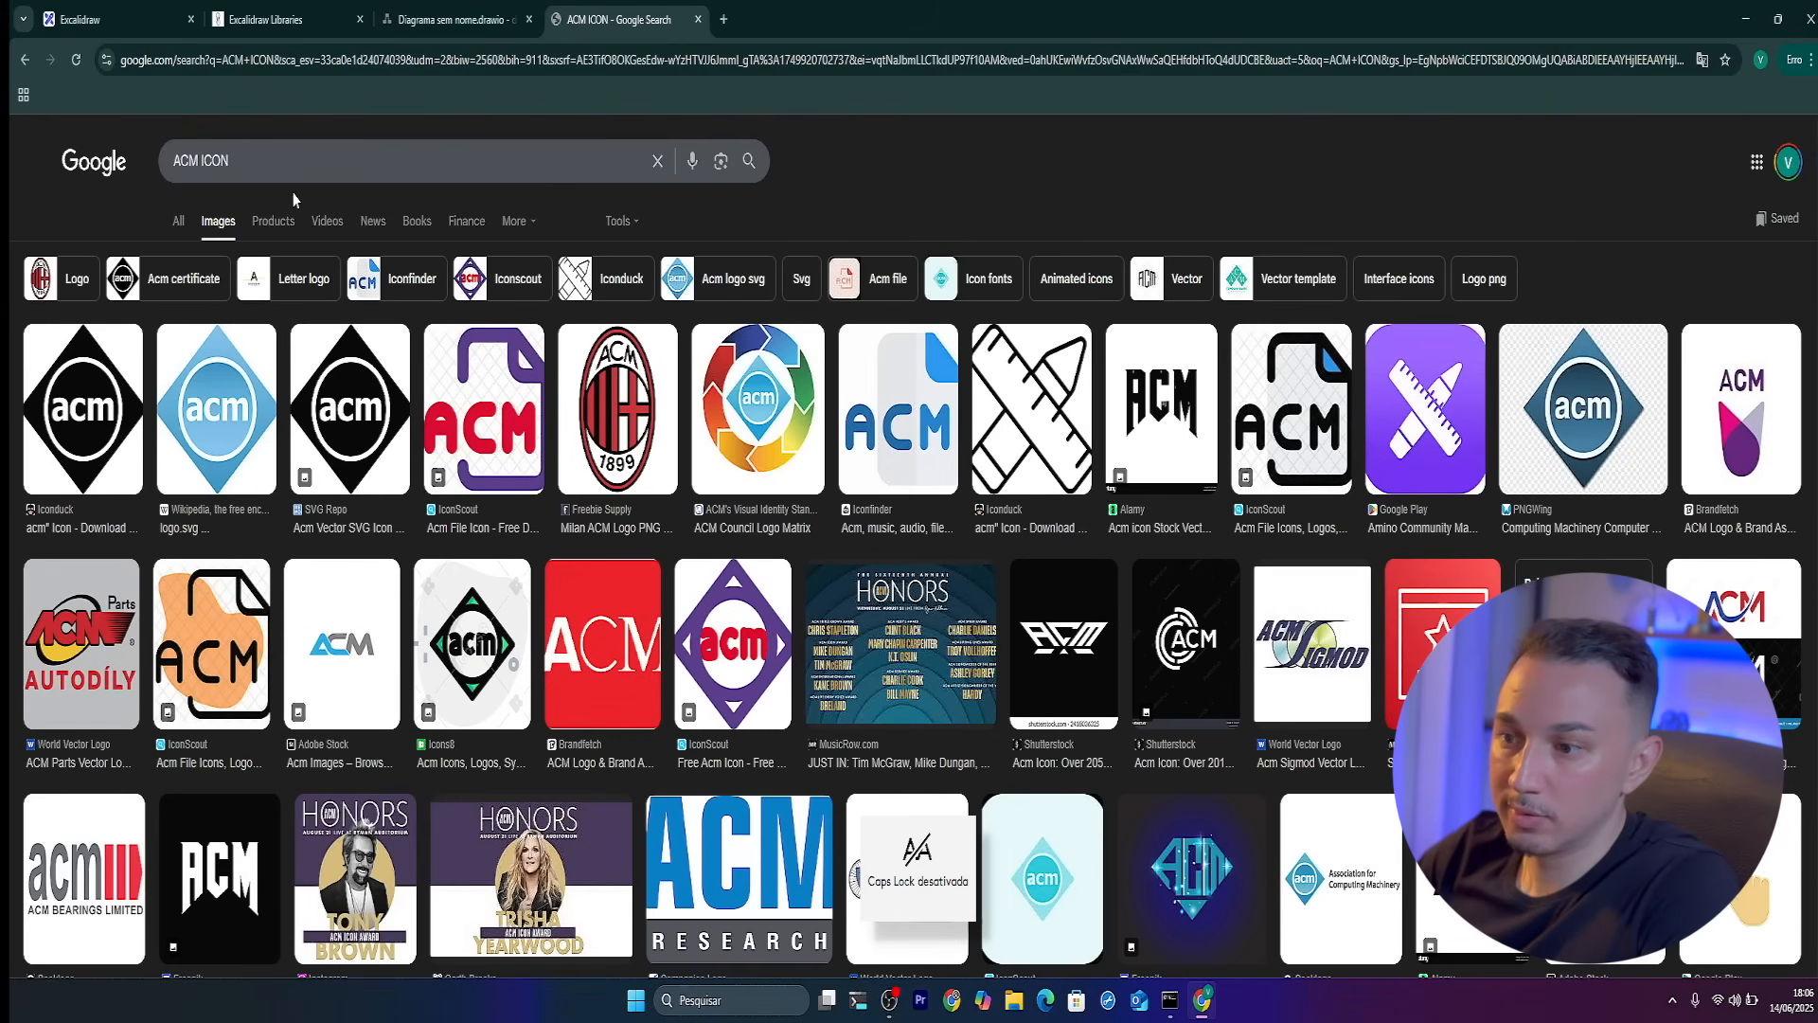
pyautogui.click(176, 163)
pyautogui.write('aws')
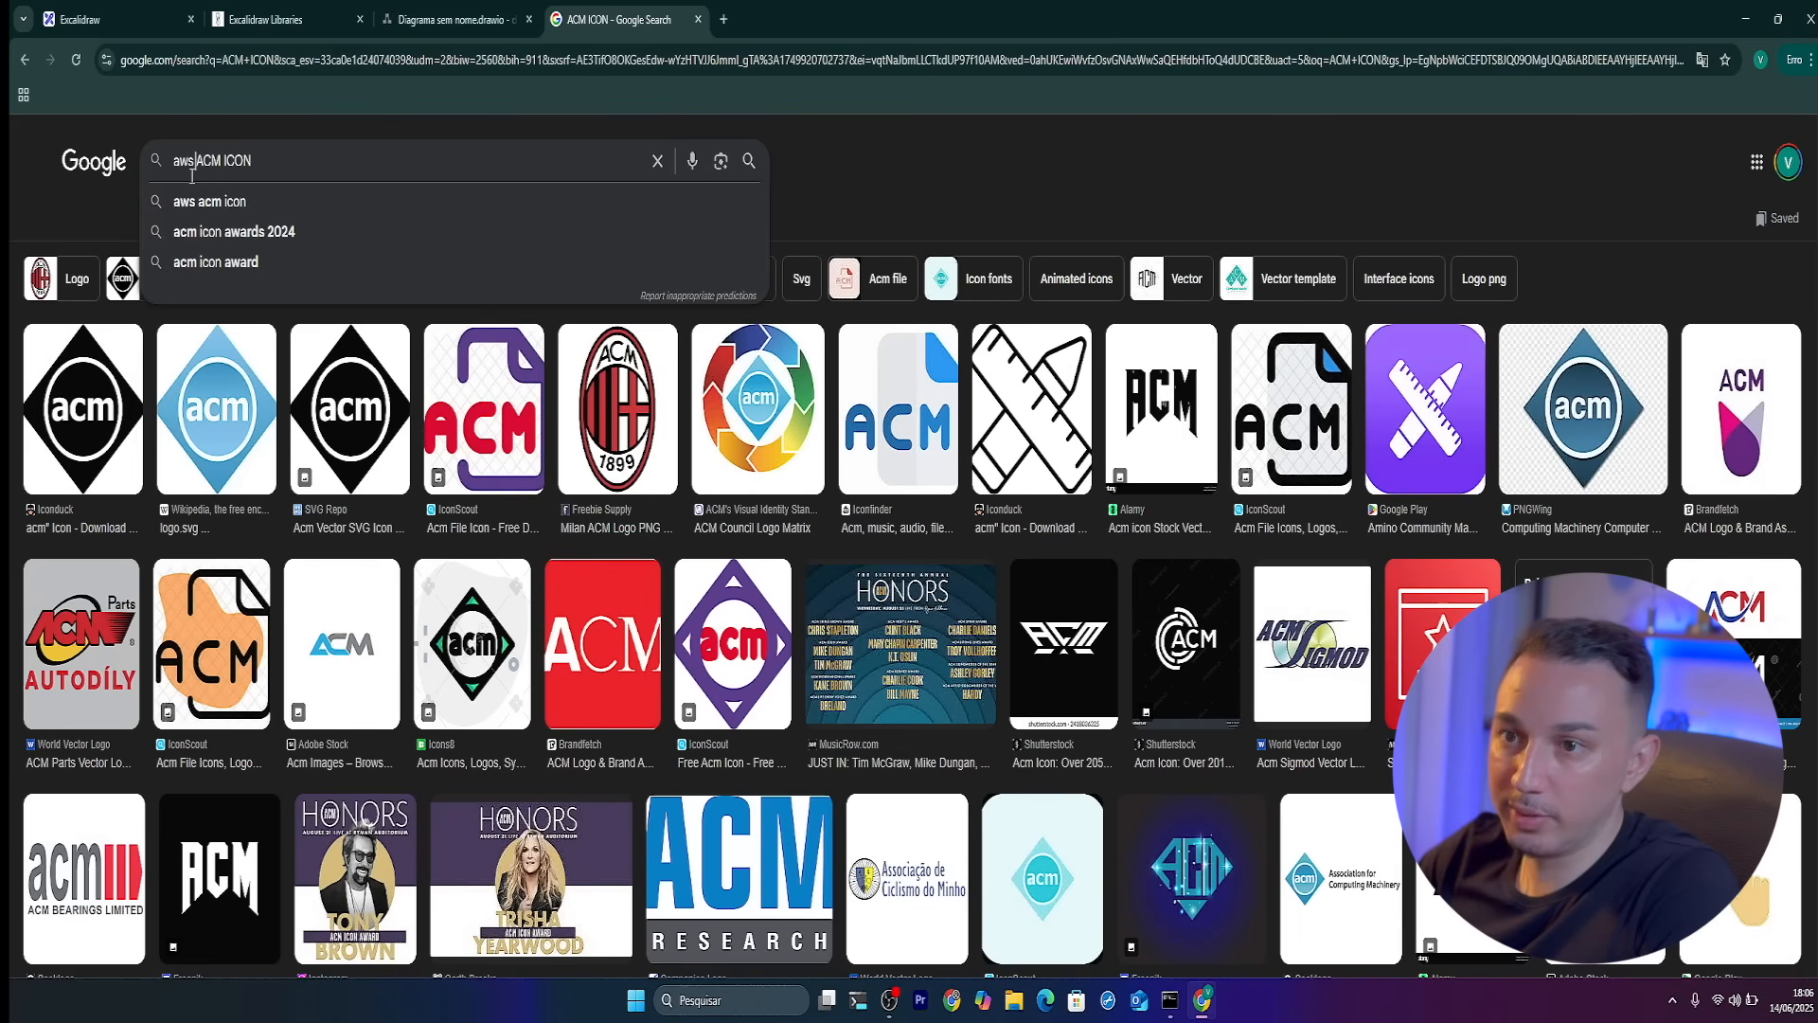
pyautogui.press('Return')
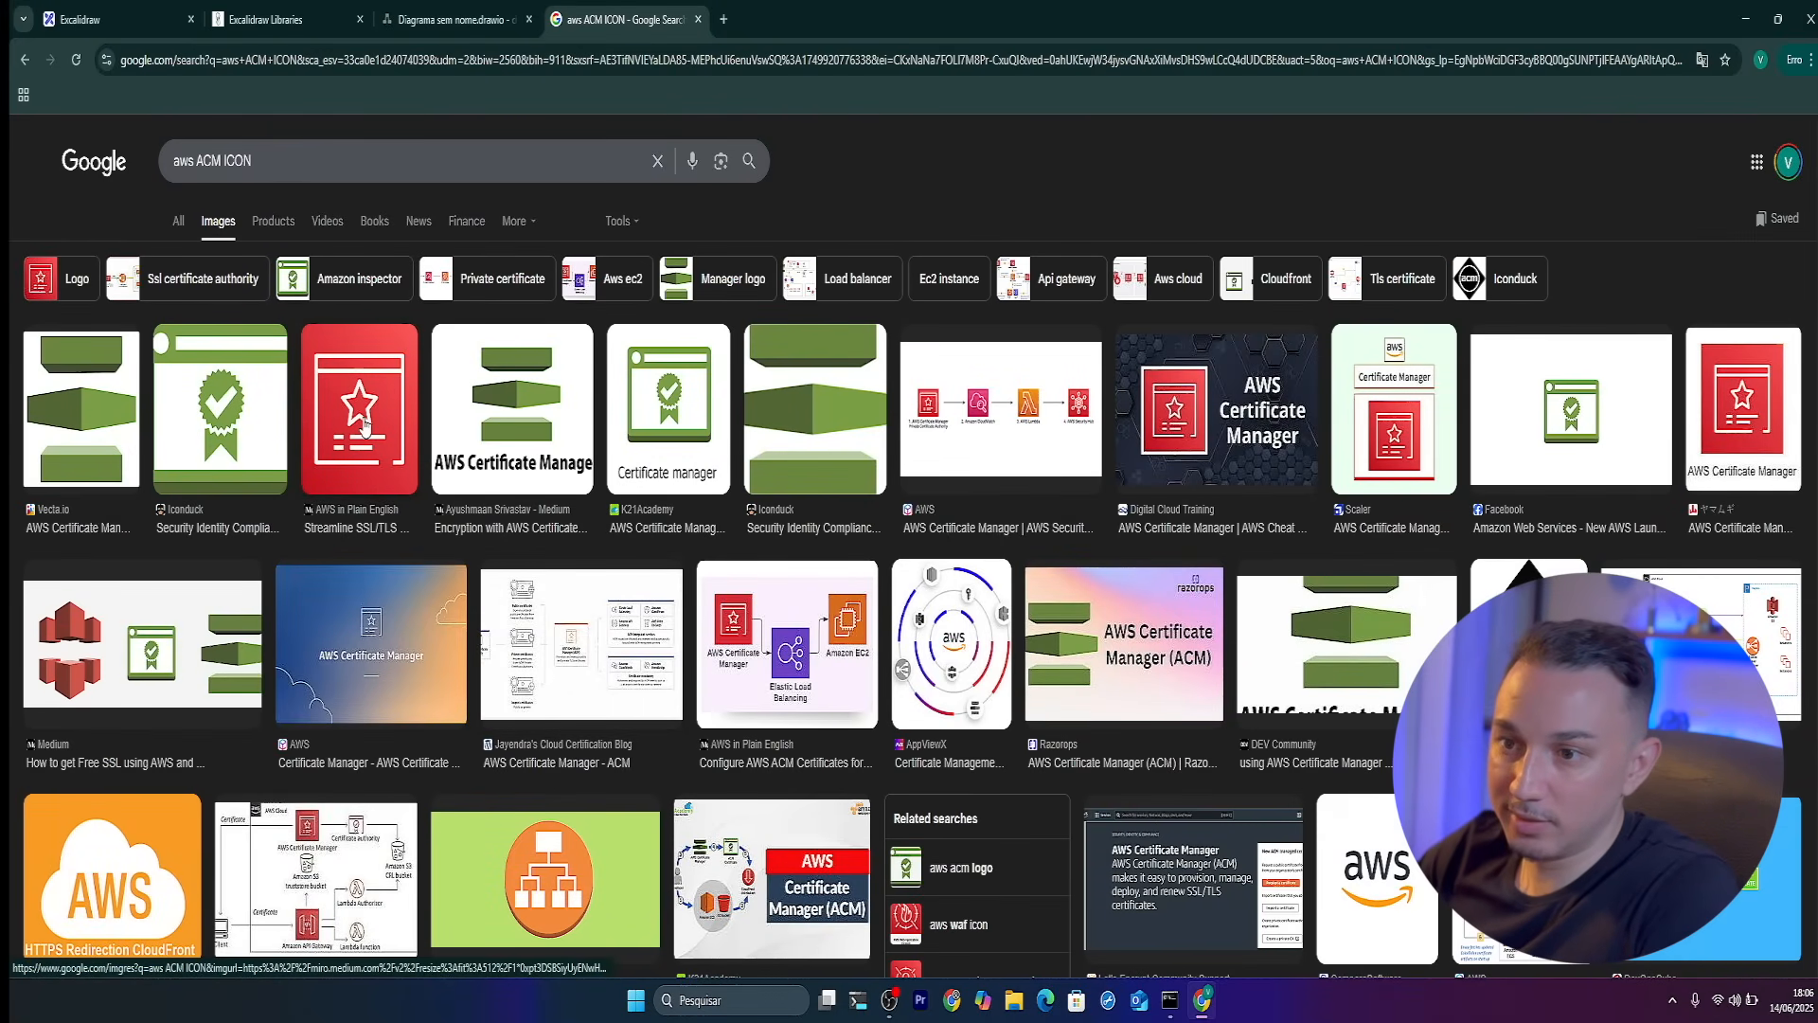
# Open the red AWS Certificate Manager icon with the caption beneath it and copy the image
pyautogui.click(1742, 407)
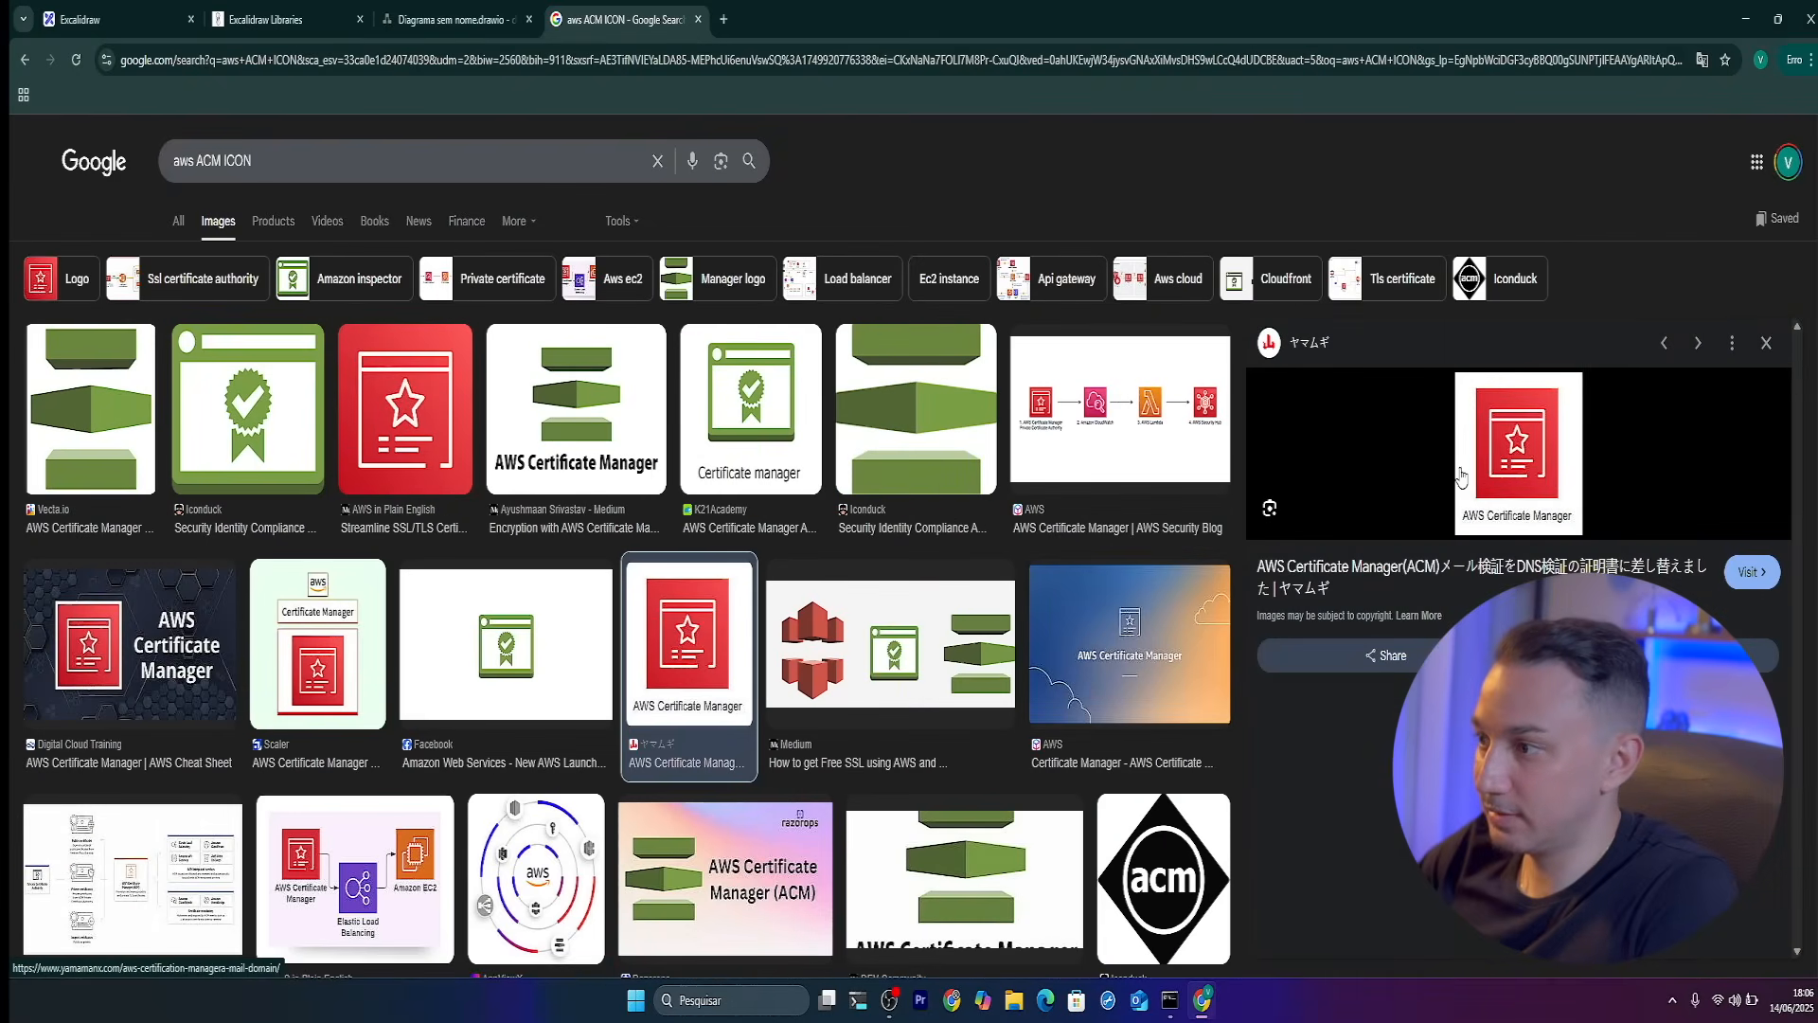
pyautogui.rightClick(1507, 450)
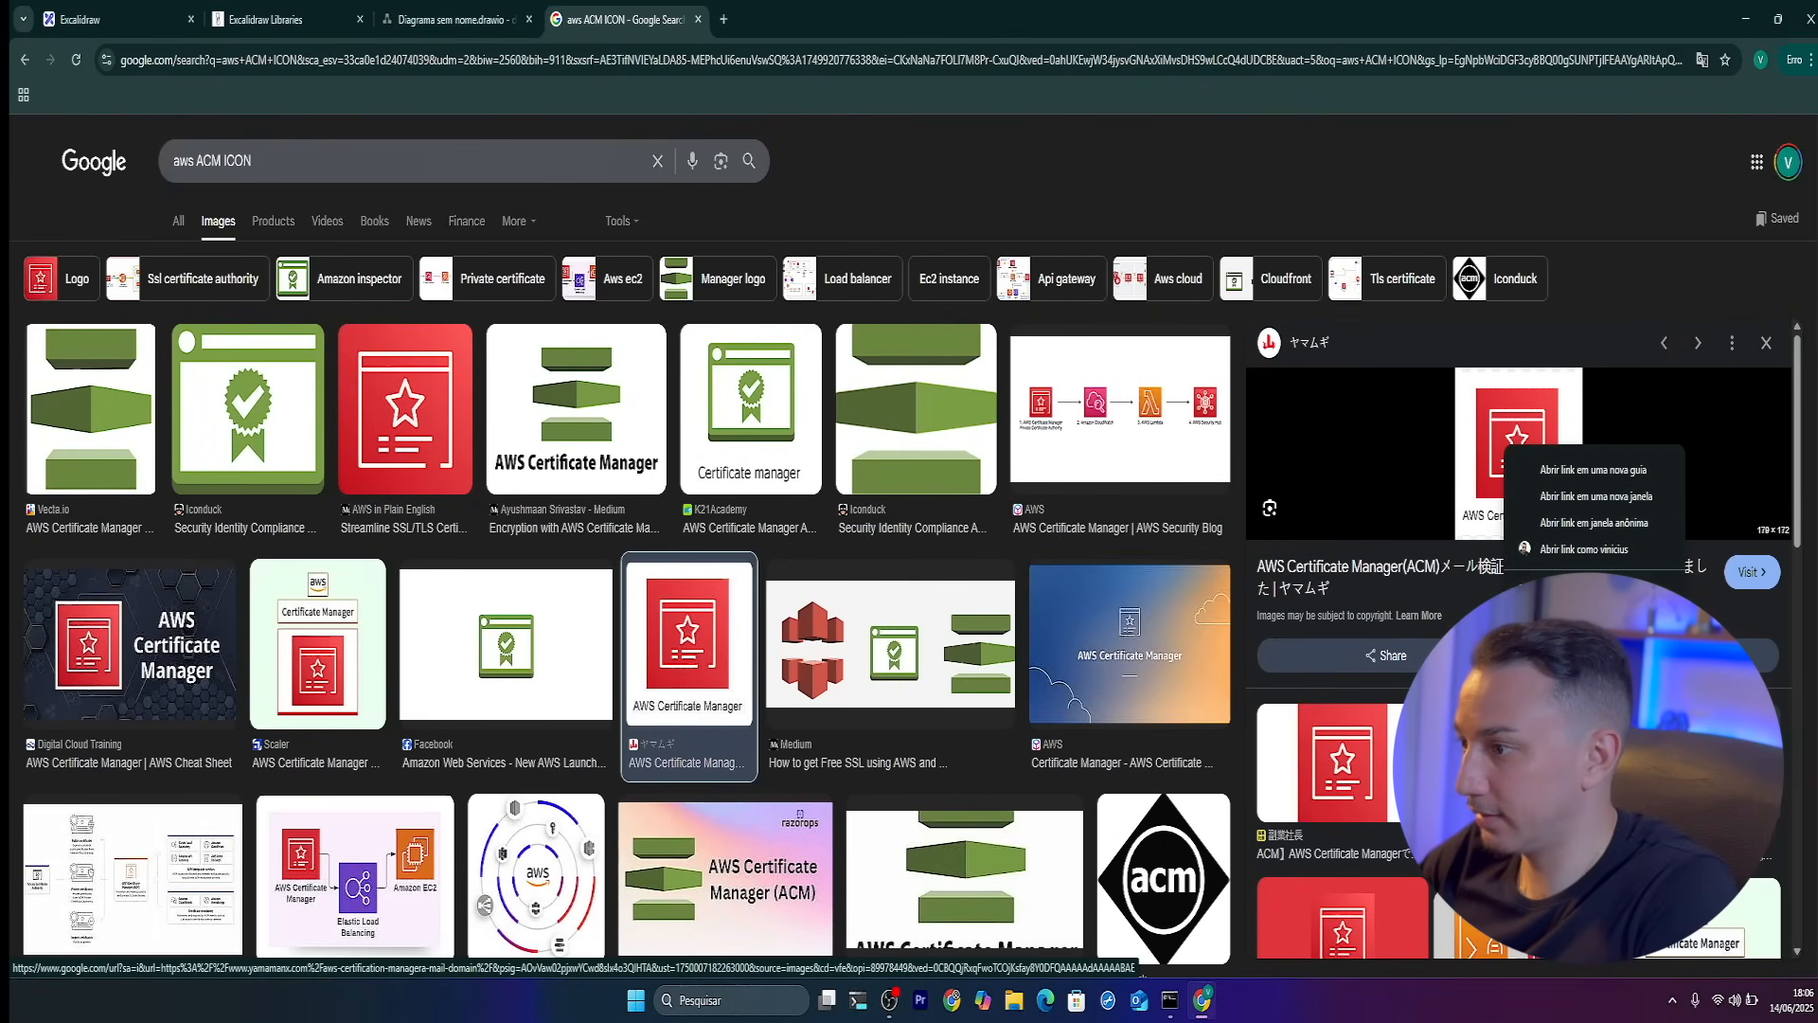
pyautogui.click(1571, 708)
# Paste the Certificate Manager icon into the Excalidraw drawing, shrink it, and place it at the load balancer icon's upper-left corner
pyautogui.click(251, 31)
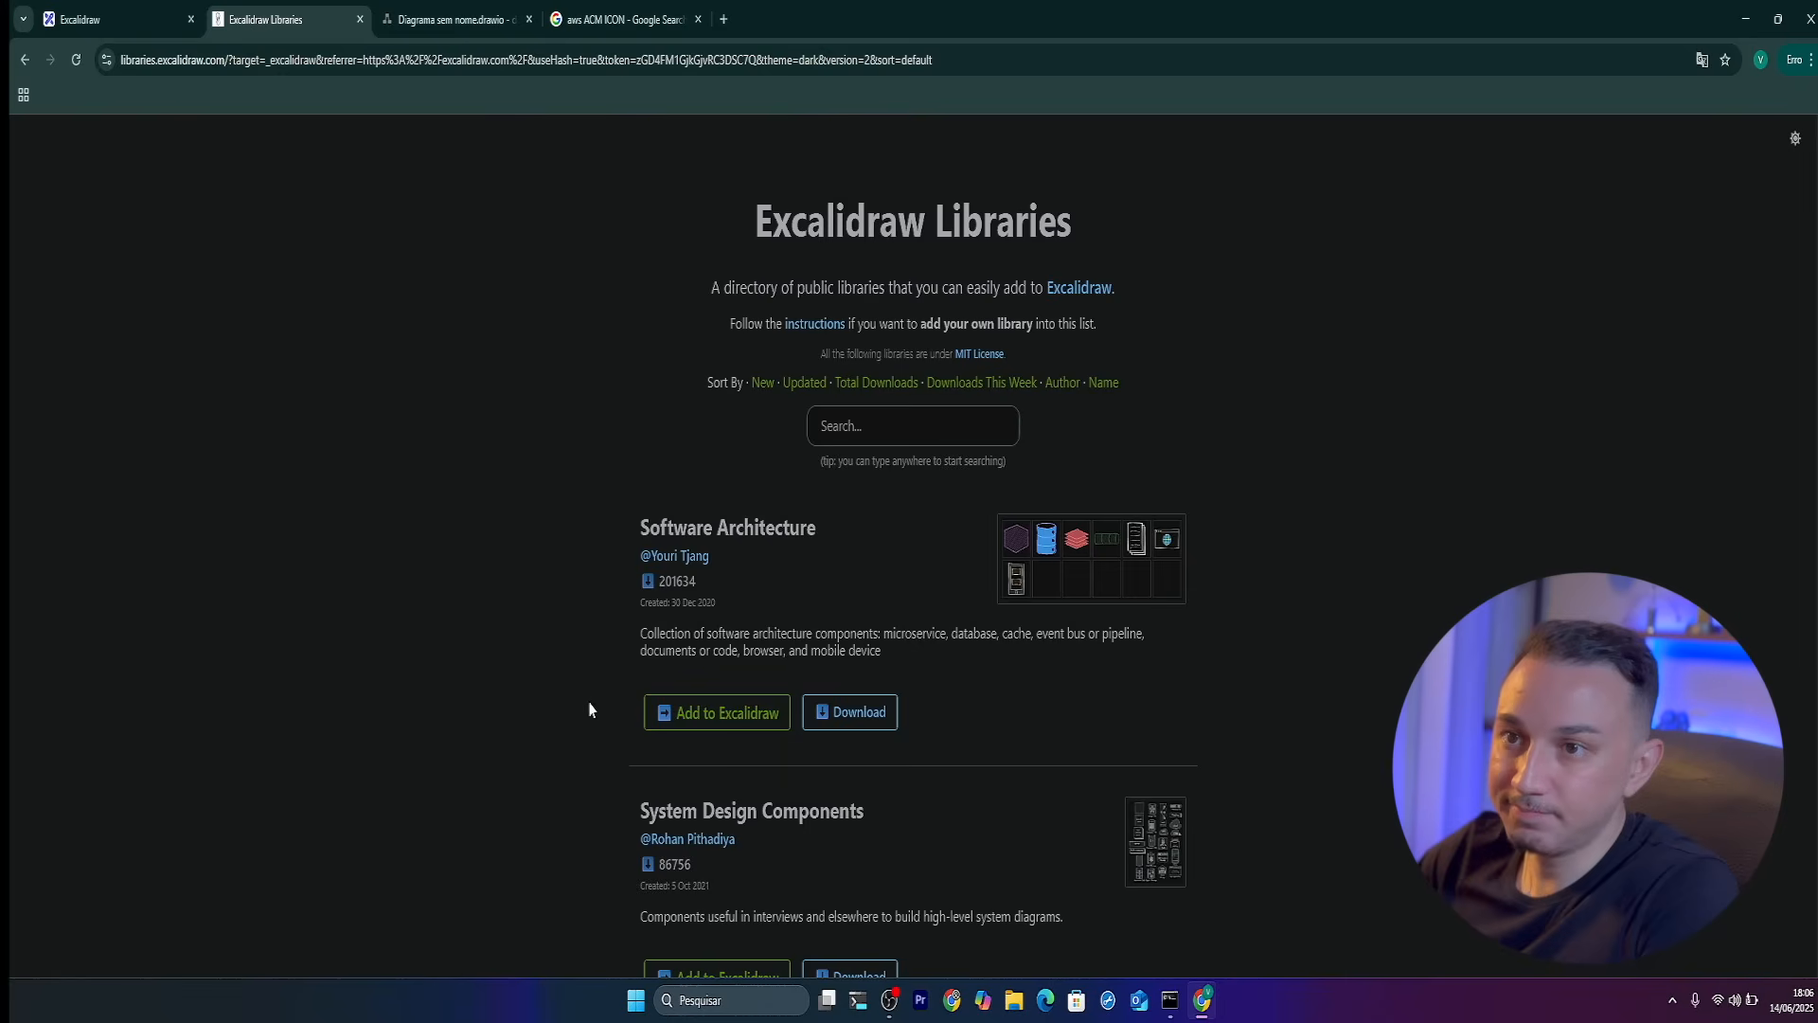
pyautogui.click(64, 15)
pyautogui.click(748, 727)
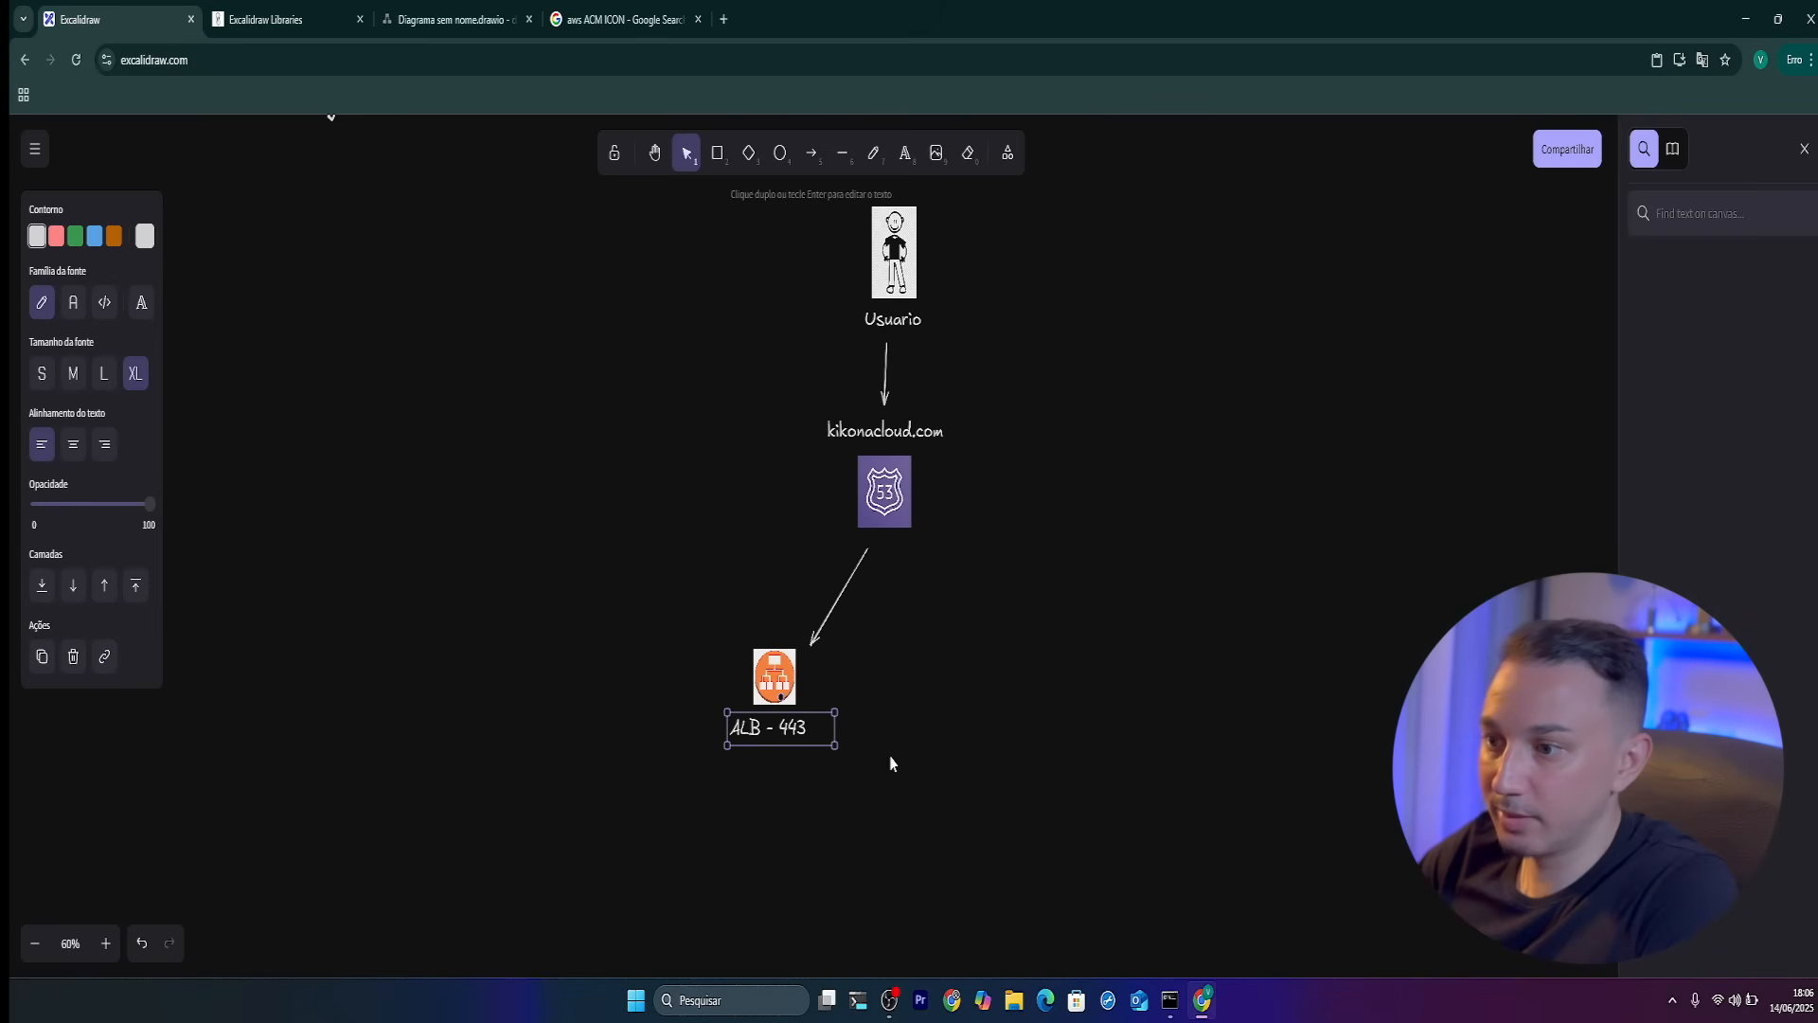
pyautogui.click(944, 776)
pyautogui.rightClick(945, 771)
pyautogui.click(994, 712)
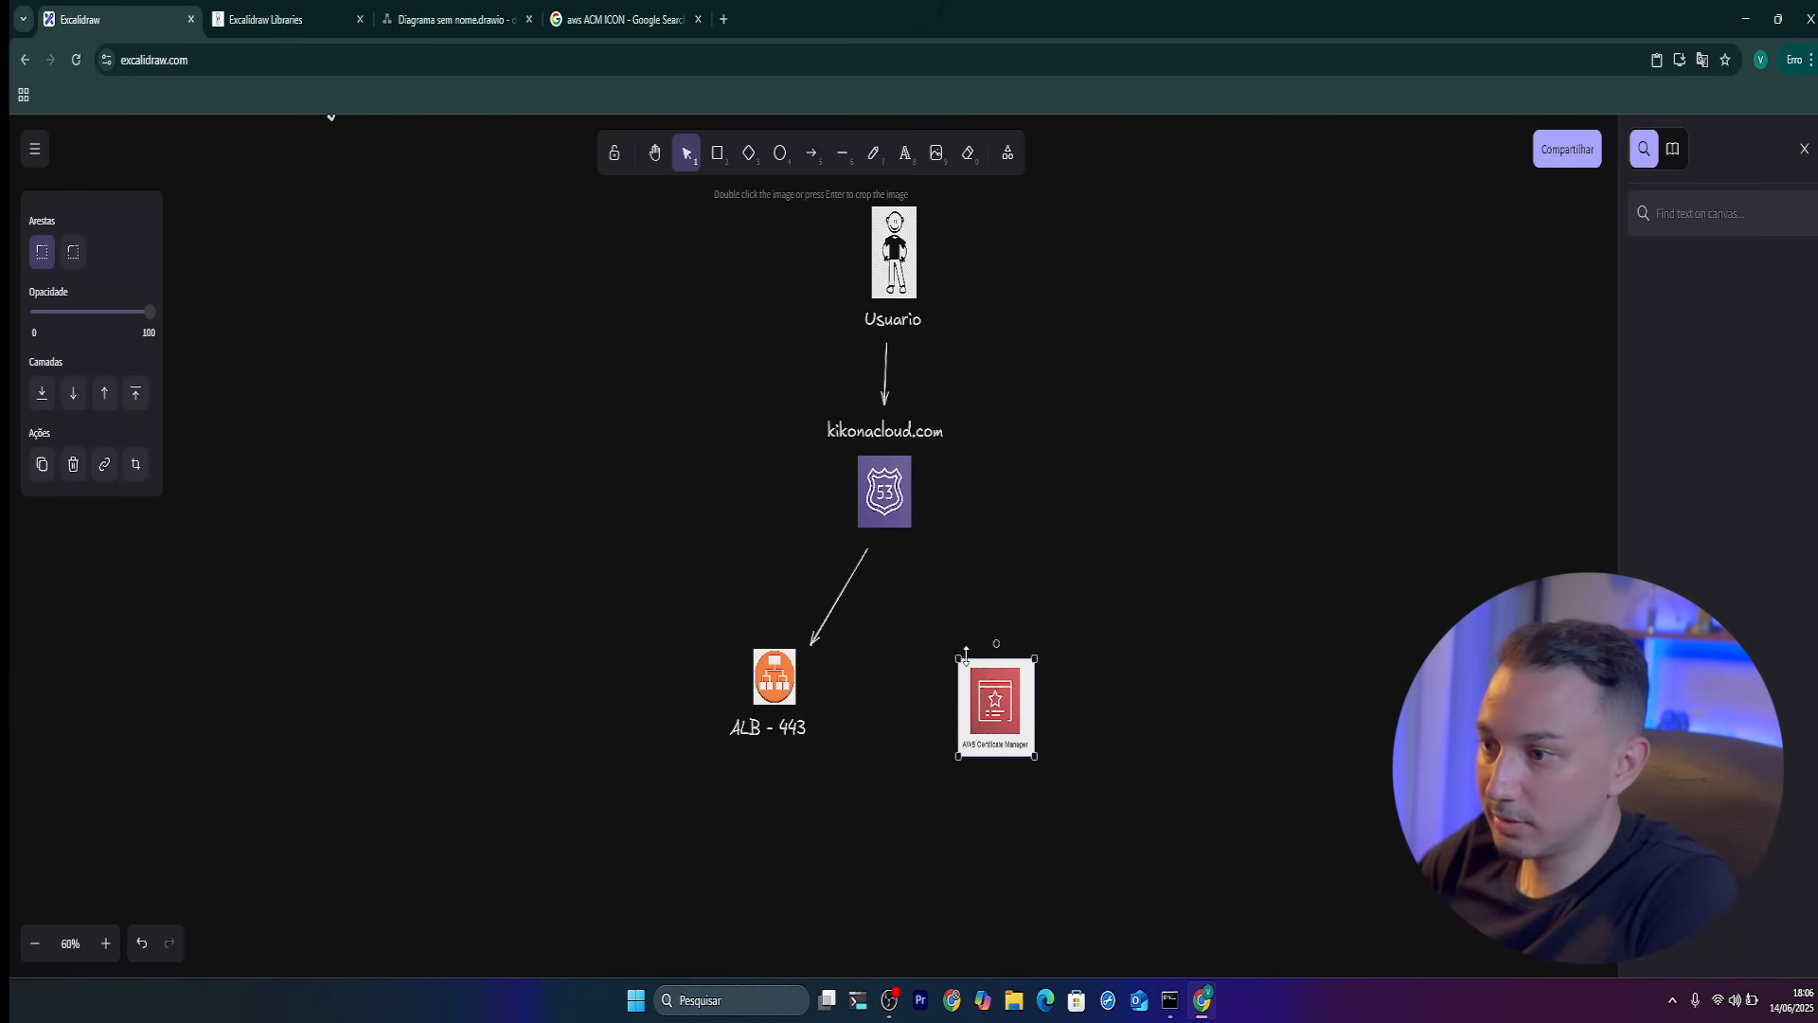
pyautogui.moveTo(957, 653); pyautogui.dragTo(749, 653)
pyautogui.click(745, 738)
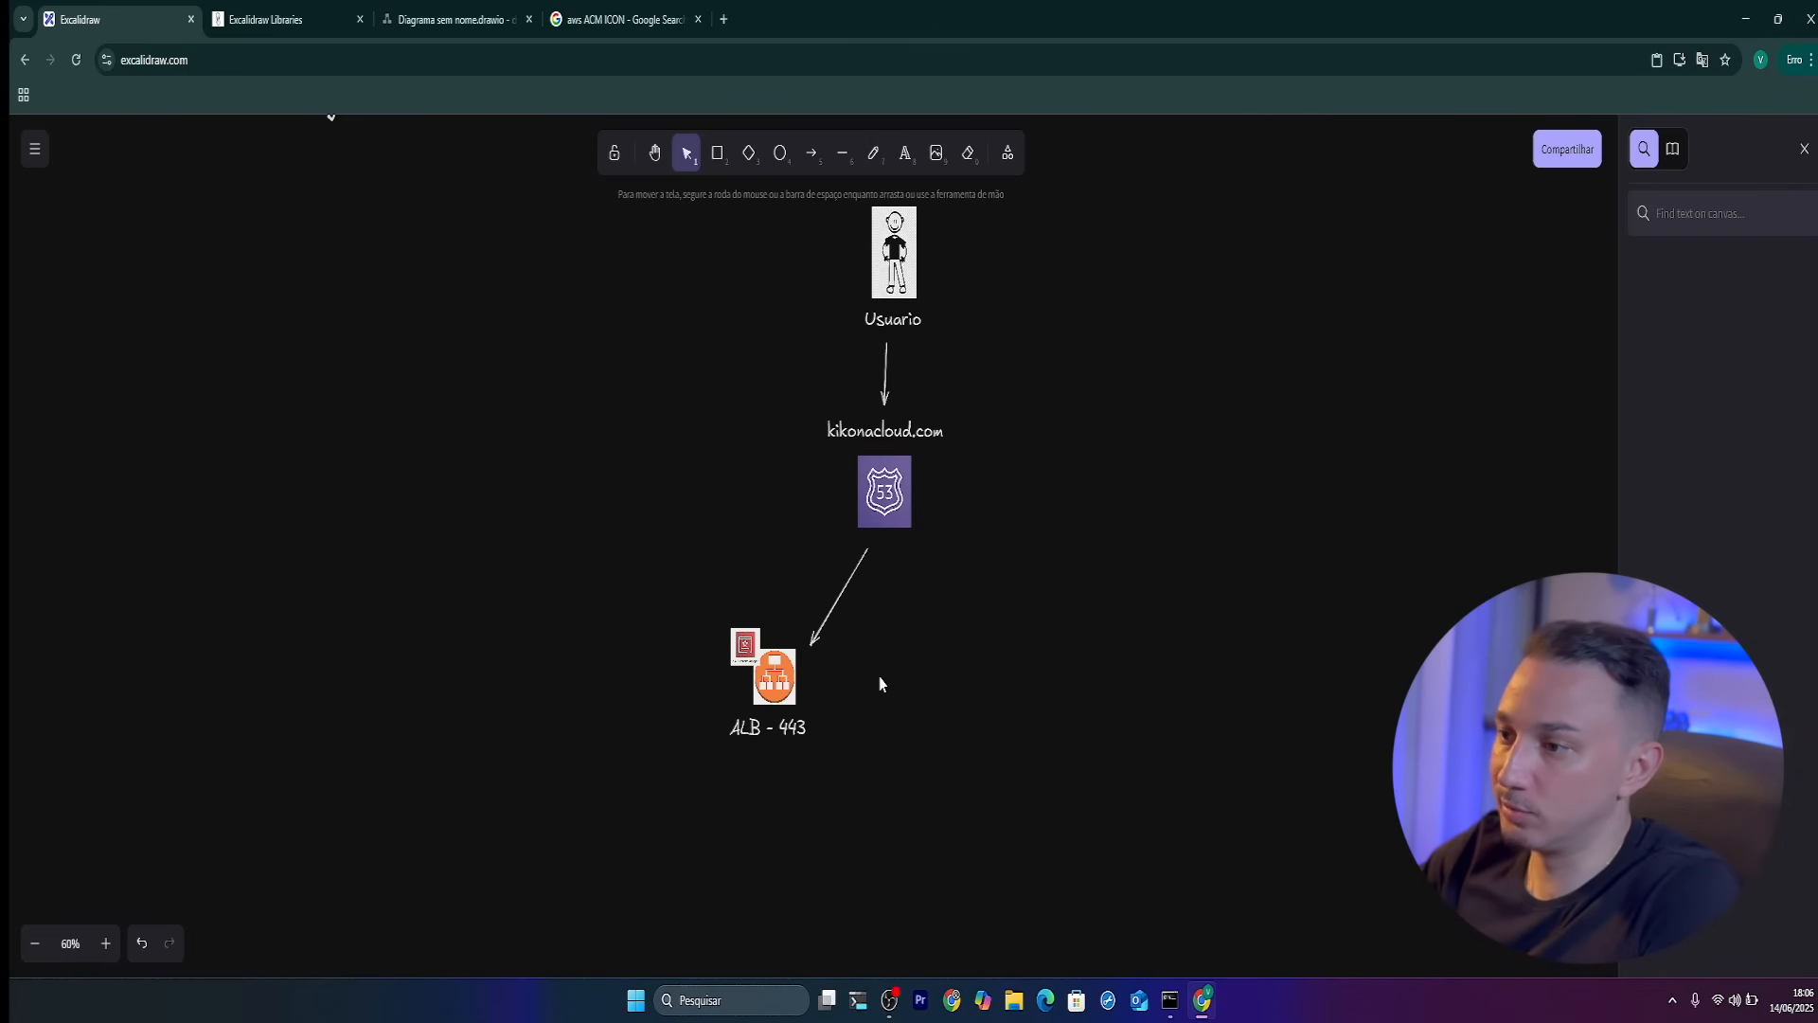
pyautogui.moveTo(888, 691); pyautogui.dragTo(912, 484)
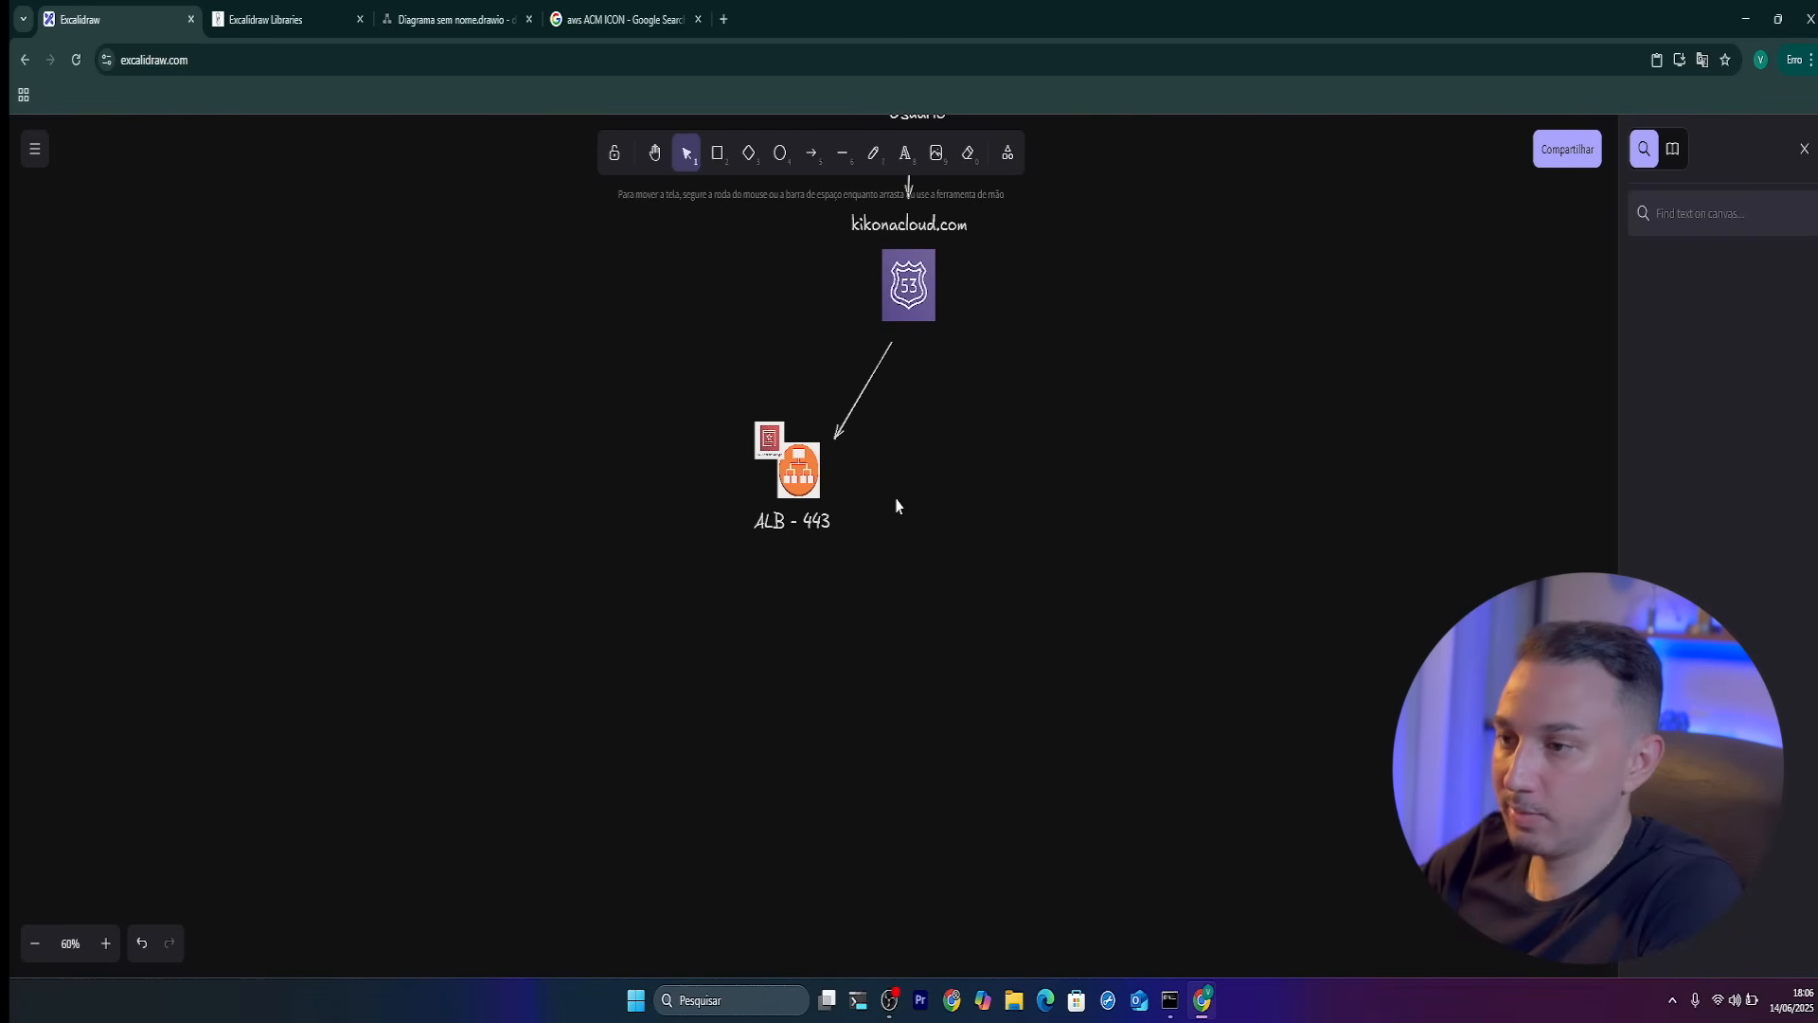
# Draw a vertical arrow pointing down from beneath the ALB - 443 label and nudge it closer to the label
pyautogui.click(811, 154)
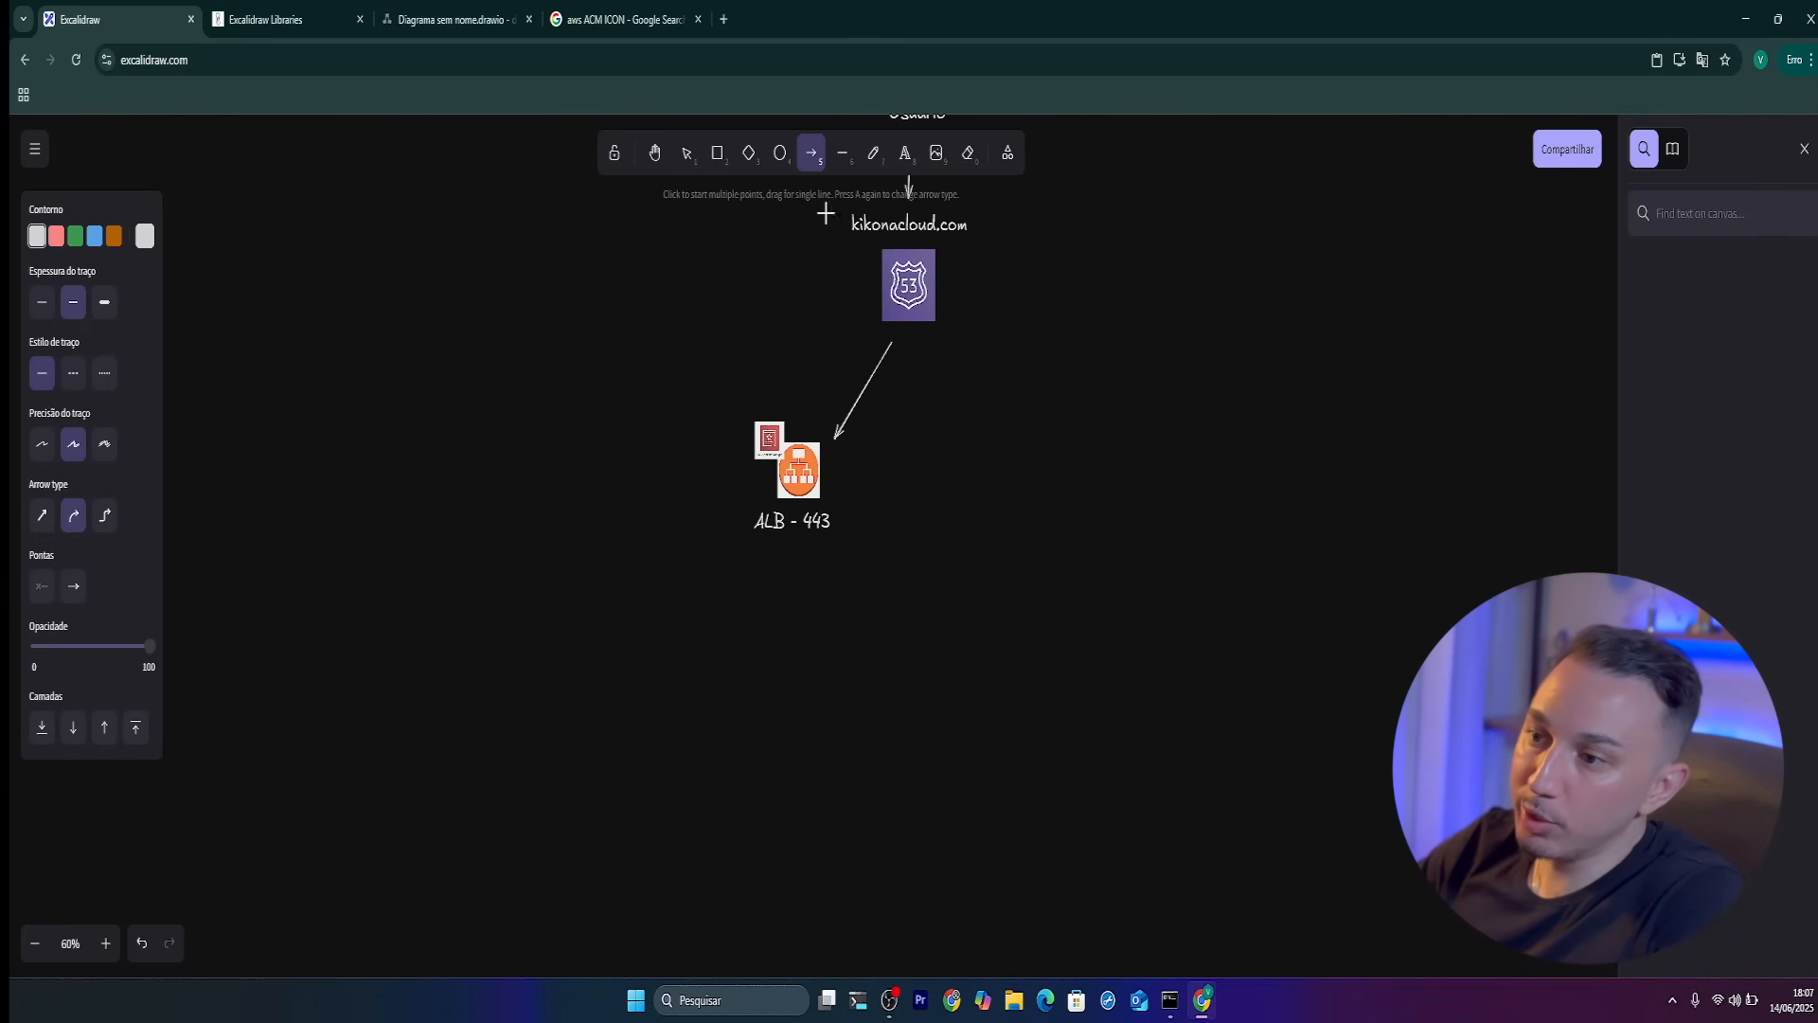
pyautogui.moveTo(792, 553); pyautogui.dragTo(791, 695)
pyautogui.click(958, 593)
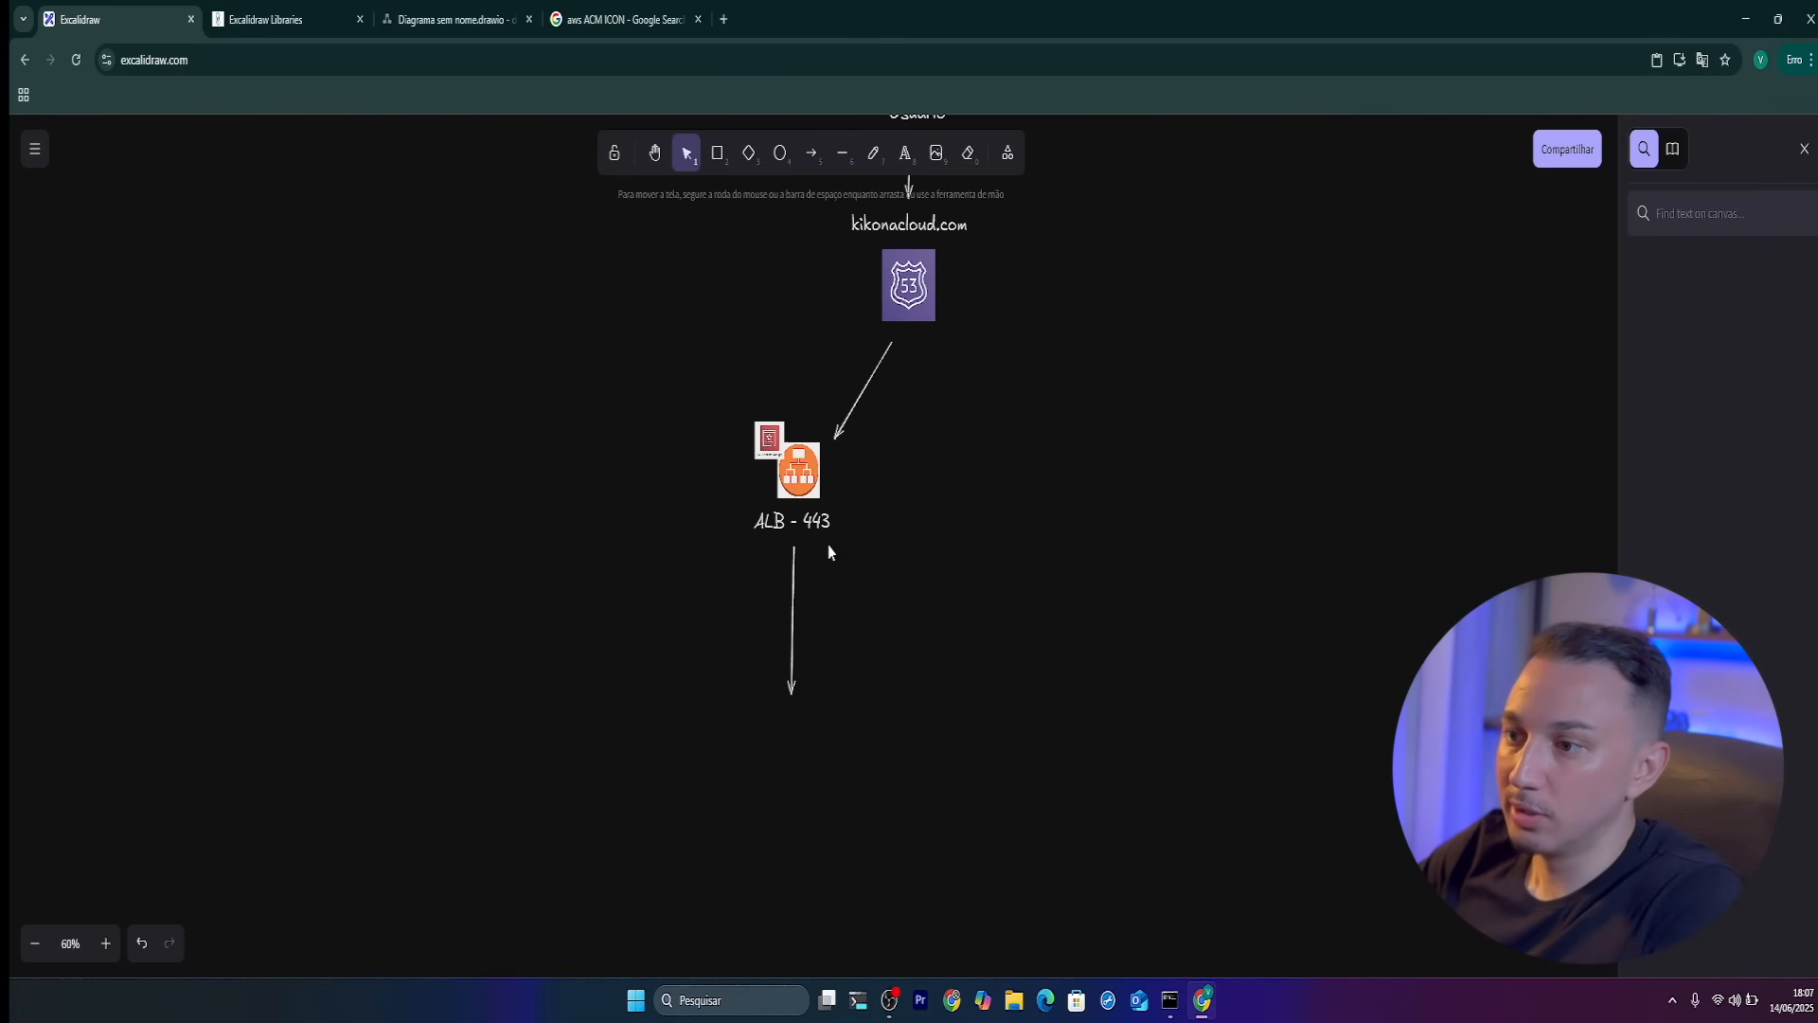
pyautogui.moveTo(789, 603); pyautogui.dragTo(792, 600)
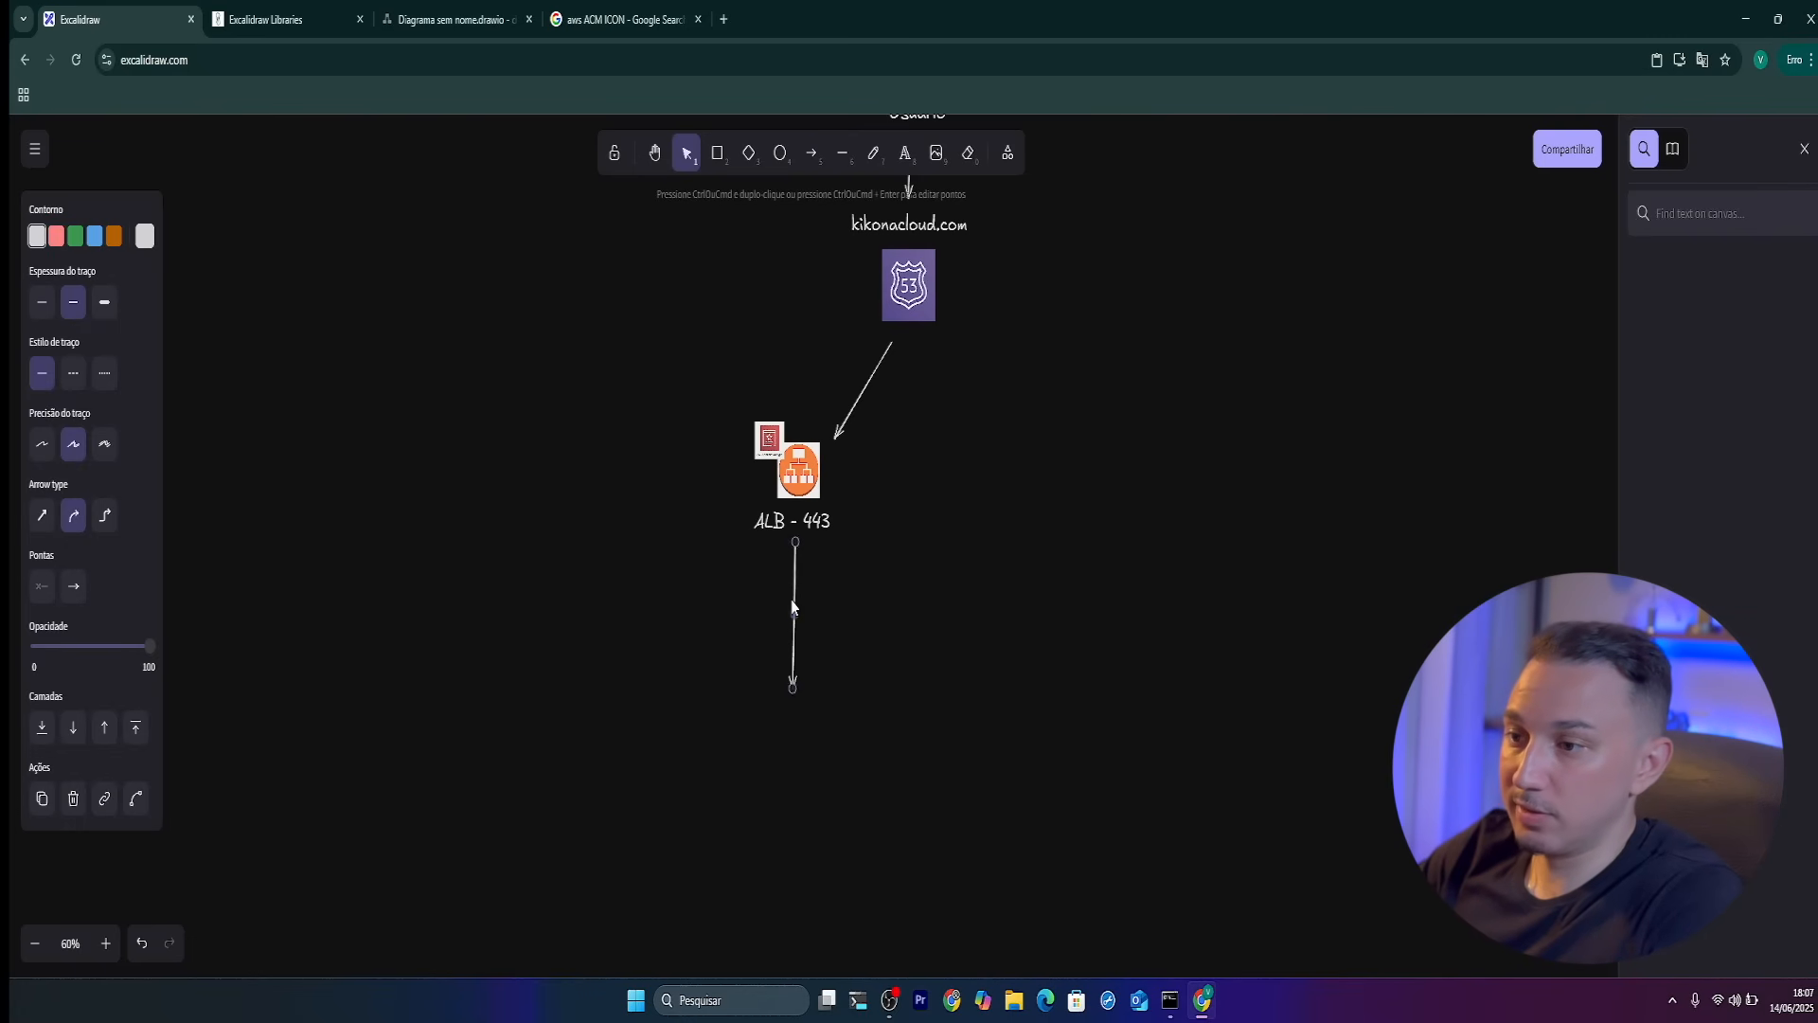
pyautogui.click(491, 396)
# Switch to the Google Images results and change the search query to "aws ec2ICON"
pyautogui.click(617, 19)
pyautogui.doubleClick(283, 161)
pyautogui.moveTo(200, 164); pyautogui.dragTo(224, 163)
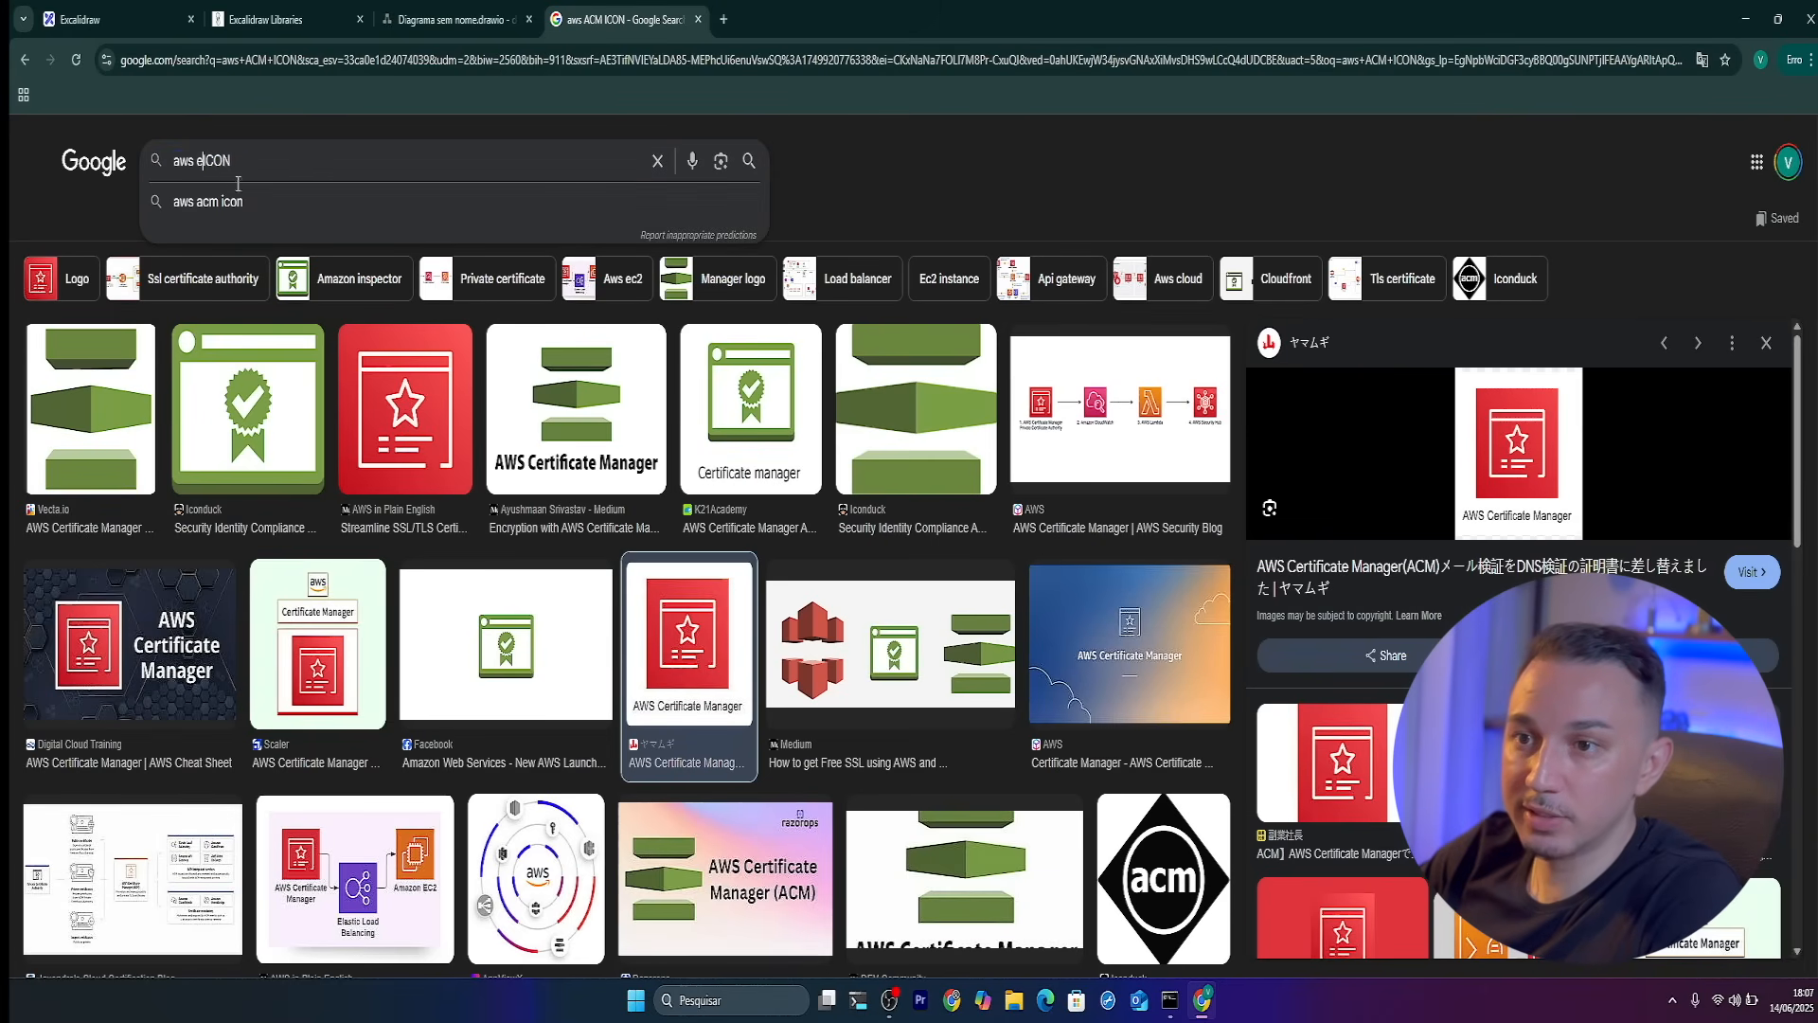
pyautogui.write('ec2')
pyautogui.press('Return')
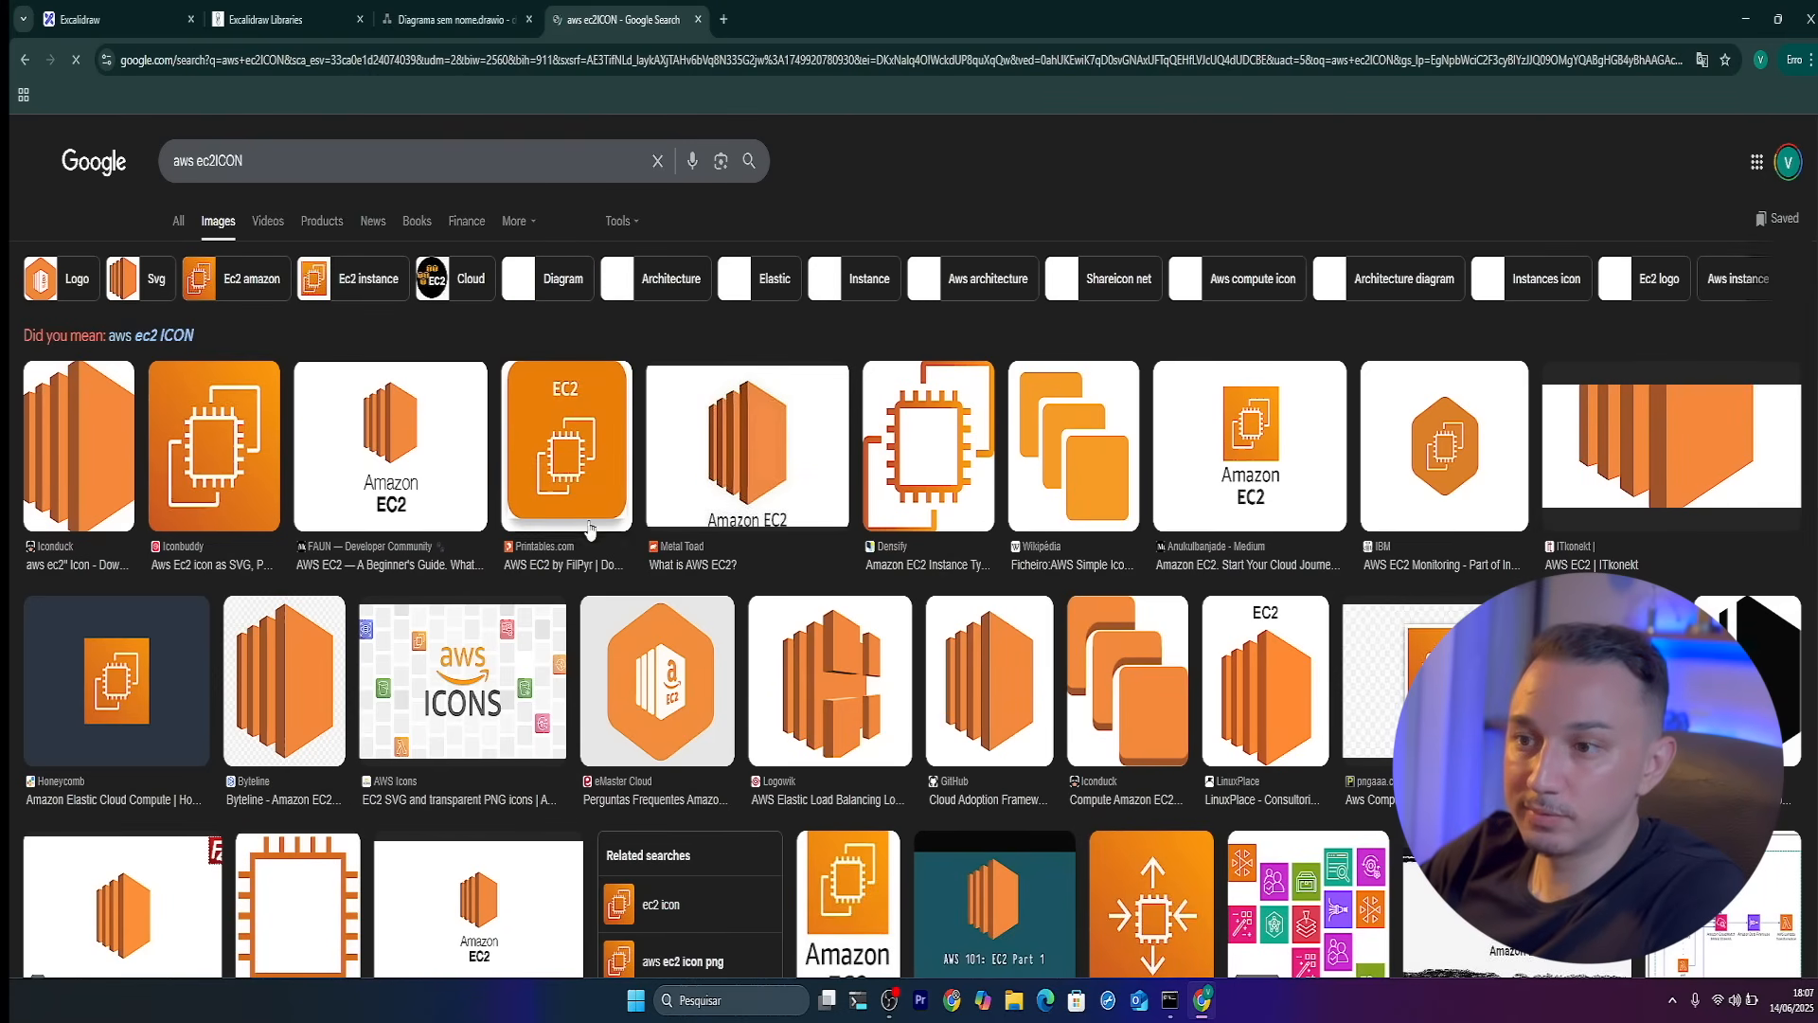
# Open the orange icon captioned "Amazon EC2" in the image results and copy the image
pyautogui.click(1248, 465)
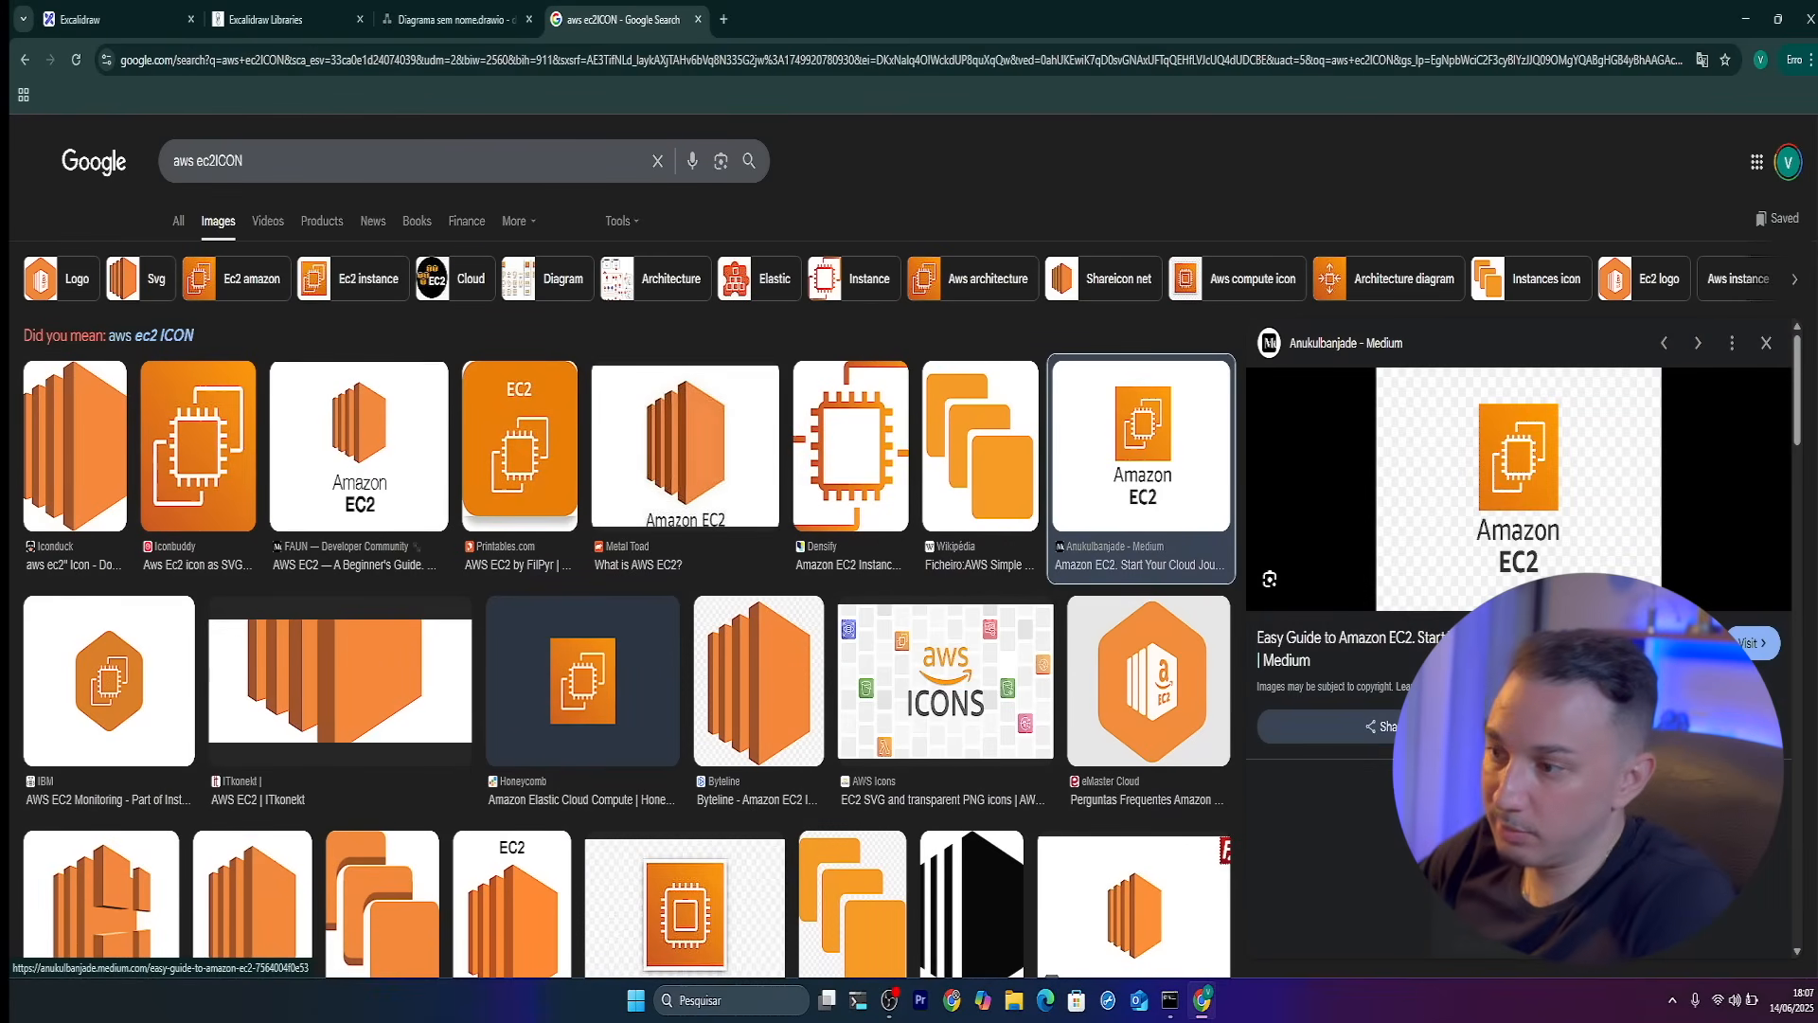
pyautogui.rightClick(1490, 485)
pyautogui.click(1509, 584)
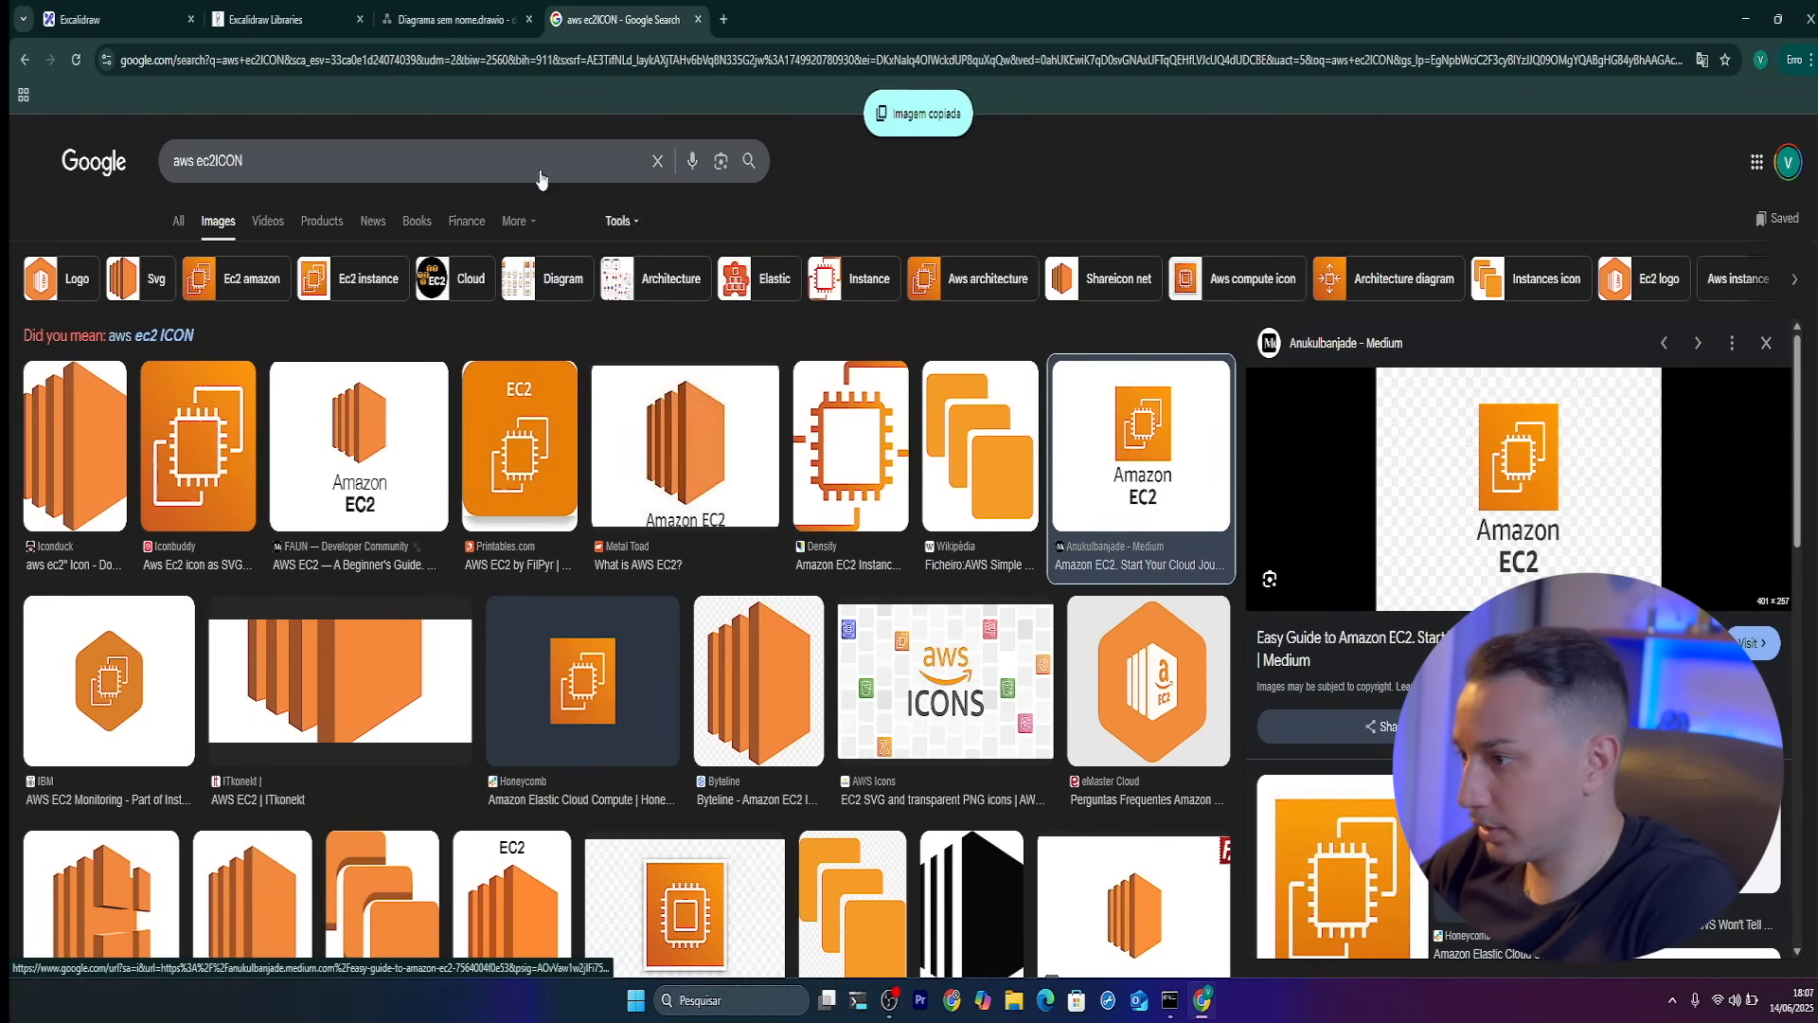
# Paste two copies of the EC2 icon into the Excalidraw drawing, shrink them, and place them side by side beneath the ALB arrow
pyautogui.click(85, 19)
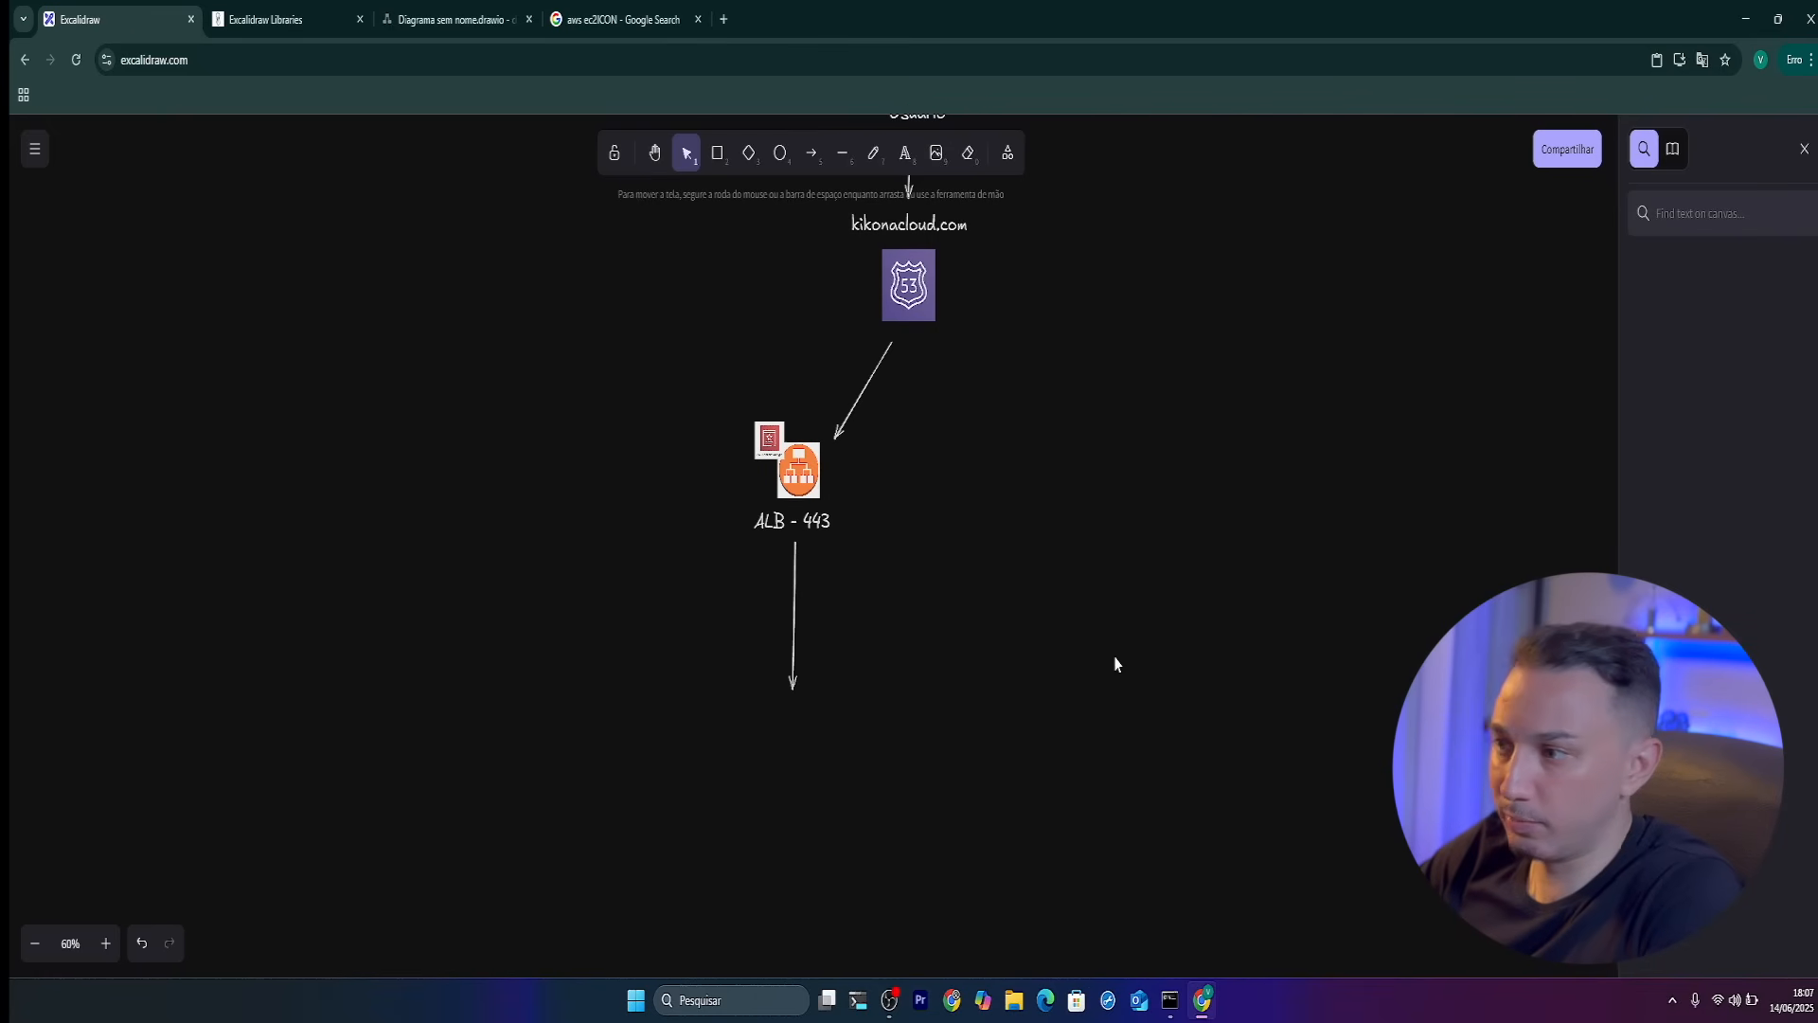
pyautogui.hotkey('ctrl', 'v')
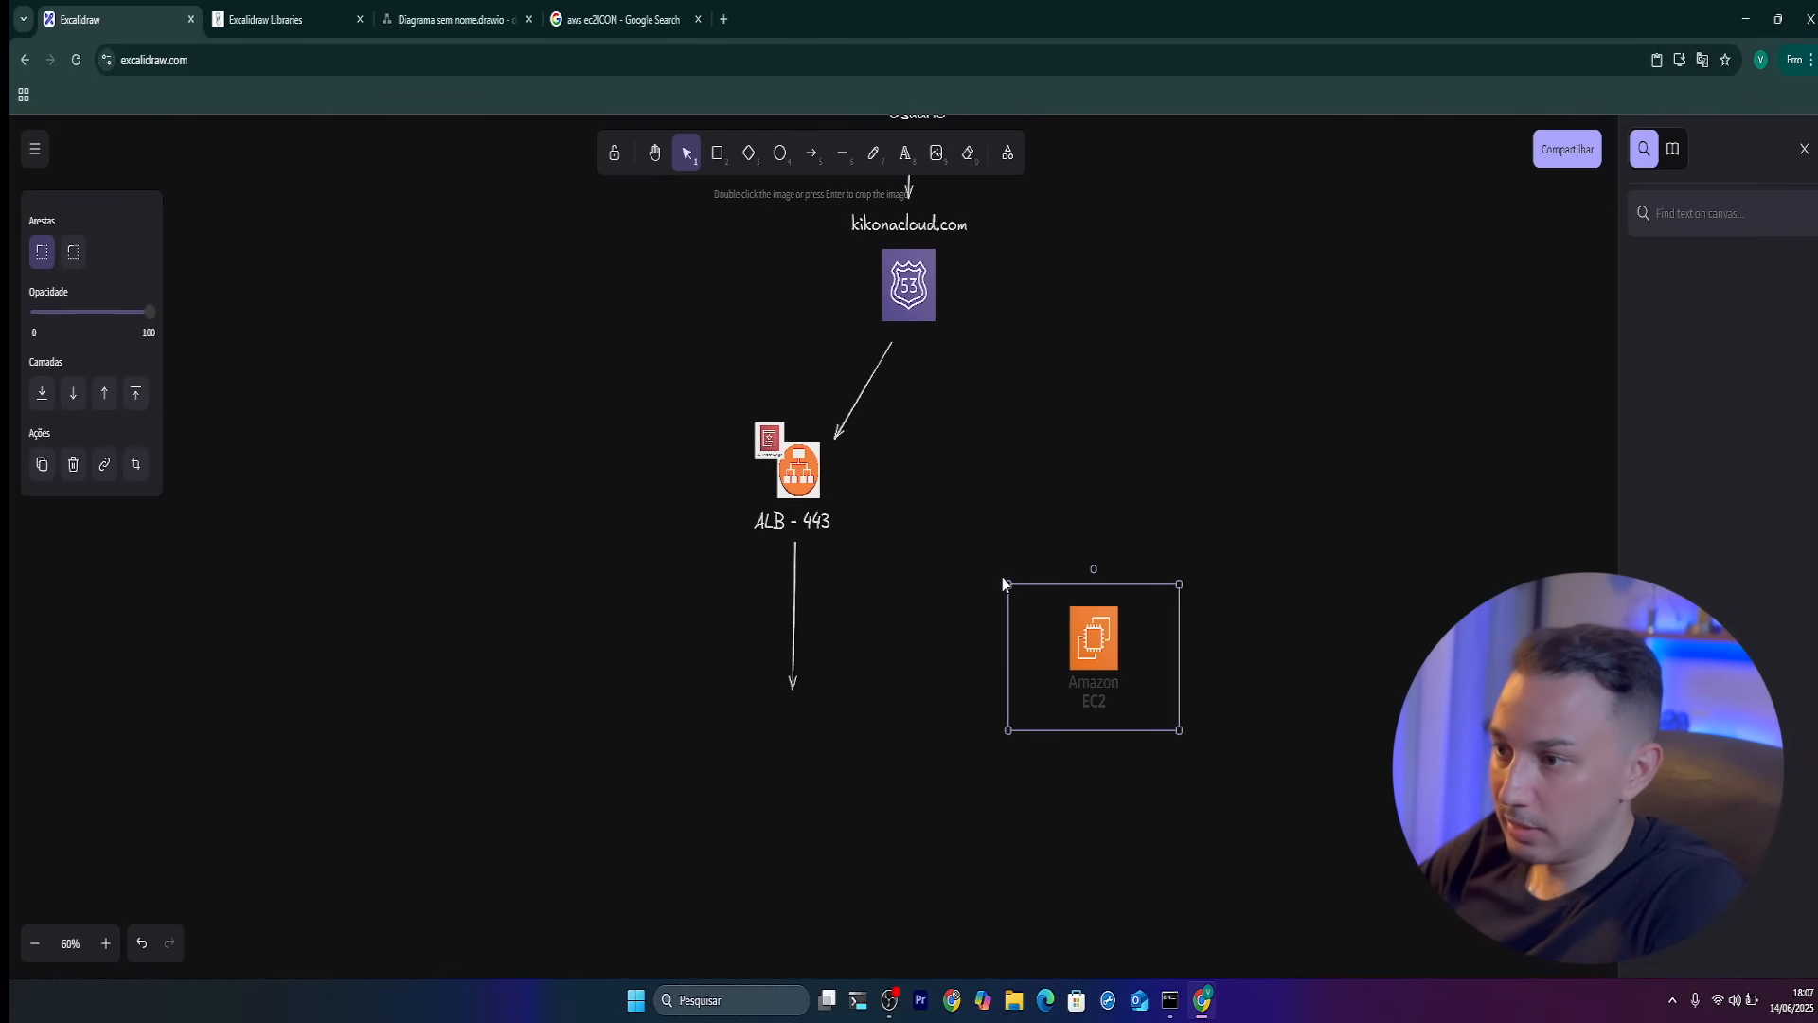
pyautogui.moveTo(1006, 584); pyautogui.dragTo(712, 745)
pyautogui.click(824, 771)
pyautogui.hotkey('ctrl', 'v')
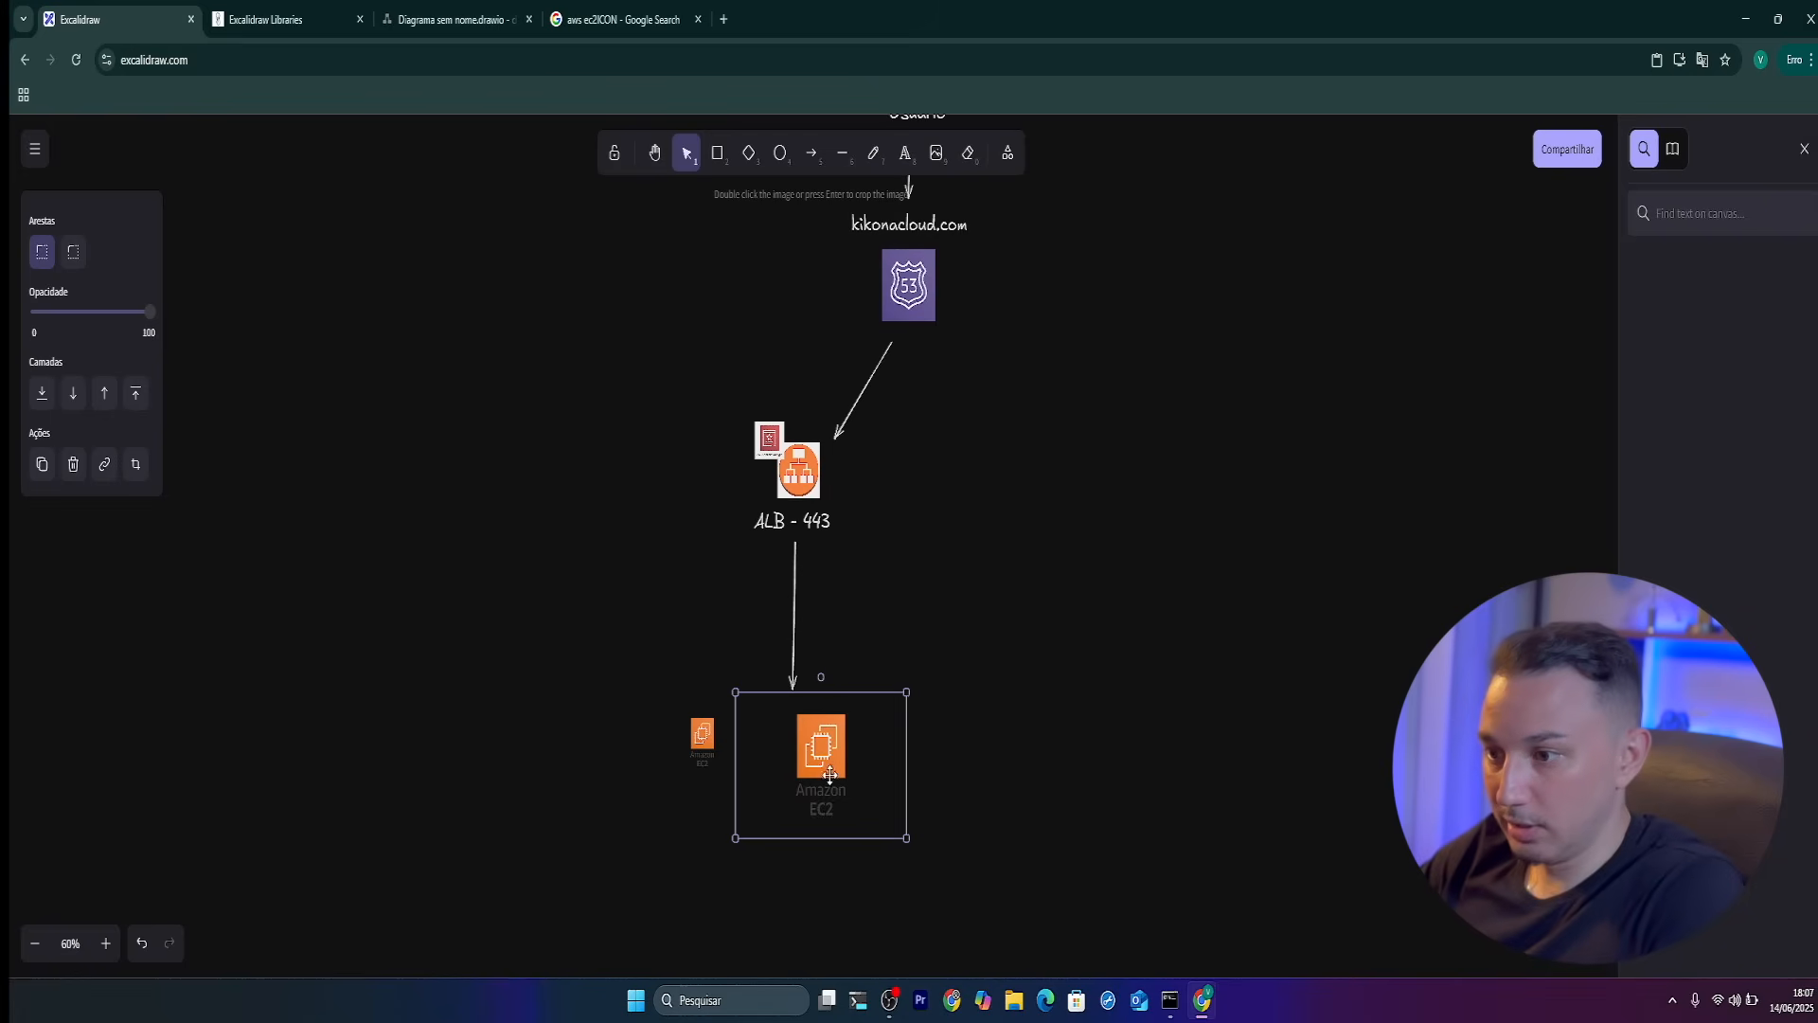
pyautogui.moveTo(735, 690); pyautogui.dragTo(869, 730)
pyautogui.moveTo(699, 734); pyautogui.dragTo(838, 750)
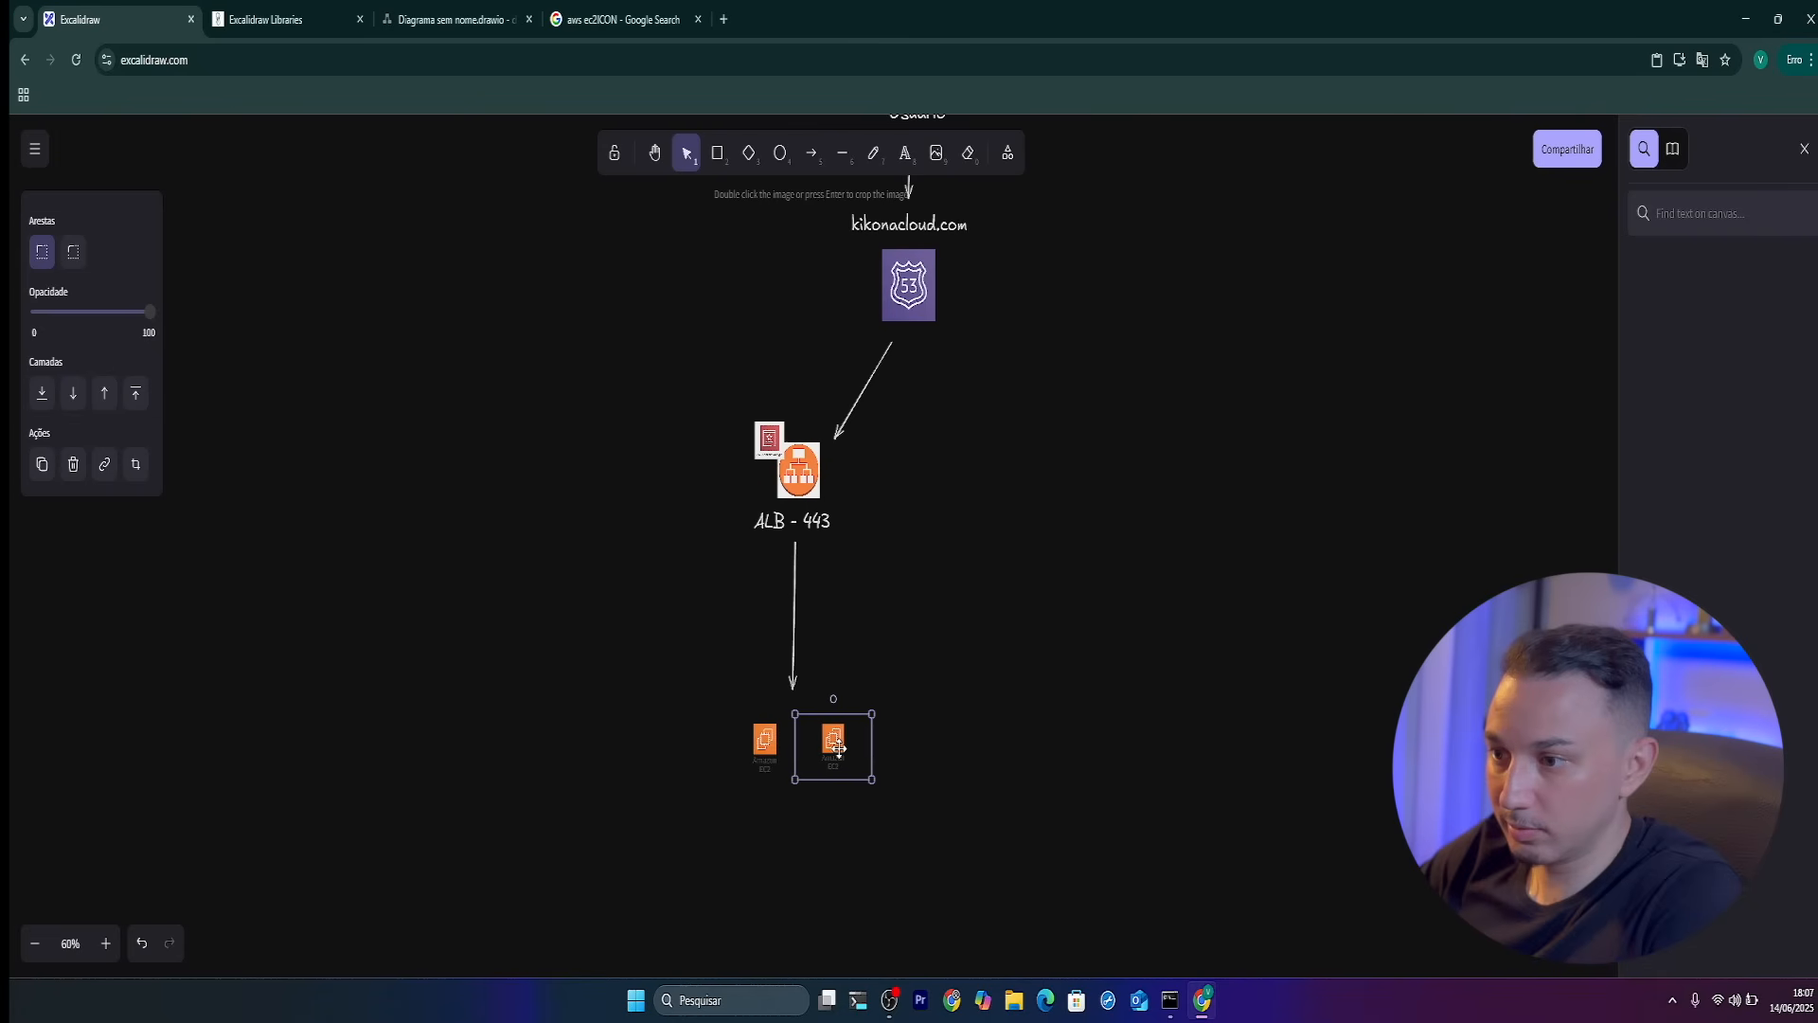
pyautogui.click(974, 773)
# Label the arrow between the ALB and the EC2 icons "balanceando a carga entre os dois servidores"
pyautogui.scroll(1, 973, 772)
pyautogui.scroll(-2, 974, 773)
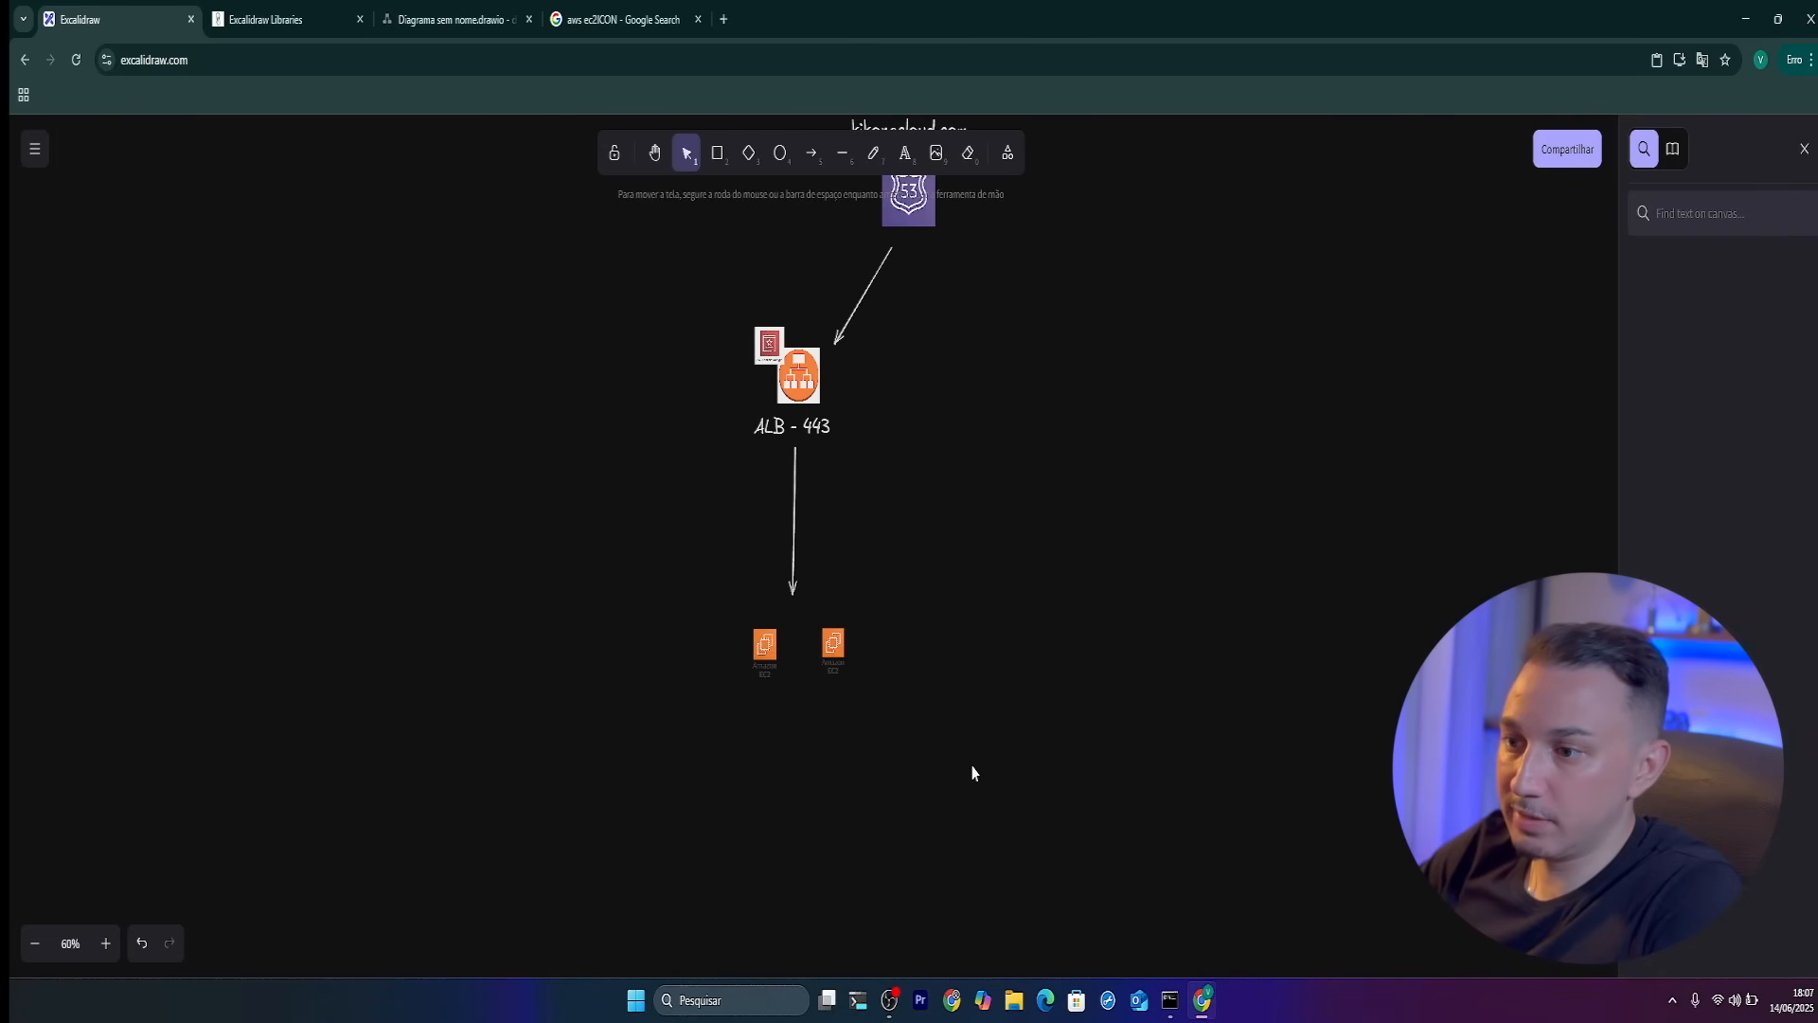
pyautogui.click(797, 507)
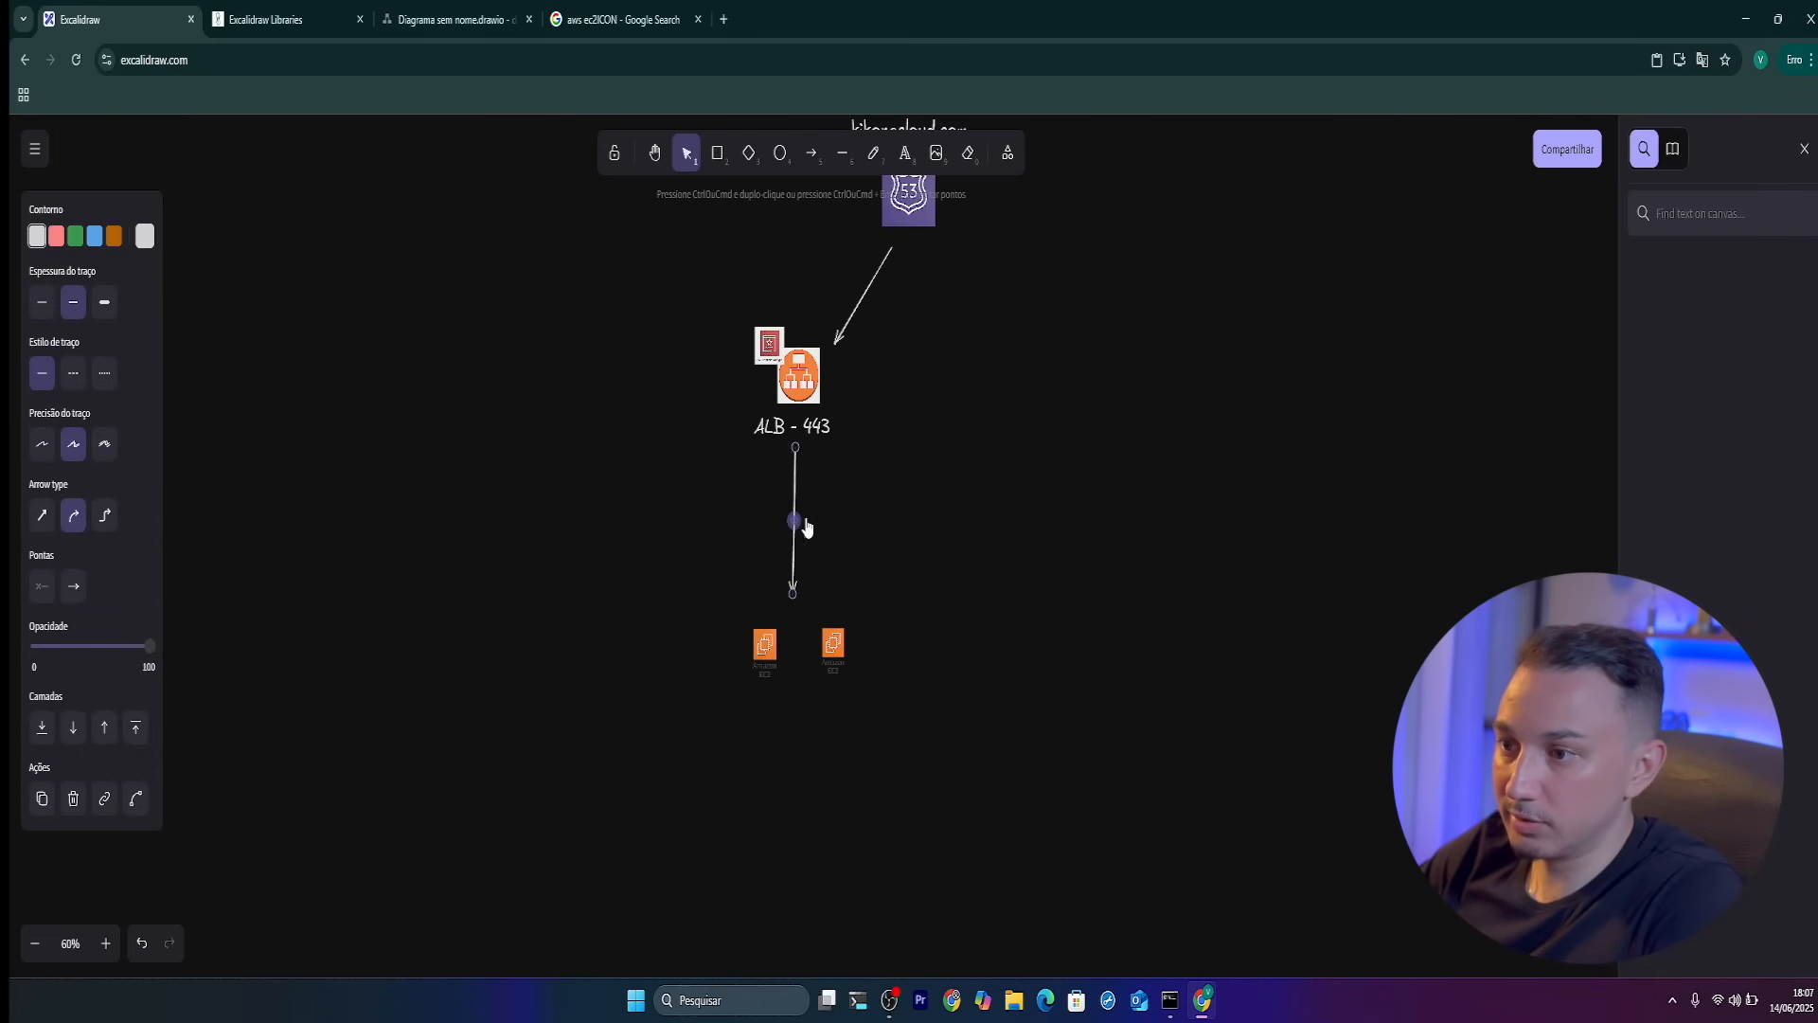
pyautogui.click(828, 516)
pyautogui.doubleClick(794, 516)
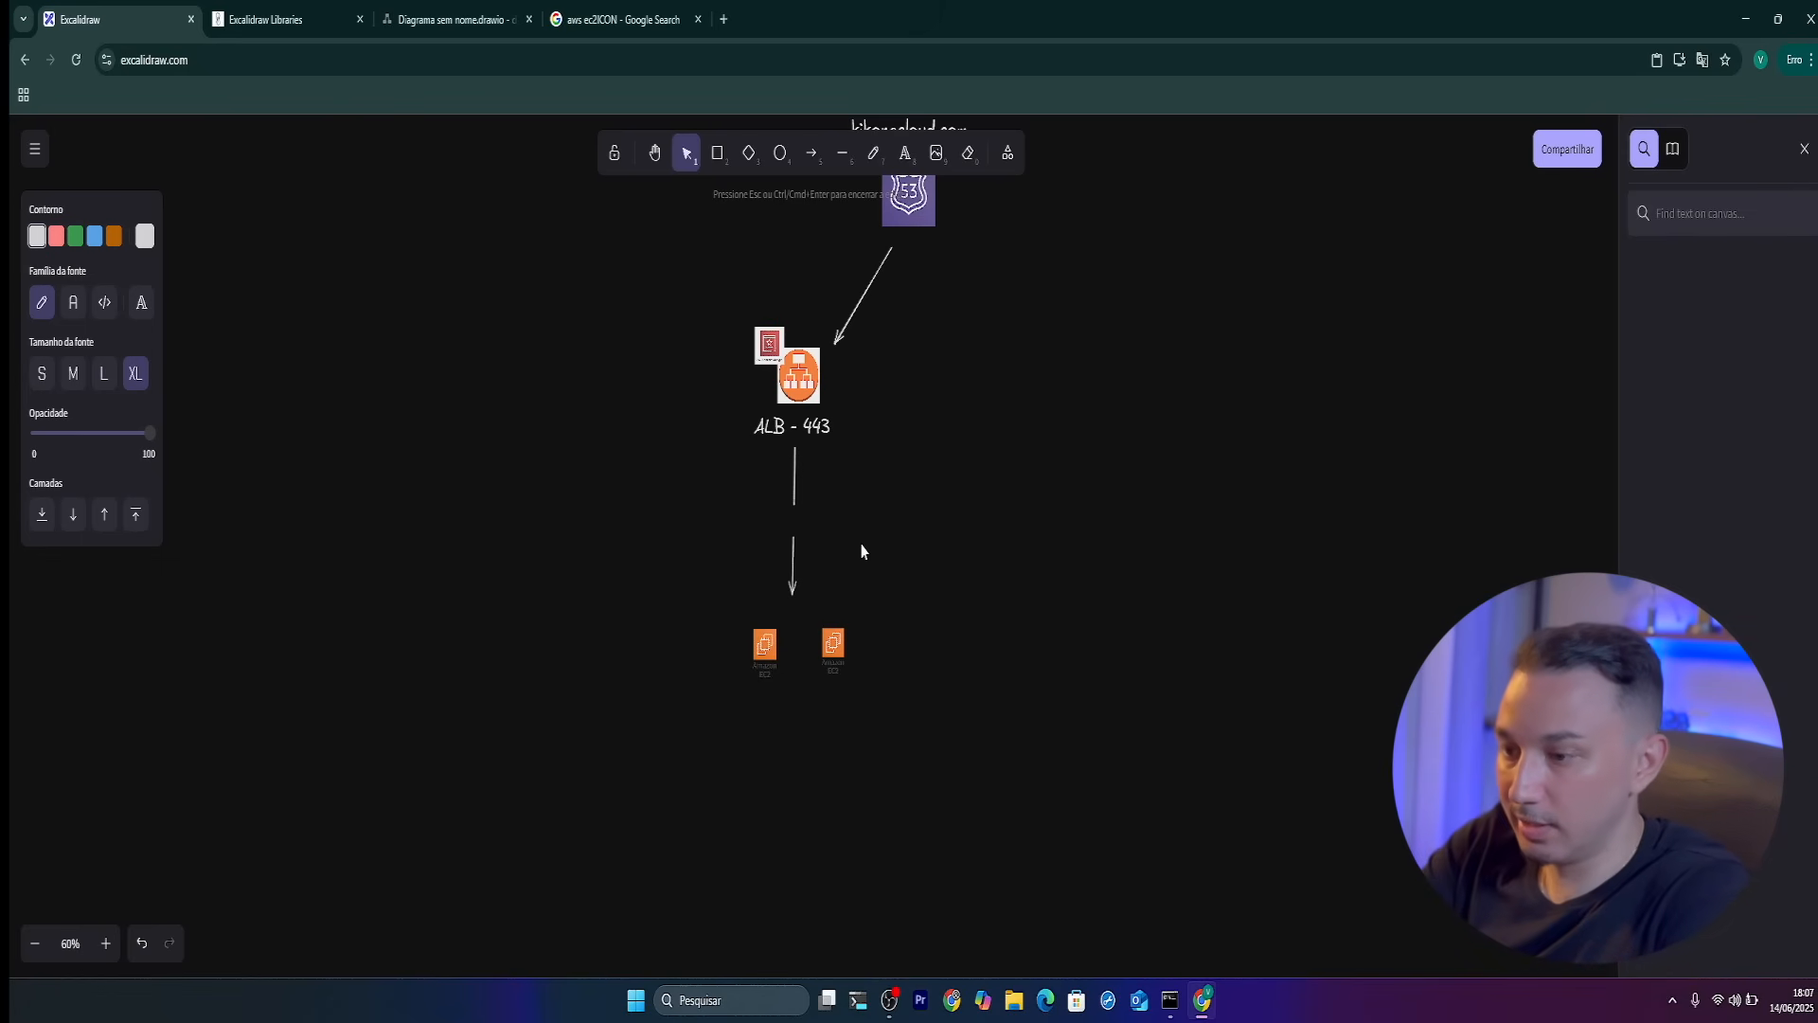
pyautogui.write('bal')
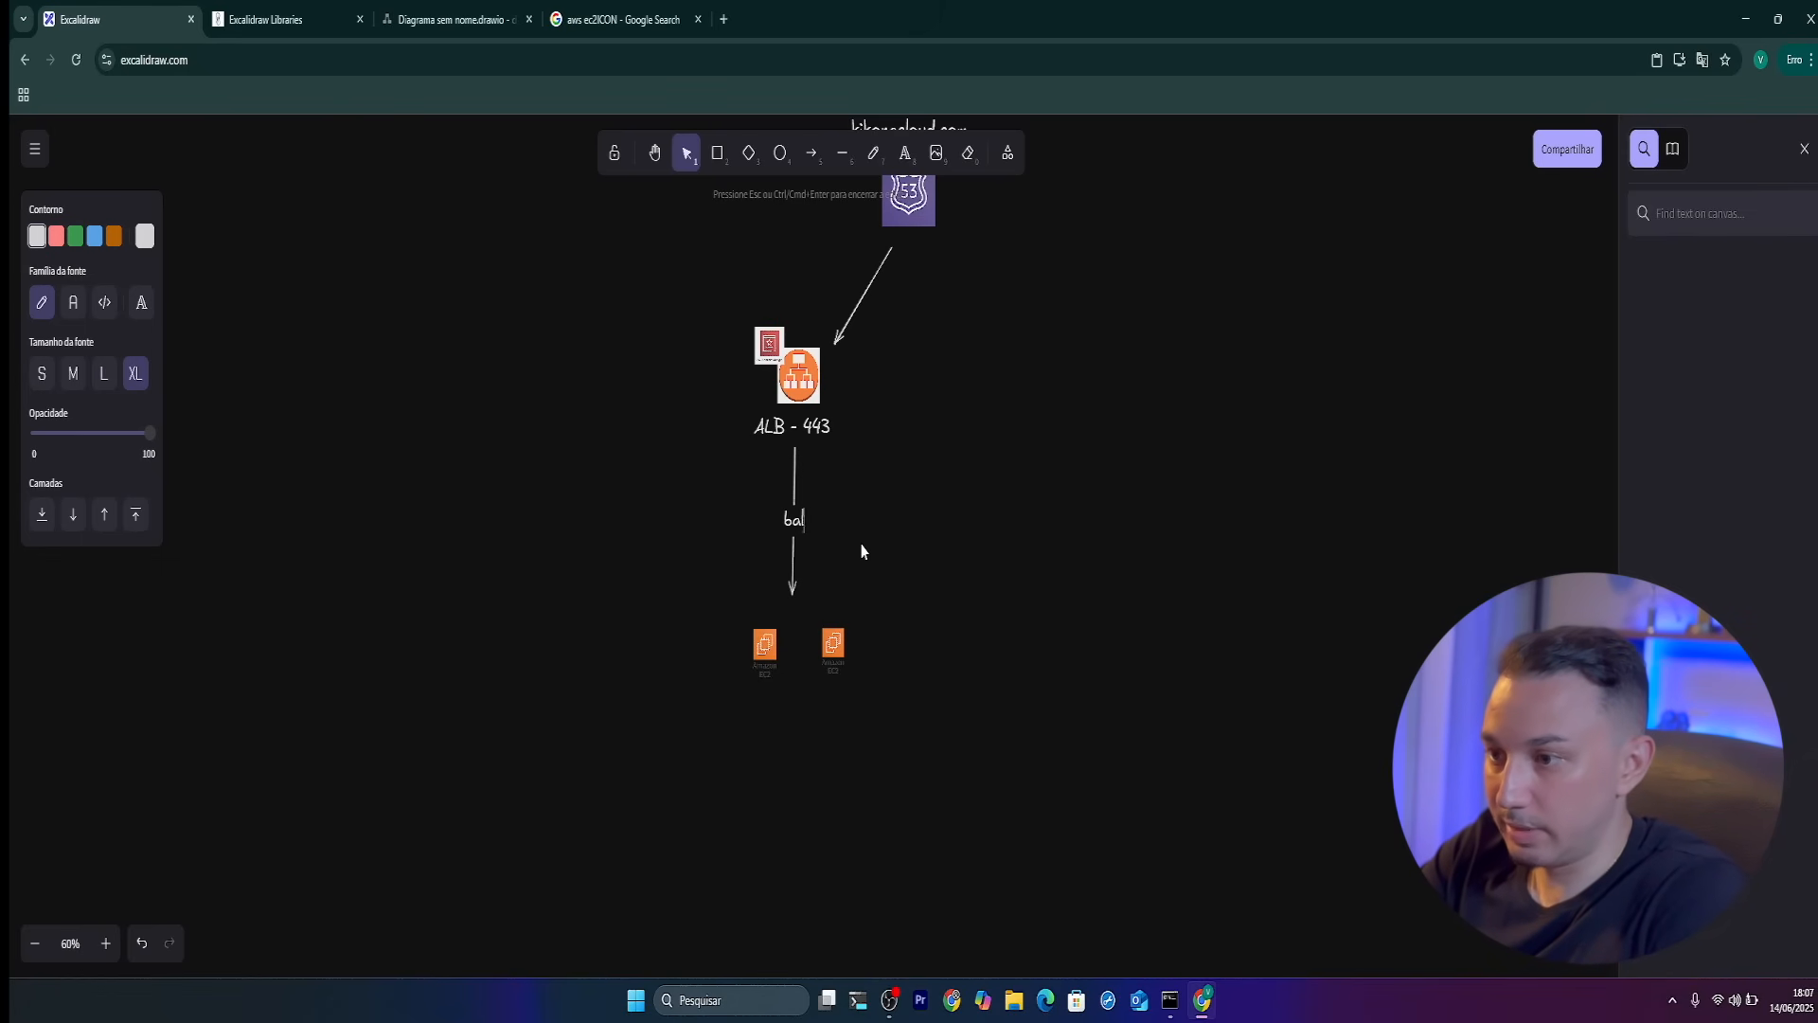
pyautogui.write('ancea')
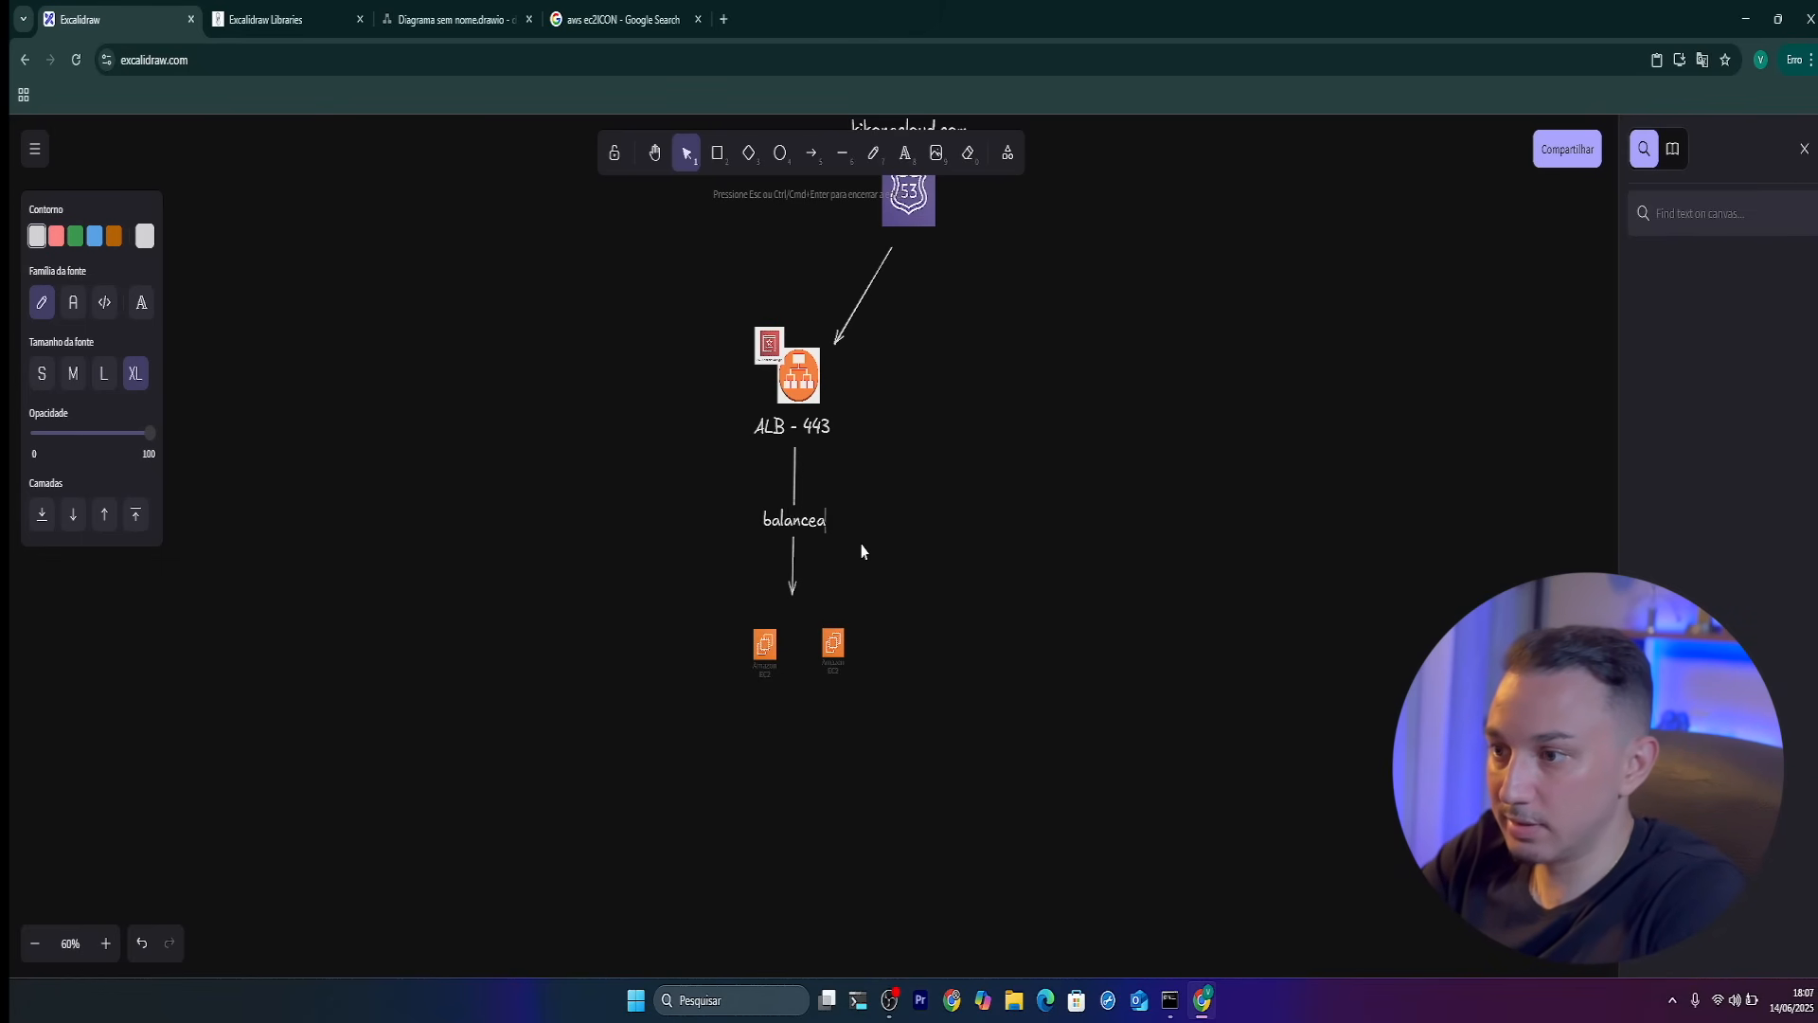
pyautogui.write('ndo a carga entre 2')
pyautogui.press('BackSpace')
pyautogui.press('BackSpace')
pyautogui.write('os ')
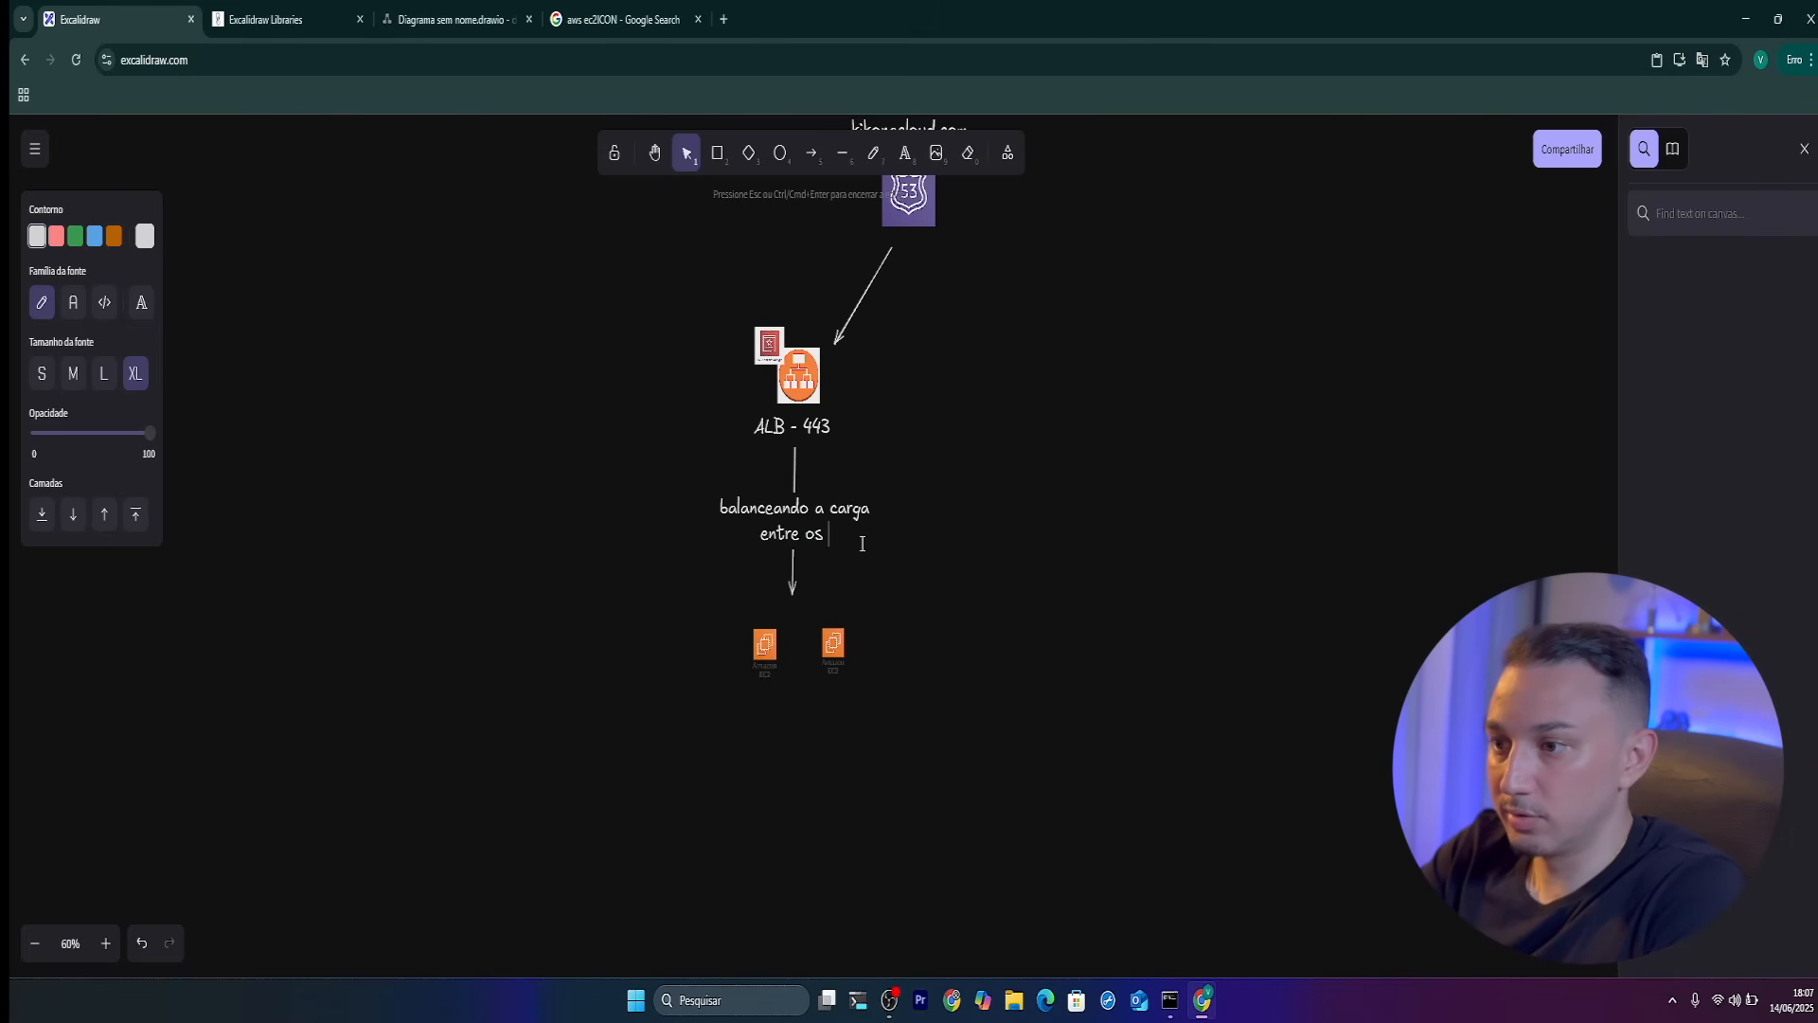
pyautogui.write('dois servicores')
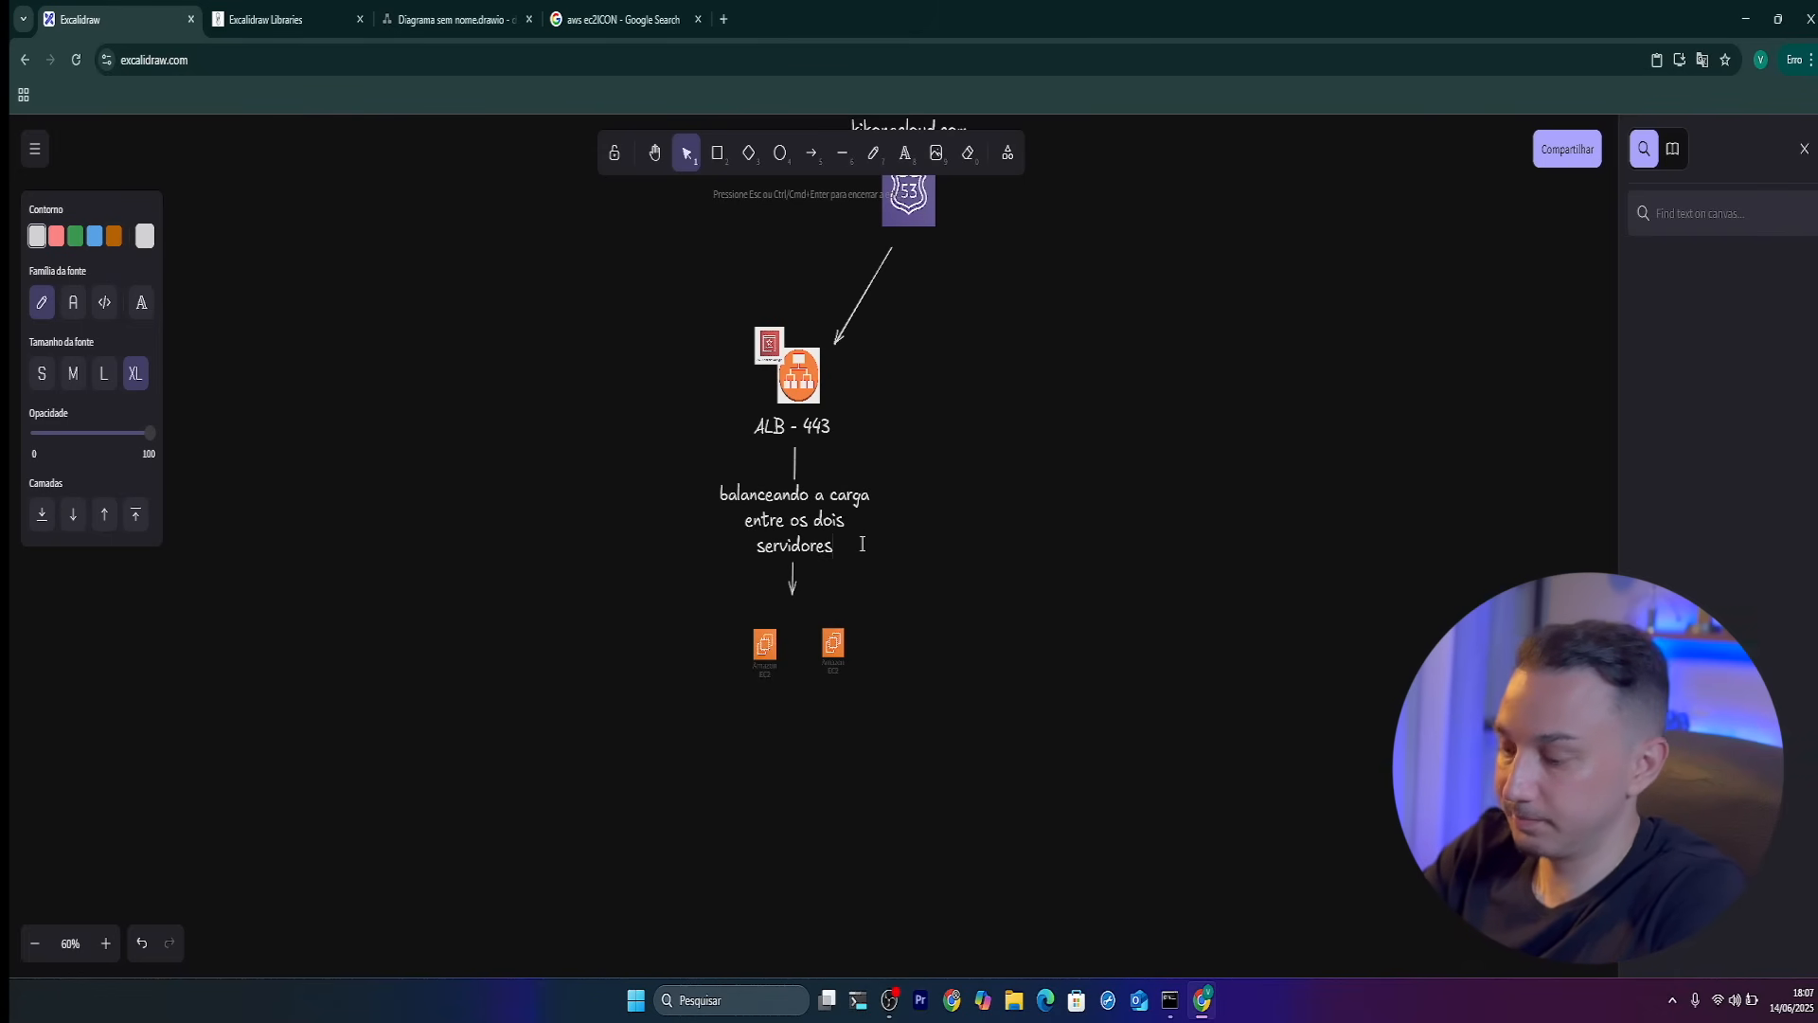
pyautogui.click(1008, 499)
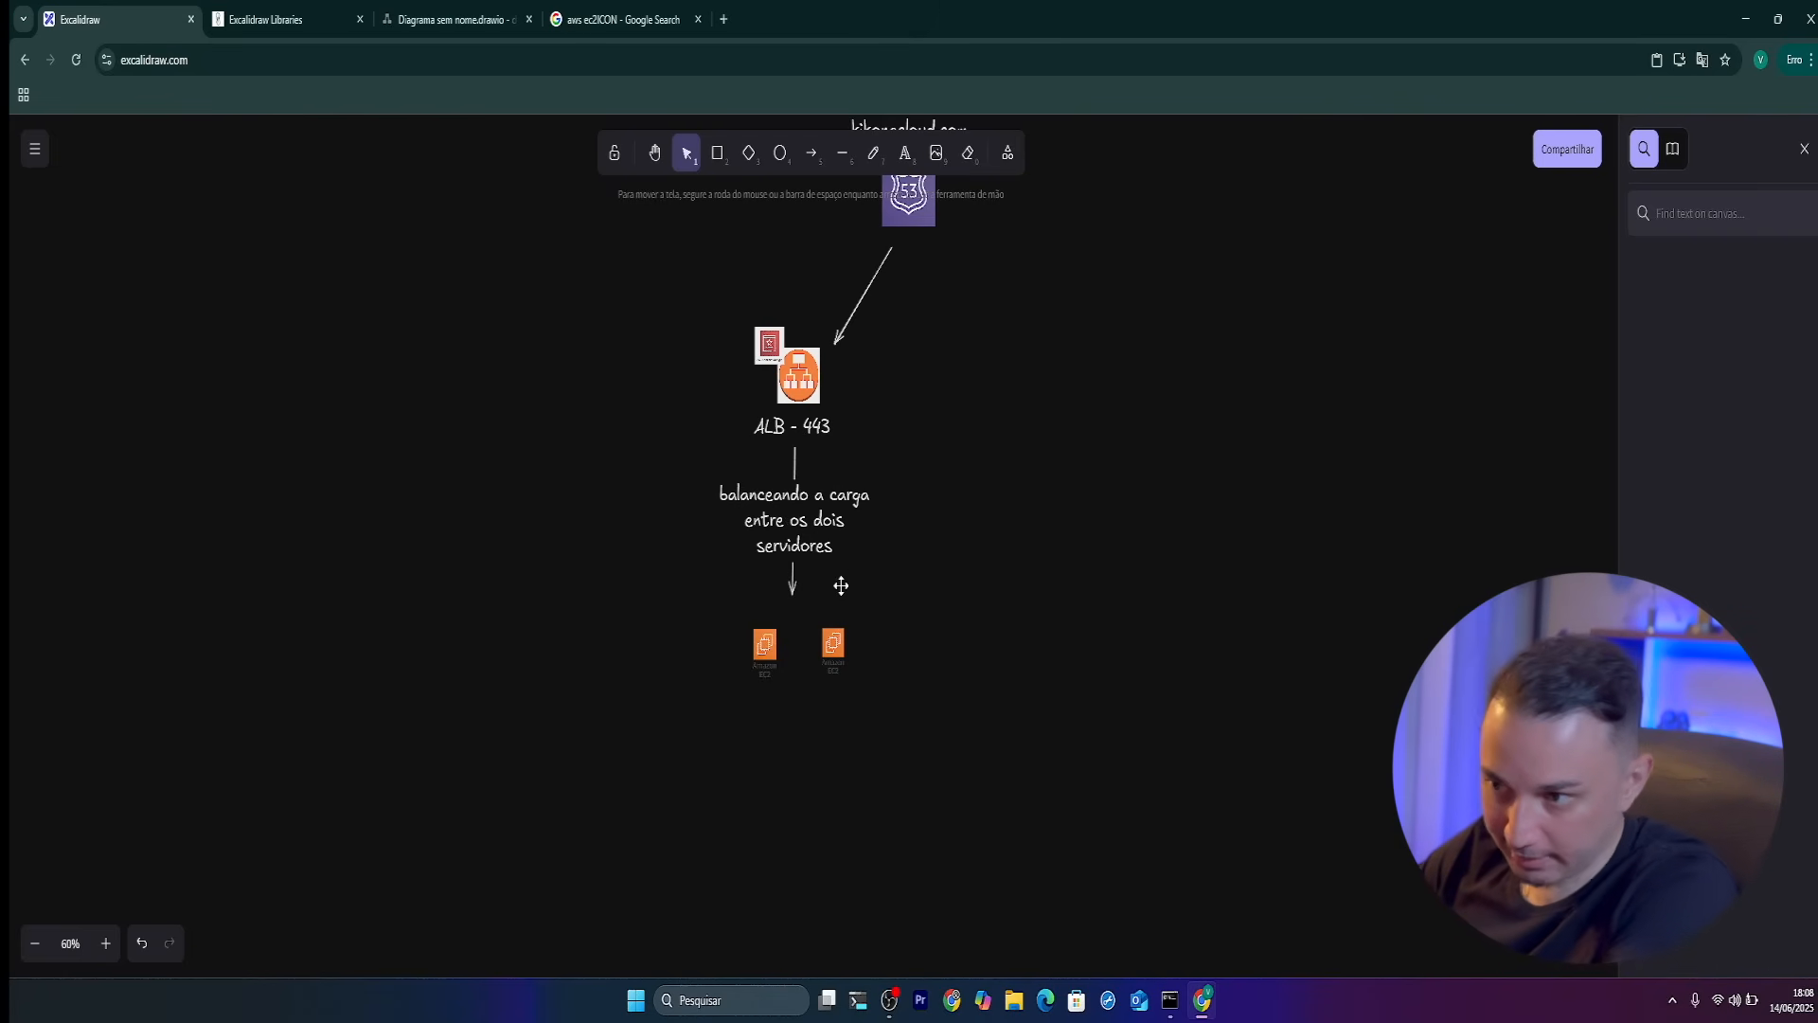
# Move the second EC2 icon closer to the first and draw a rounded rectangle enclosing both icons
pyautogui.moveTo(825, 622); pyautogui.dragTo(808, 622)
pyautogui.click(792, 670)
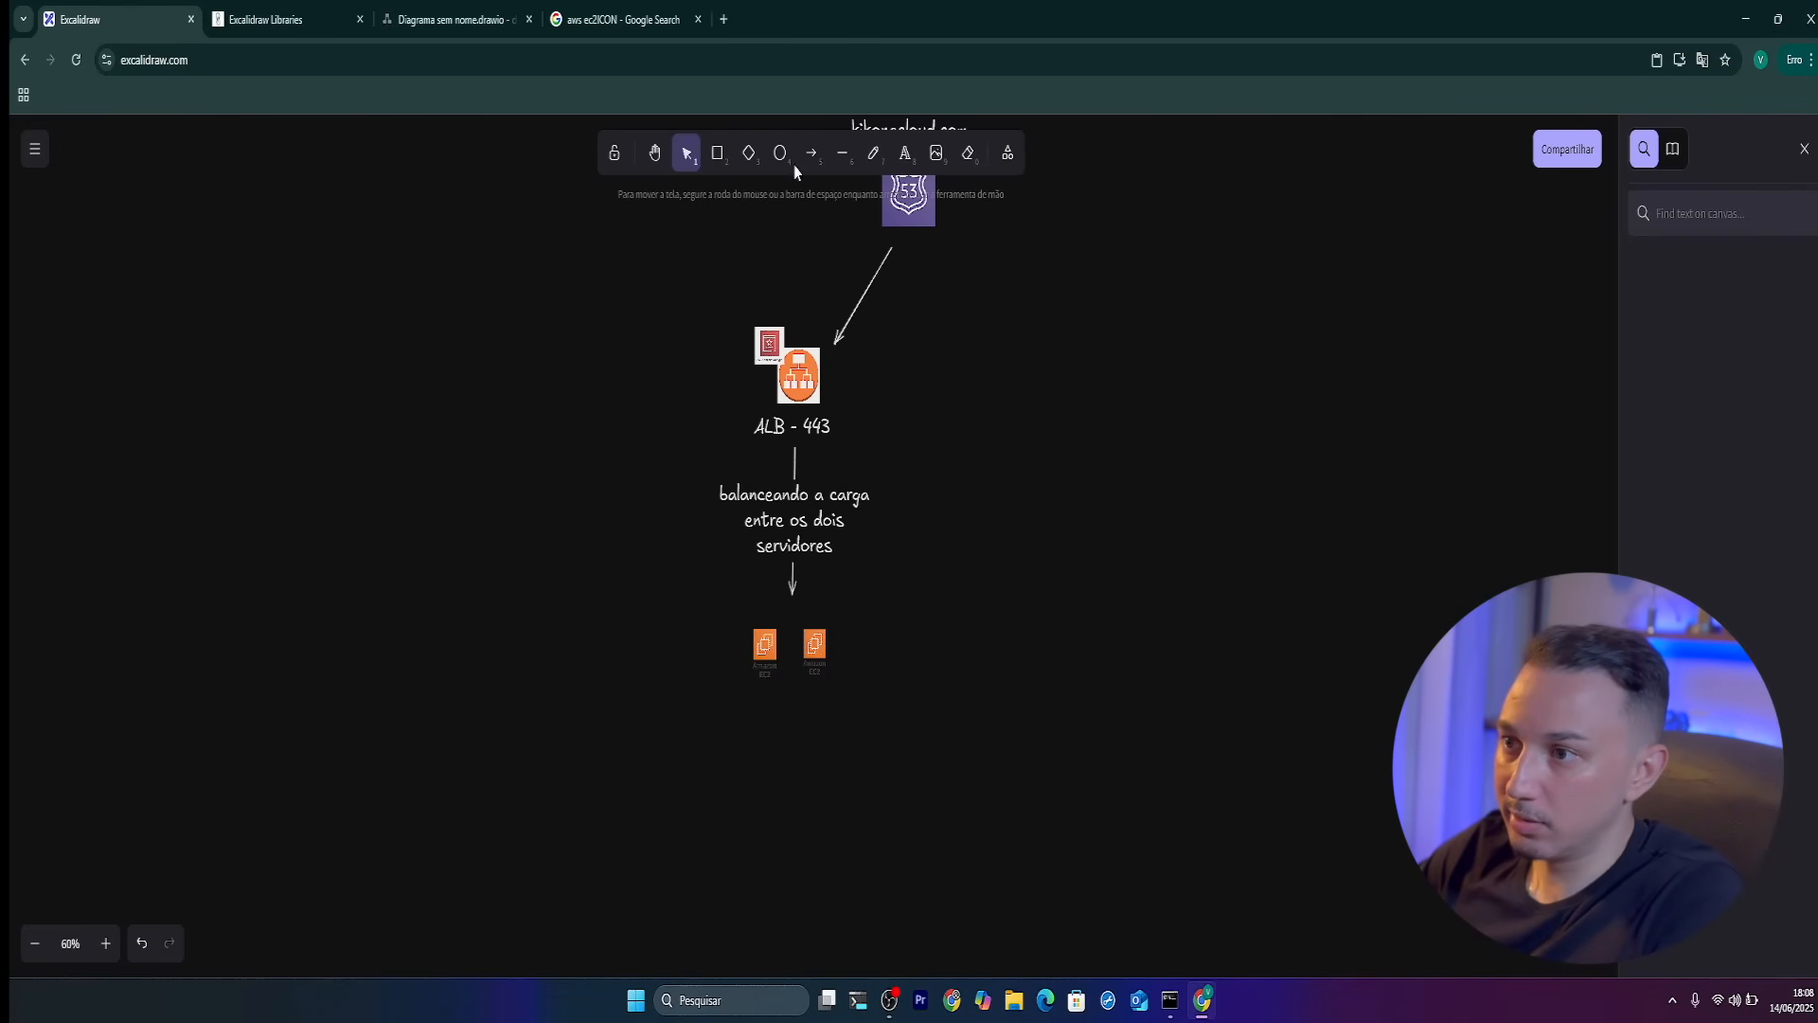
pyautogui.click(717, 152)
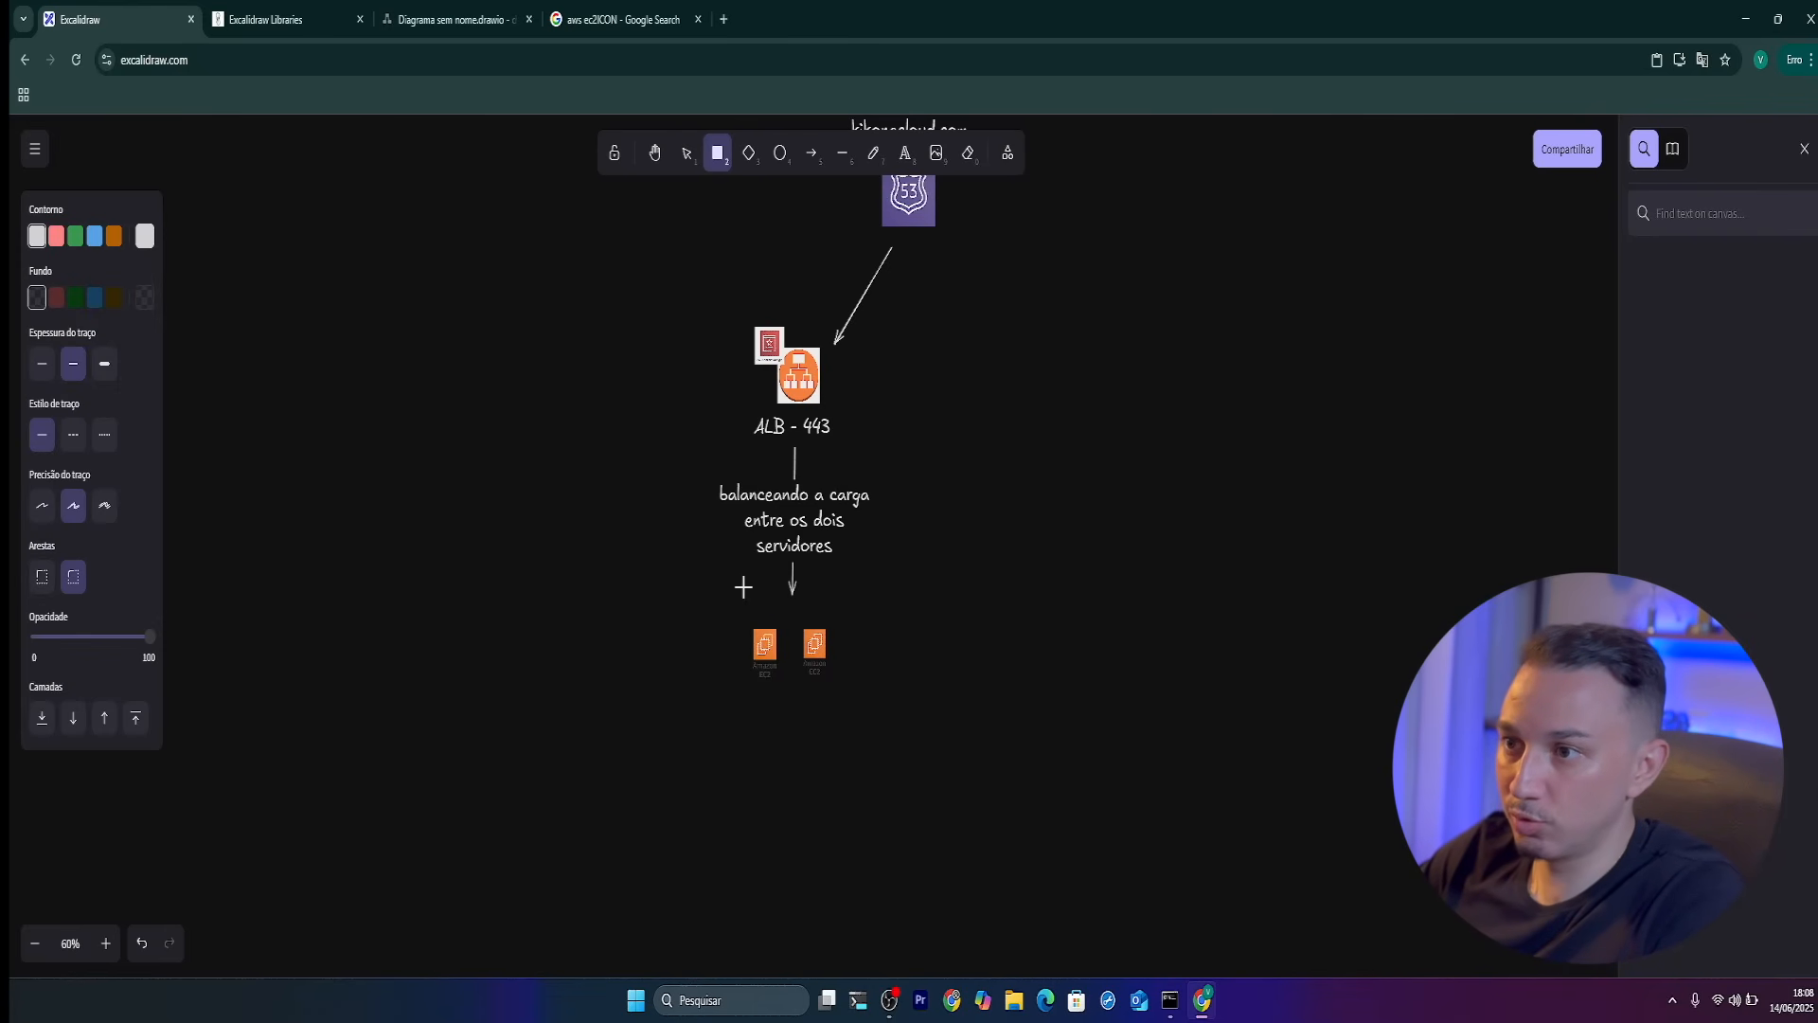
pyautogui.moveTo(685, 604)
pyautogui.mouseDown()
pyautogui.moveTo(934, 701)
pyautogui.moveTo(891, 712)
pyautogui.mouseUp()
pyautogui.click(814, 703)
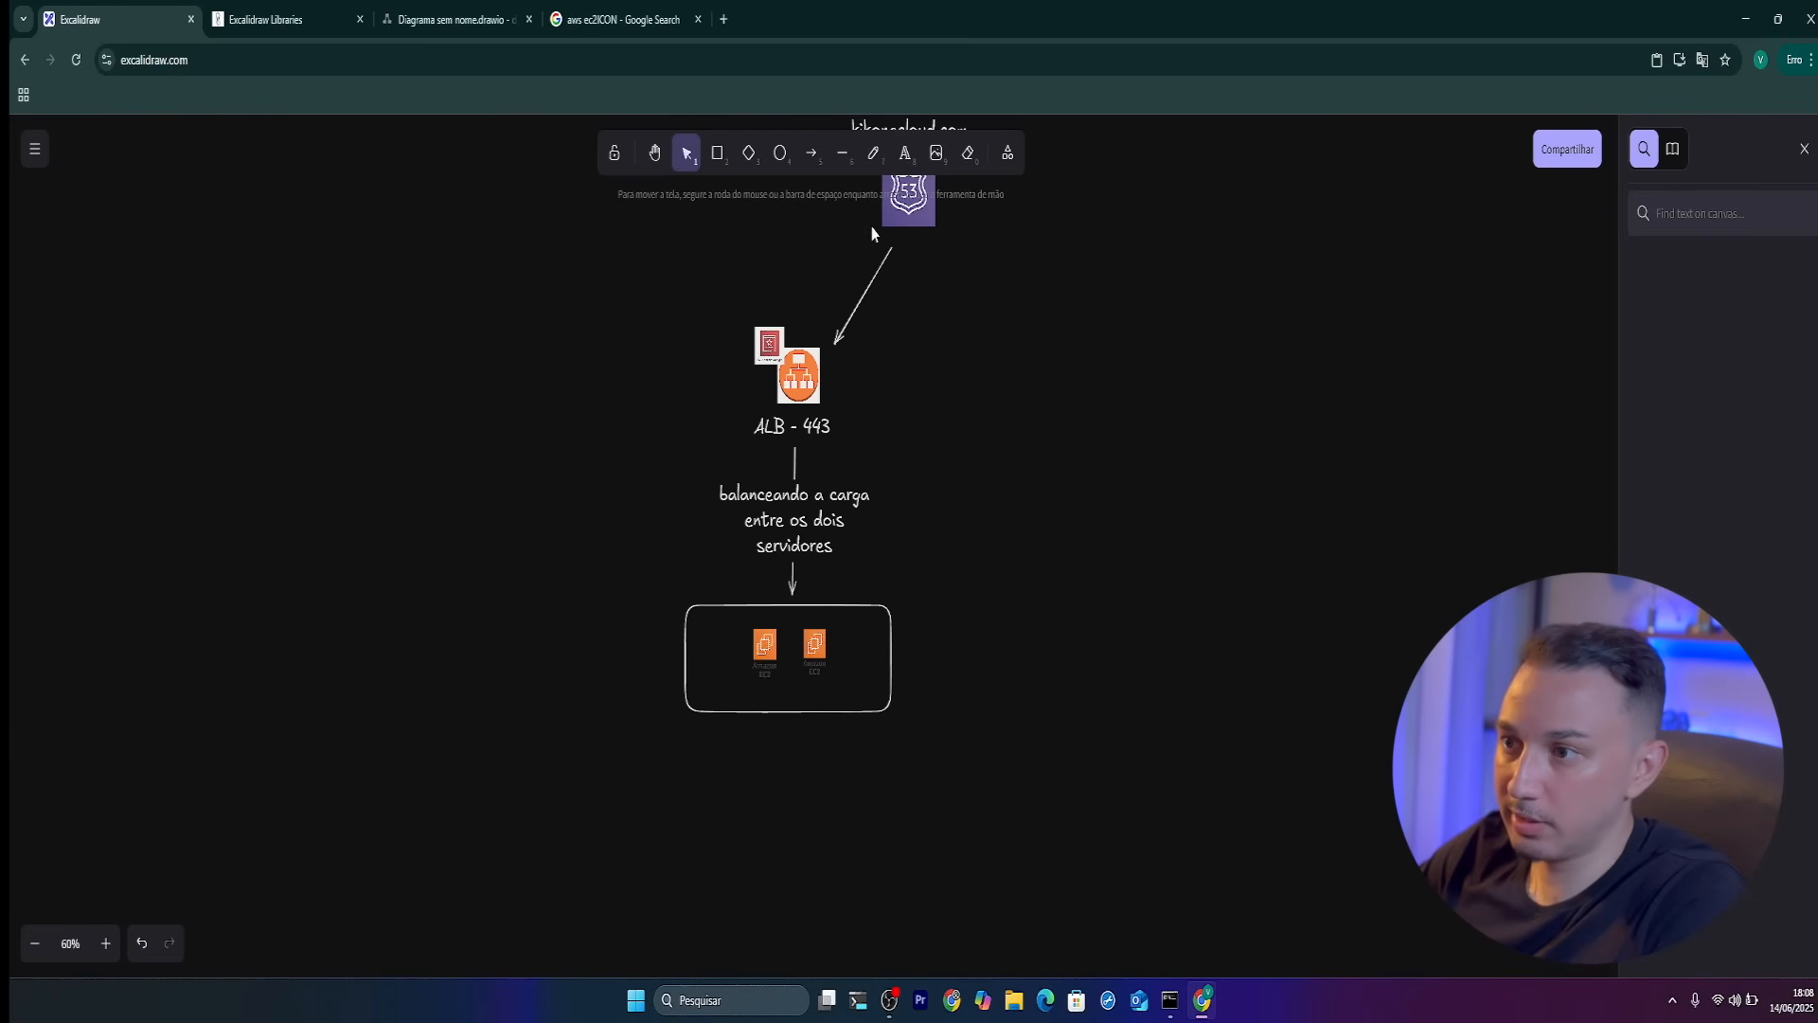
pyautogui.click(906, 153)
pyautogui.moveTo(713, 730); pyautogui.dragTo(905, 744)
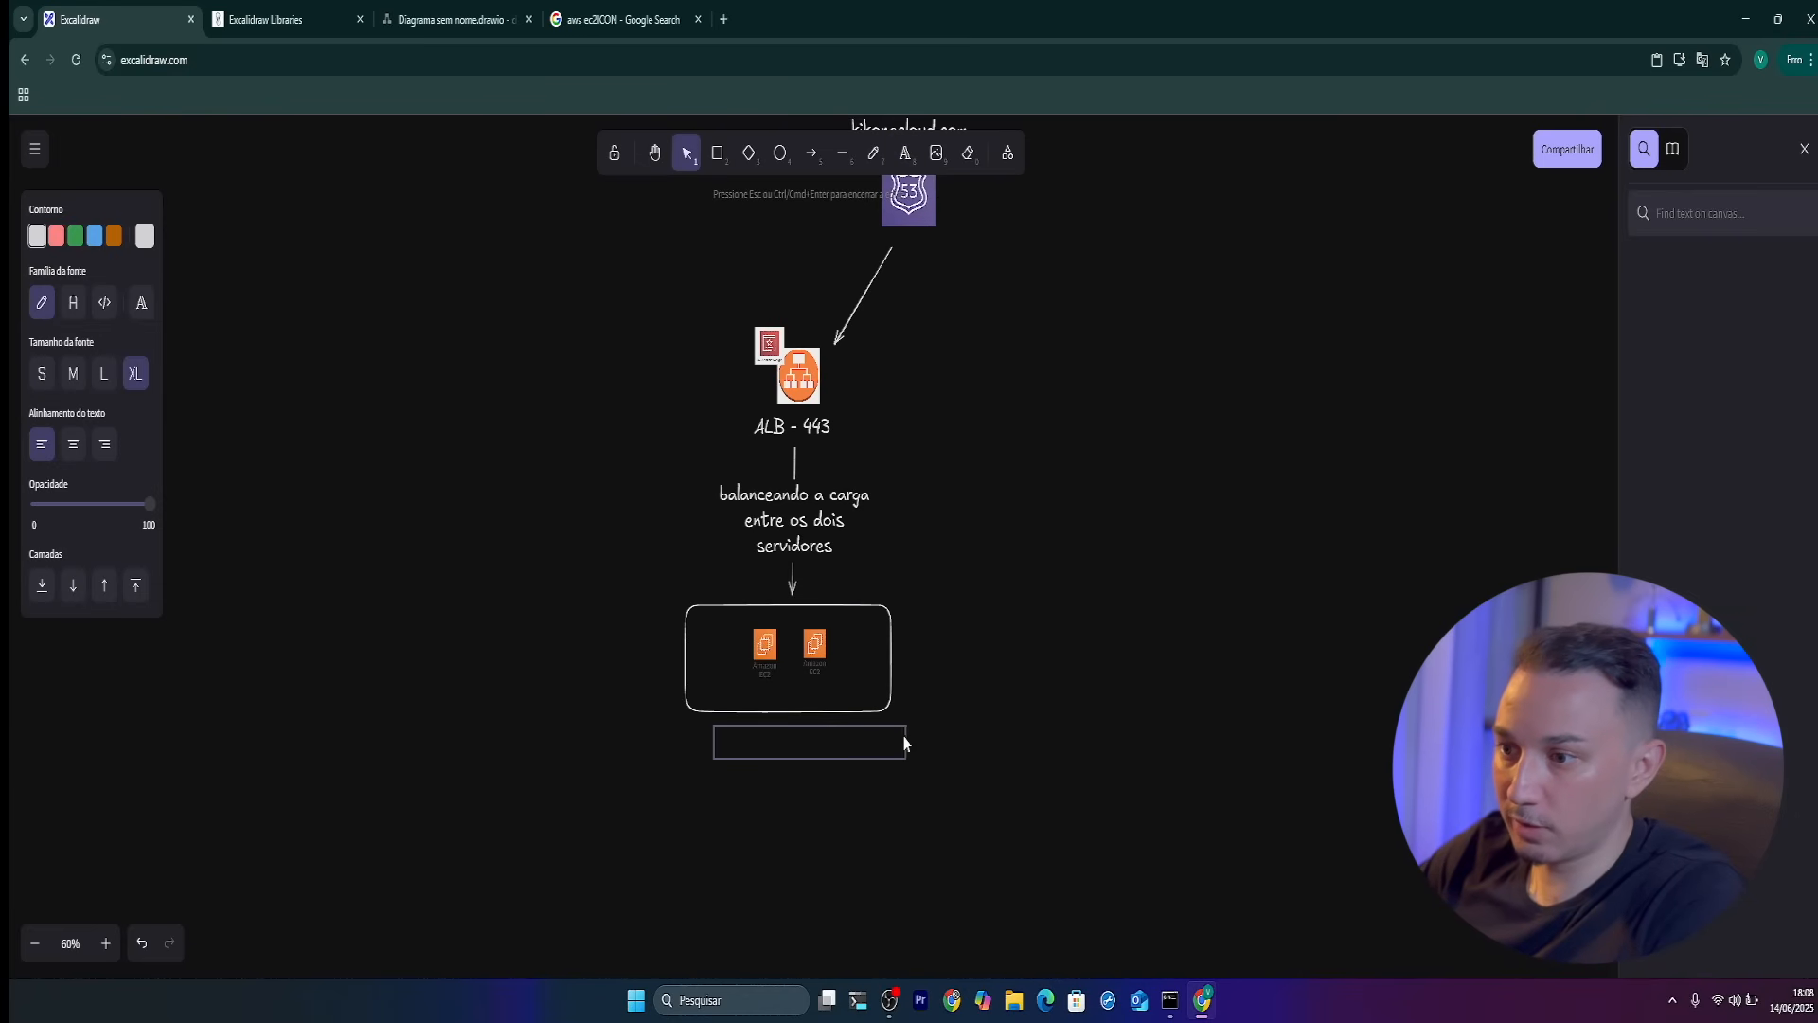
pyautogui.click(930, 751)
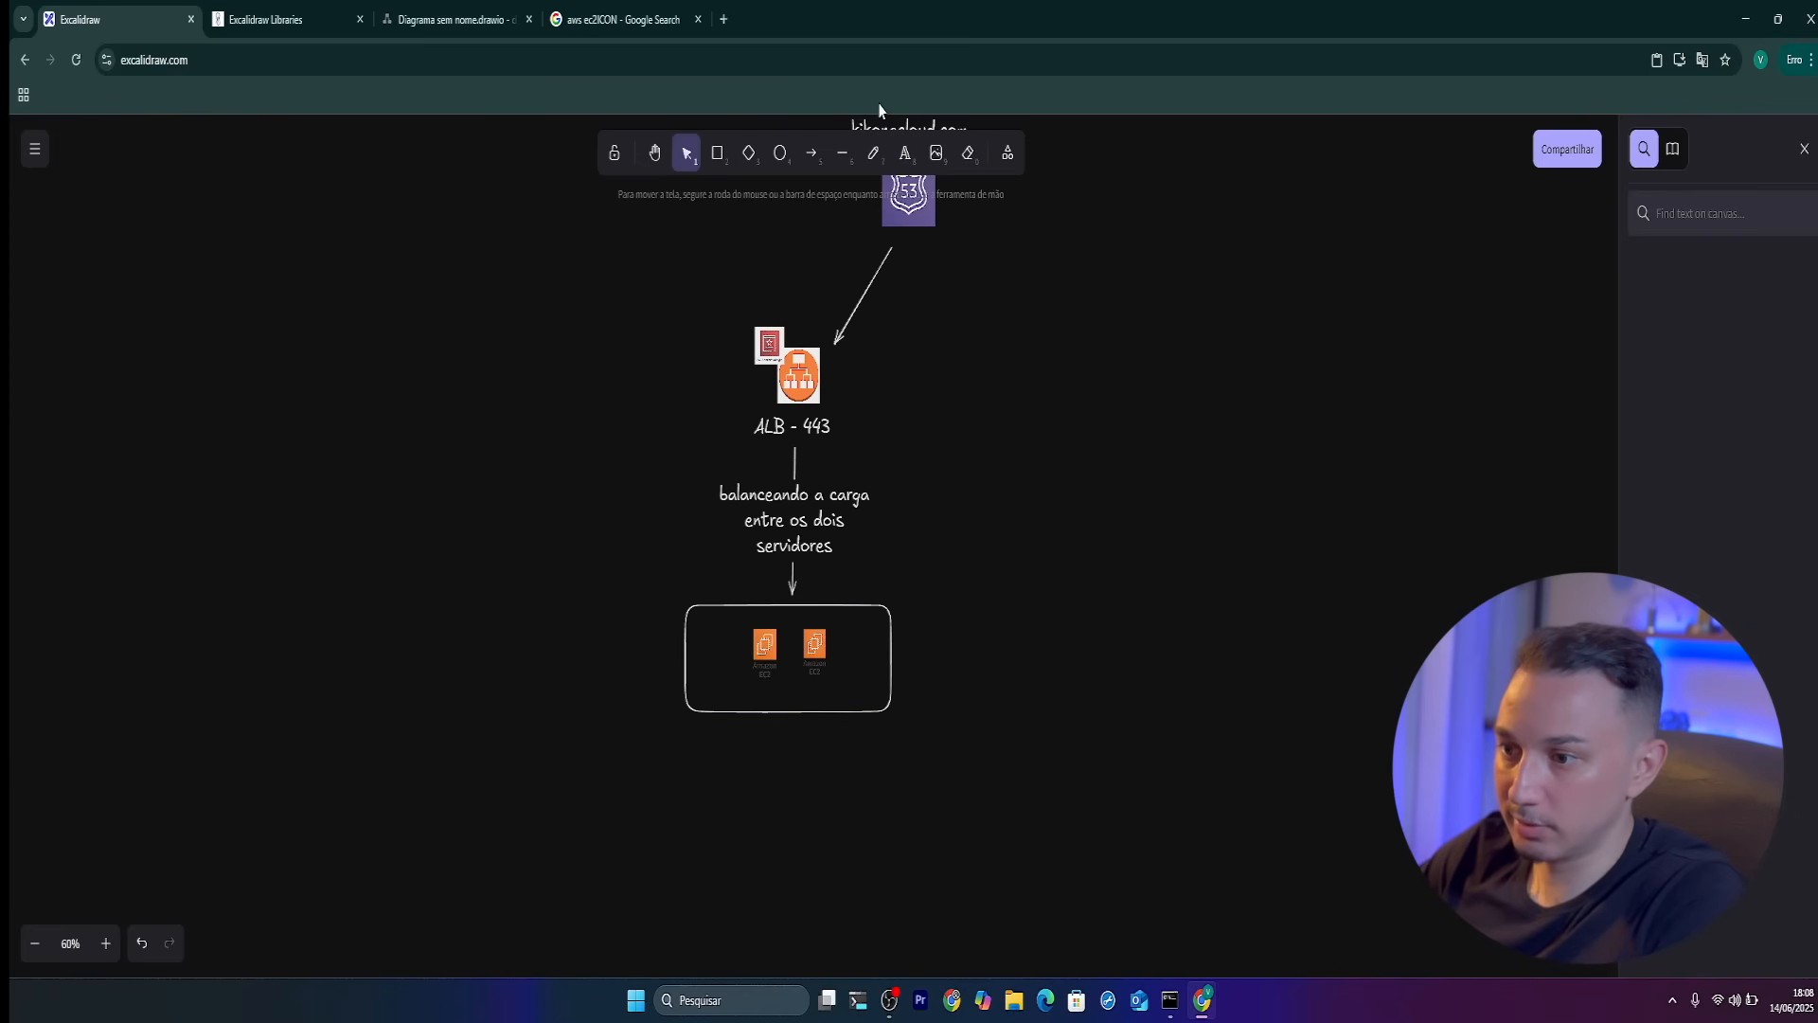
# Add a two-line caption beneath the EC2 rectangle reading "Servidores nginx com o meu site statico."
pyautogui.click(905, 153)
pyautogui.moveTo(707, 727); pyautogui.dragTo(878, 744)
pyautogui.press('capslock')
pyautogui.write('Se')
pyautogui.press('capslock')
pyautogui.write('ervid')
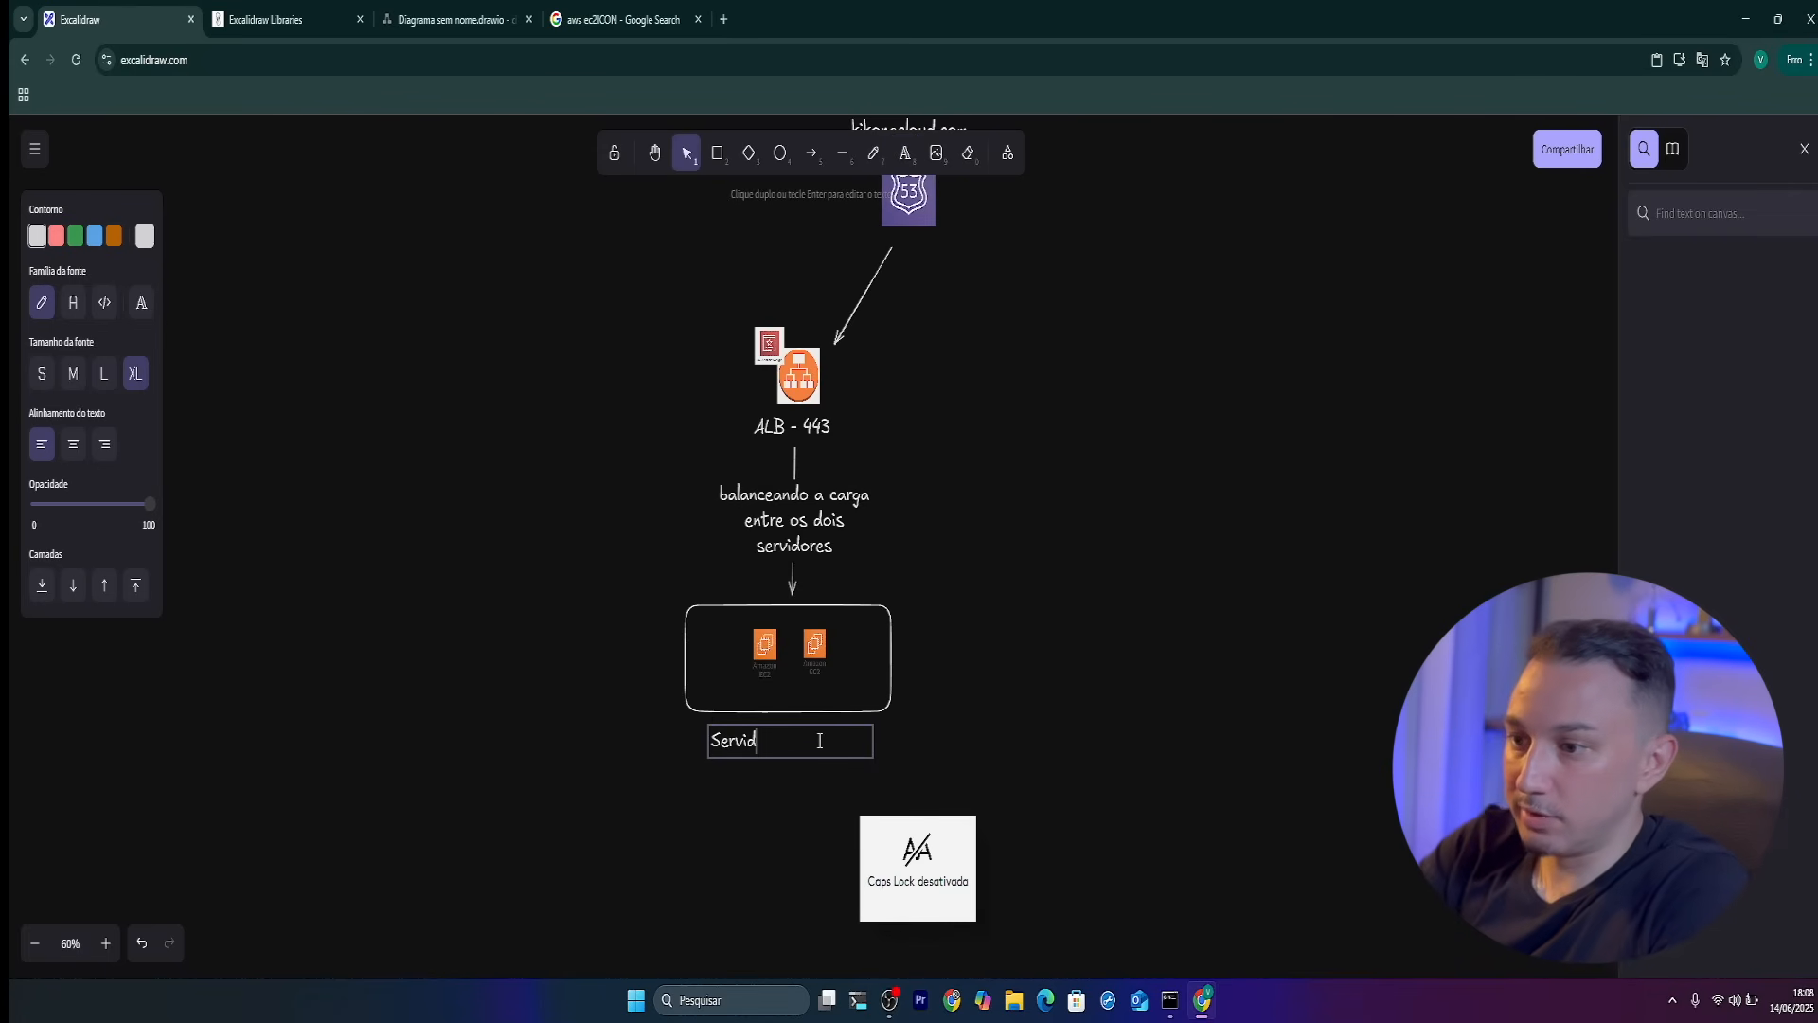
pyautogui.write('ores nginx com o meu site statico.')
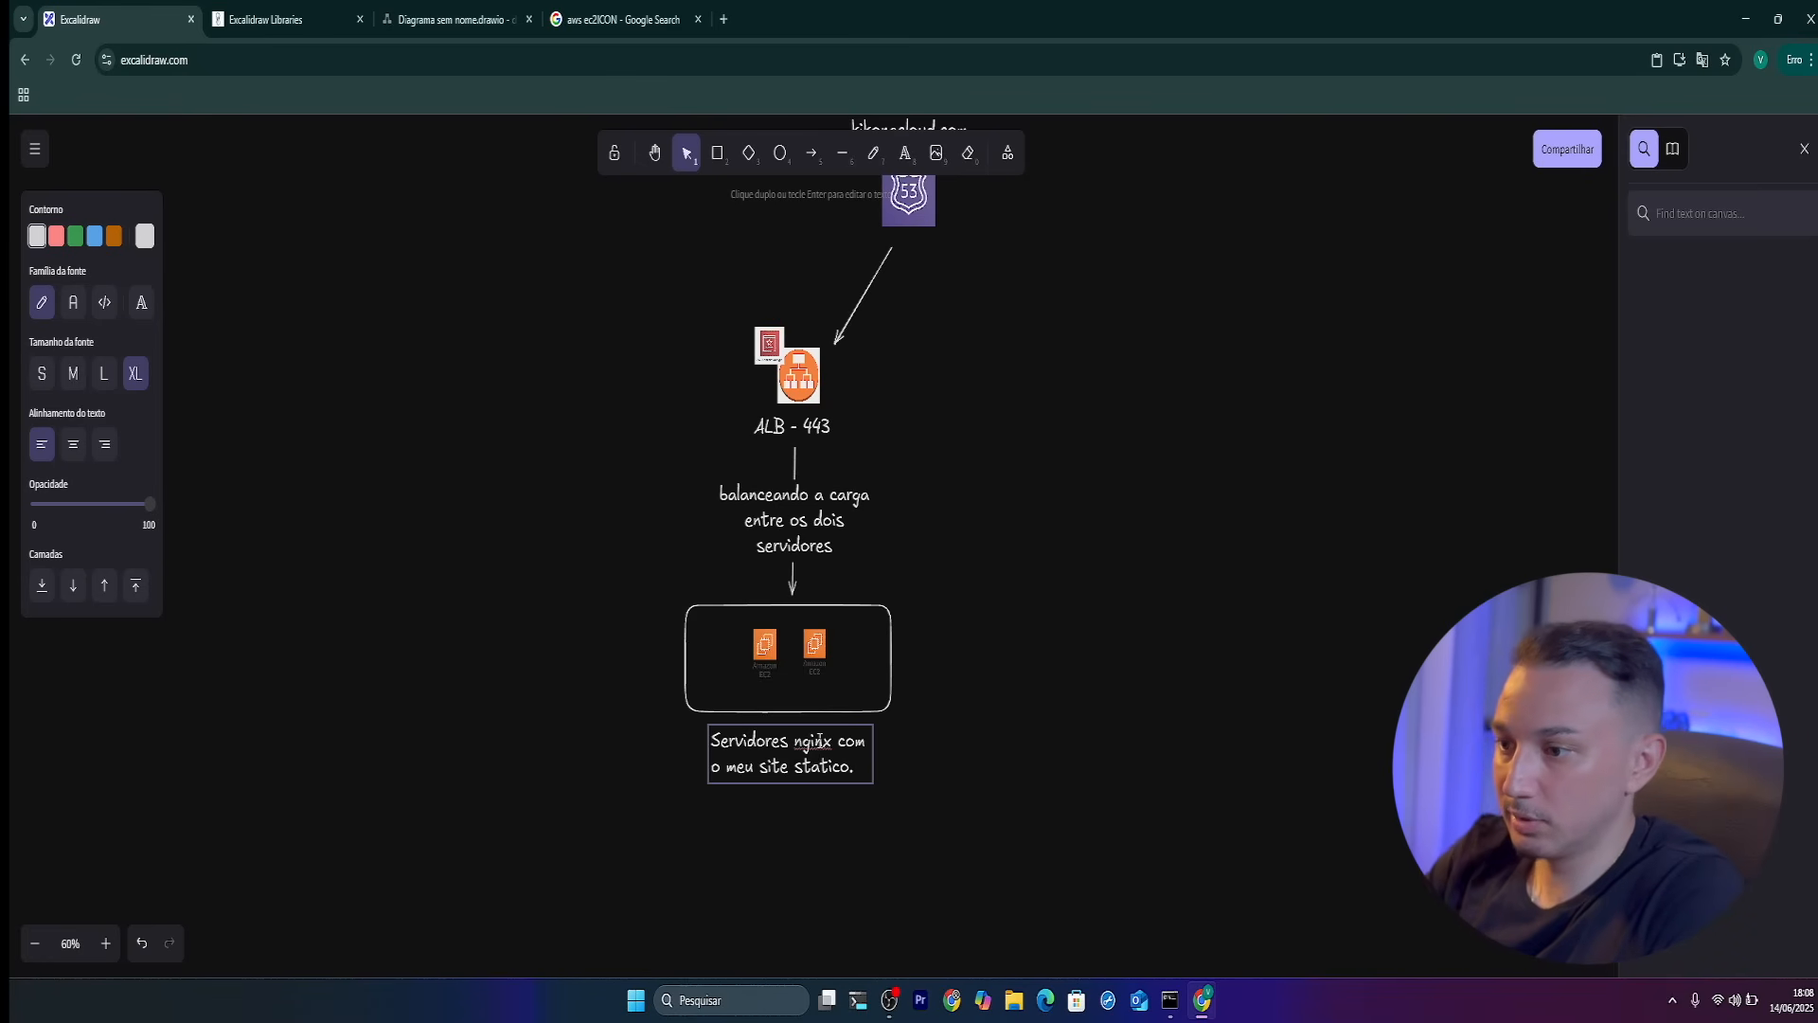
pyautogui.click(1073, 482)
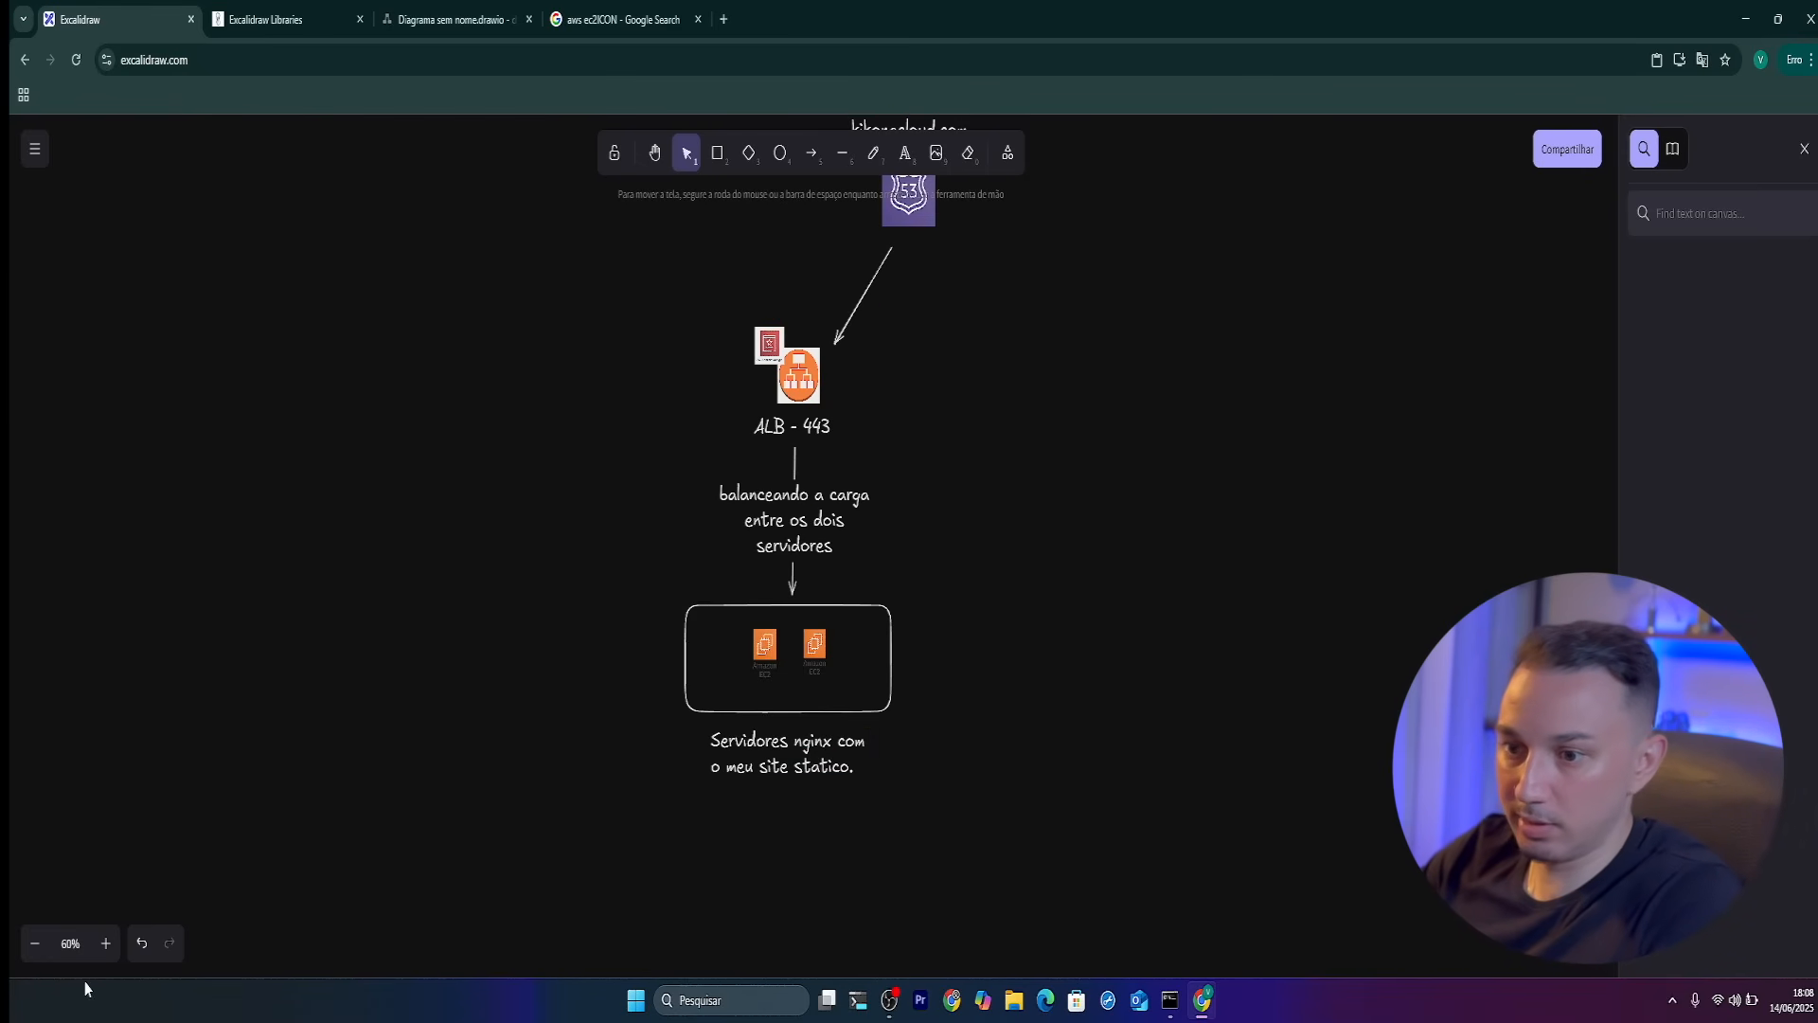
# Zoom out to 40% and reposition the canvas to review the full flow from the user down to the EC2 servers
pyautogui.click(35, 943)
pyautogui.click(35, 943)
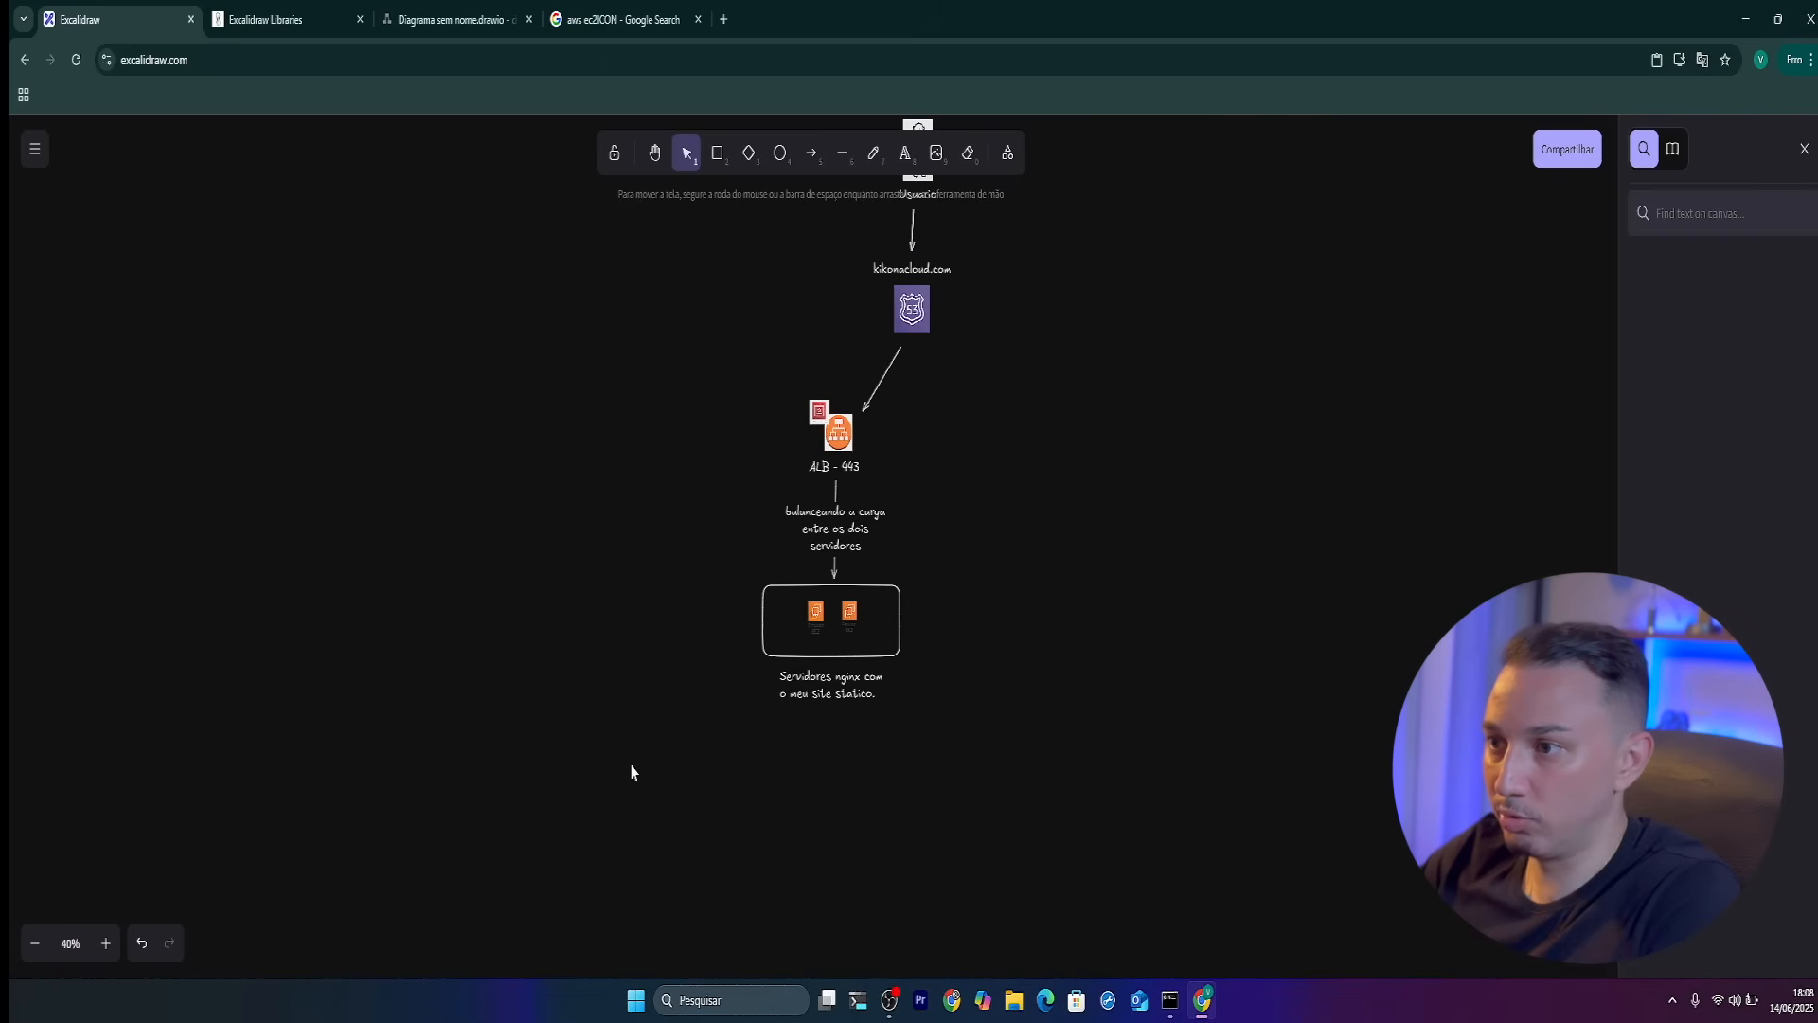
pyautogui.scroll(-1, 1071, 634)
pyautogui.scroll(1, 1071, 634)
pyautogui.moveTo(1075, 576); pyautogui.dragTo(1078, 623)
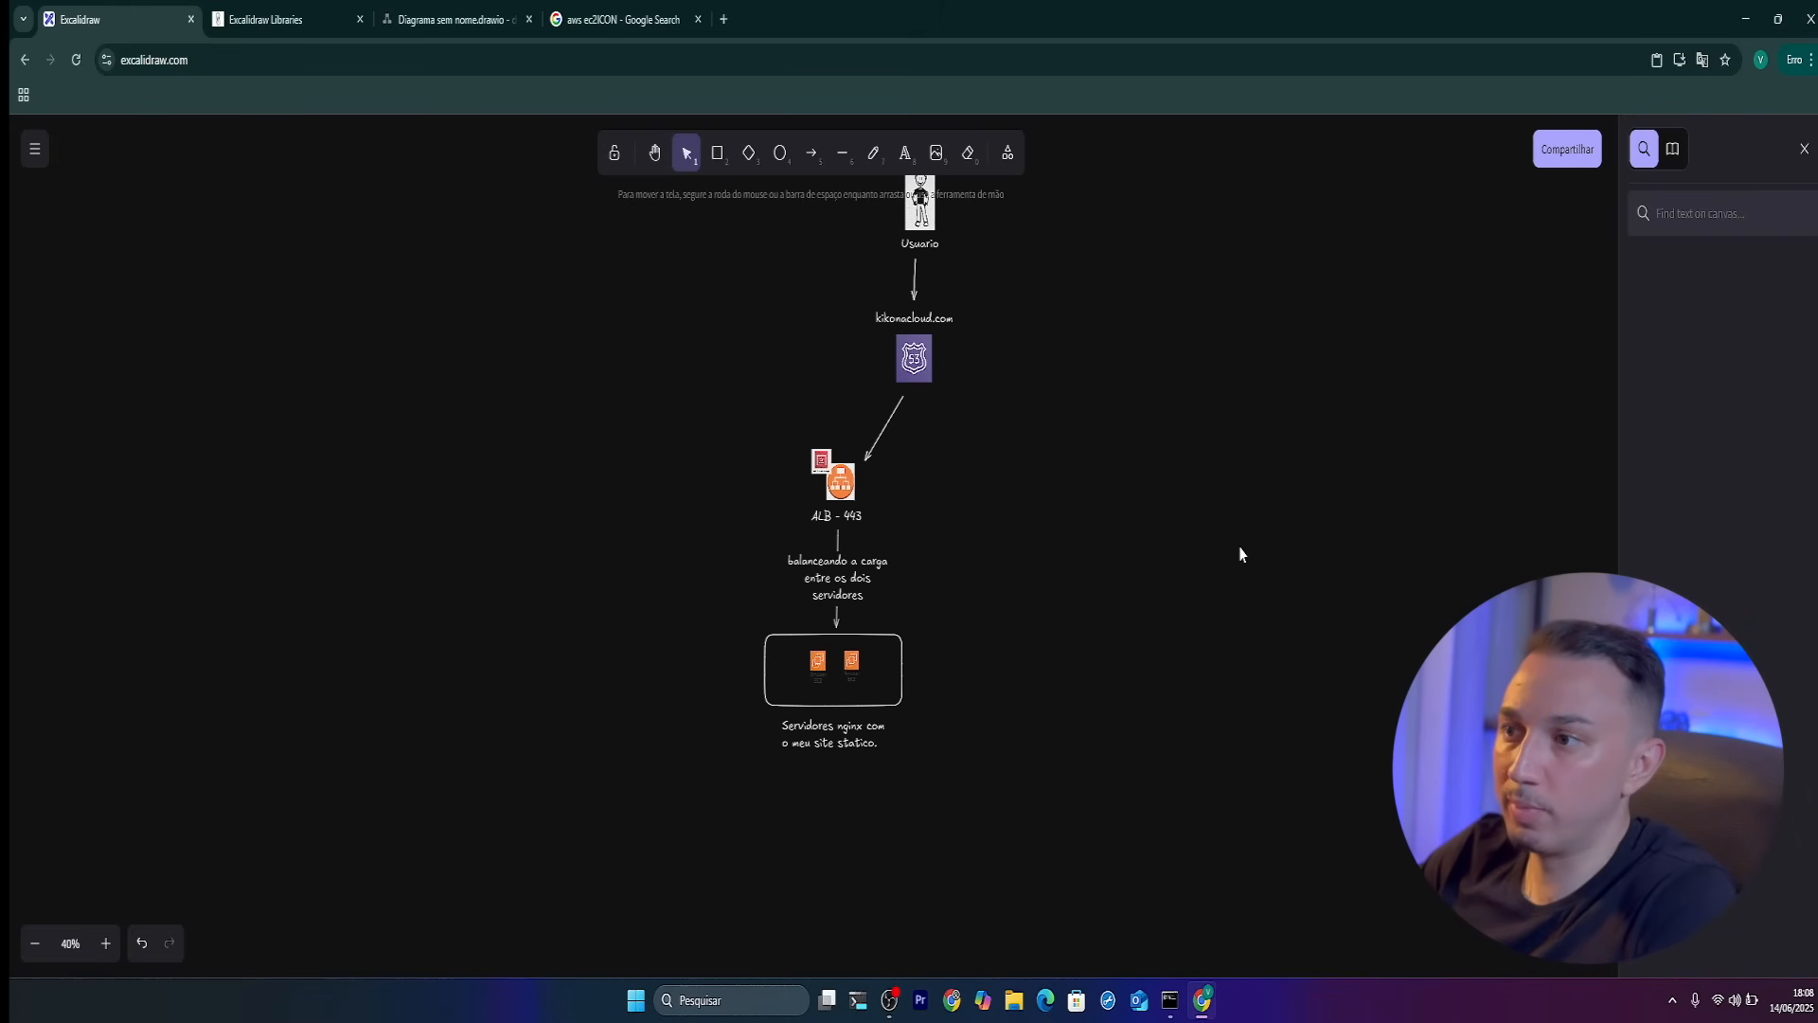
pyautogui.click(655, 154)
pyautogui.moveTo(1124, 430); pyautogui.dragTo(1120, 438)
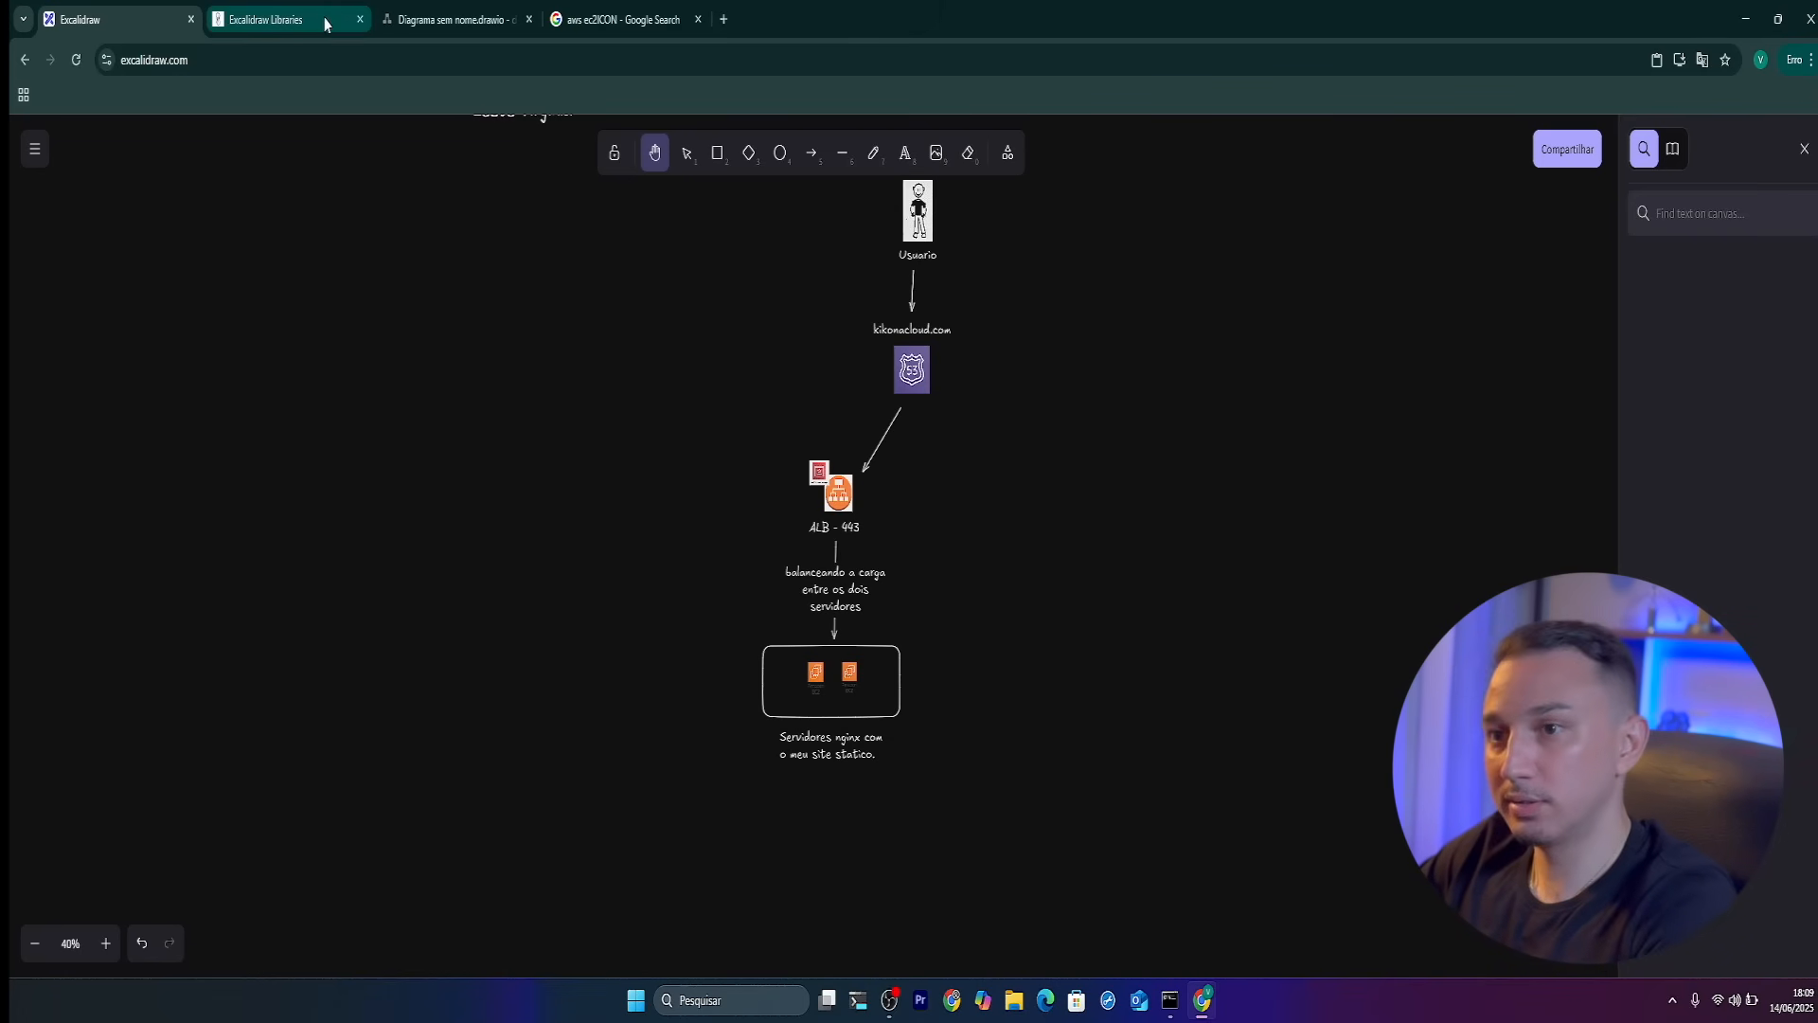
# Close the Excalidraw Libraries page, switch to draw.io and browse the AWS cloud templates offered for a new diagram
pyautogui.click(359, 20)
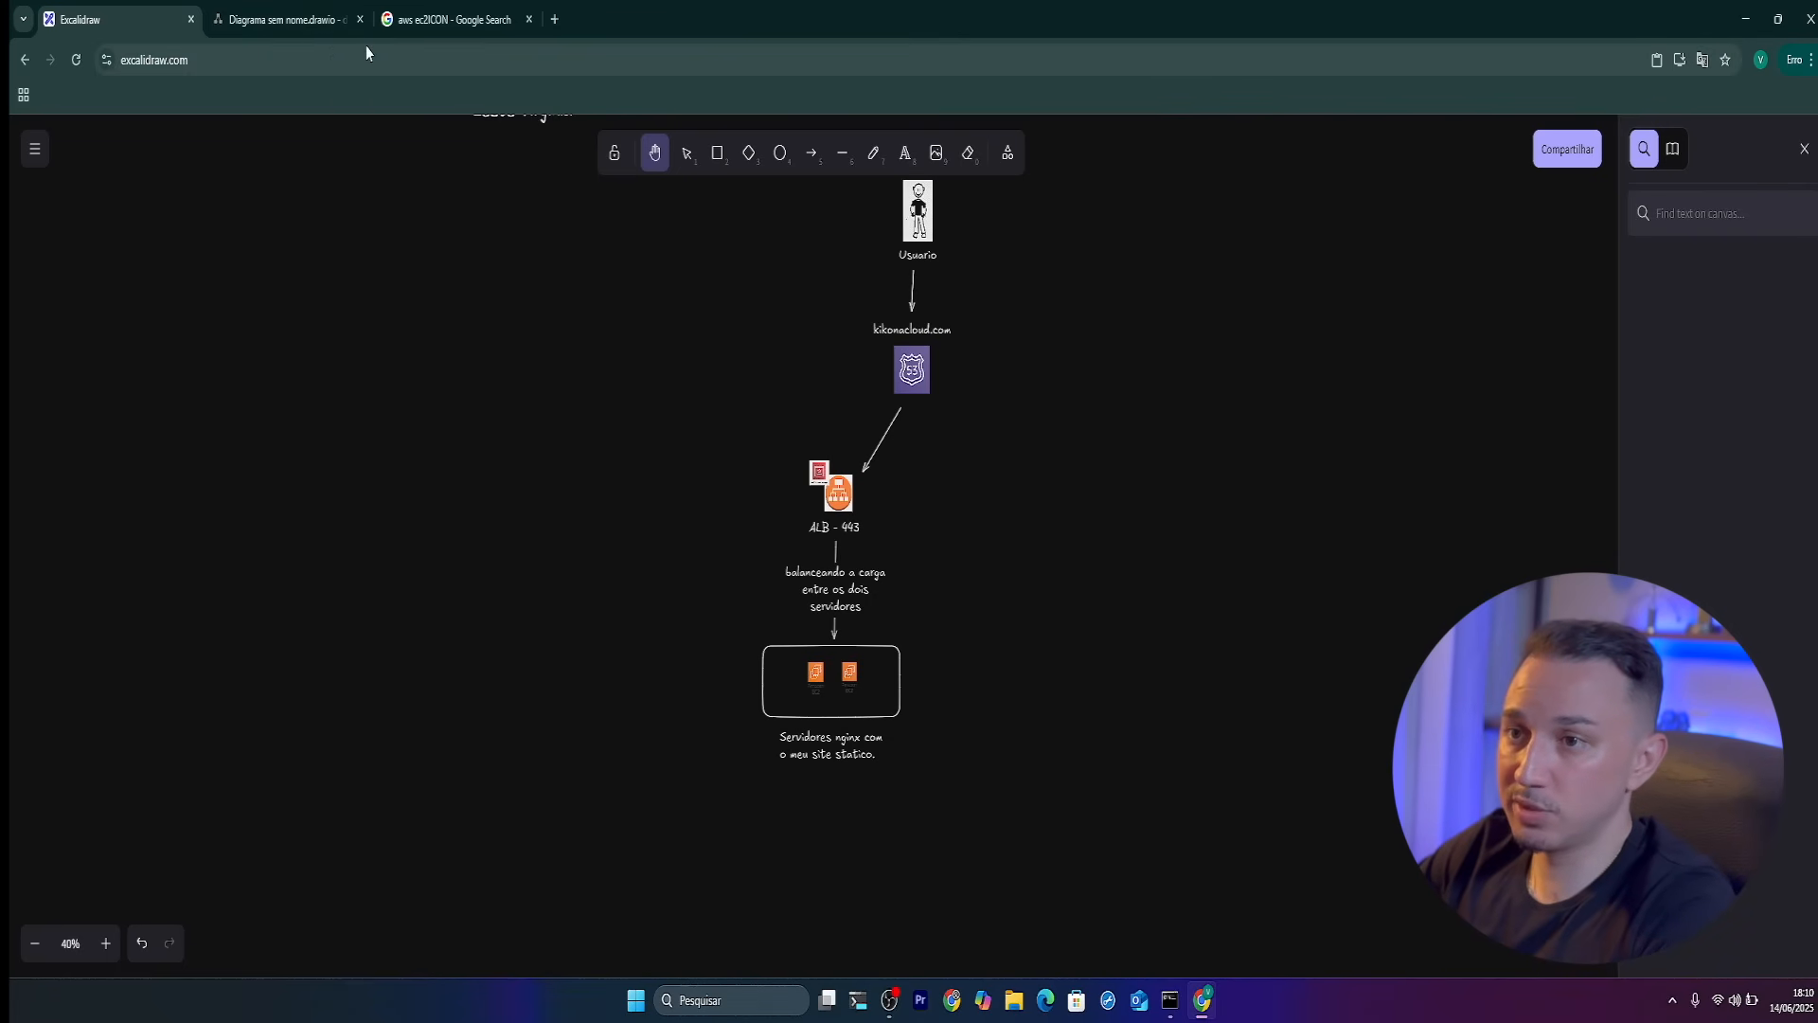
pyautogui.click(284, 23)
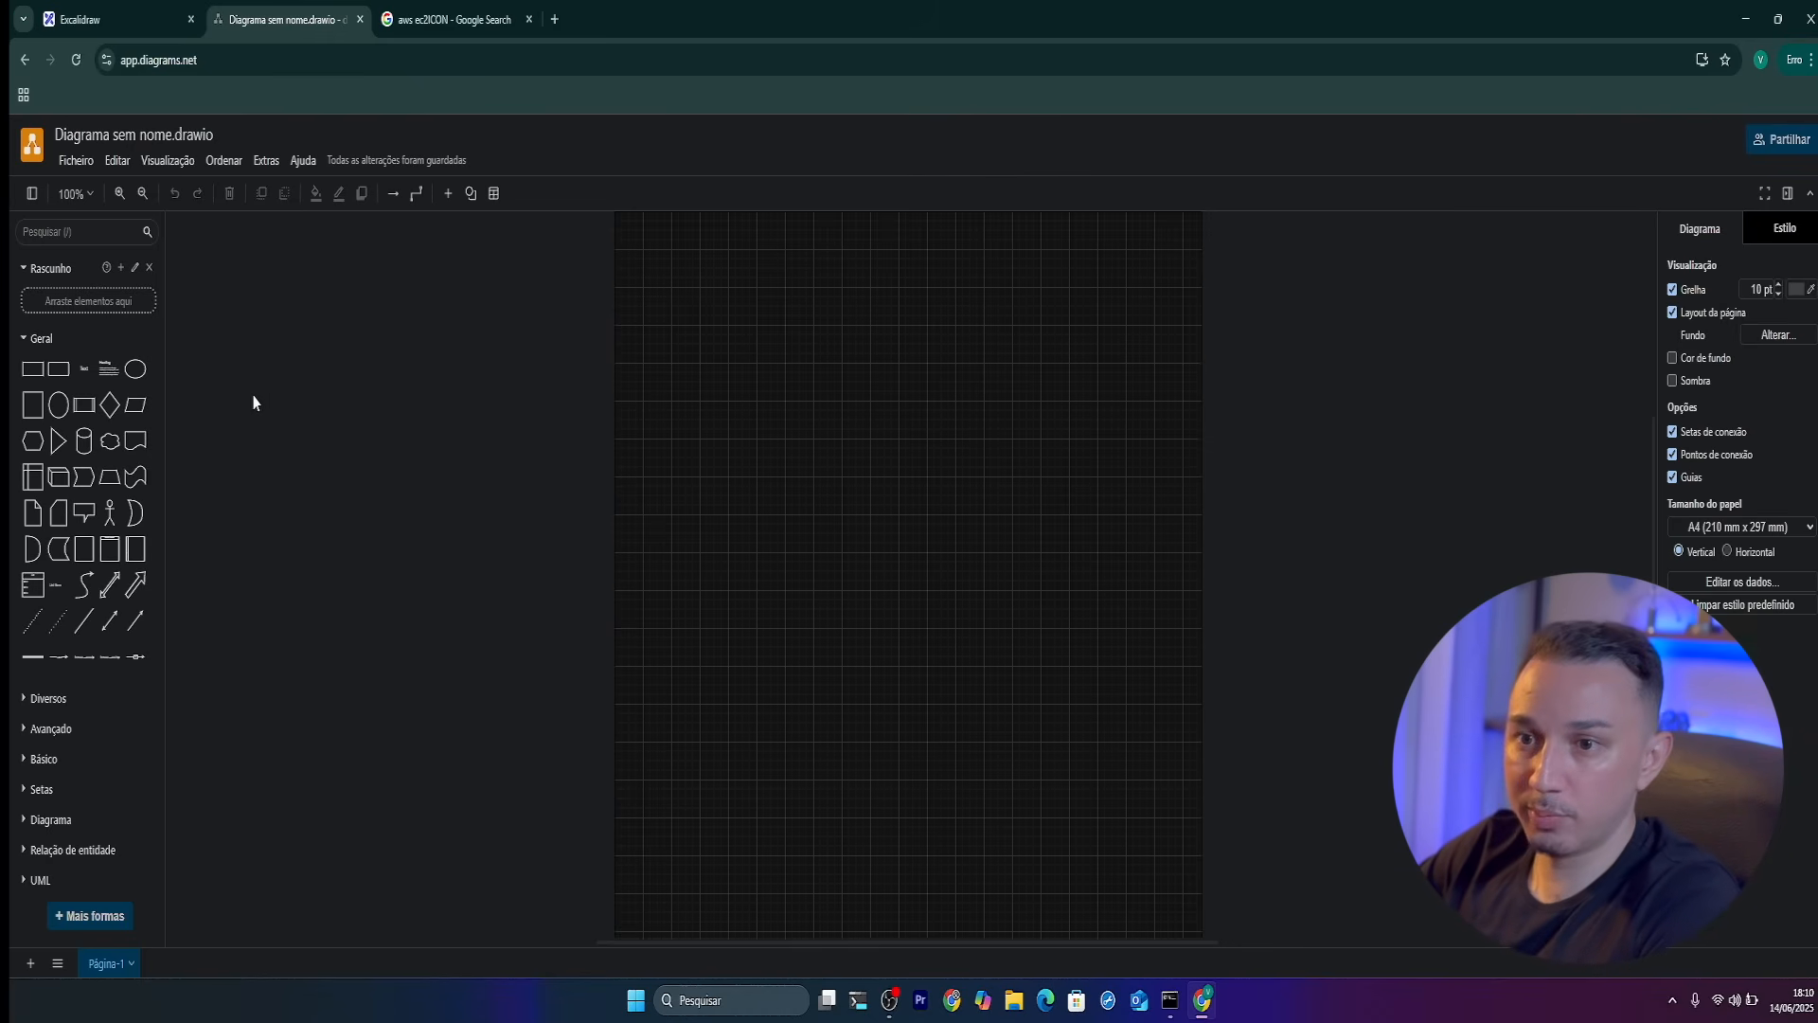
pyautogui.click(66, 165)
pyautogui.click(115, 170)
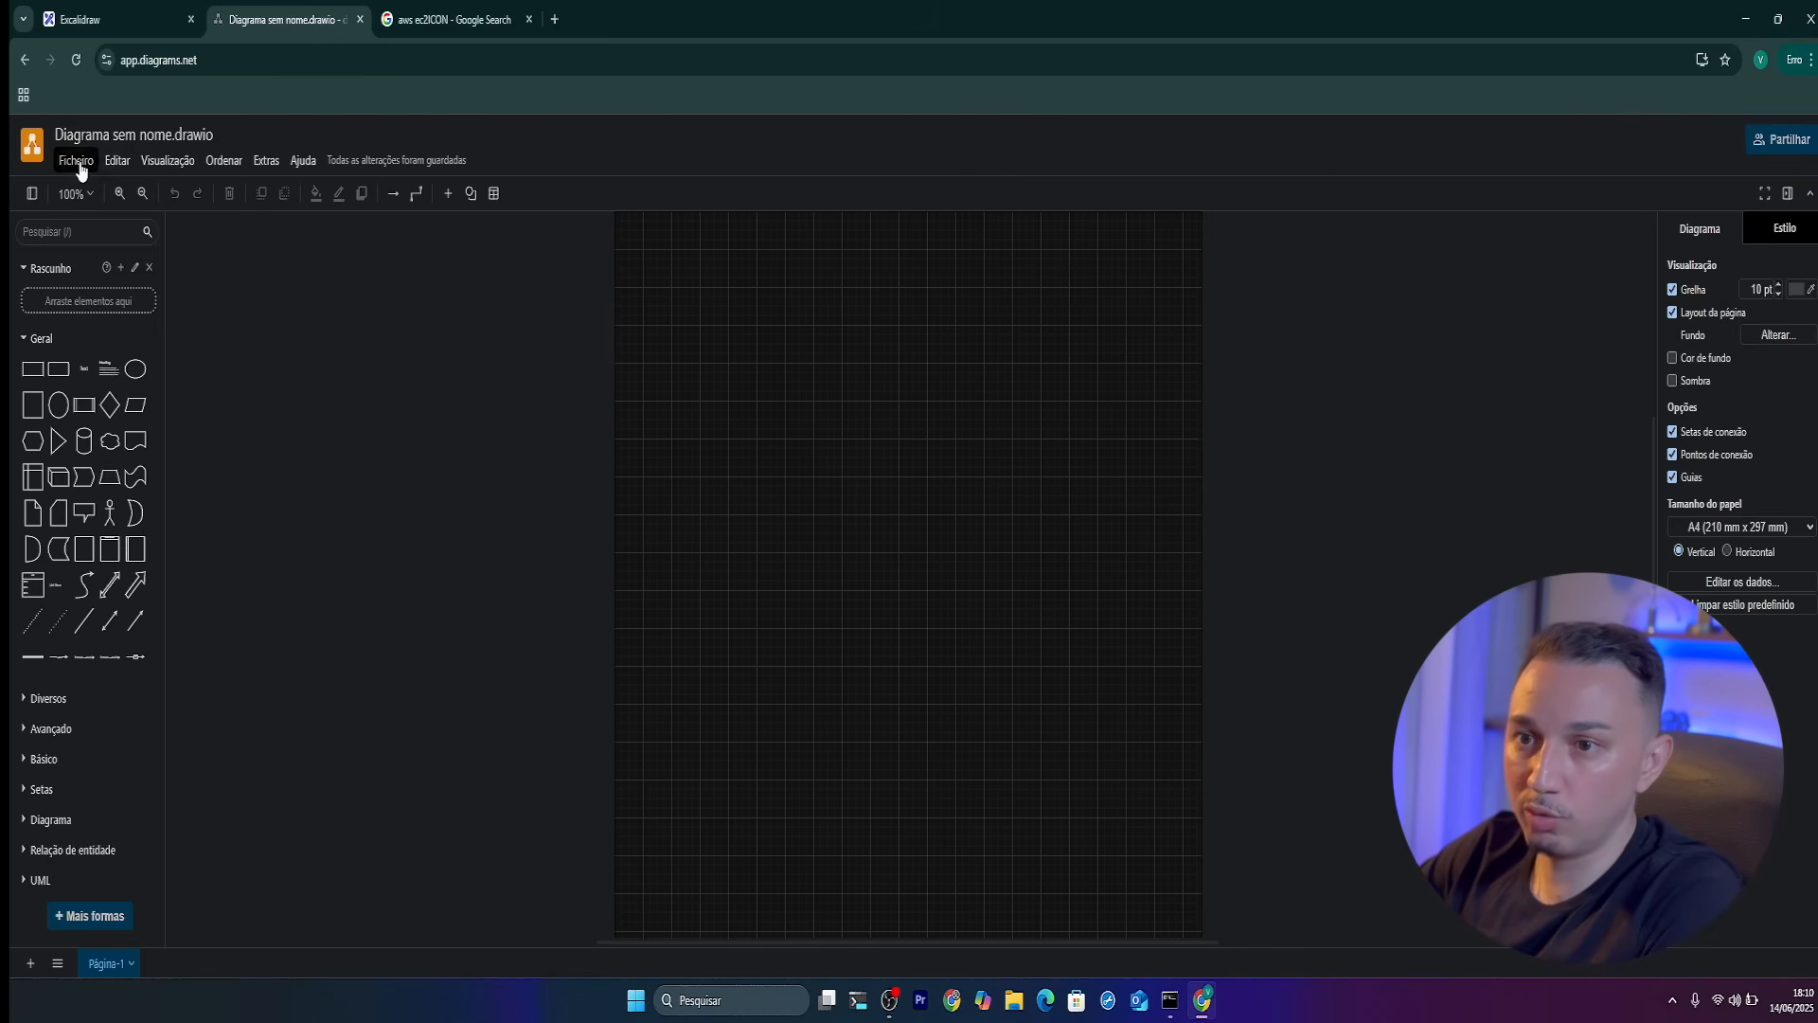
pyautogui.click(82, 170)
pyautogui.click(90, 199)
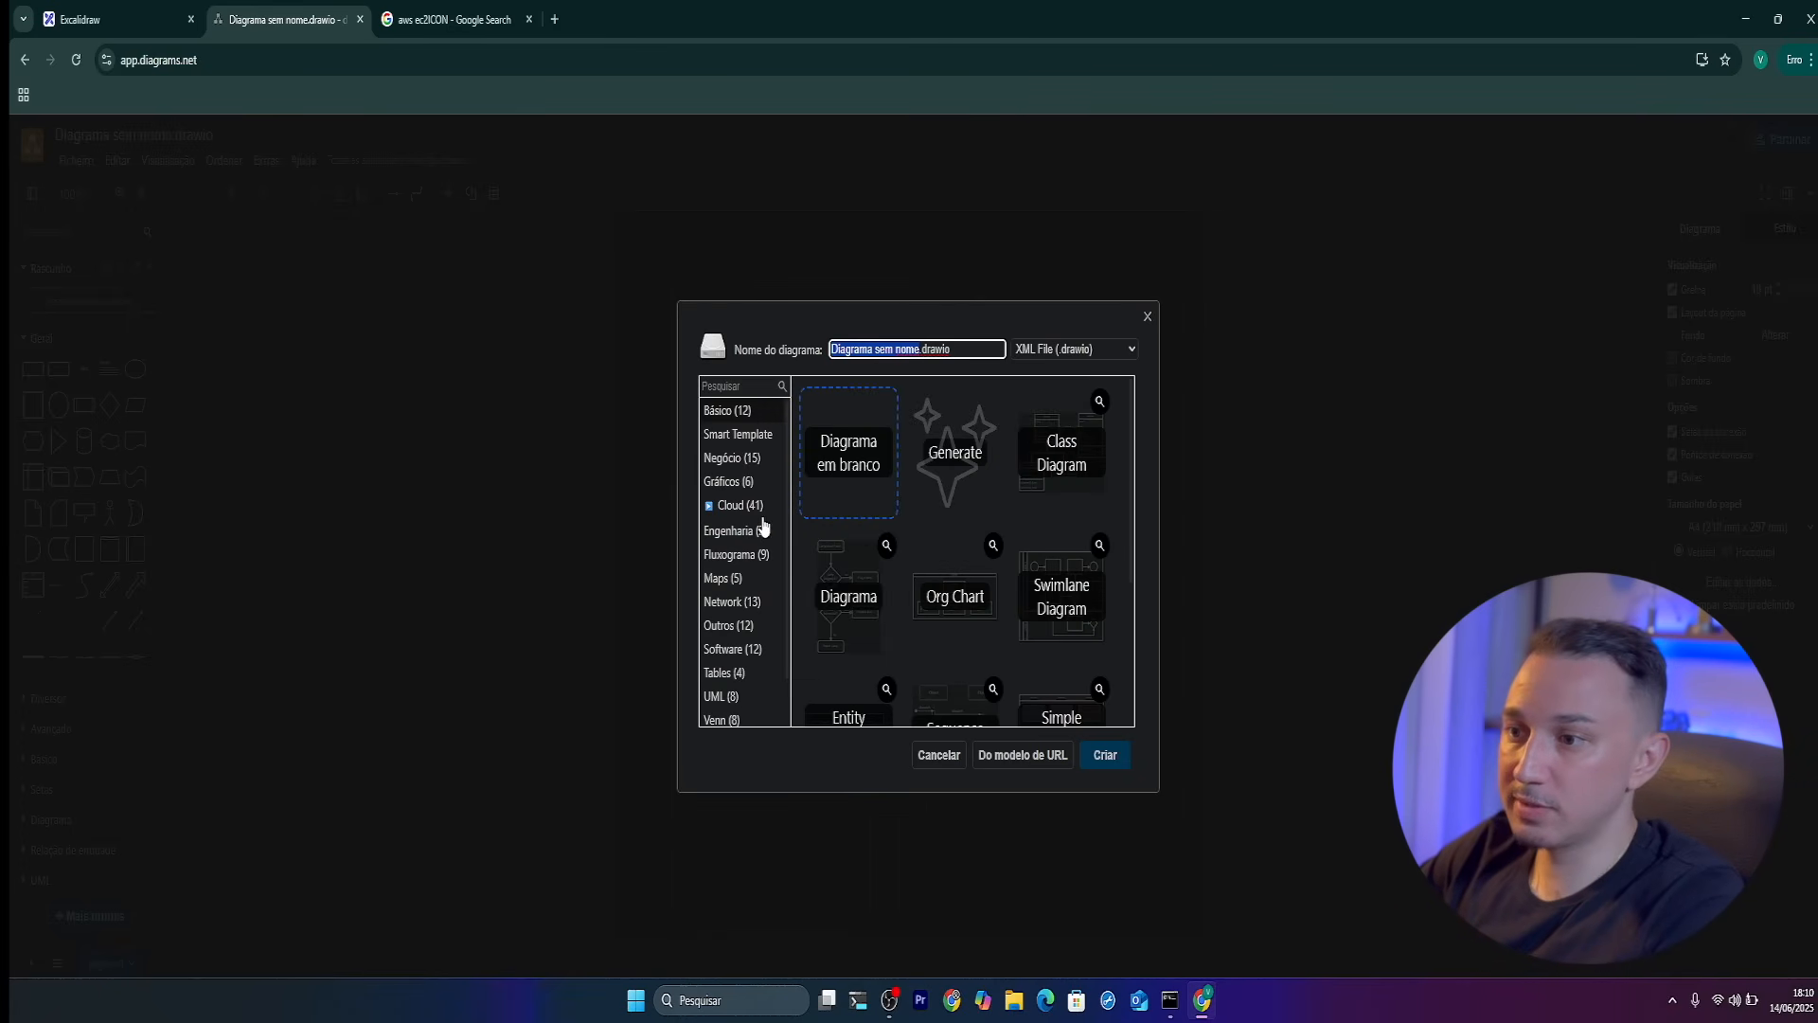
pyautogui.click(729, 507)
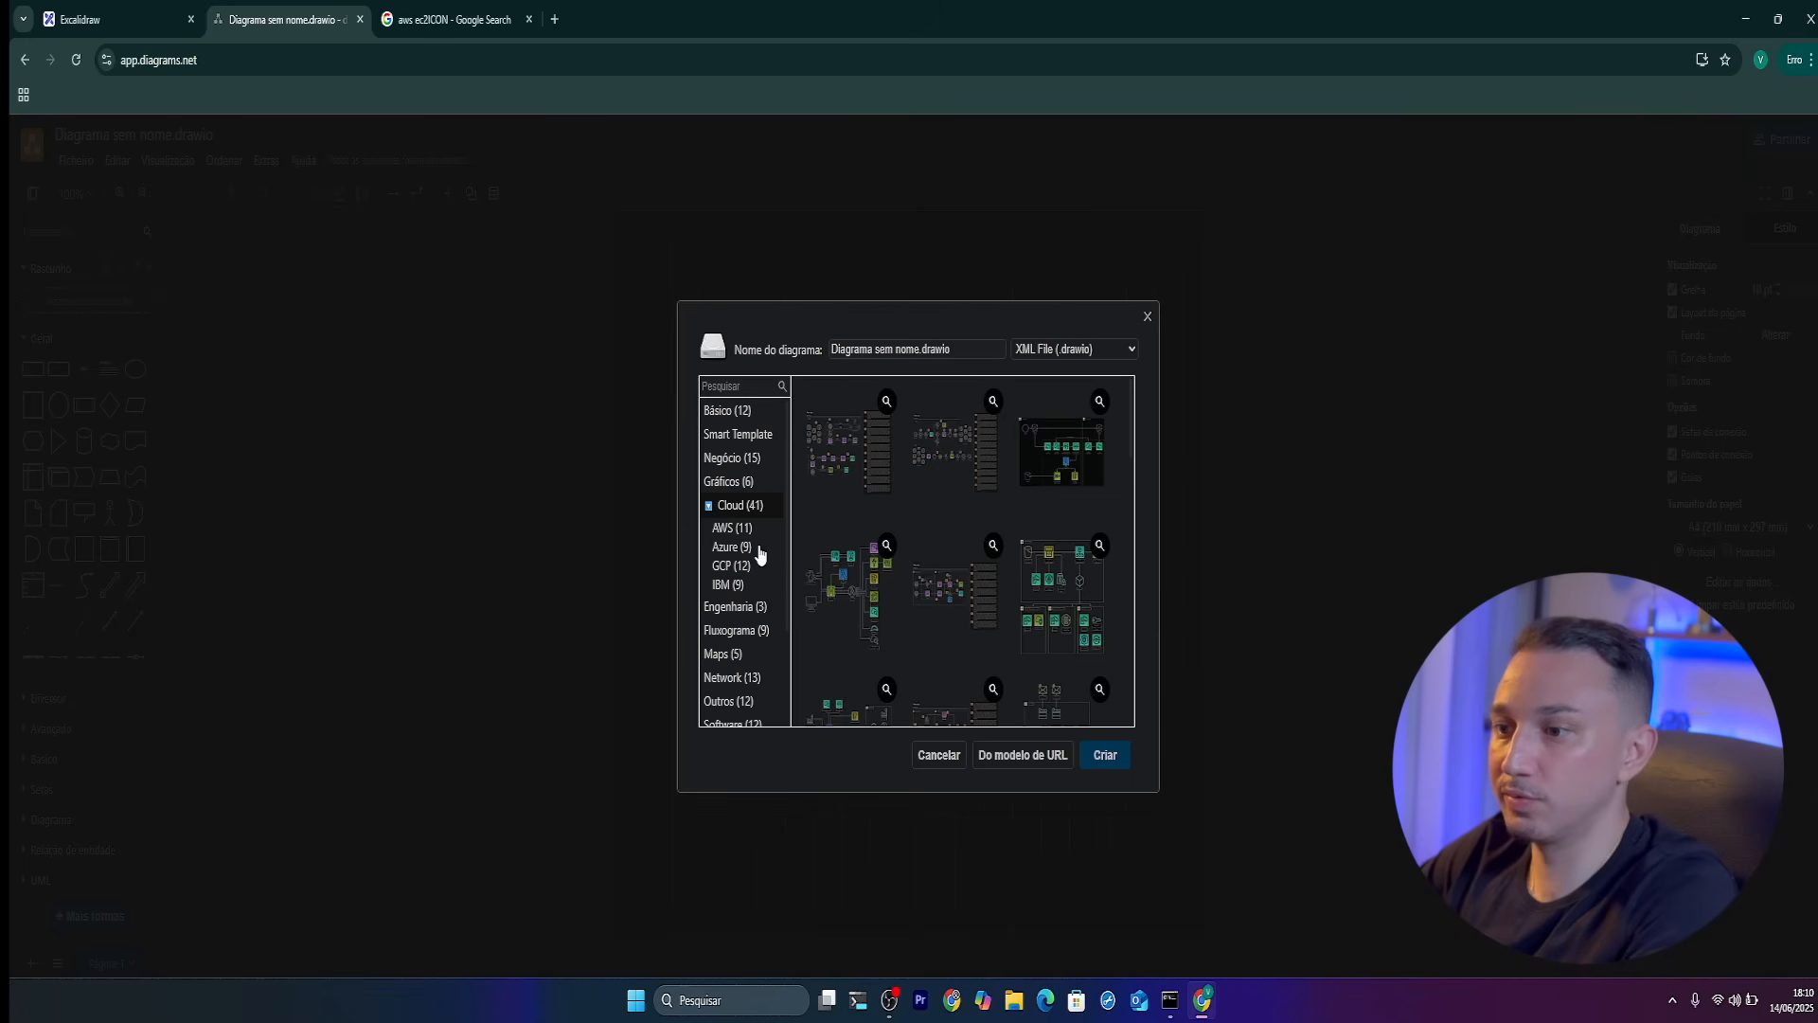
pyautogui.click(724, 527)
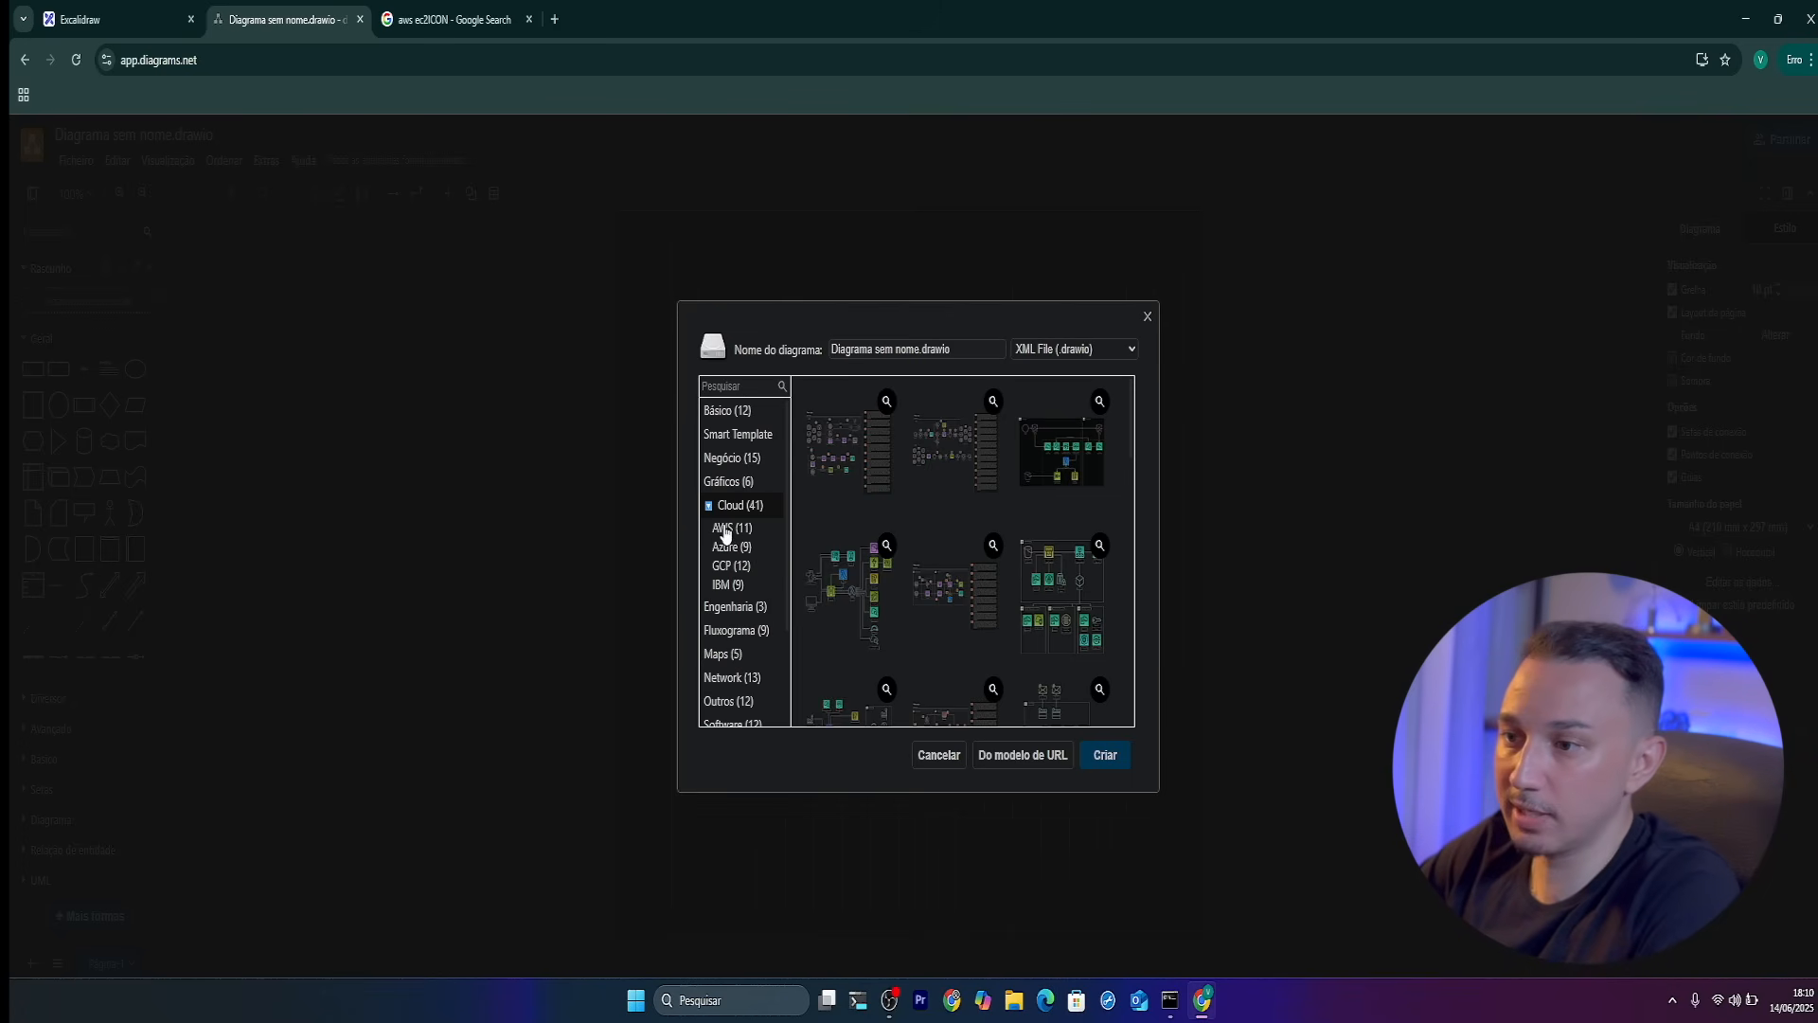
pyautogui.click(1103, 755)
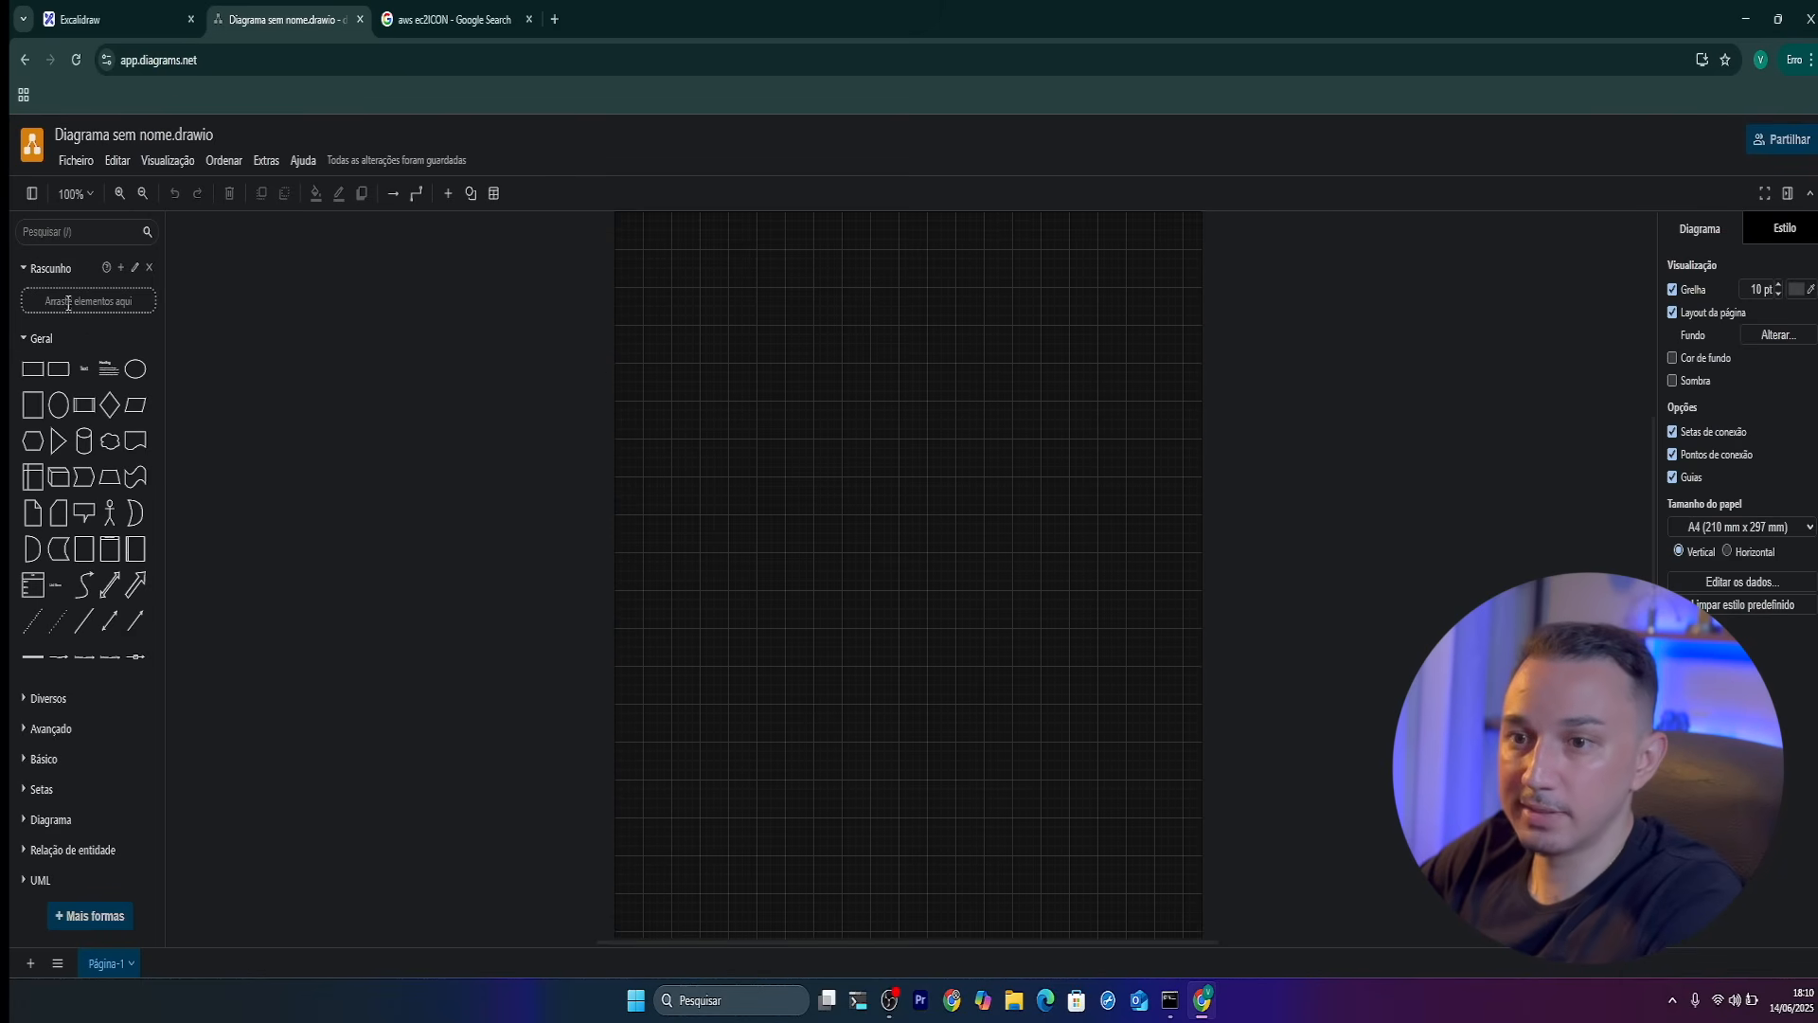
# Search the shapes for ec2 and look through the Diversos category
pyautogui.click(88, 231)
pyautogui.write('ec2')
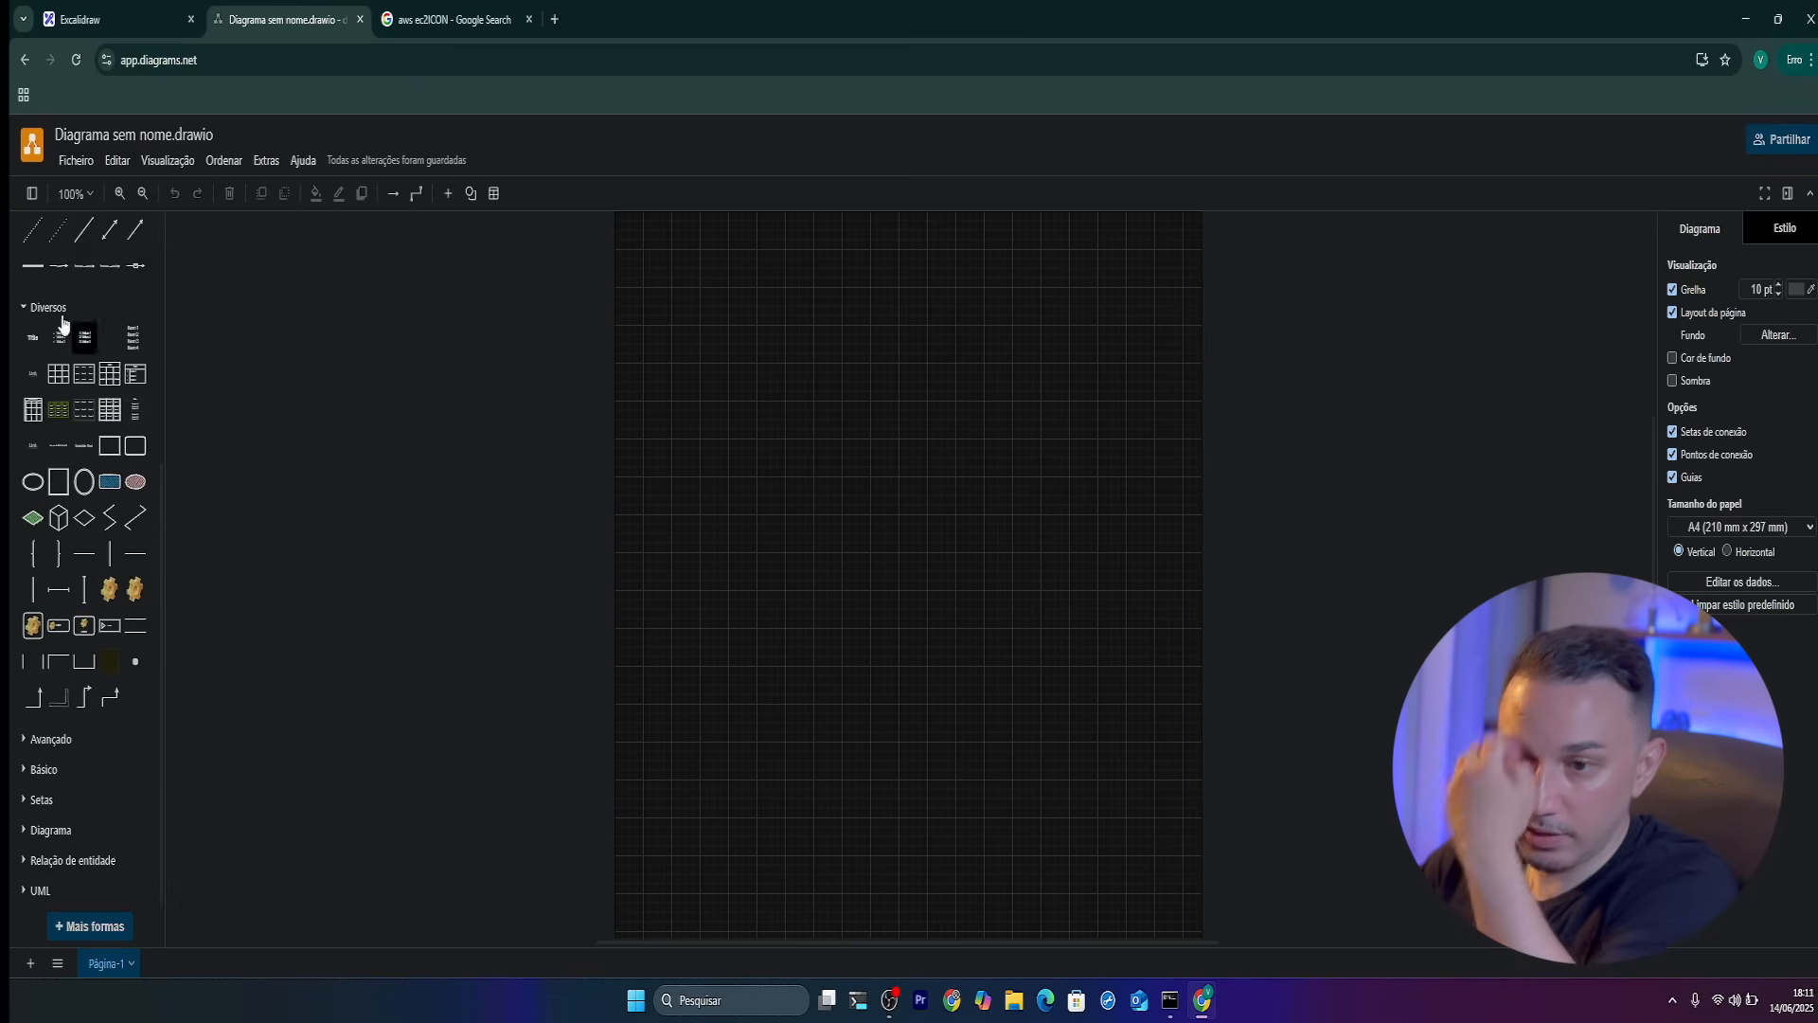
pyautogui.click(51, 306)
pyautogui.click(76, 160)
pyautogui.click(347, 774)
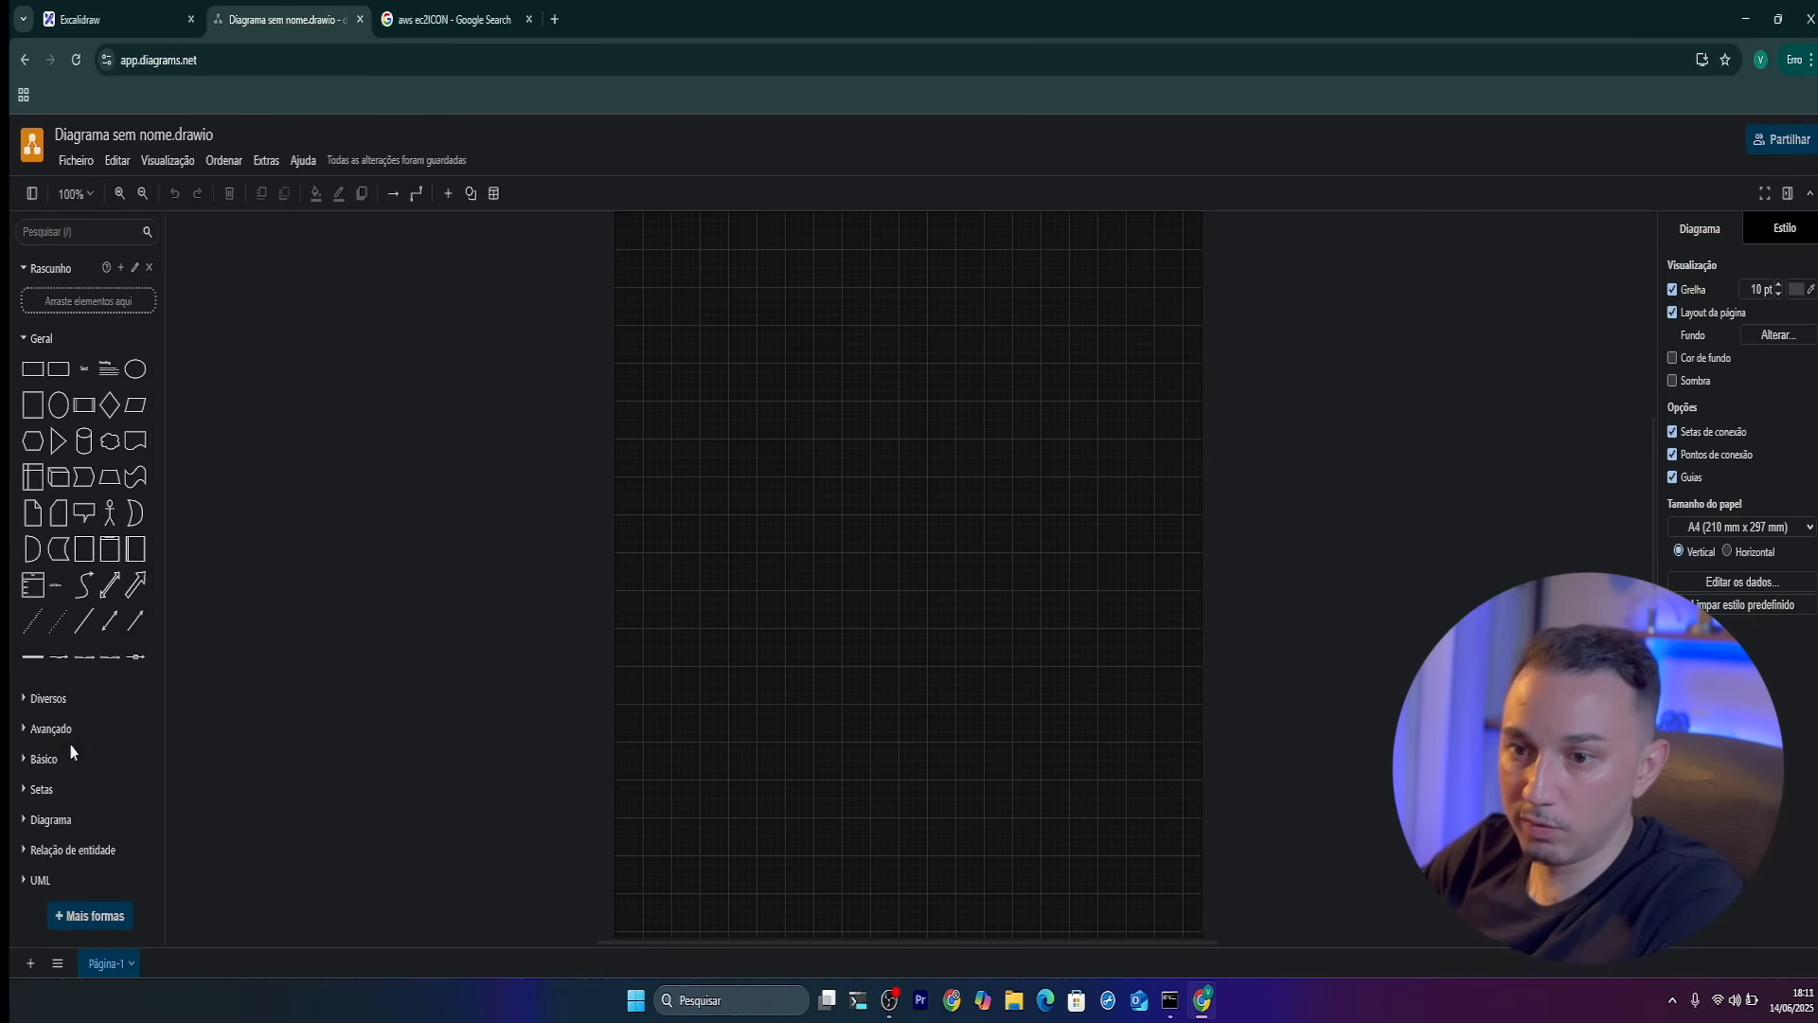
# Enable the AWS 2025 shape library for the diagram
pyautogui.click(71, 917)
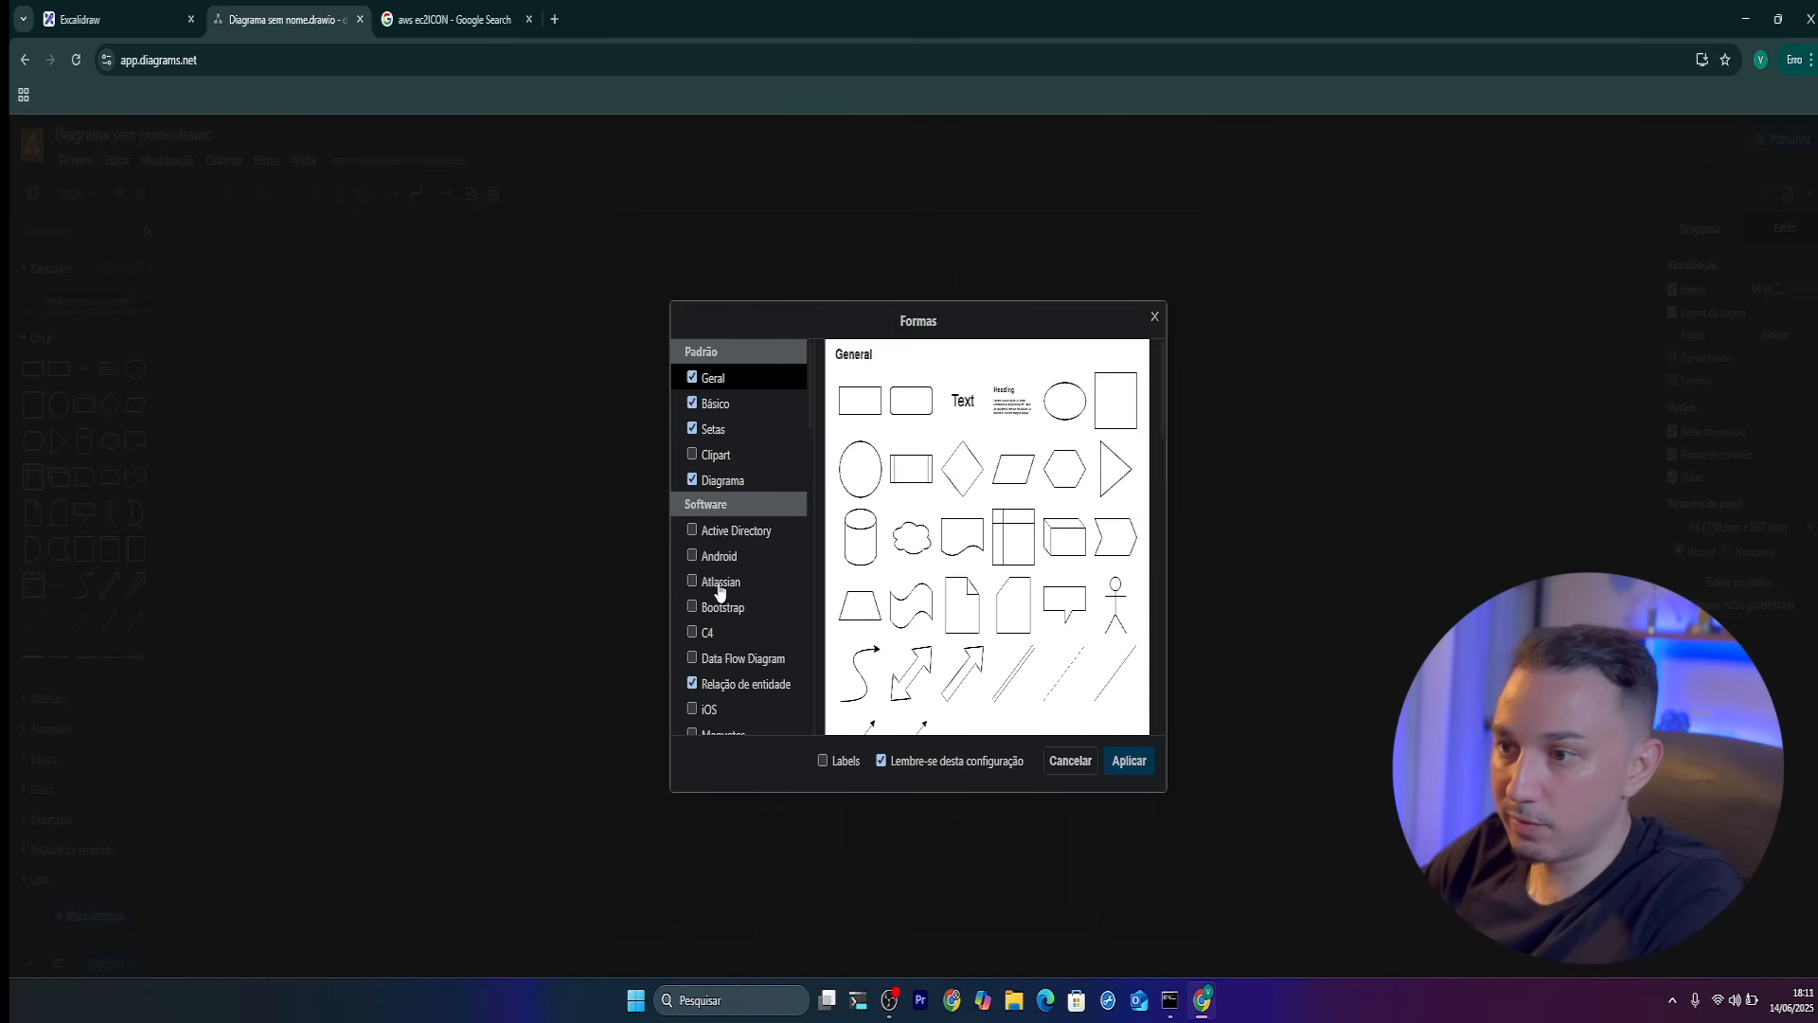
pyautogui.scroll(-10, 720, 591)
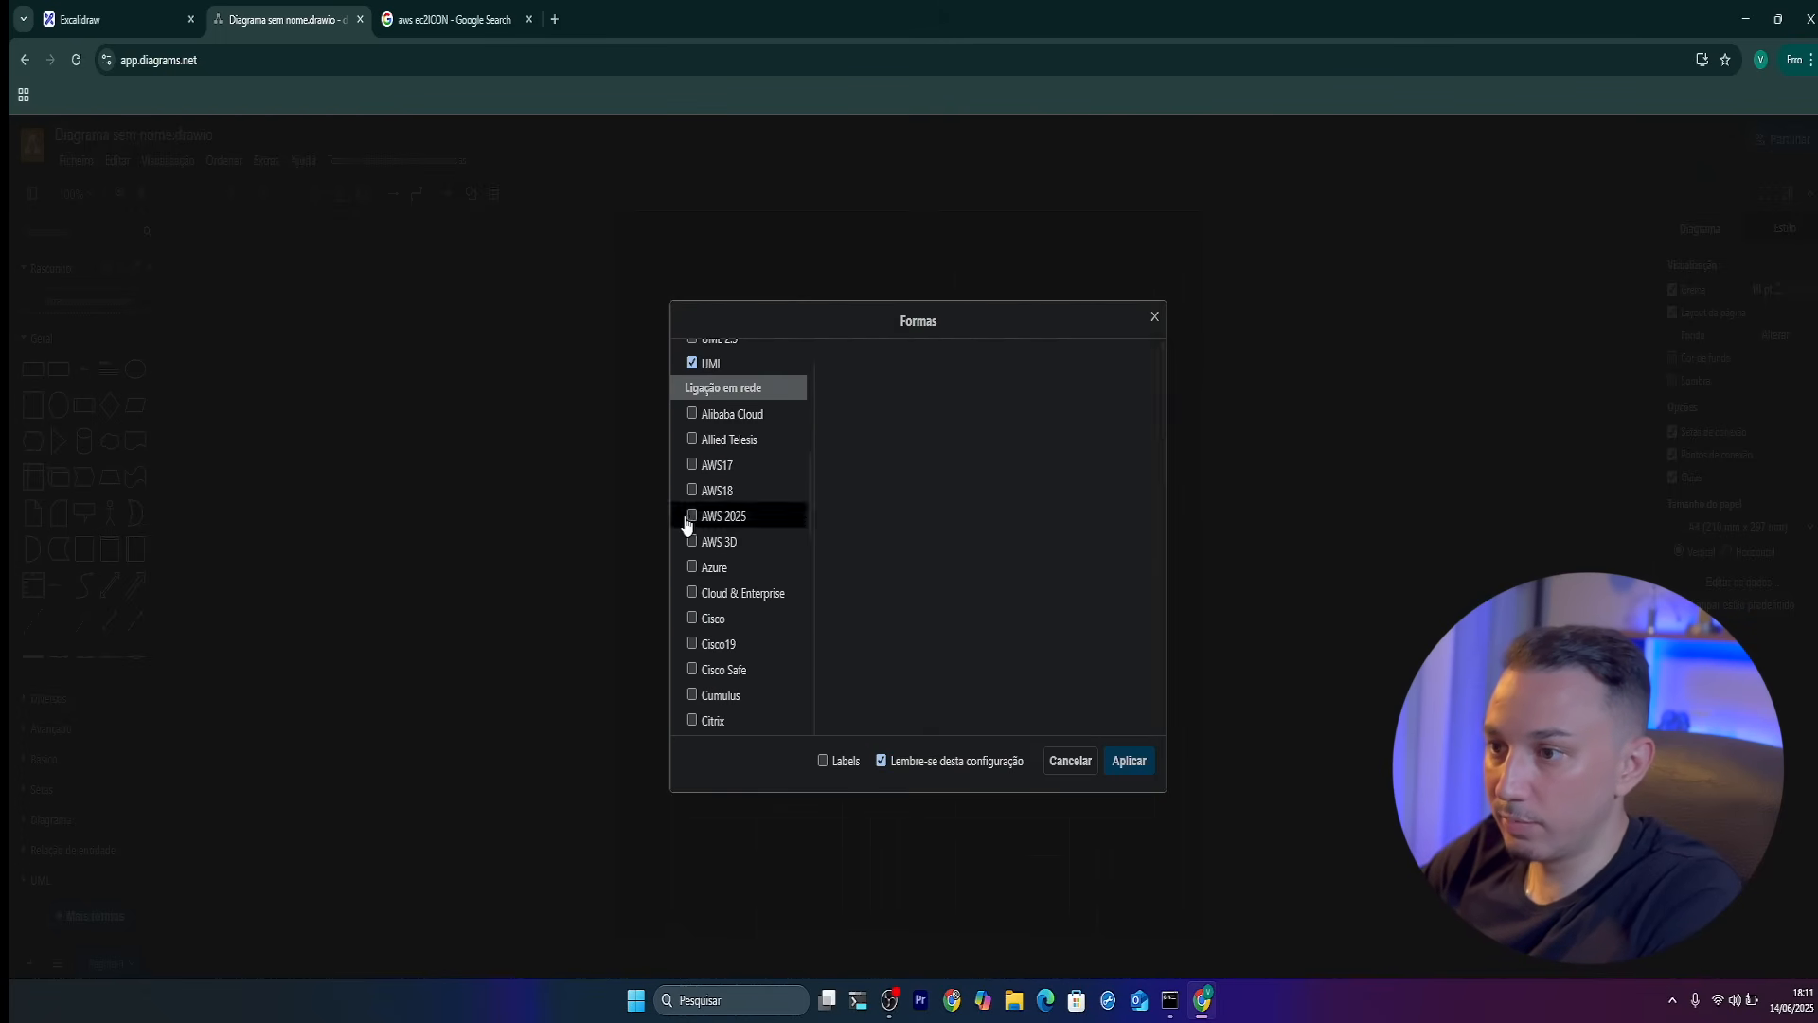
pyautogui.scroll(-5, 1046, 680)
pyautogui.scroll(-10, 1046, 680)
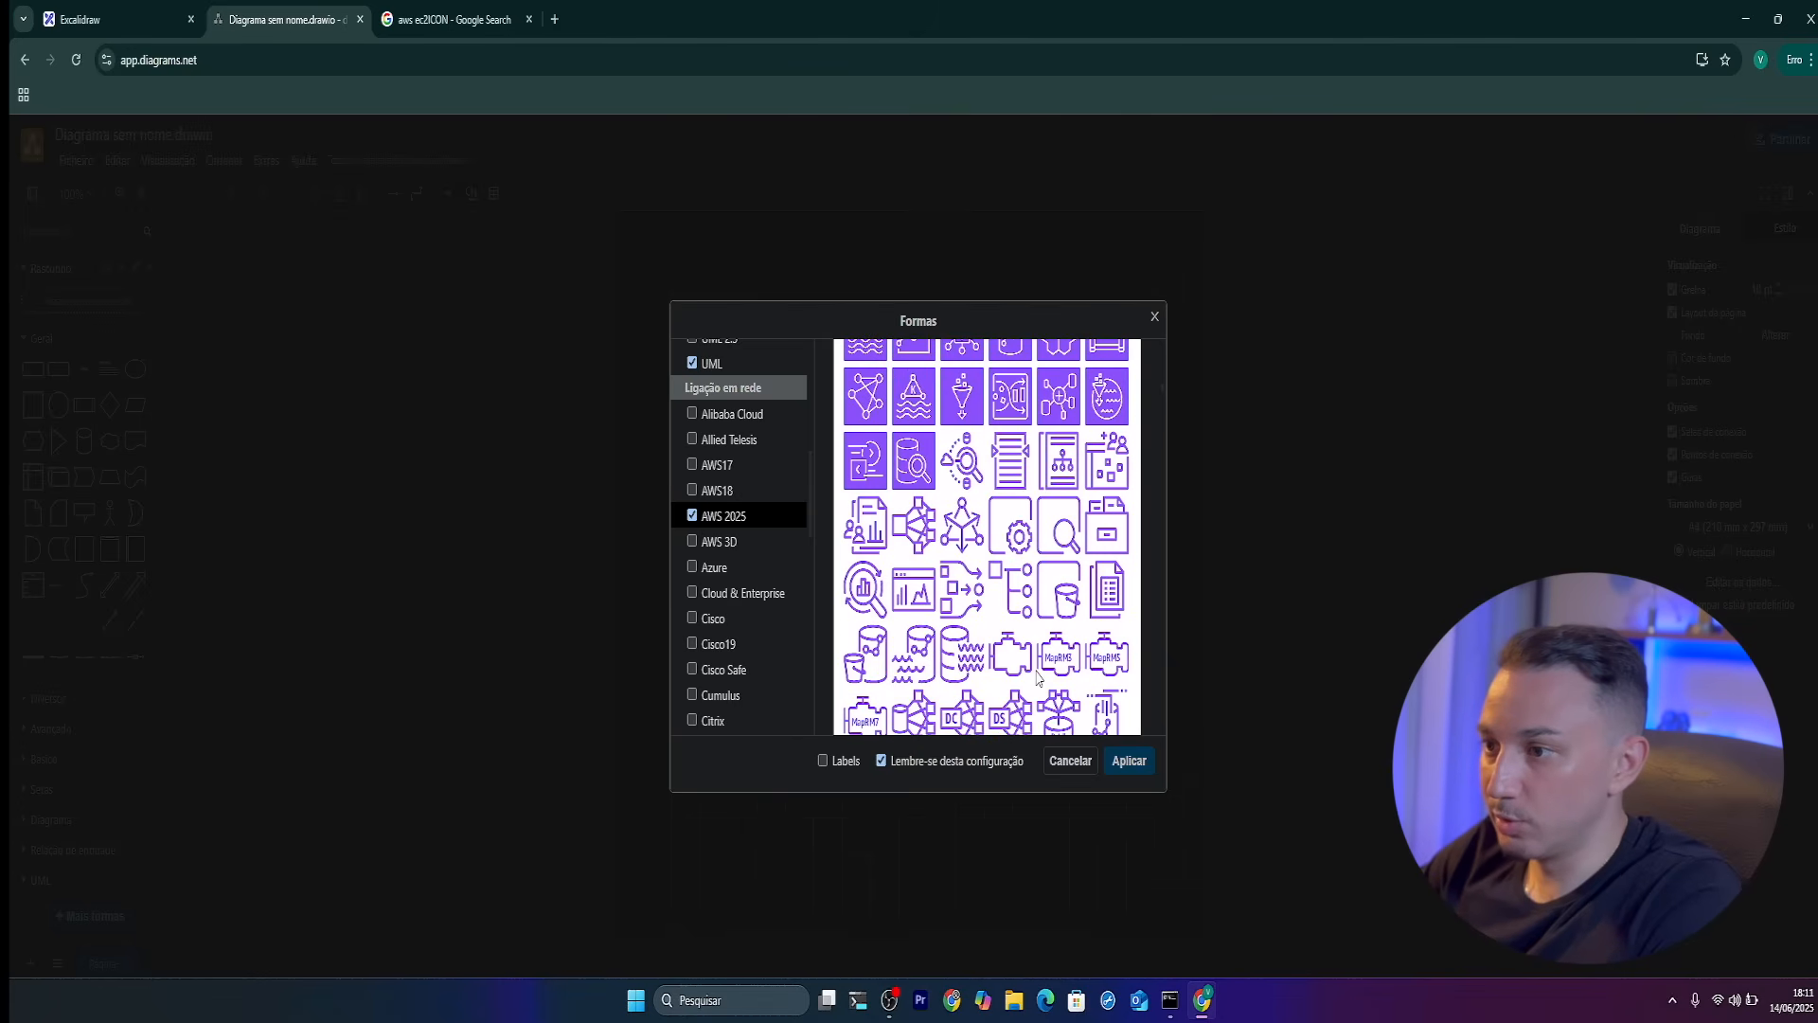
pyautogui.click(1128, 760)
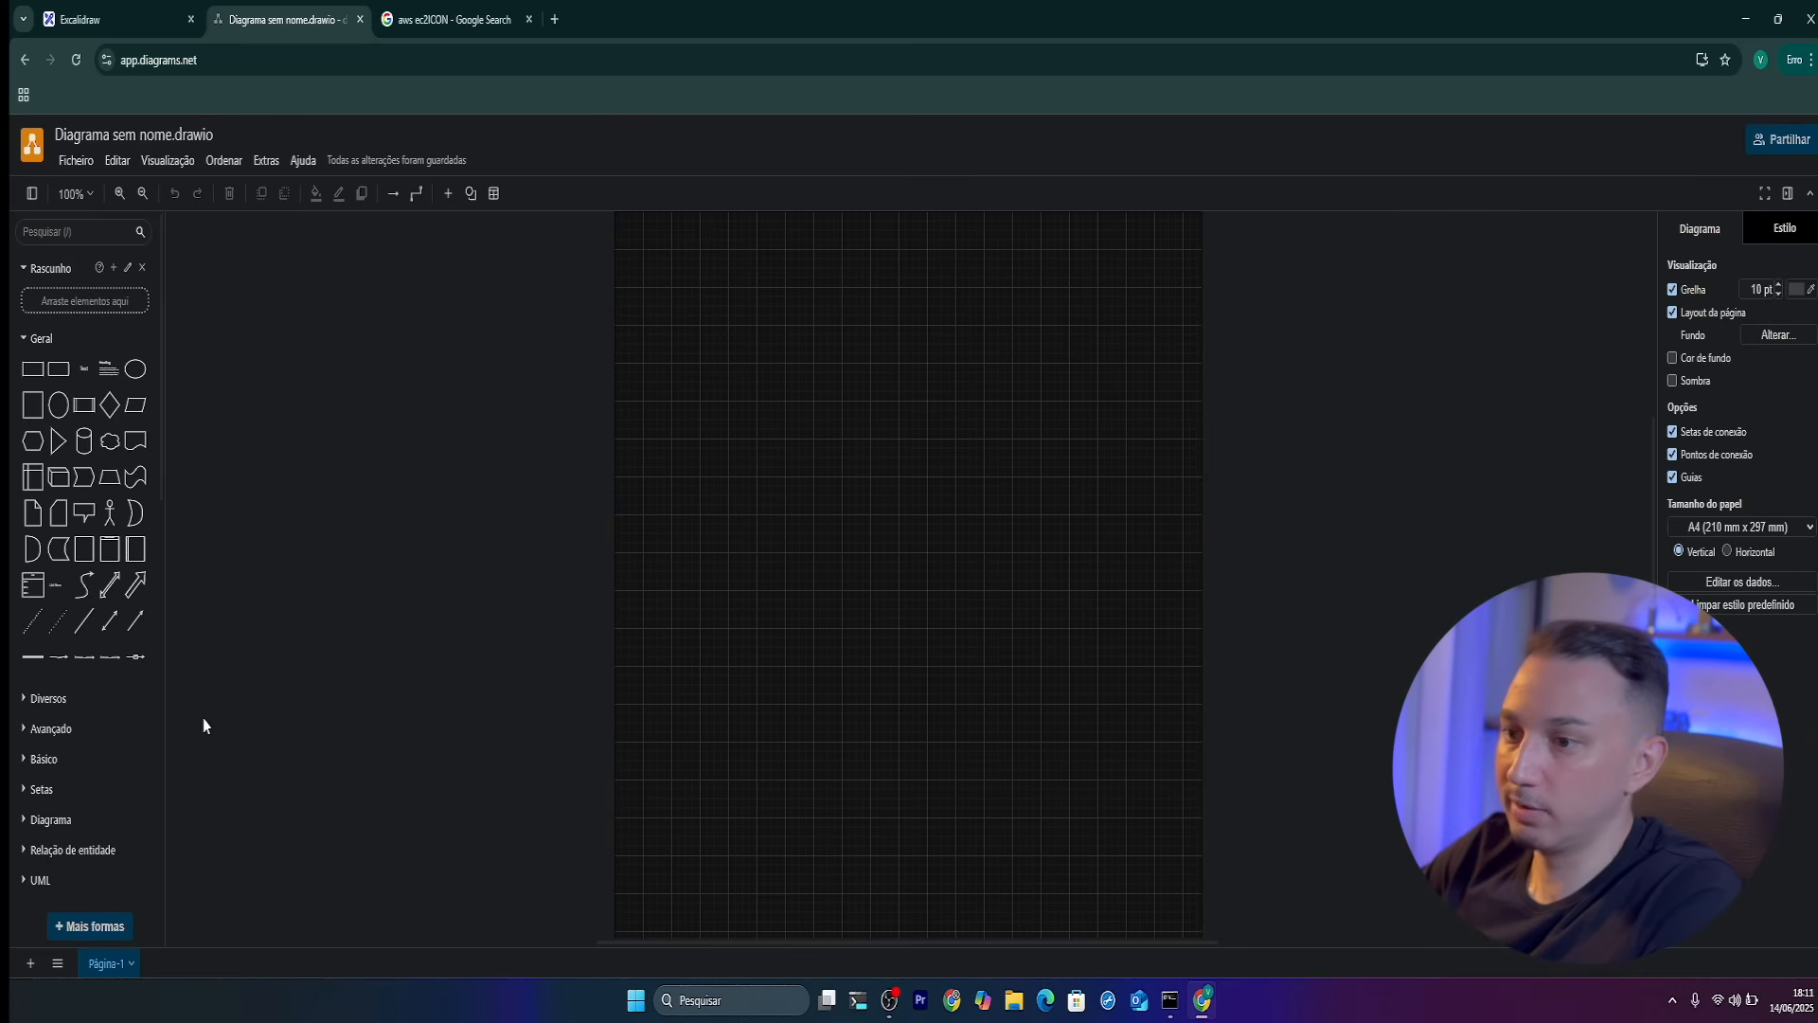
pyautogui.scroll(-3, 57, 360)
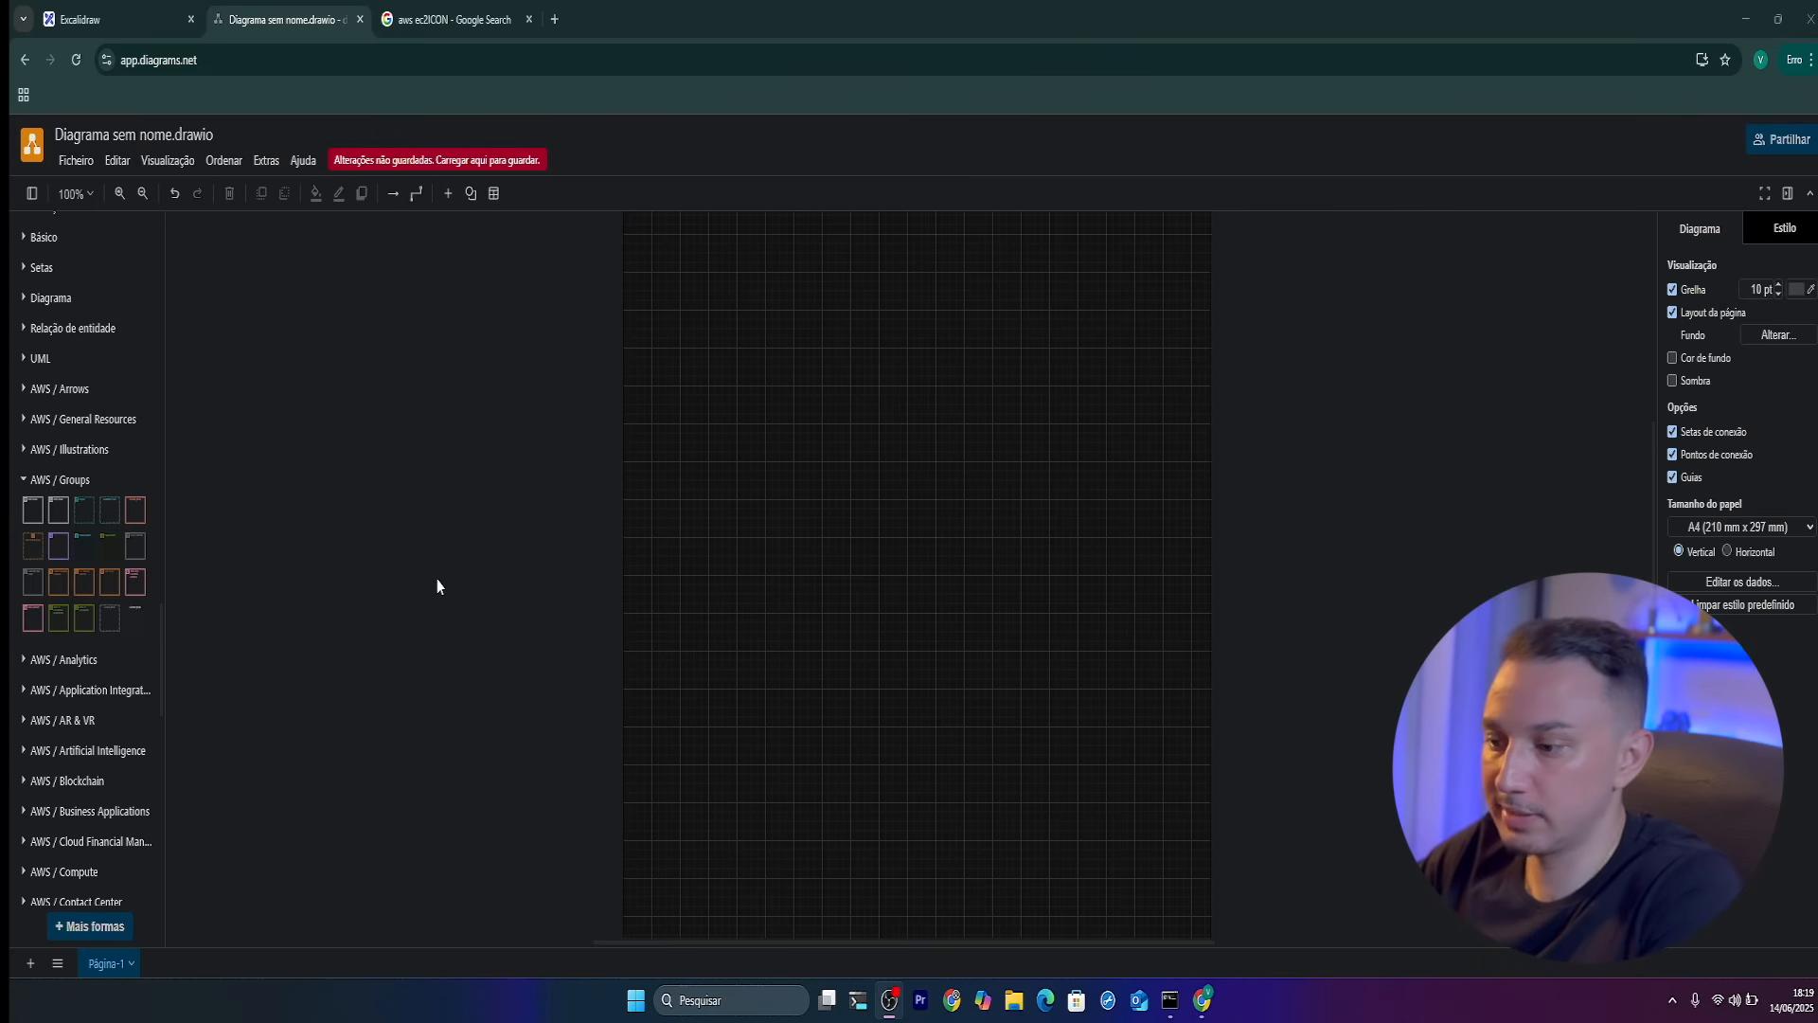
# Add an AWS Cloud group and enlarge it to cover most of the page, leaving free space above it
pyautogui.moveTo(63, 527)
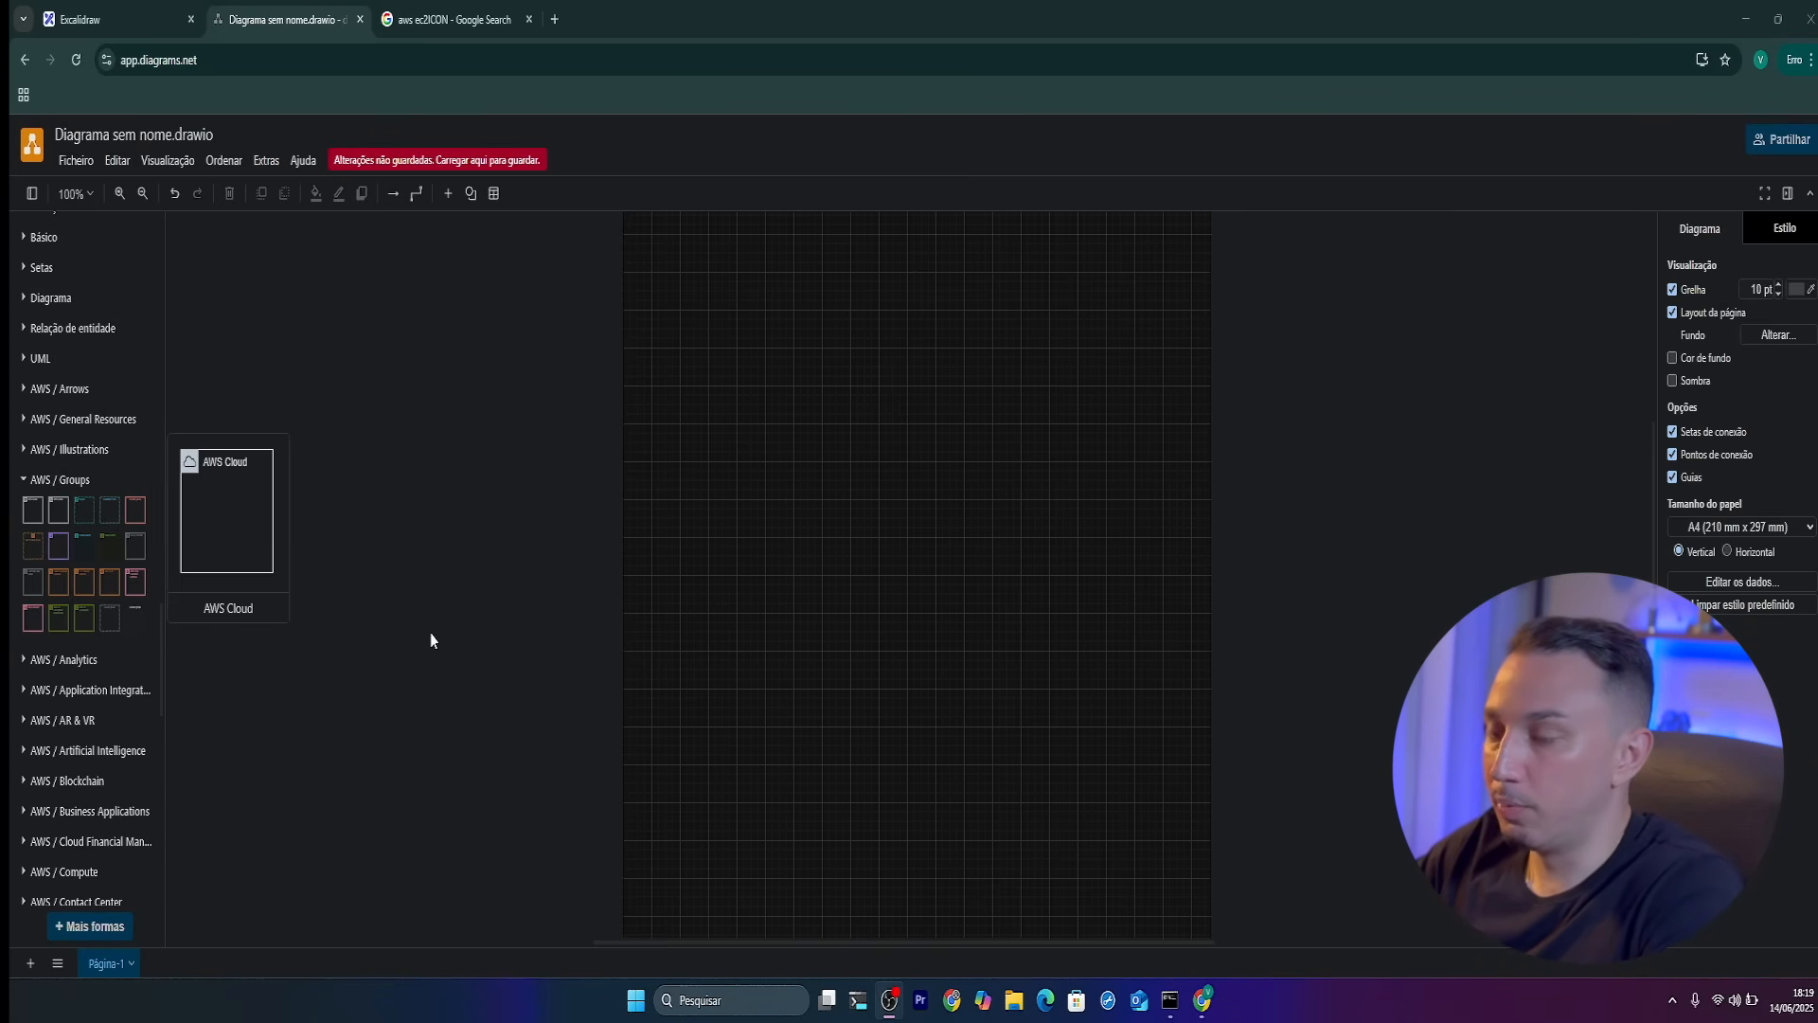
pyautogui.click(34, 511)
pyautogui.moveTo(864, 518); pyautogui.dragTo(694, 281)
pyautogui.moveTo(956, 641); pyautogui.dragTo(1156, 859)
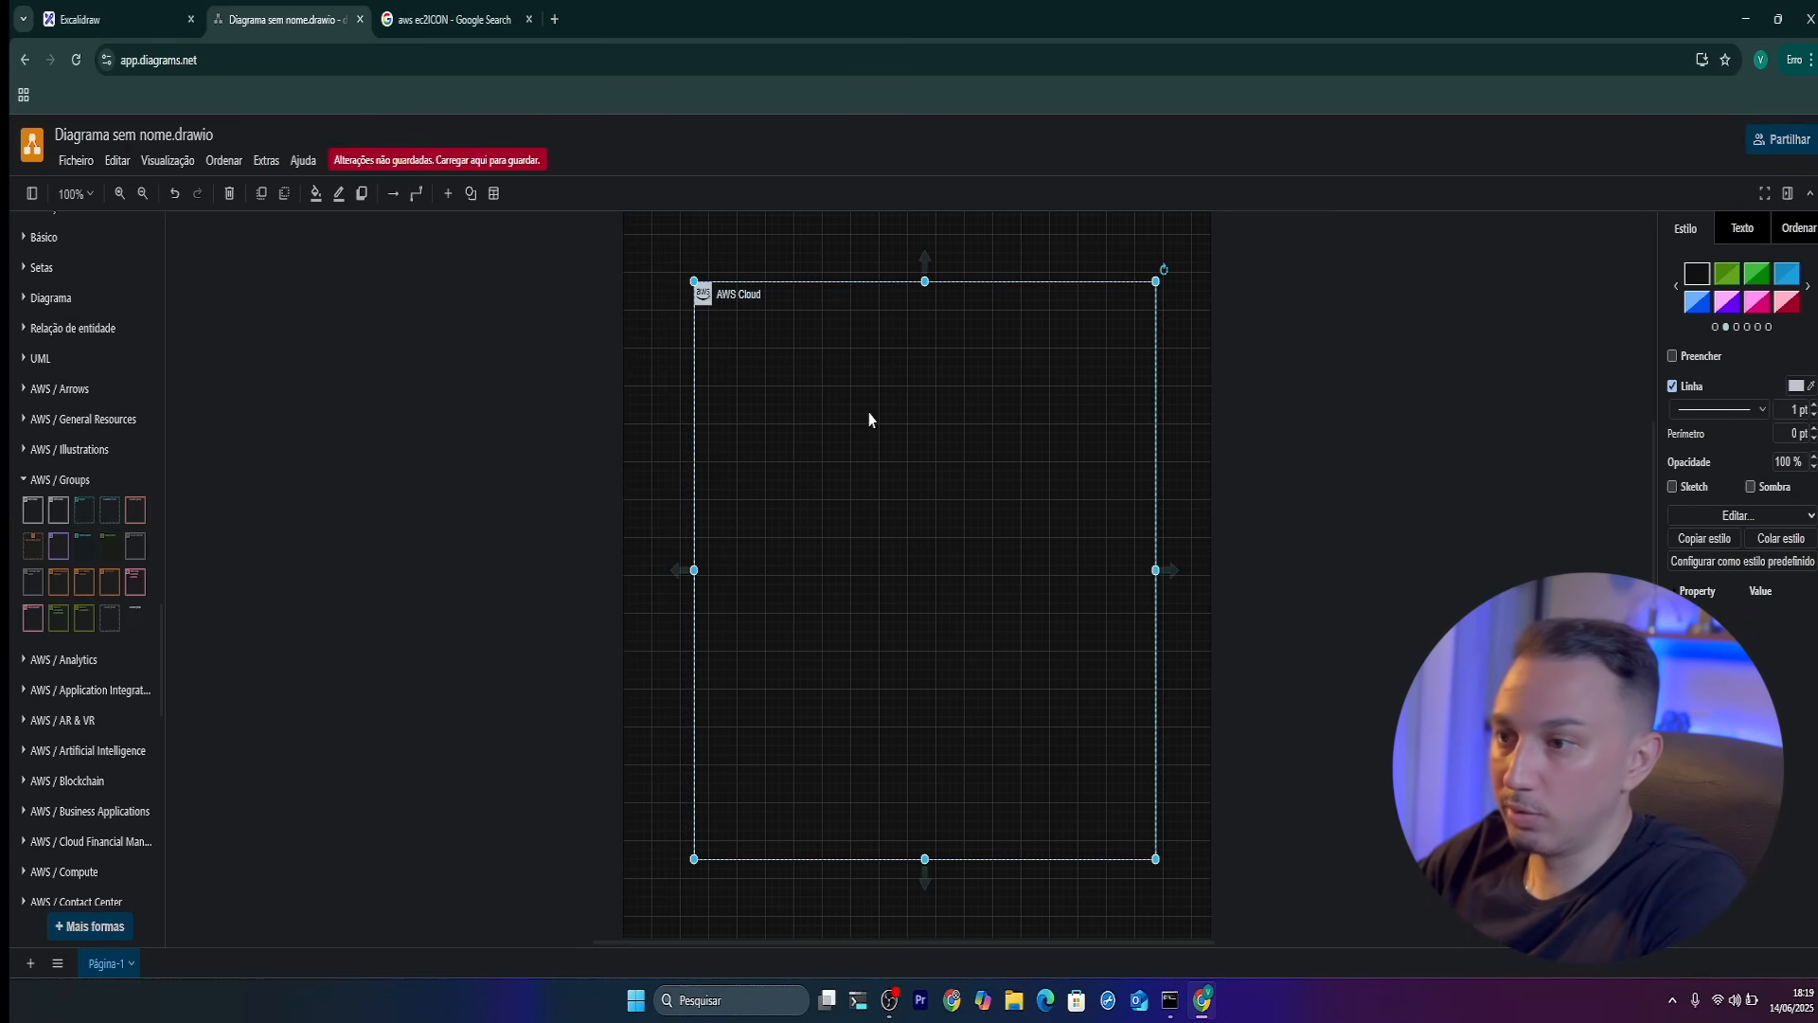
pyautogui.click(829, 312)
pyautogui.moveTo(840, 282); pyautogui.dragTo(834, 320)
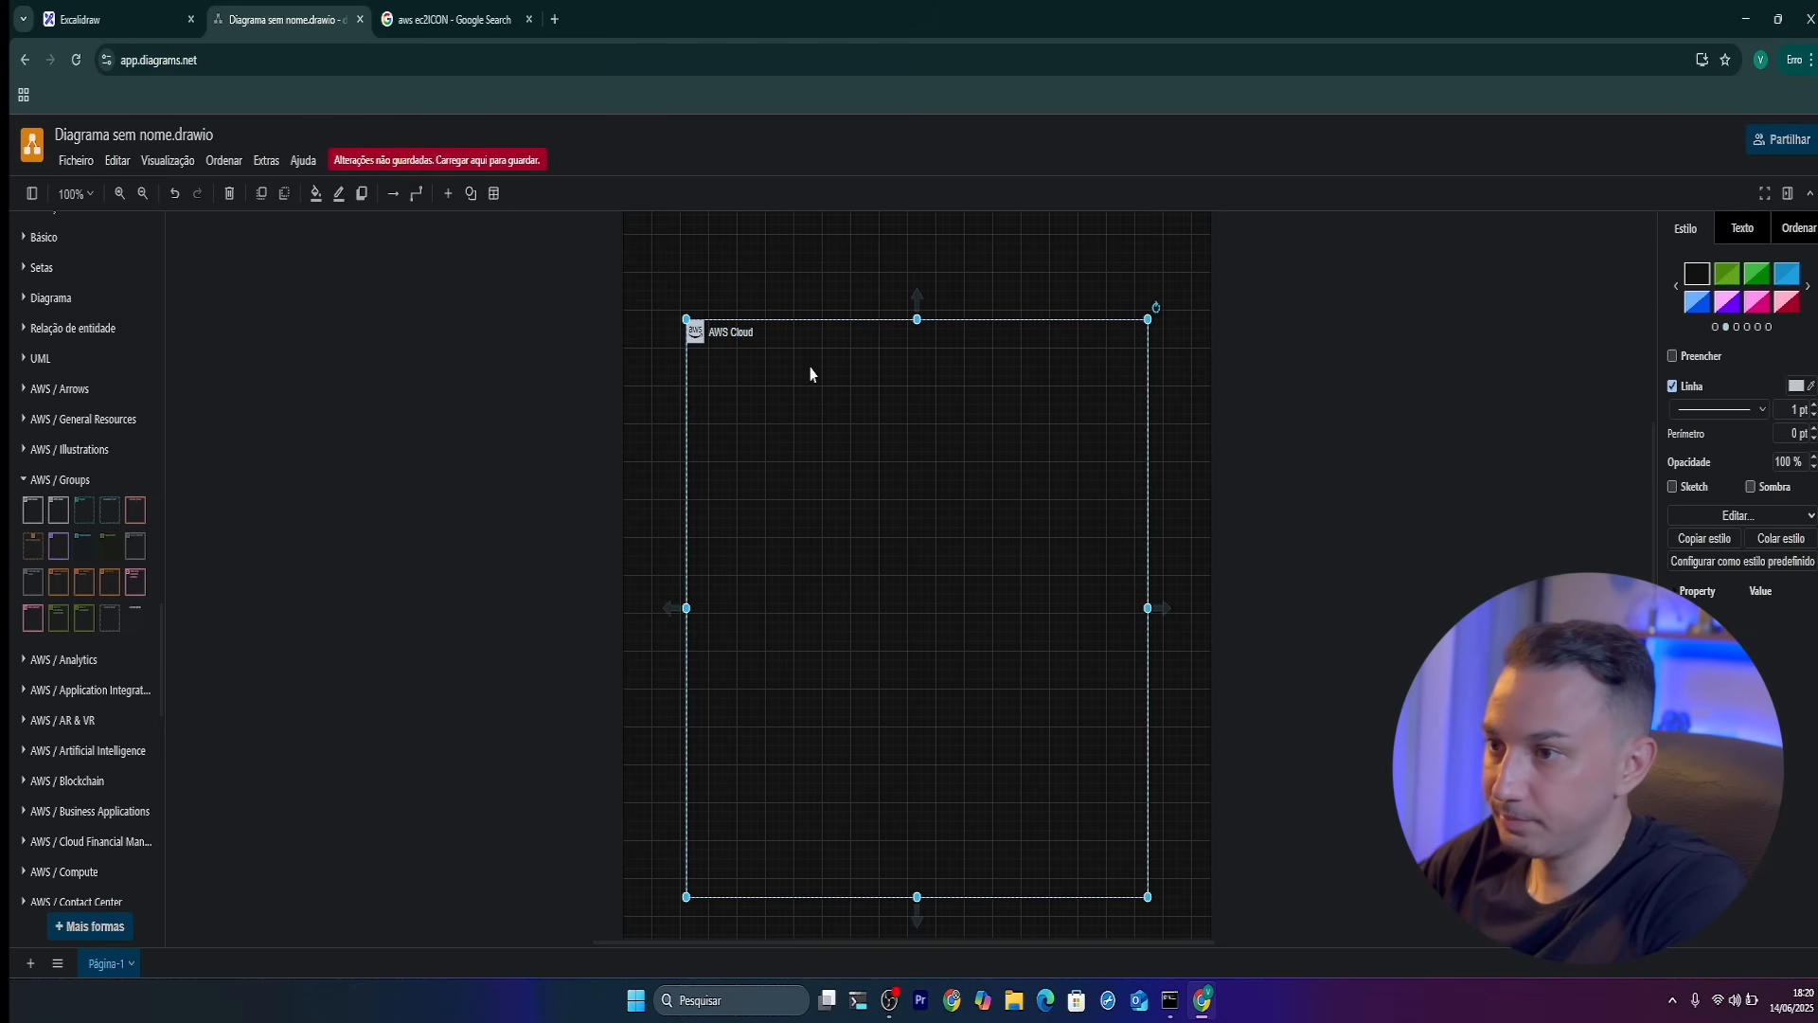
pyautogui.click(644, 487)
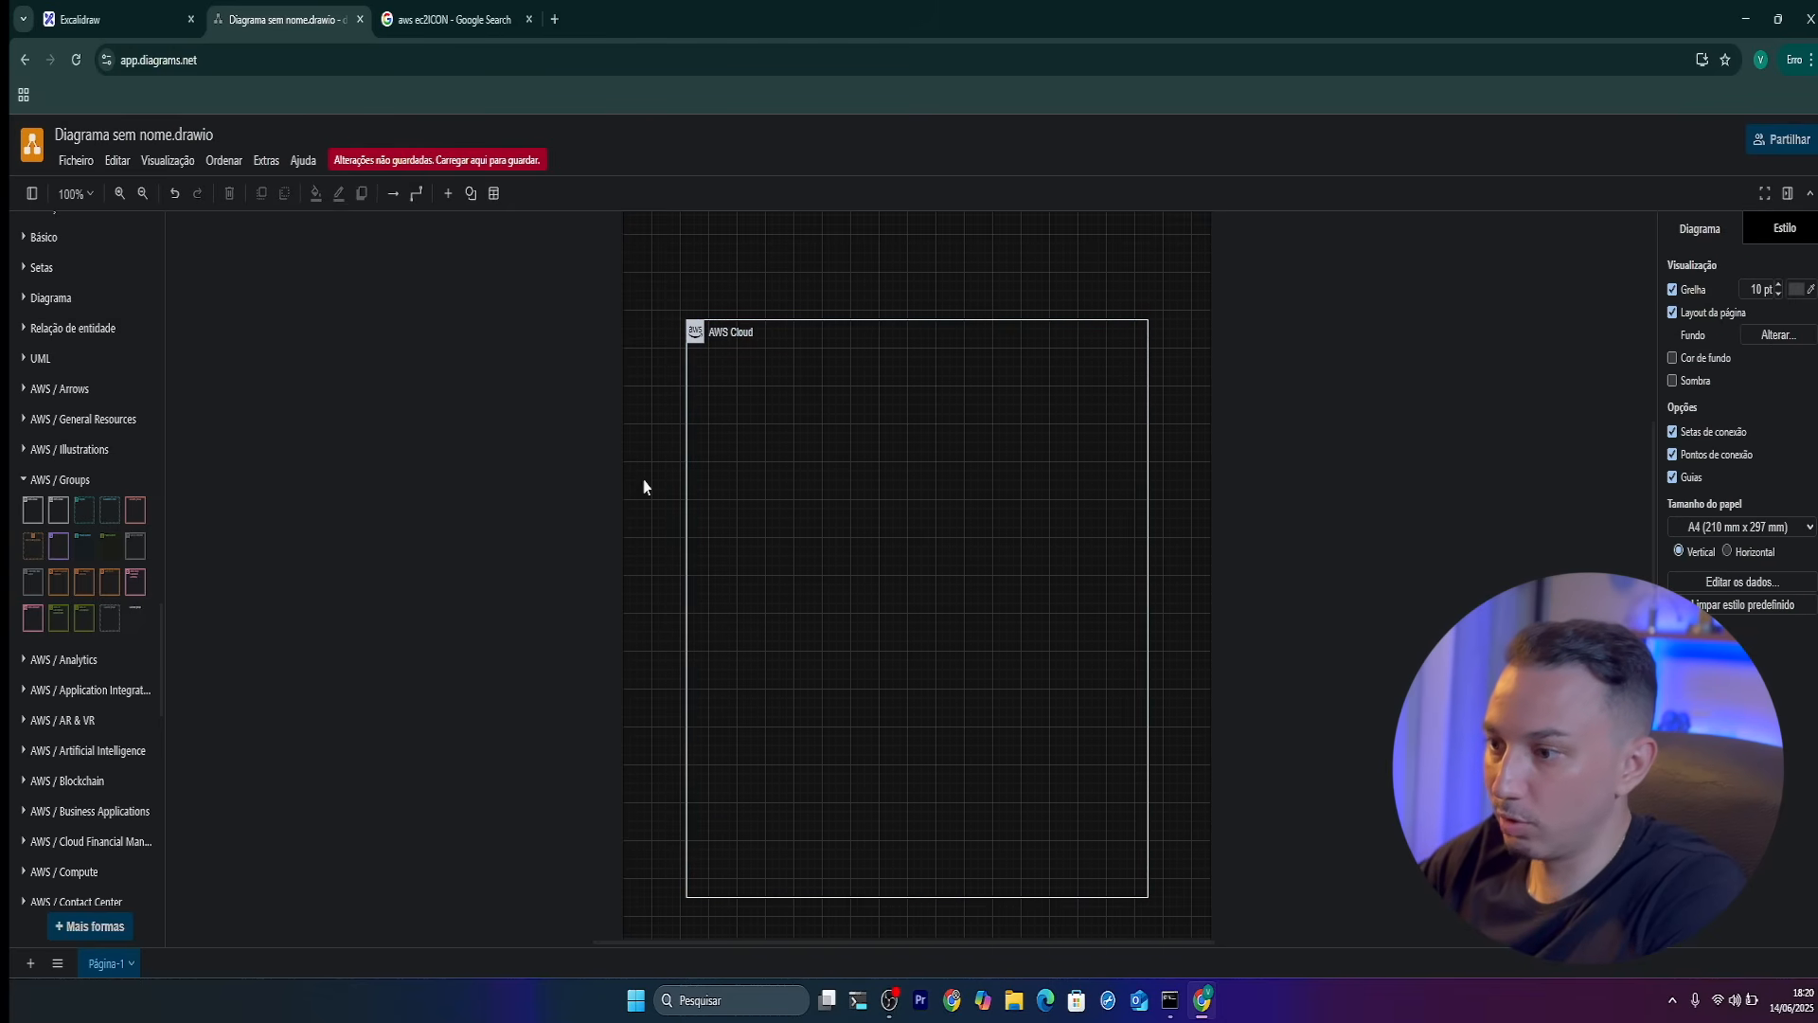
# Add a Region group and fit it inside the AWS Cloud frame, just below its label
pyautogui.click(86, 517)
pyautogui.moveTo(864, 517); pyautogui.dragTo(700, 357)
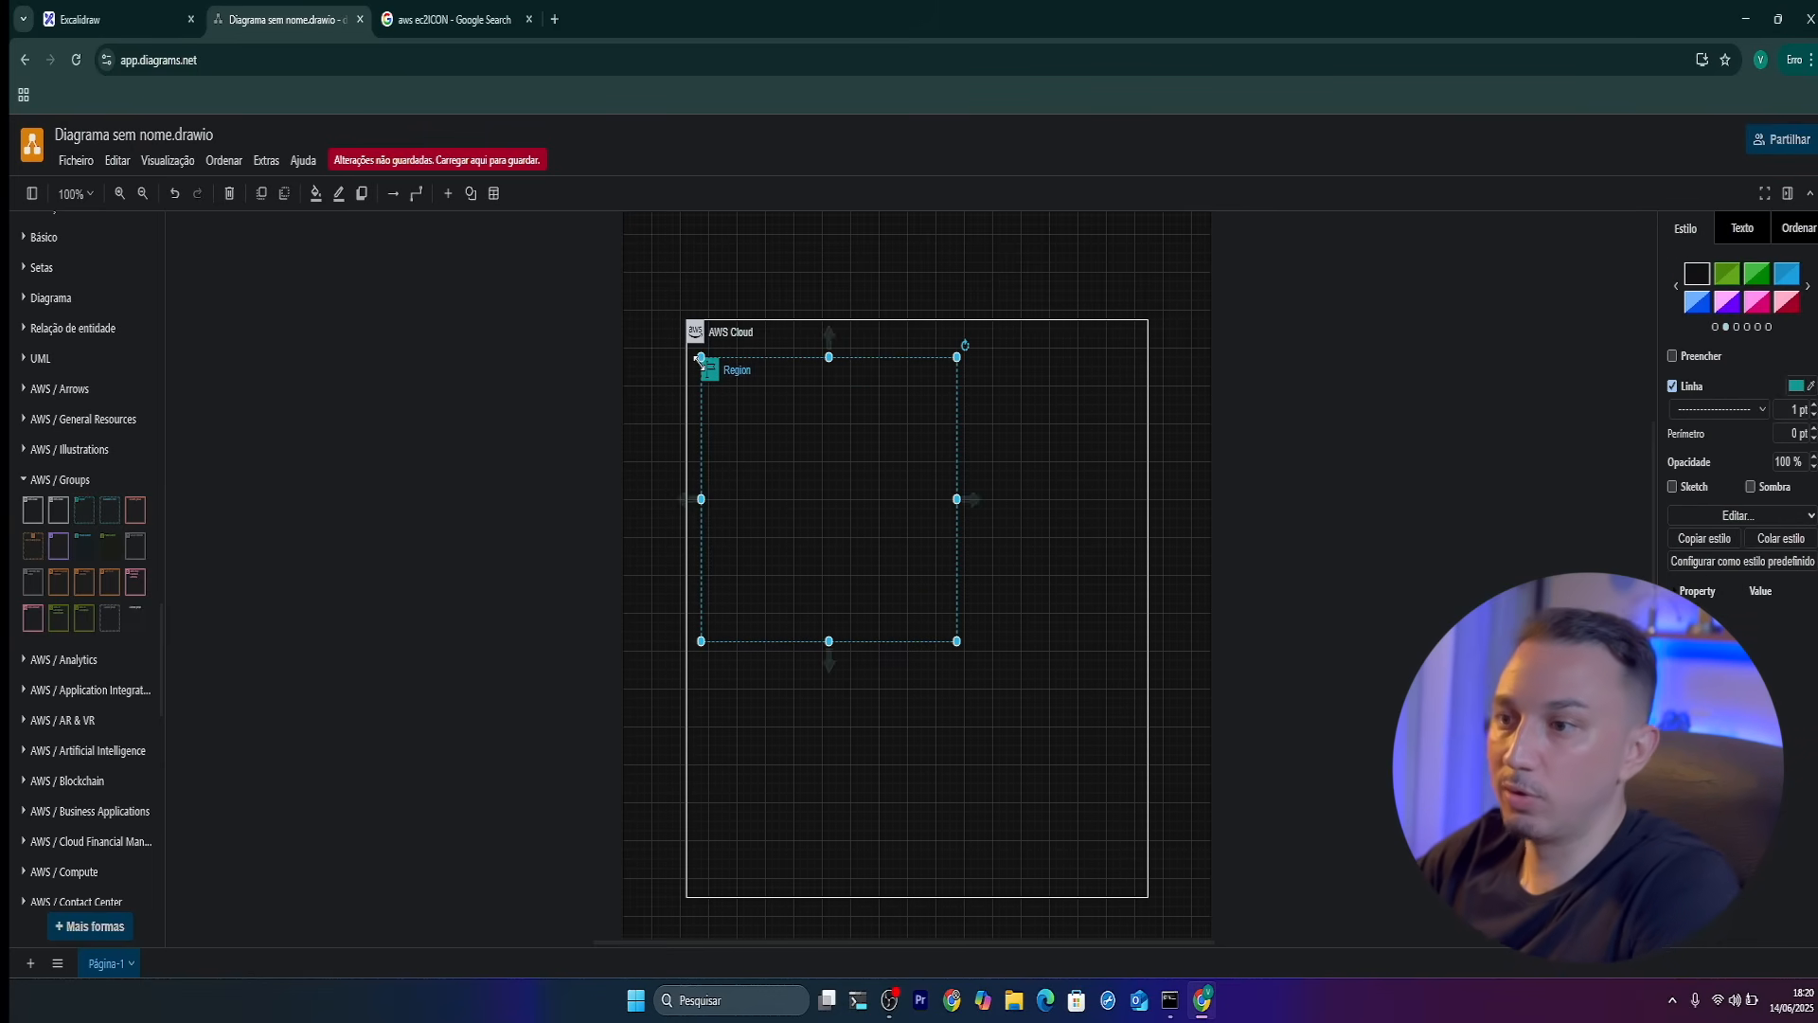
pyautogui.moveTo(956, 642); pyautogui.dragTo(1140, 877)
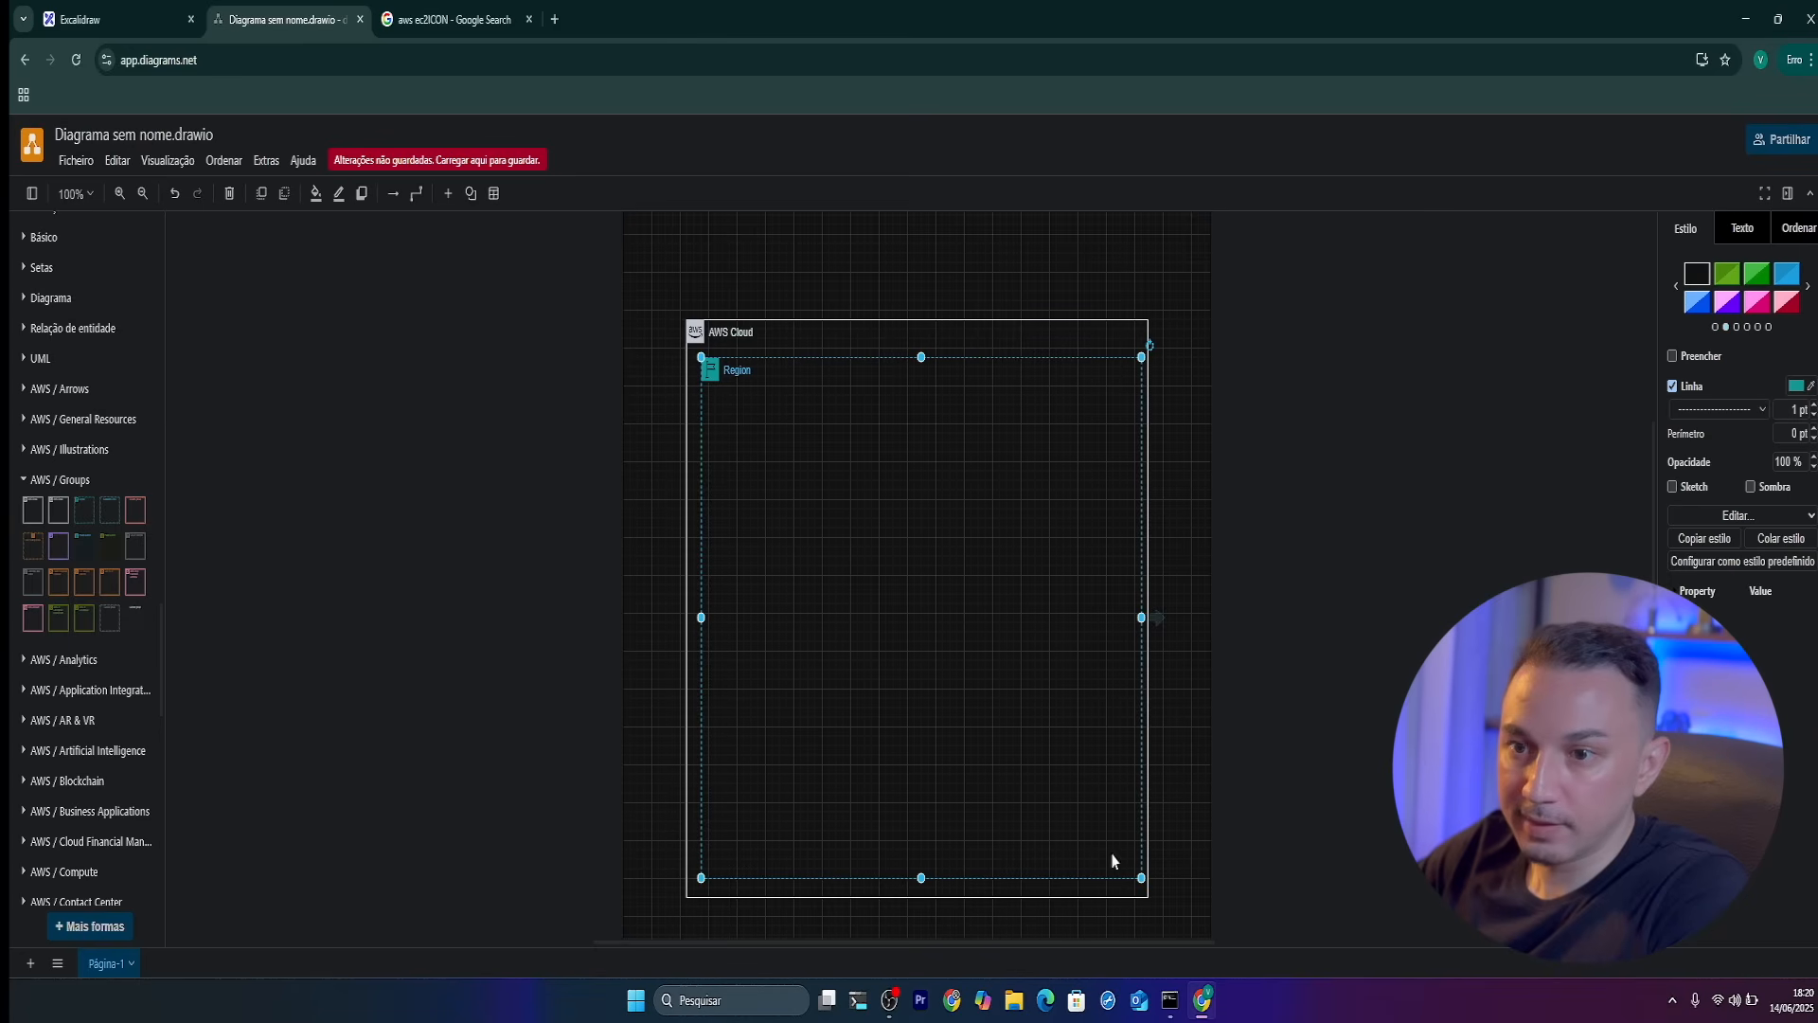
pyautogui.moveTo(826, 360); pyautogui.dragTo(821, 349)
pyautogui.click(503, 551)
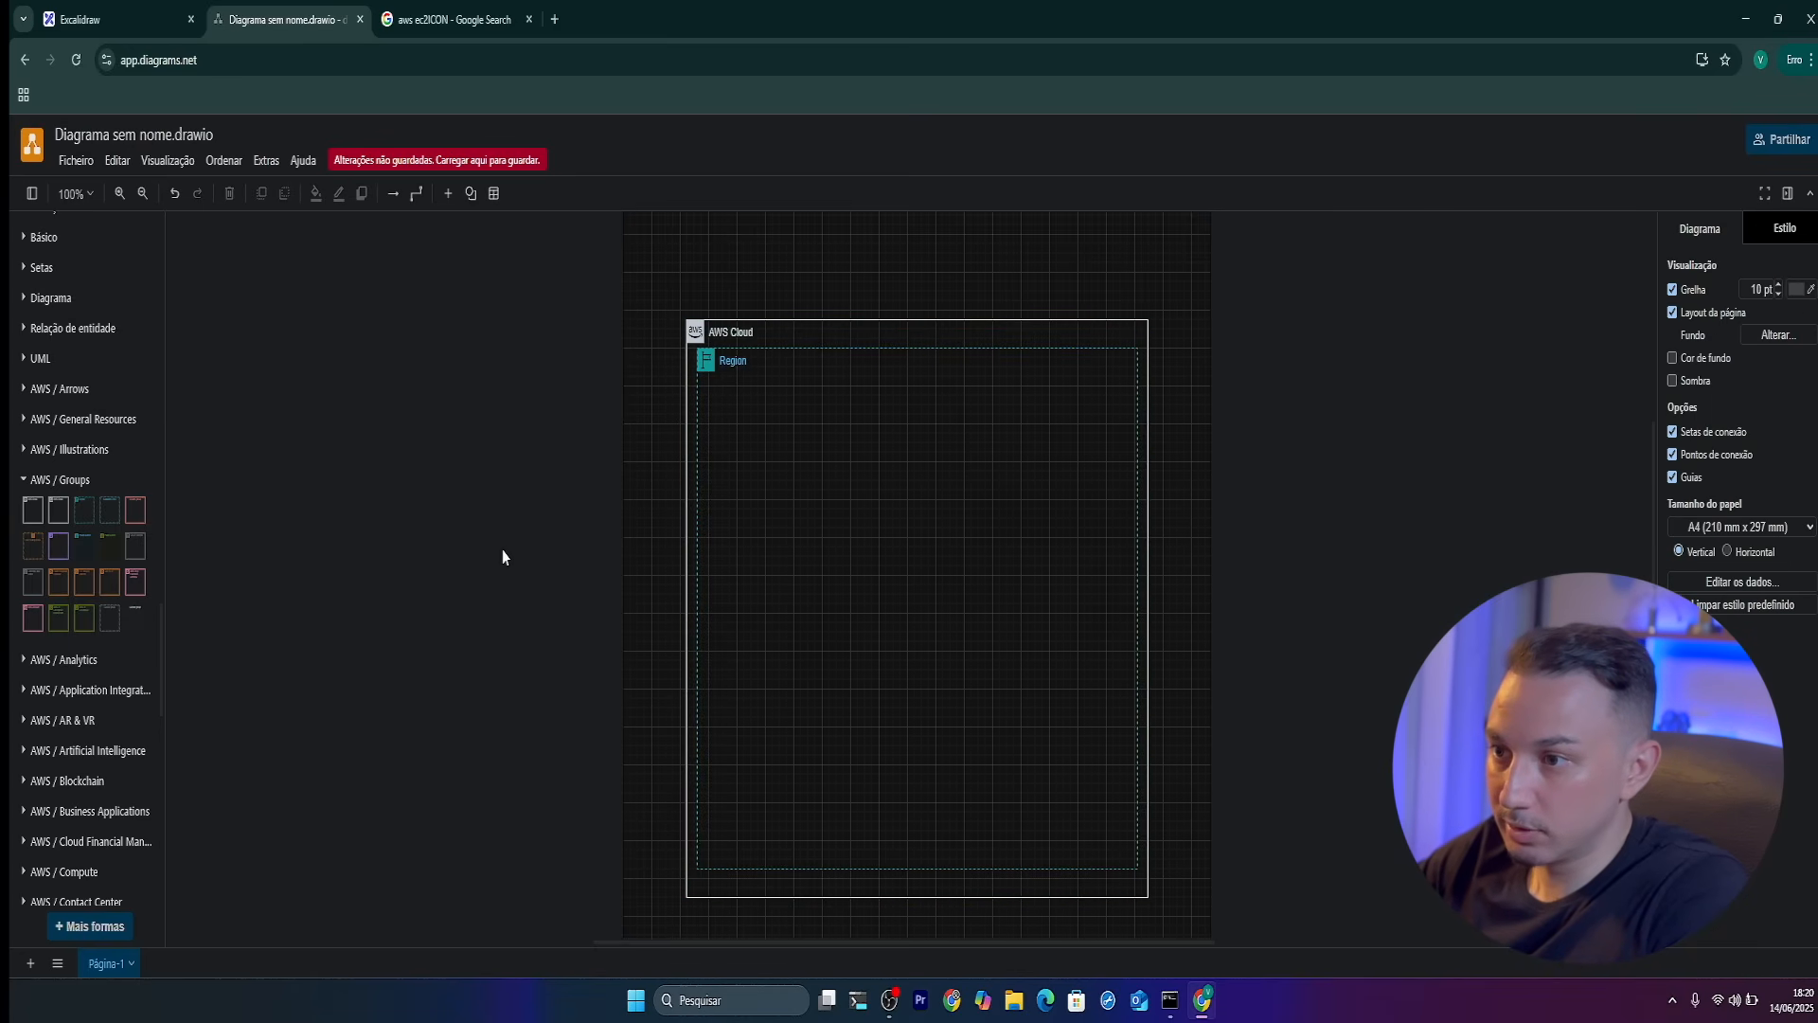
# Rename the Region group as sa-east-1
pyautogui.doubleClick(733, 360)
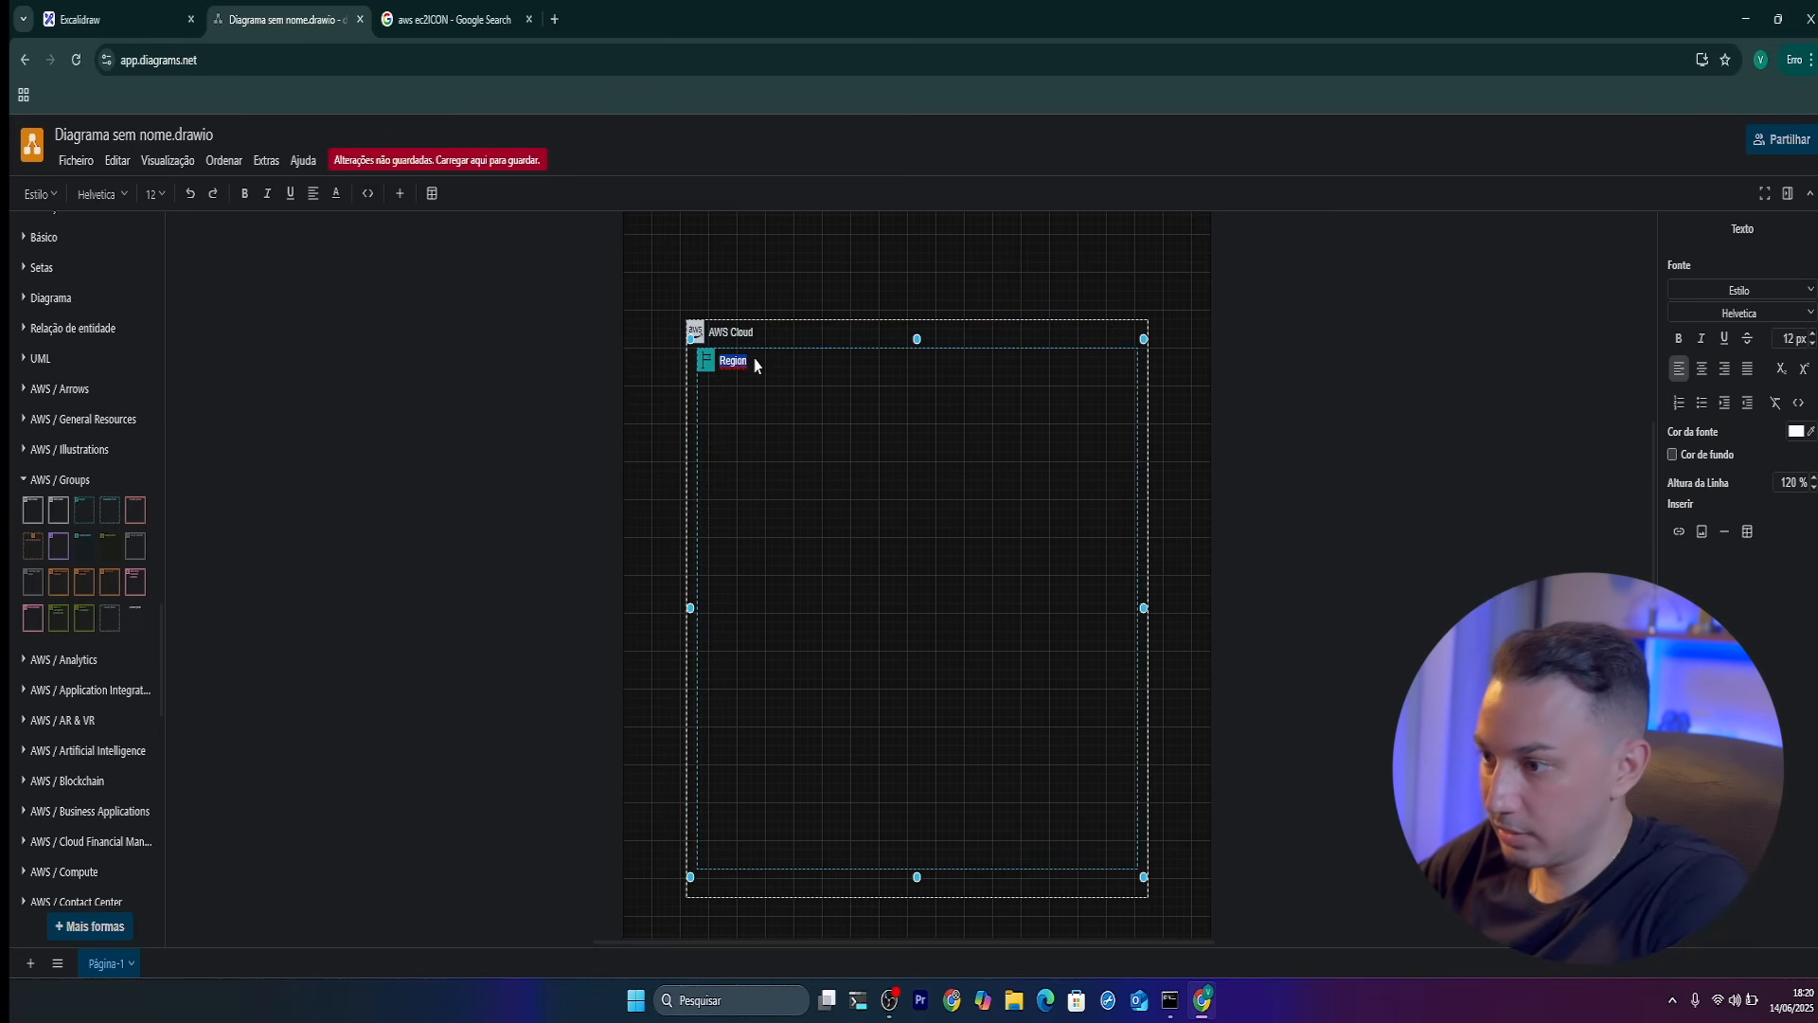
pyautogui.write('E')
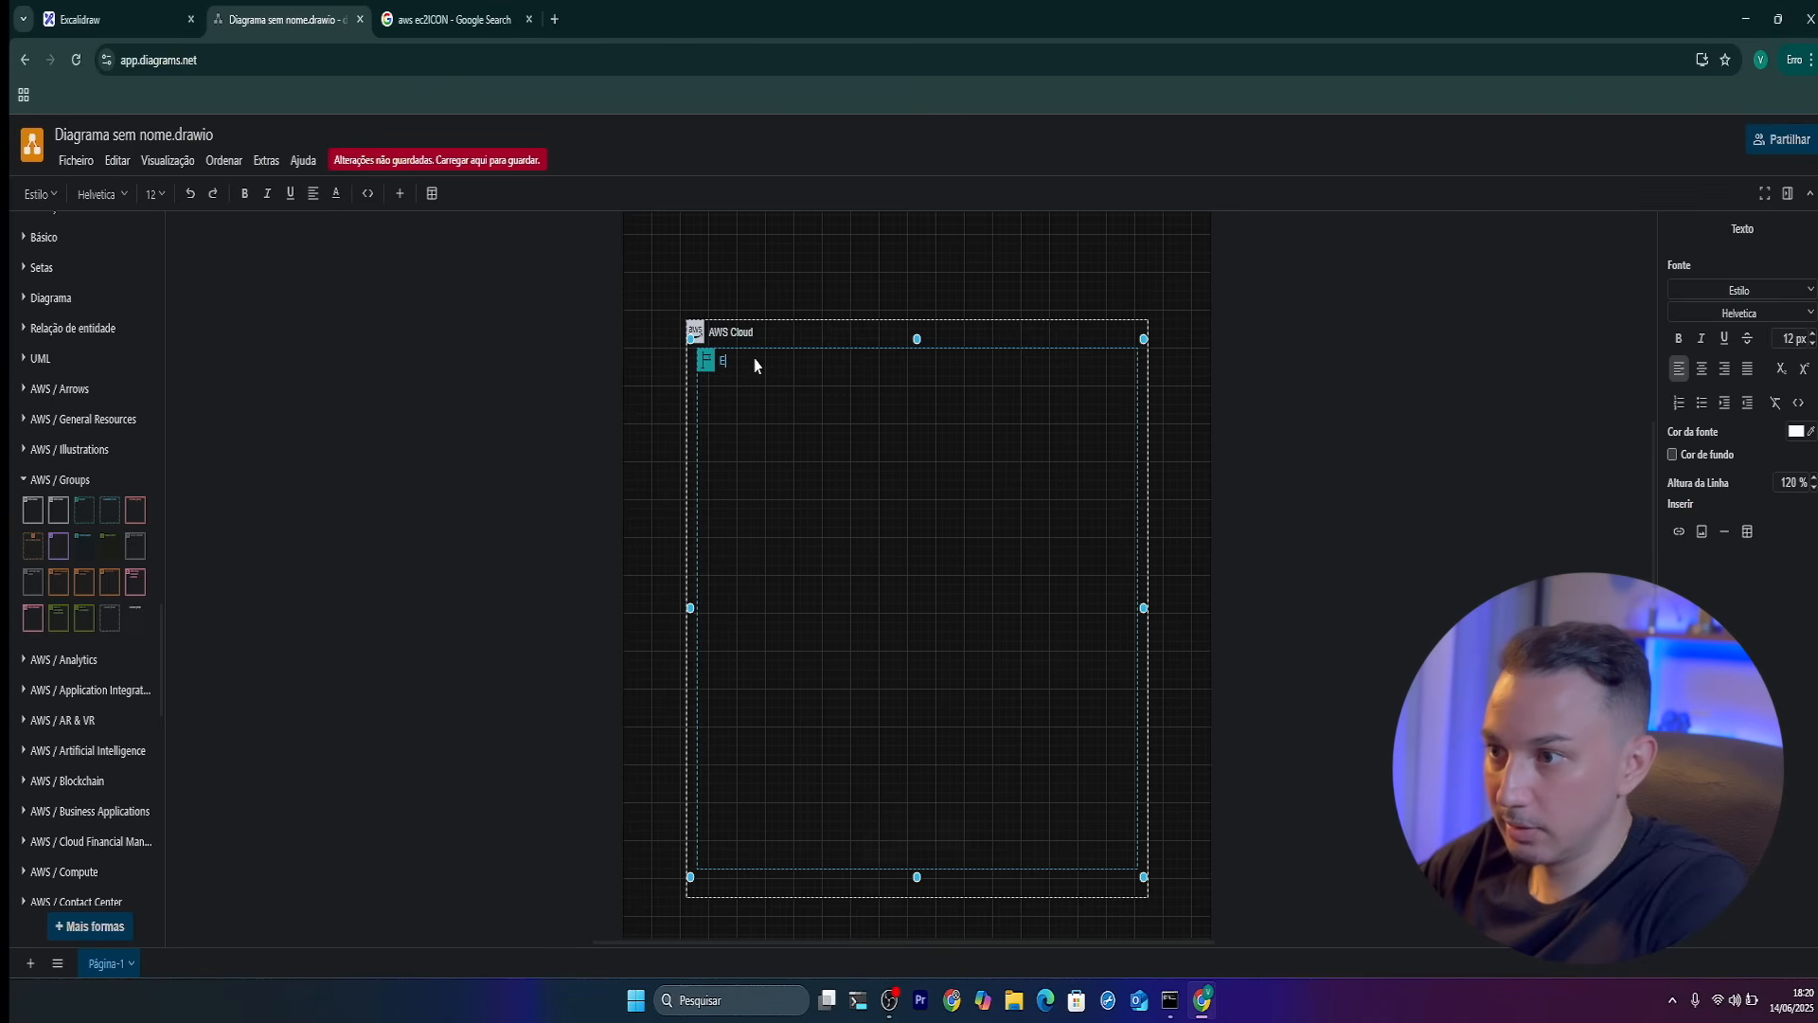
pyautogui.press('capslock')
pyautogui.write('ueu')
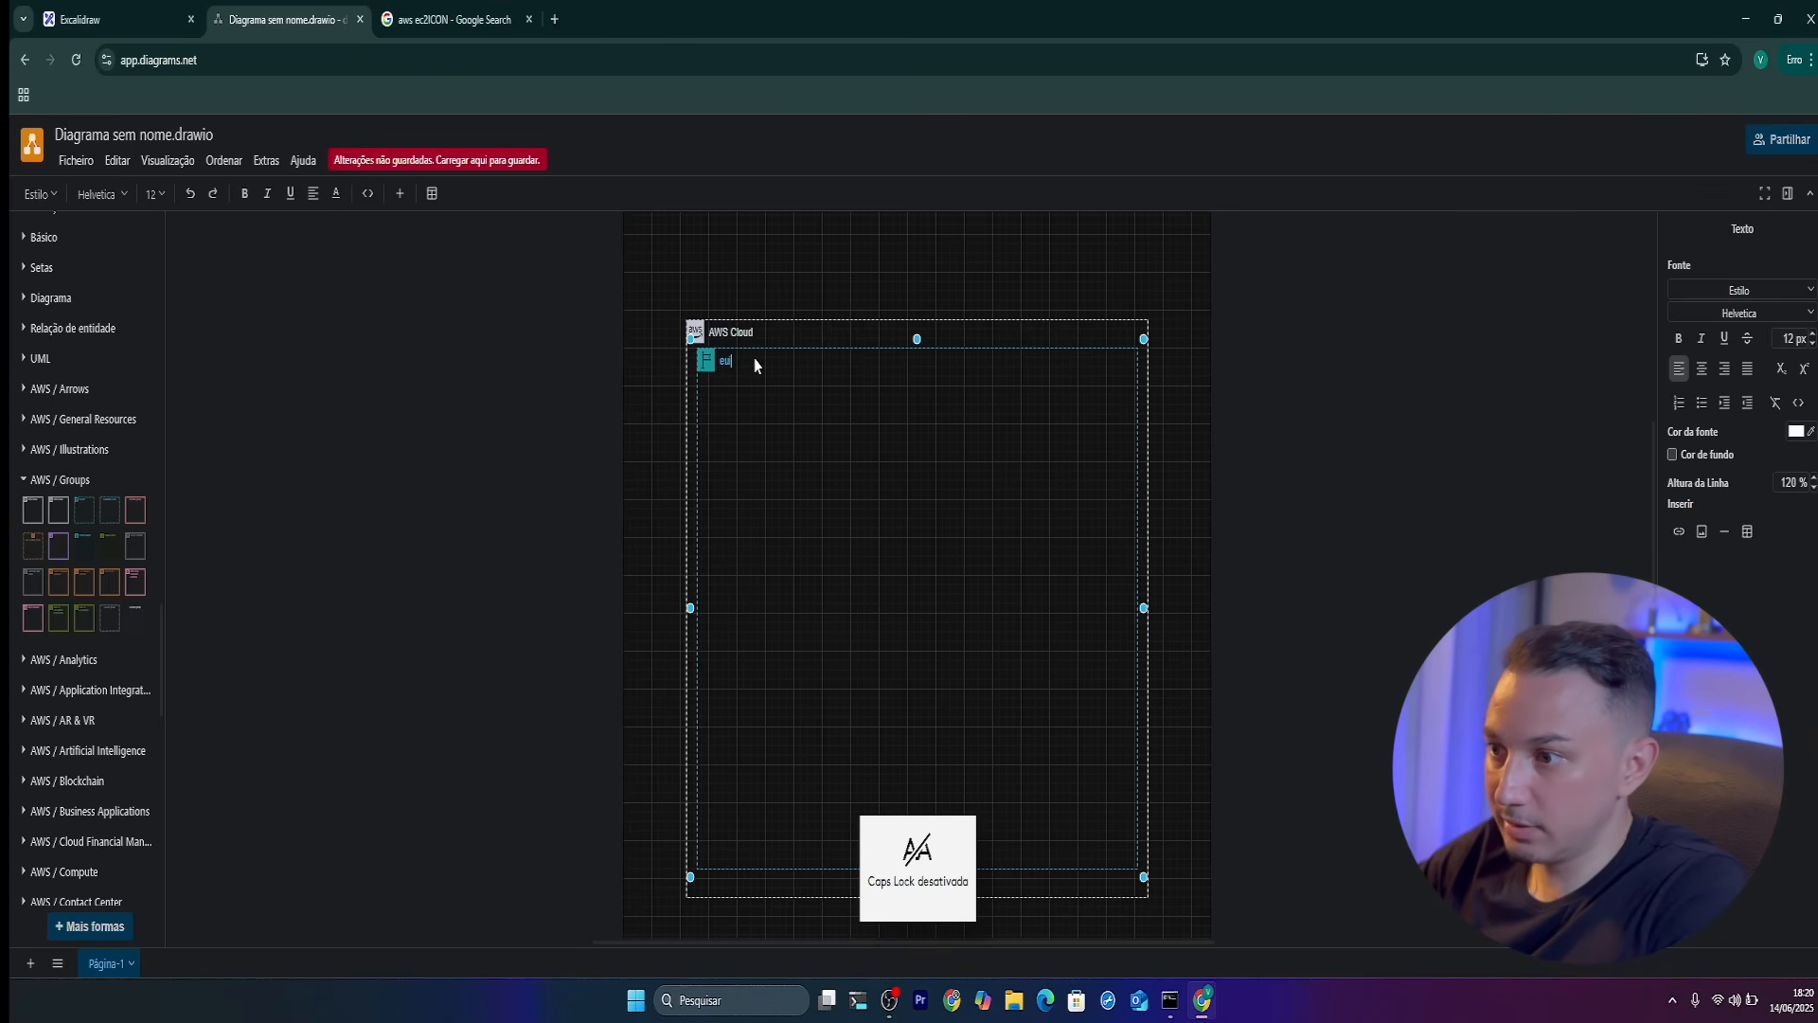
pyautogui.write('-cel')
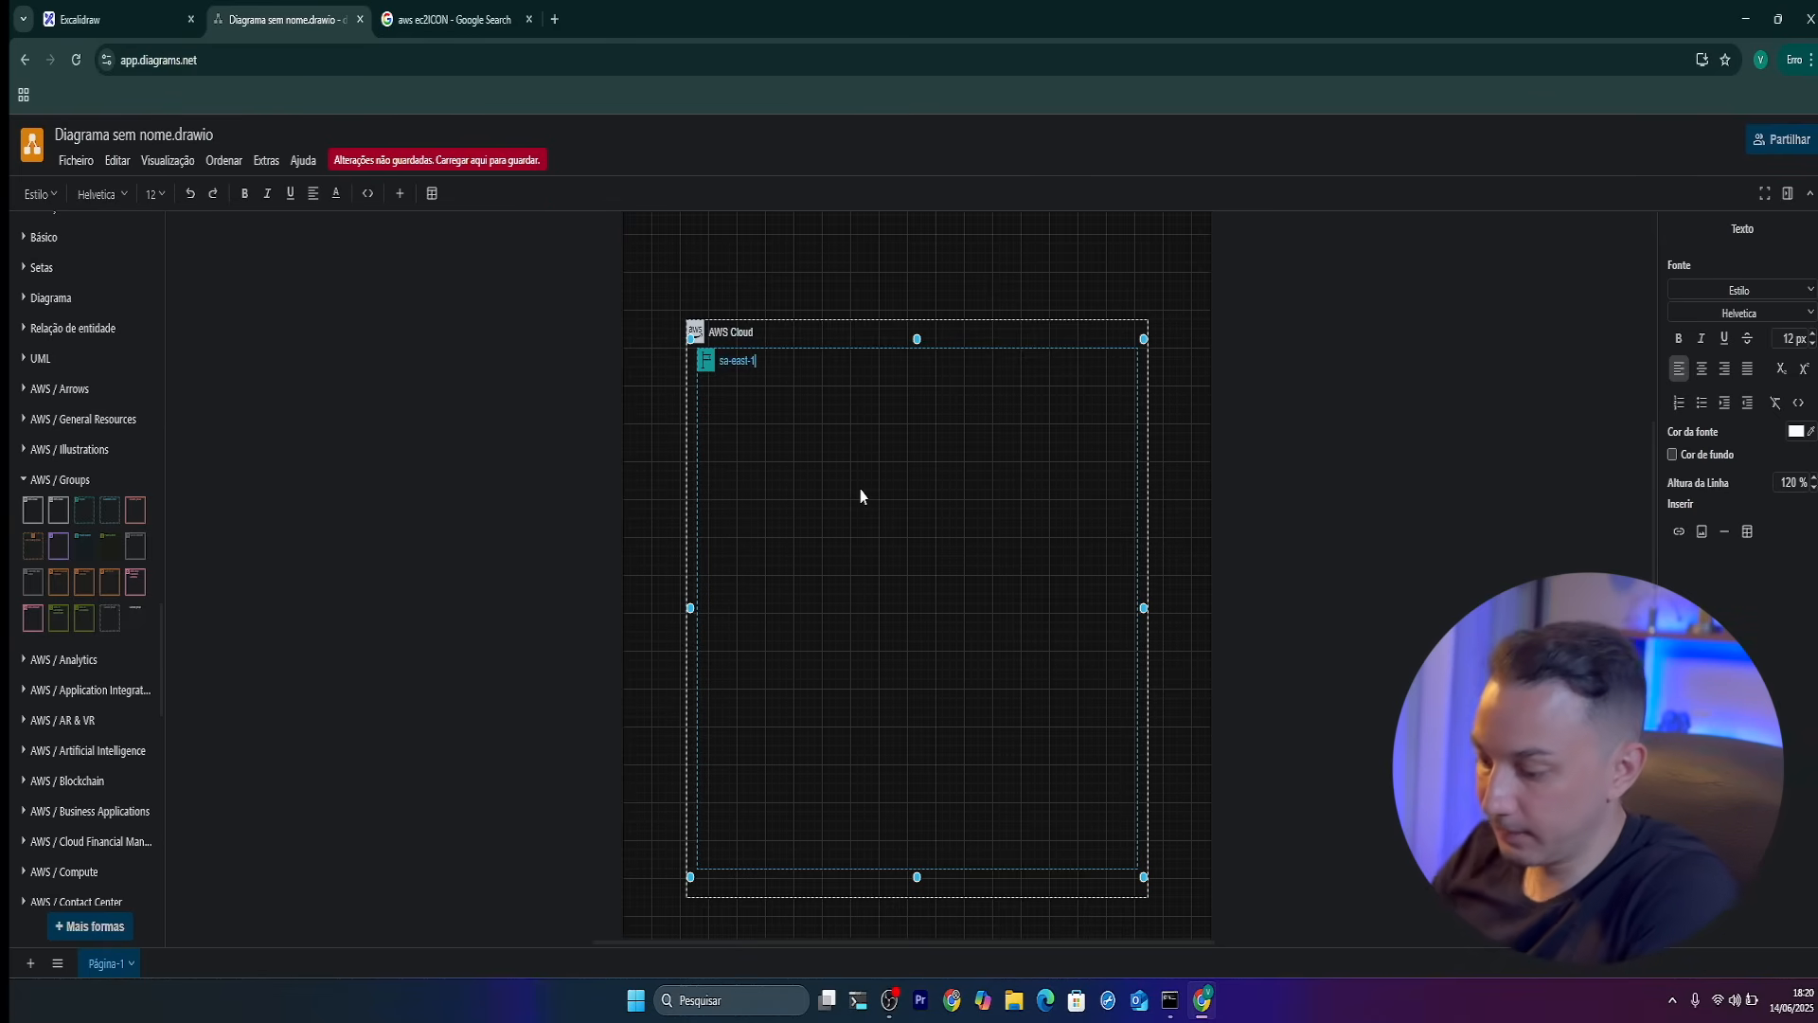
pyautogui.click(793, 554)
pyautogui.click(407, 626)
# Add a VPC group and resize it to nearly fill the sa-east-1 region frame
pyautogui.moveTo(96, 579)
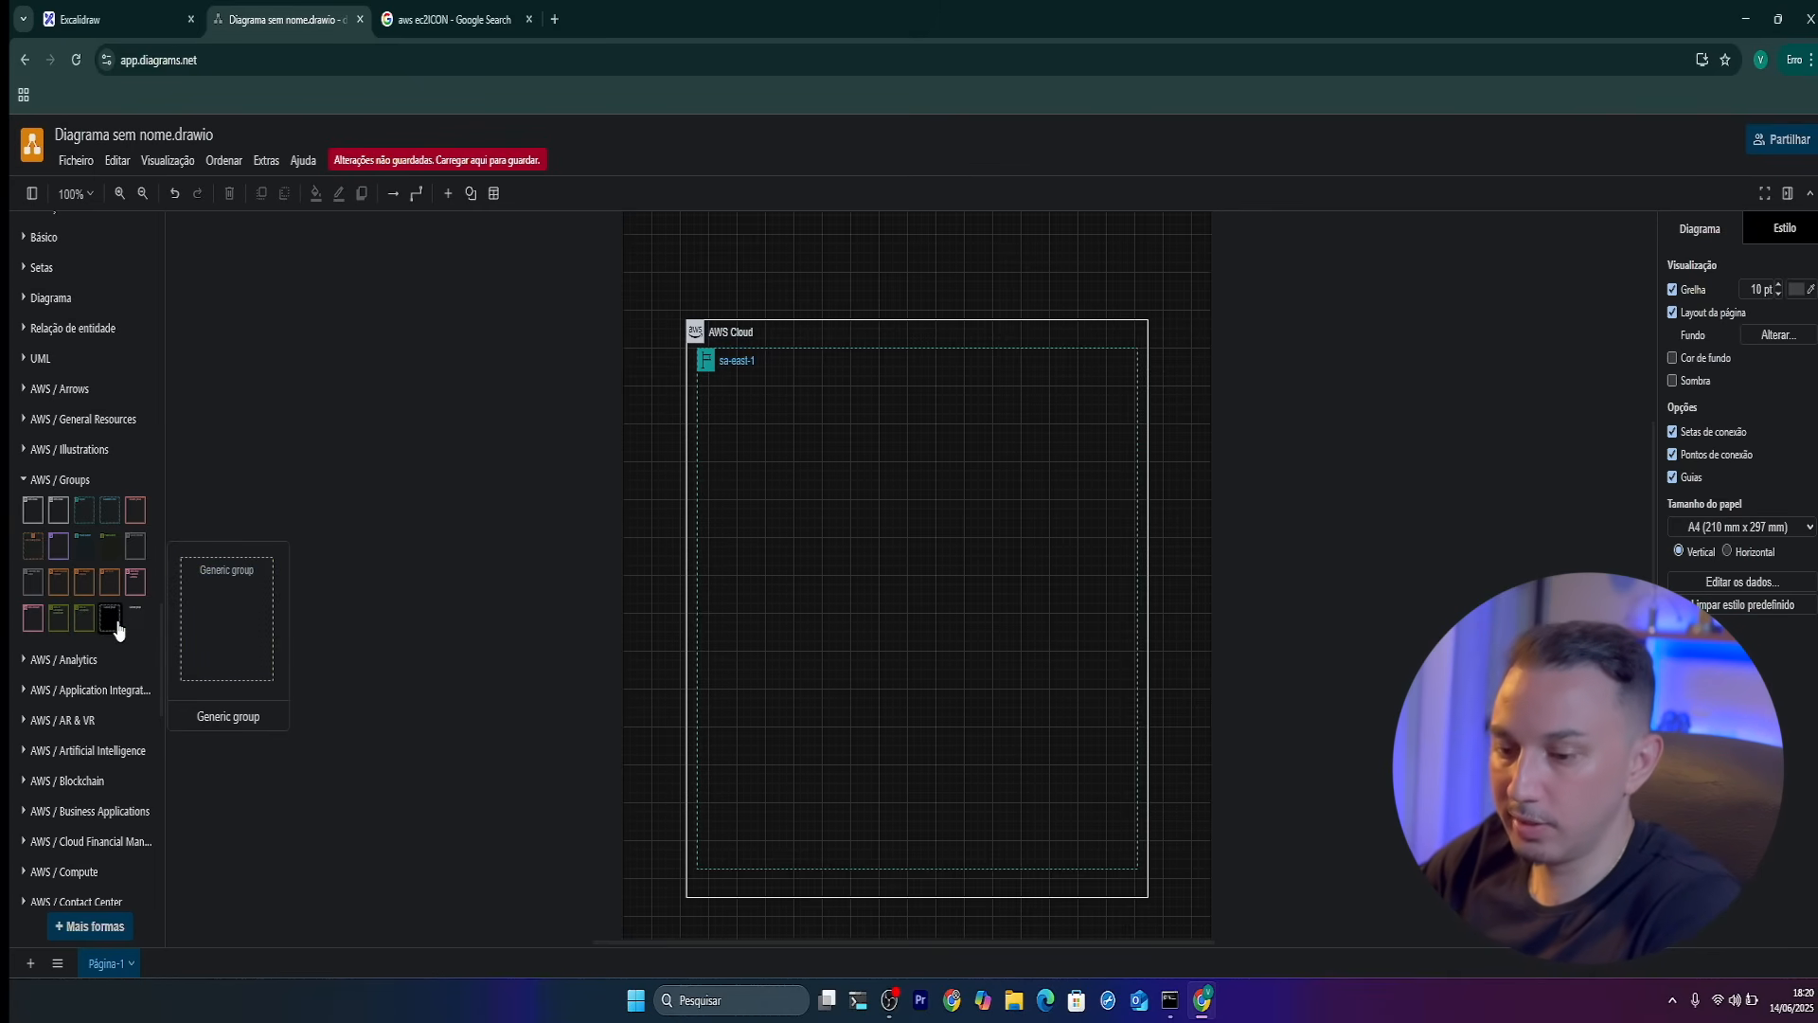
pyautogui.click(58, 548)
pyautogui.moveTo(864, 517); pyautogui.dragTo(709, 384)
pyautogui.moveTo(959, 641); pyautogui.dragTo(1127, 859)
pyautogui.click(788, 520)
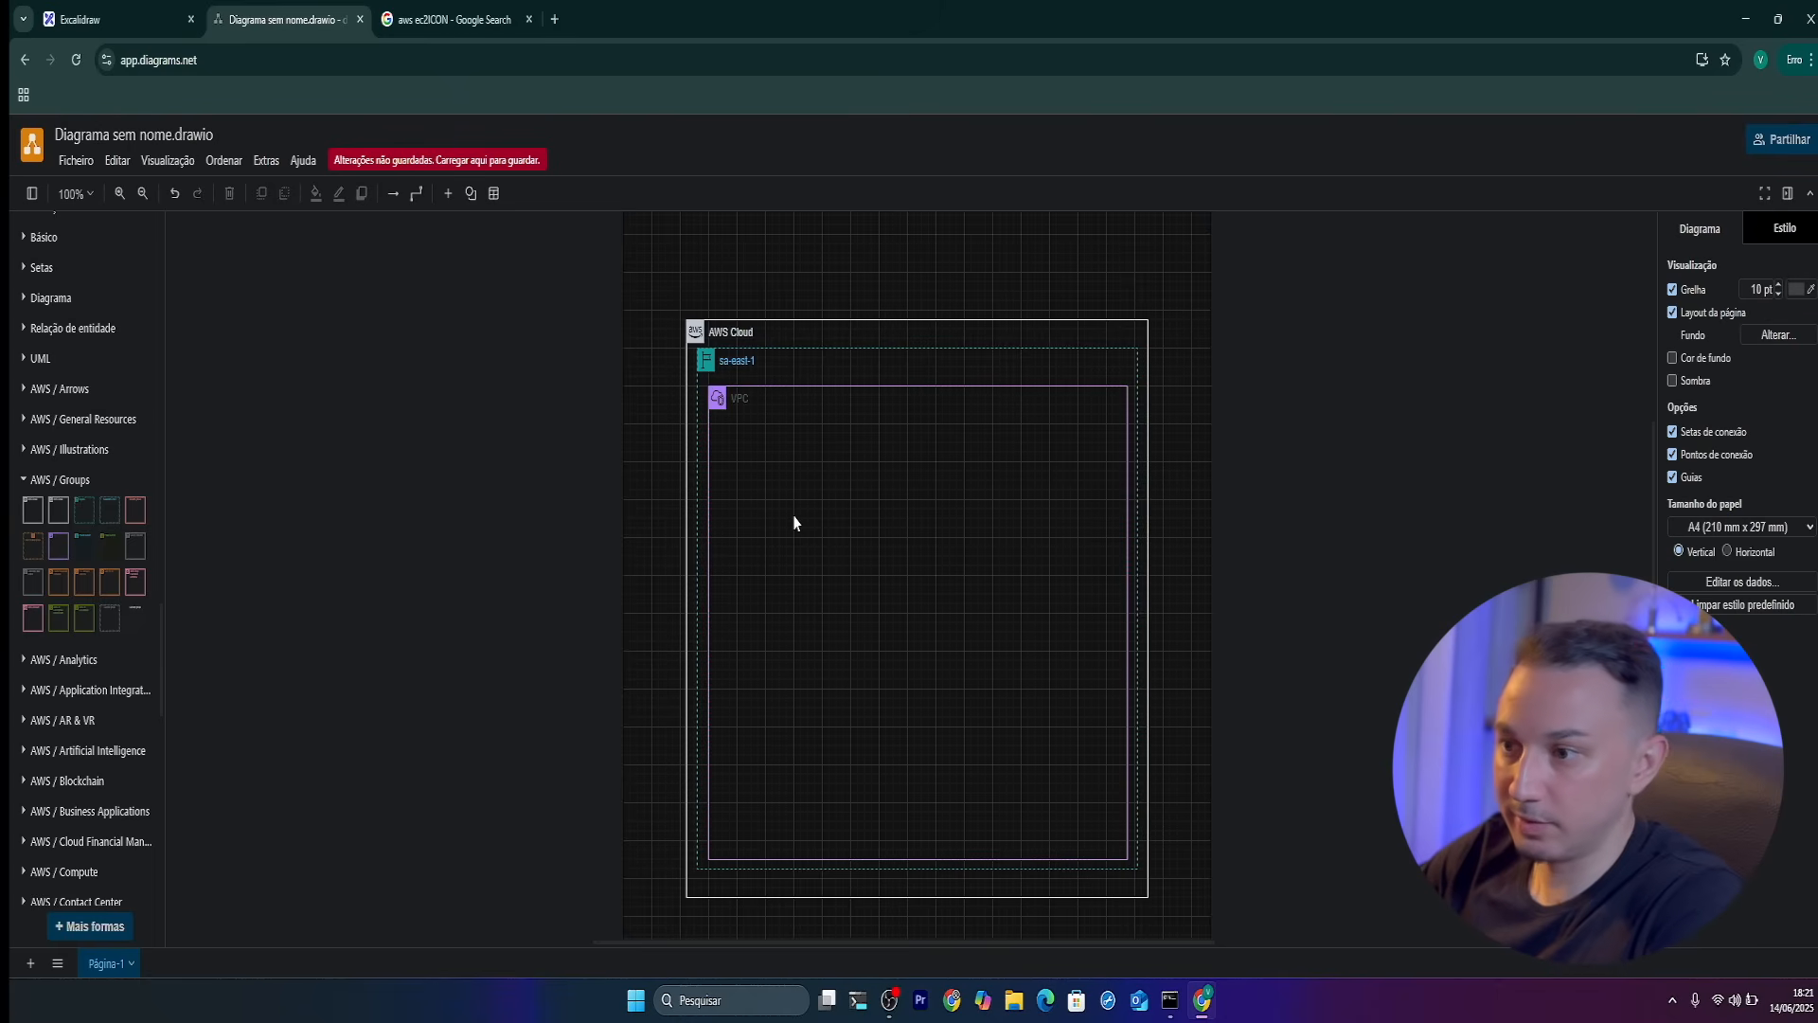
# Add a Public subnet group in the upper half of the VPC and stretch it into a wide rectangle
pyautogui.moveTo(110, 613)
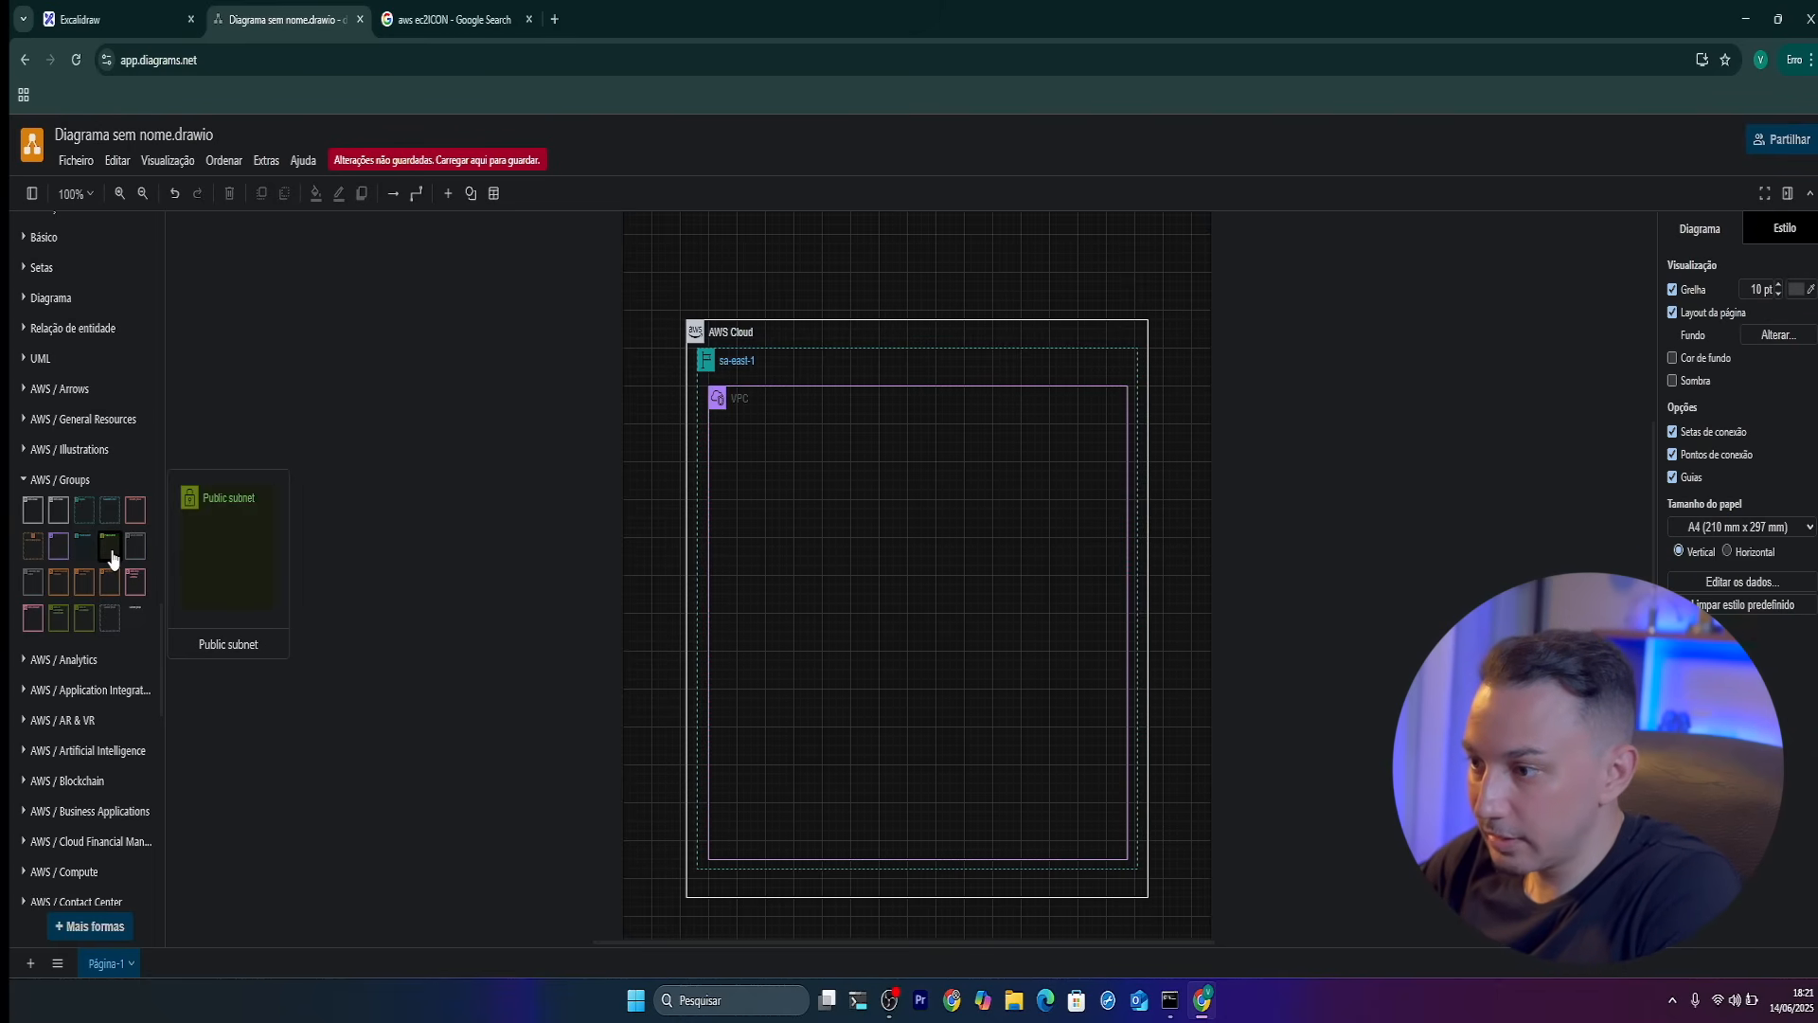
pyautogui.click(112, 559)
pyautogui.moveTo(864, 518); pyautogui.dragTo(735, 441)
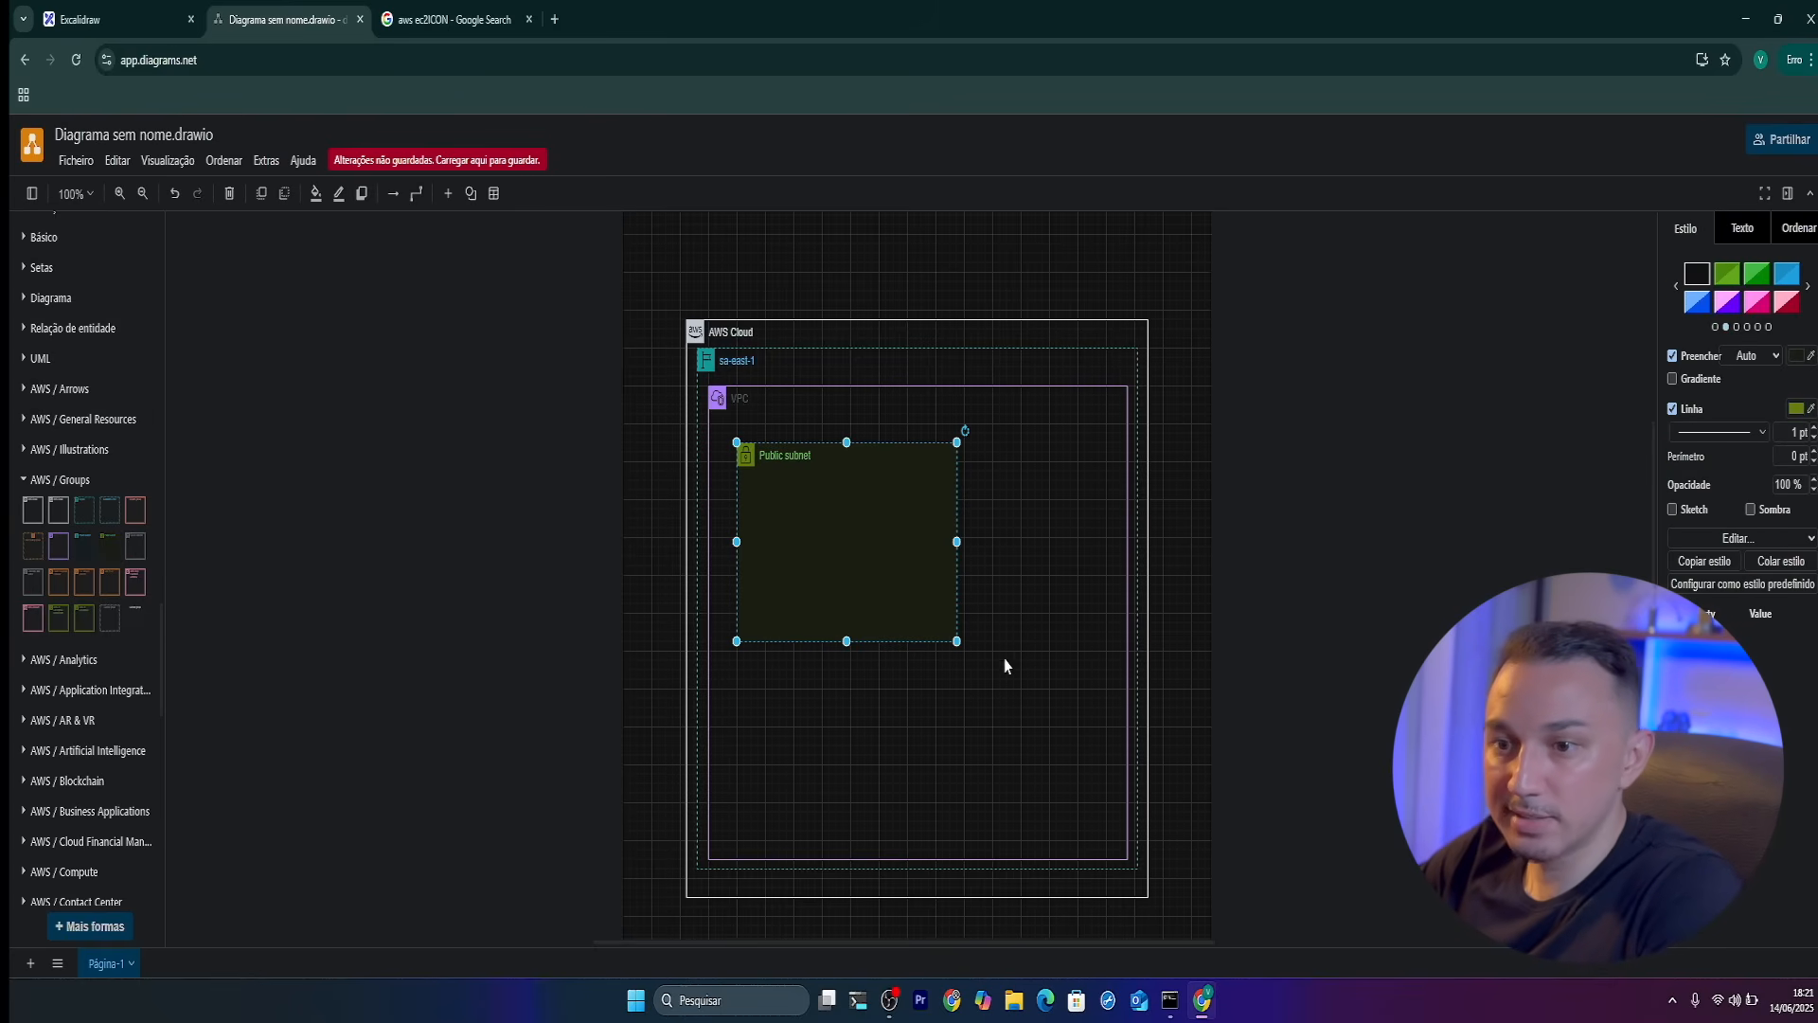
pyautogui.moveTo(955, 640); pyautogui.dragTo(1106, 595)
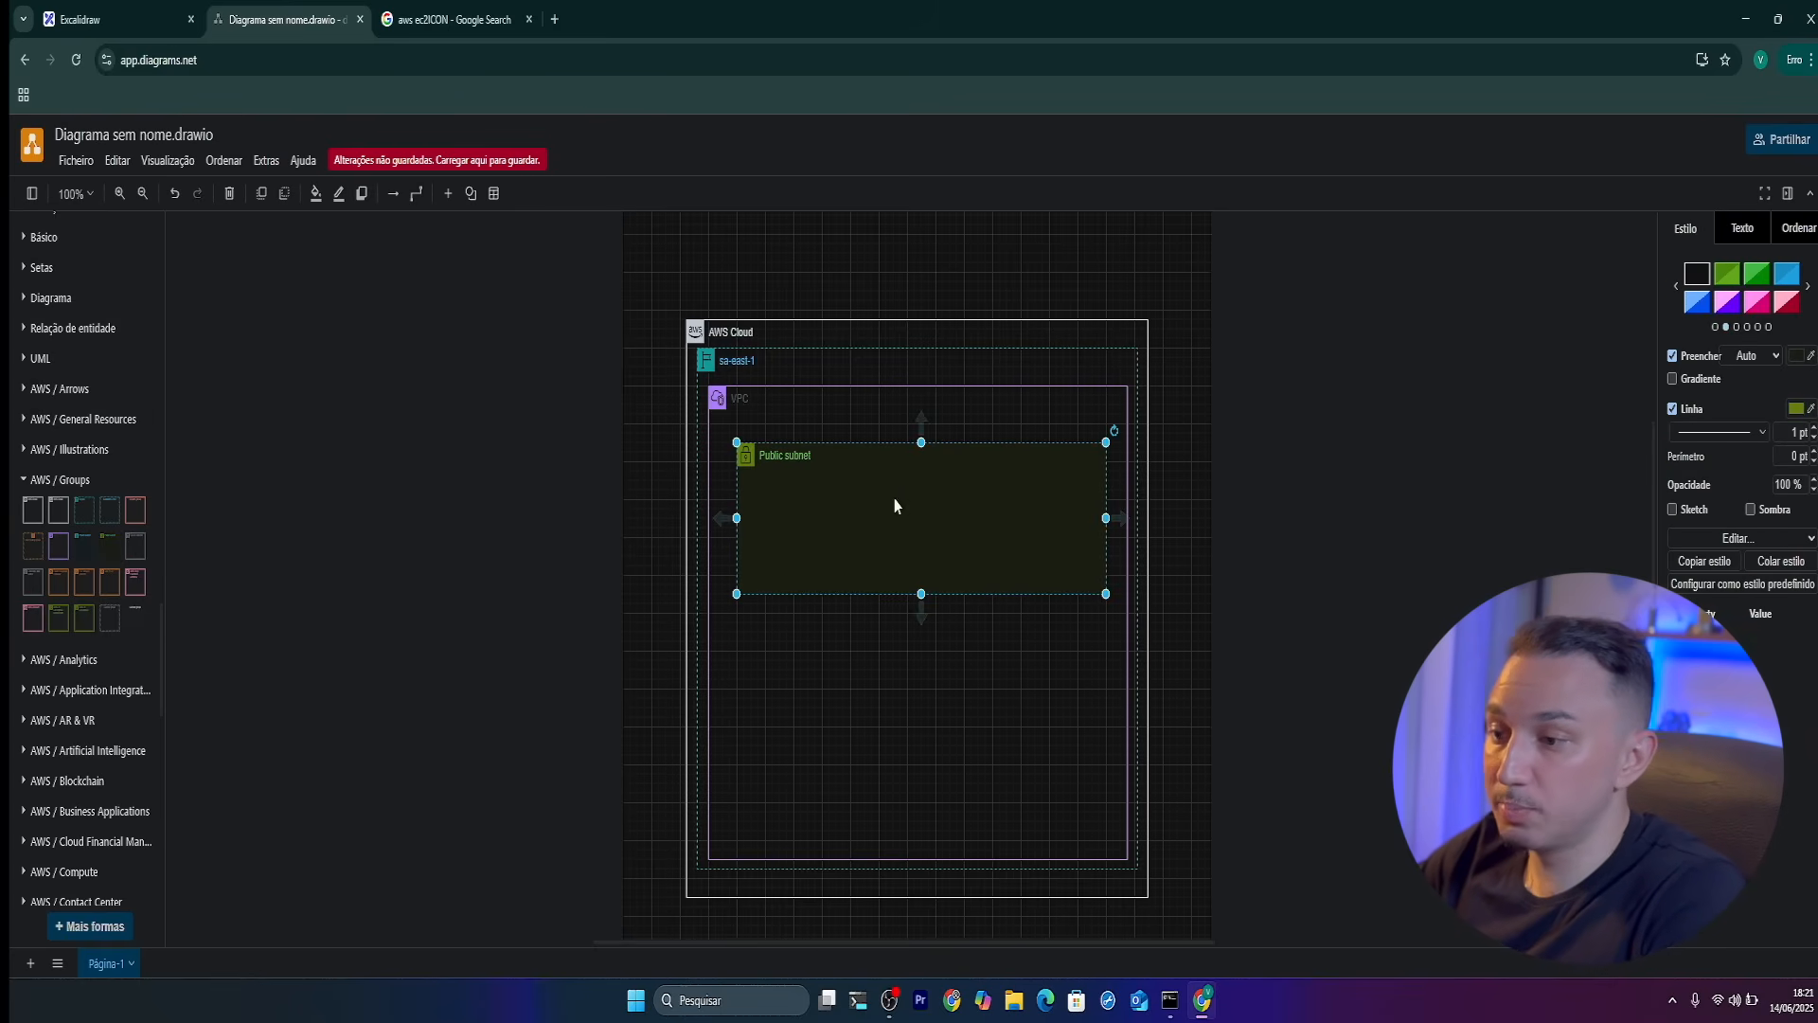
pyautogui.press('Escape')
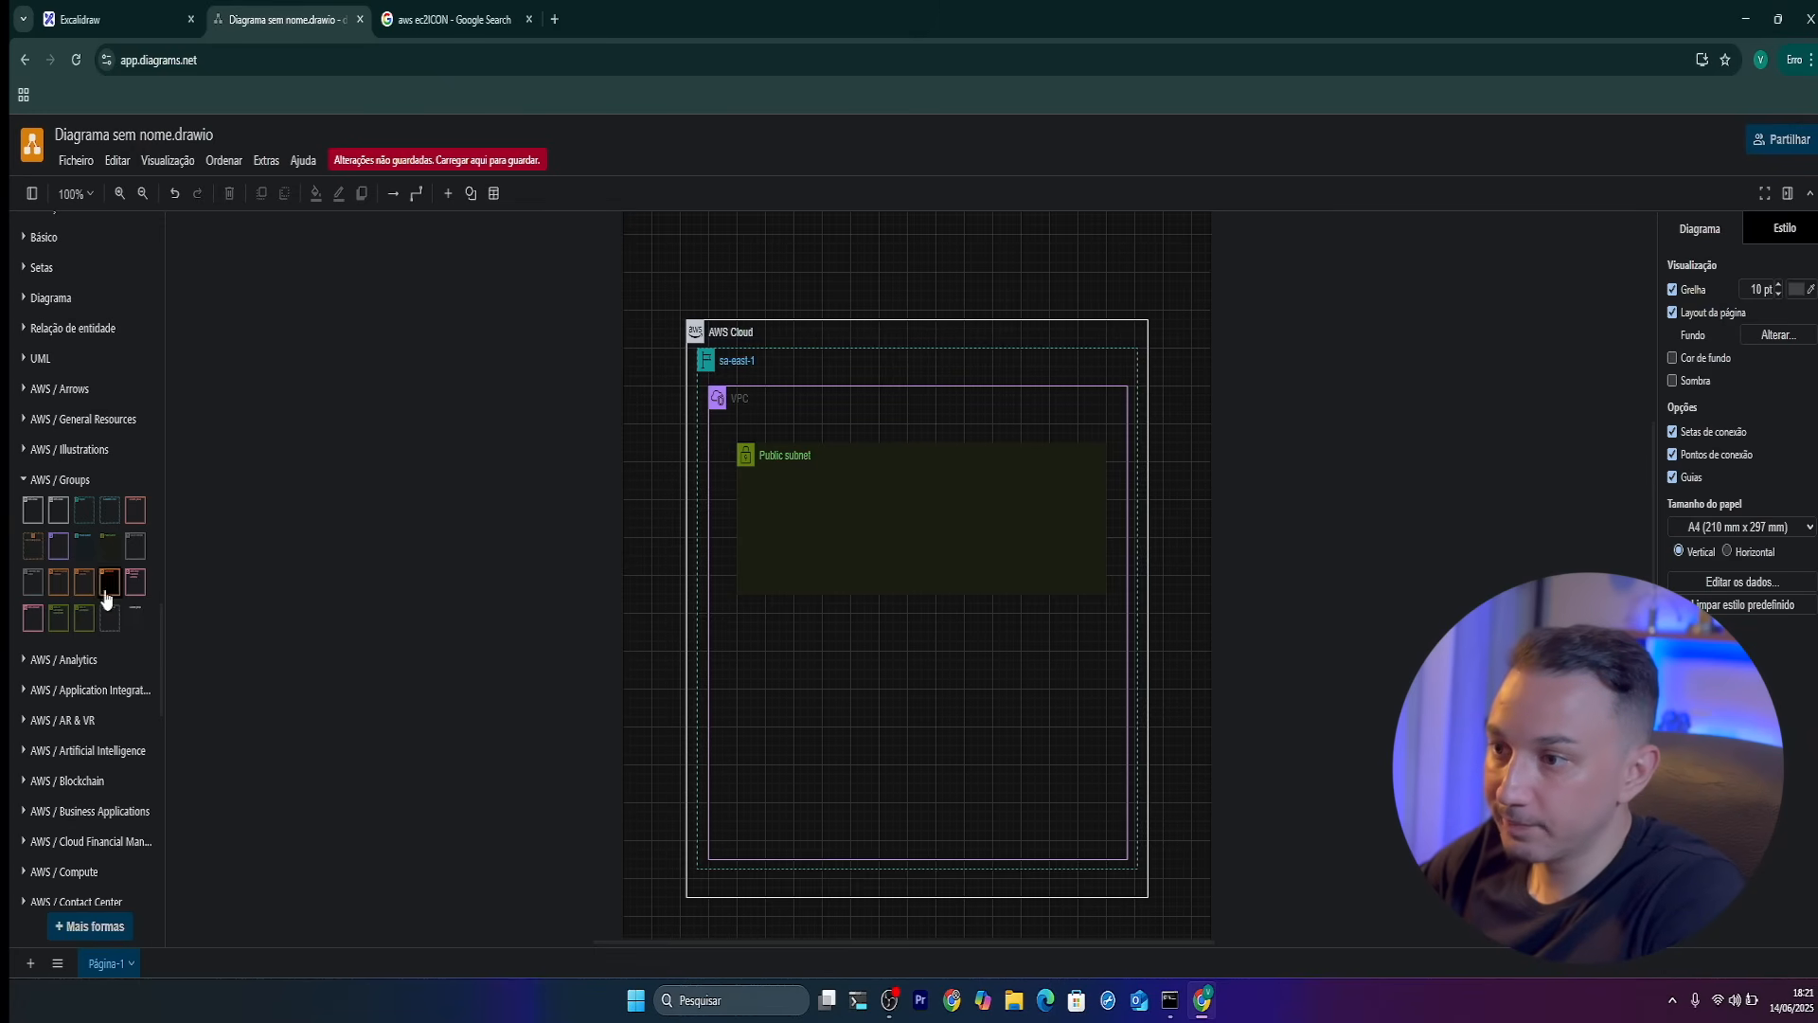
# Add a Private subnet group below the public subnet in the VPC and widen it to match the public subnet
pyautogui.moveTo(105, 547)
pyautogui.moveTo(83, 545); pyautogui.dragTo(910, 579)
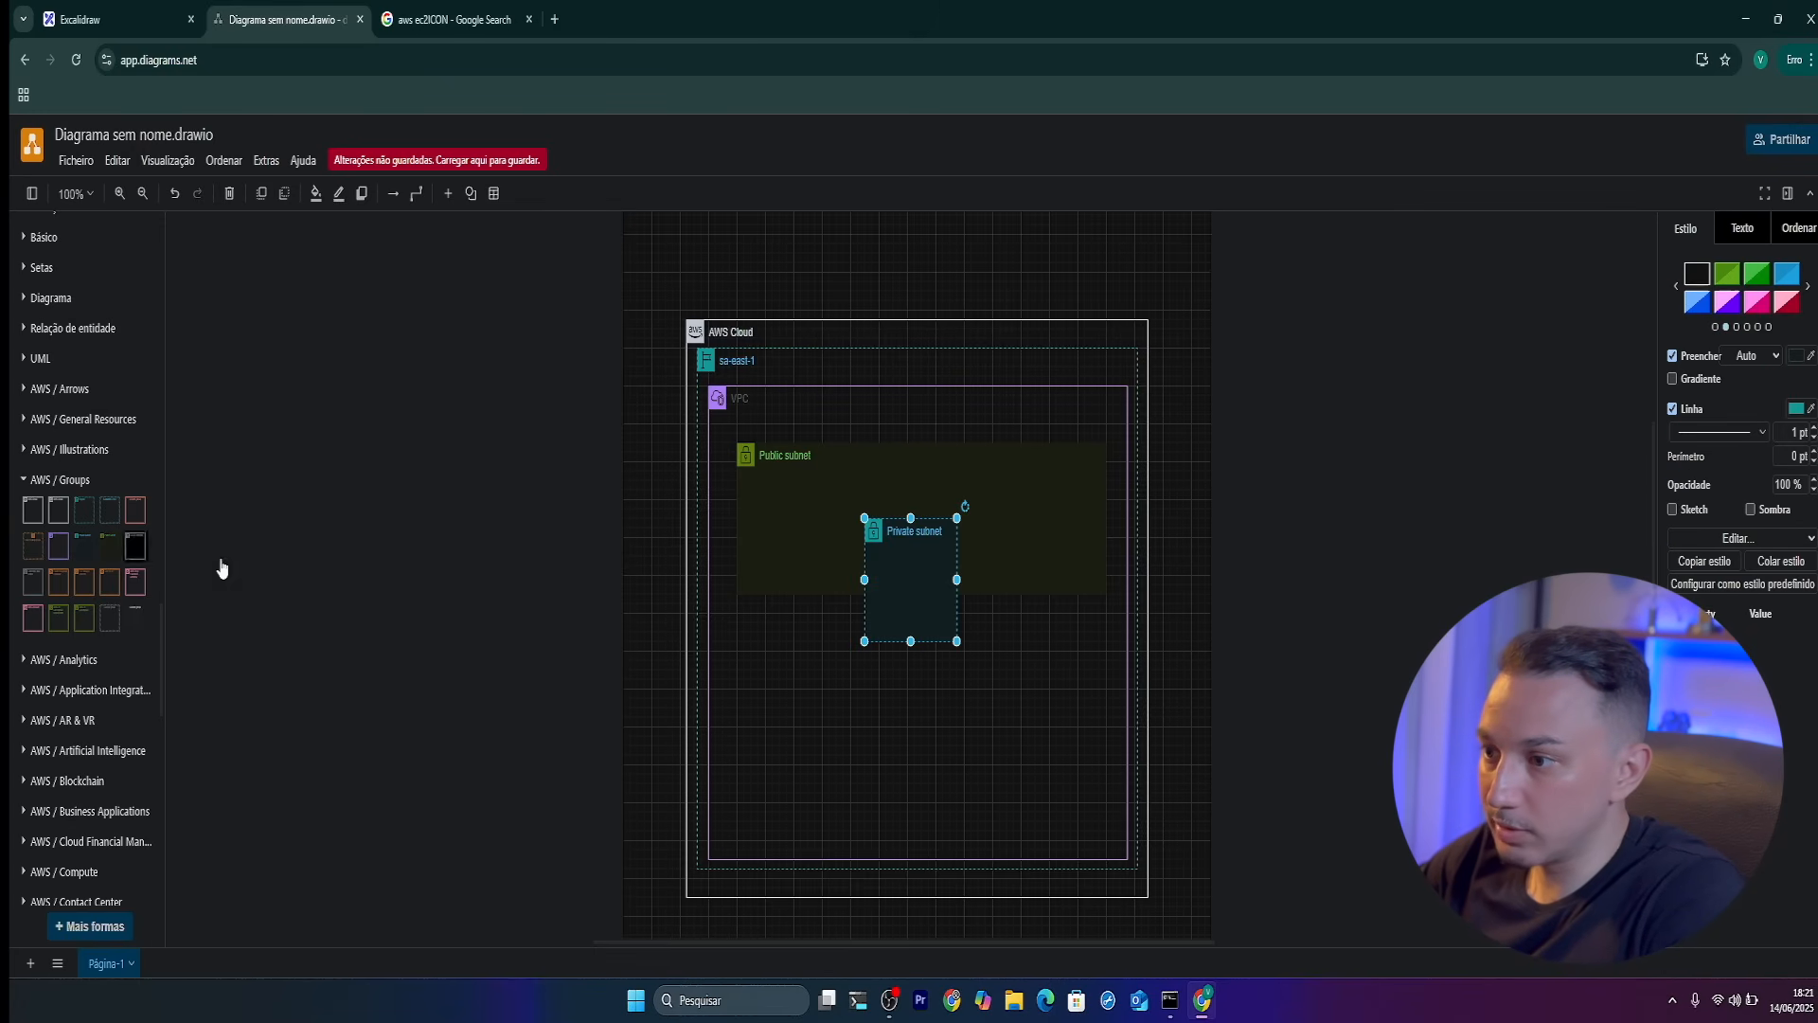
pyautogui.click(930, 642)
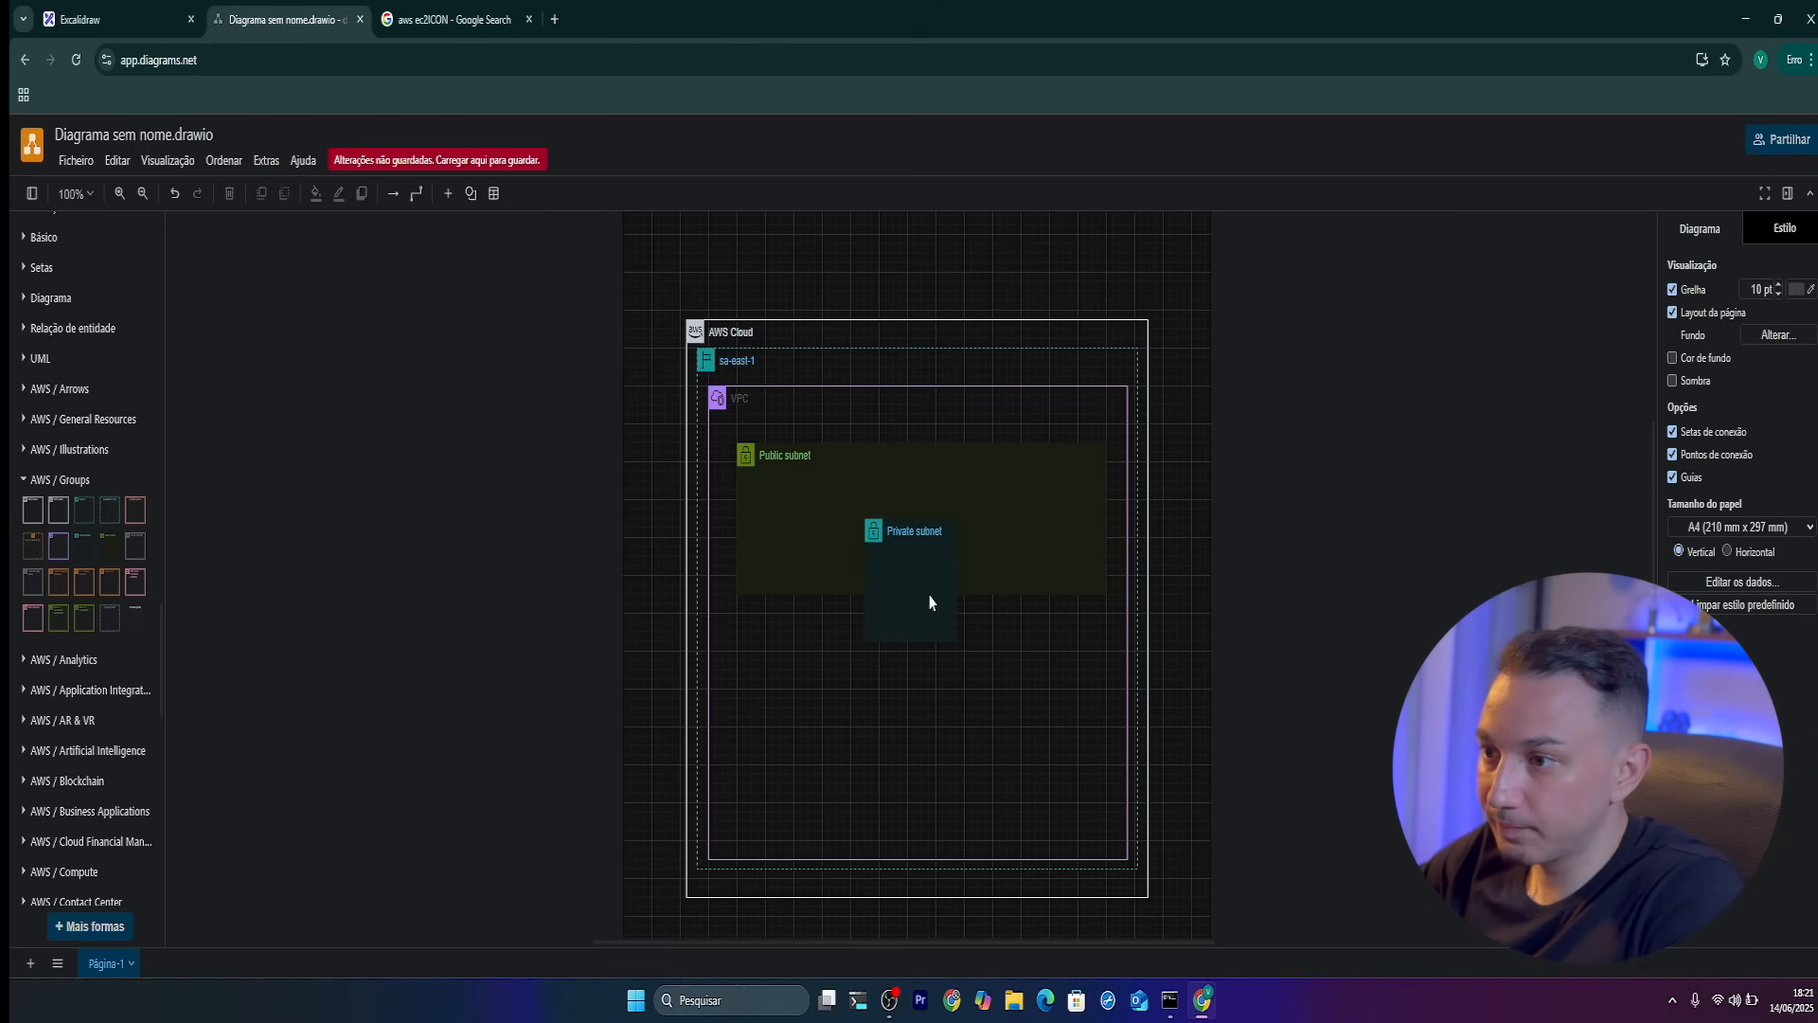
pyautogui.moveTo(883, 533); pyautogui.dragTo(746, 661)
pyautogui.moveTo(831, 711); pyautogui.dragTo(1105, 711)
pyautogui.press('Escape')
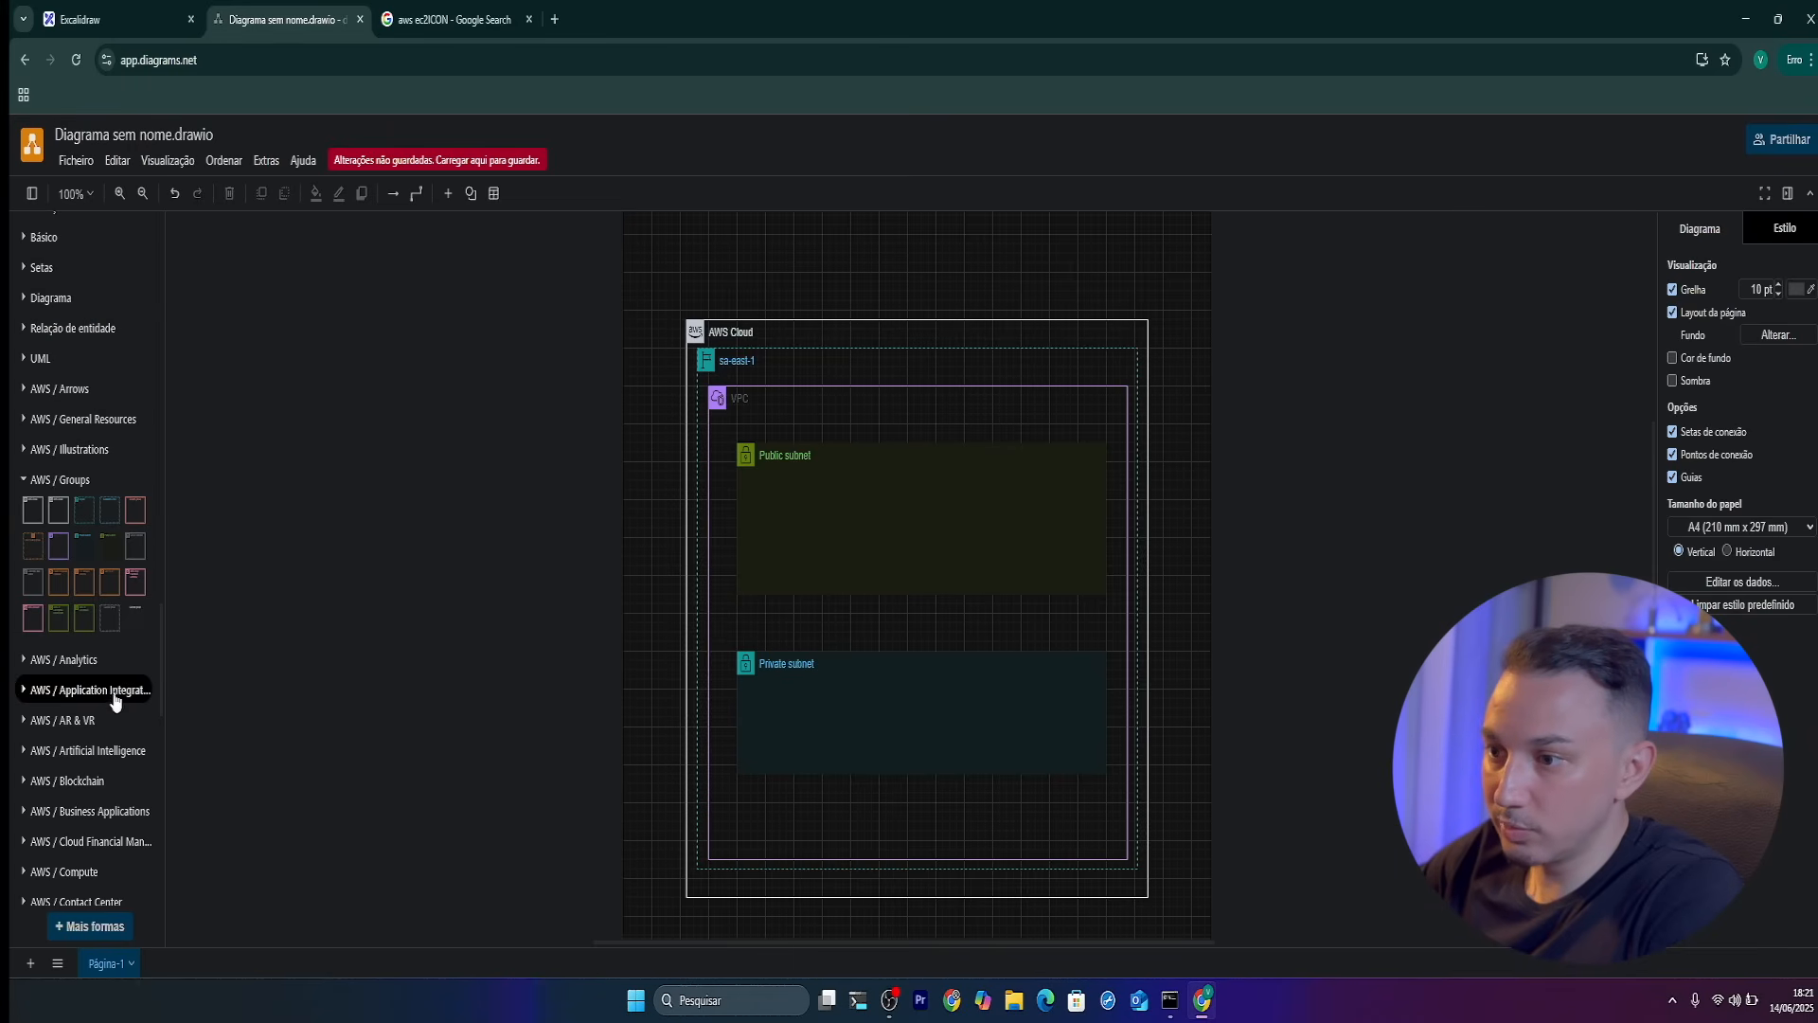
pyautogui.scroll(2, 89, 698)
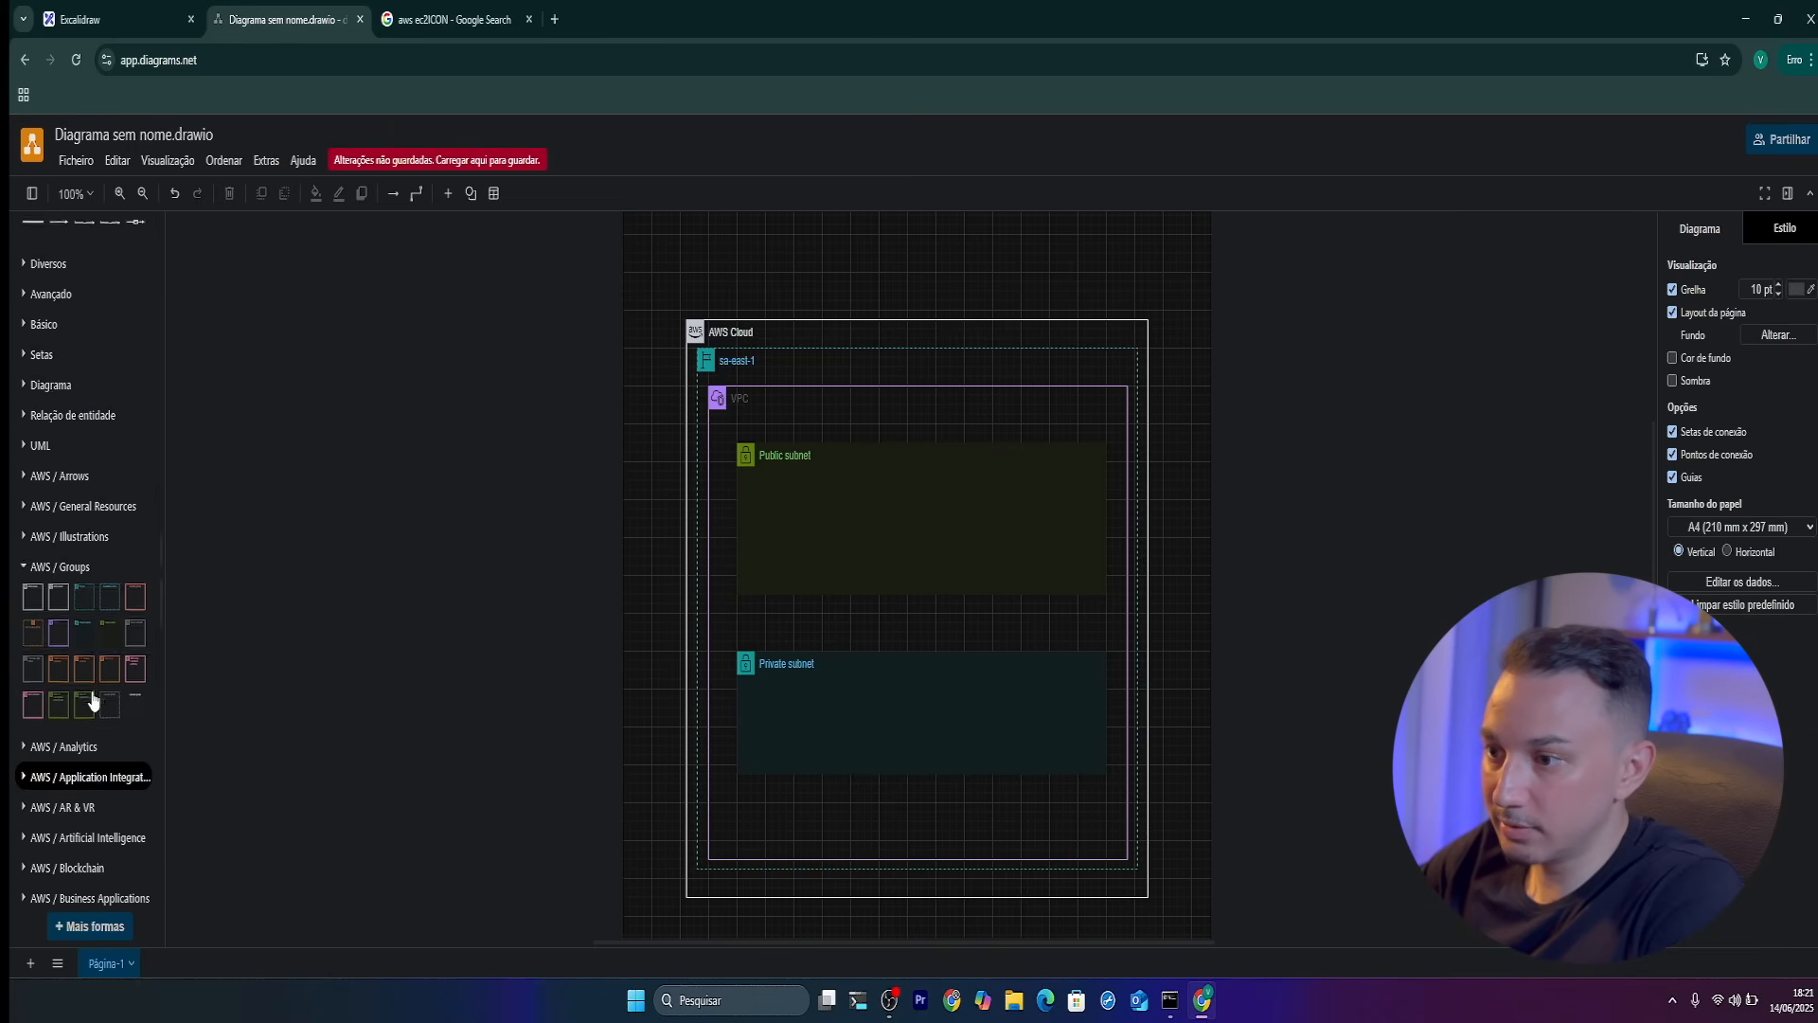
# Add an orange Elastic Load Balancing icon from the AWS Compute shapes and centre it inside the Public subnet
pyautogui.scroll(-5, 98, 696)
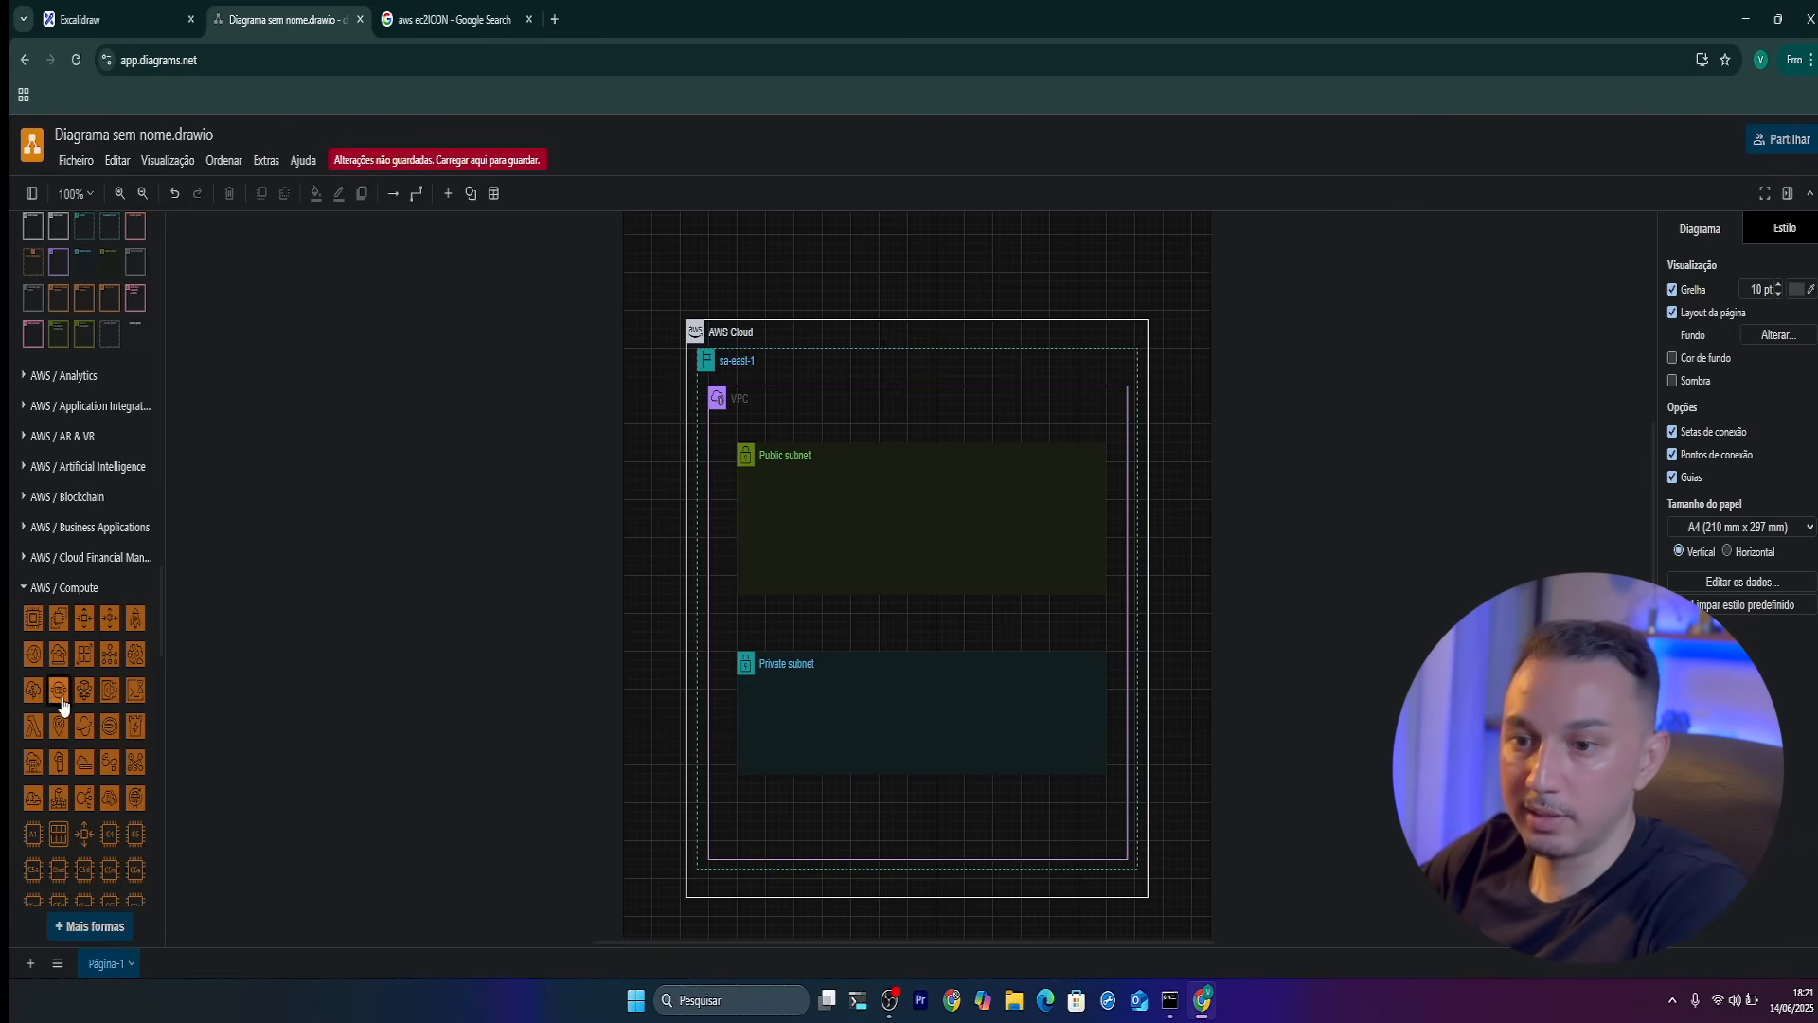
pyautogui.moveTo(59, 809)
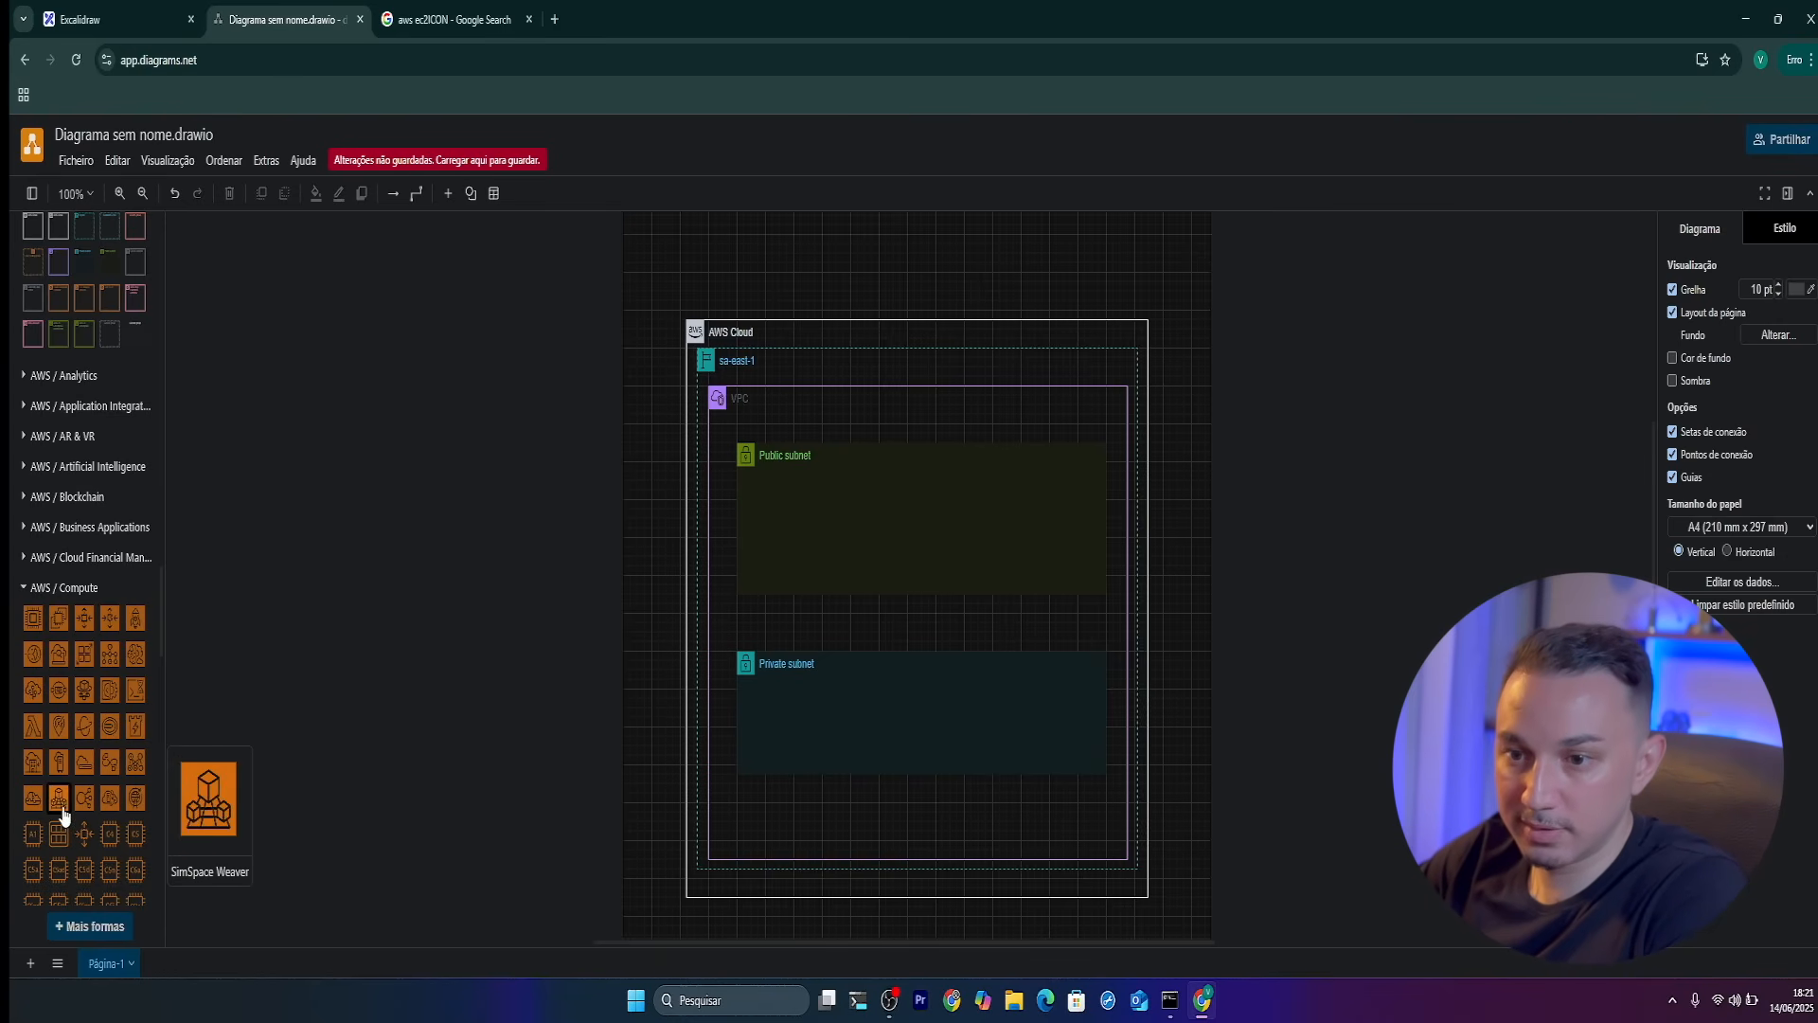
pyautogui.scroll(-1, 111, 816)
pyautogui.scroll(-10, 110, 814)
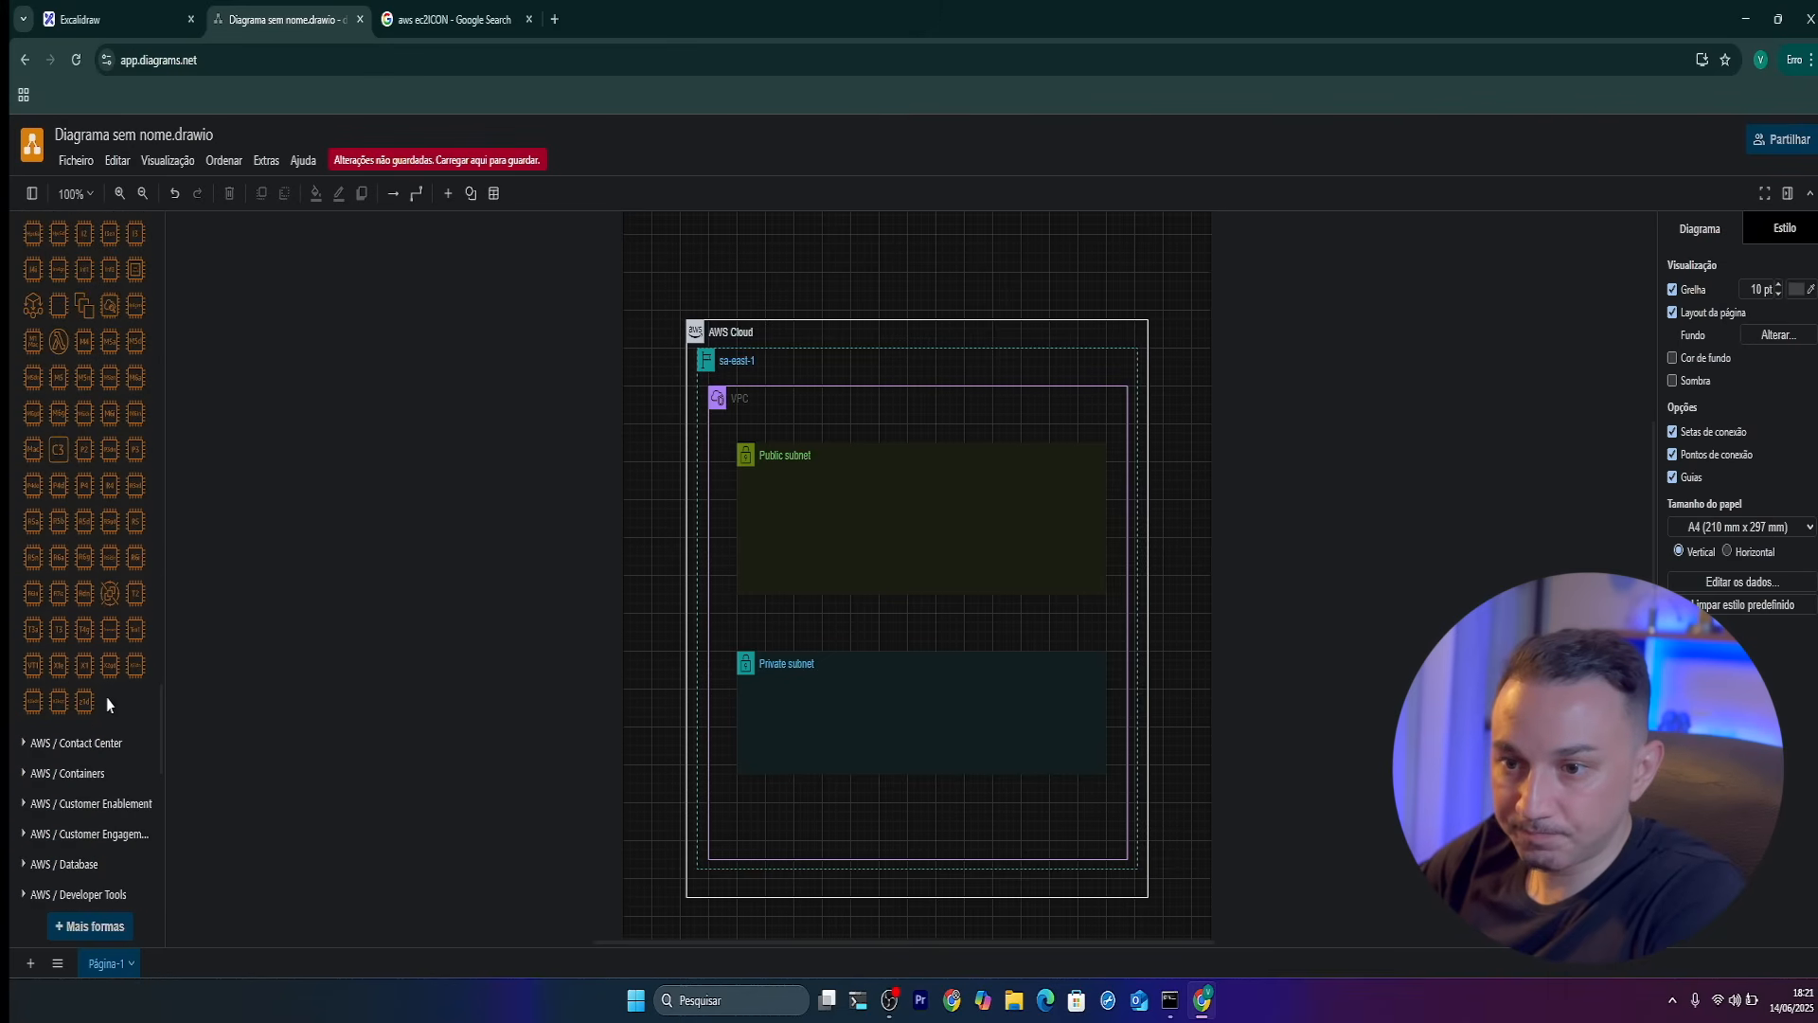
pyautogui.scroll(1, 115, 750)
pyautogui.scroll(5, 116, 752)
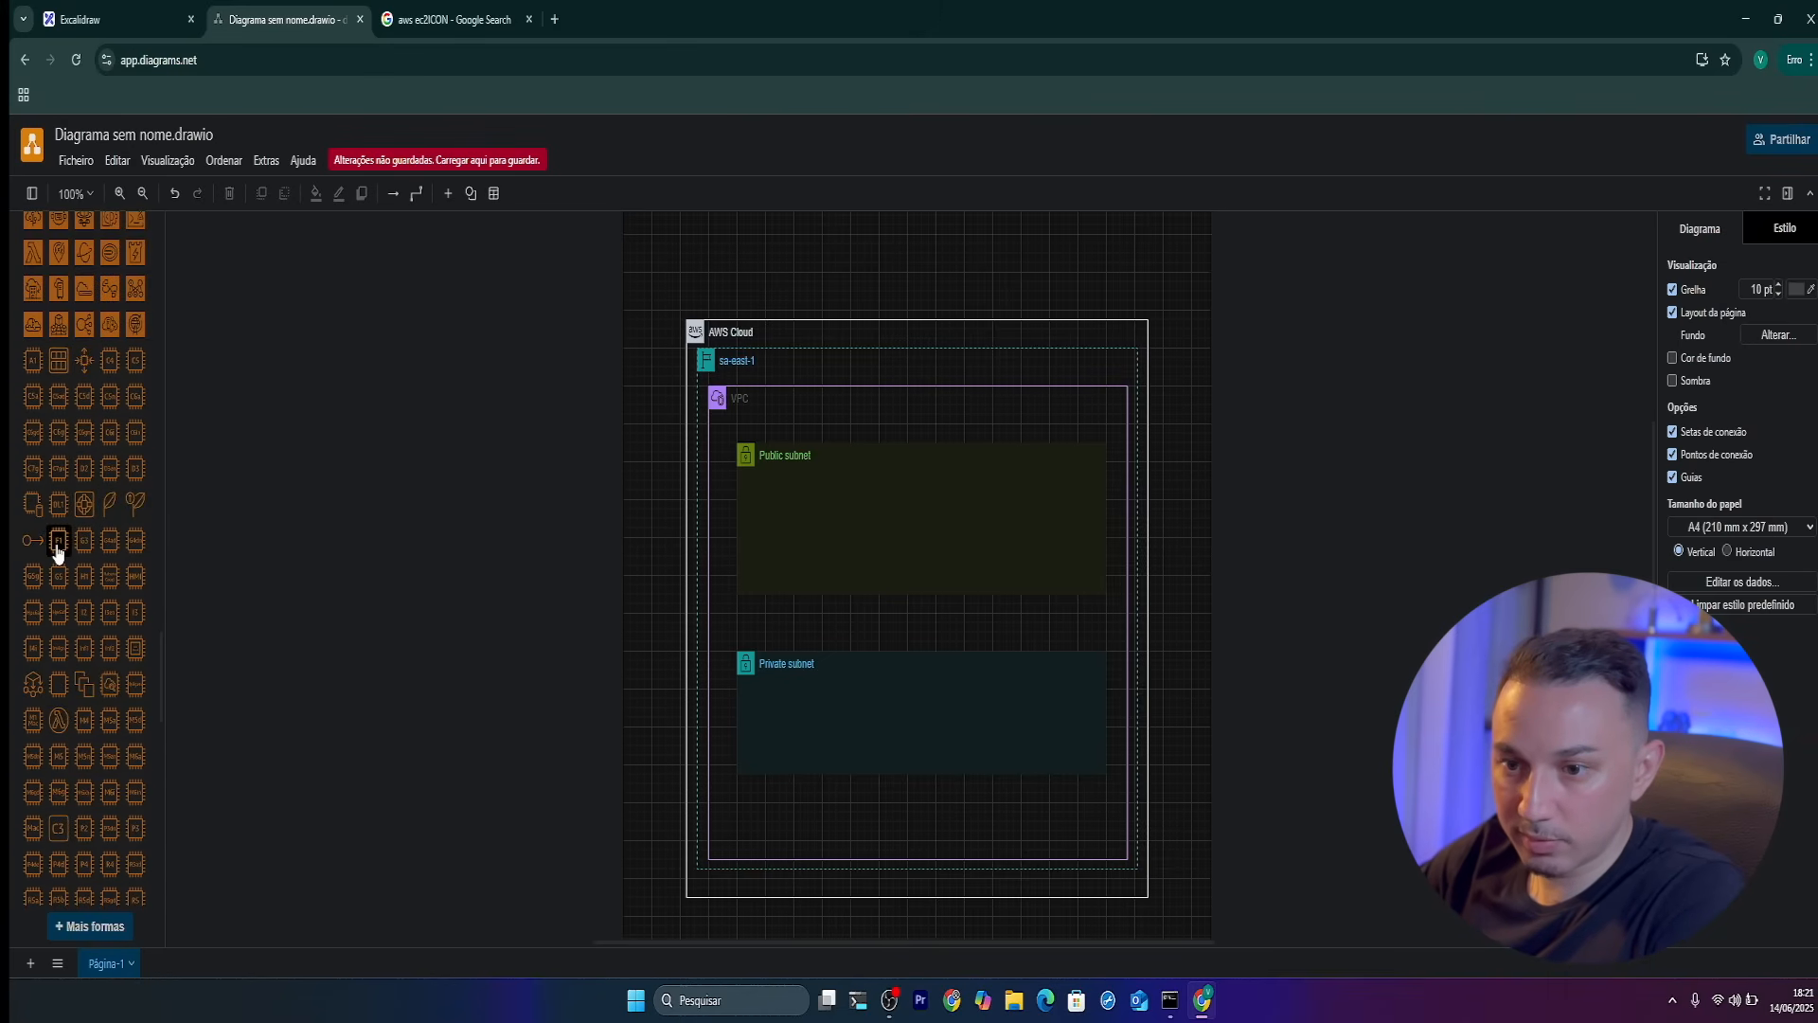
pyautogui.scroll(1, 92, 629)
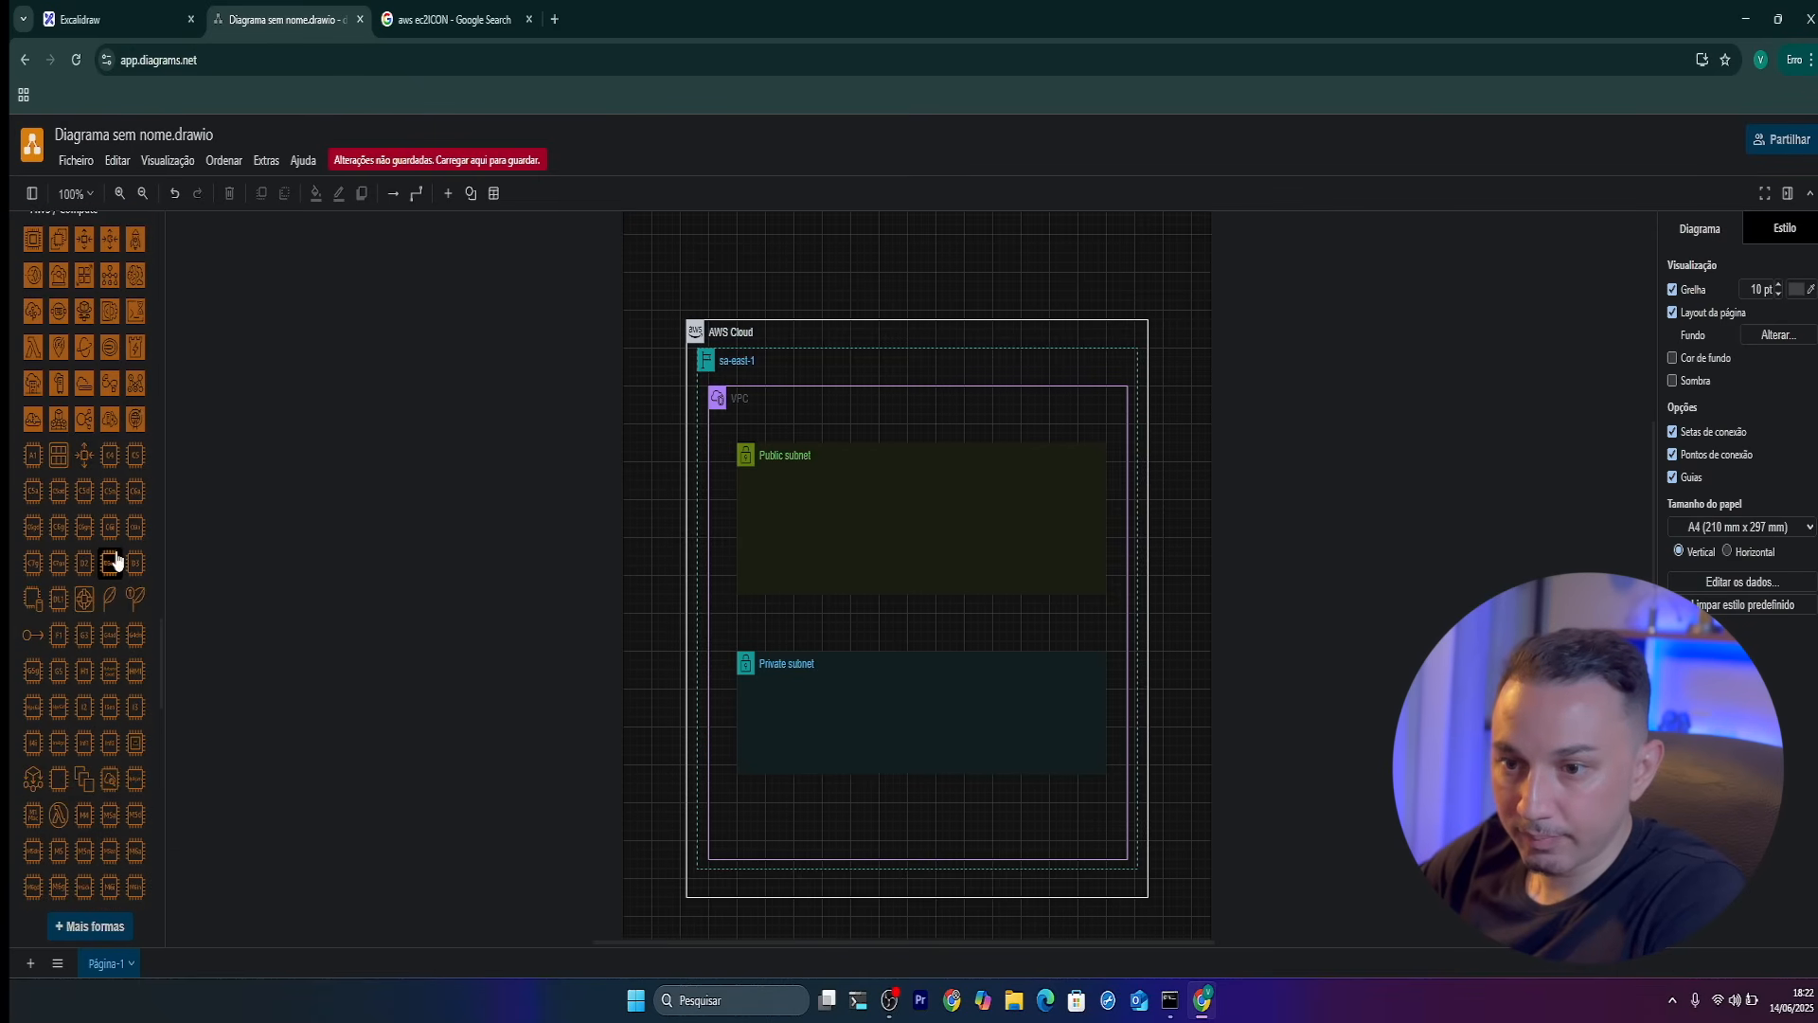
pyautogui.click(84, 419)
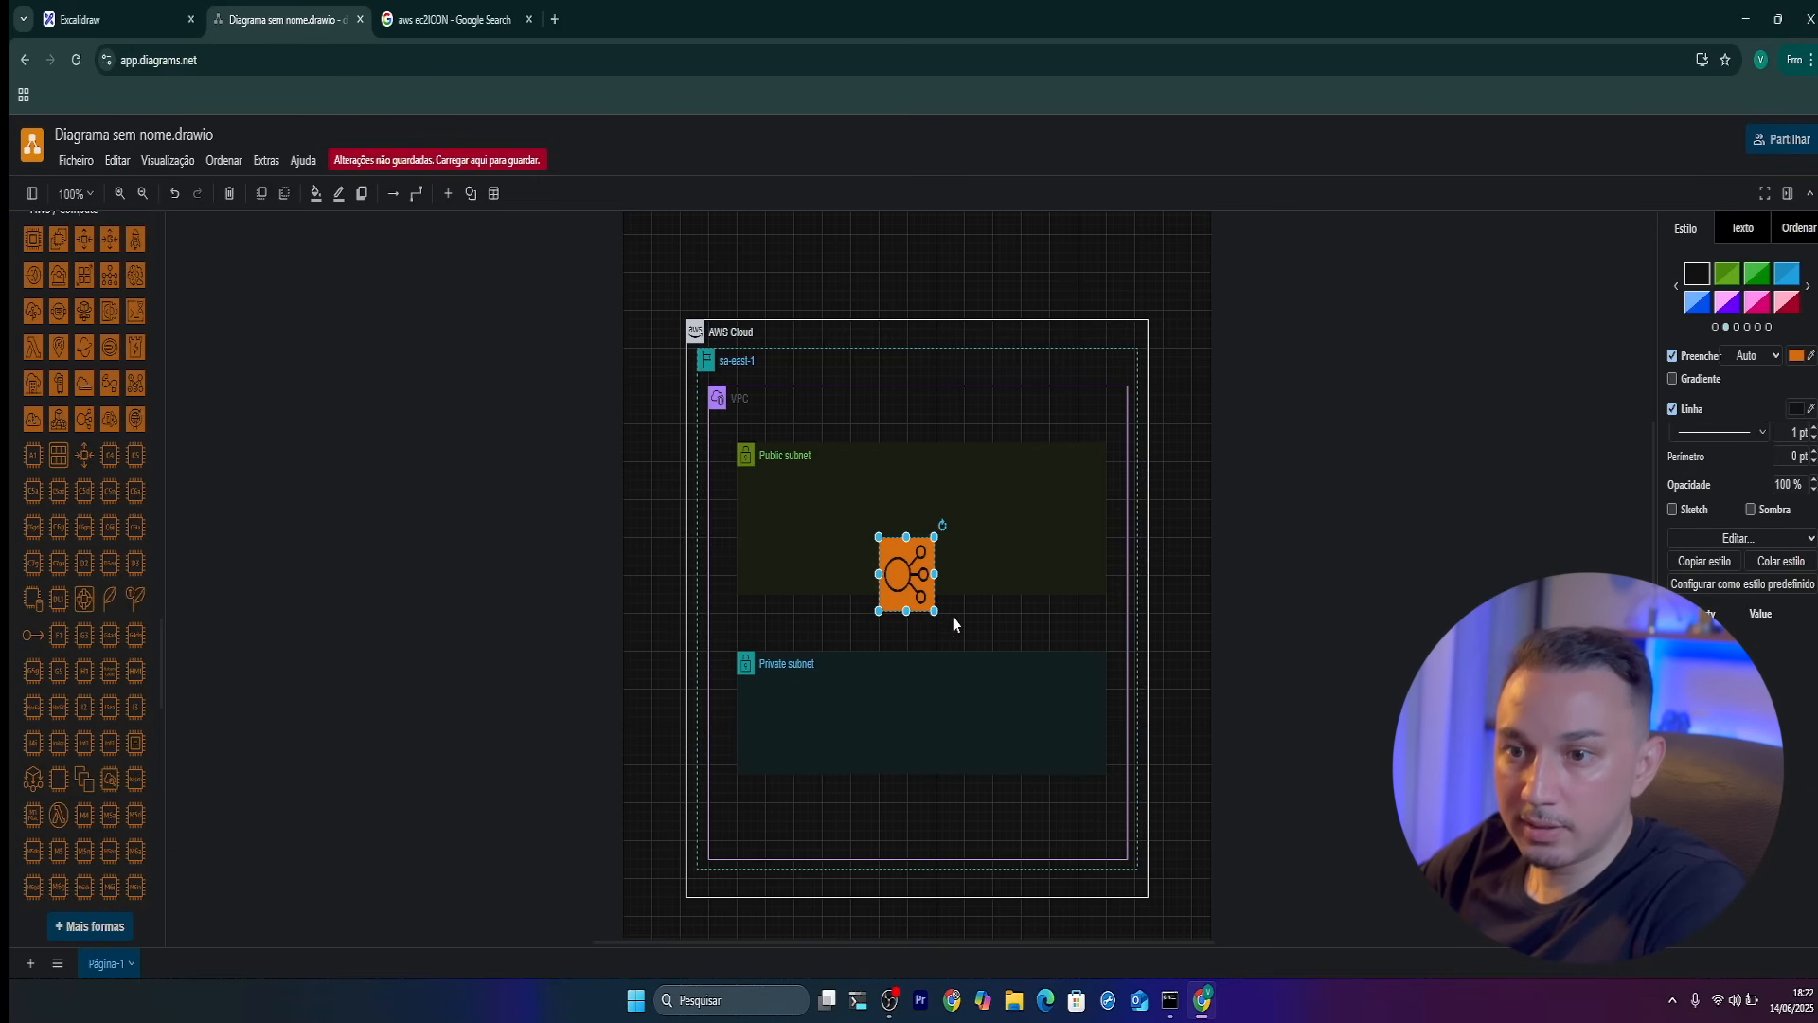
pyautogui.moveTo(900, 587); pyautogui.dragTo(900, 511)
# Label the load balancer icon "Load balancer aplicação"
pyautogui.doubleClick(900, 506)
pyautogui.write('E')
pyautogui.press('capslock')
pyautogui.write('las')
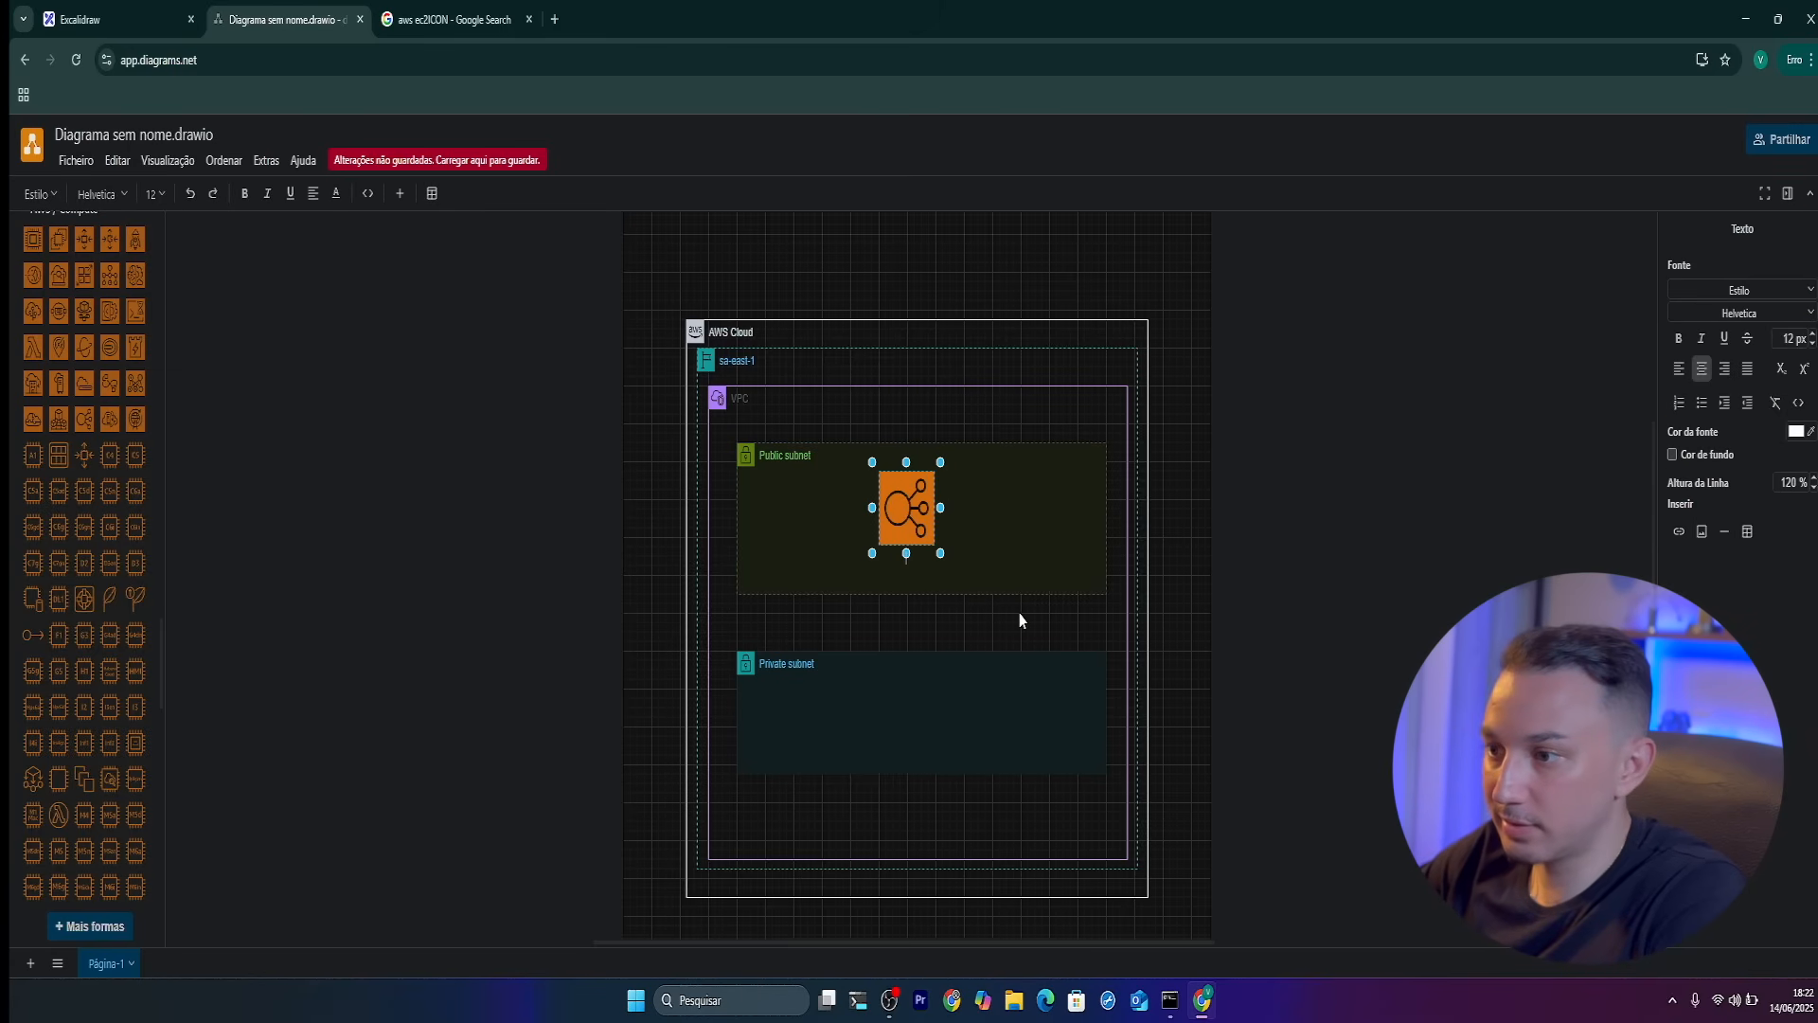
pyautogui.press('capslock')
pyautogui.write('L')
pyautogui.press('capslock')
pyautogui.write('oad balancer')
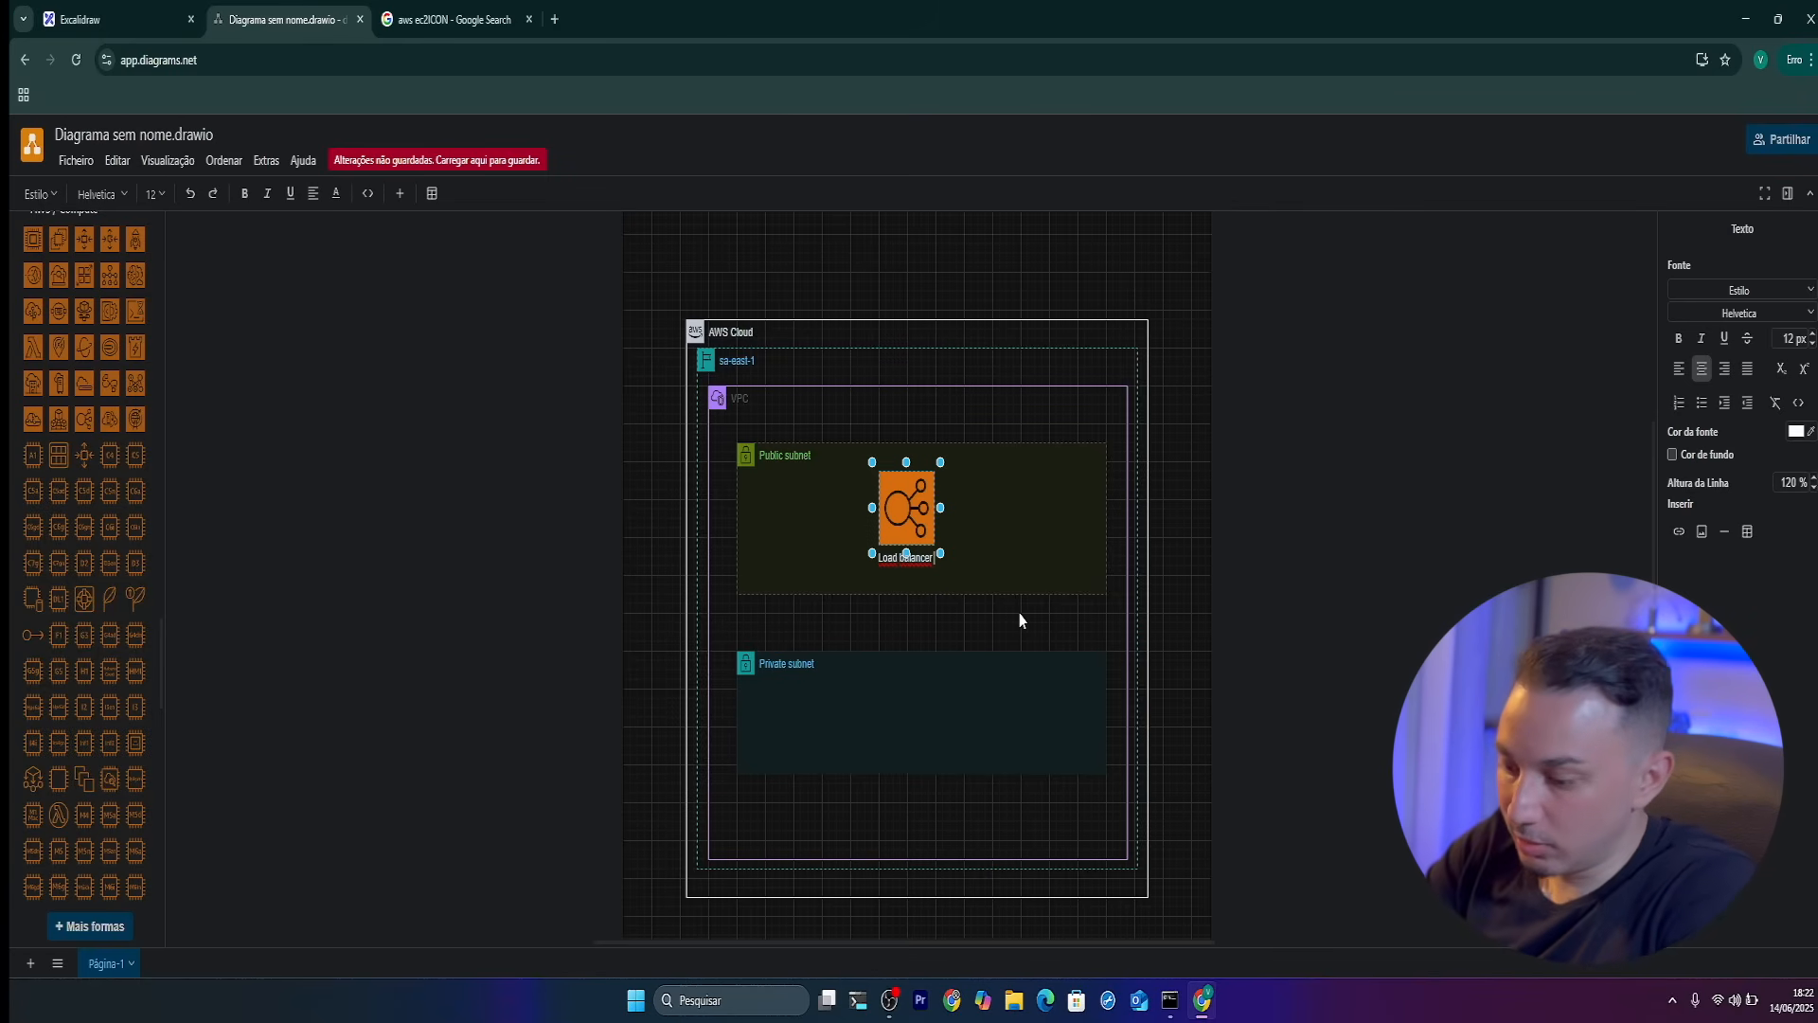
pyautogui.write(' aplicação')
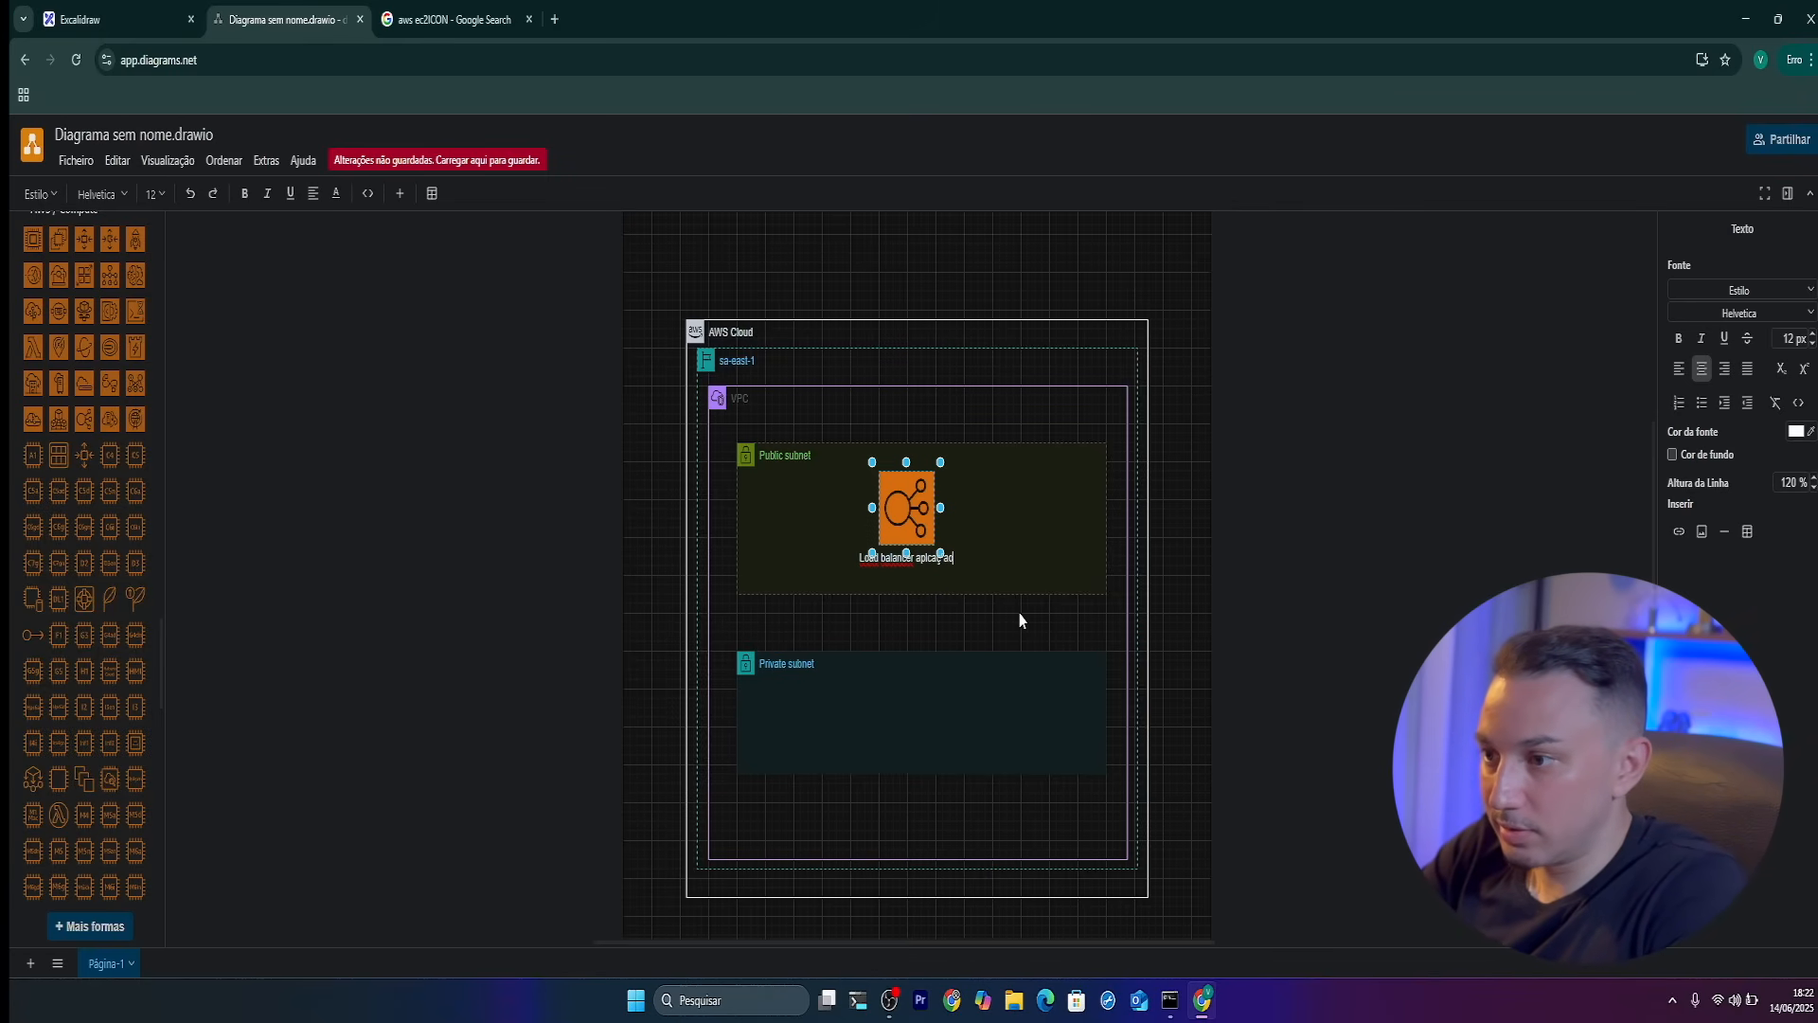
pyautogui.press('BackSpace')
pyautogui.write('ão')
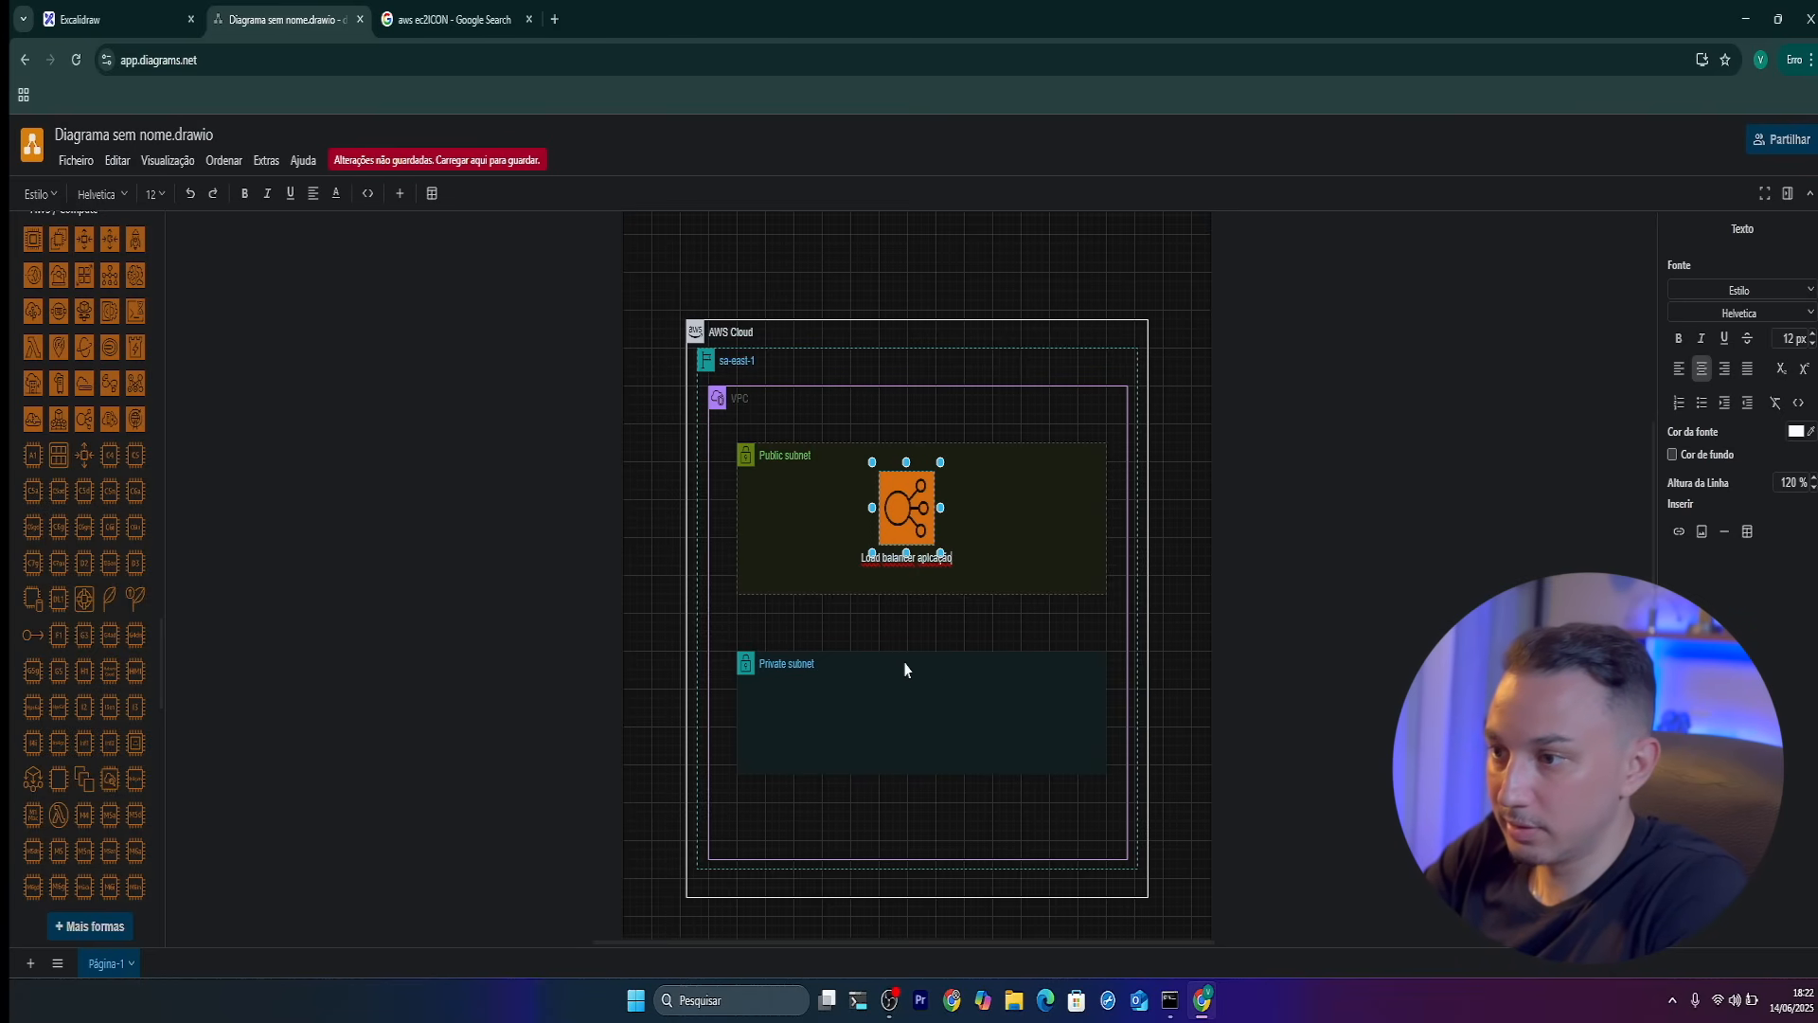
pyautogui.click(911, 628)
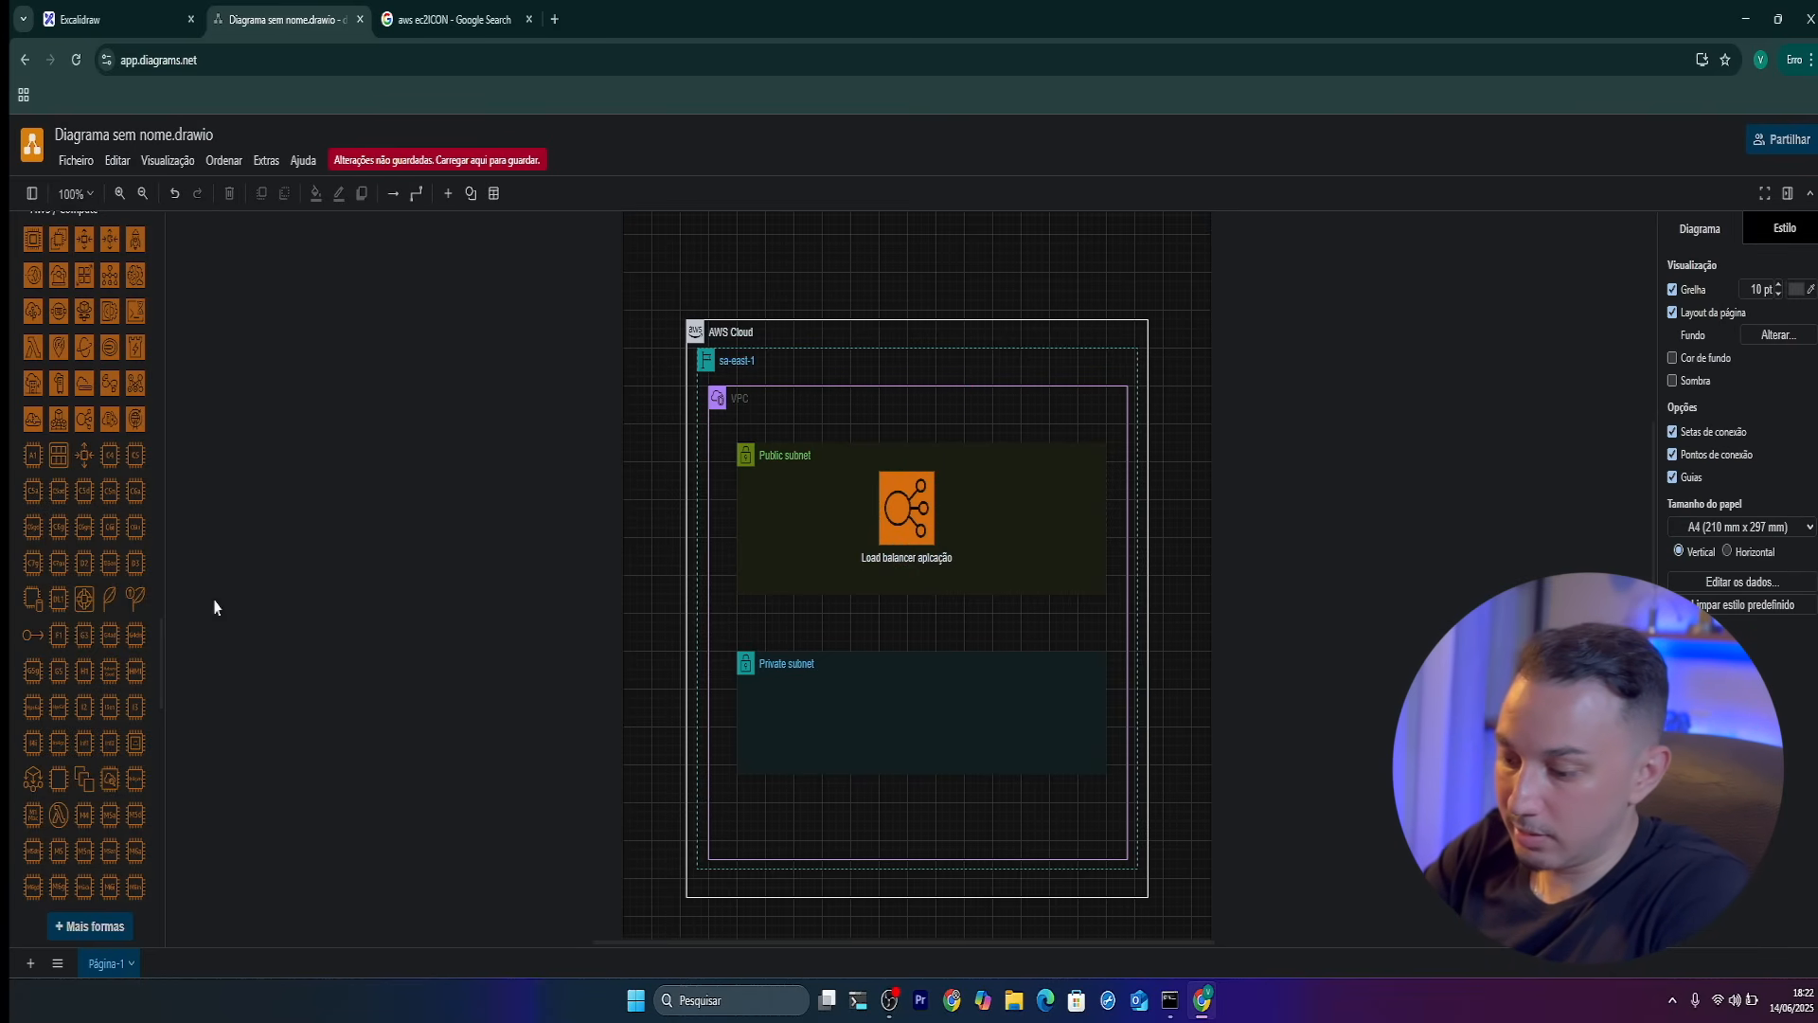
# Add an EC2 icon from the AWS Compute shapes, shrink it and place it in the left half of the Private subnet
pyautogui.scroll(-1, 98, 457)
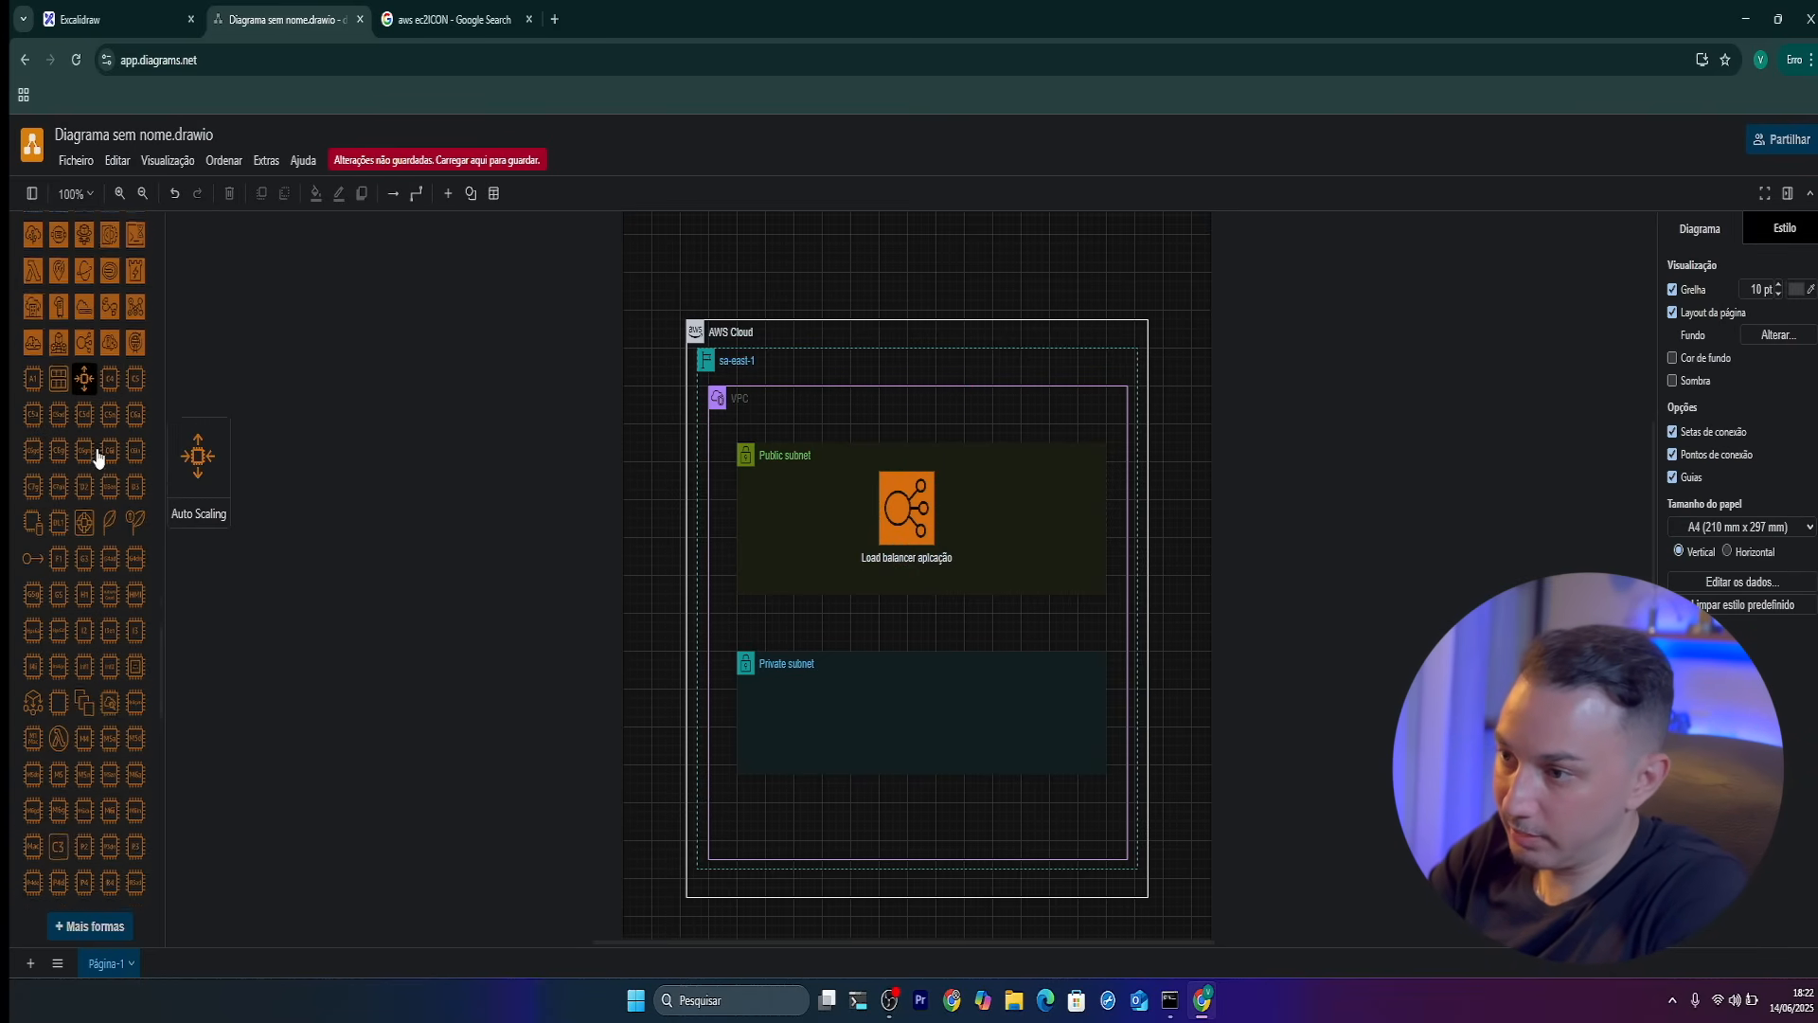
pyautogui.scroll(4, 90, 493)
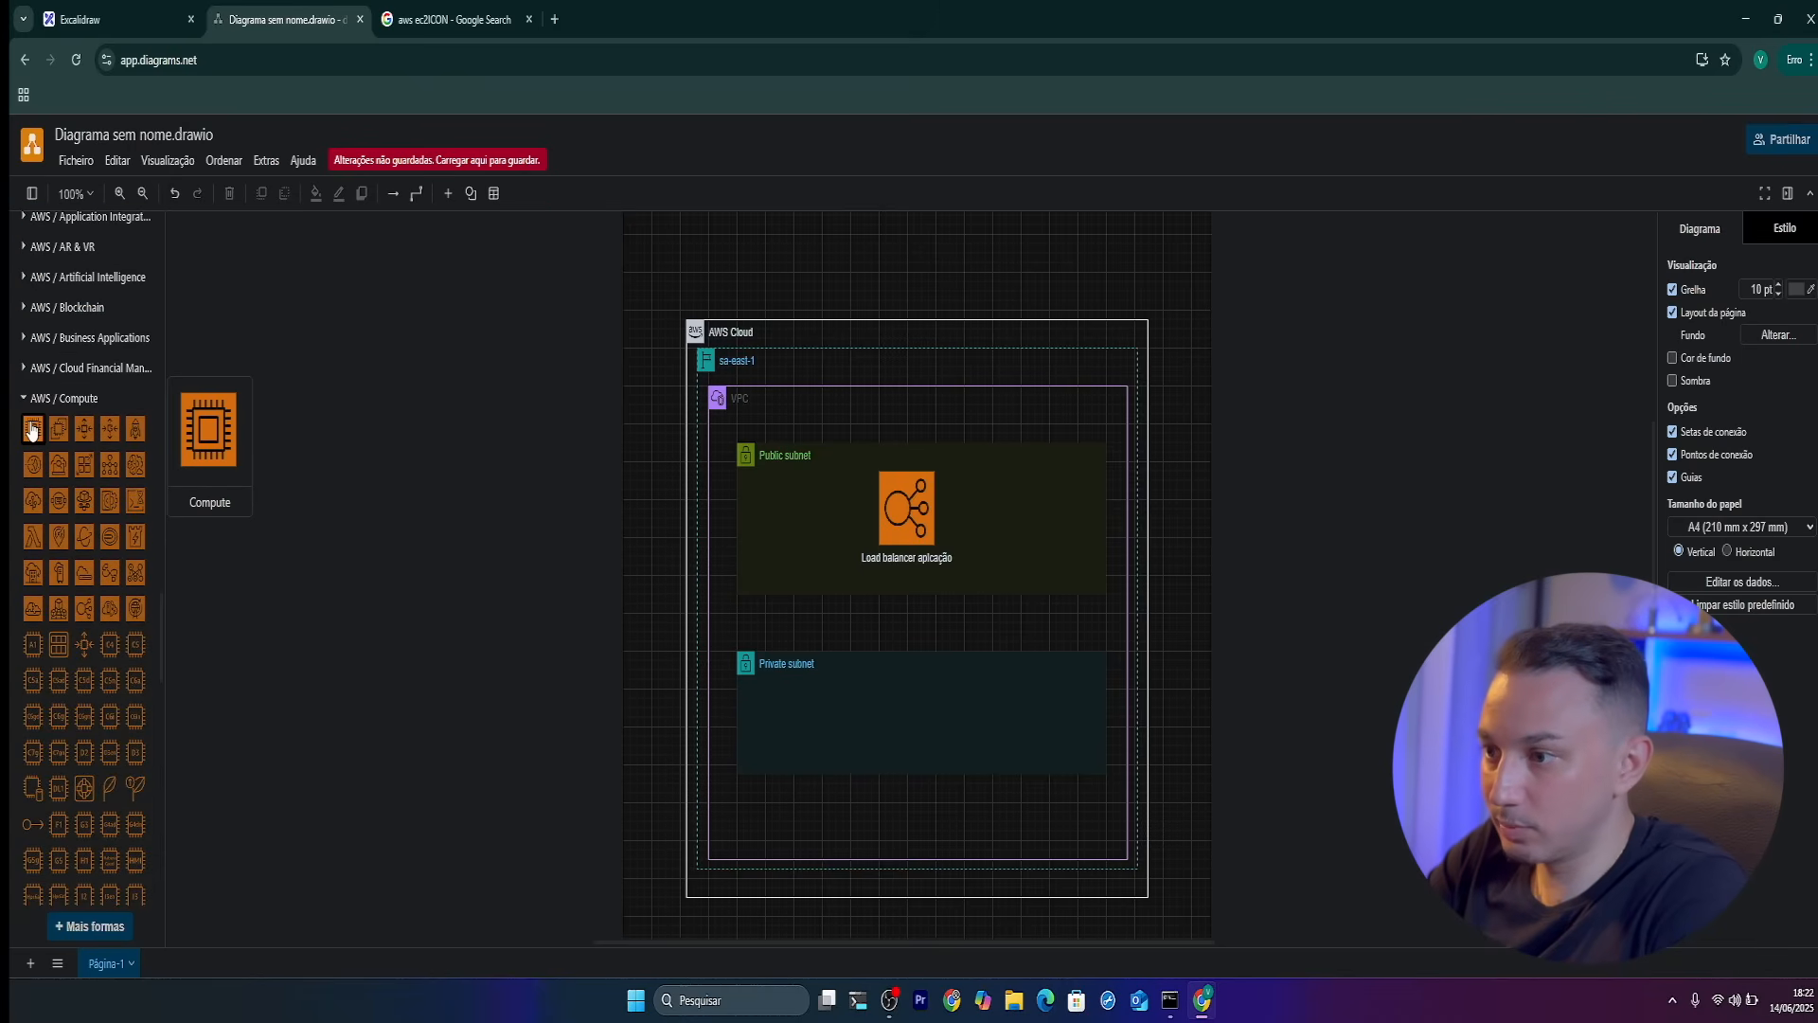
pyautogui.click(57, 429)
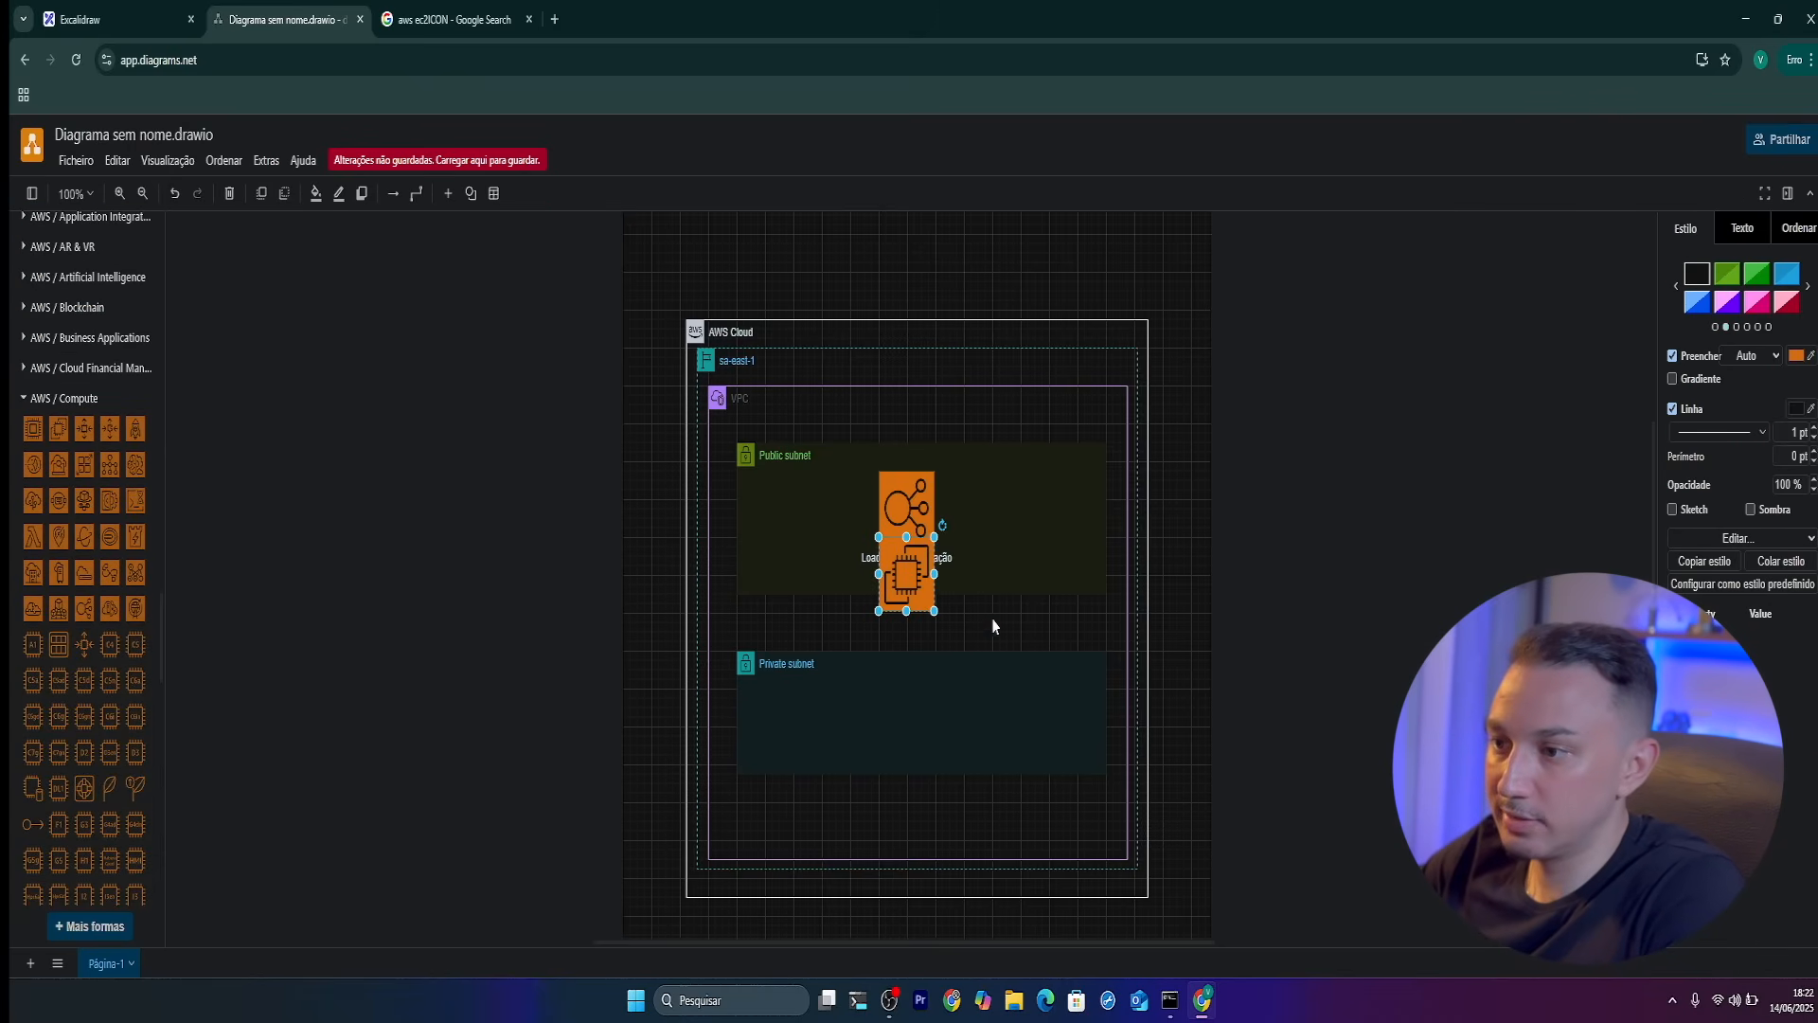
pyautogui.moveTo(901, 593); pyautogui.dragTo(860, 685)
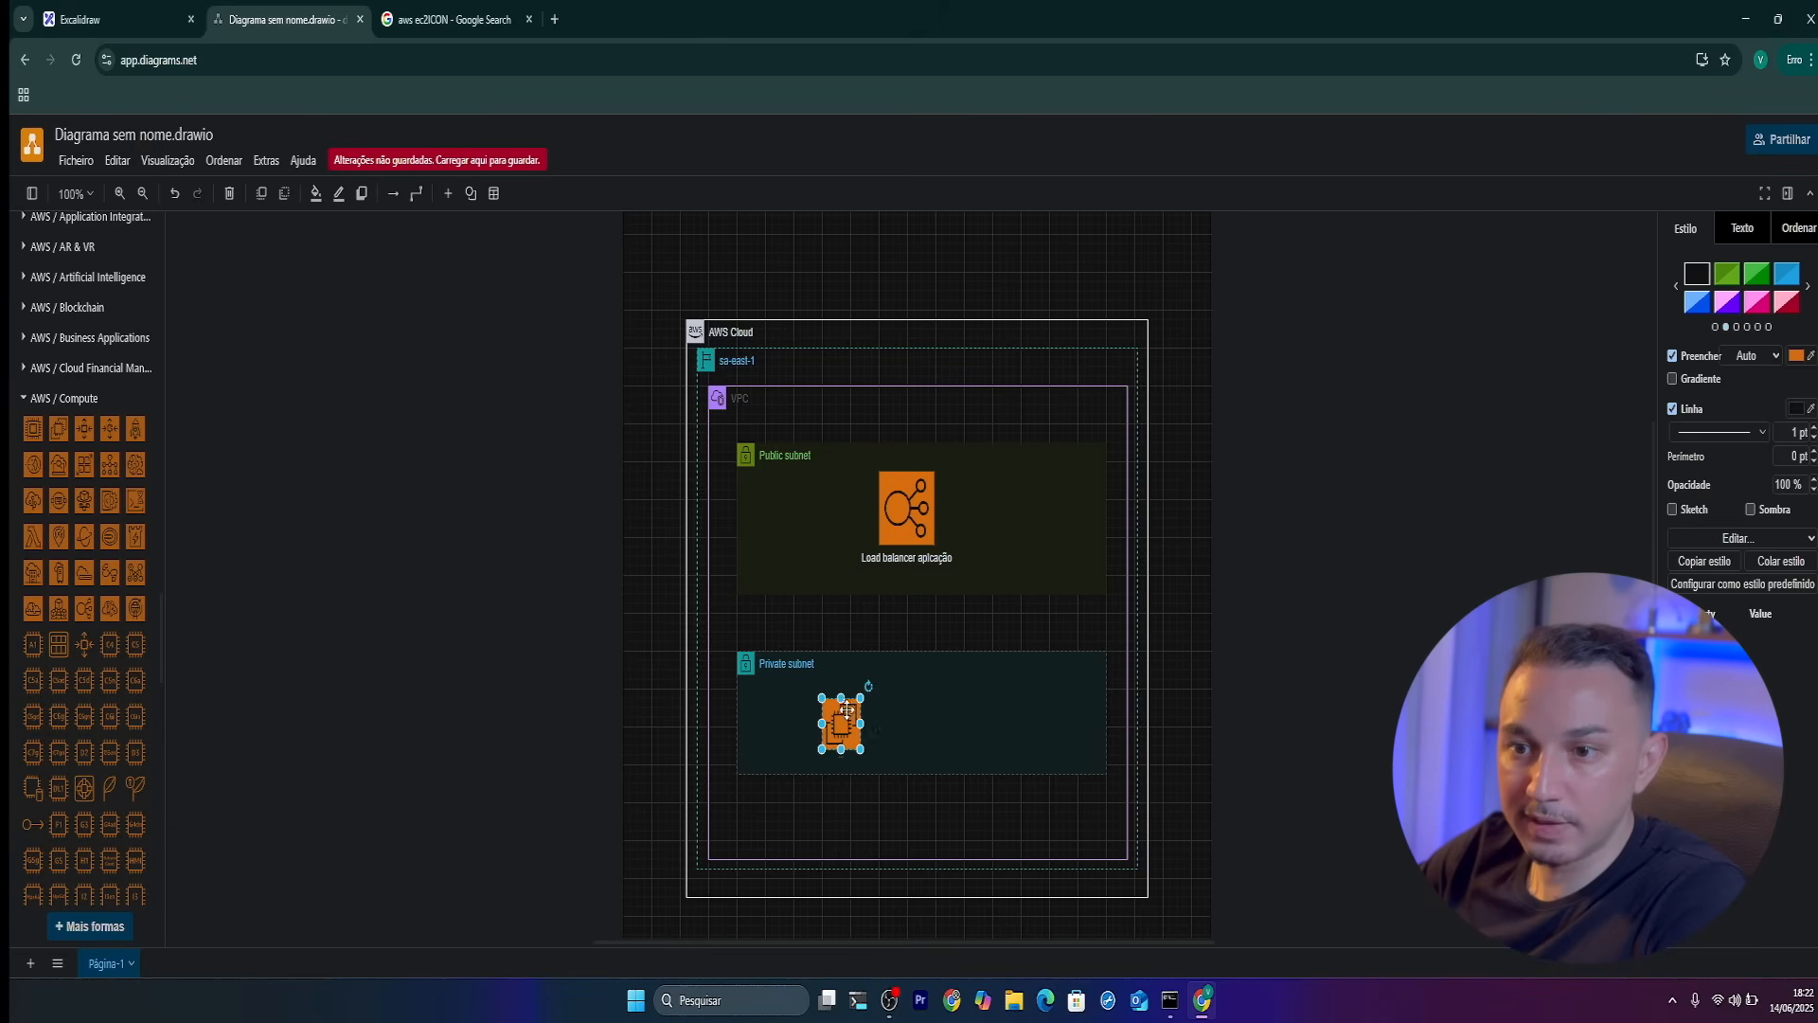
pyautogui.click(845, 716)
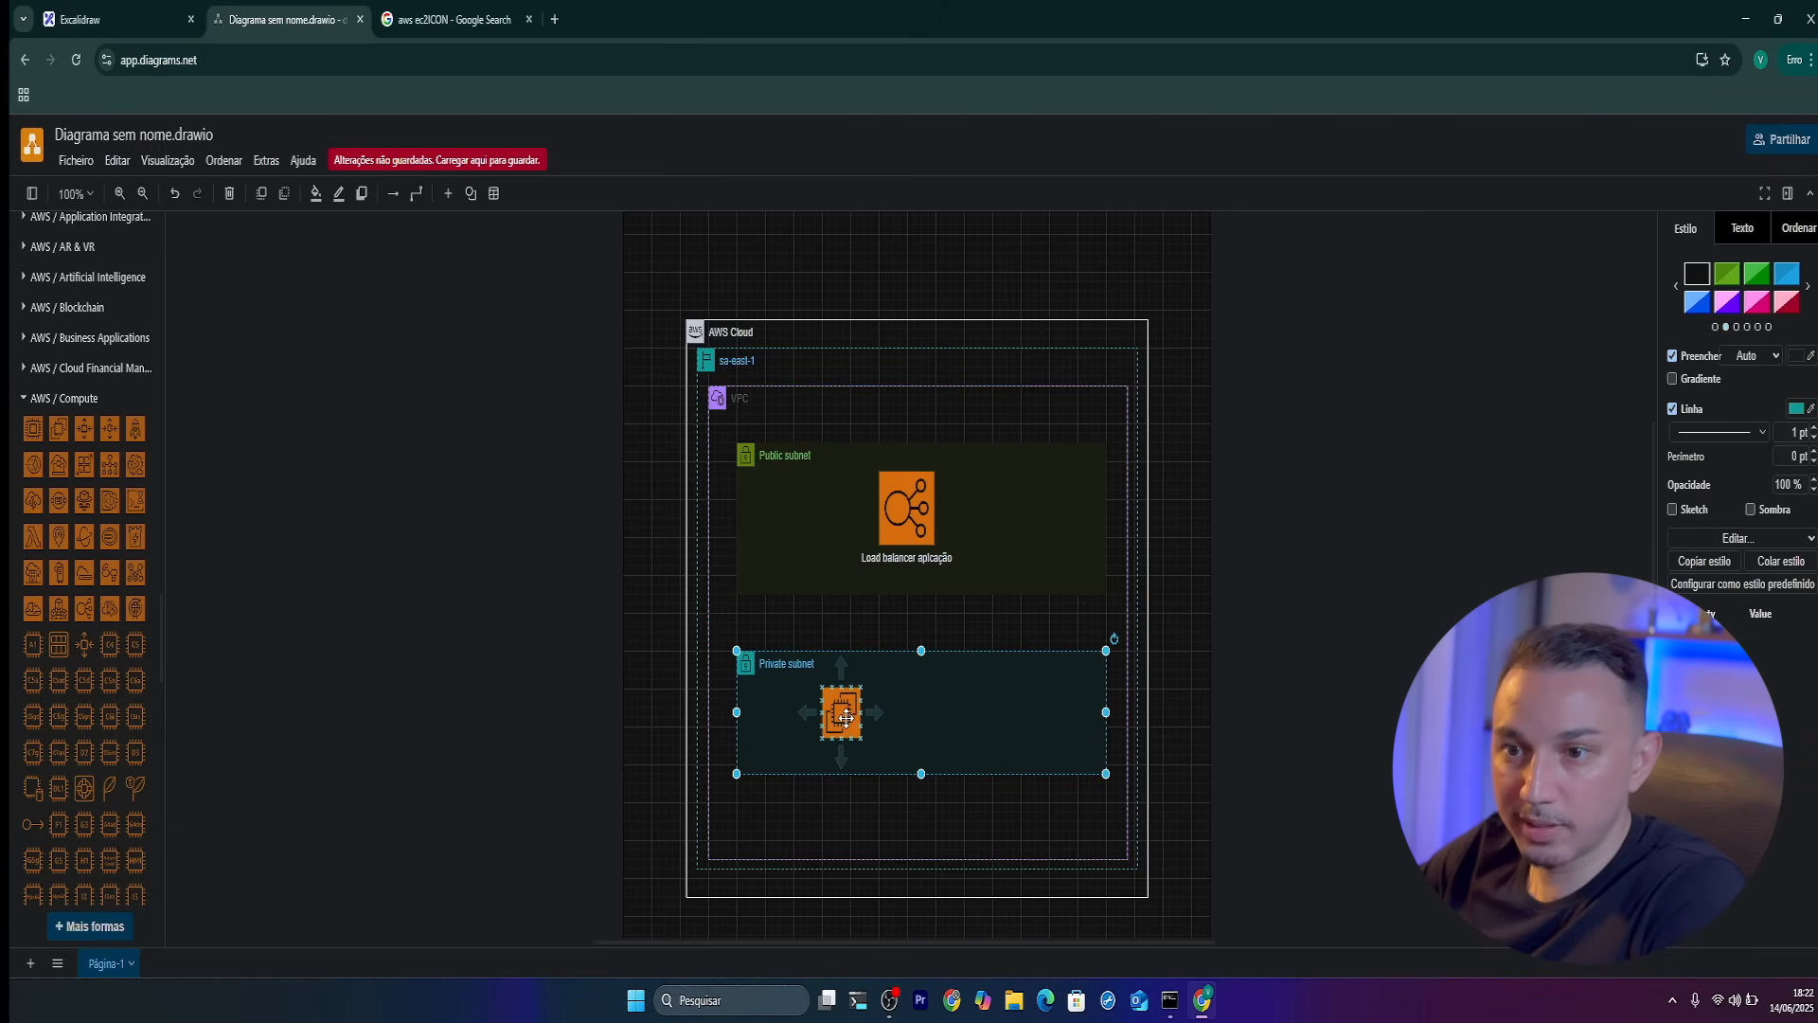
pyautogui.hotkey('ctrl', 'v')
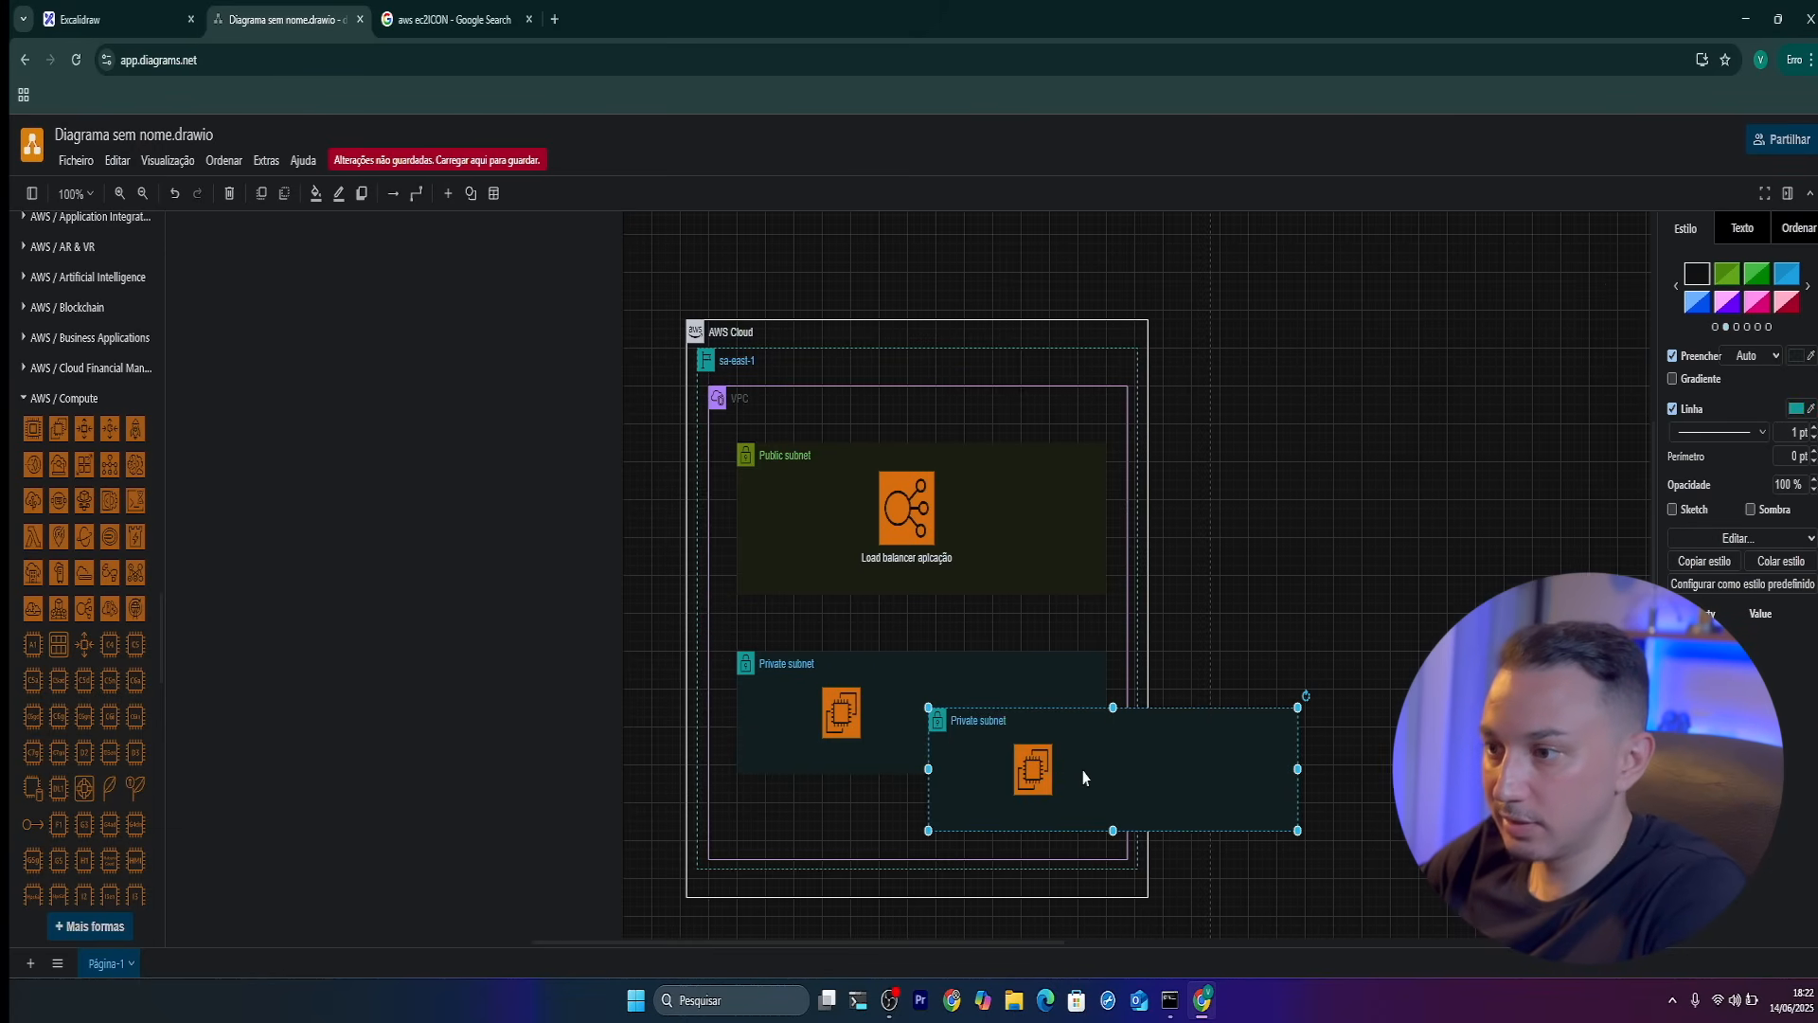
pyautogui.hotkey('ctrl', 'z')
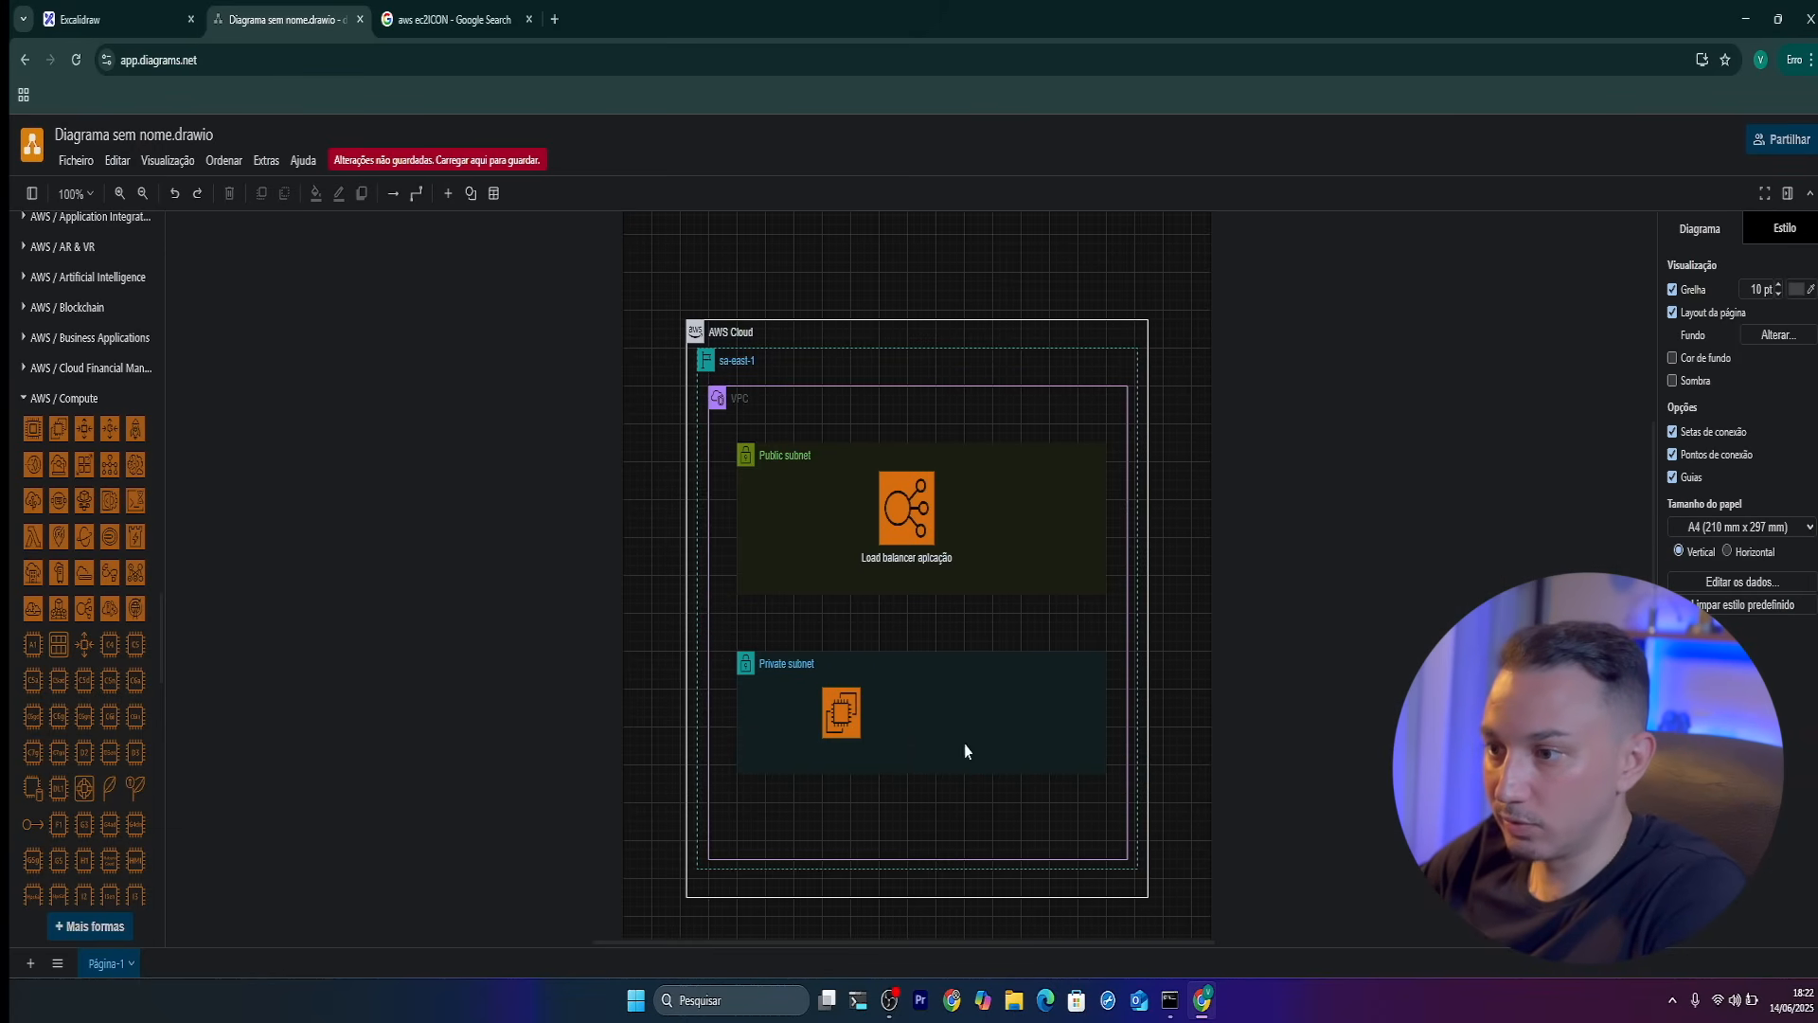
# Add a second small EC2 icon in the right half of the Private subnet and align the first one beside it
pyautogui.click(61, 431)
pyautogui.moveTo(915, 587); pyautogui.dragTo(978, 709)
pyautogui.click(920, 697)
pyautogui.moveTo(865, 710); pyautogui.dragTo(850, 708)
# Label both EC2 icons in the Private subnet "nginx"
pyautogui.doubleClick(845, 715)
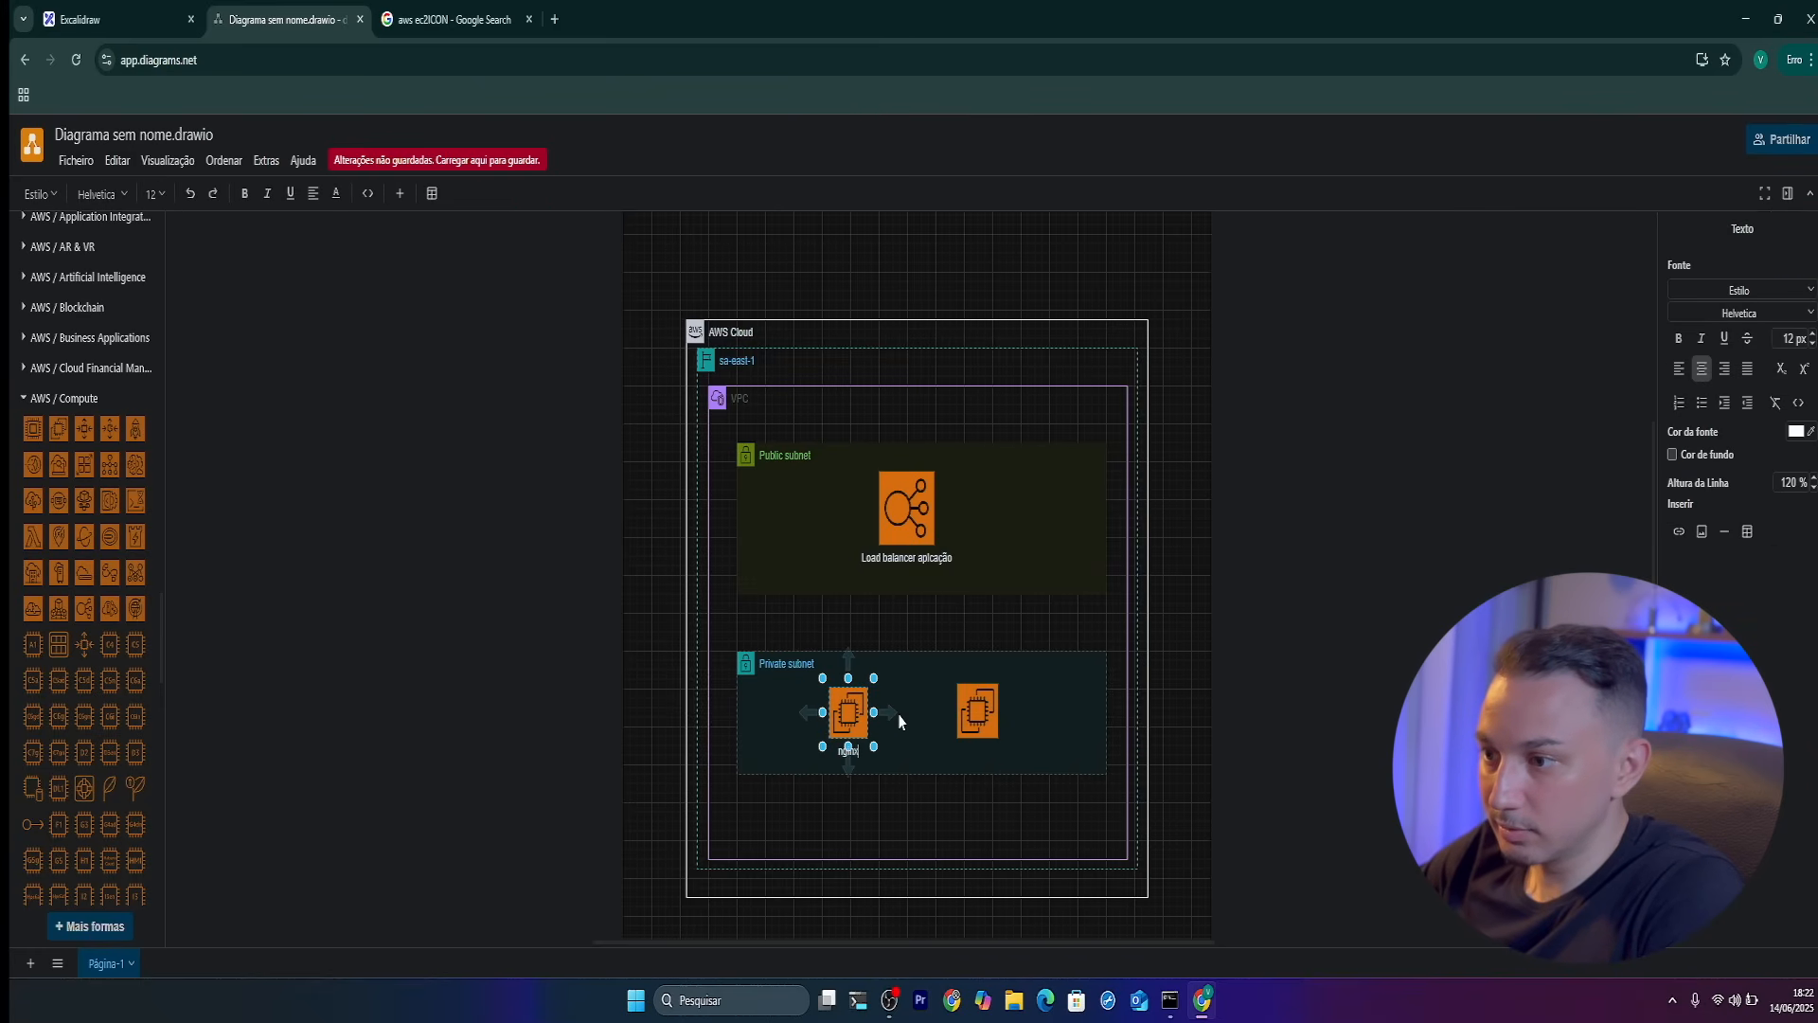
pyautogui.click(977, 712)
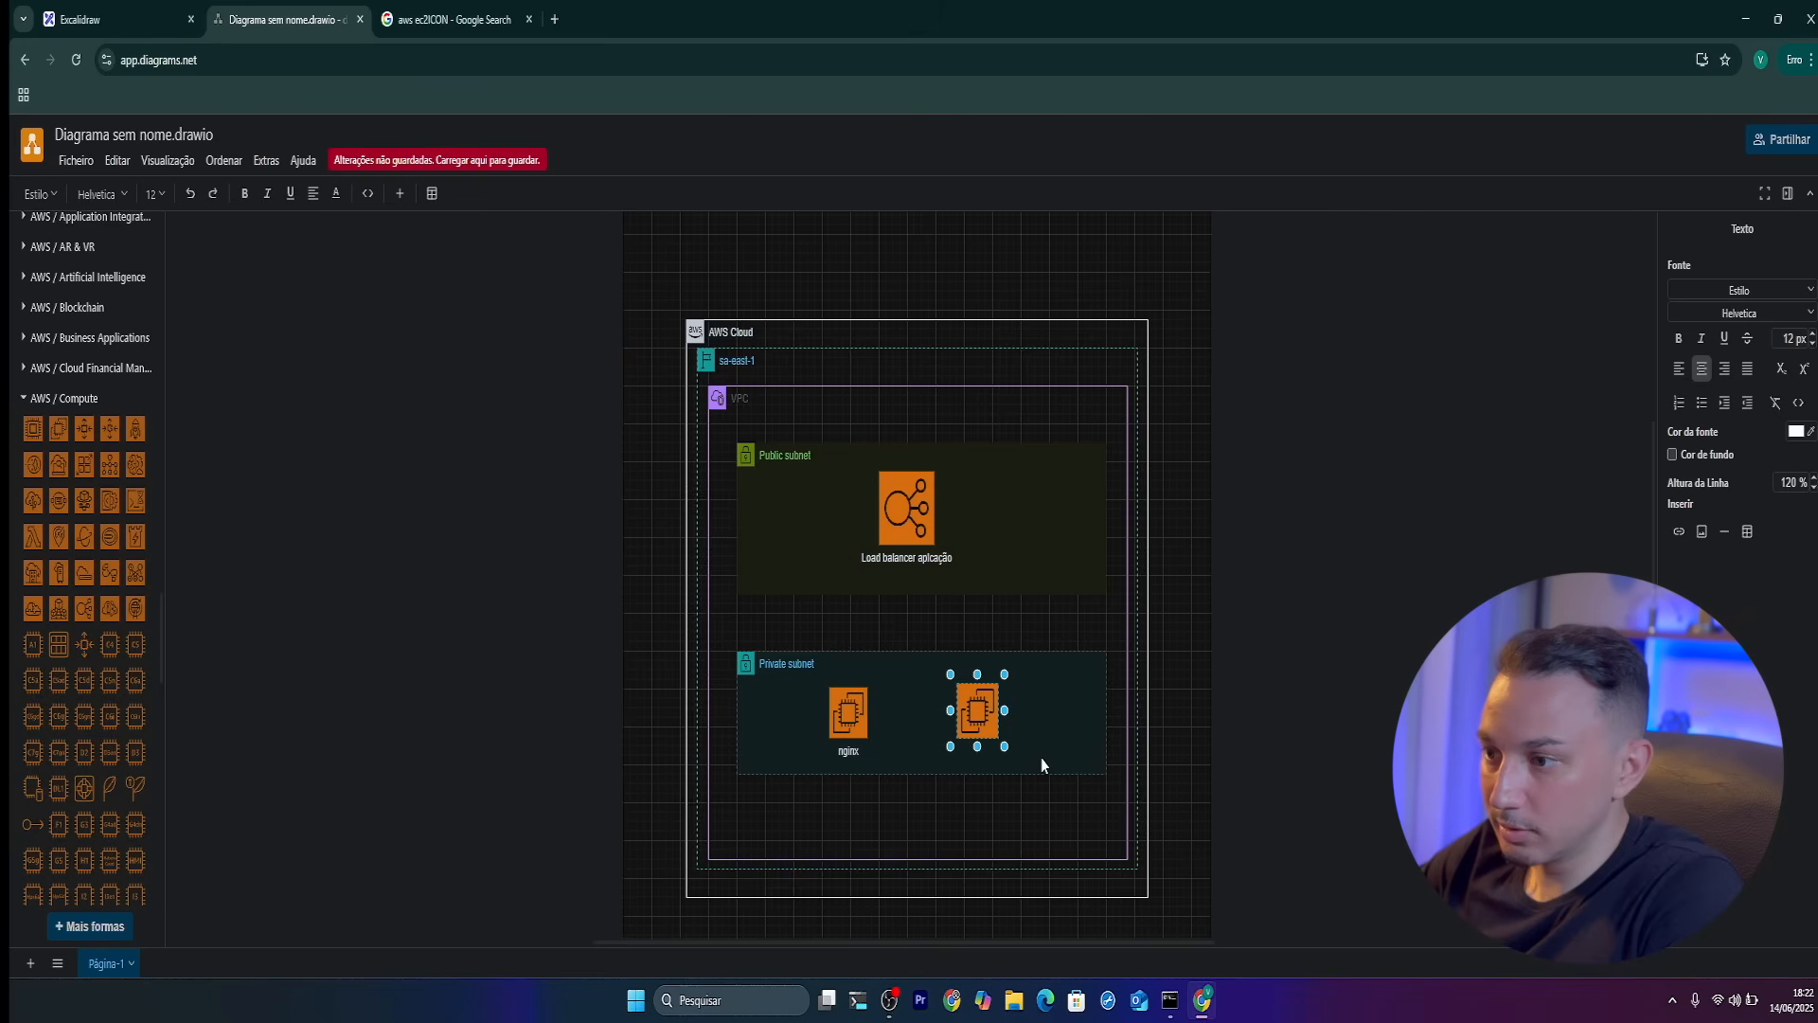
pyautogui.write('nginx')
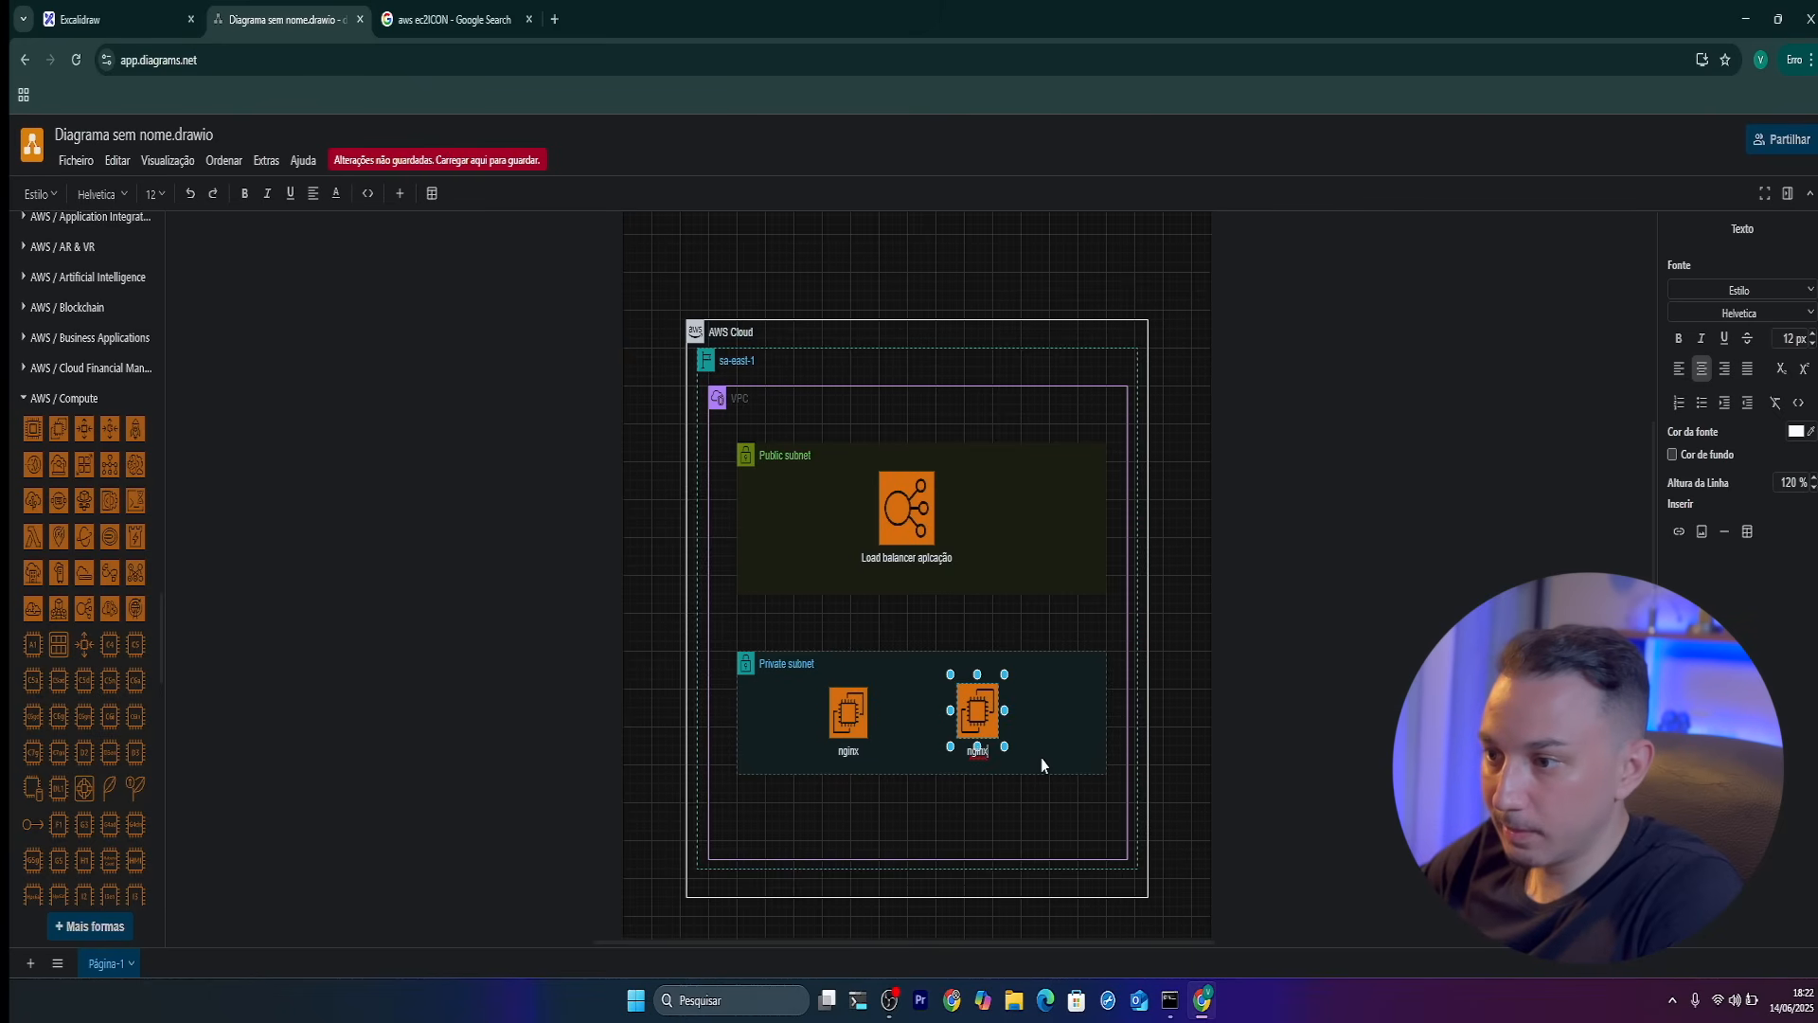
pyautogui.click(894, 611)
# Connect the load balancer to each of the two nginx instances with a downward arrow
pyautogui.click(898, 507)
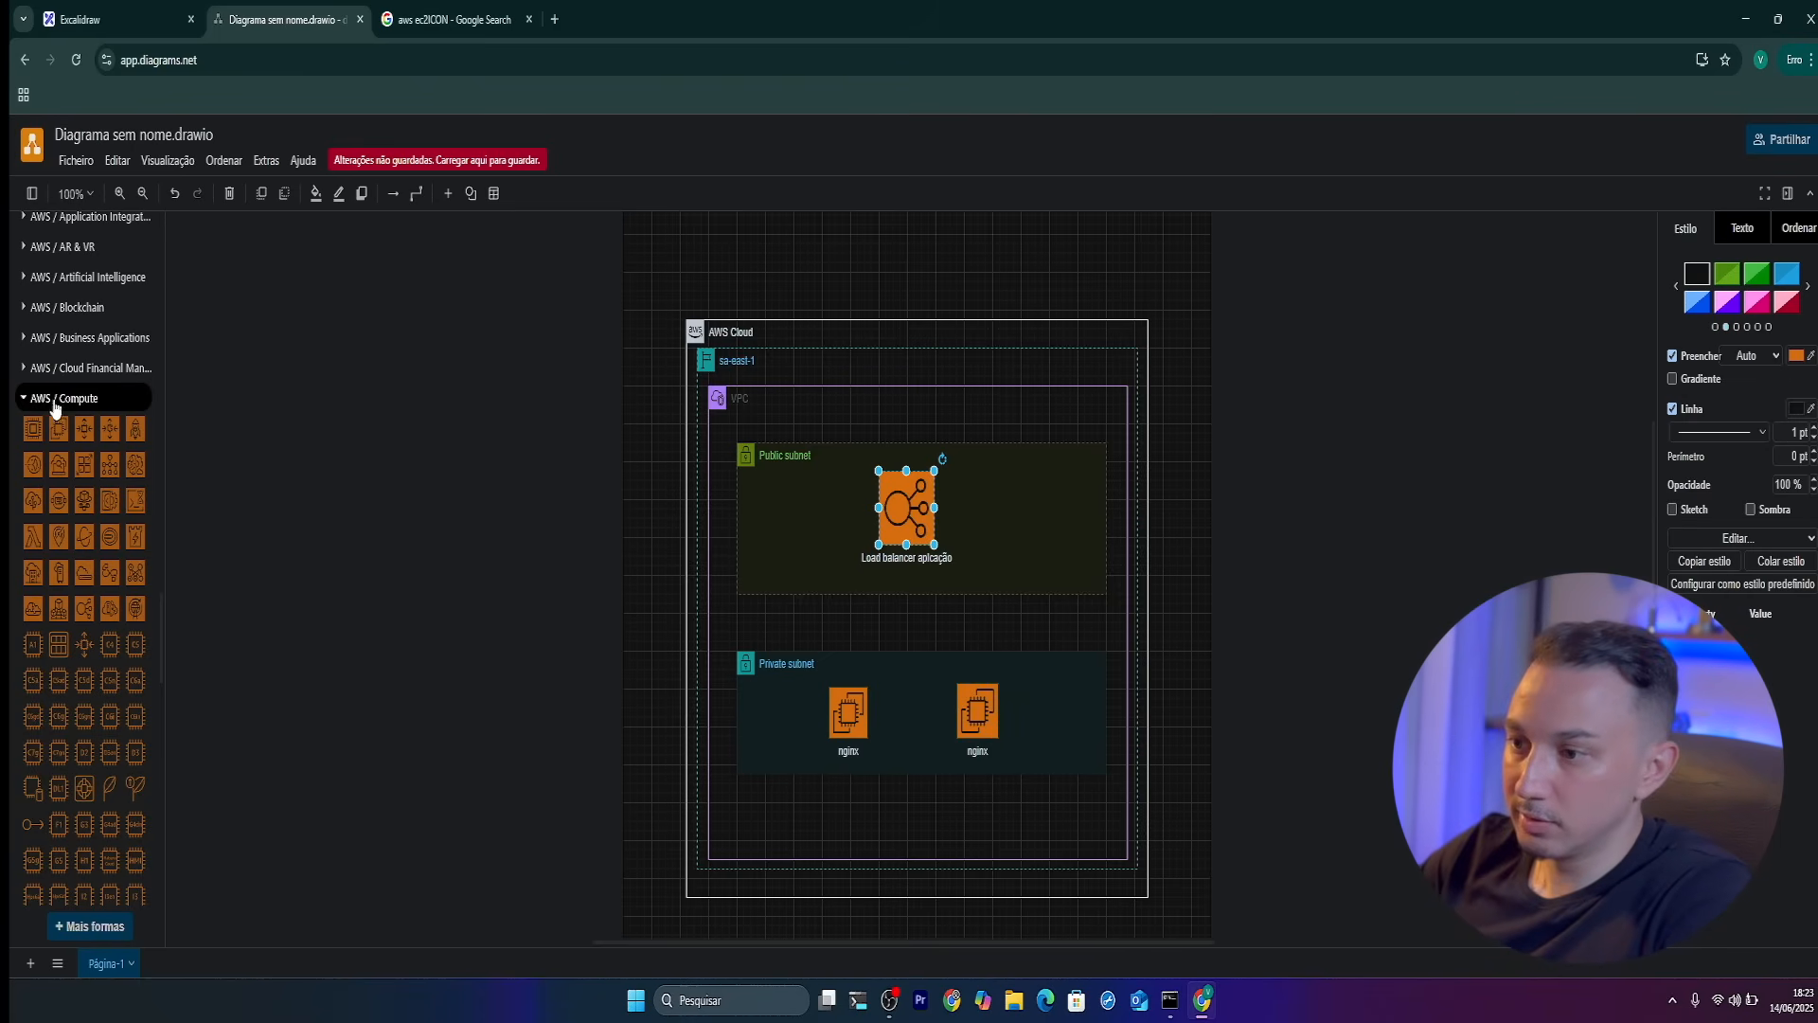
pyautogui.click(394, 193)
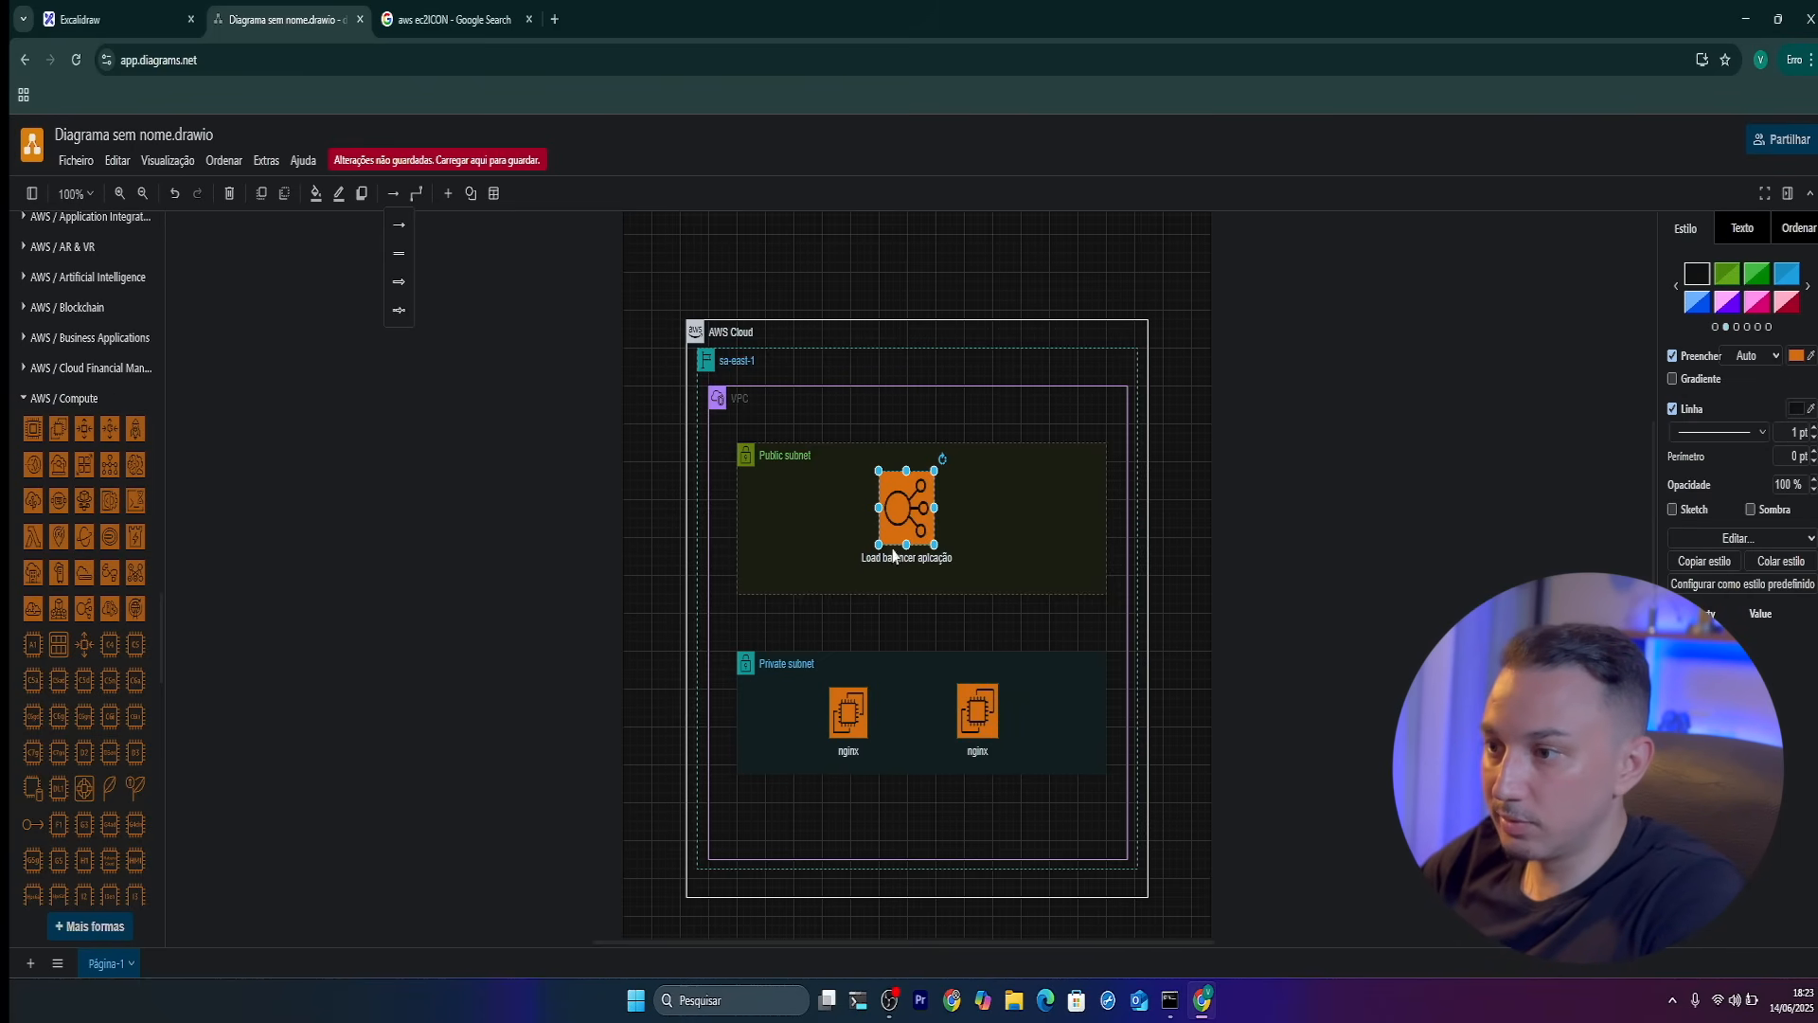
pyautogui.moveTo(906, 568); pyautogui.dragTo(847, 702)
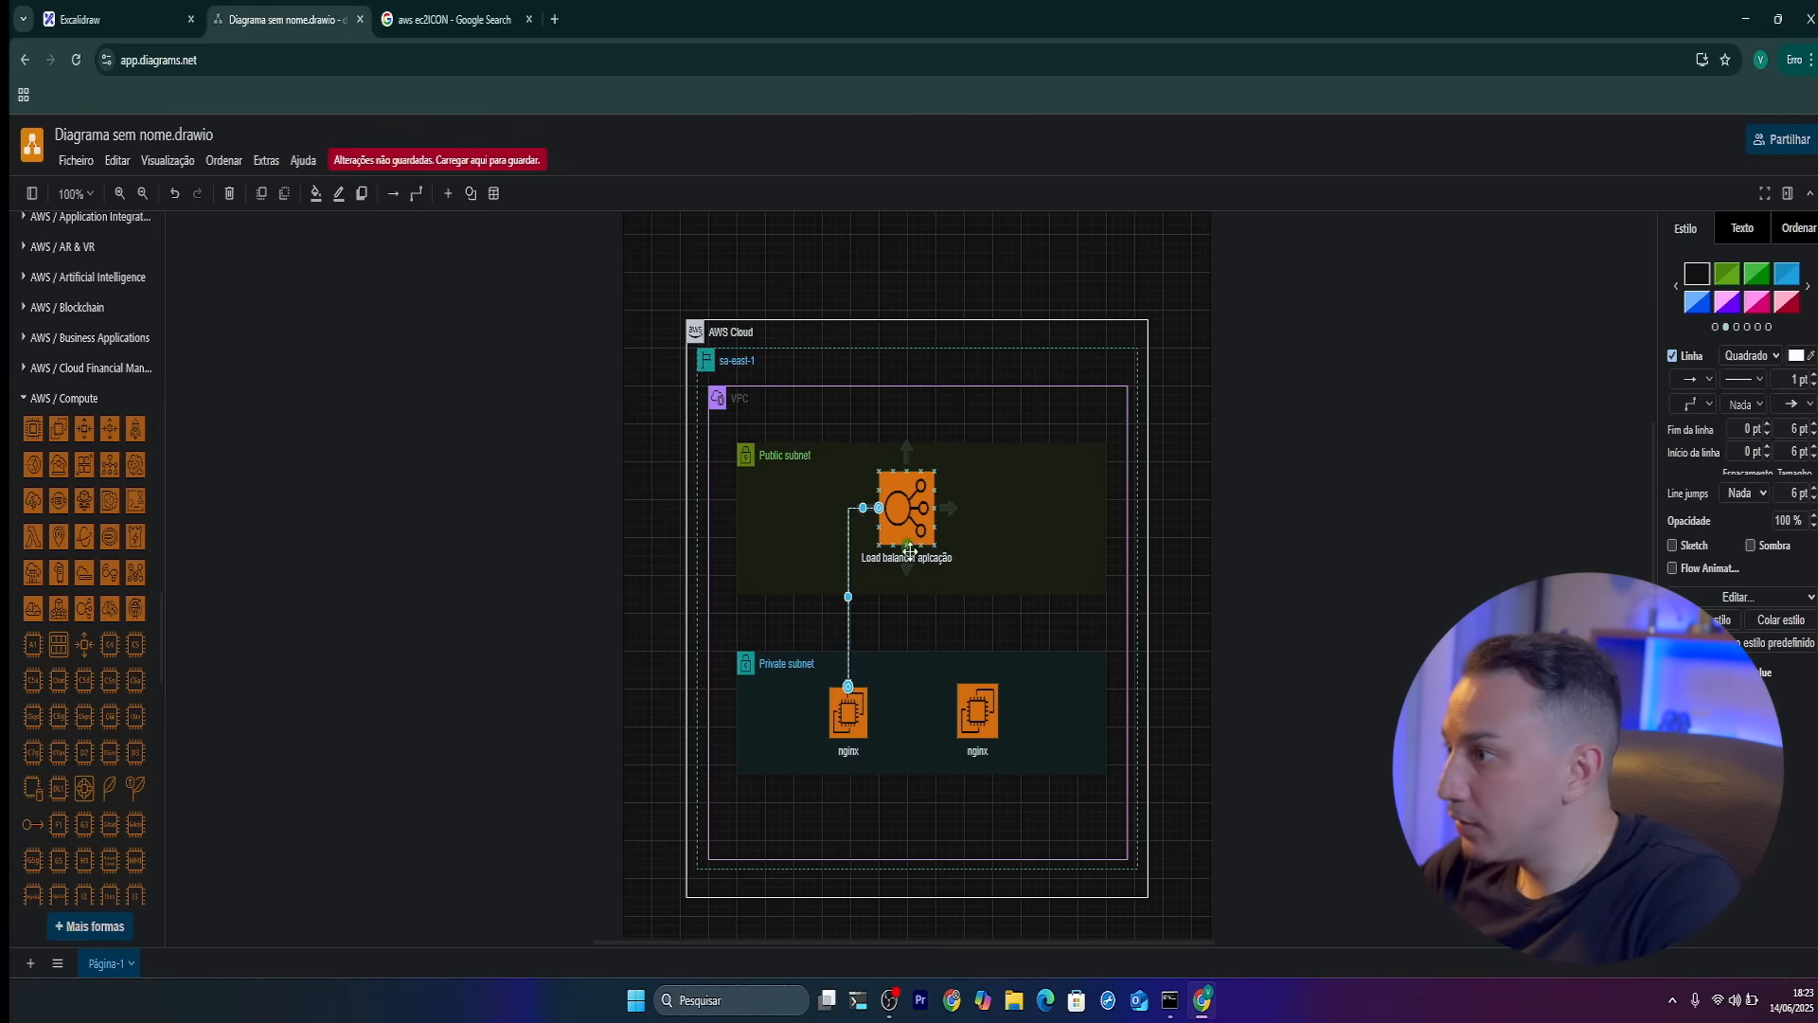
pyautogui.moveTo(949, 508); pyautogui.dragTo(977, 699)
pyautogui.click(907, 621)
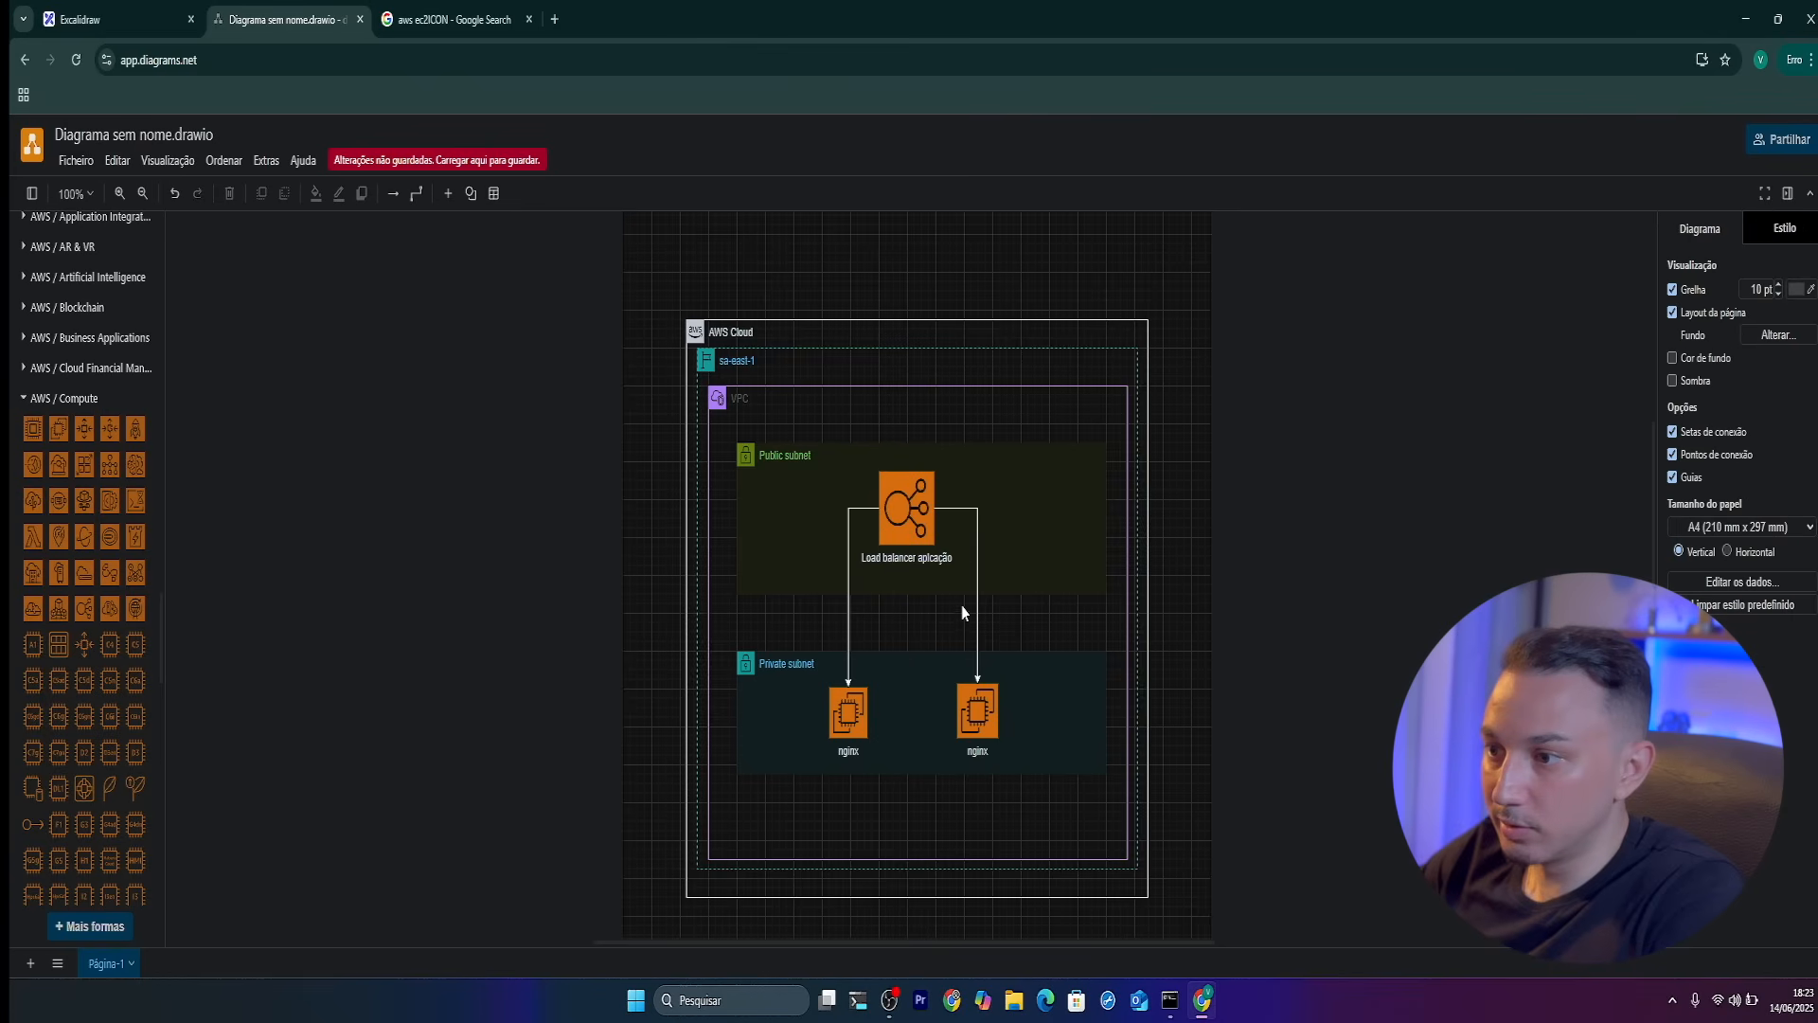
# Add a Security group frame around the two nginx instances and extend the Private subnet downward to contain it
pyautogui.moveTo(909, 500); pyautogui.dragTo(908, 512)
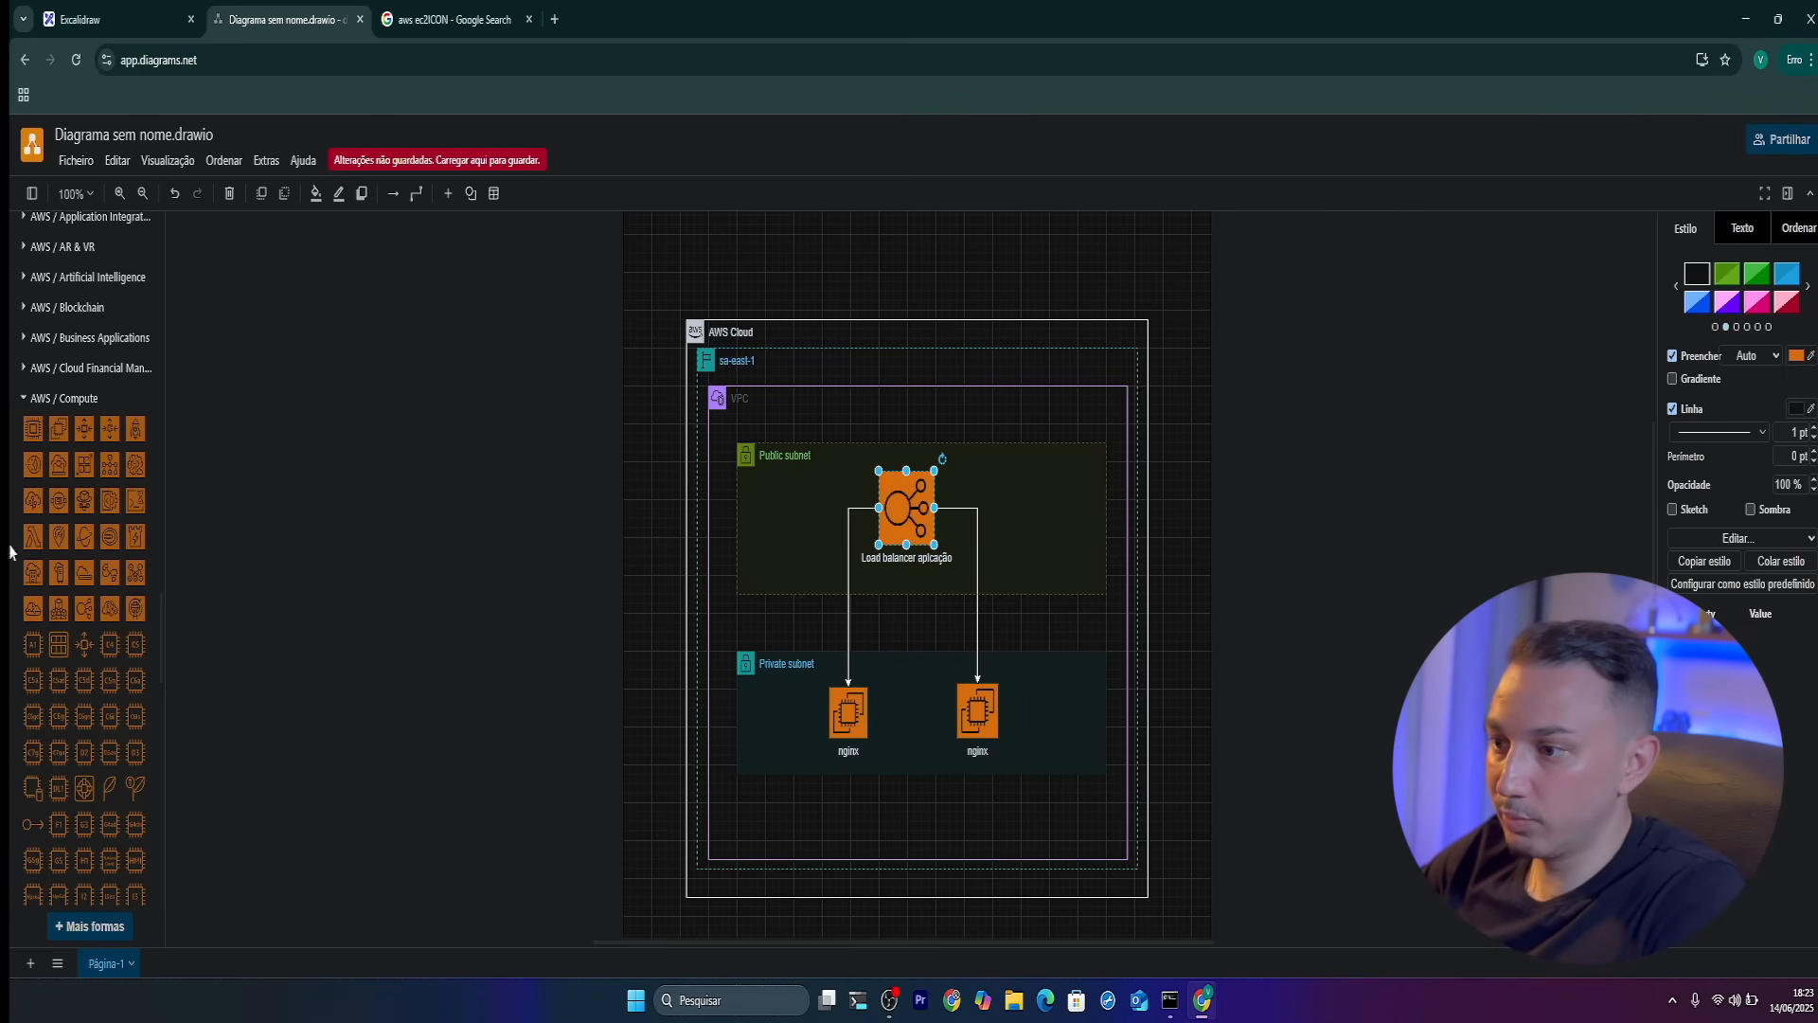
pyautogui.scroll(-1, 76, 568)
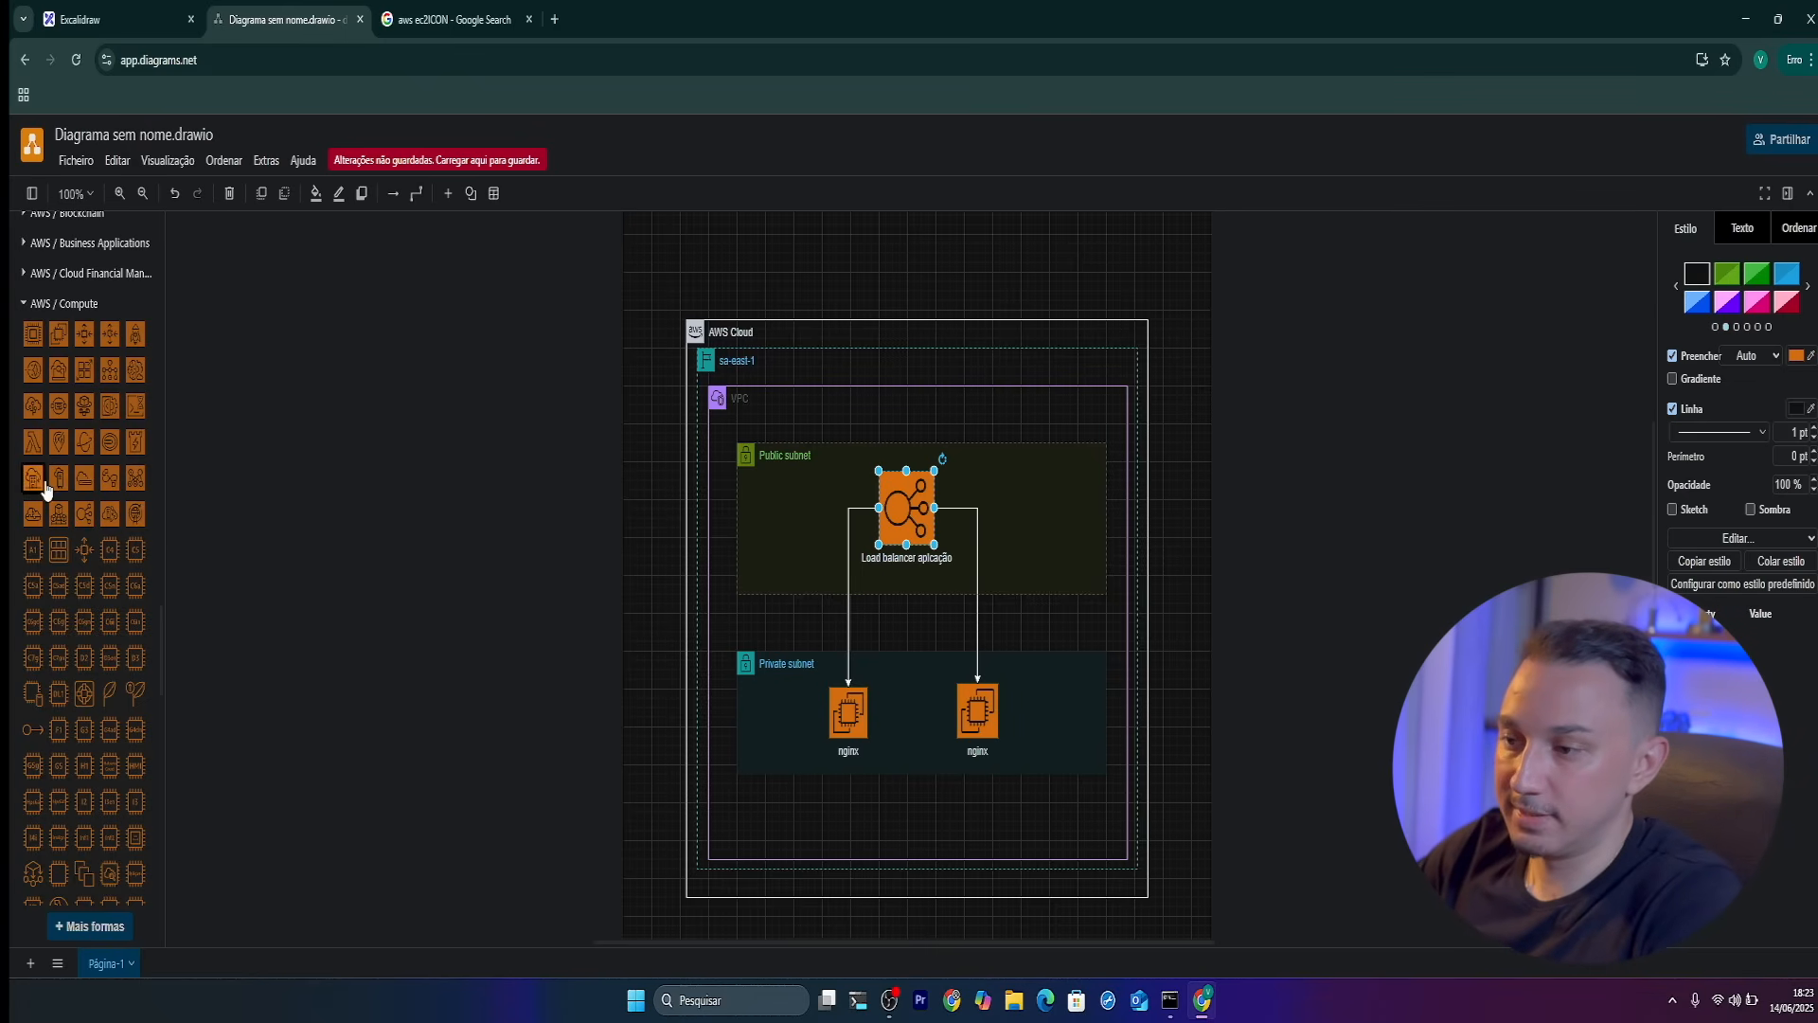
pyautogui.scroll(3, 76, 549)
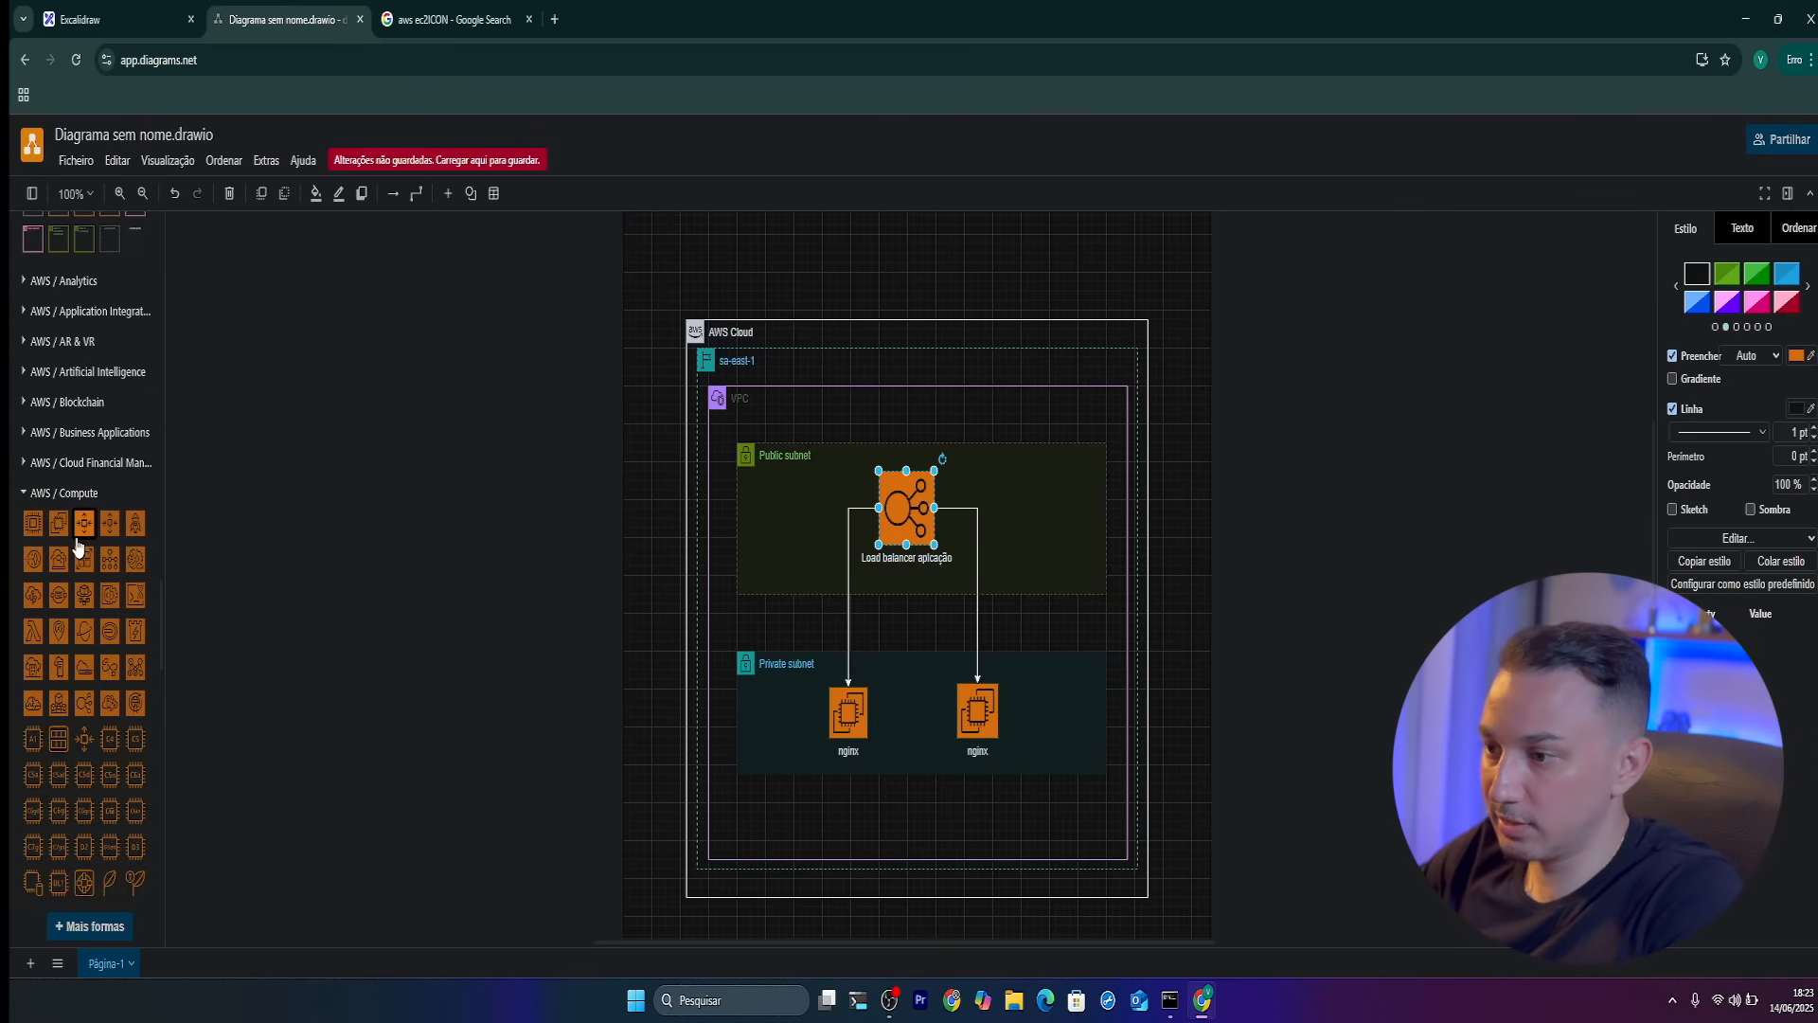
pyautogui.scroll(1, 78, 544)
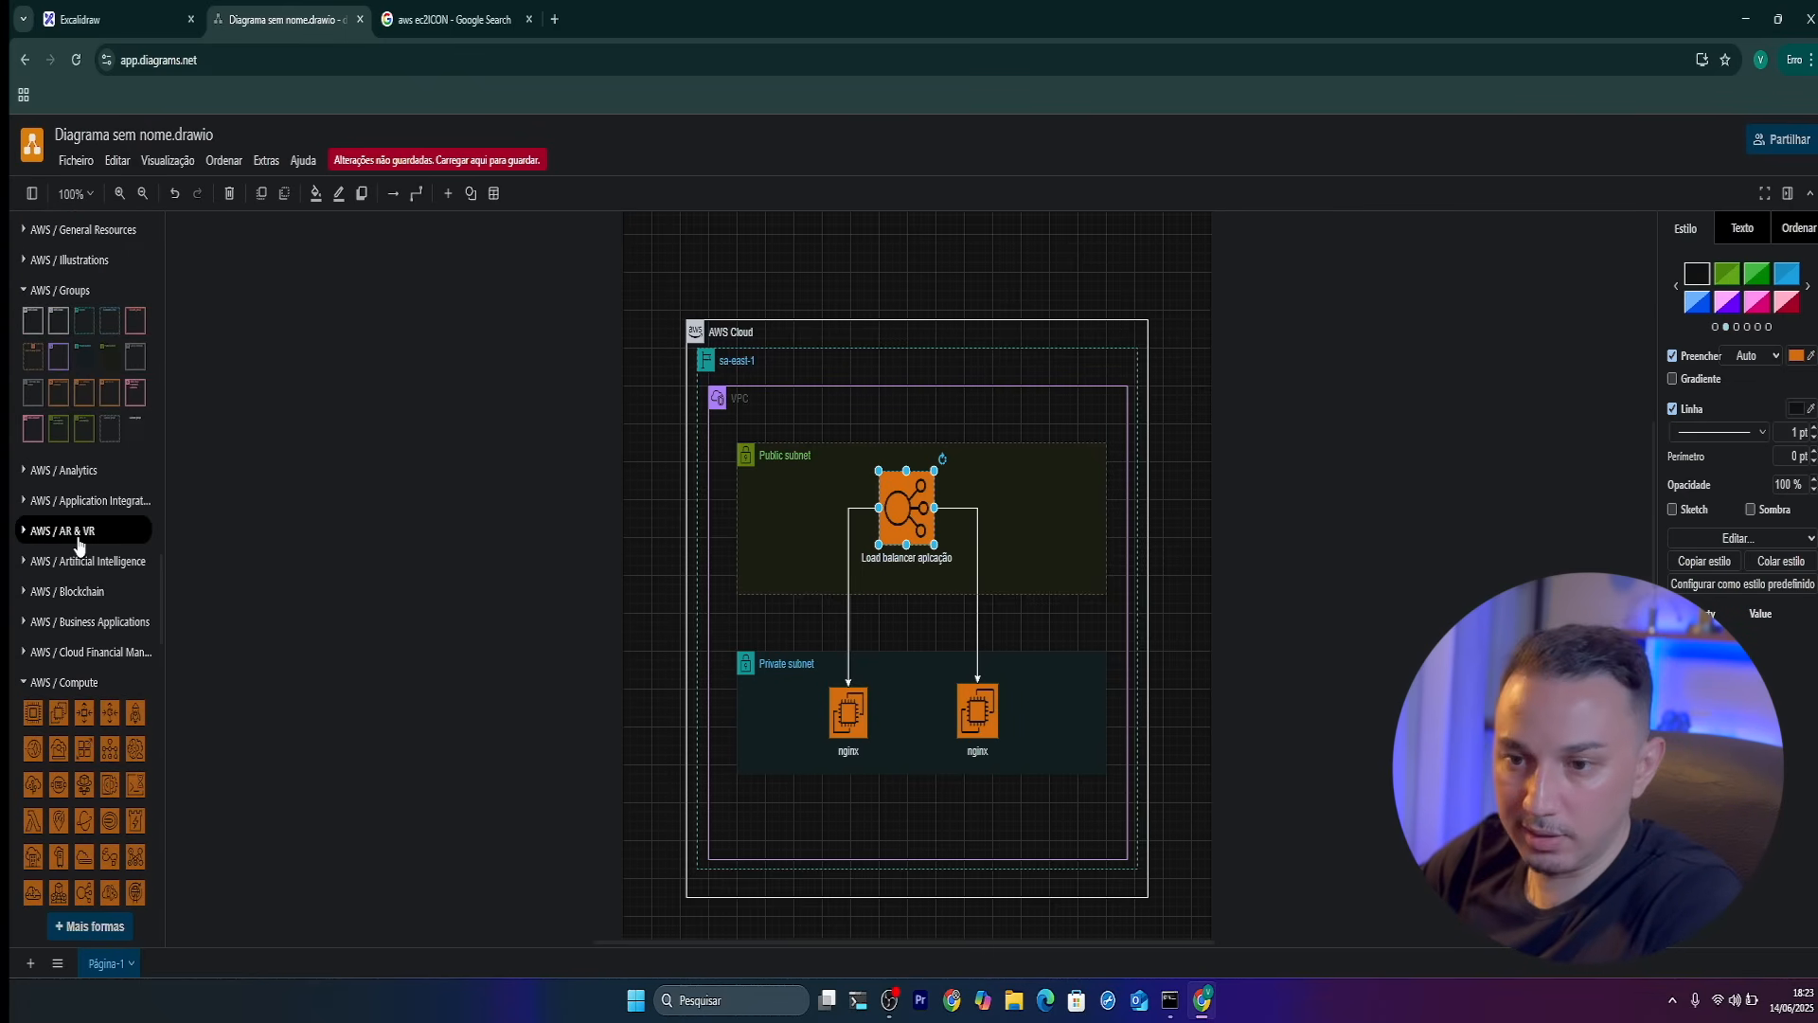
pyautogui.moveTo(130, 328)
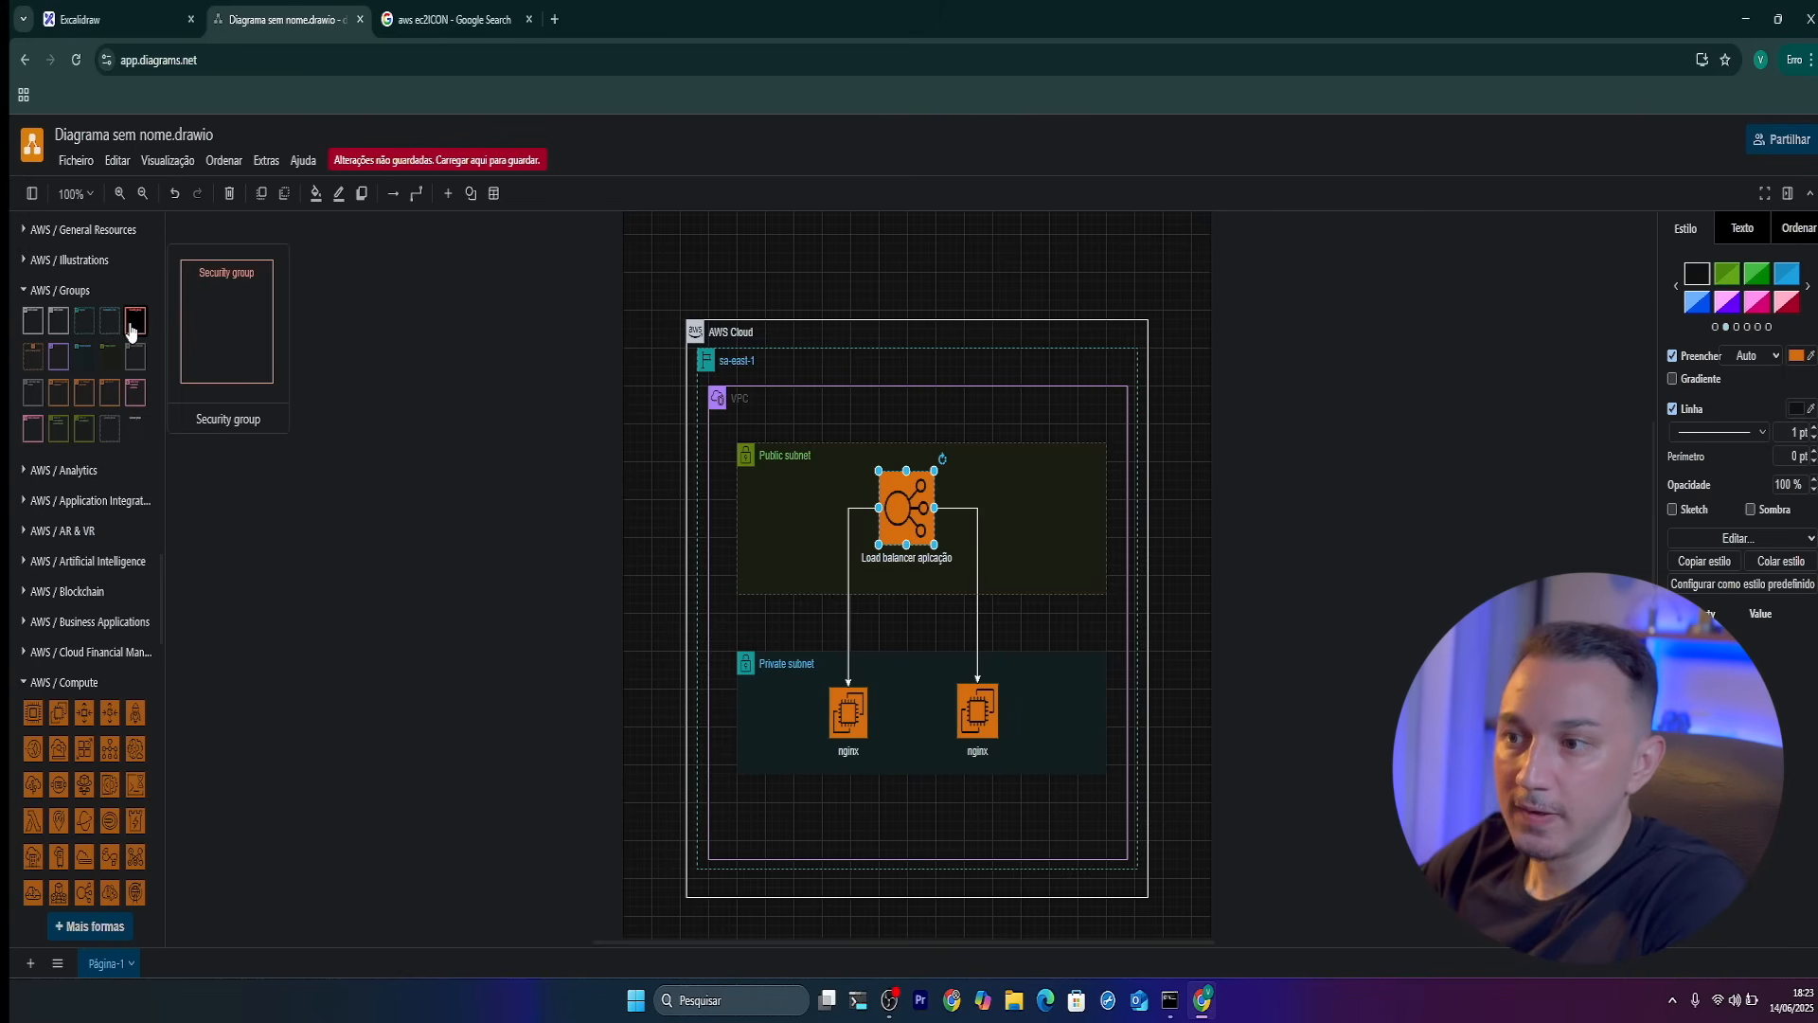
pyautogui.moveTo(131, 328); pyautogui.dragTo(1054, 774)
pyautogui.moveTo(916, 701); pyautogui.dragTo(917, 701)
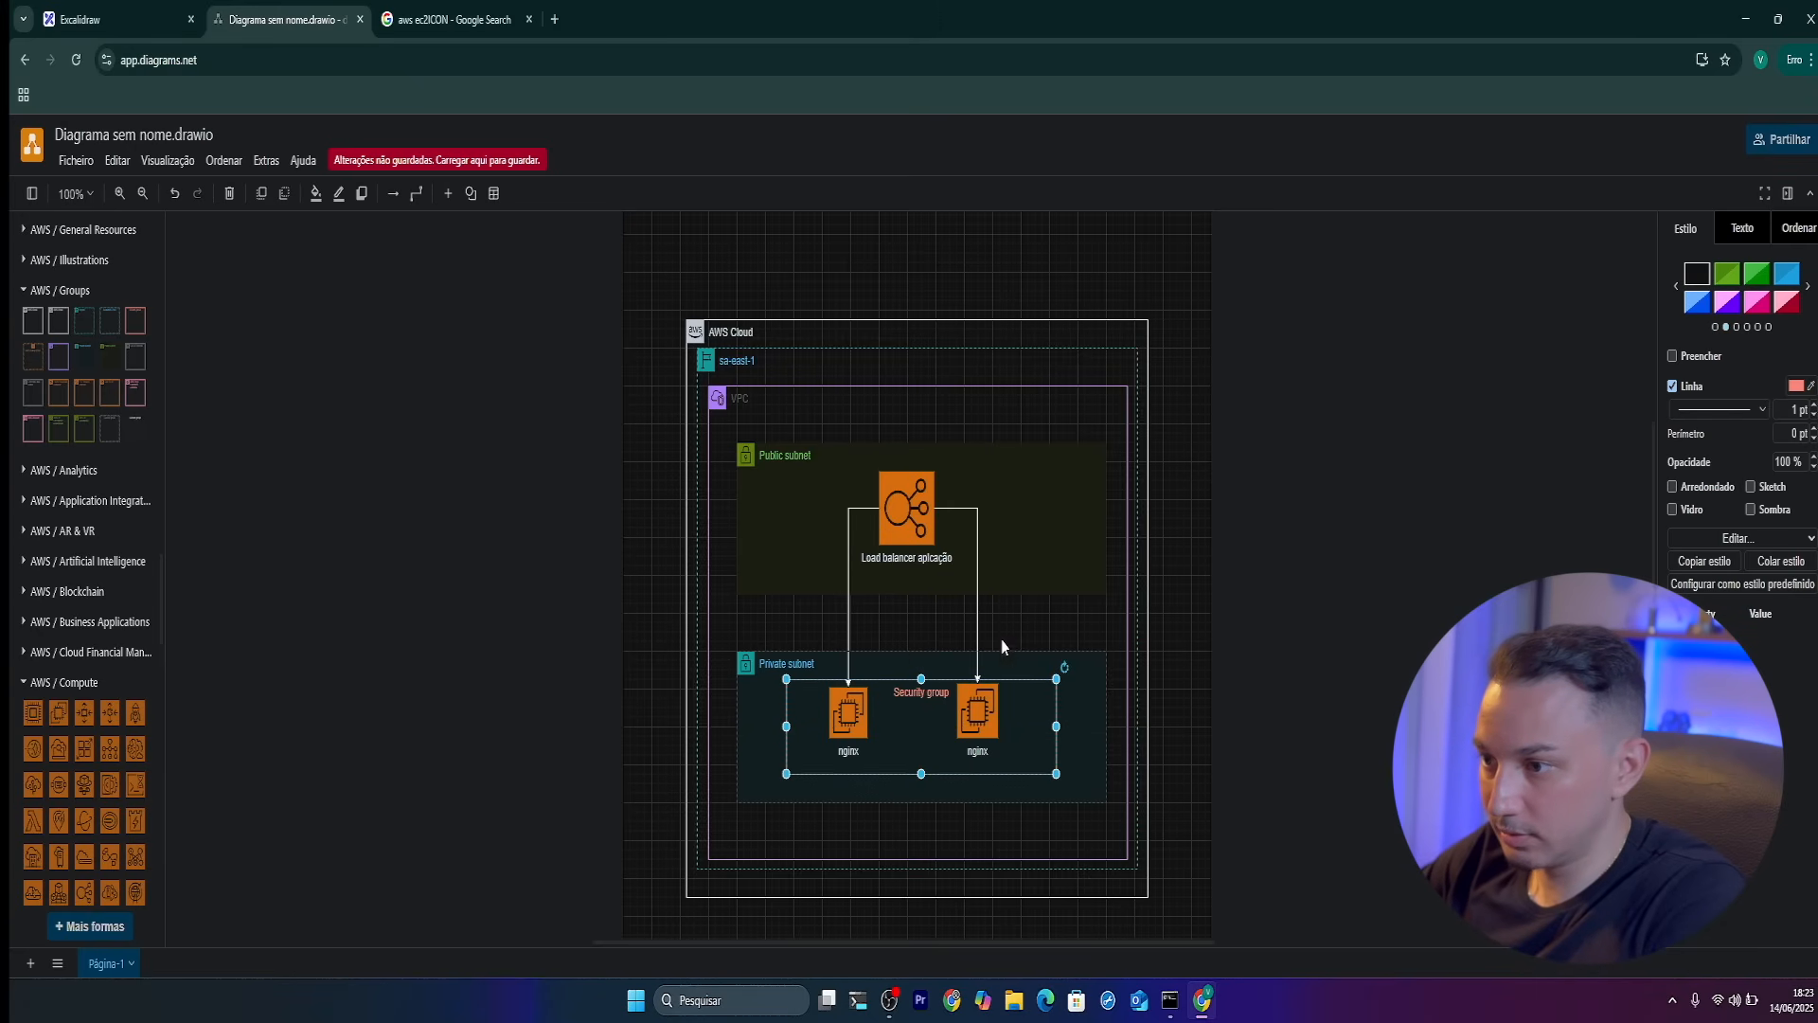
# Place a second Security group frame in the Public subnet and resize it to enclose the load balancer icon and its label
pyautogui.click(922, 738)
pyautogui.click(912, 718)
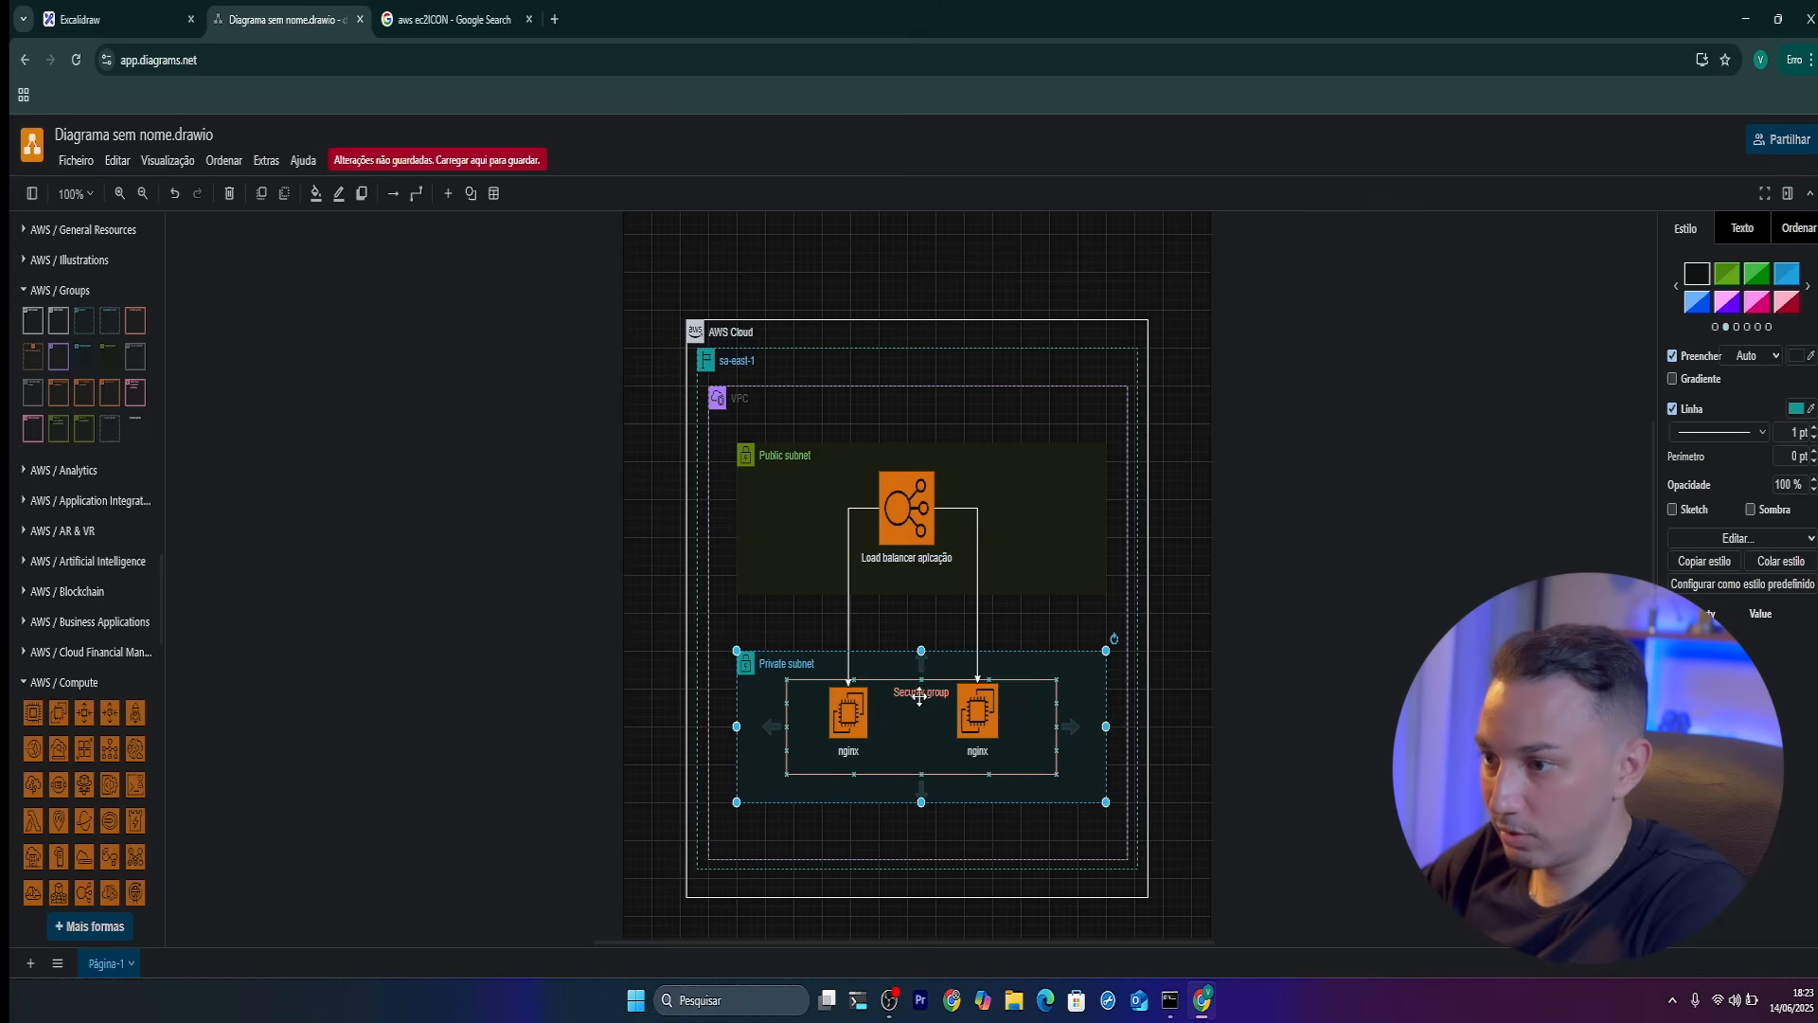
pyautogui.moveTo(917, 709); pyautogui.dragTo(917, 490)
pyautogui.moveTo(1056, 555); pyautogui.dragTo(1055, 576)
pyautogui.moveTo(921, 461); pyautogui.dragTo(921, 453)
pyautogui.moveTo(786, 514); pyautogui.dragTo(822, 515)
pyautogui.moveTo(1056, 515); pyautogui.dragTo(999, 516)
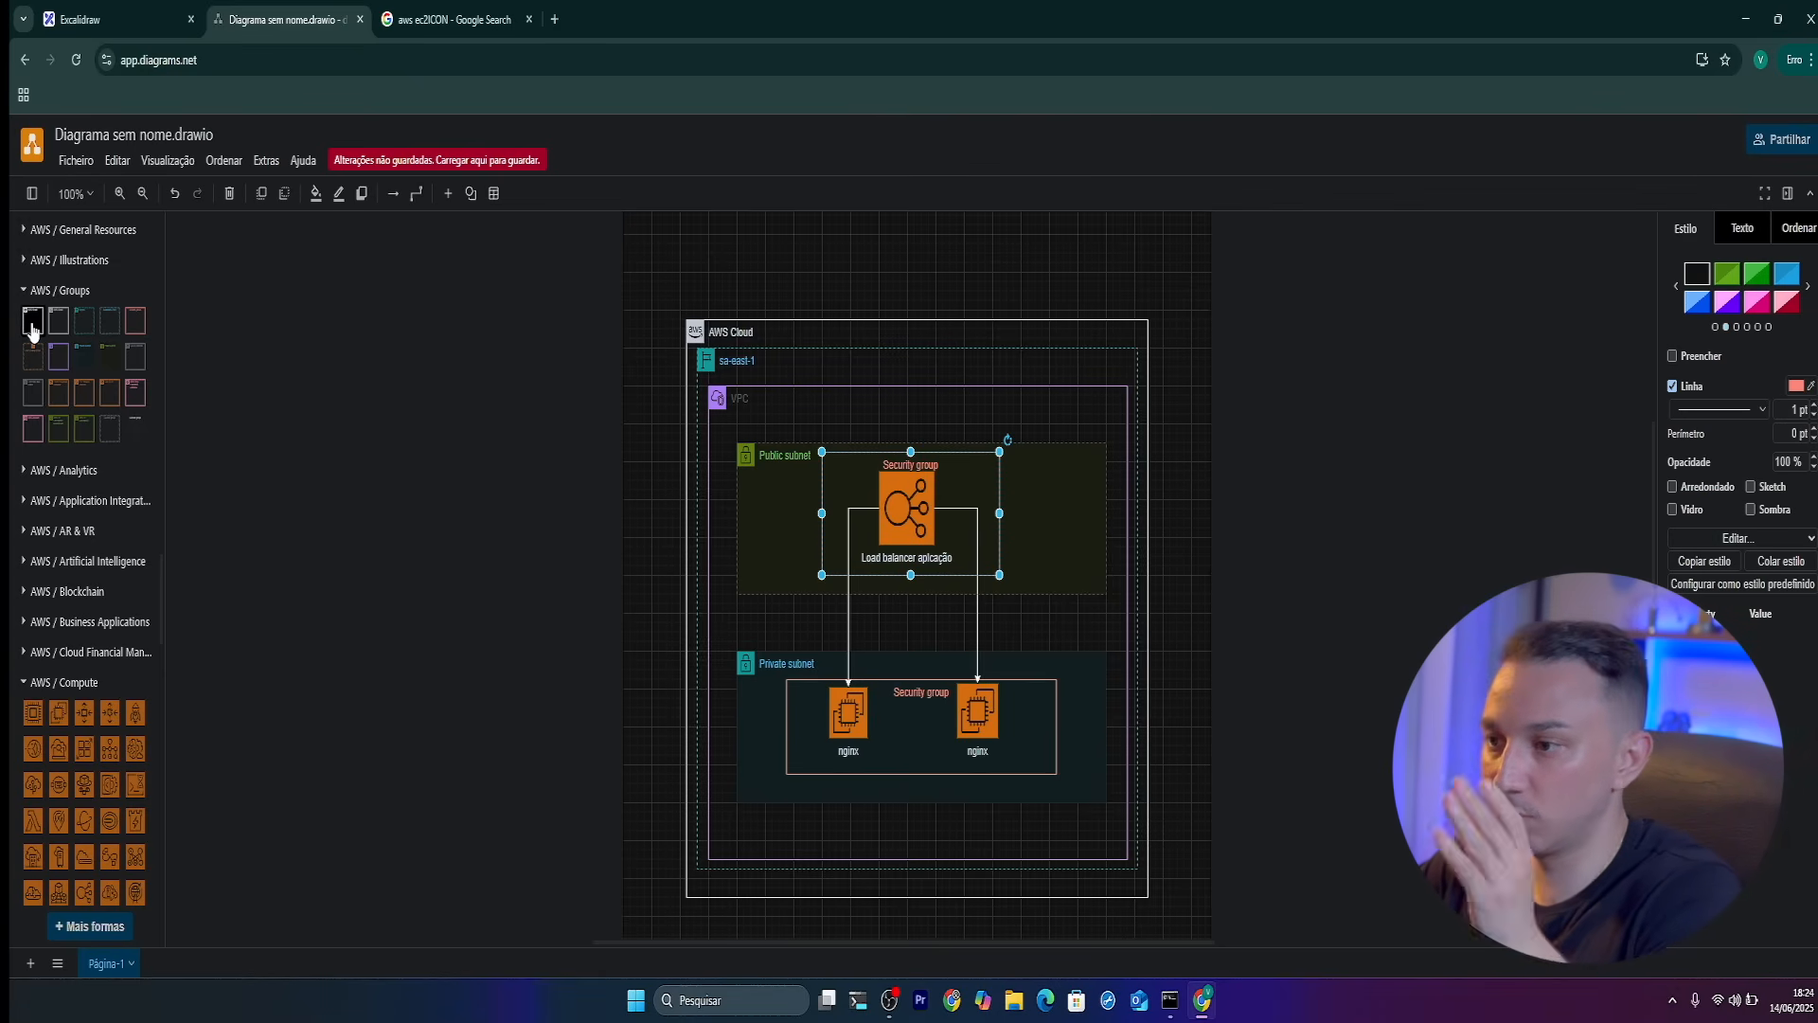
pyautogui.moveTo(57, 325)
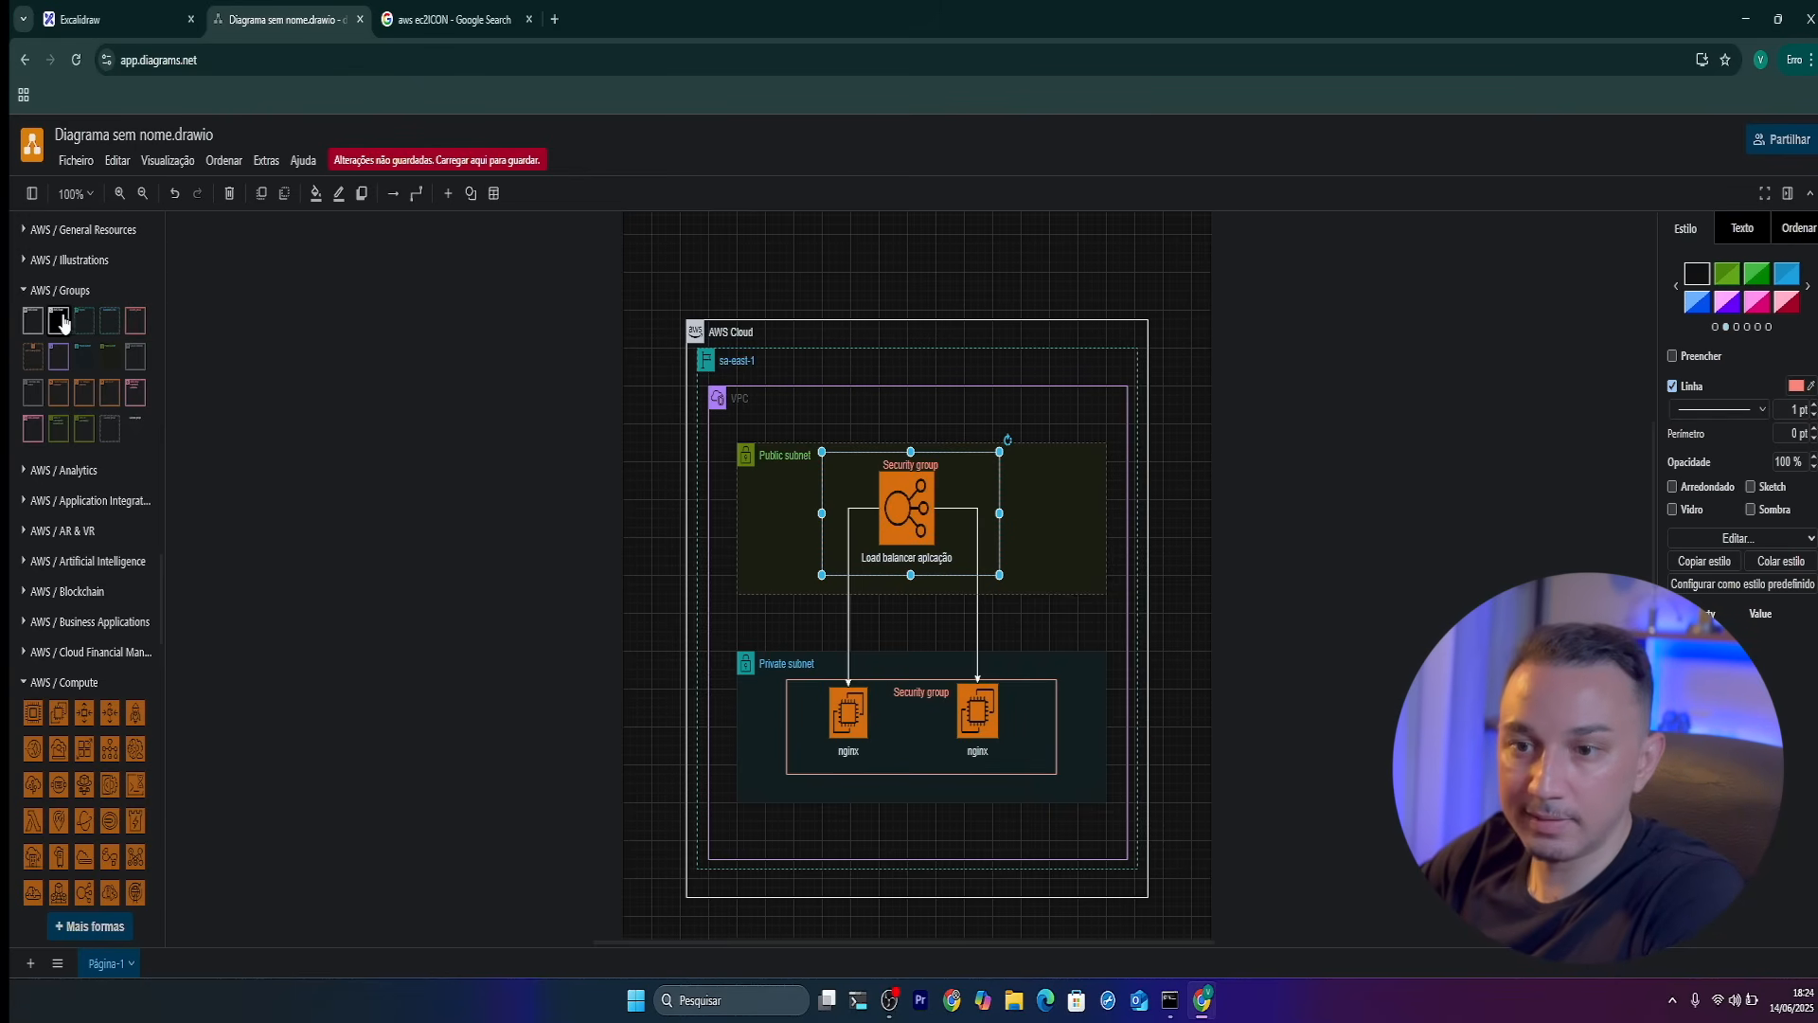
pyautogui.moveTo(135, 356)
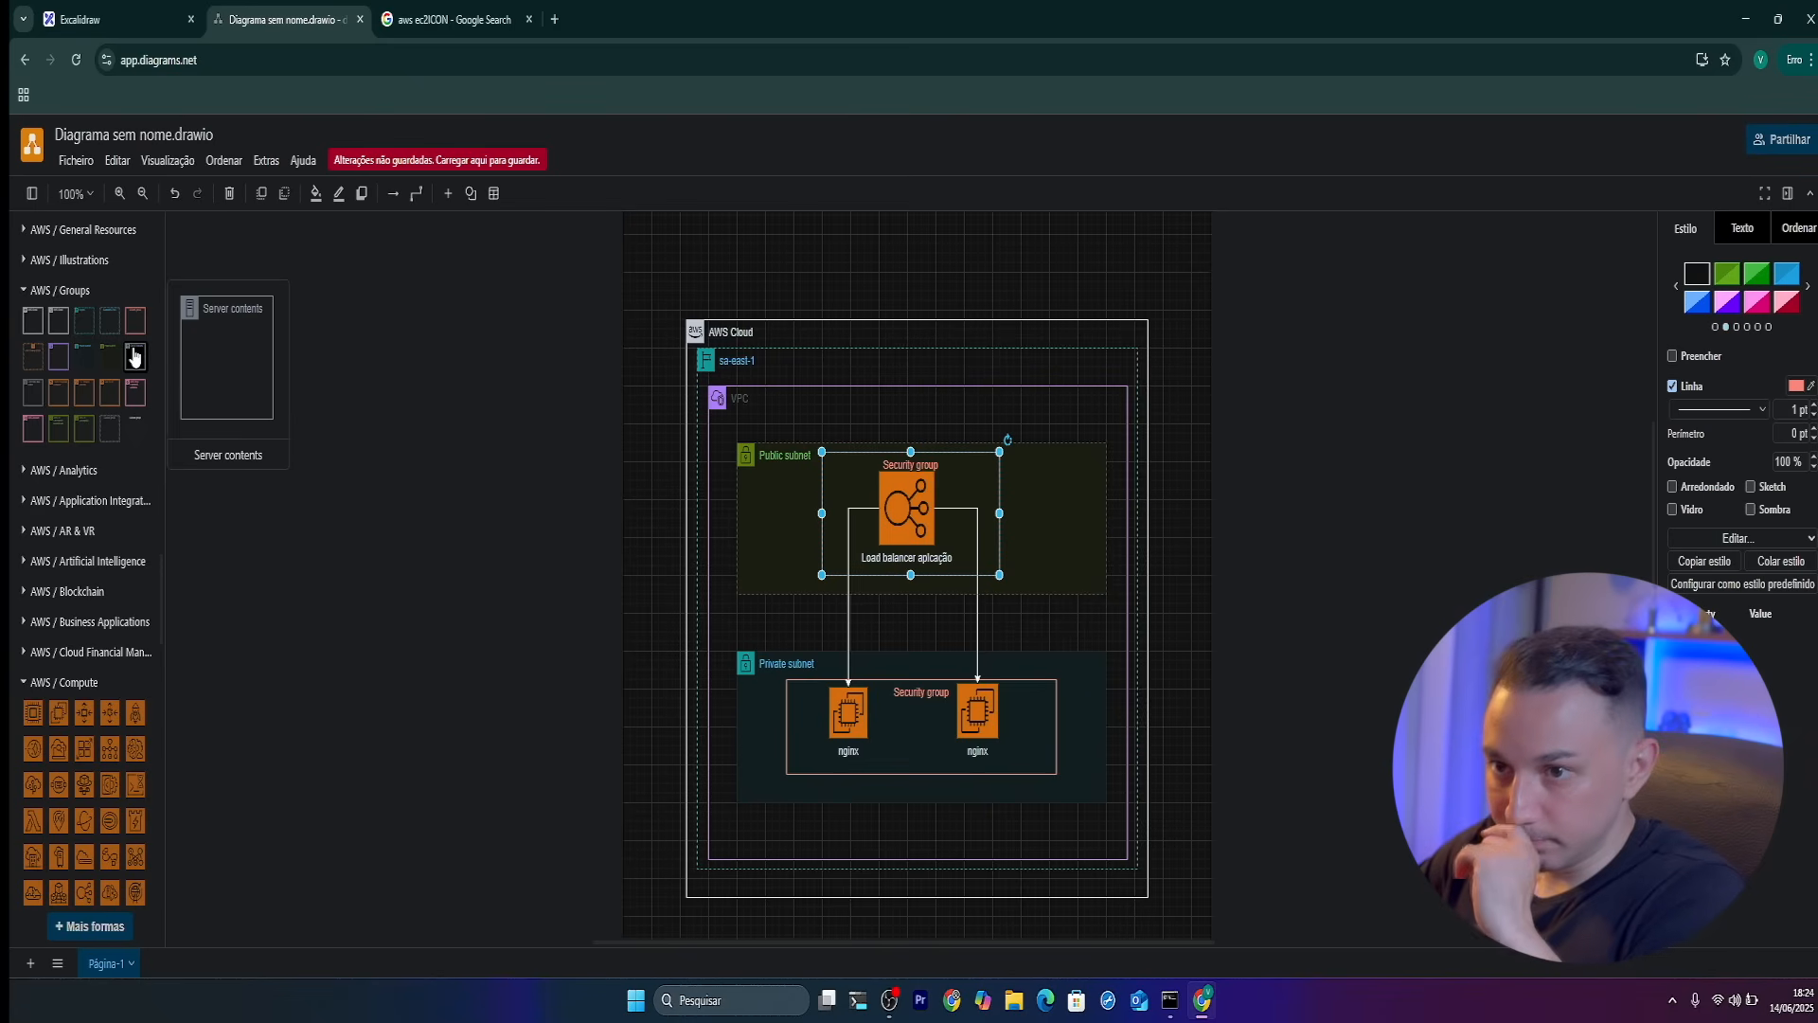
# Bring up the AWS Network & Content Delivery shapes and shift the sa-east-1 region frame slightly down inside the AWS Cloud frame
pyautogui.moveTo(34, 372)
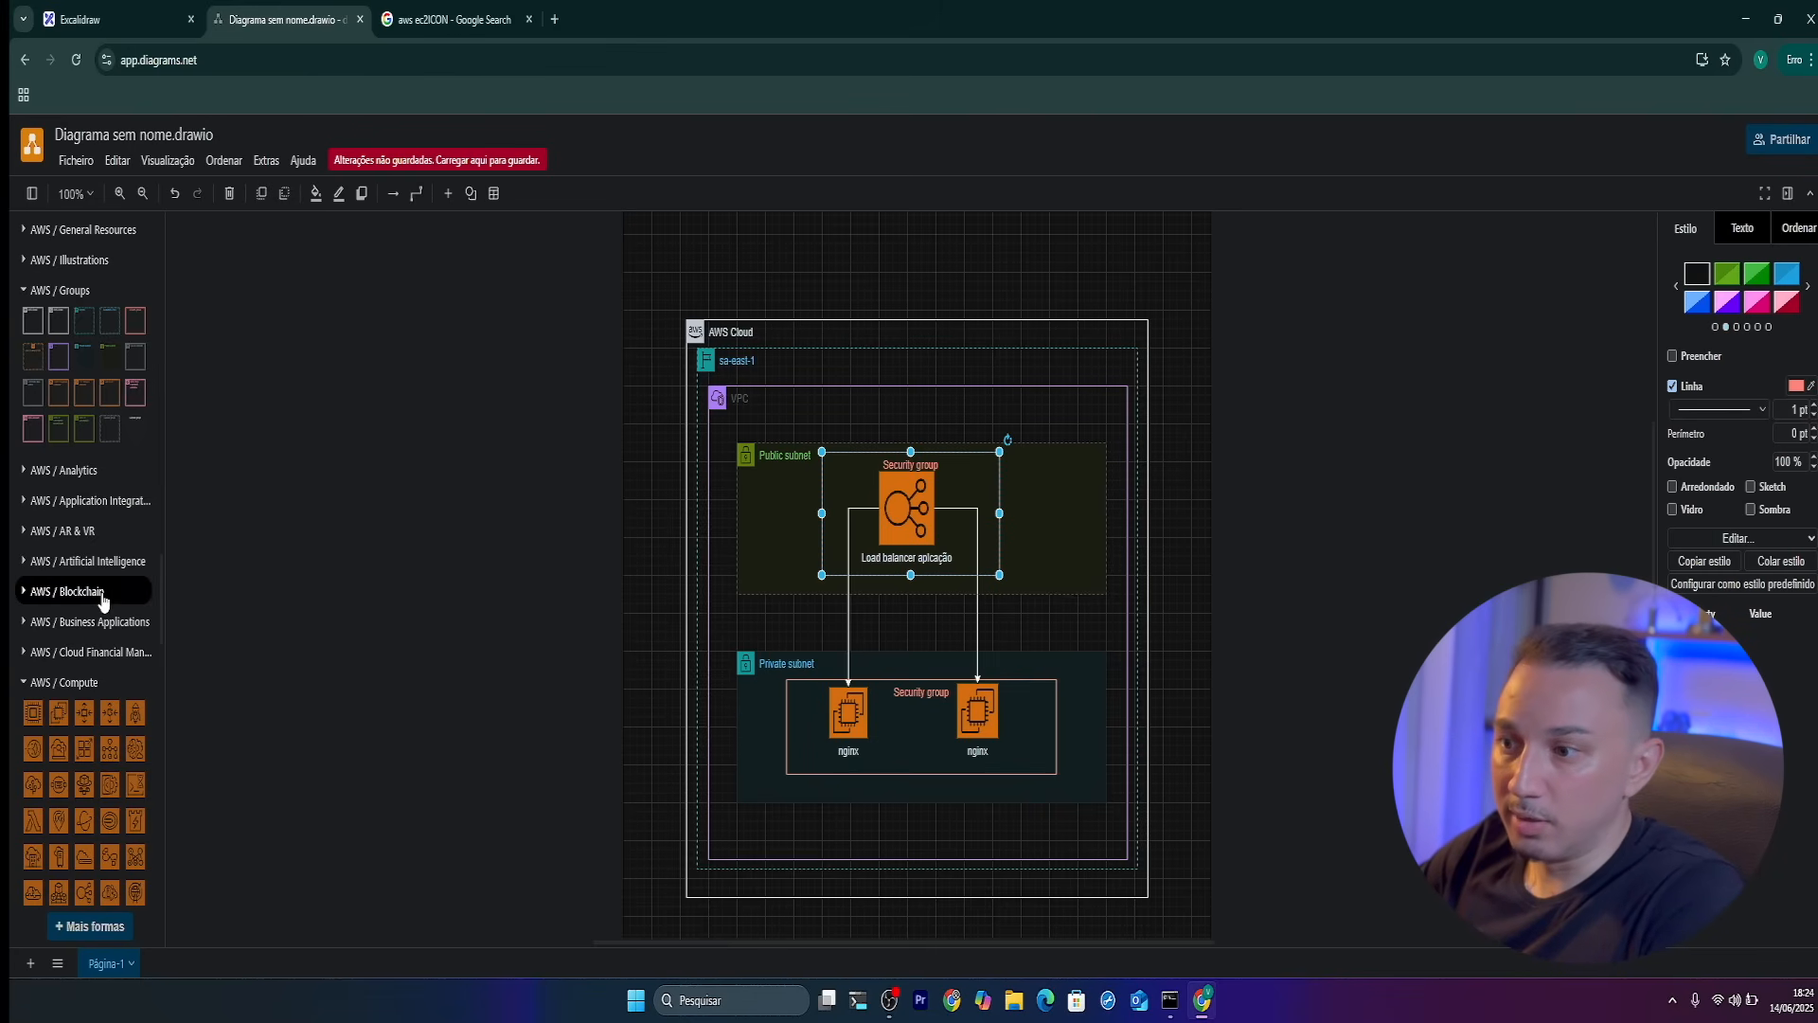
pyautogui.click(27, 683)
pyautogui.scroll(-3, 72, 662)
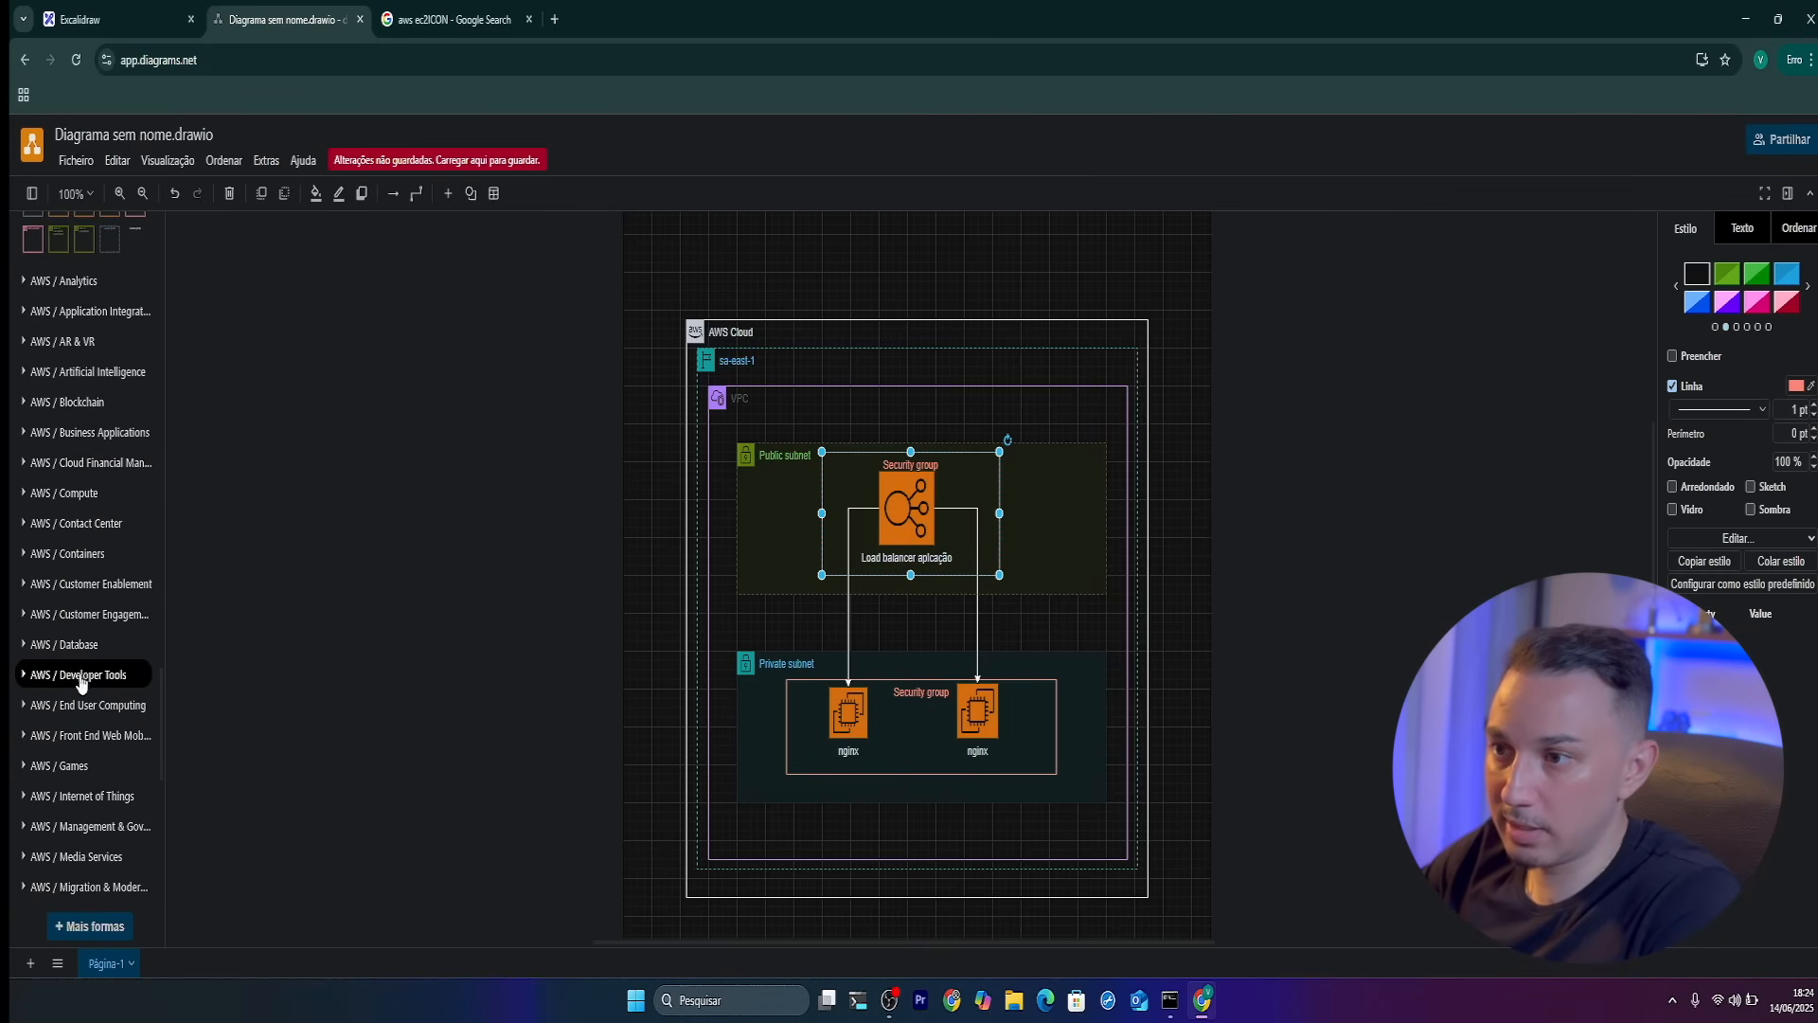
pyautogui.scroll(-1, 106, 674)
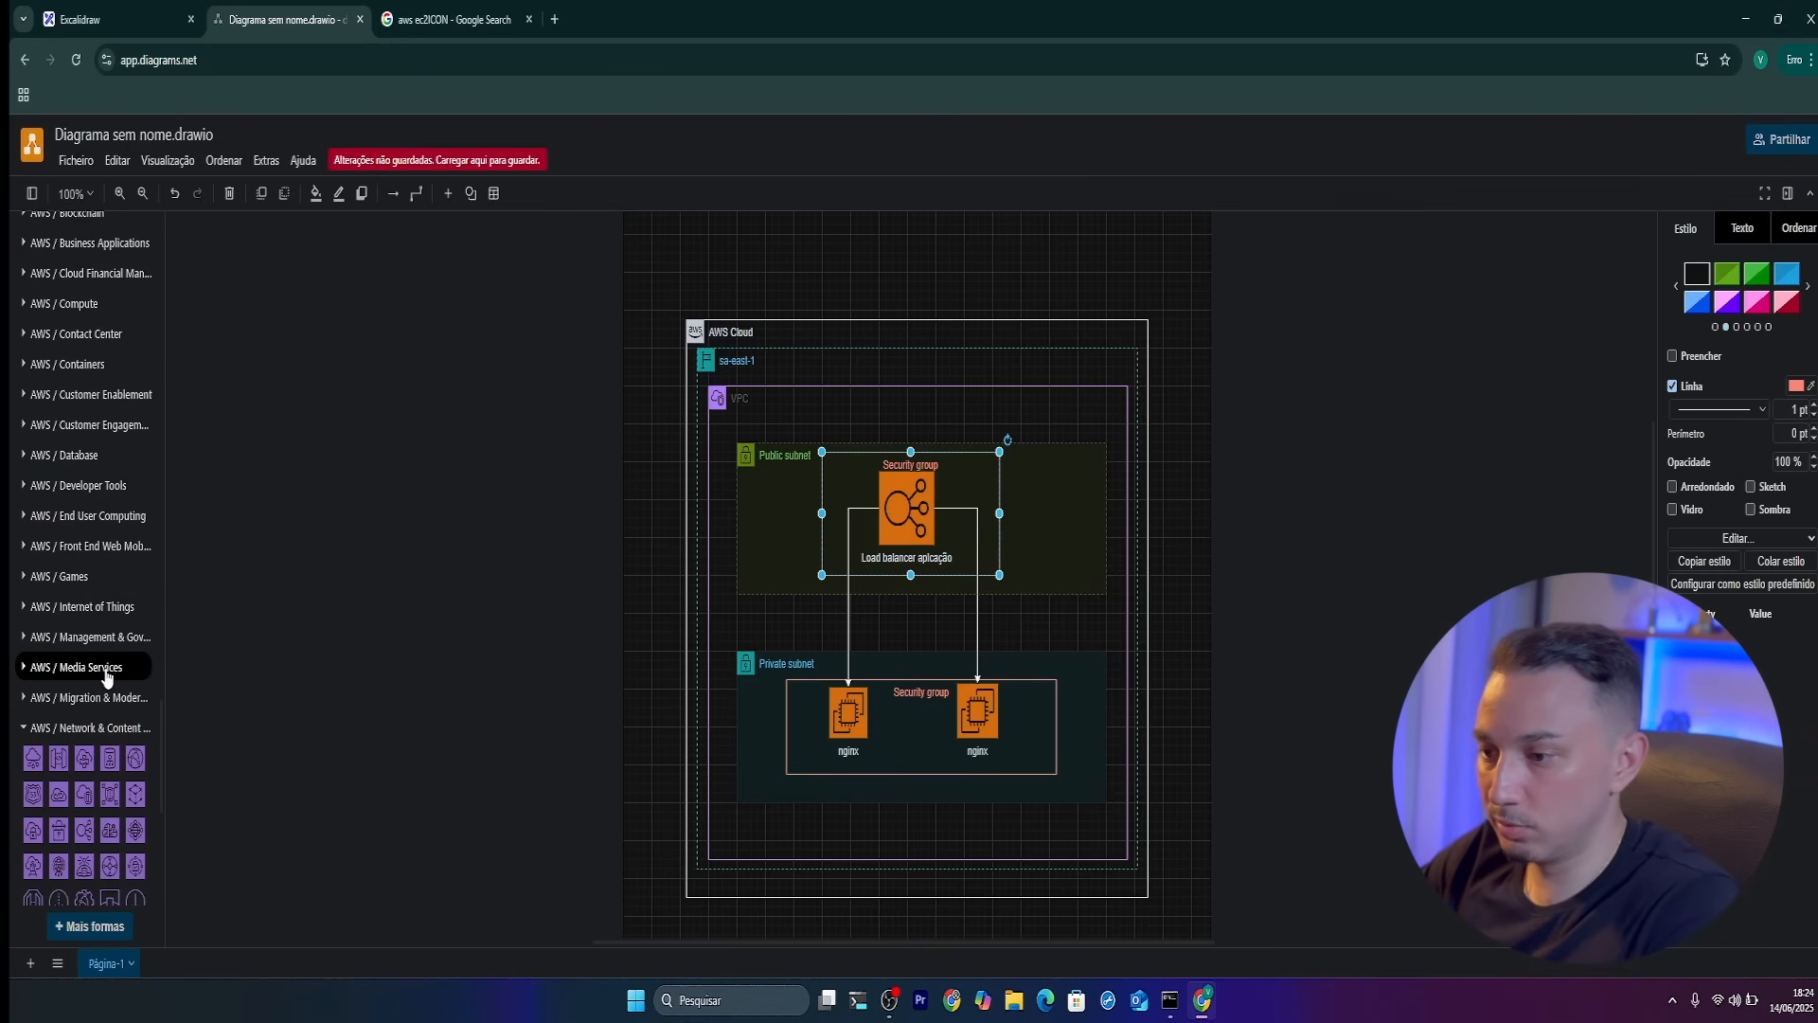
pyautogui.scroll(-2, 48, 743)
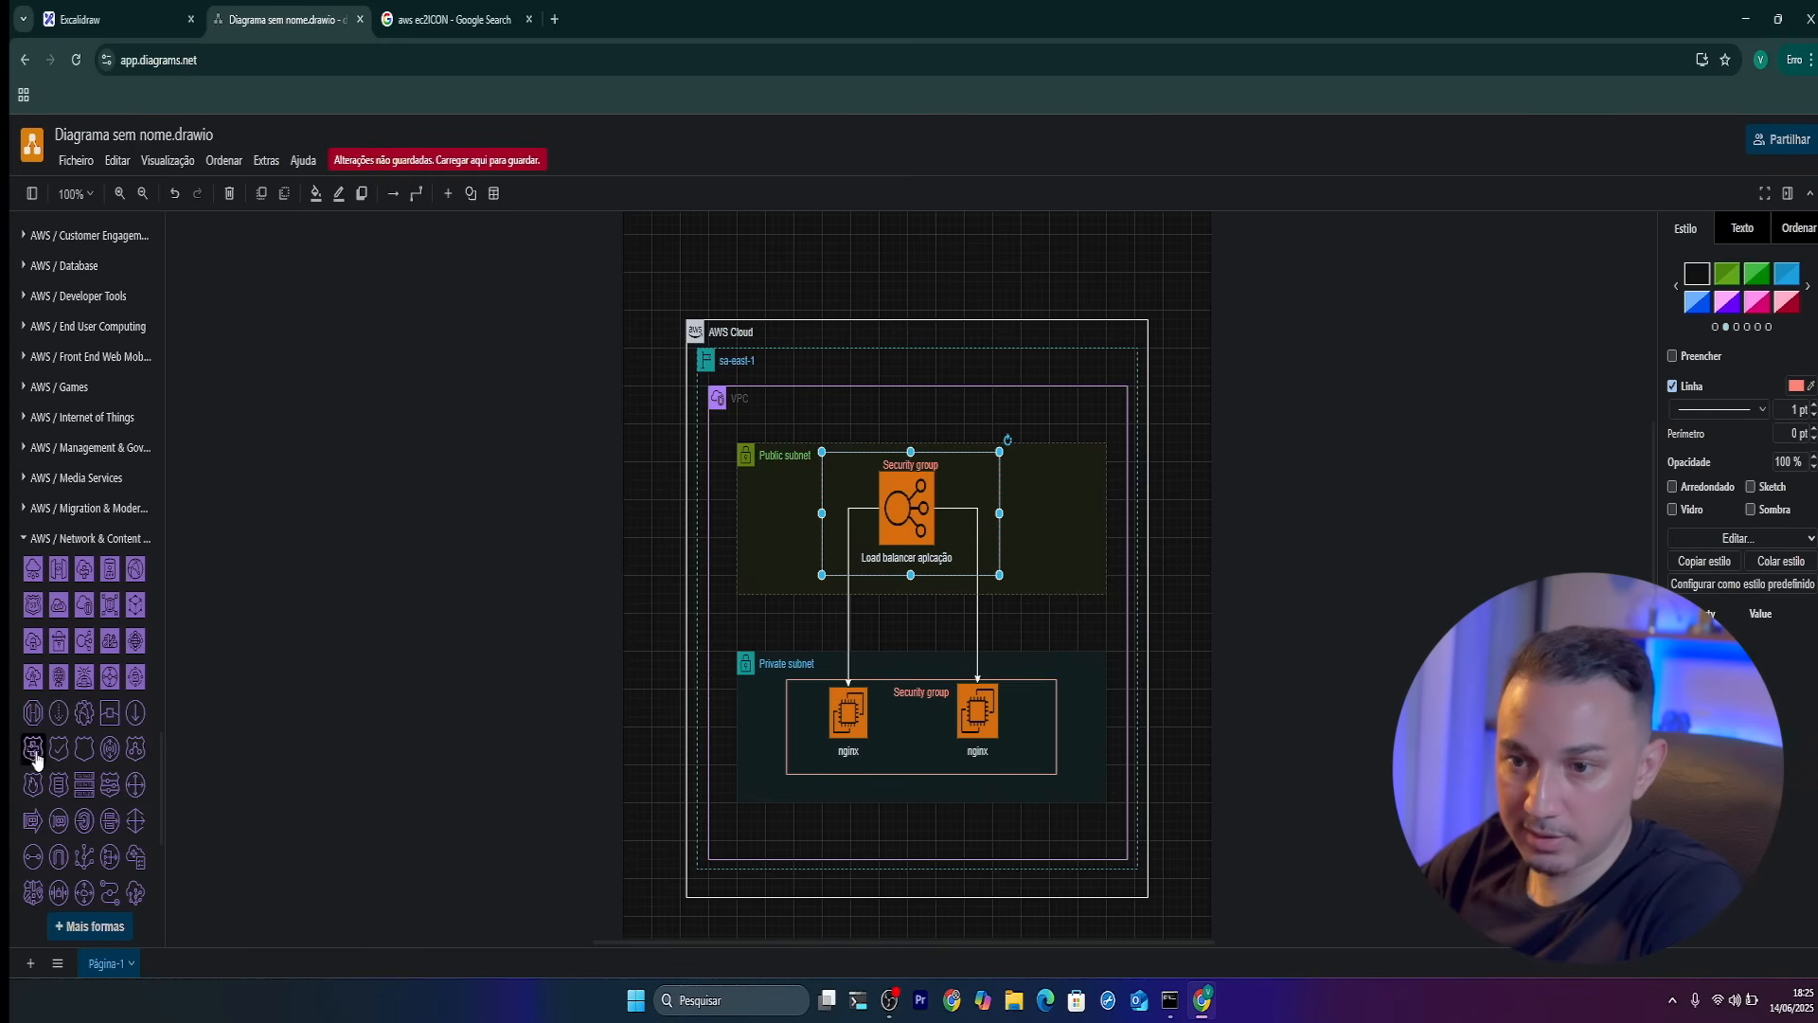
pyautogui.moveTo(63, 837)
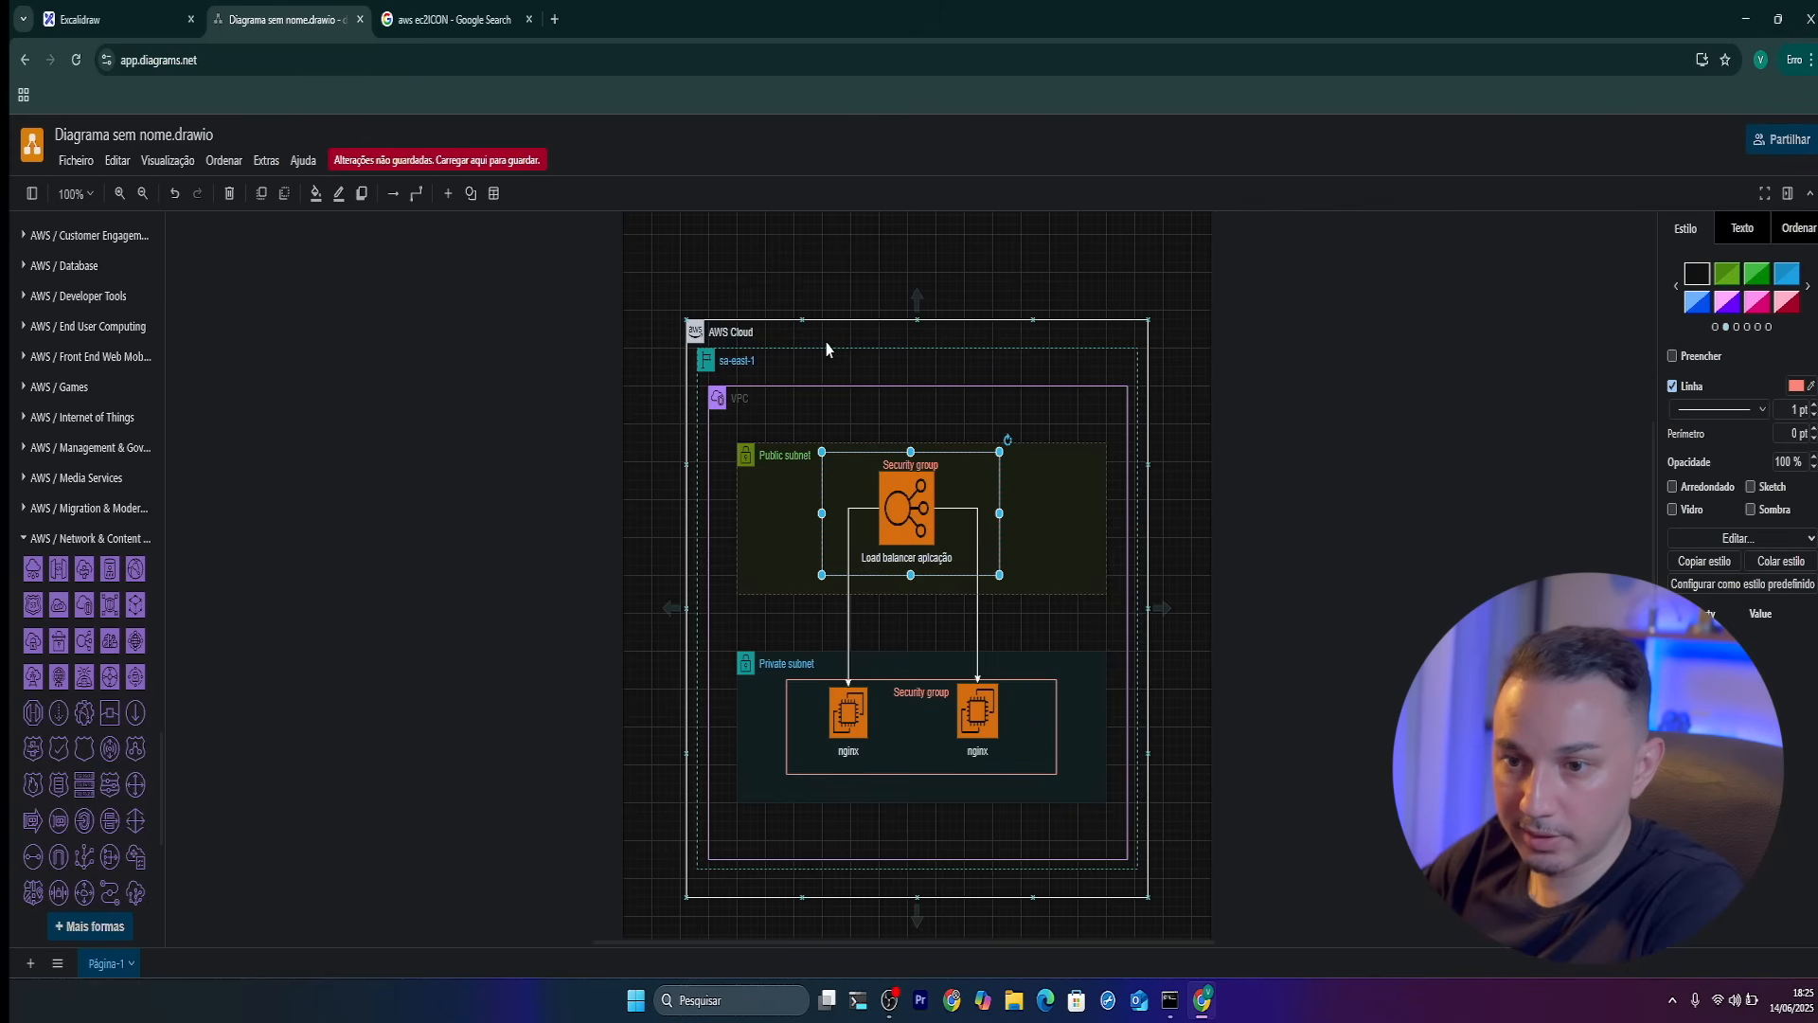
pyautogui.moveTo(819, 358); pyautogui.dragTo(822, 360)
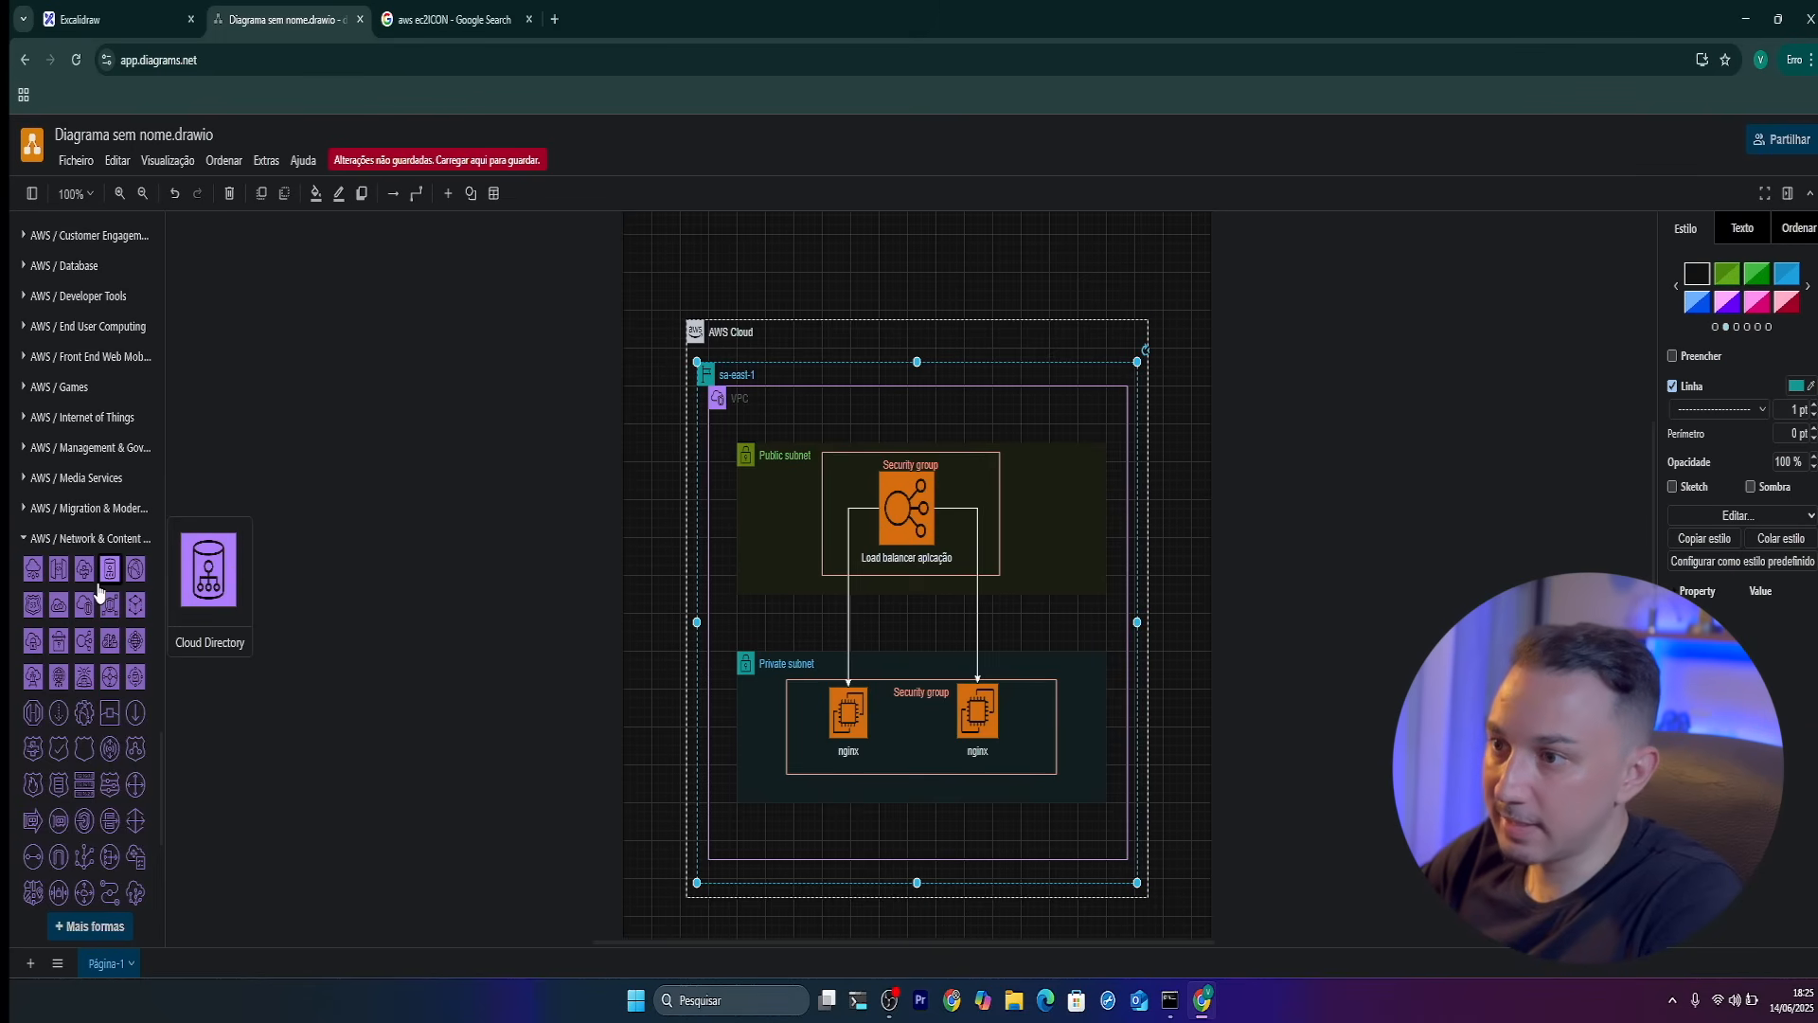
# Place a small purple networking service icon beside the AWS Cloud label, above the sa-east-1 region frame
pyautogui.moveTo(60, 756)
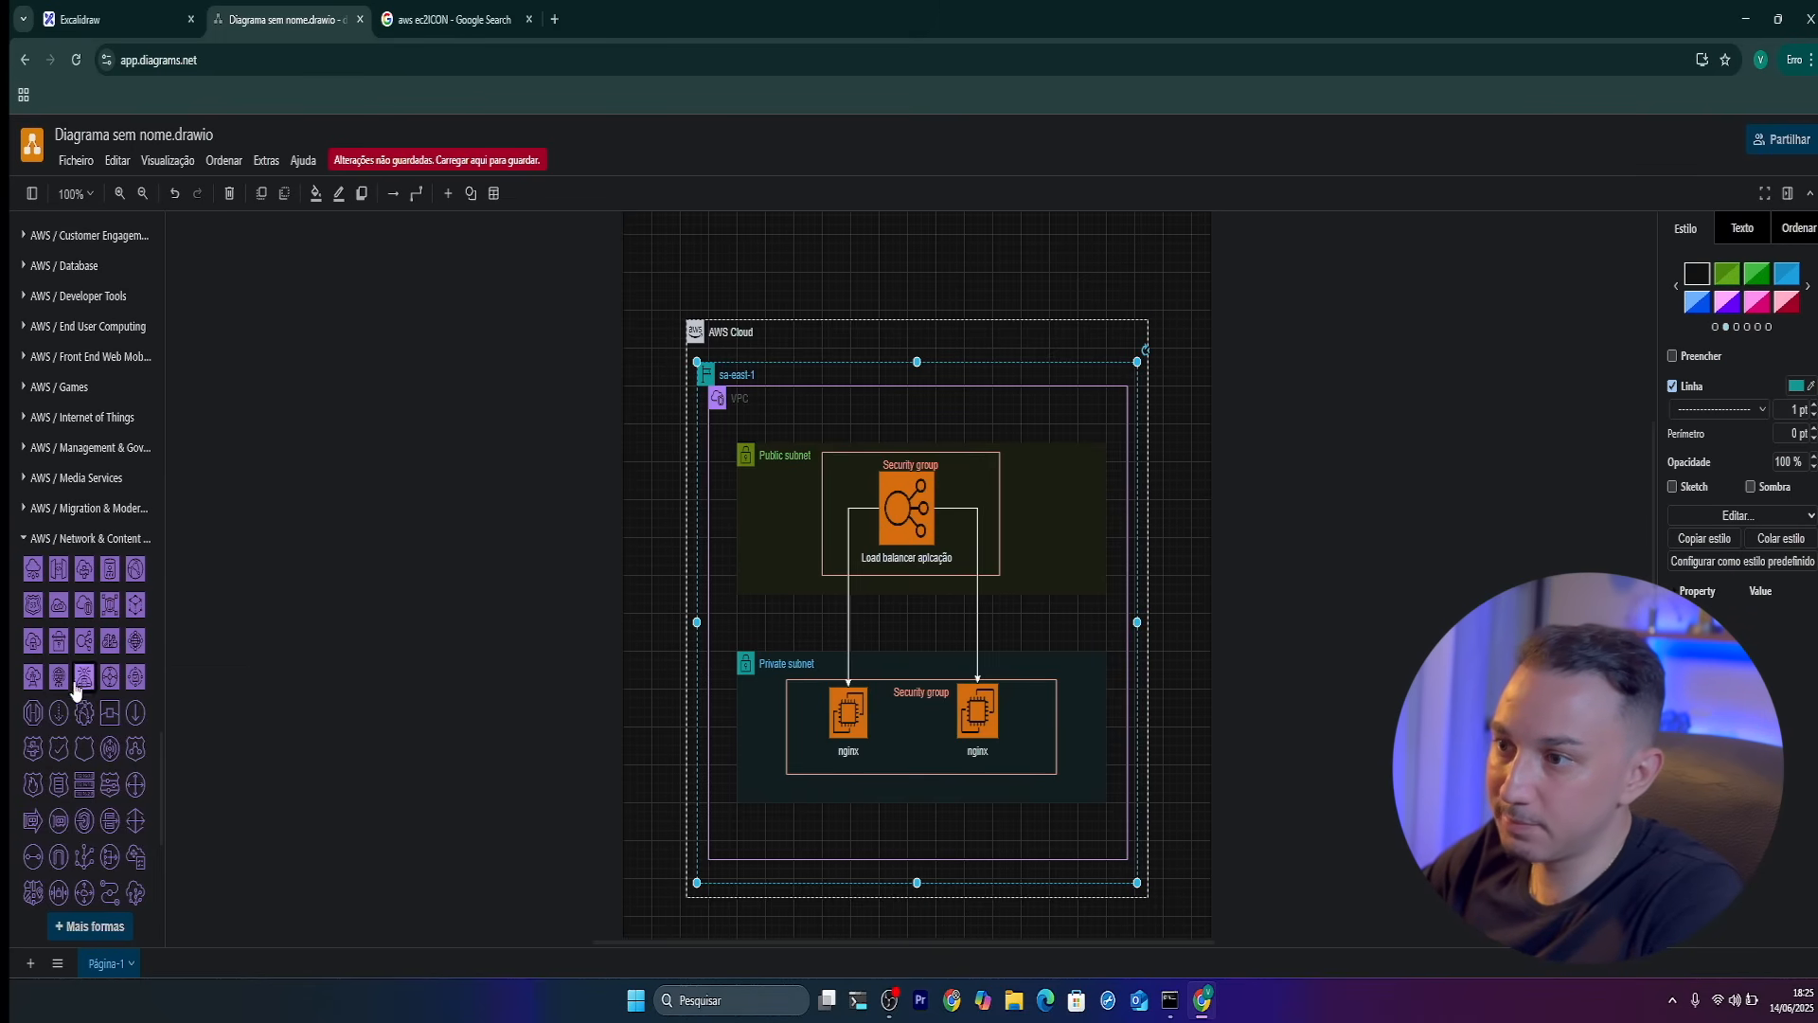
pyautogui.moveTo(30, 616); pyautogui.dragTo(909, 579)
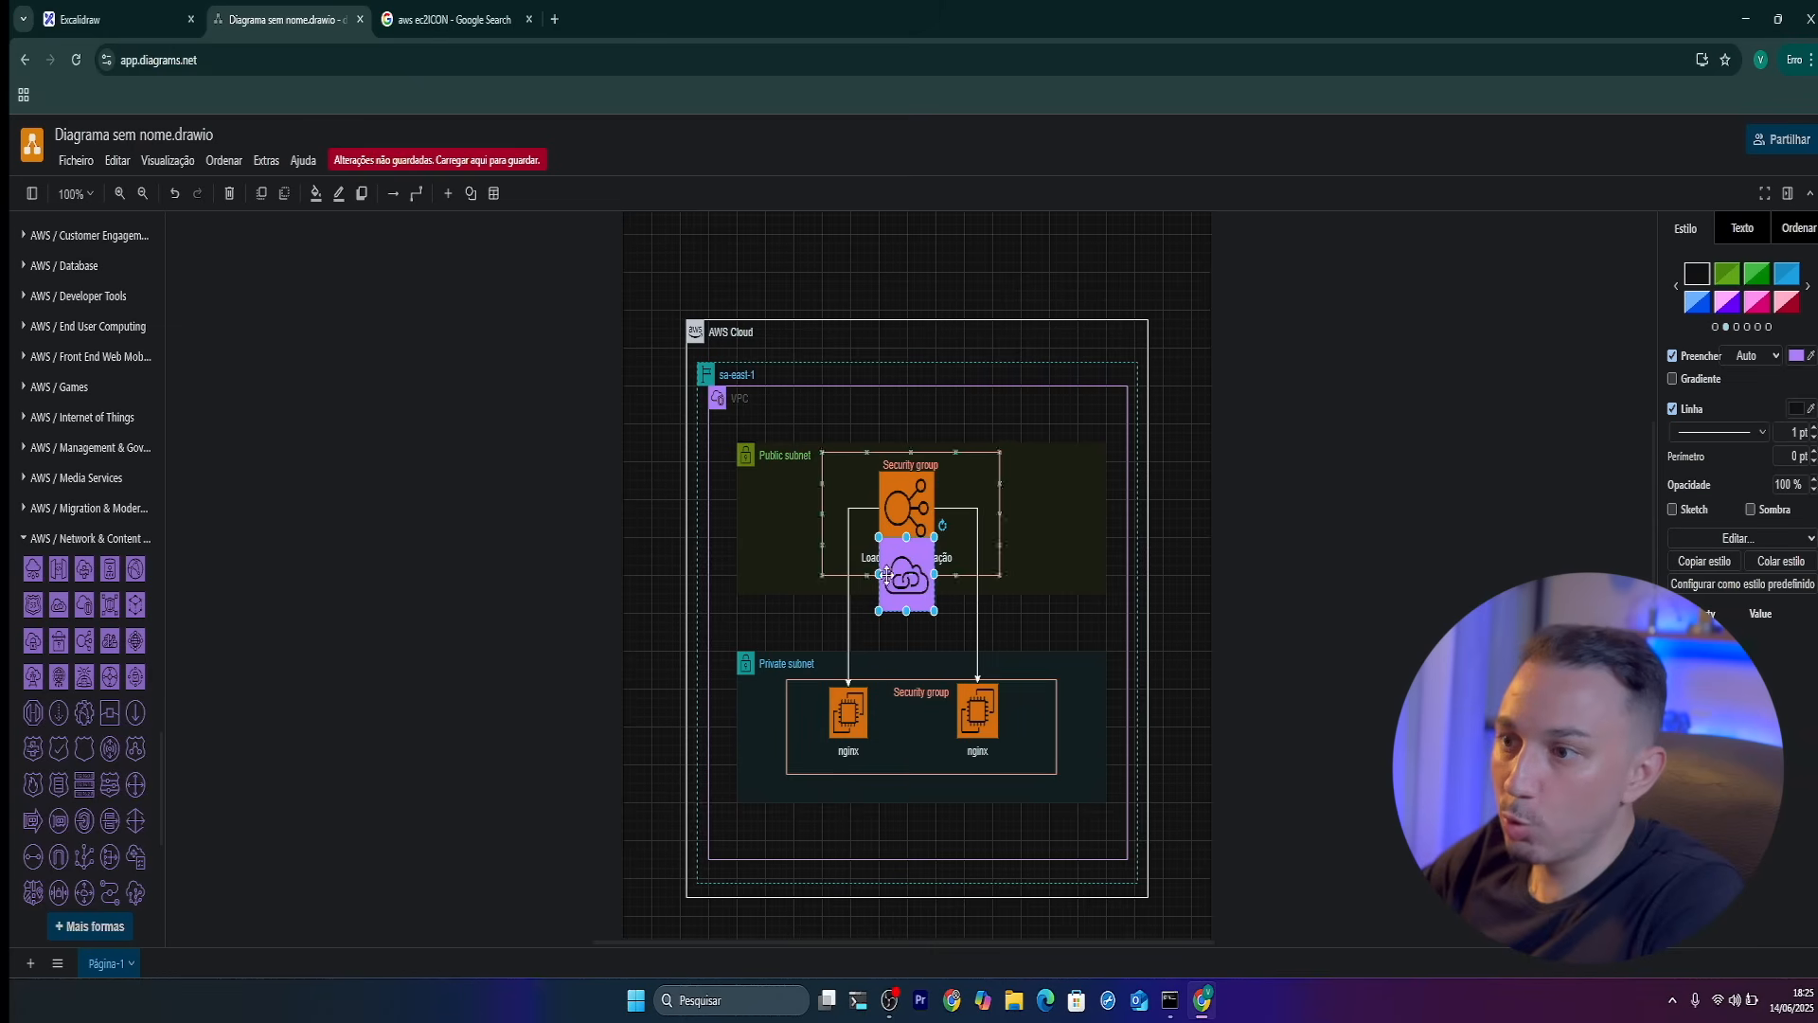
pyautogui.press('Delete')
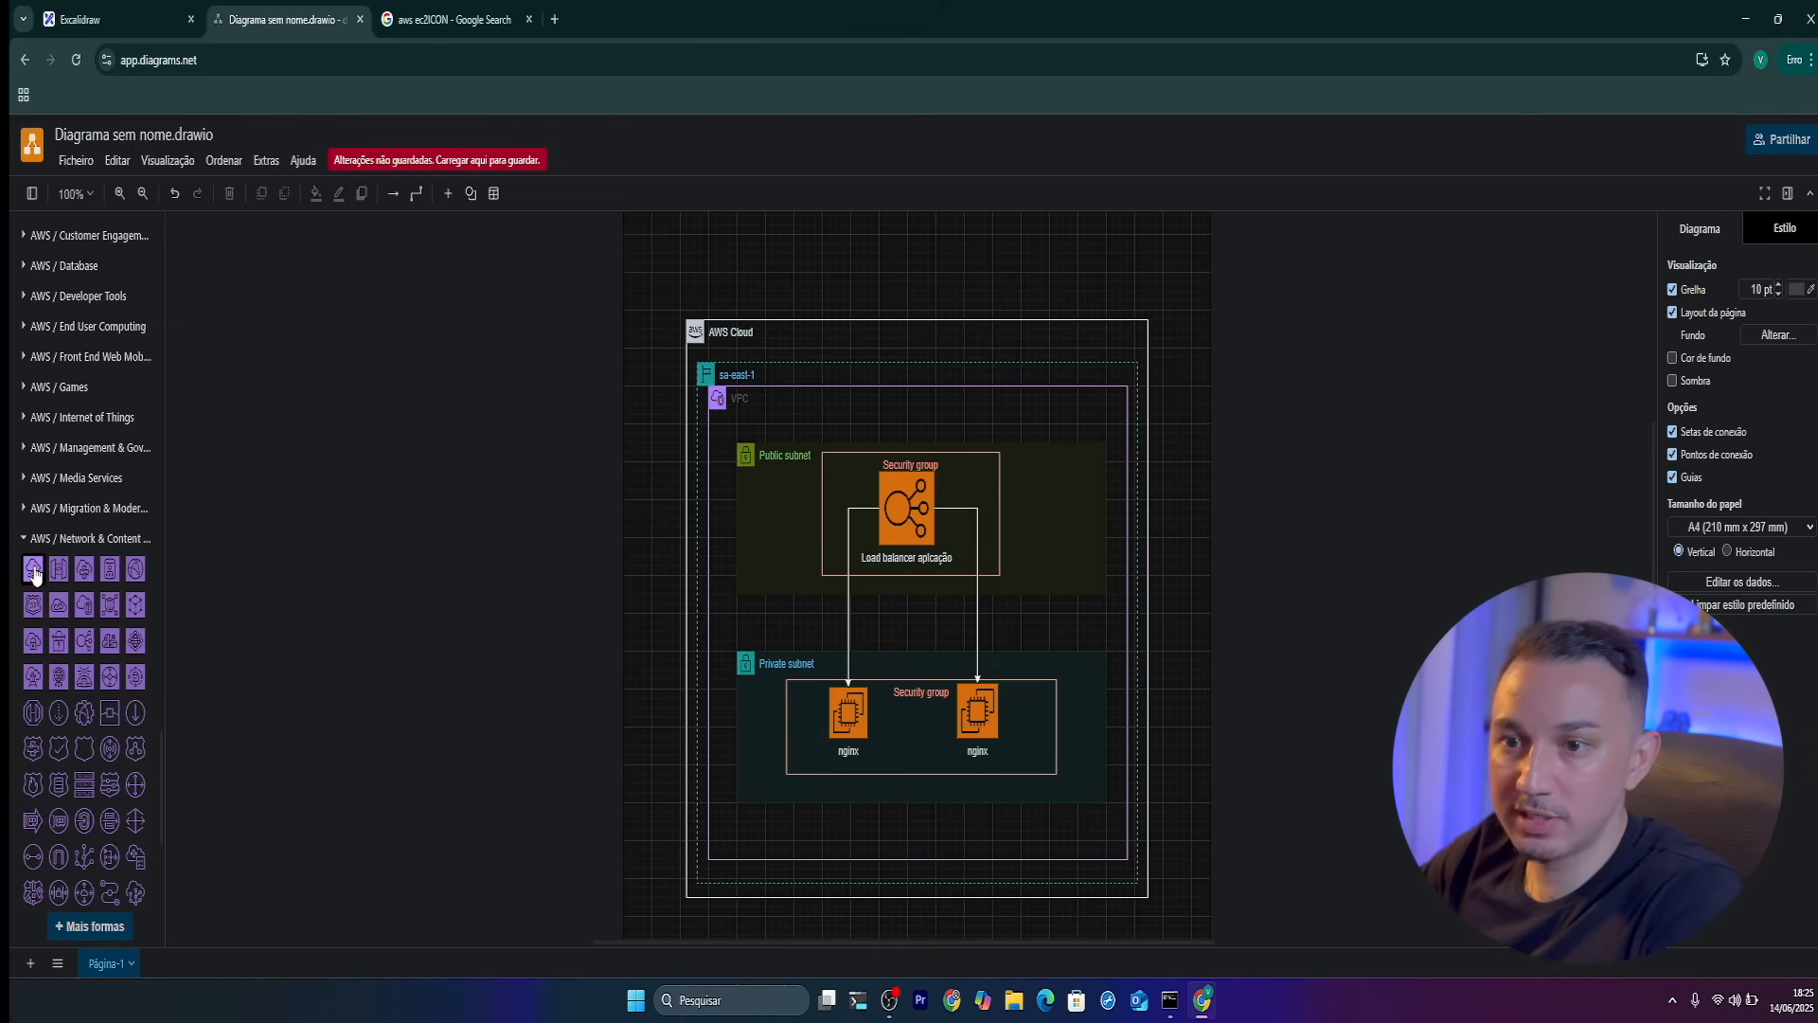
pyautogui.moveTo(35, 605); pyautogui.dragTo(792, 348)
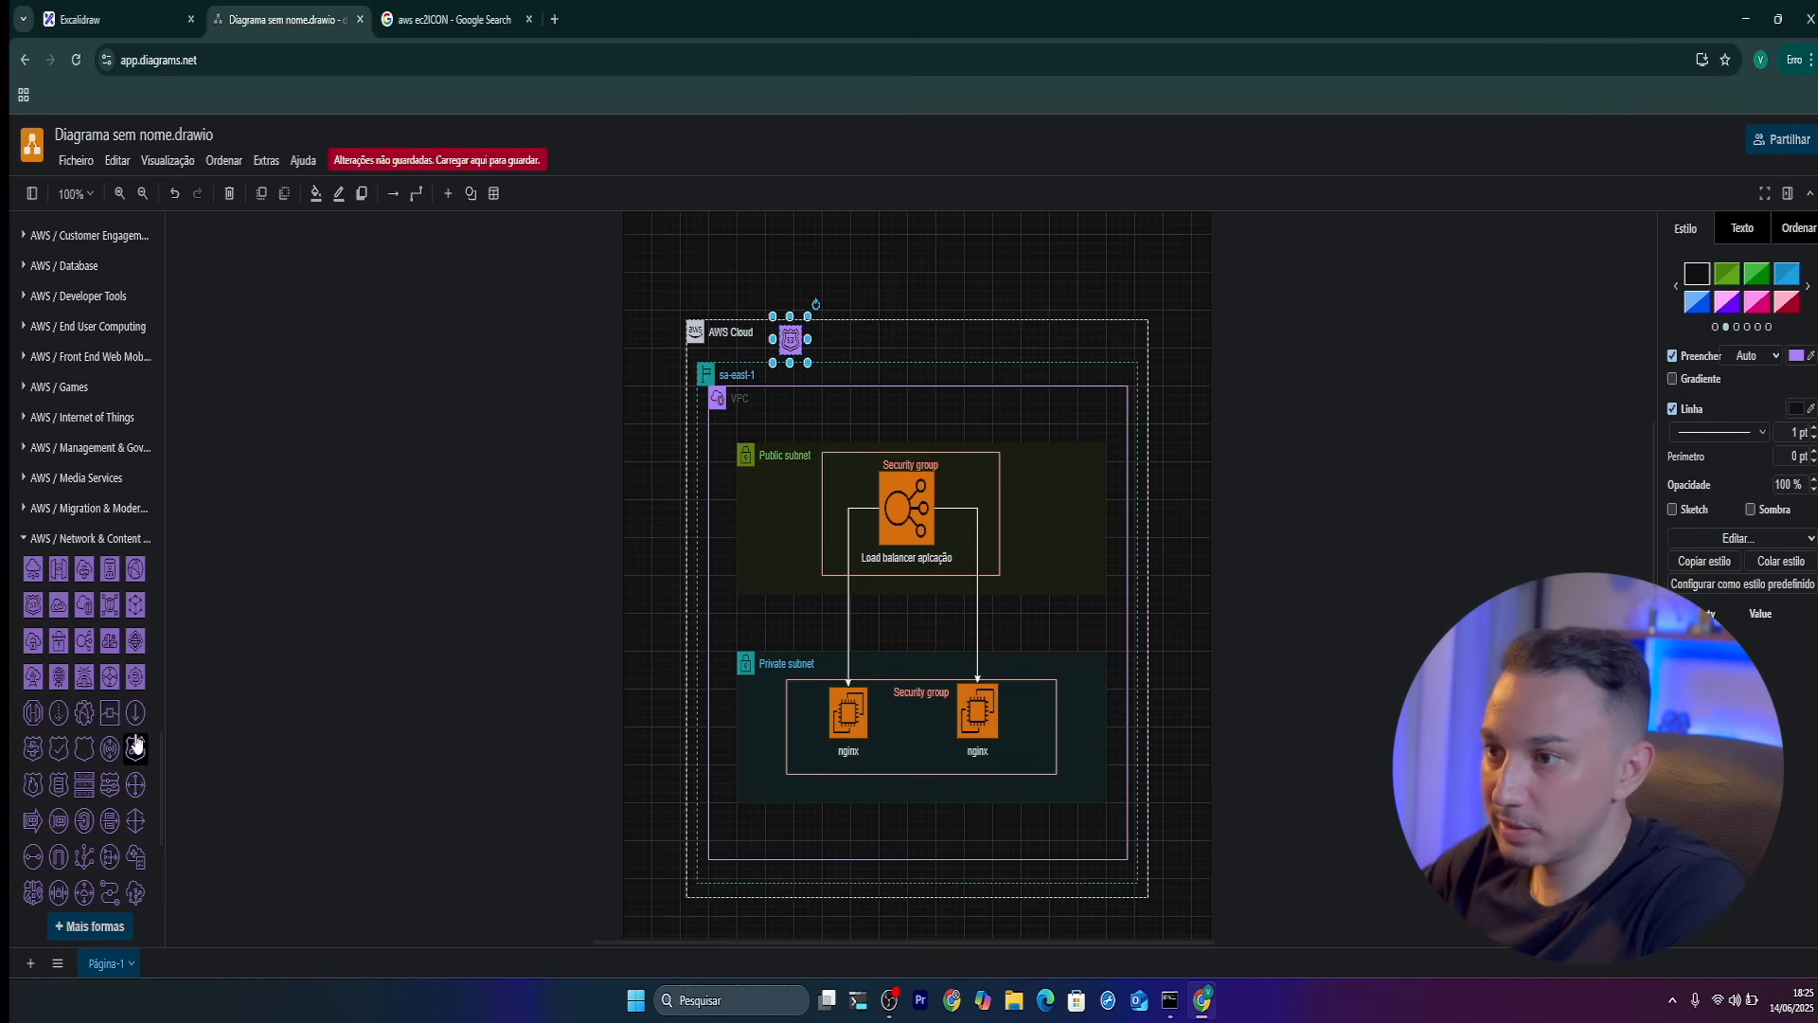
# Look through the AWS shape categories for a certificate service icon and search the shape library for "acm"
pyautogui.scroll(2, 103, 763)
pyautogui.scroll(-4, 101, 762)
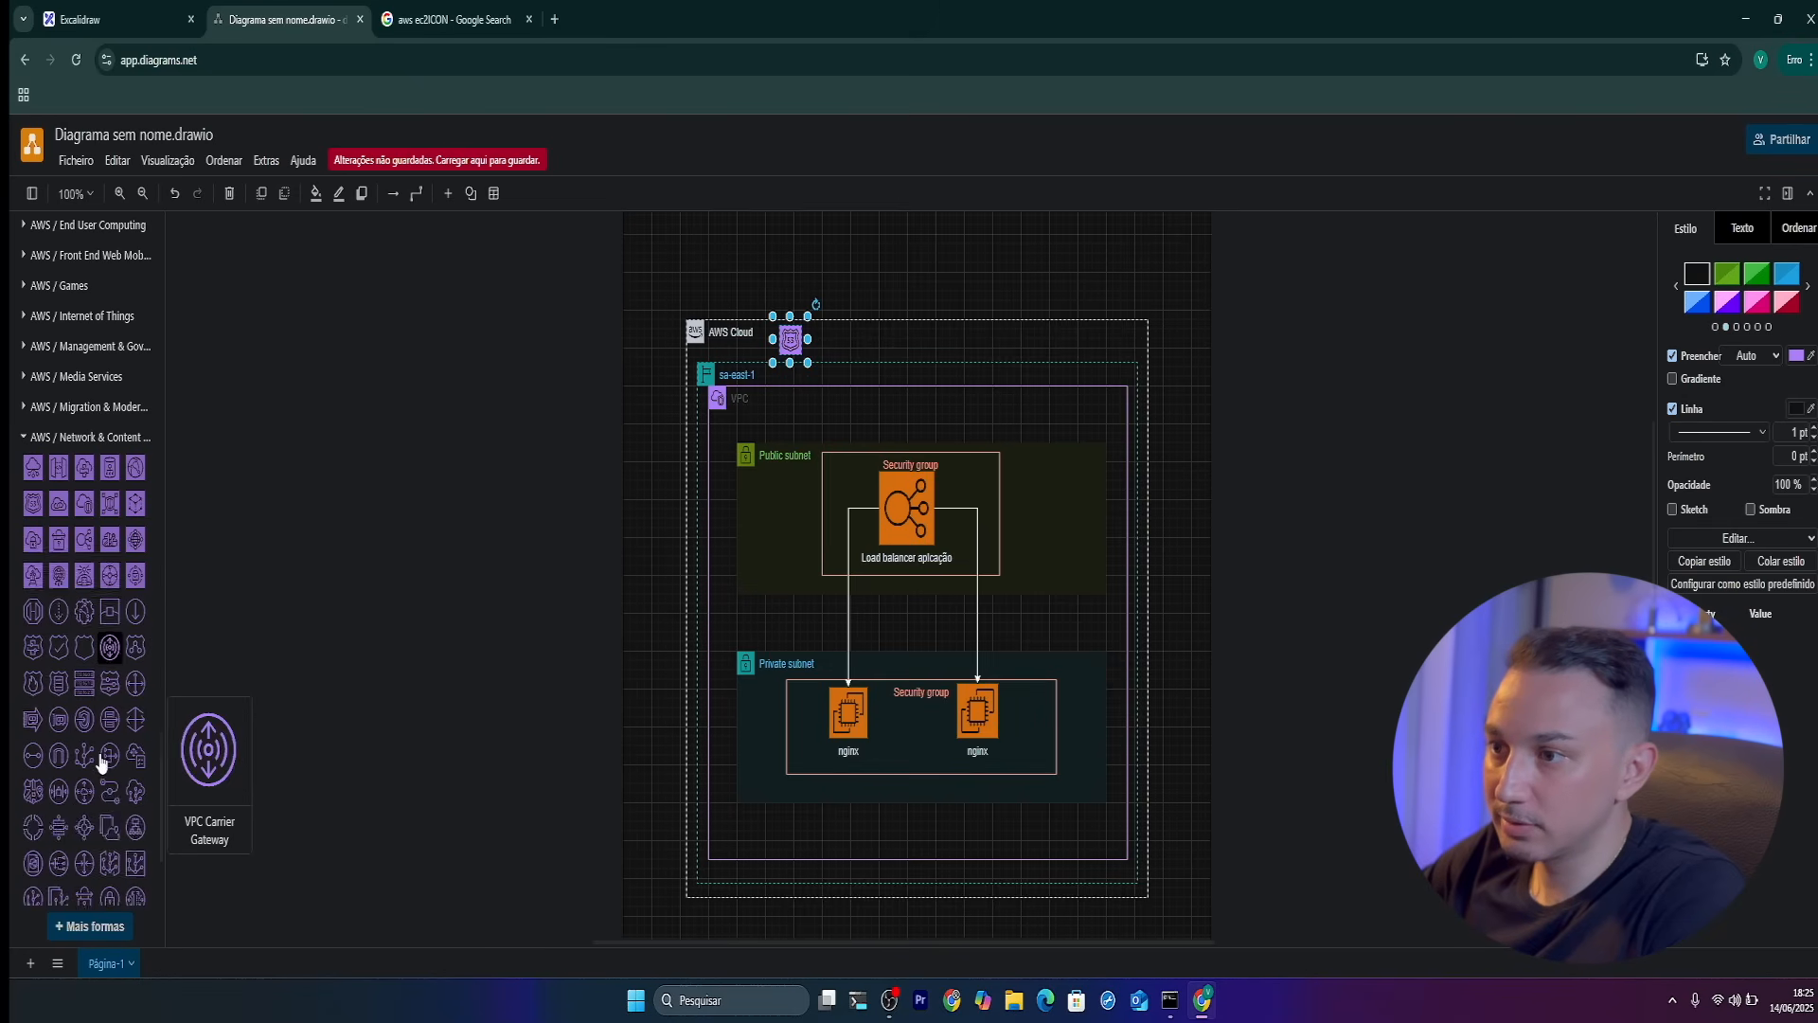
pyautogui.scroll(2, 54, 530)
pyautogui.scroll(-1, 106, 426)
pyautogui.scroll(2, 104, 432)
pyautogui.scroll(1, 106, 445)
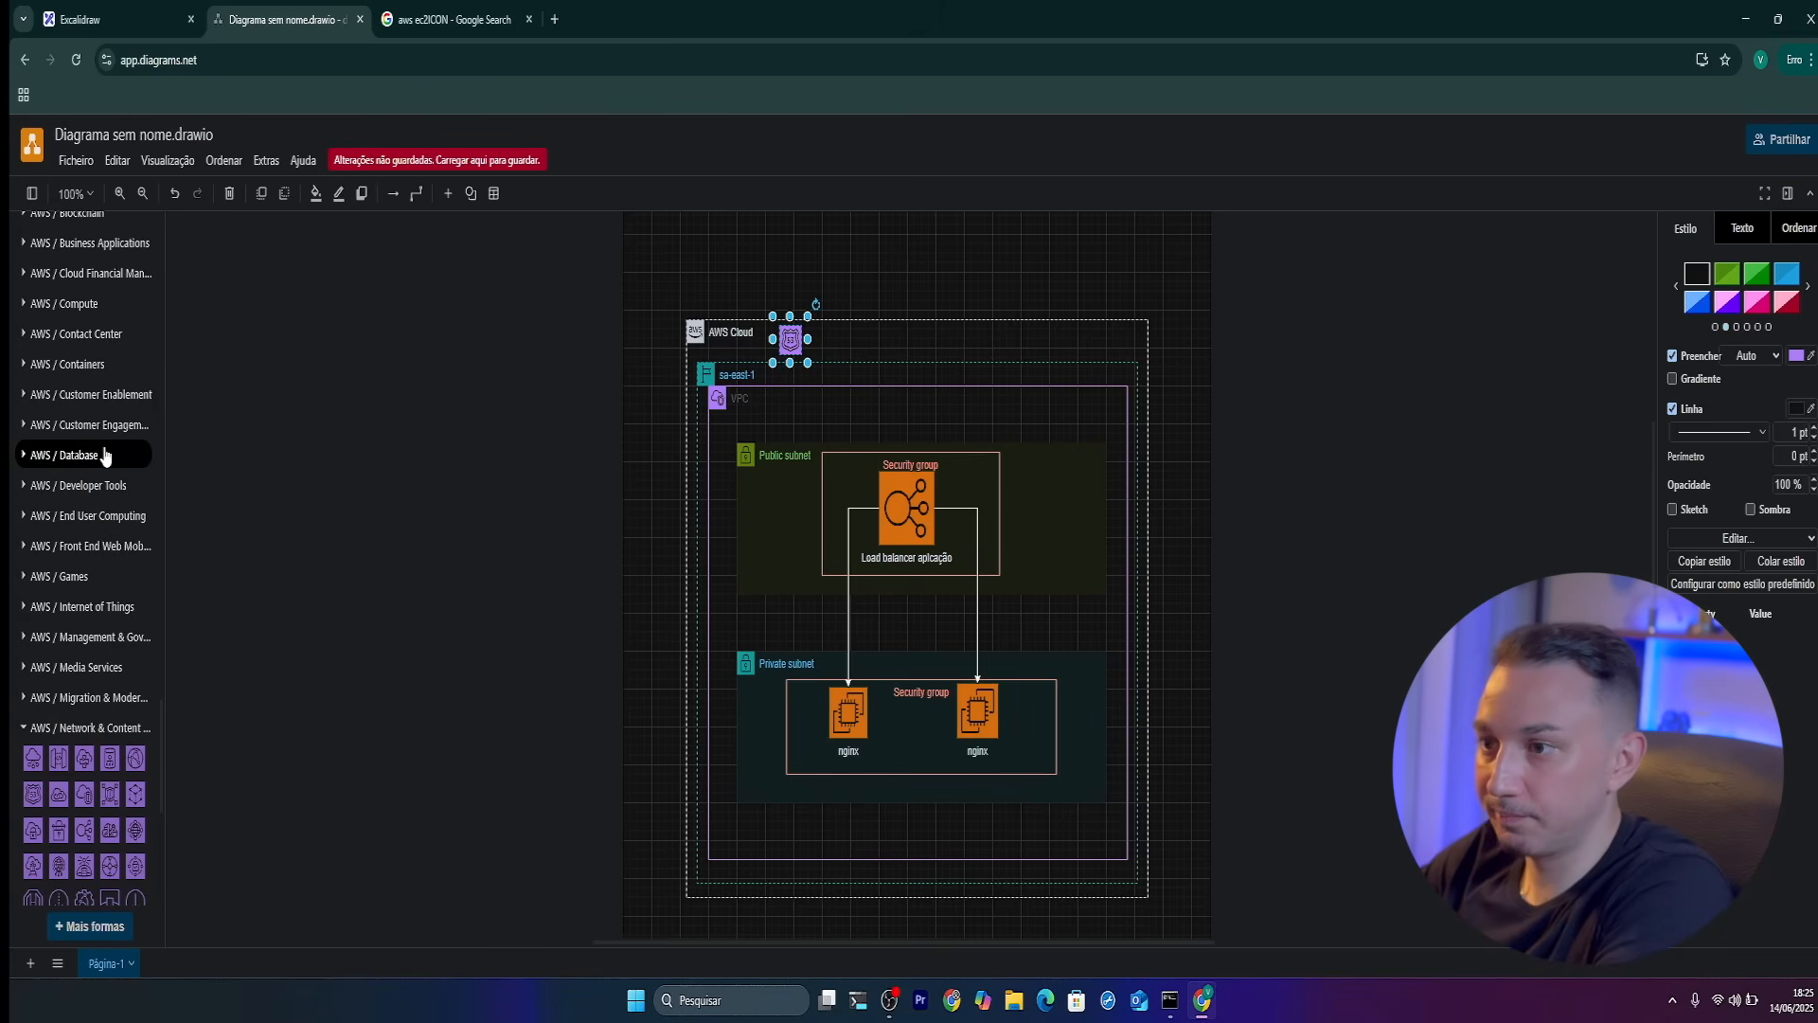
pyautogui.scroll(1, 106, 453)
pyautogui.scroll(4, 128, 431)
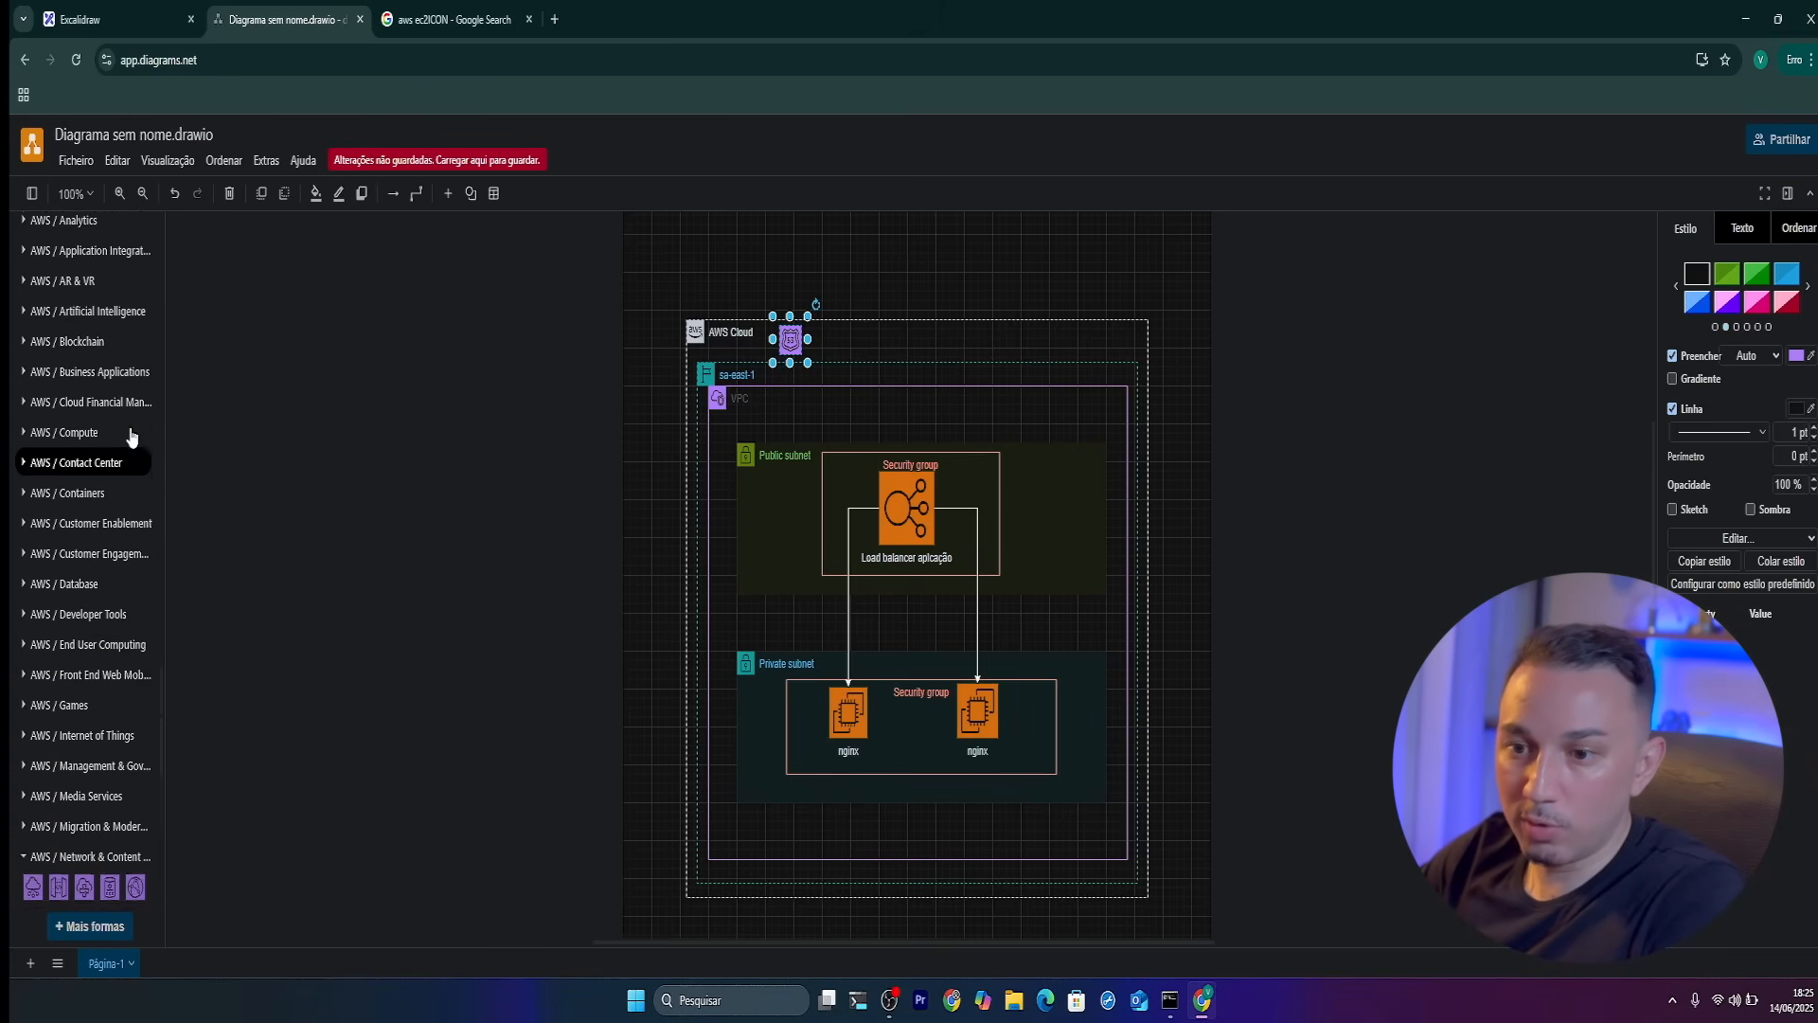
pyautogui.scroll(10, 114, 407)
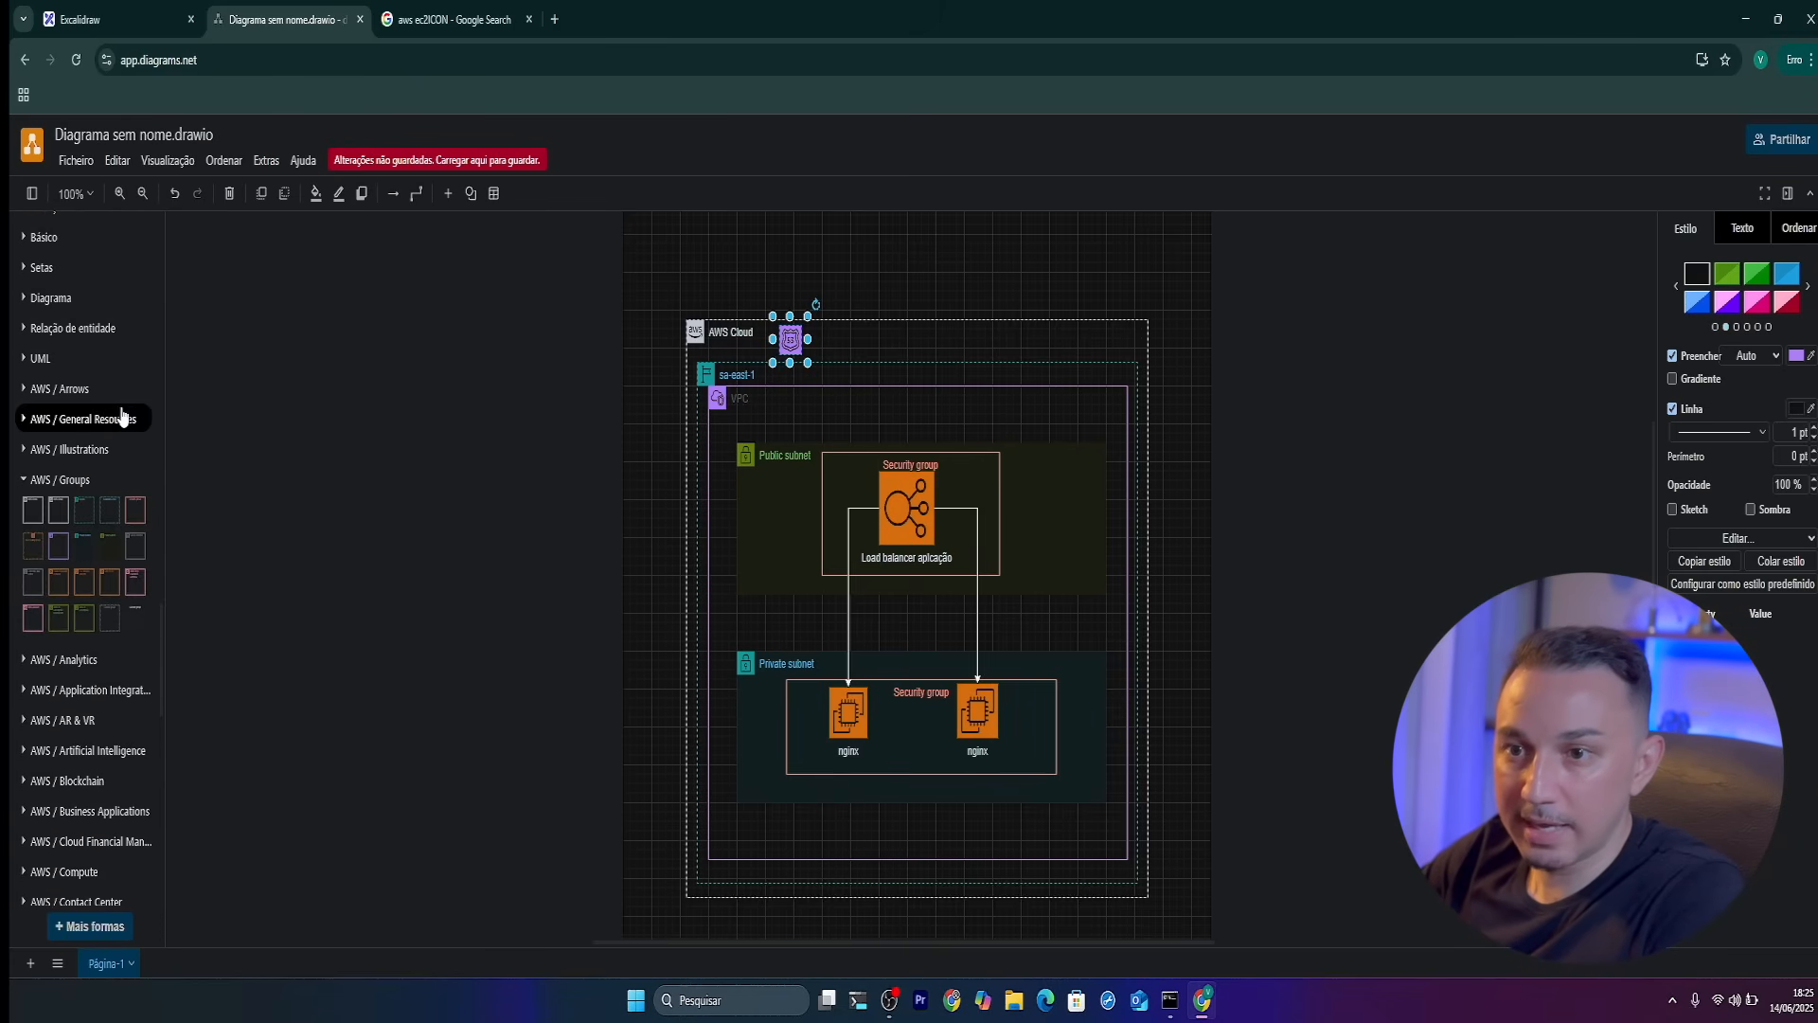
pyautogui.scroll(8, 123, 417)
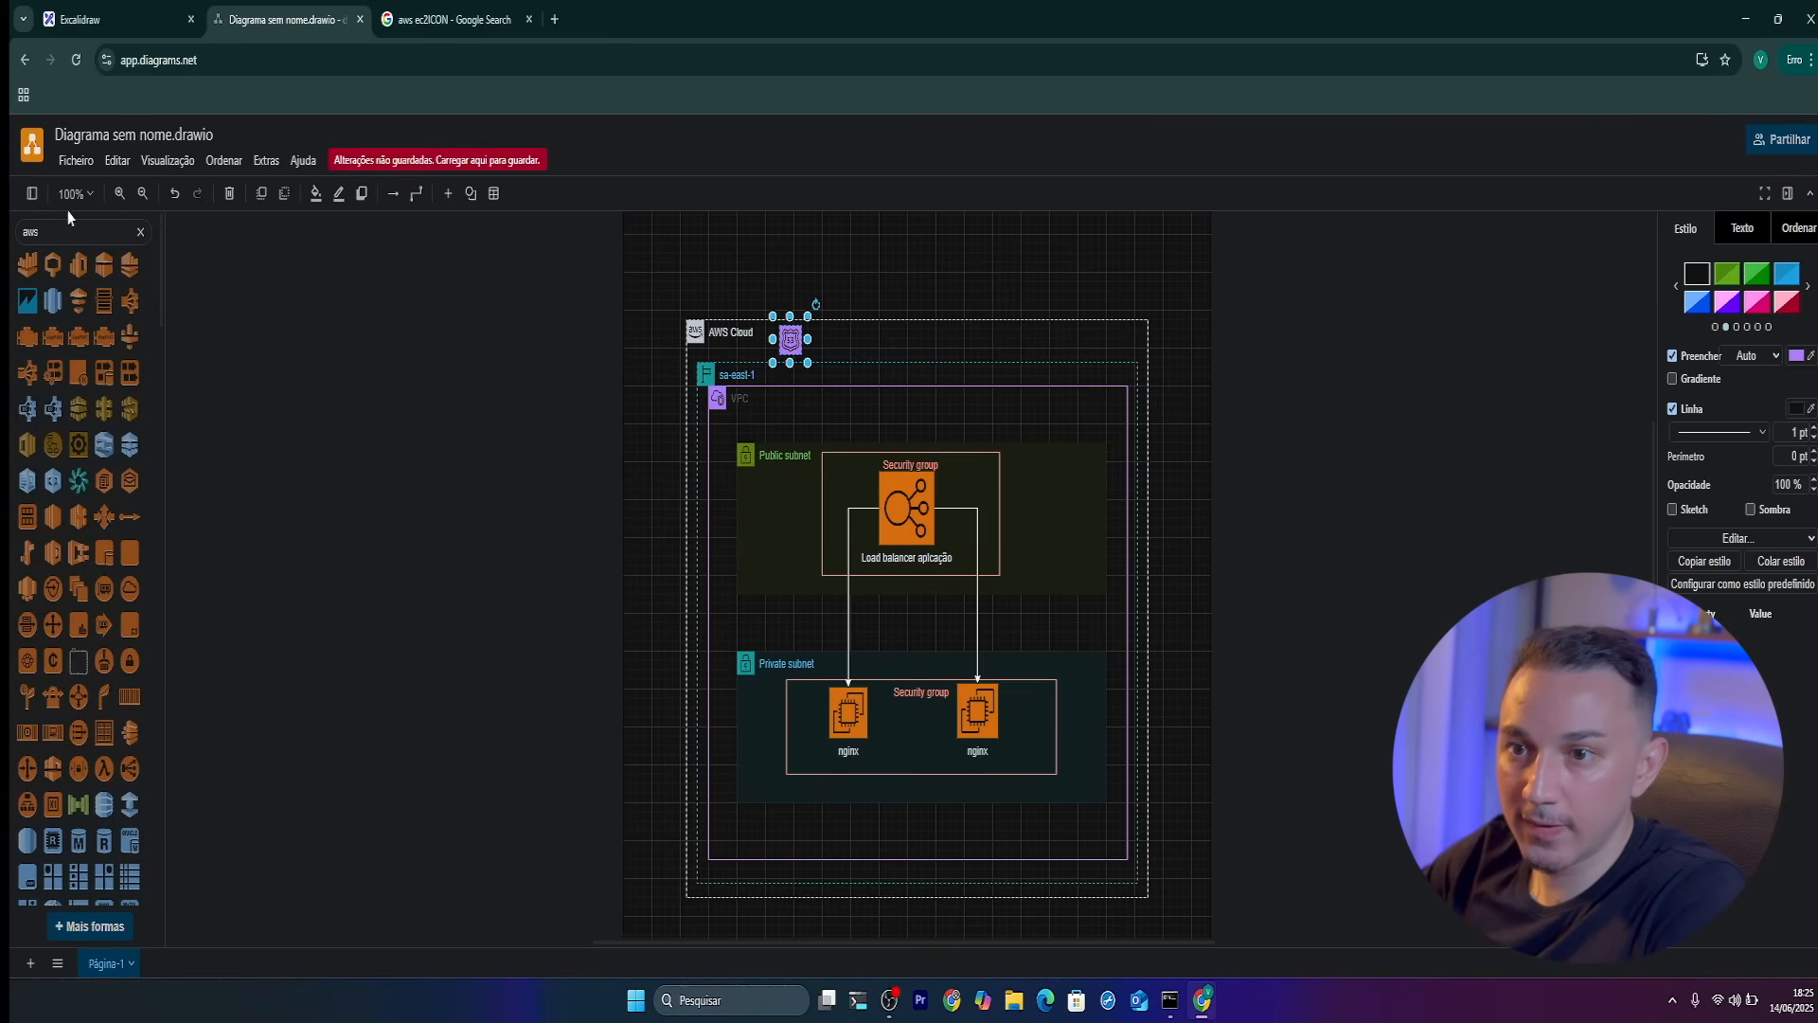
pyautogui.doubleClick(51, 231)
pyautogui.write('acm')
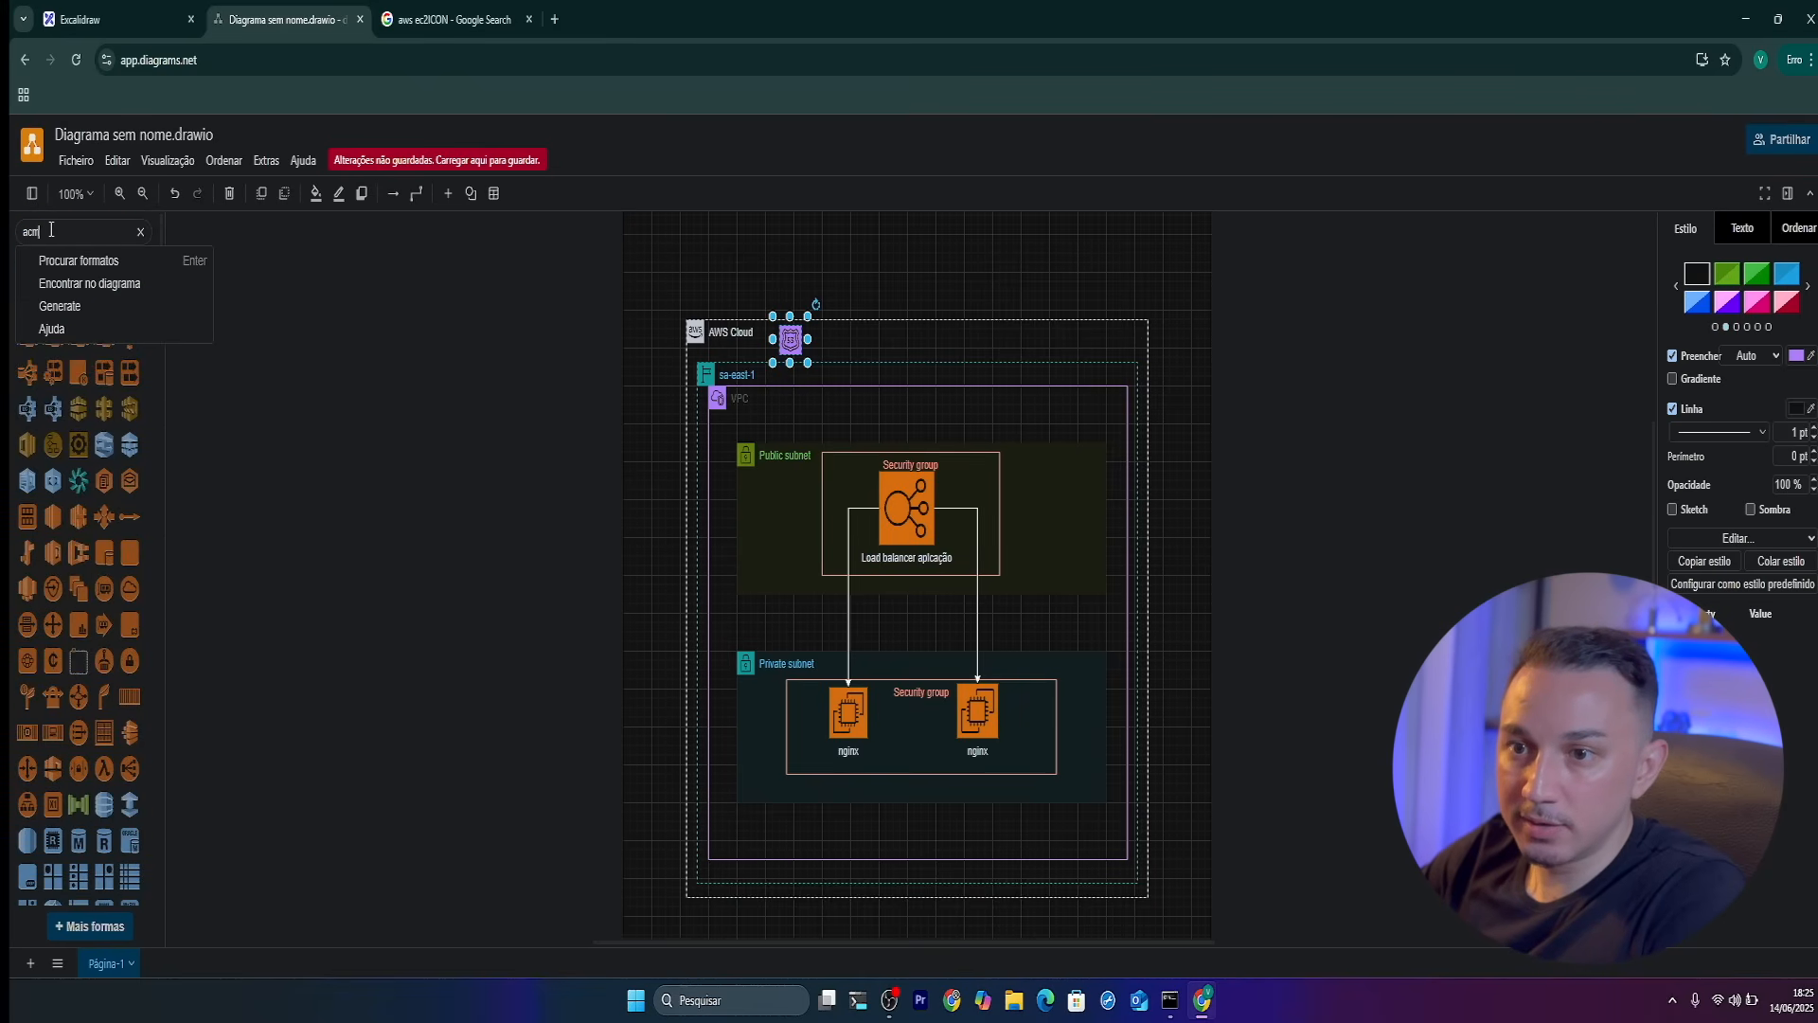
pyautogui.click(77, 258)
pyautogui.moveTo(29, 275)
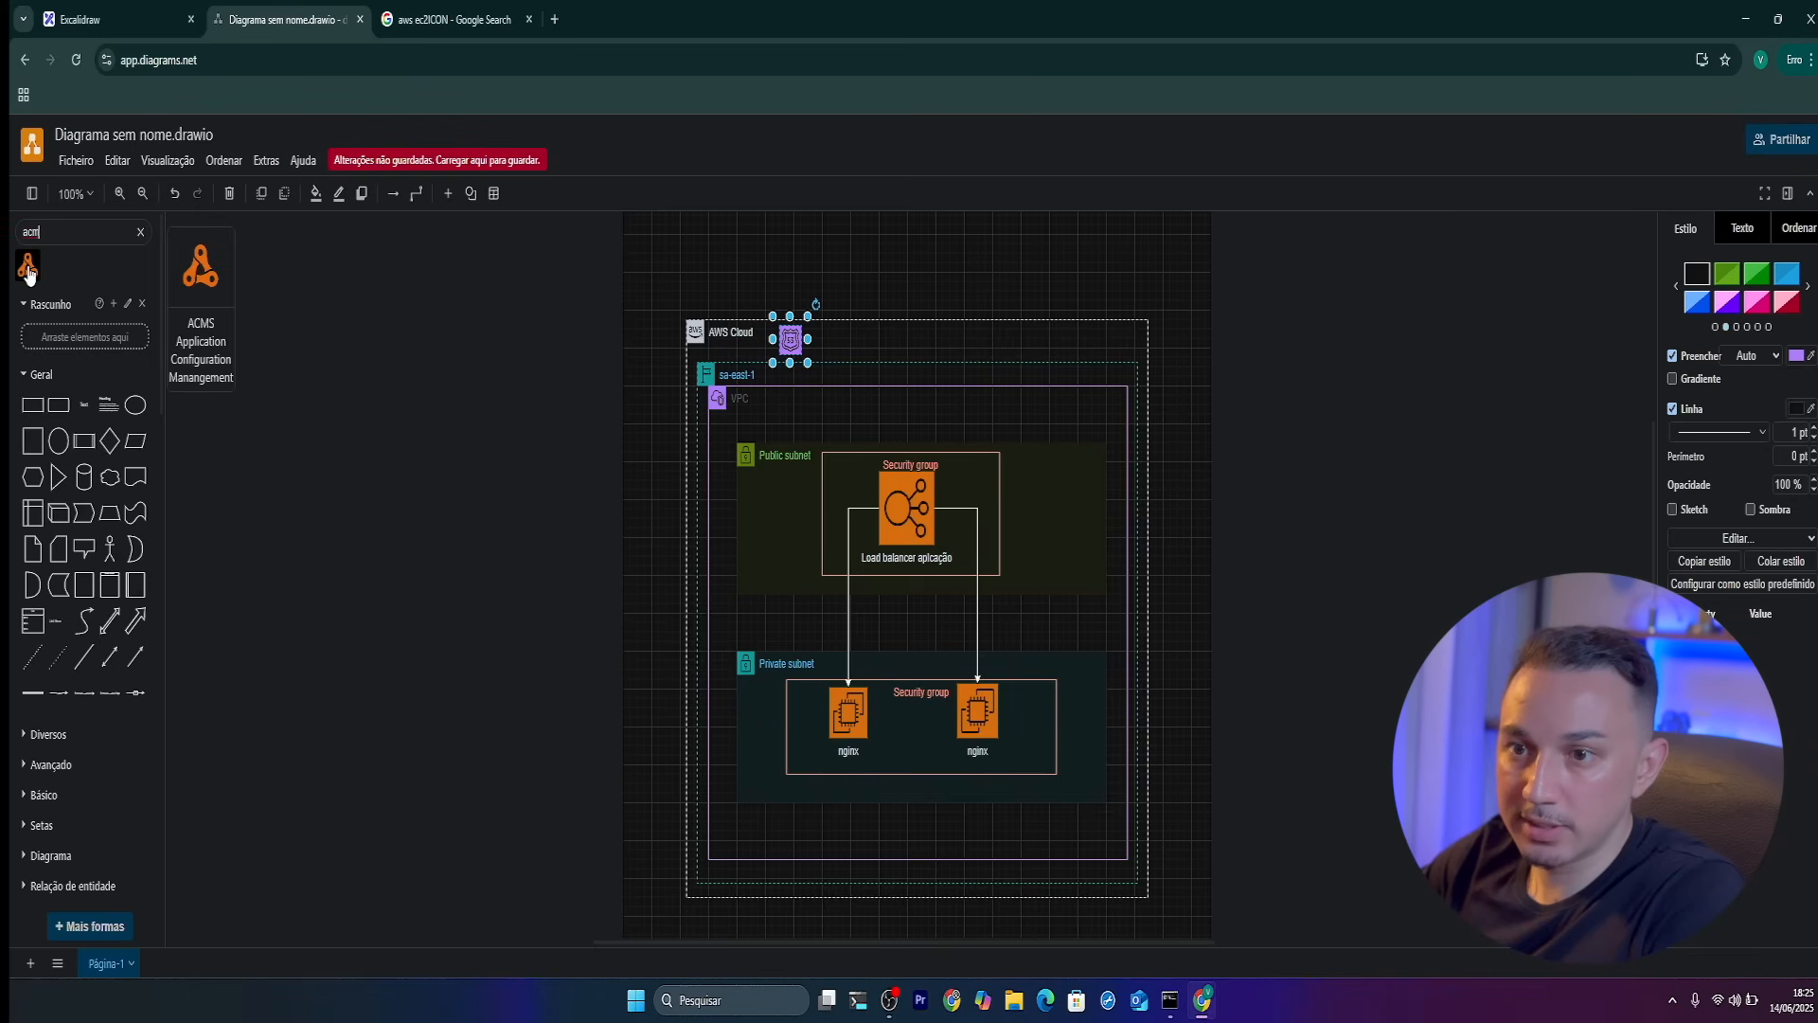
# Switch to Google Images, search for "aws acm icon" and copy the red AWS Certificate Manager image with its caption
pyautogui.click(450, 19)
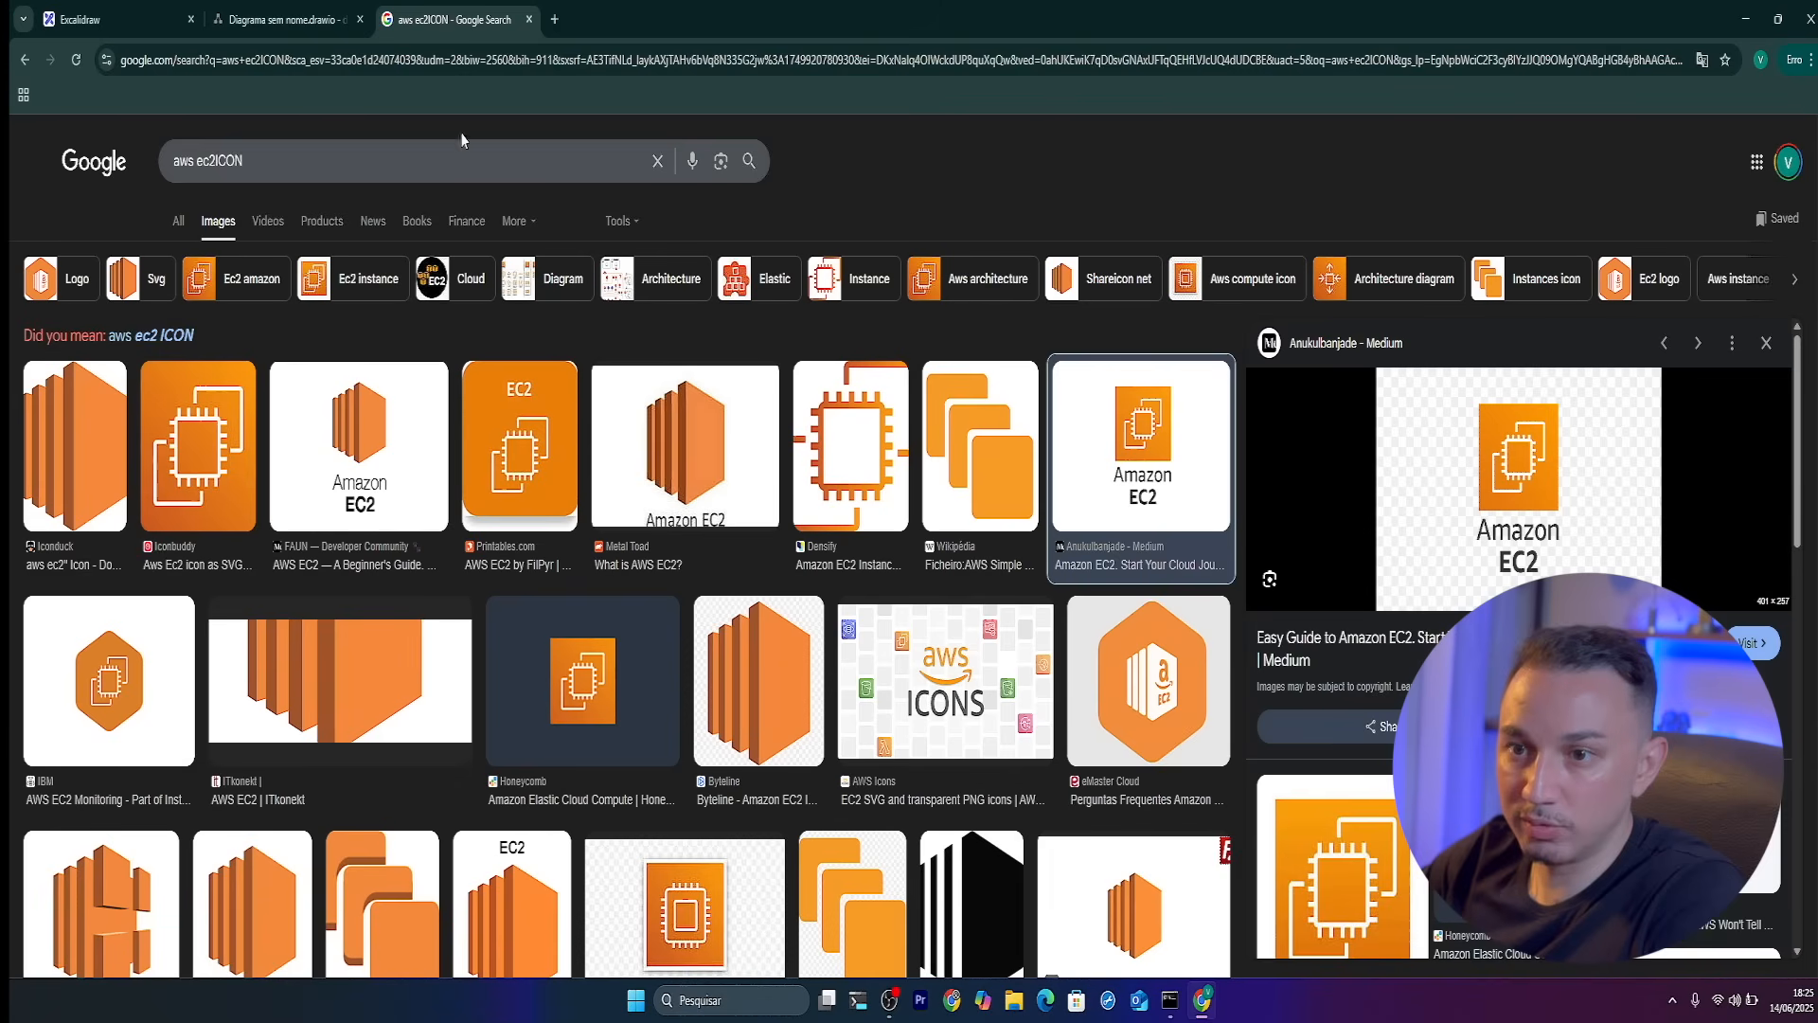
pyautogui.doubleClick(268, 163)
pyautogui.press('BackSpace')
pyautogui.write('aws acm icon')
pyautogui.press('Return')
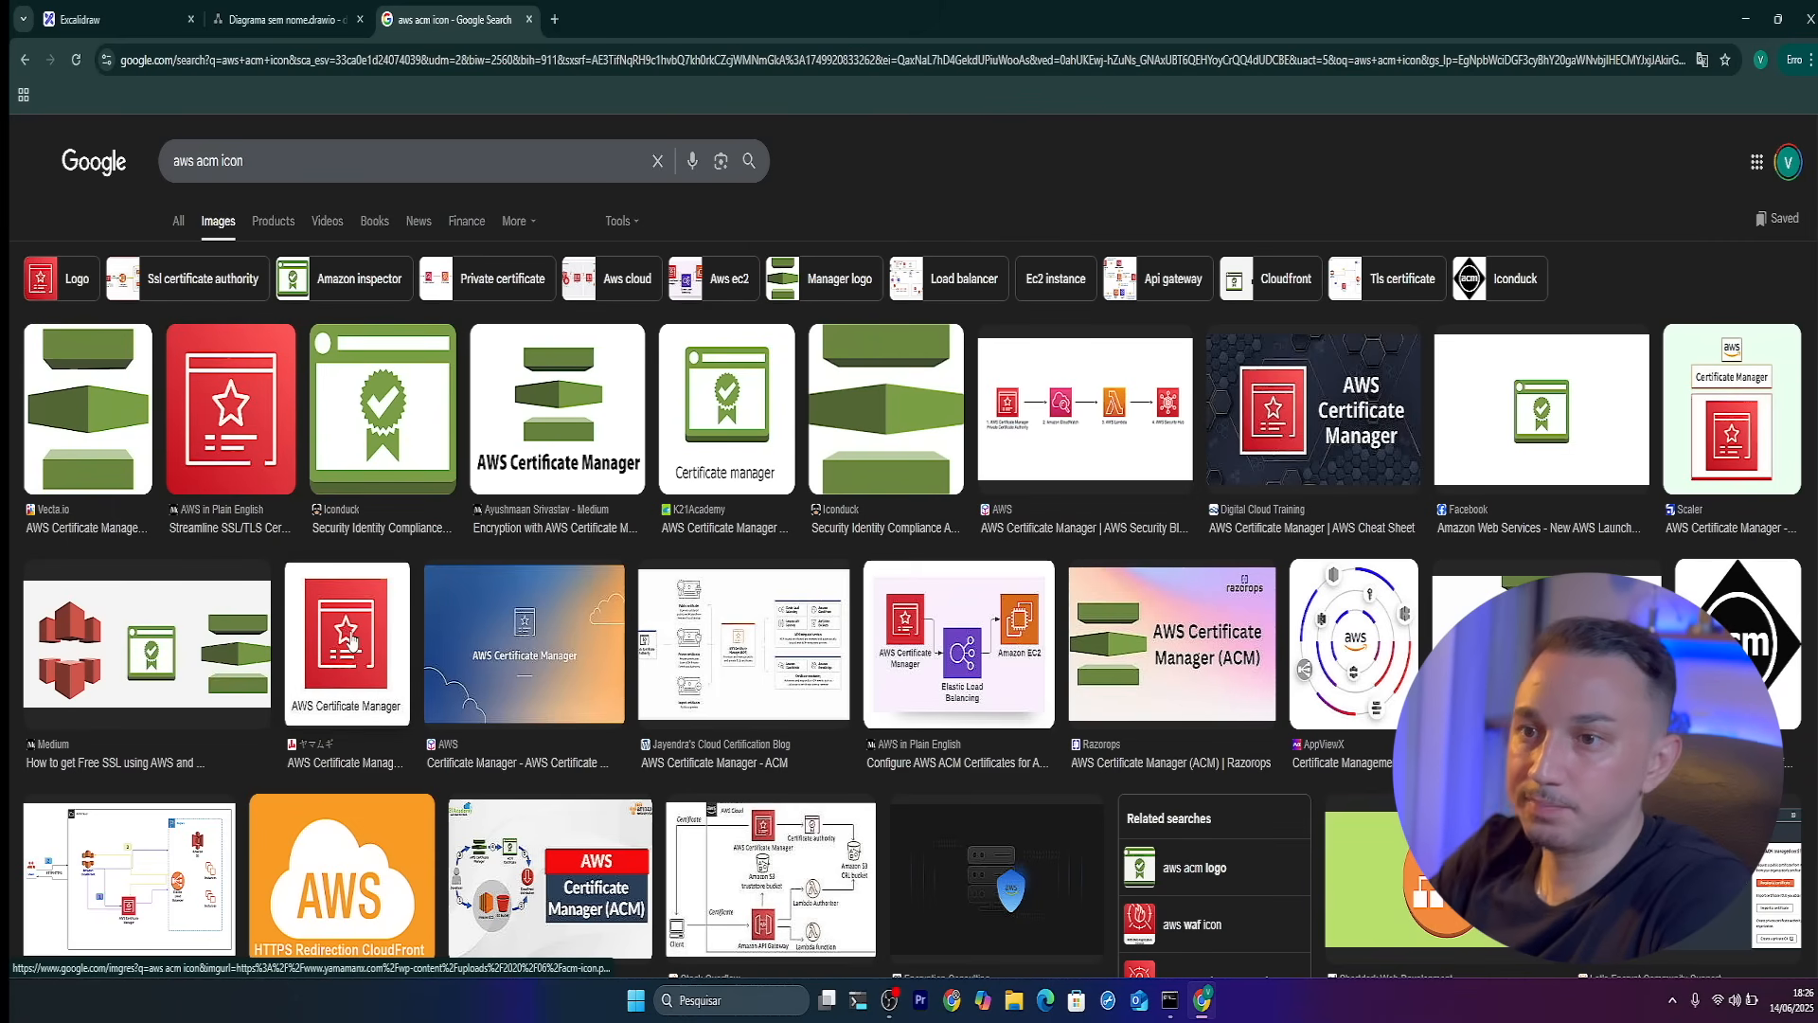
pyautogui.click(365, 636)
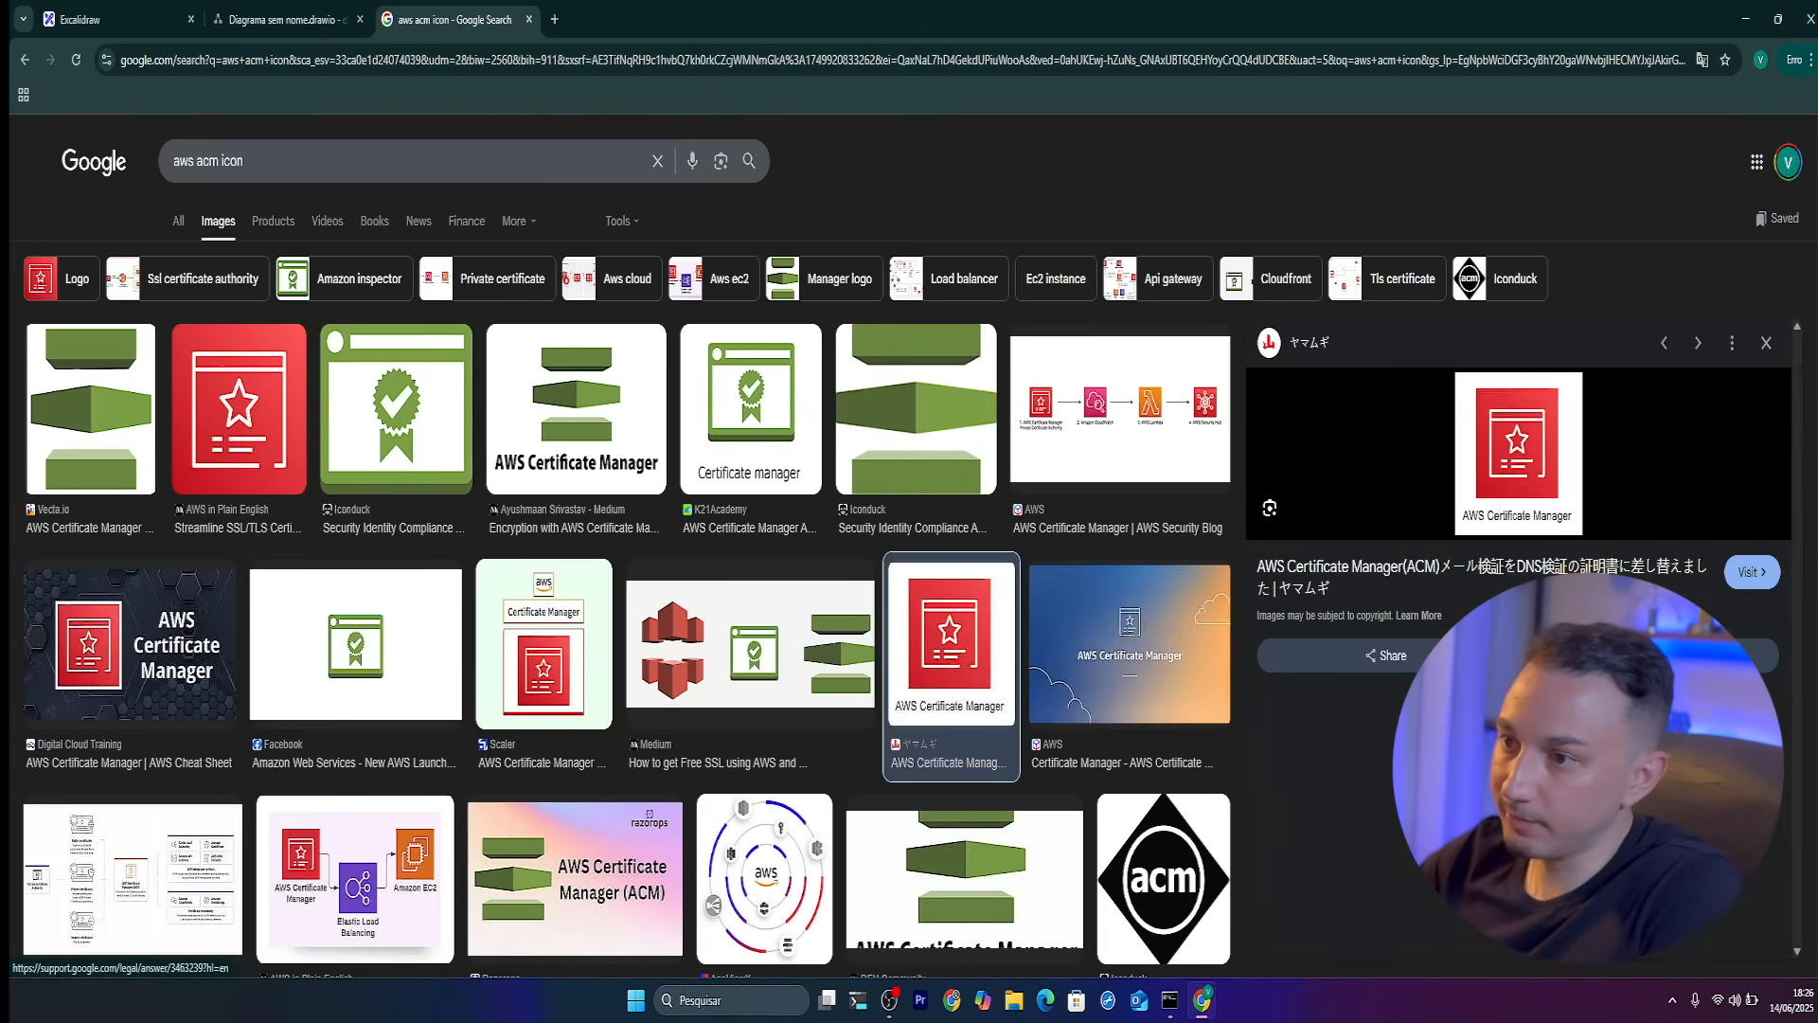
pyautogui.rightClick(1524, 445)
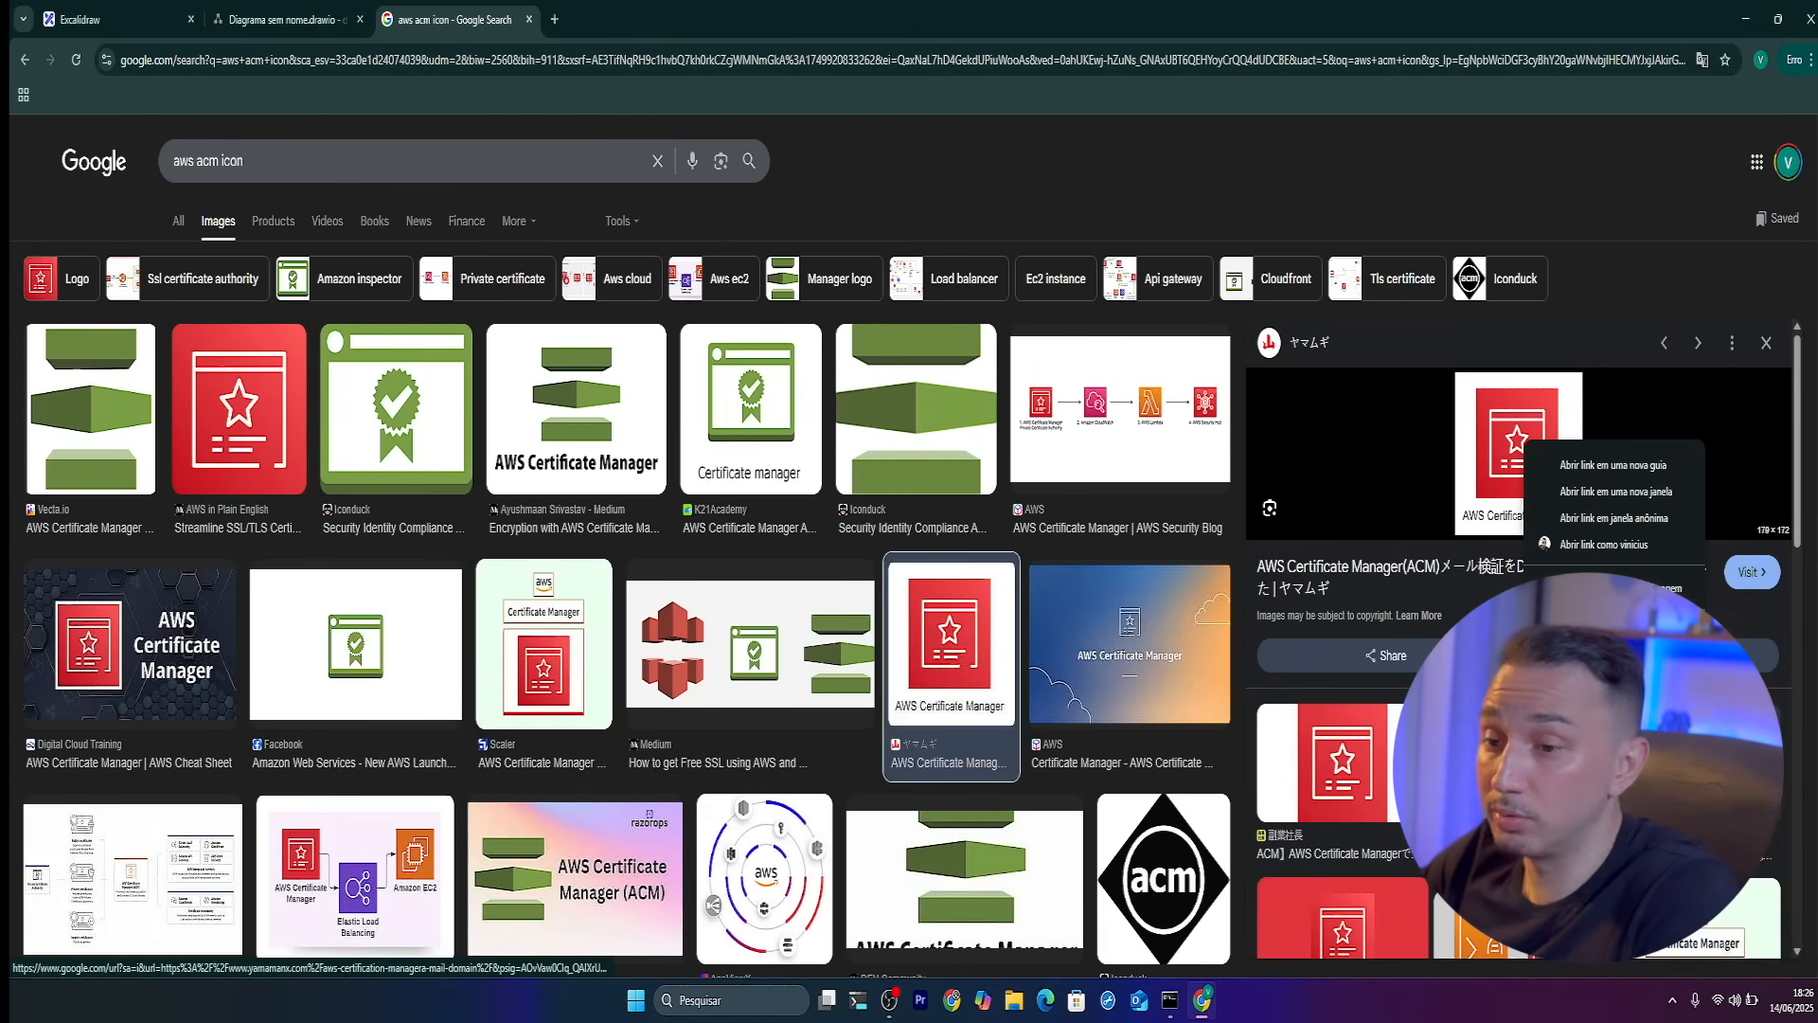
pyautogui.click(1596, 710)
# Paste the AWS Certificate Manager image into the draw.io diagram and shrink it to icon size next to the purple networking icon
pyautogui.click(286, 26)
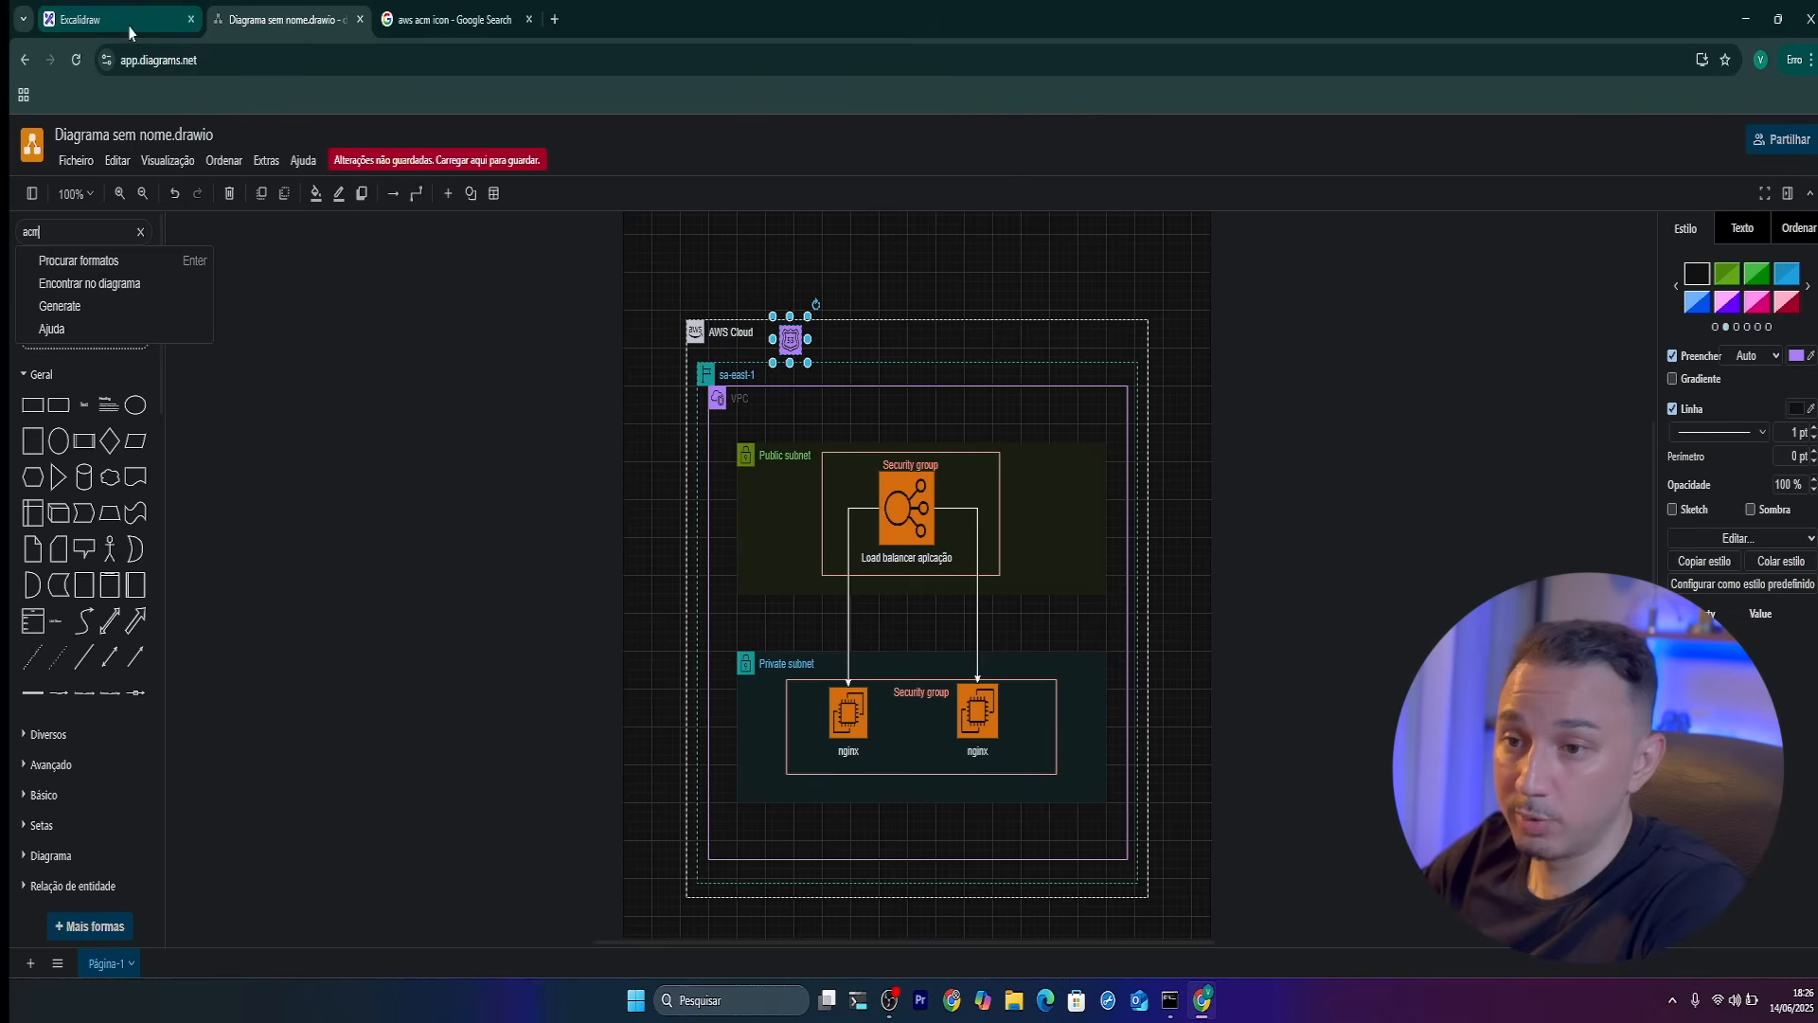
pyautogui.click(941, 271)
pyautogui.hotkey('ctrl', 'v')
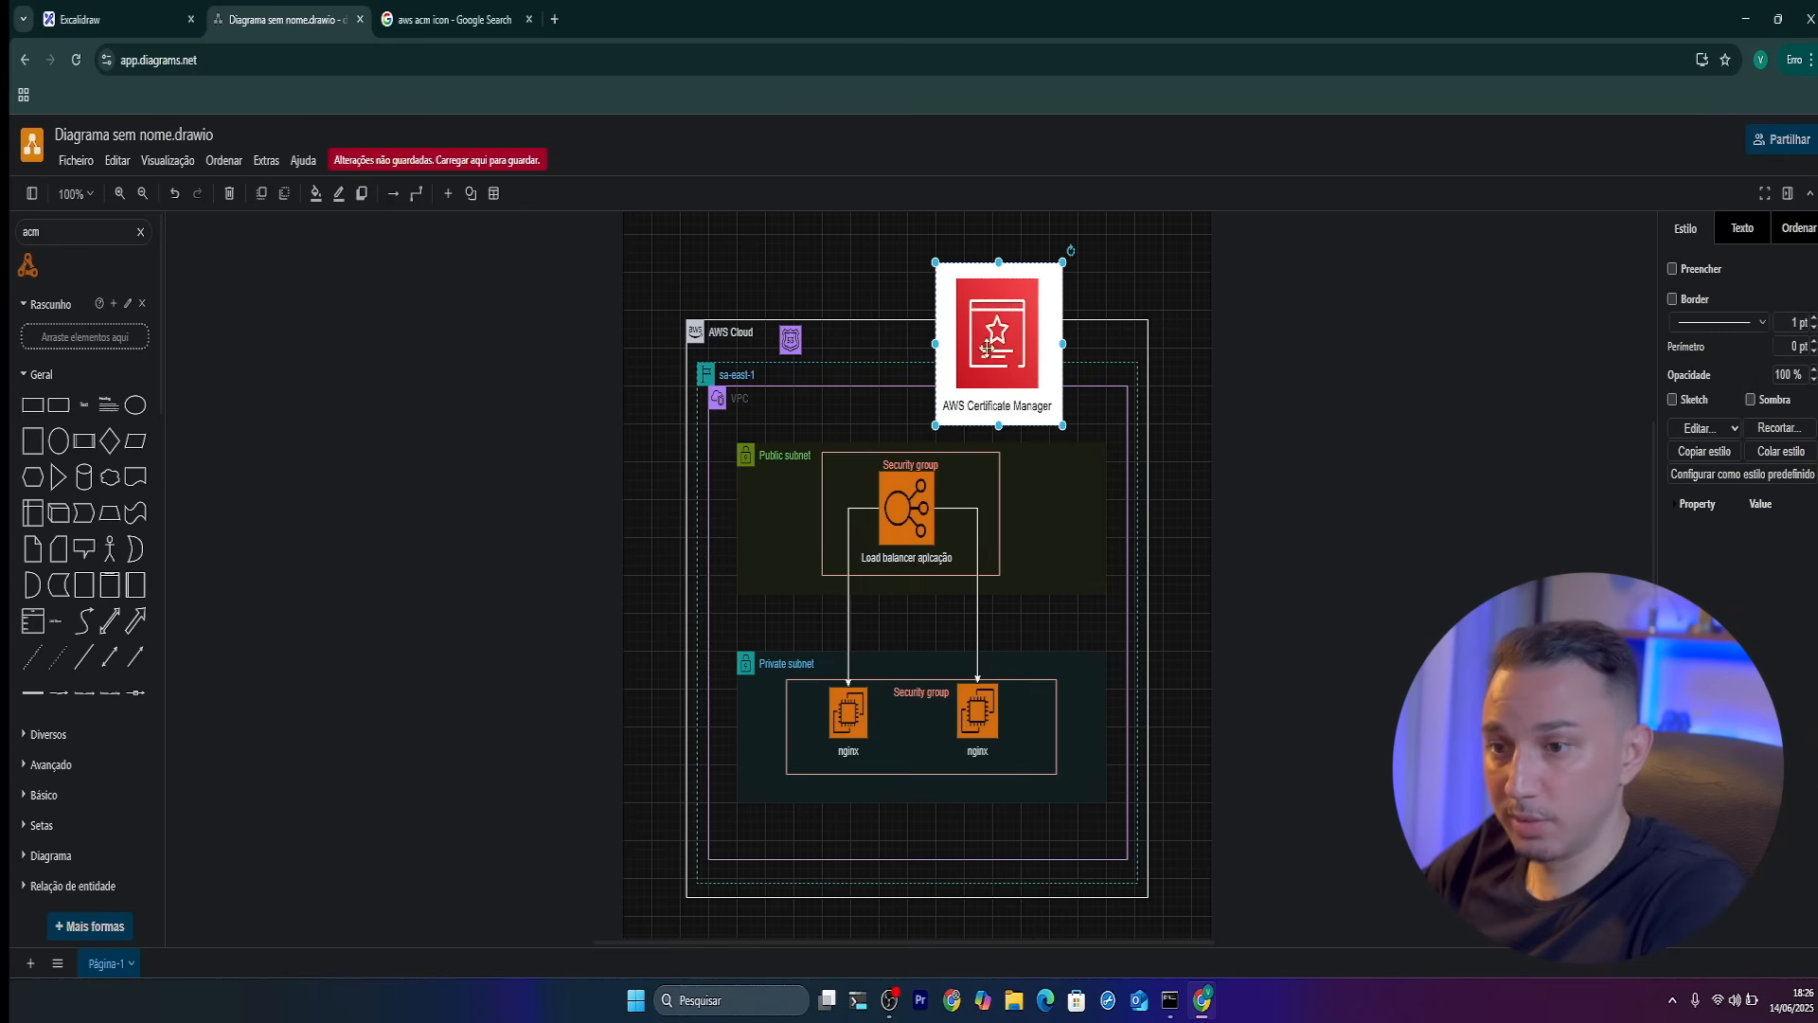
pyautogui.moveTo(936, 263); pyautogui.dragTo(829, 347)
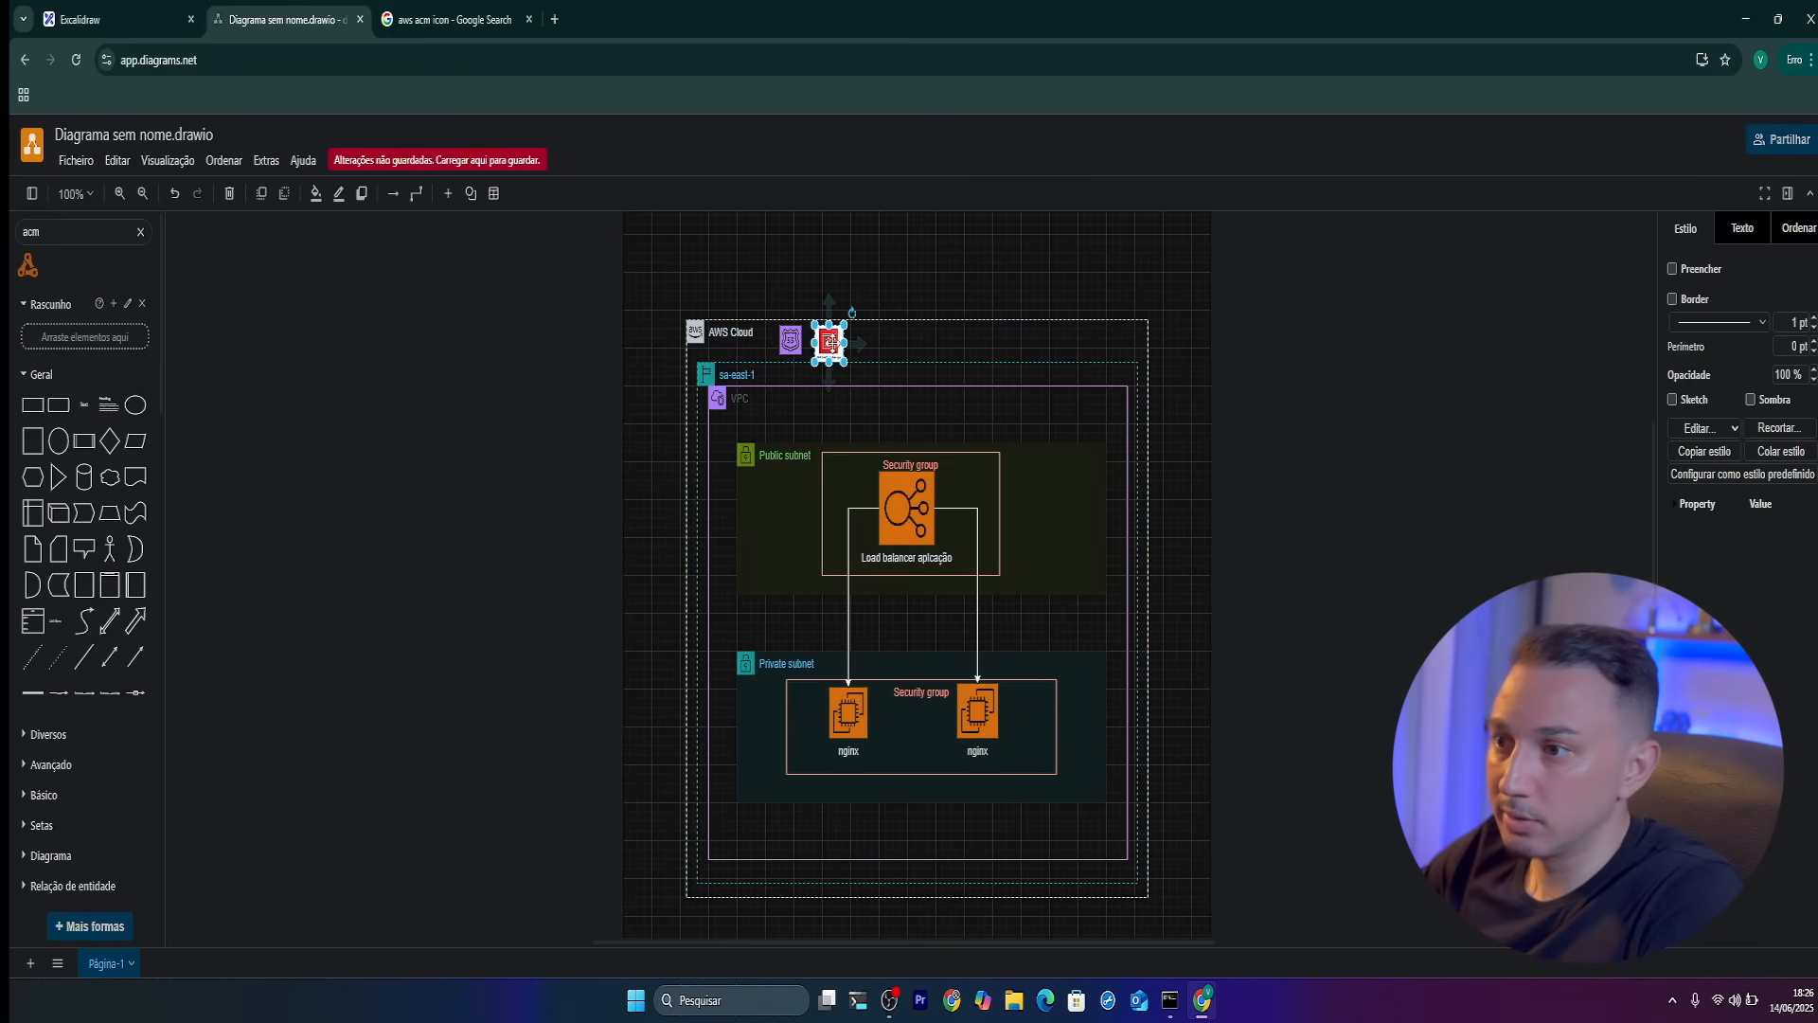
pyautogui.click(871, 301)
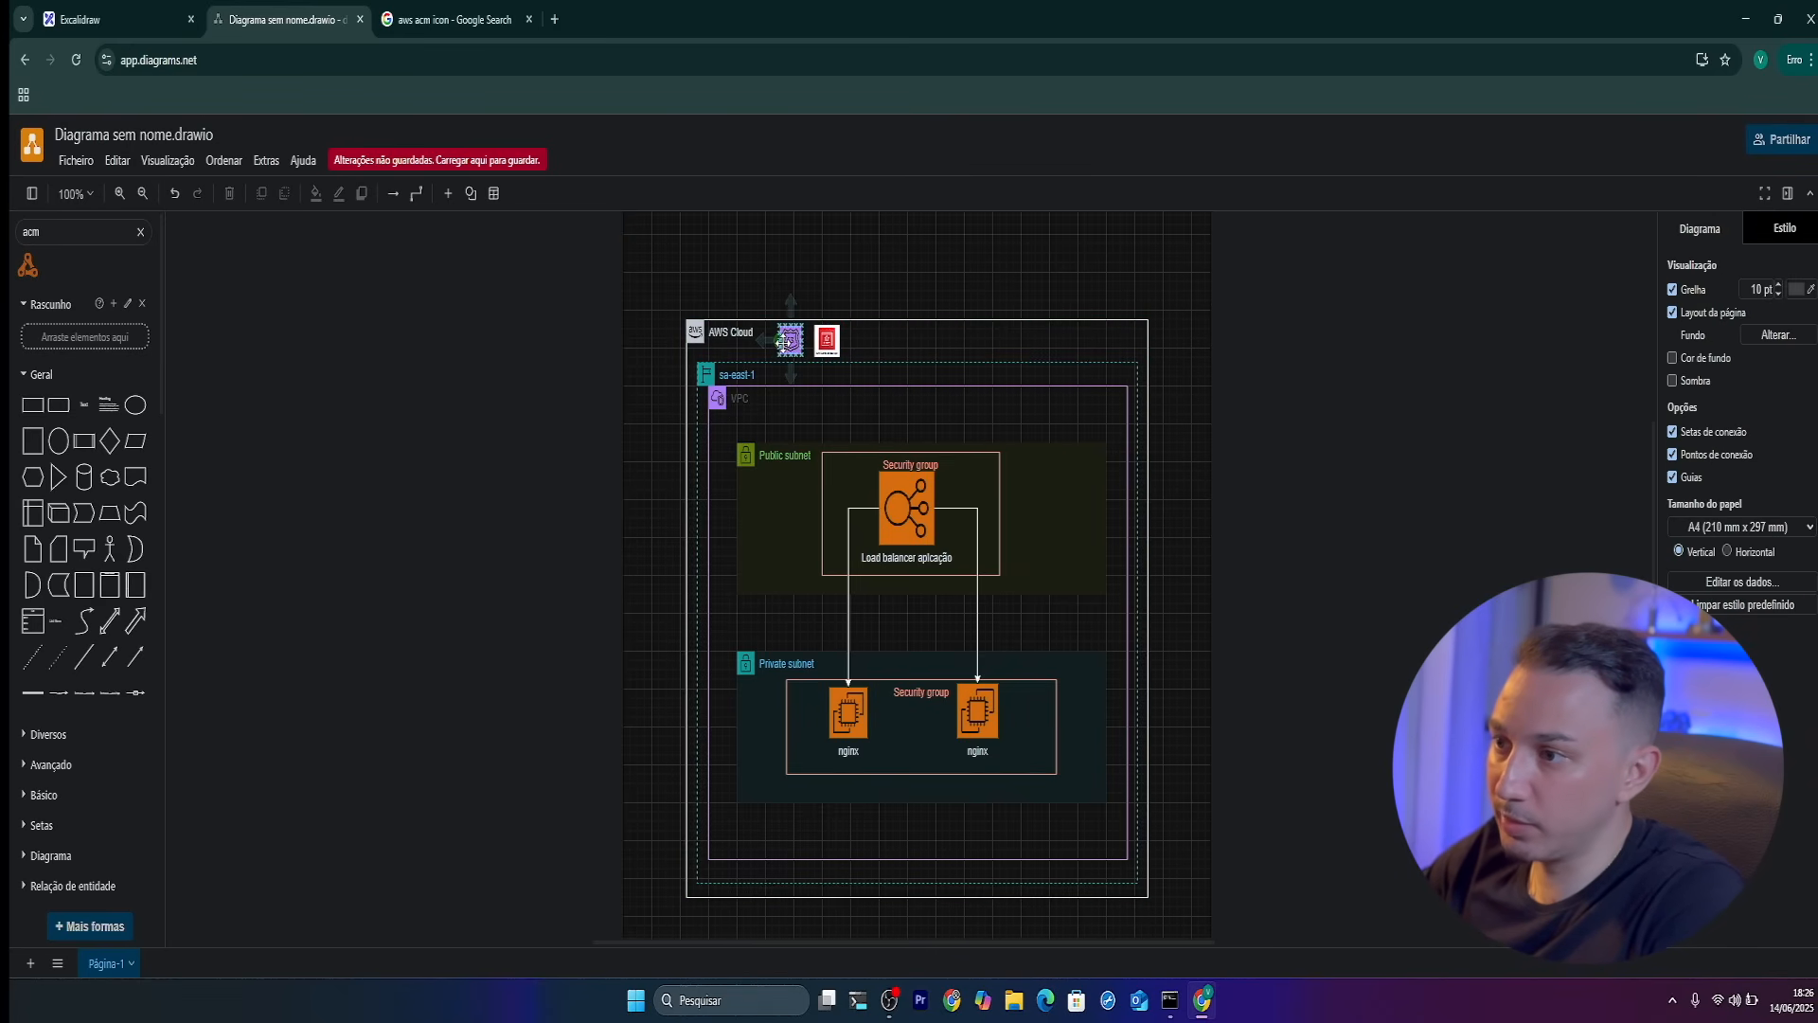
# Send the Security group frame in the Public subnet to the back, behind the load balancer icon
pyautogui.click(899, 512)
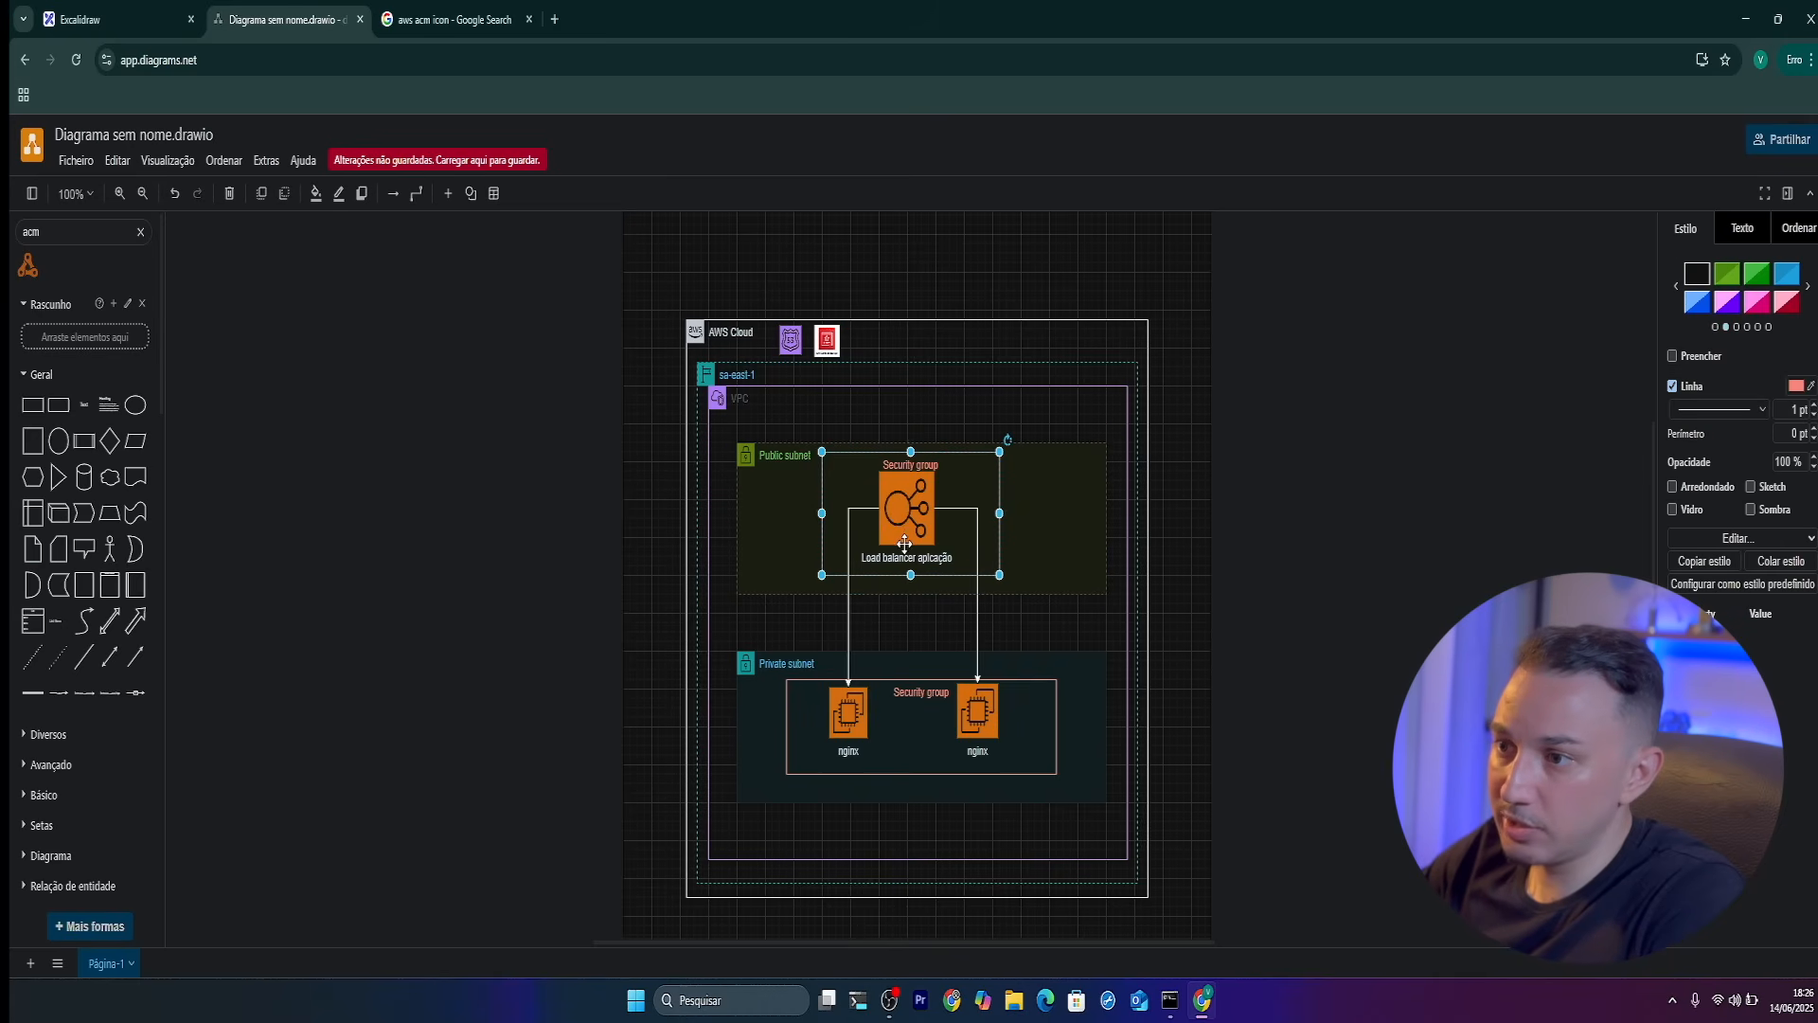
pyautogui.click(832, 473)
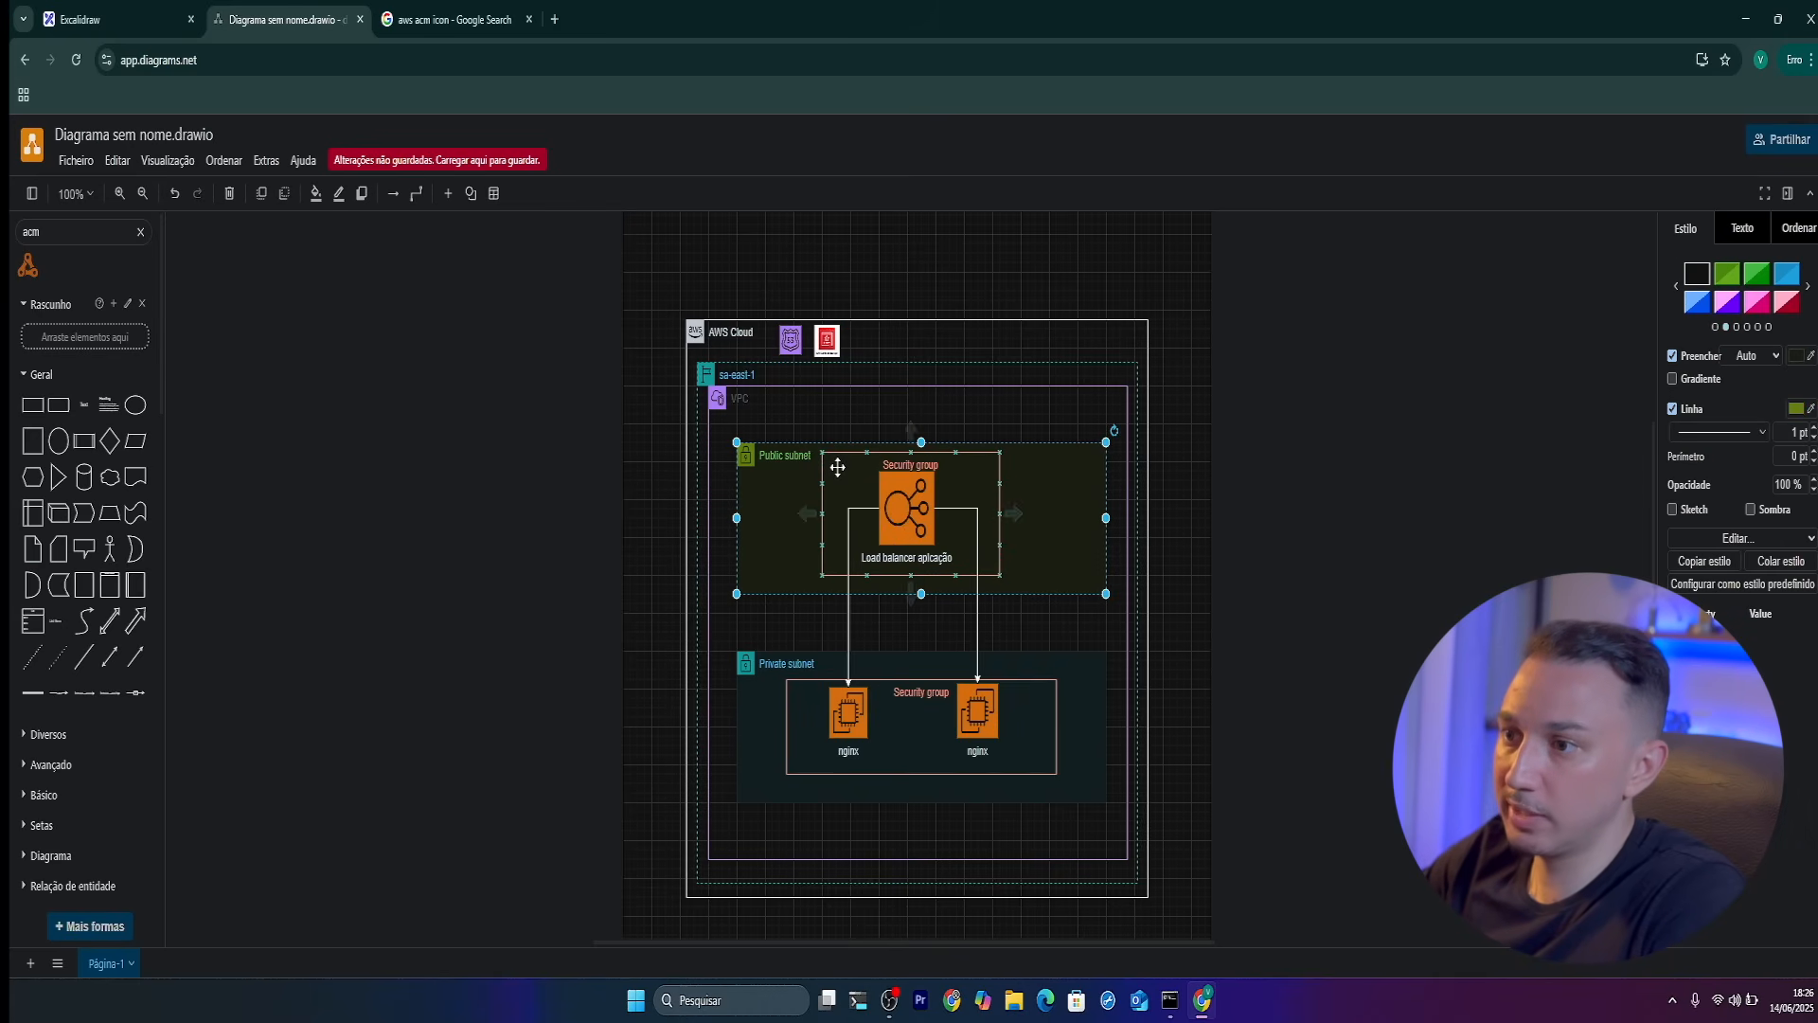
pyautogui.rightClick(833, 478)
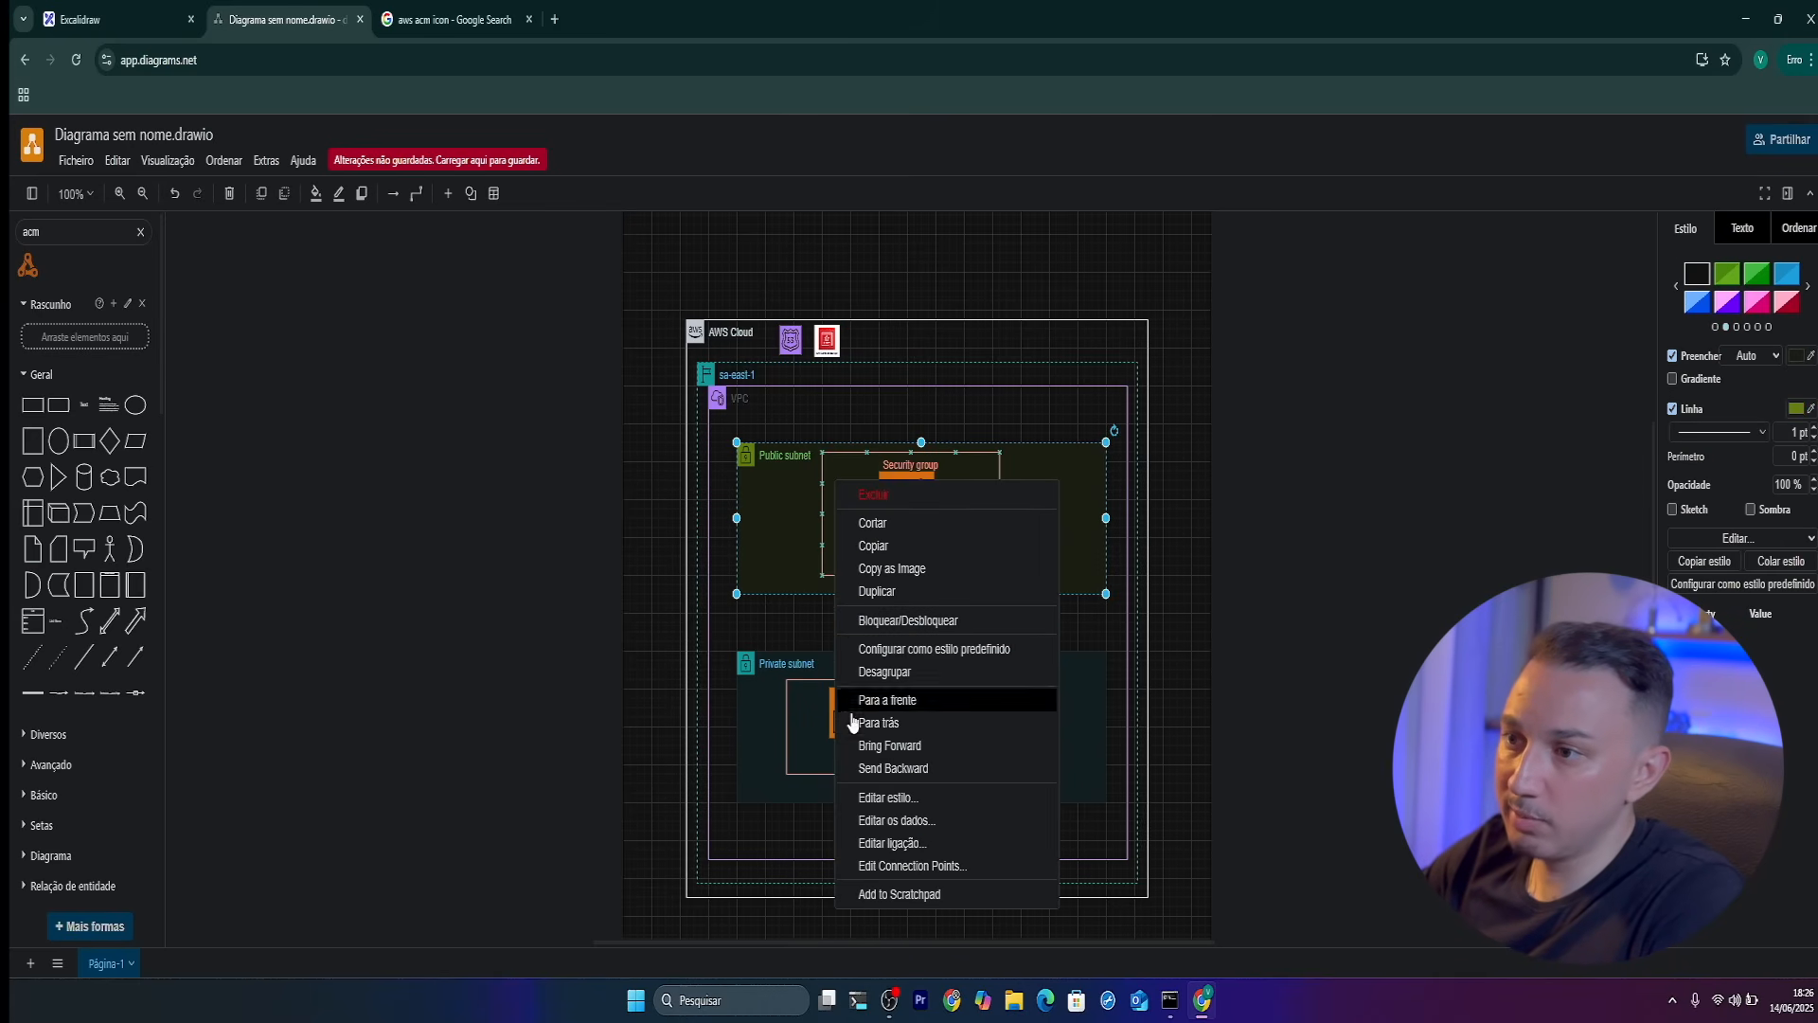
pyautogui.click(855, 753)
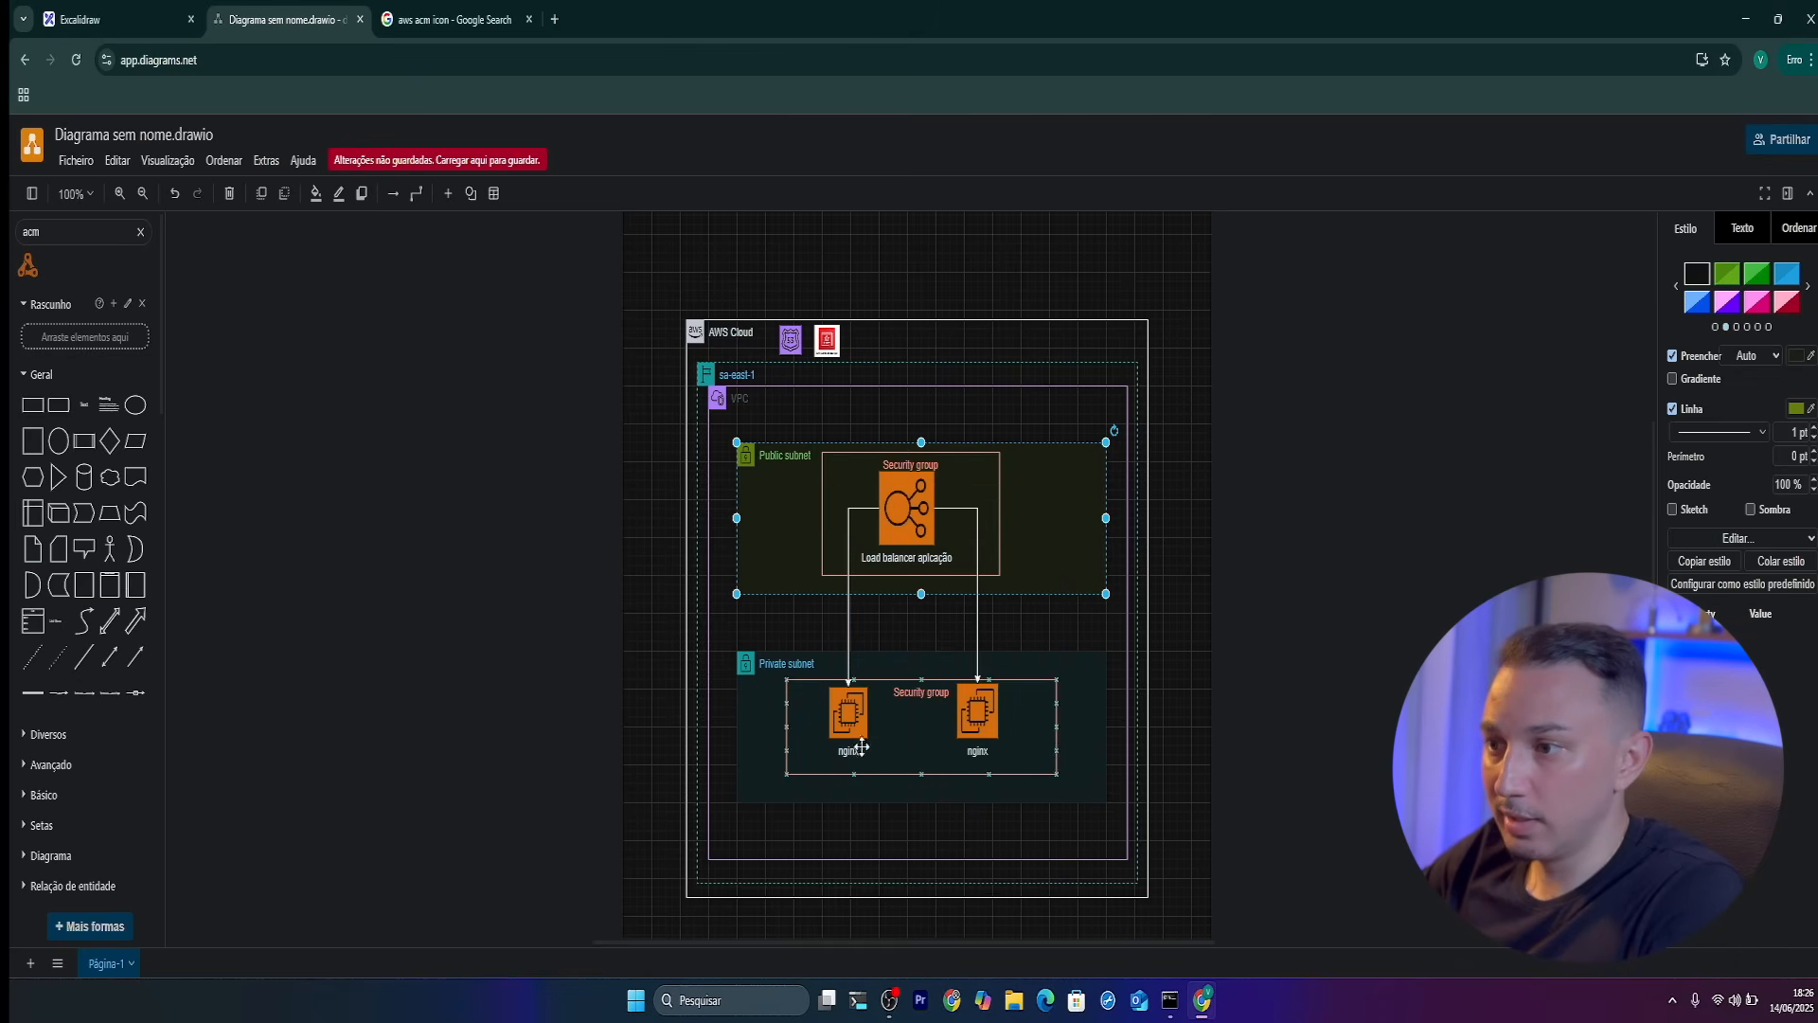
pyautogui.click(849, 501)
pyautogui.rightClick(842, 489)
pyautogui.click(878, 744)
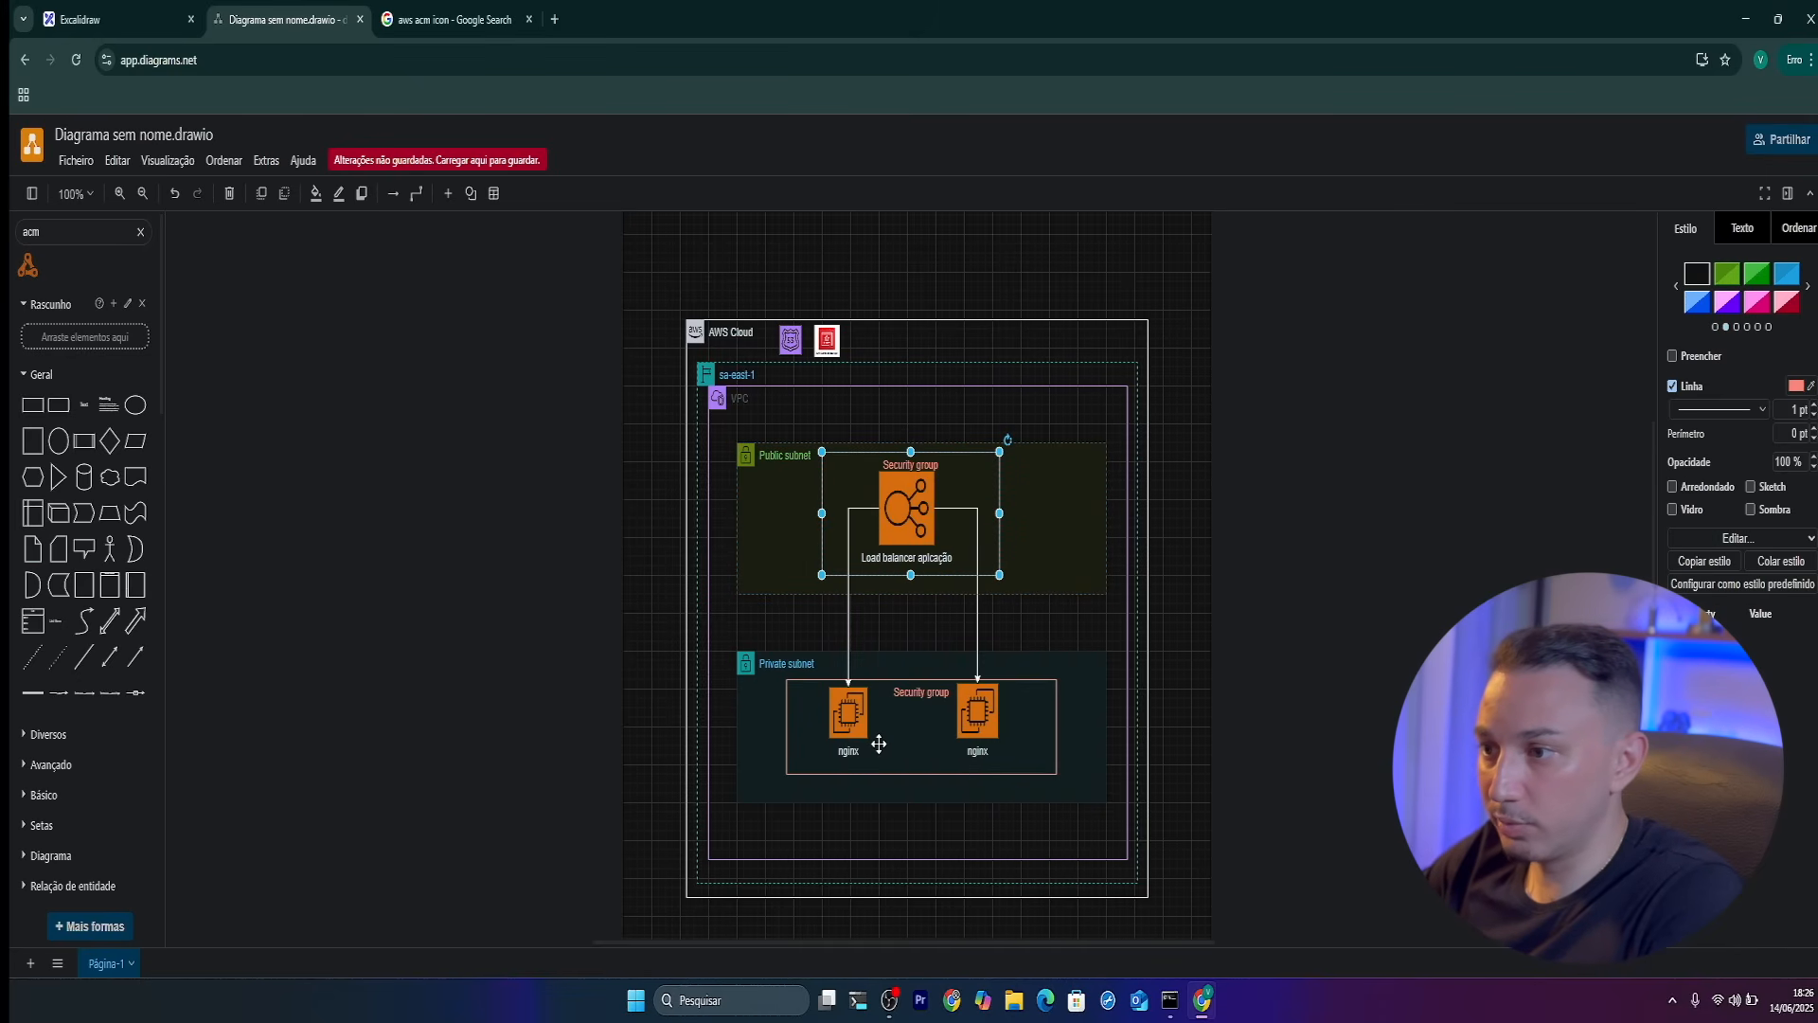
pyautogui.rightClick(852, 480)
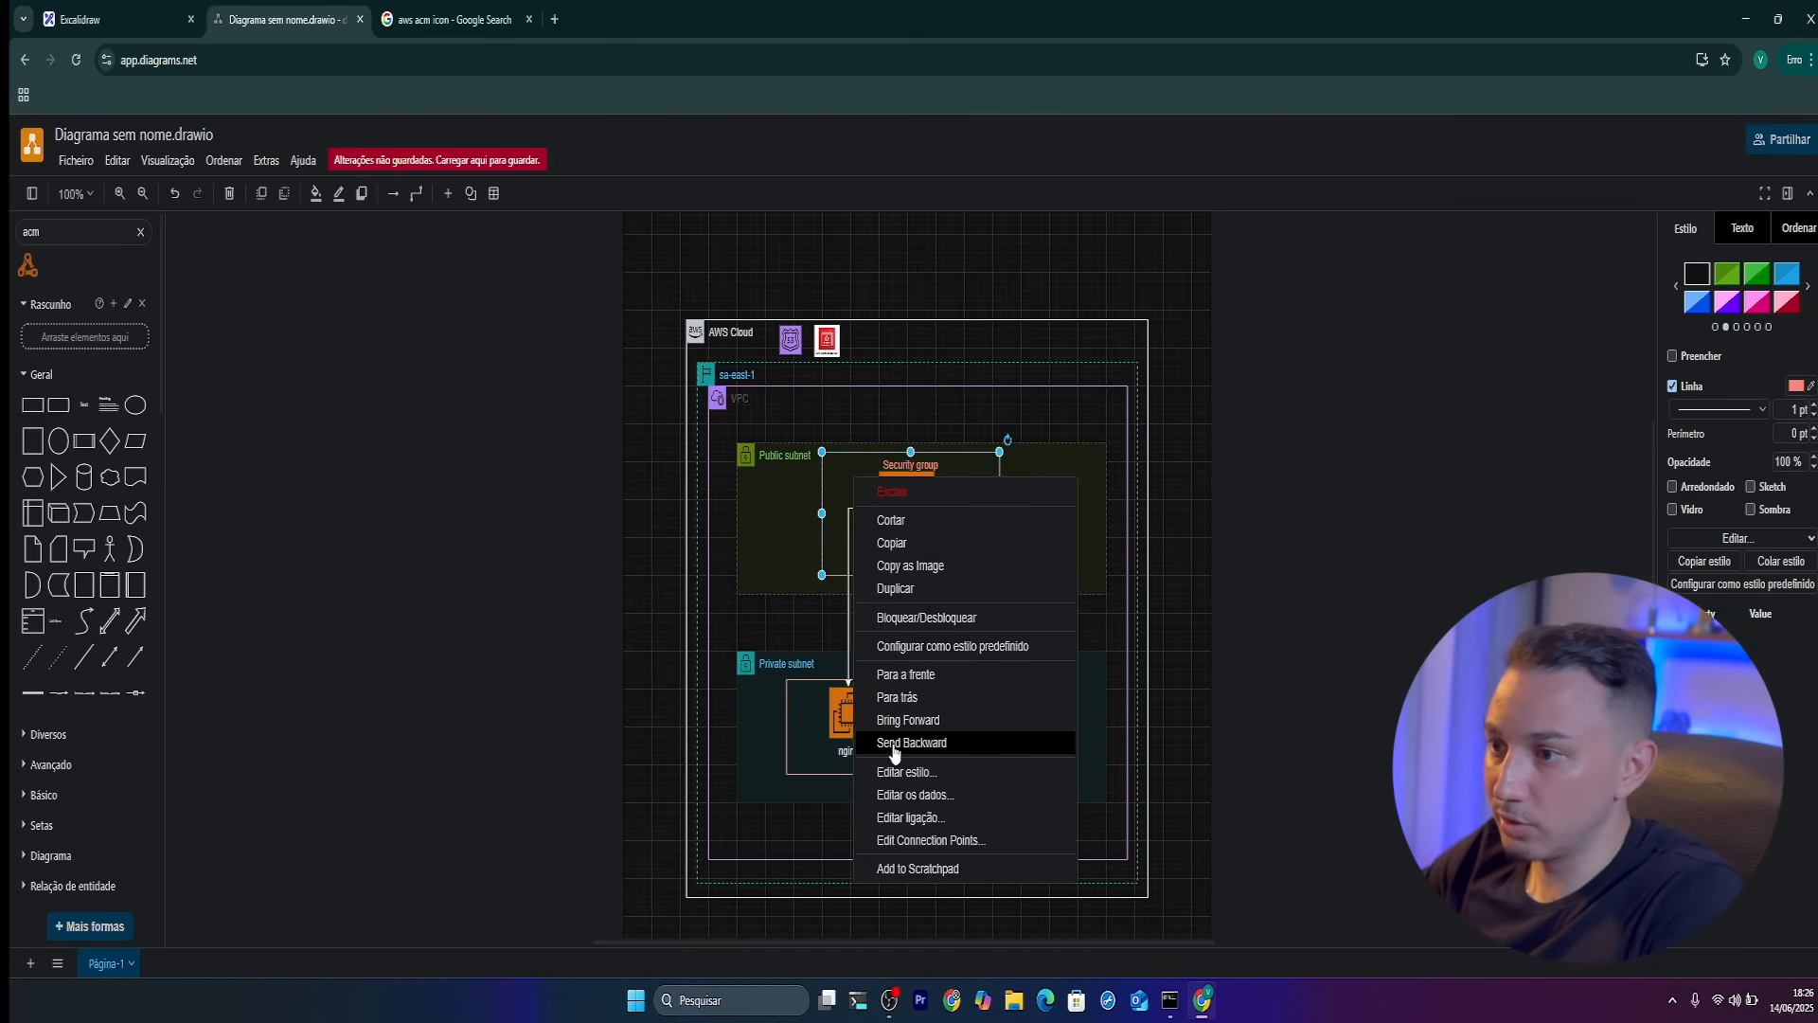
pyautogui.click(896, 697)
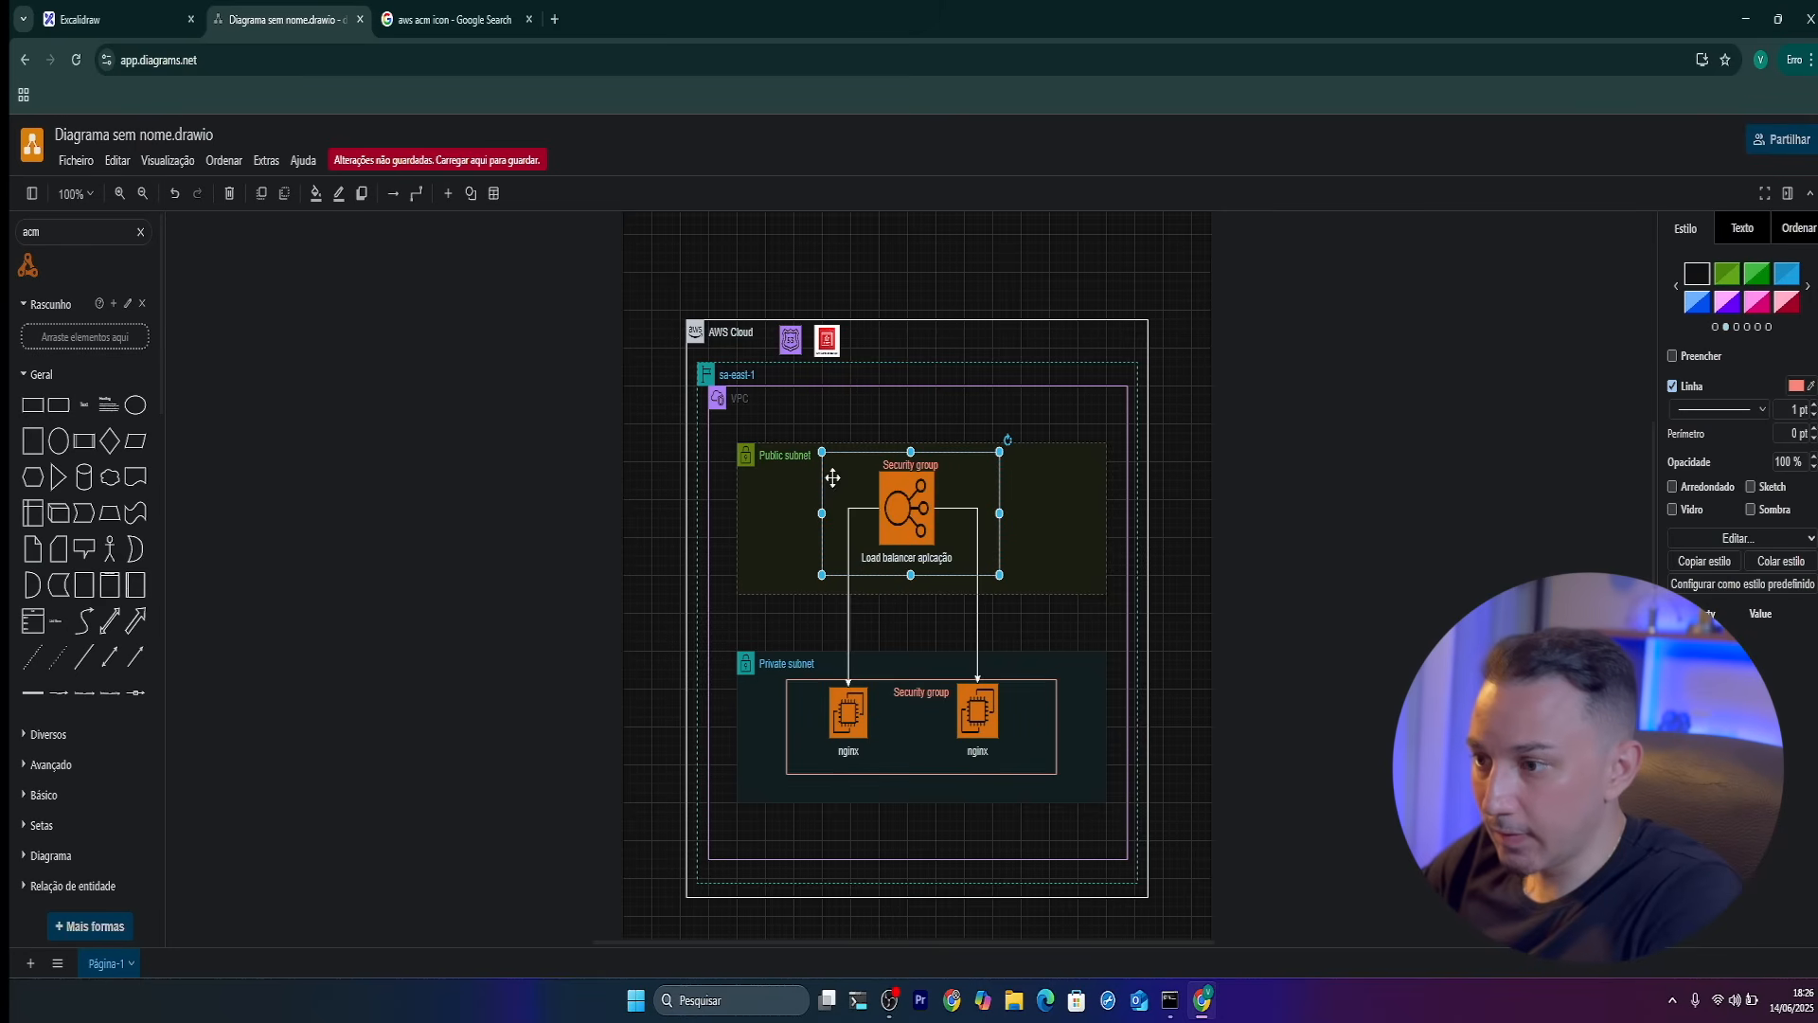
# Shrink the load balancer icon below the Security group label and nudge it left to centre it in the frame
pyautogui.click(883, 476)
pyautogui.moveTo(881, 474); pyautogui.dragTo(909, 526)
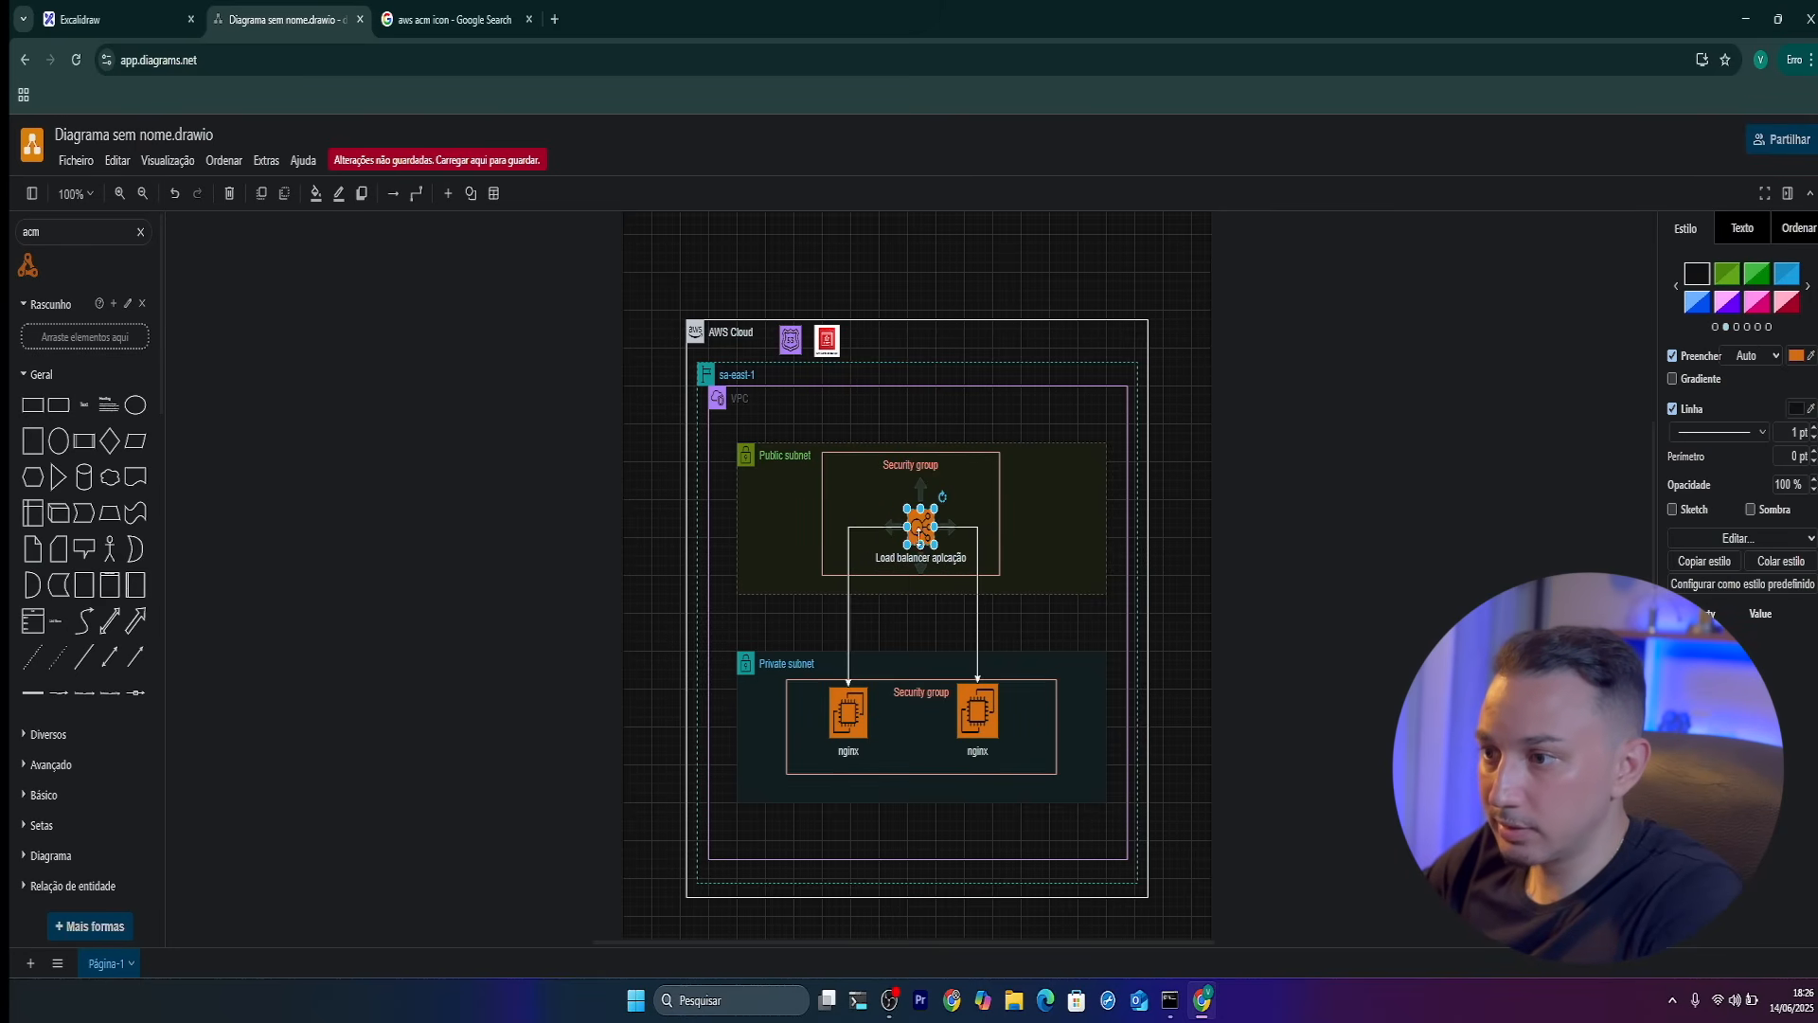
pyautogui.press('Left')
pyautogui.press('Left')
pyautogui.press('Left')
pyautogui.press('Left')
pyautogui.press('Left')
pyautogui.press('Left')
pyautogui.press('Left')
pyautogui.press('Left')
pyautogui.press('Left')
pyautogui.press('Left')
pyautogui.press('Left')
pyautogui.press('Left')
pyautogui.press('Left')
pyautogui.press('Left')
# Send the Private subnet and its Security group frame to the back, behind the two nginx instance icons
pyautogui.click(855, 716)
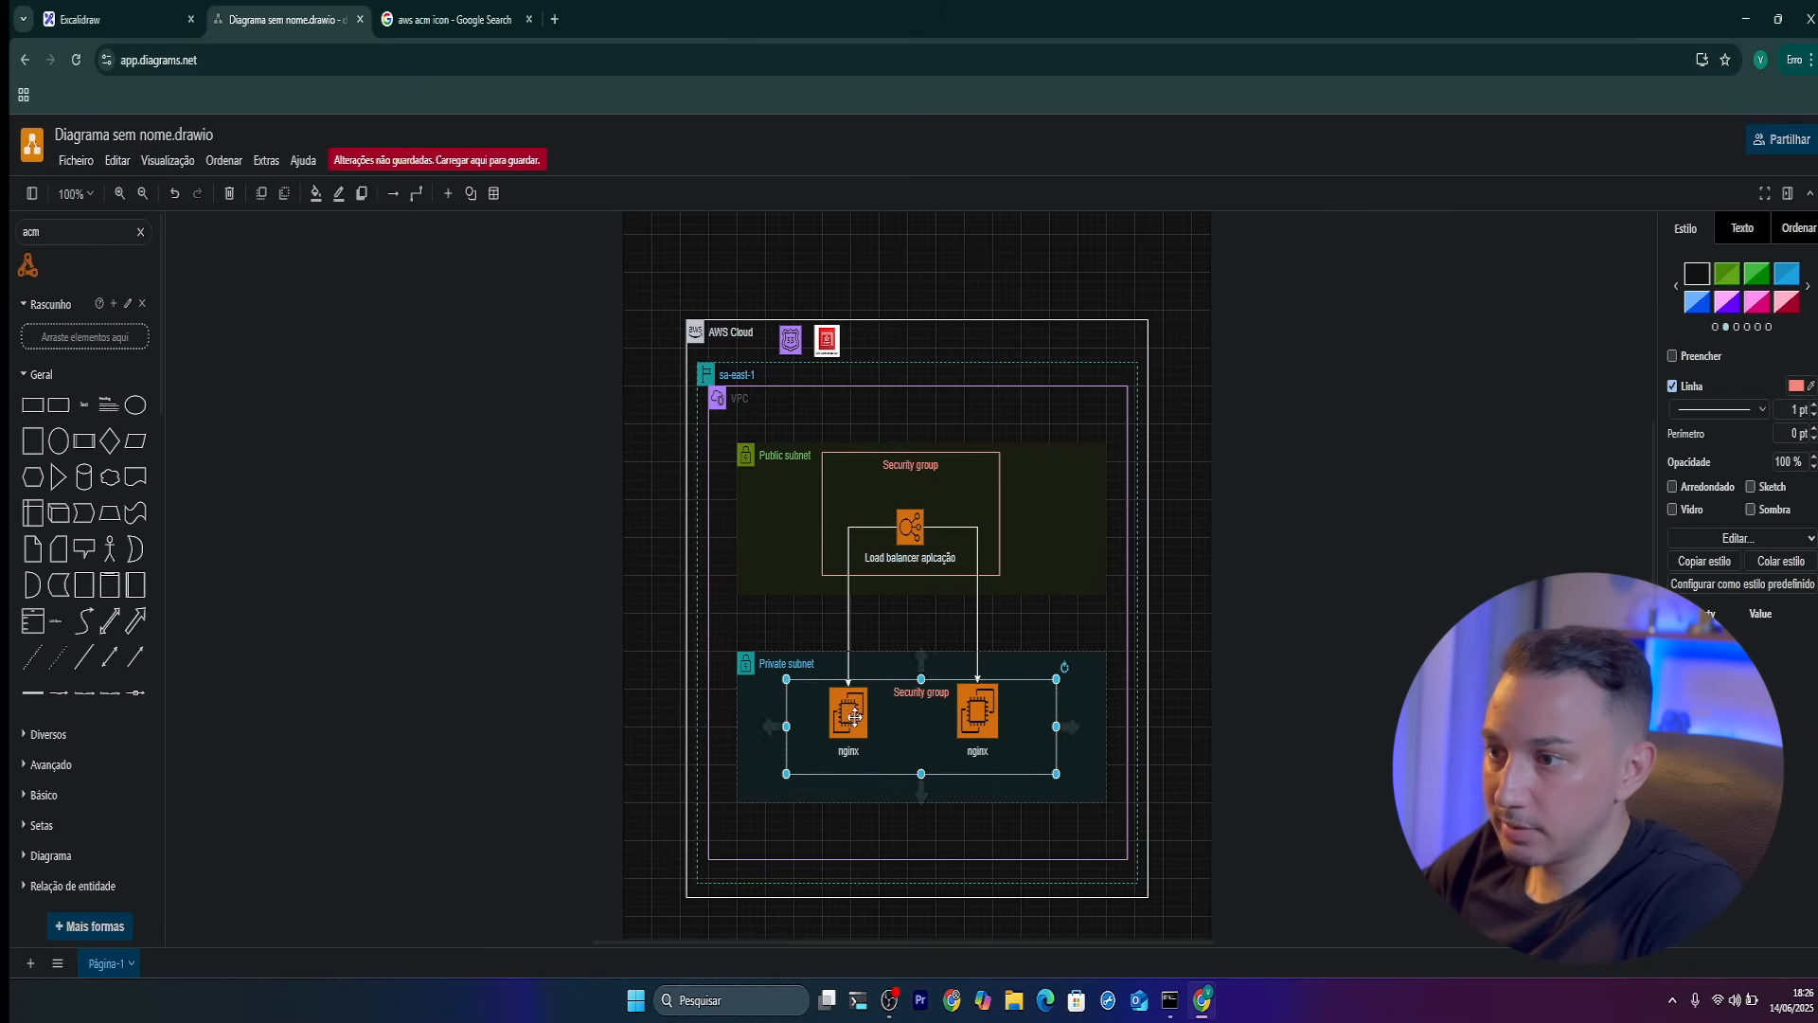
pyautogui.rightClick(814, 786)
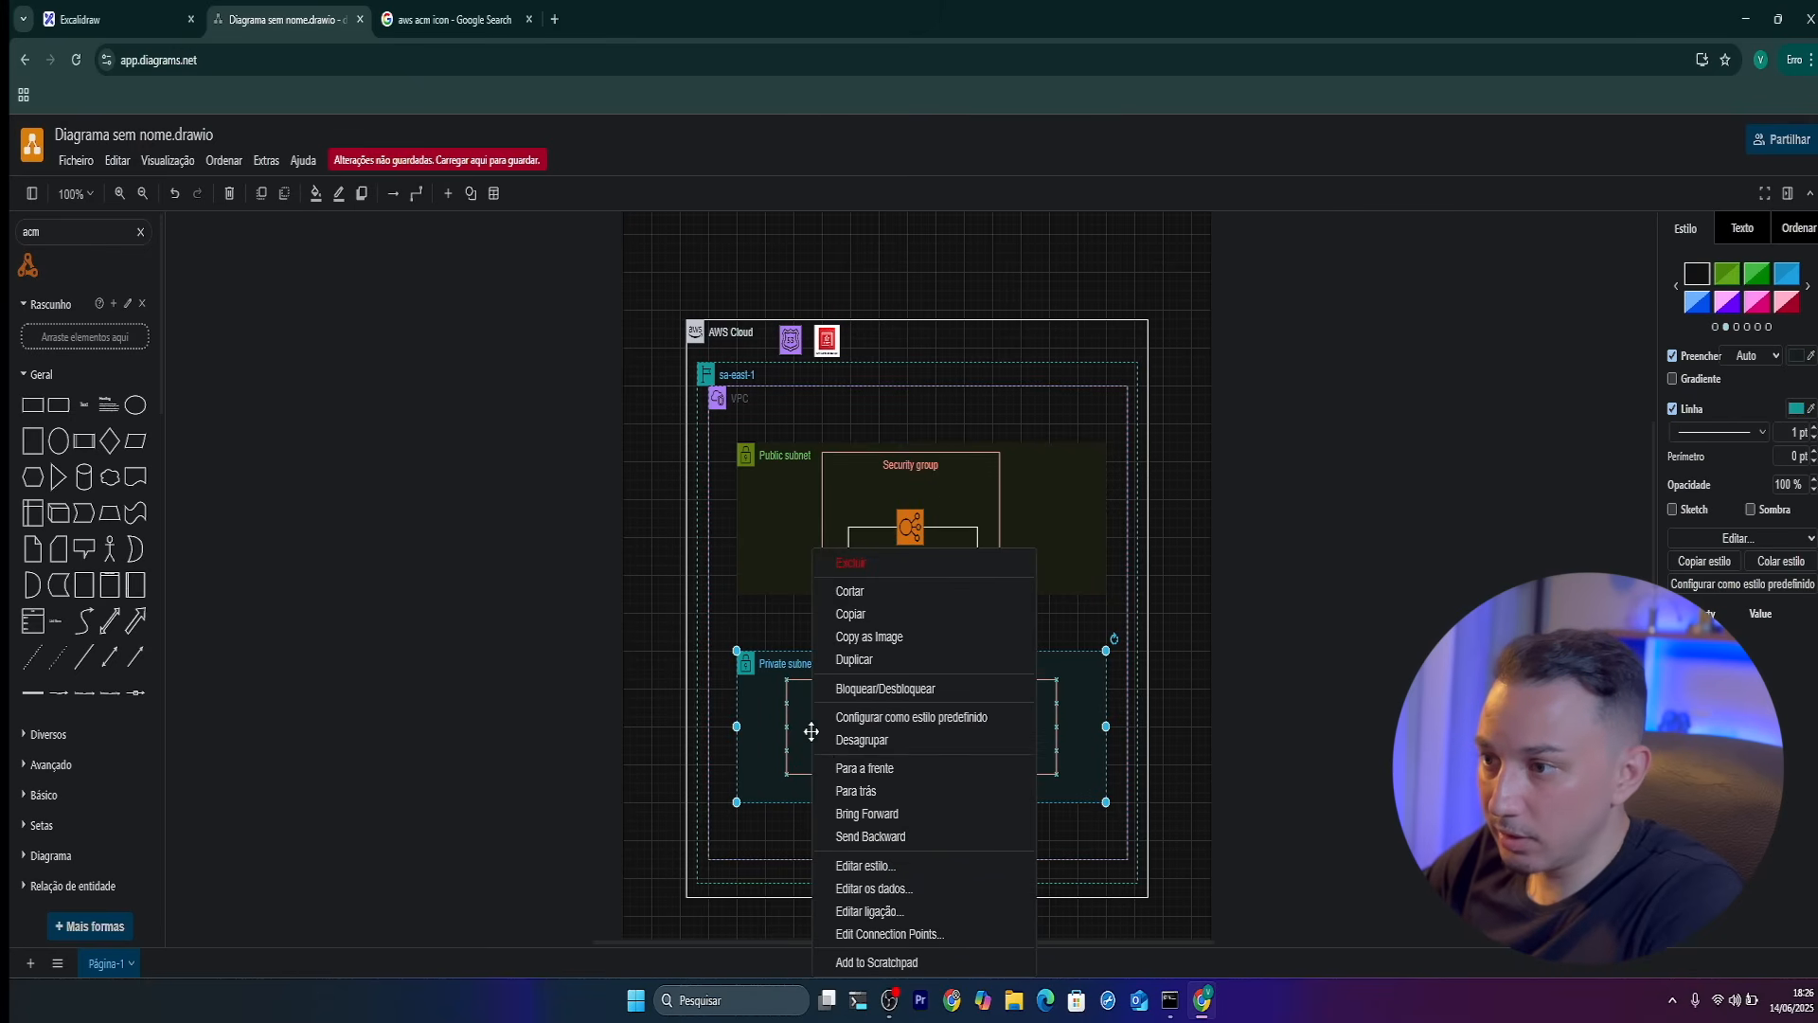
pyautogui.click(882, 792)
pyautogui.click(786, 725)
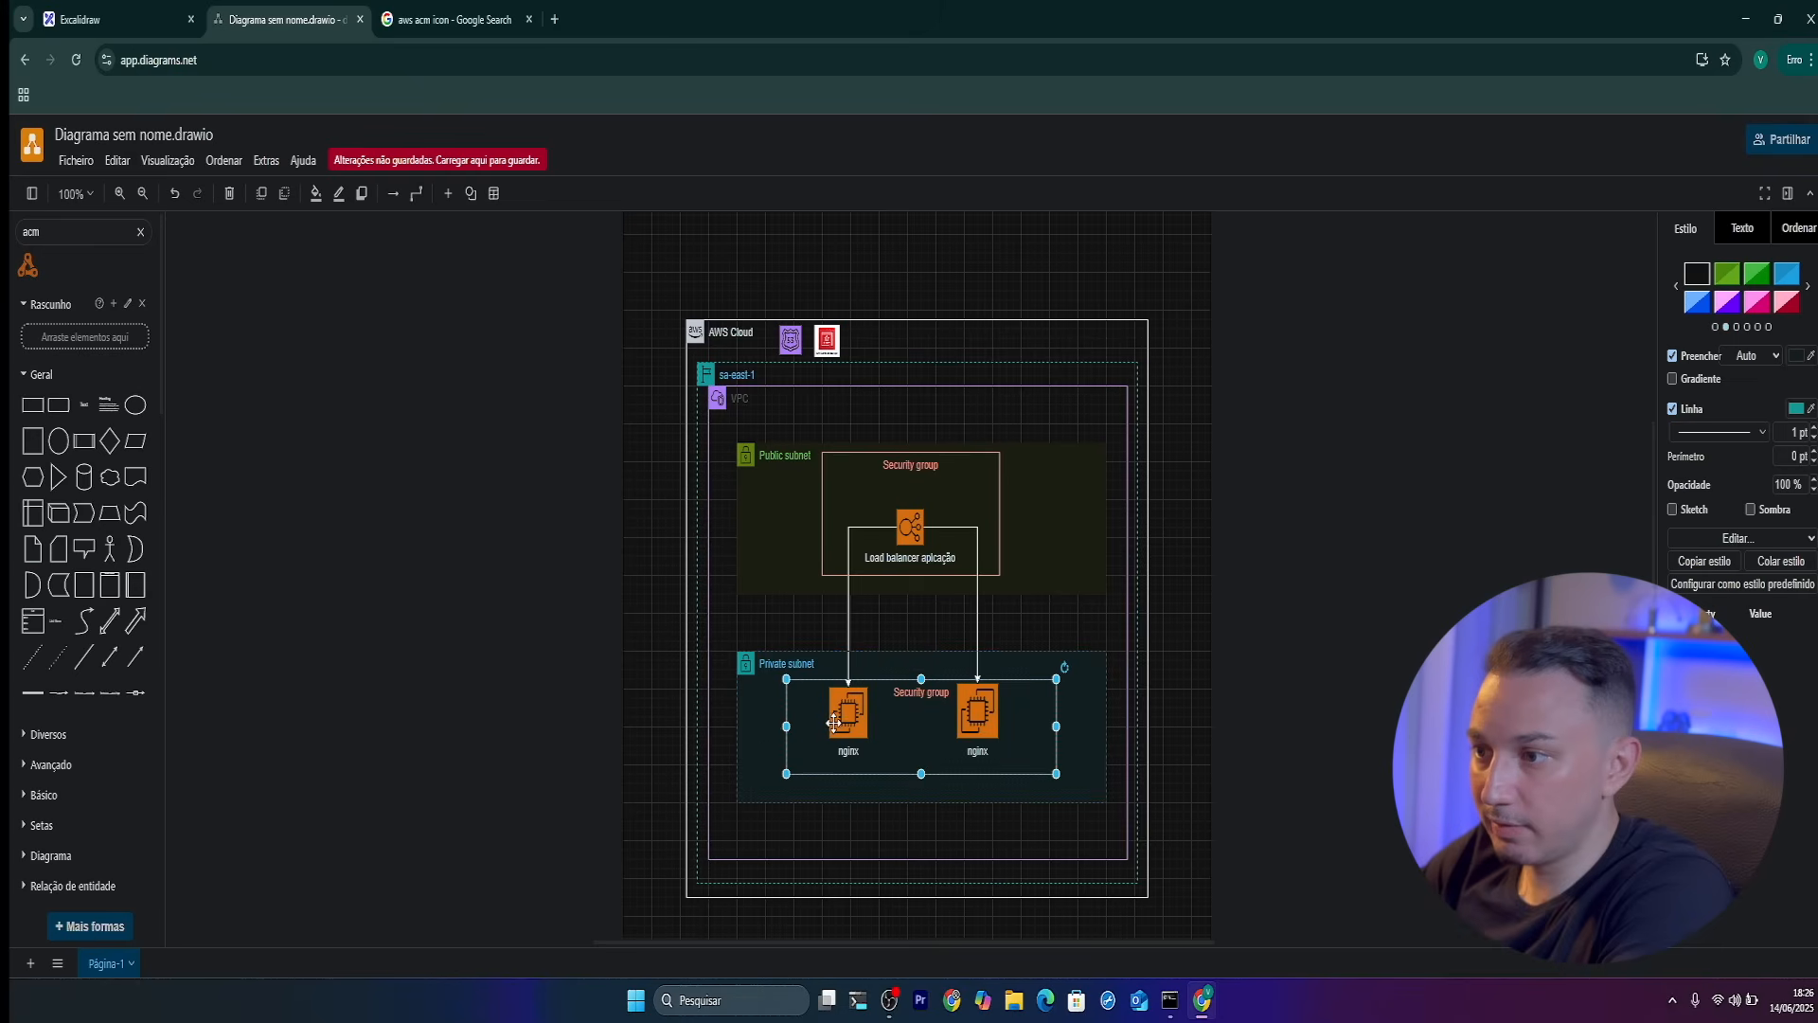
pyautogui.rightClick(791, 724)
pyautogui.click(833, 791)
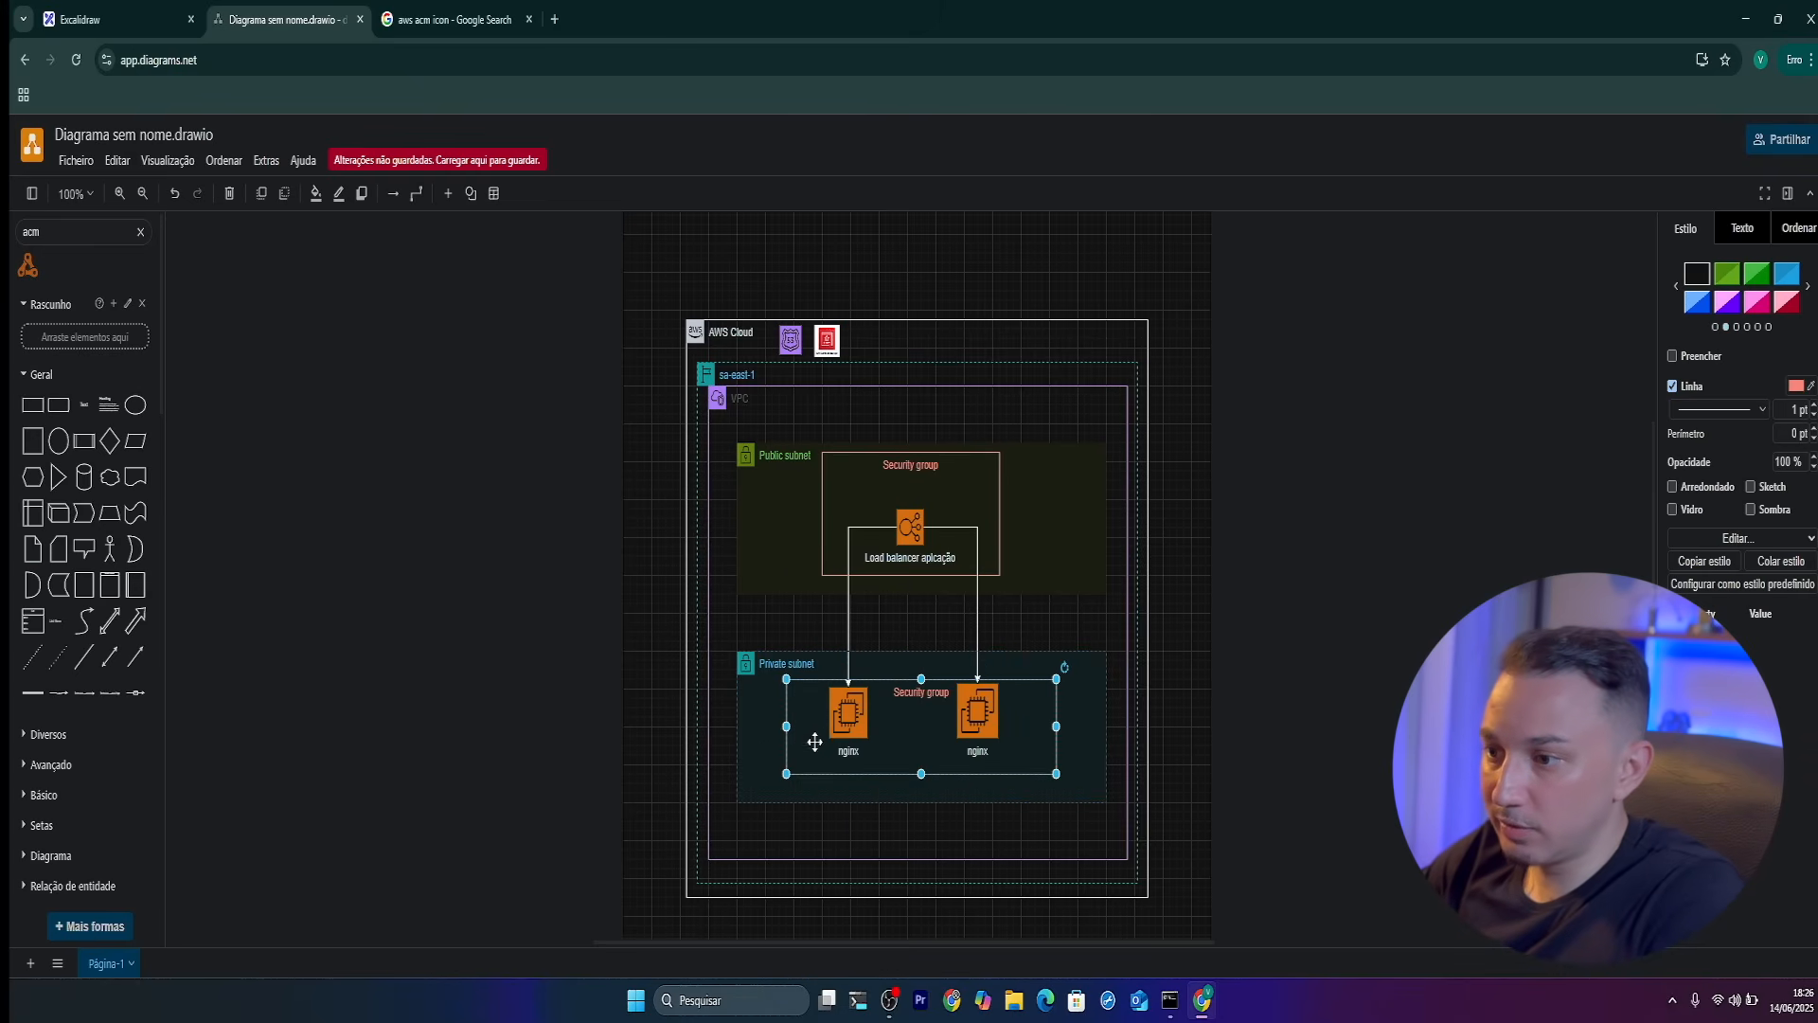
pyautogui.rightClick(807, 730)
pyautogui.click(842, 792)
# Shrink both nginx EC2 icons in the Private subnet so they sit below the Security group label
pyautogui.click(840, 713)
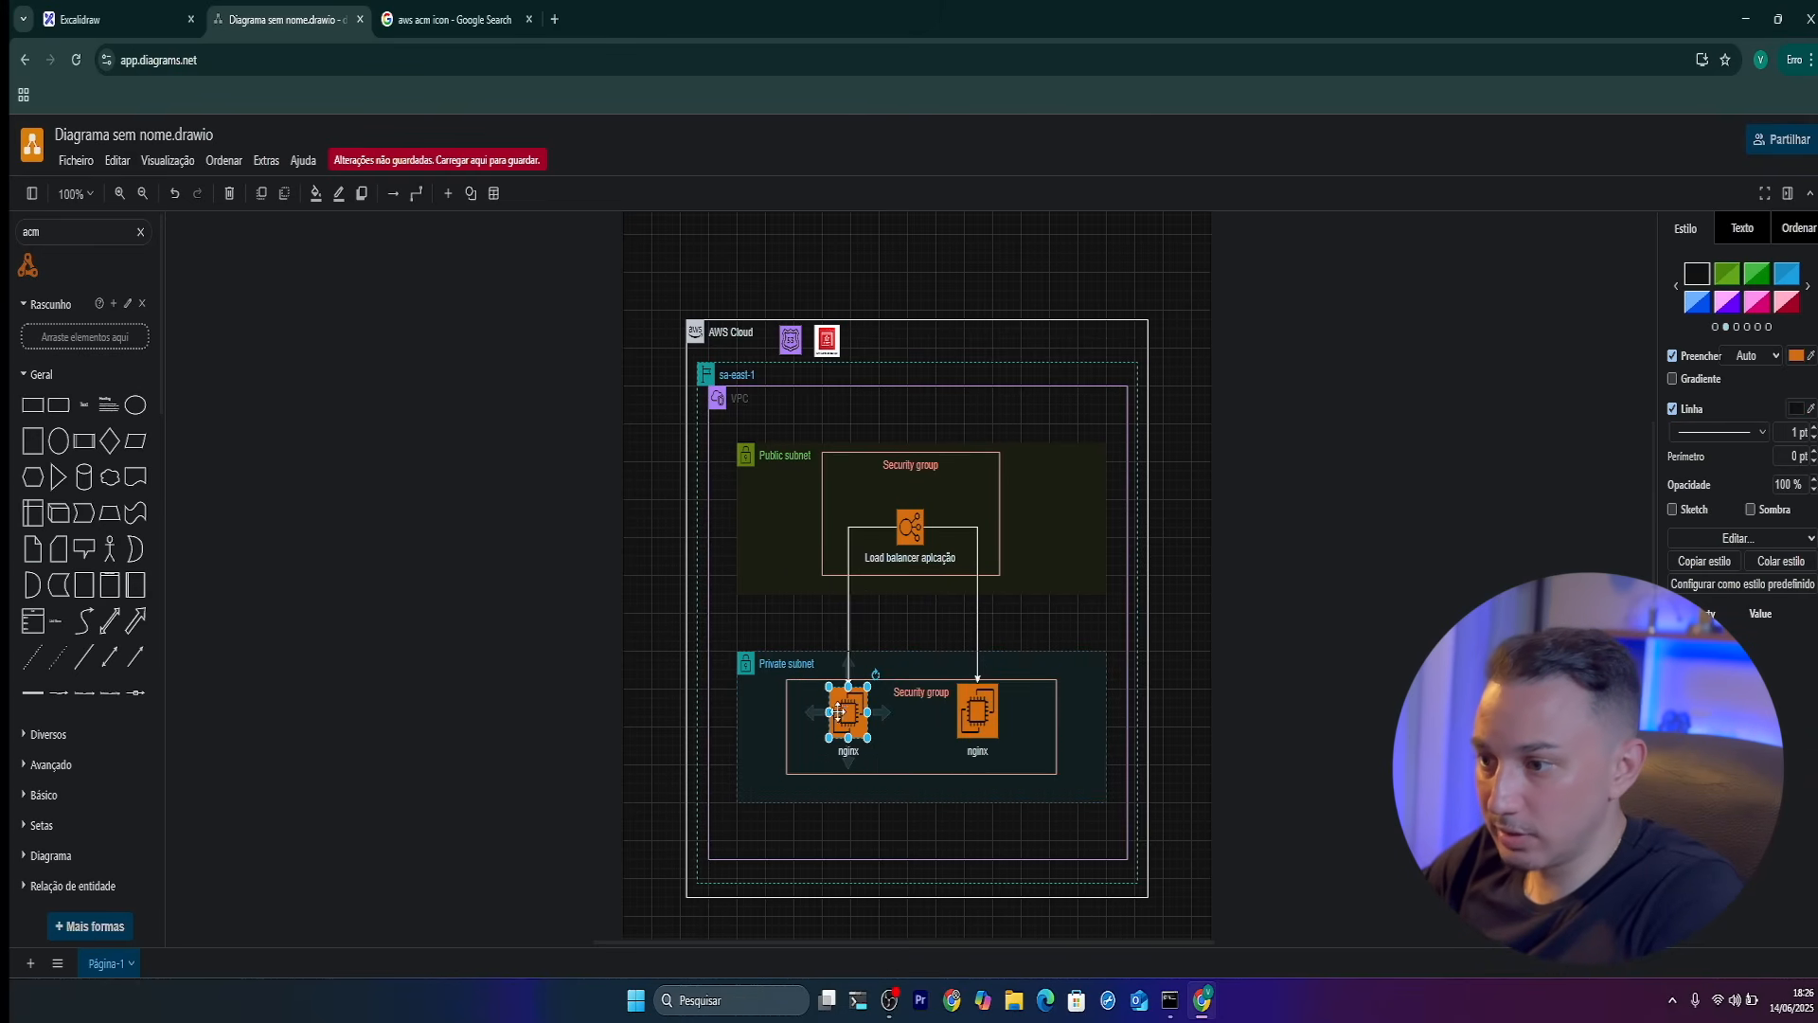
pyautogui.moveTo(822, 683); pyautogui.dragTo(843, 717)
pyautogui.click(977, 712)
pyautogui.moveTo(957, 685); pyautogui.dragTo(970, 715)
pyautogui.click(1017, 765)
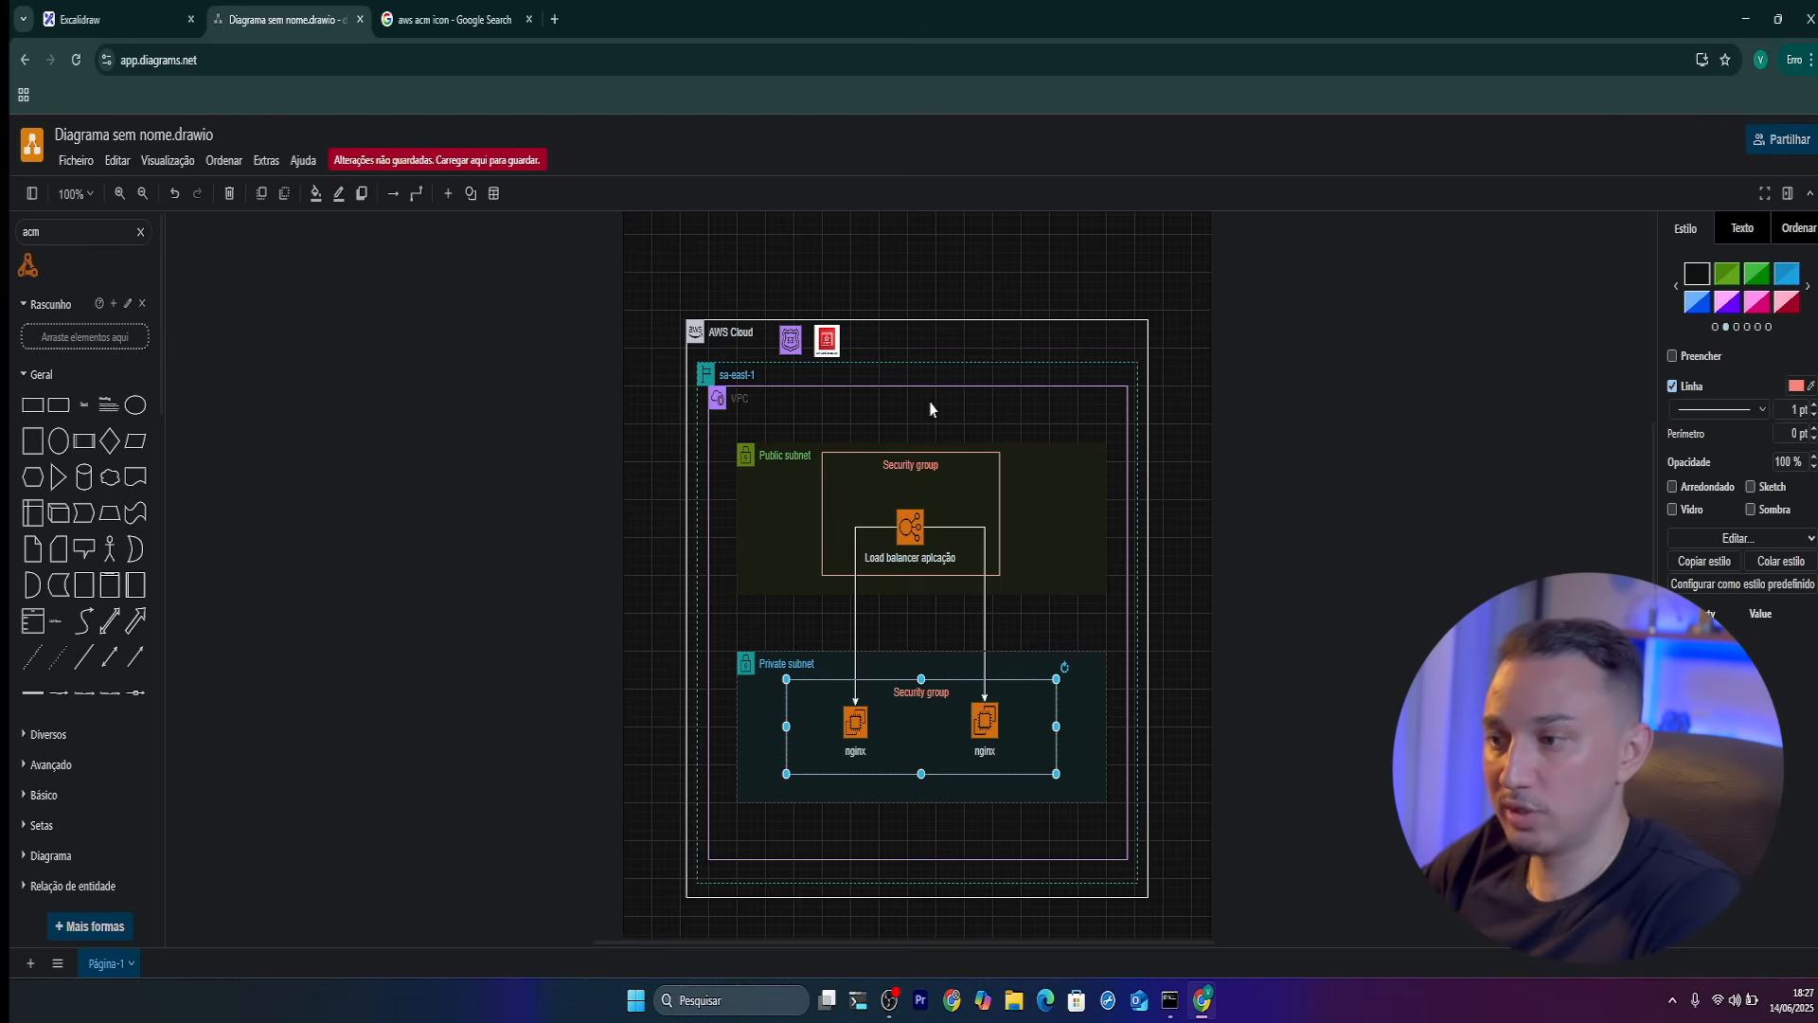
# Search the shape library for "user" and place the blue user icon above the AWS Cloud frame, in line with the load balancer
pyautogui.scroll(2, 975, 284)
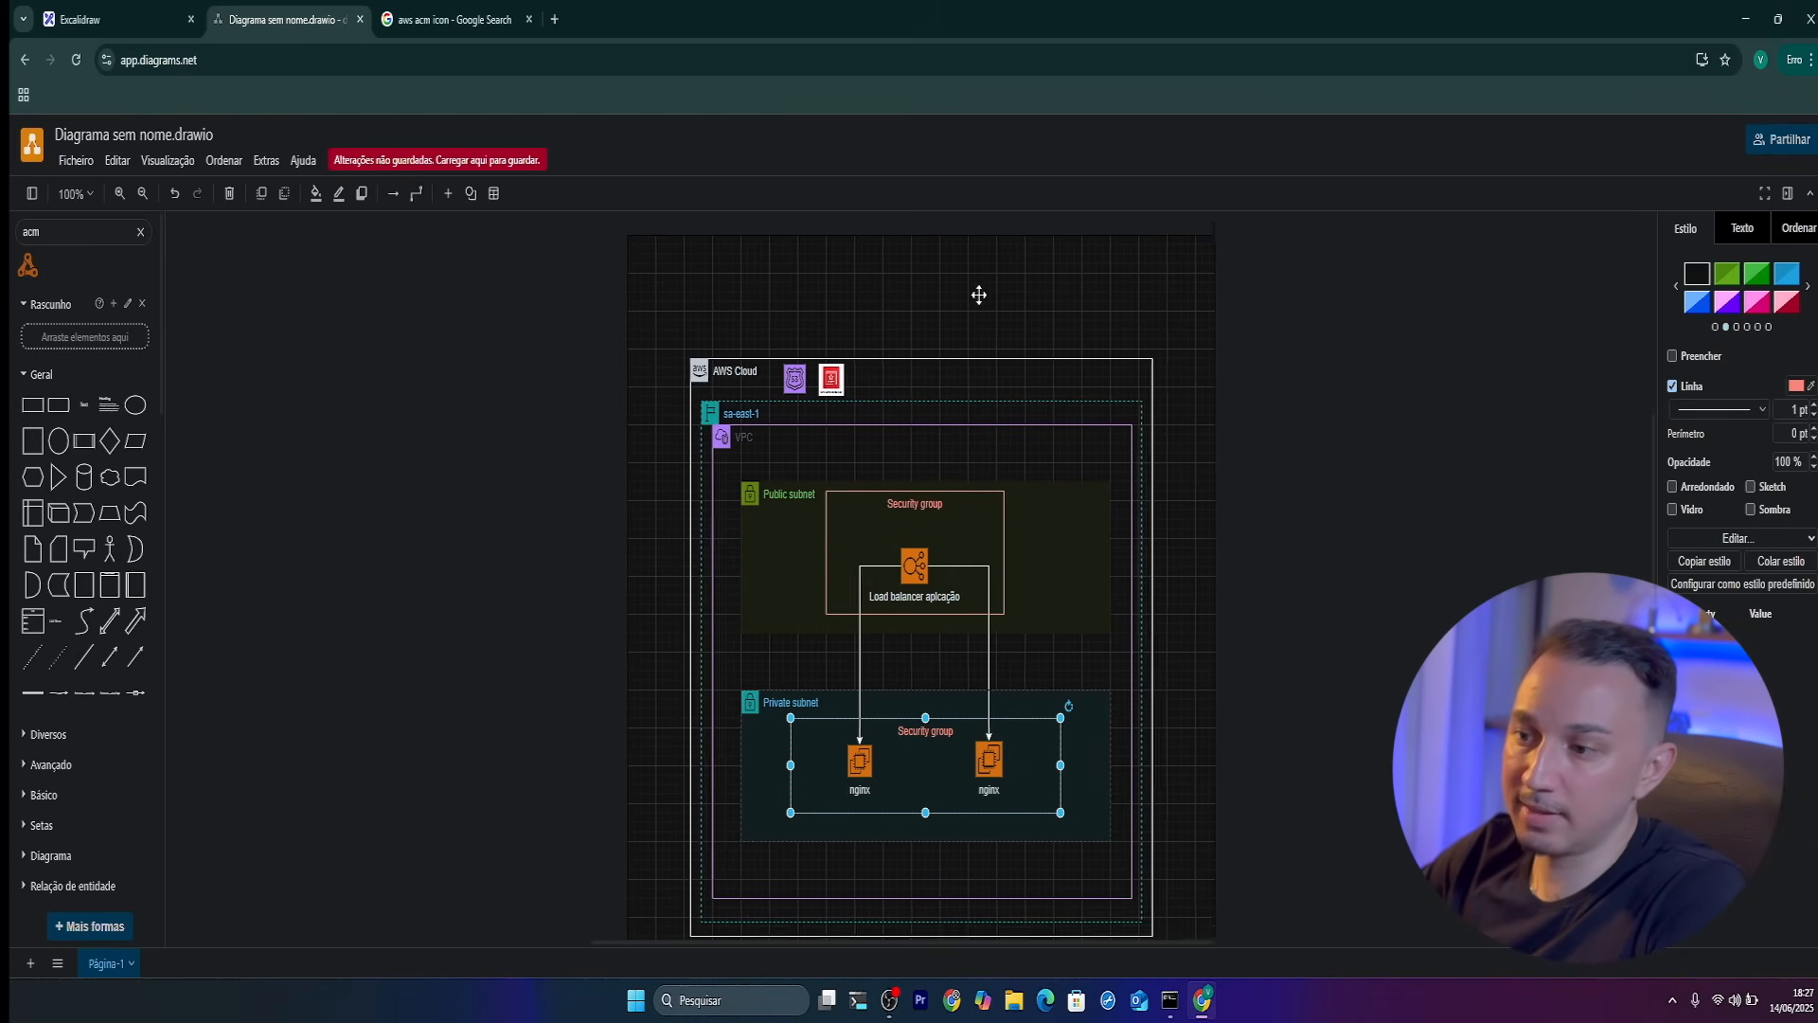
pyautogui.click(85, 225)
pyautogui.write('user')
pyautogui.press('Return')
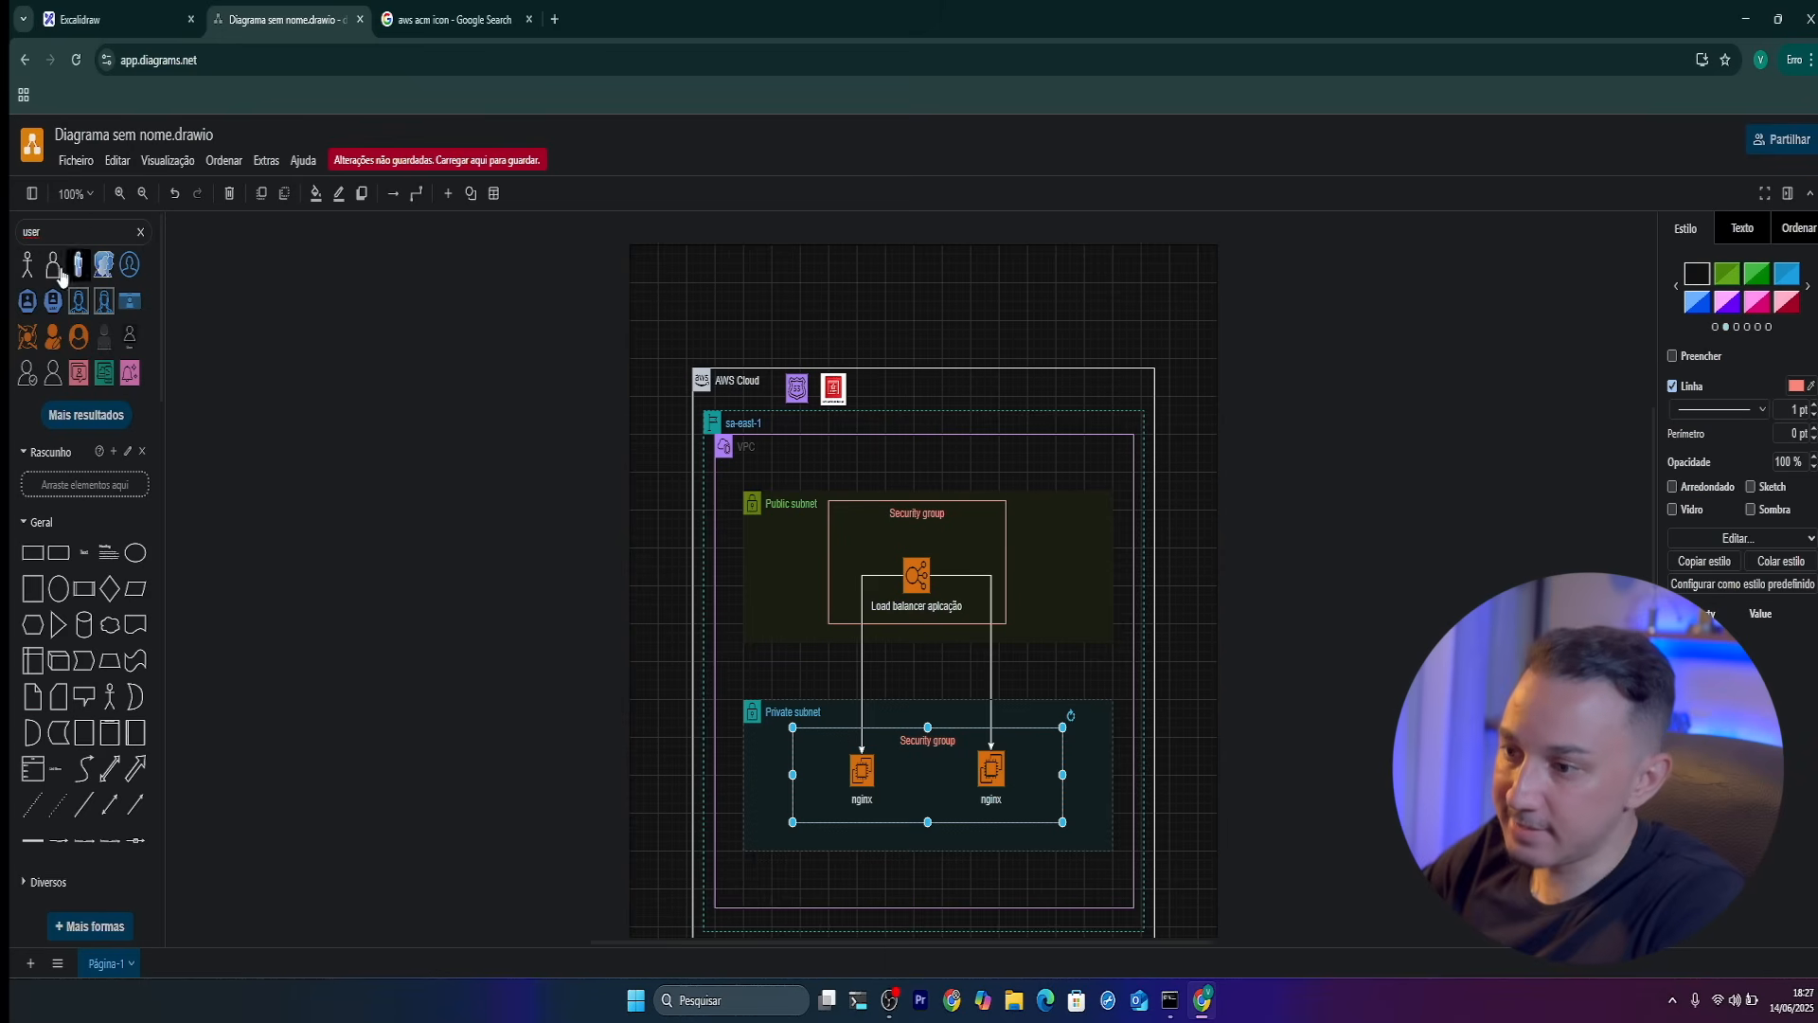
pyautogui.click(28, 303)
pyautogui.moveTo(919, 589); pyautogui.dragTo(921, 281)
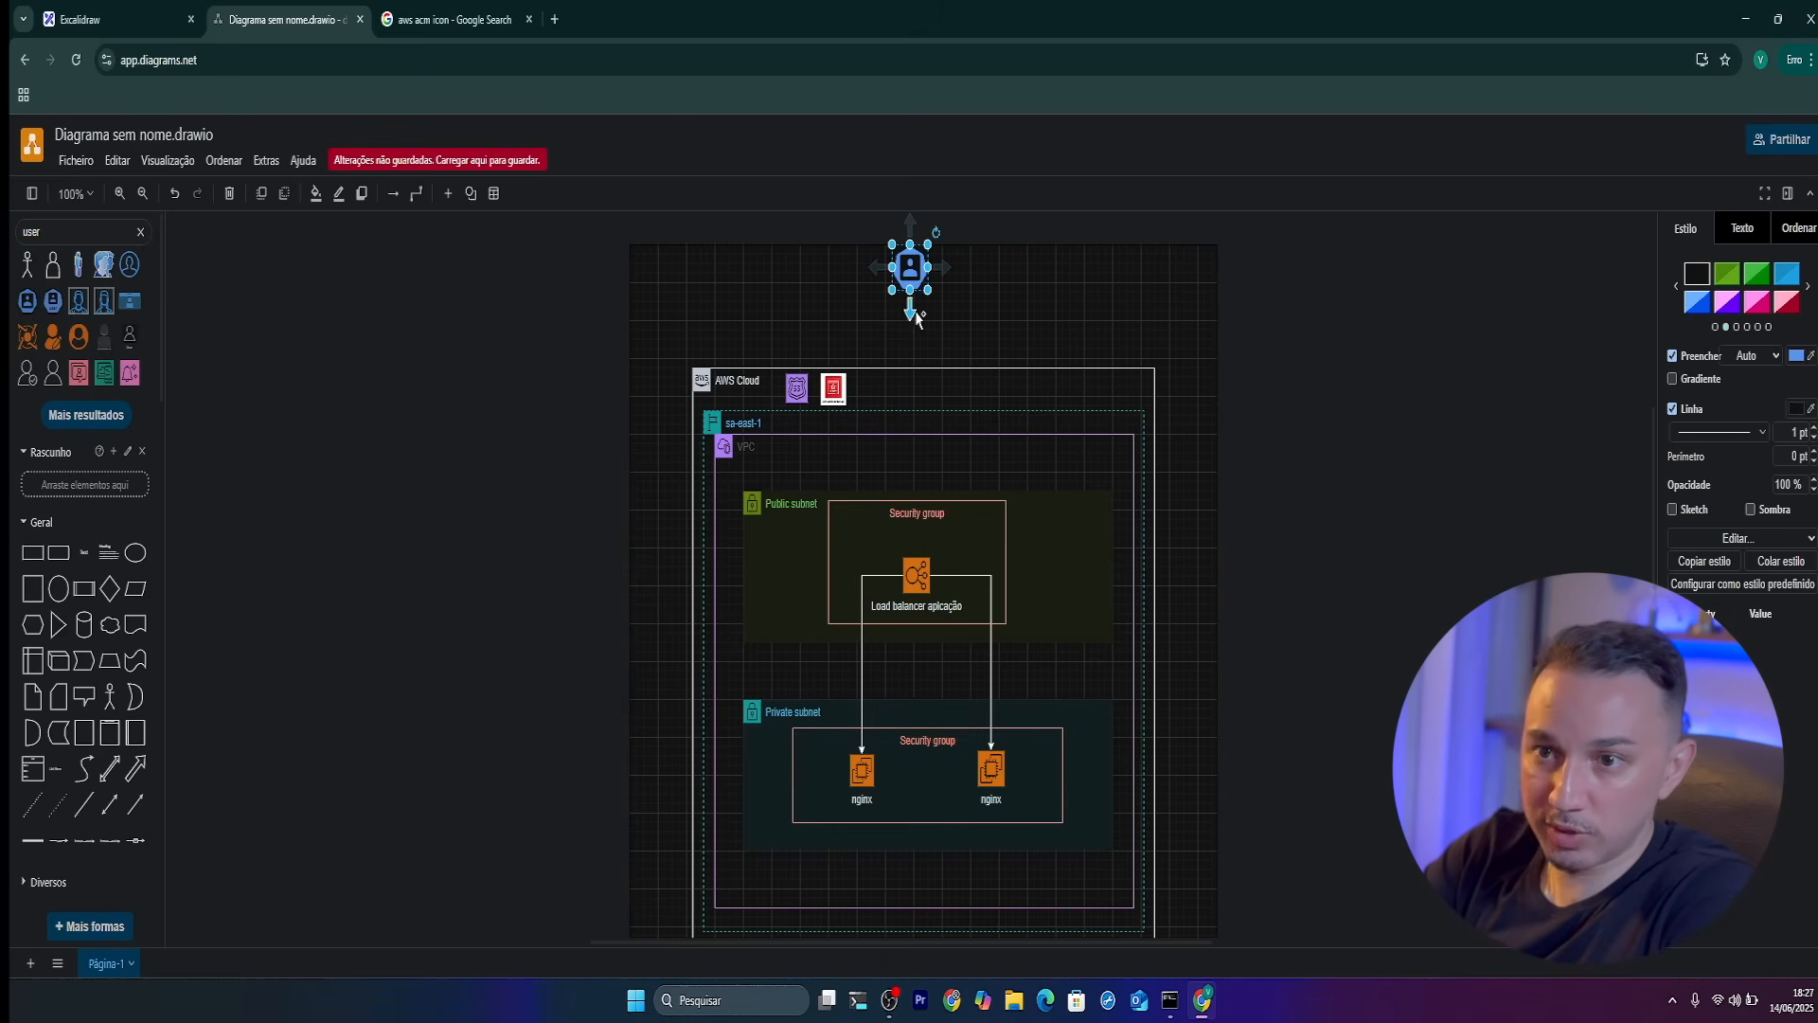
# Draw an arrow from the user icon down to the AWS Cloud frame and label it "kikonacloud.com"
pyautogui.moveTo(911, 296); pyautogui.dragTo(910, 358)
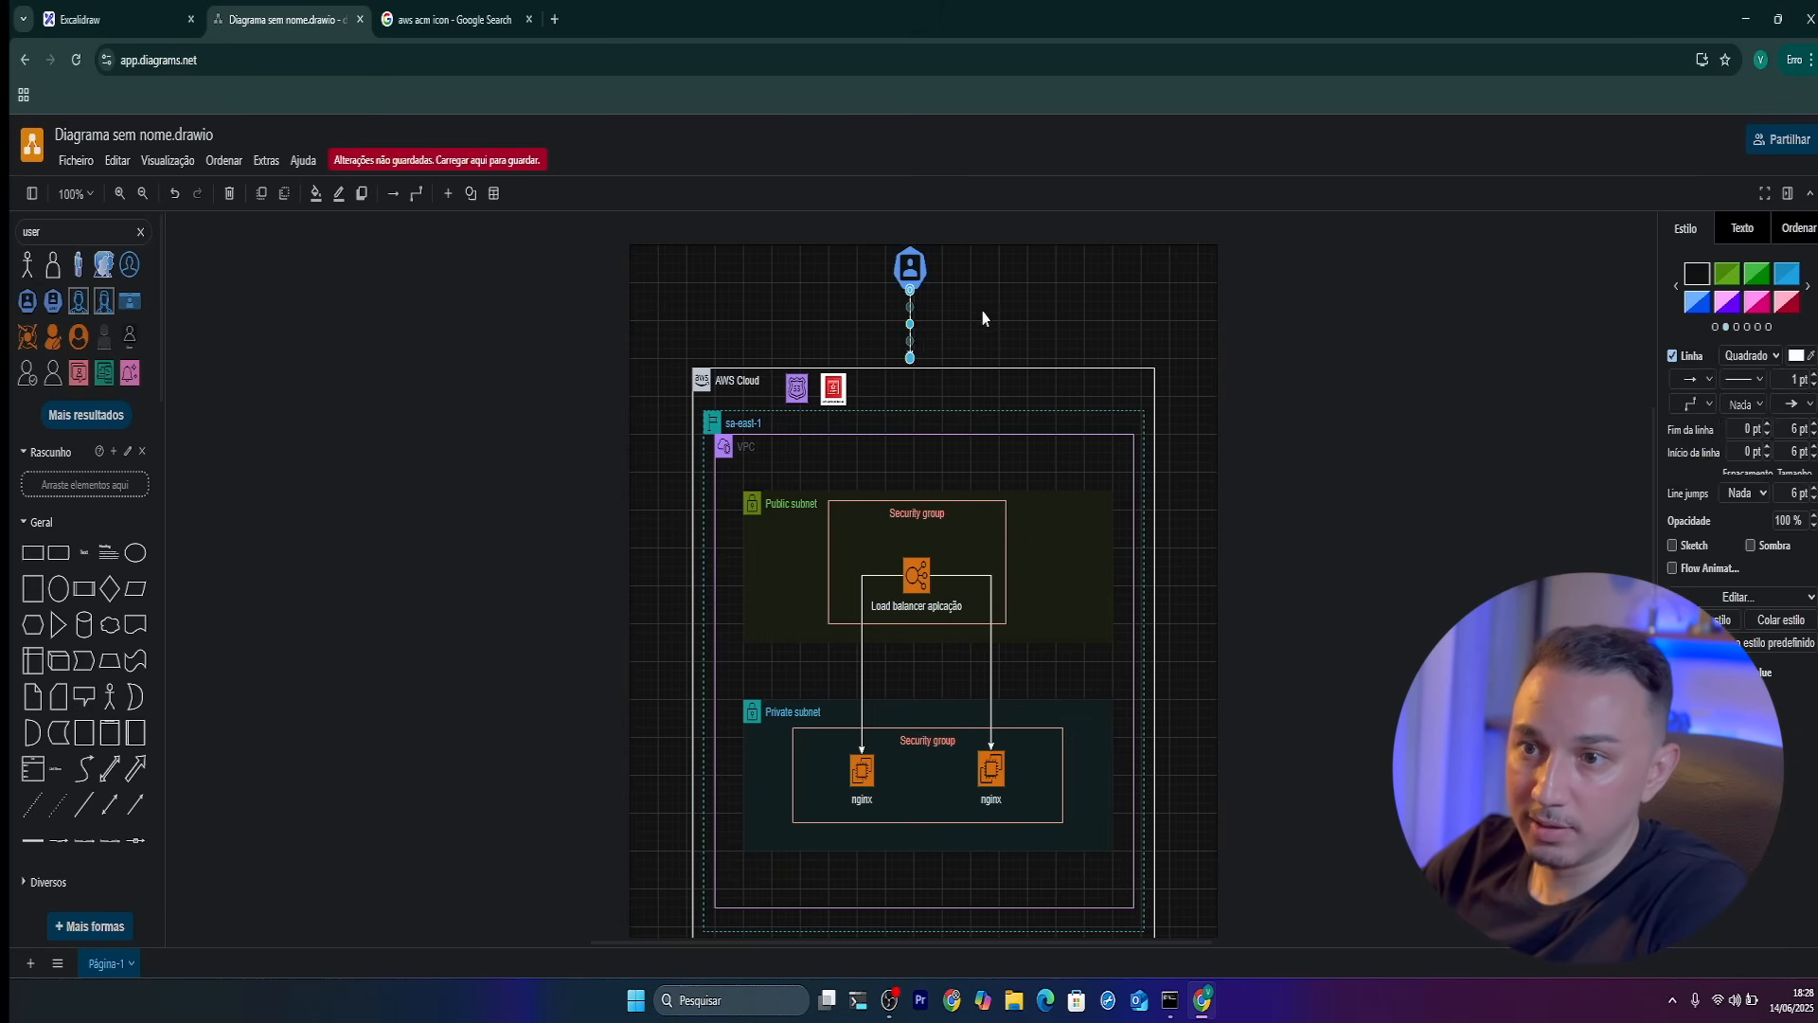
pyautogui.doubleClick(909, 317)
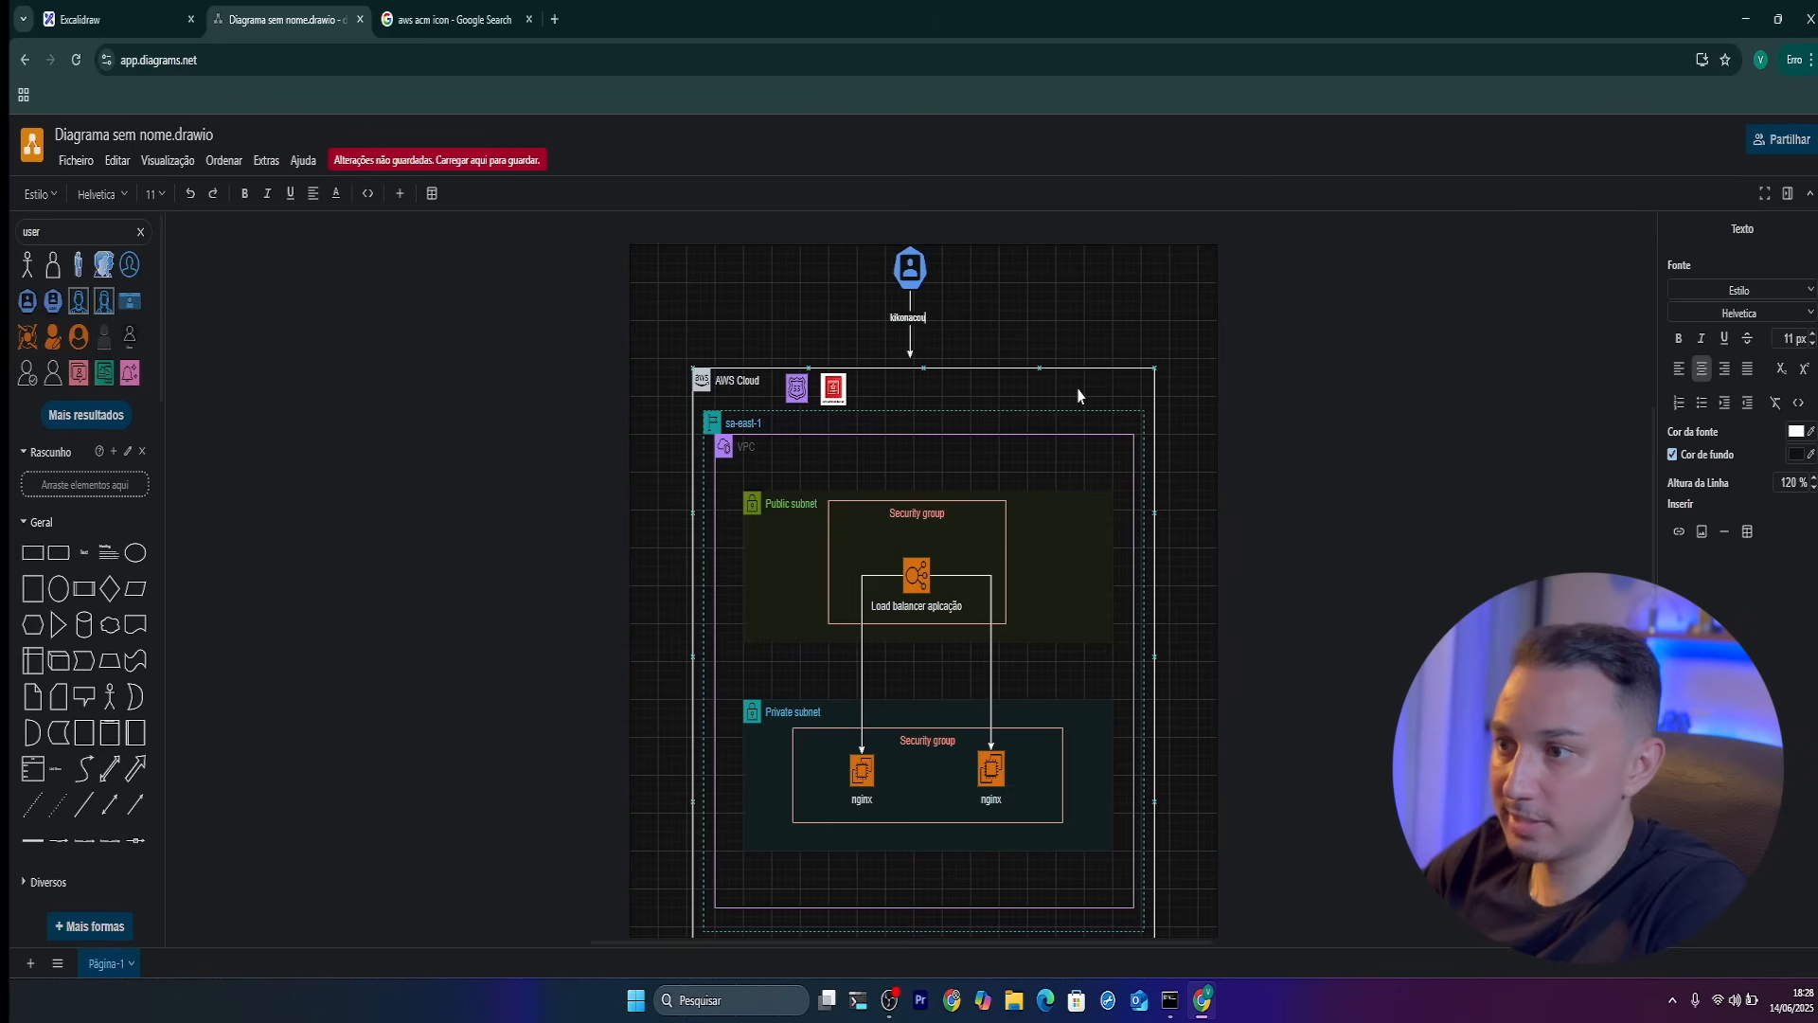
pyautogui.write('kikonacloud.com')
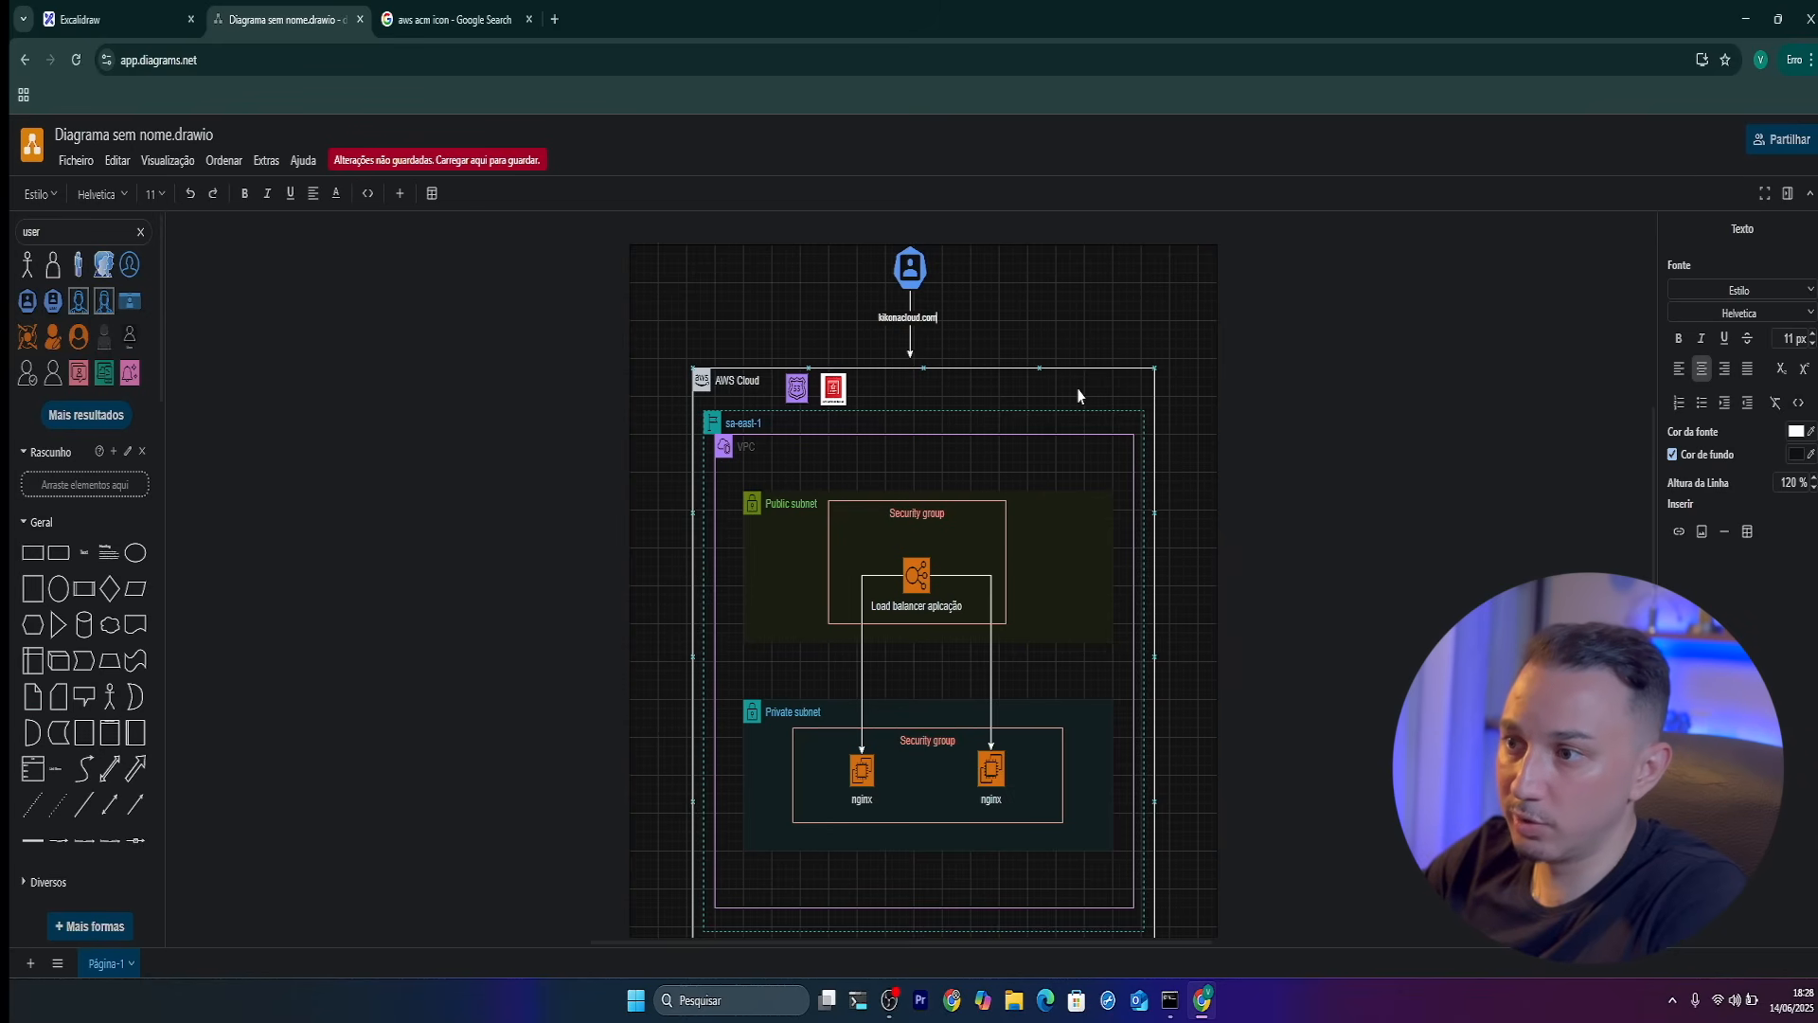
pyautogui.click(1110, 321)
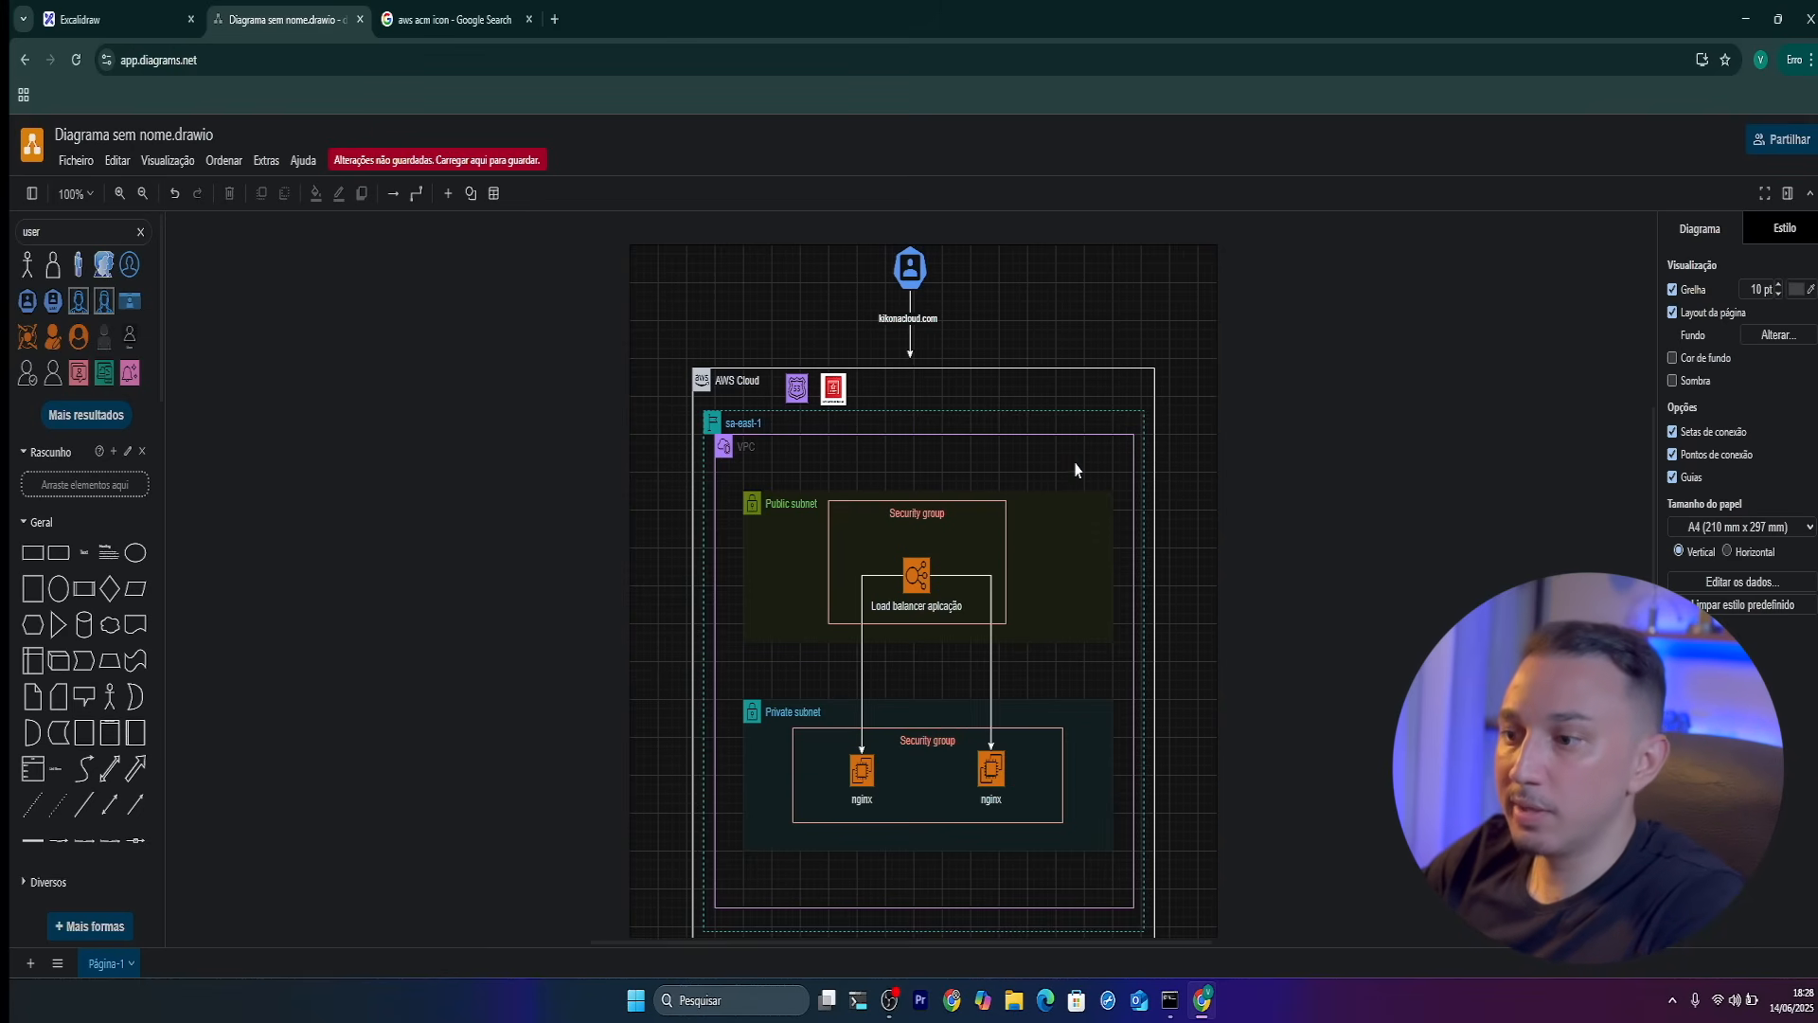
pyautogui.scroll(-2, 1076, 469)
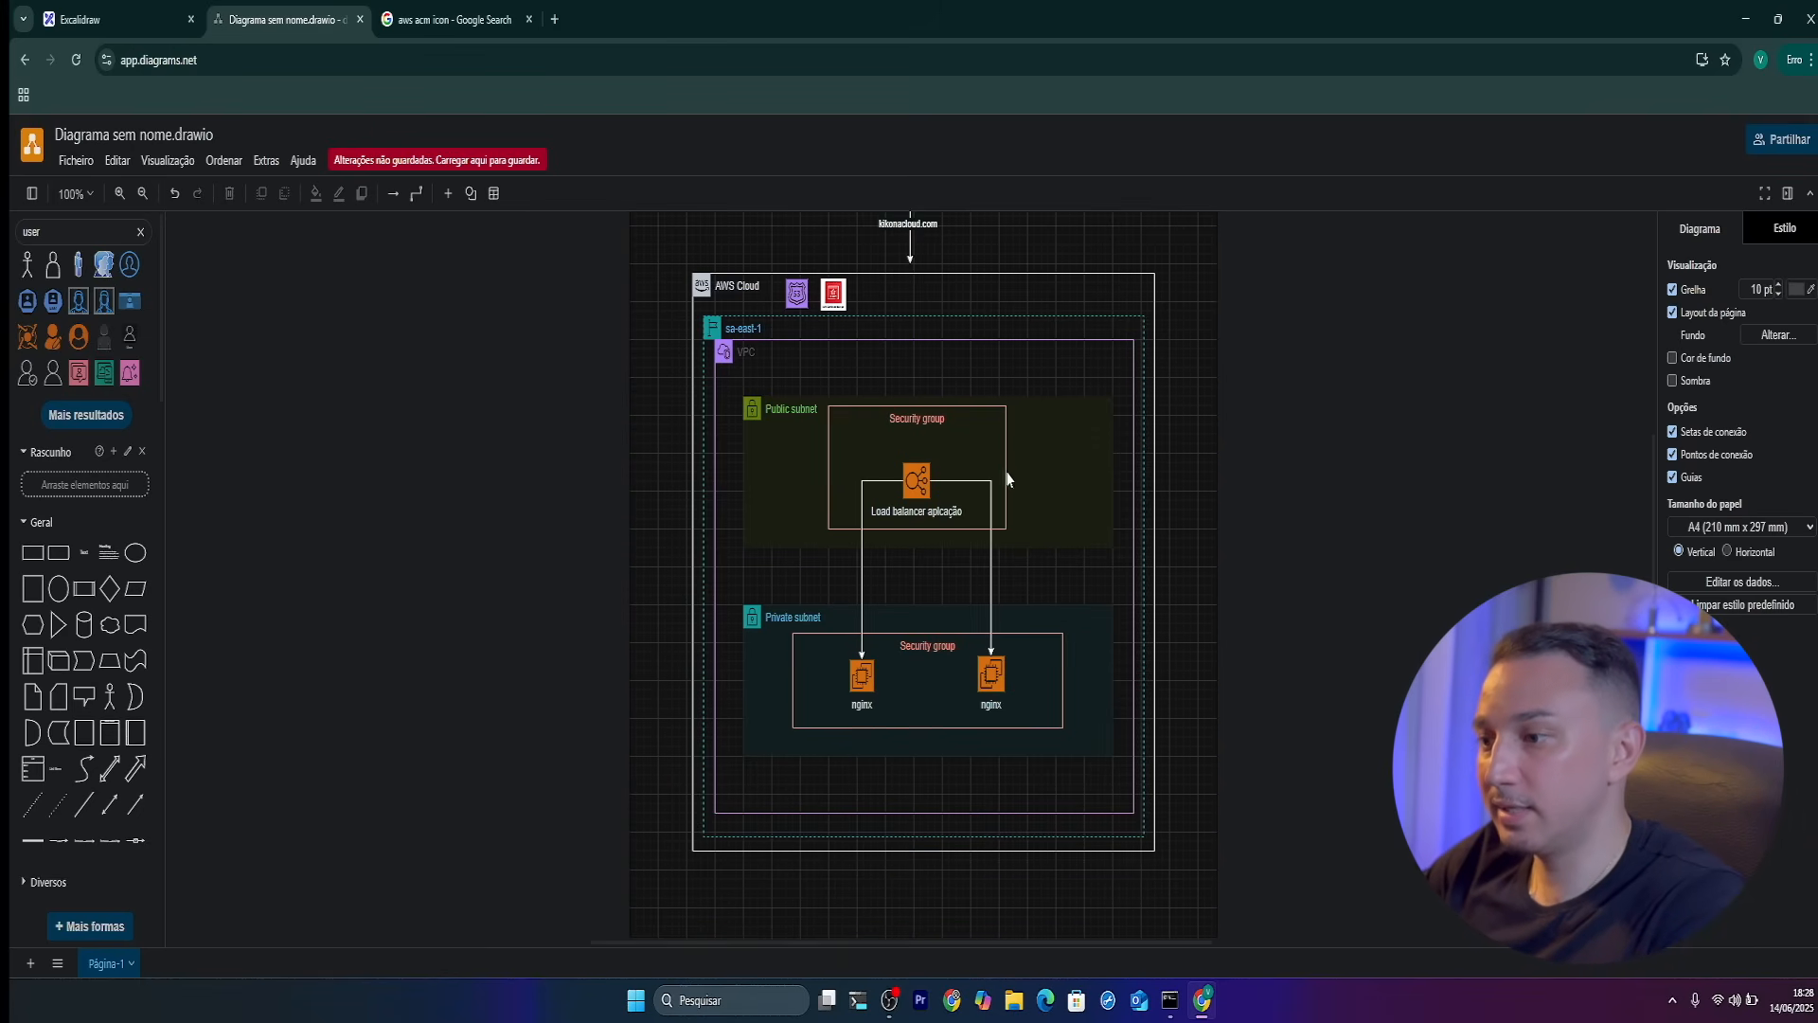
pyautogui.scroll(2, 992, 476)
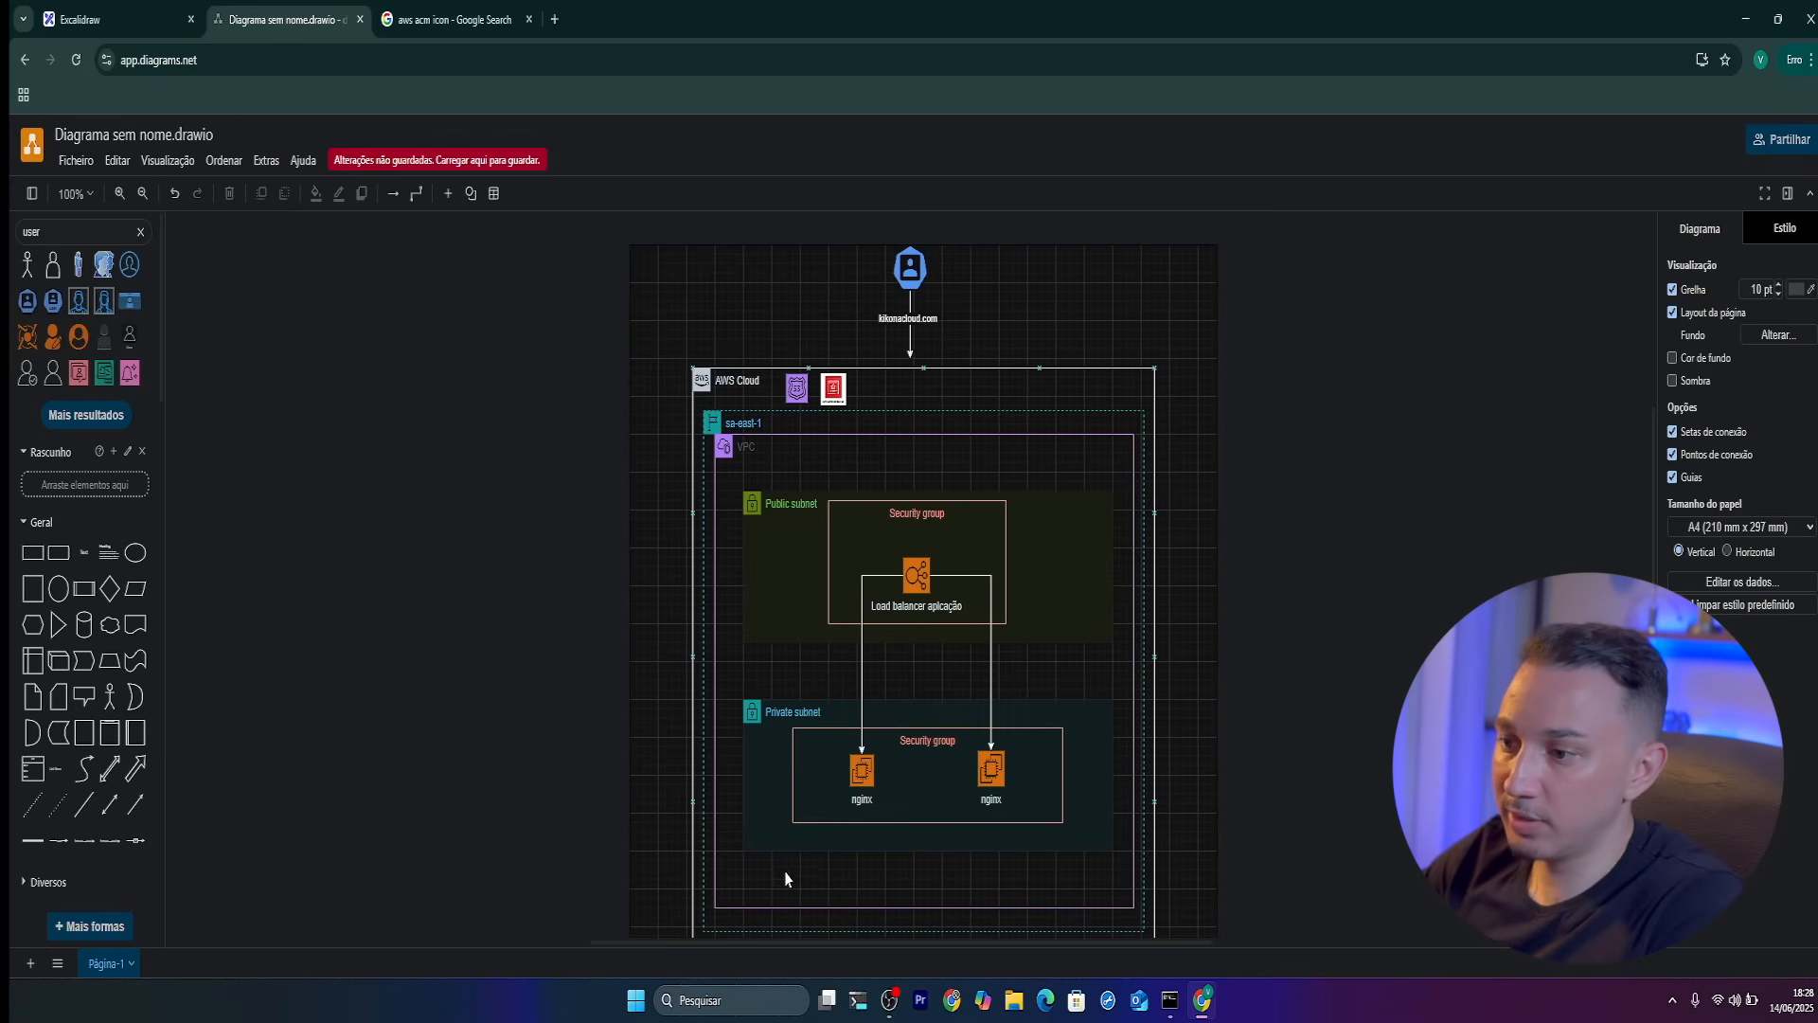
pyautogui.click(1036, 445)
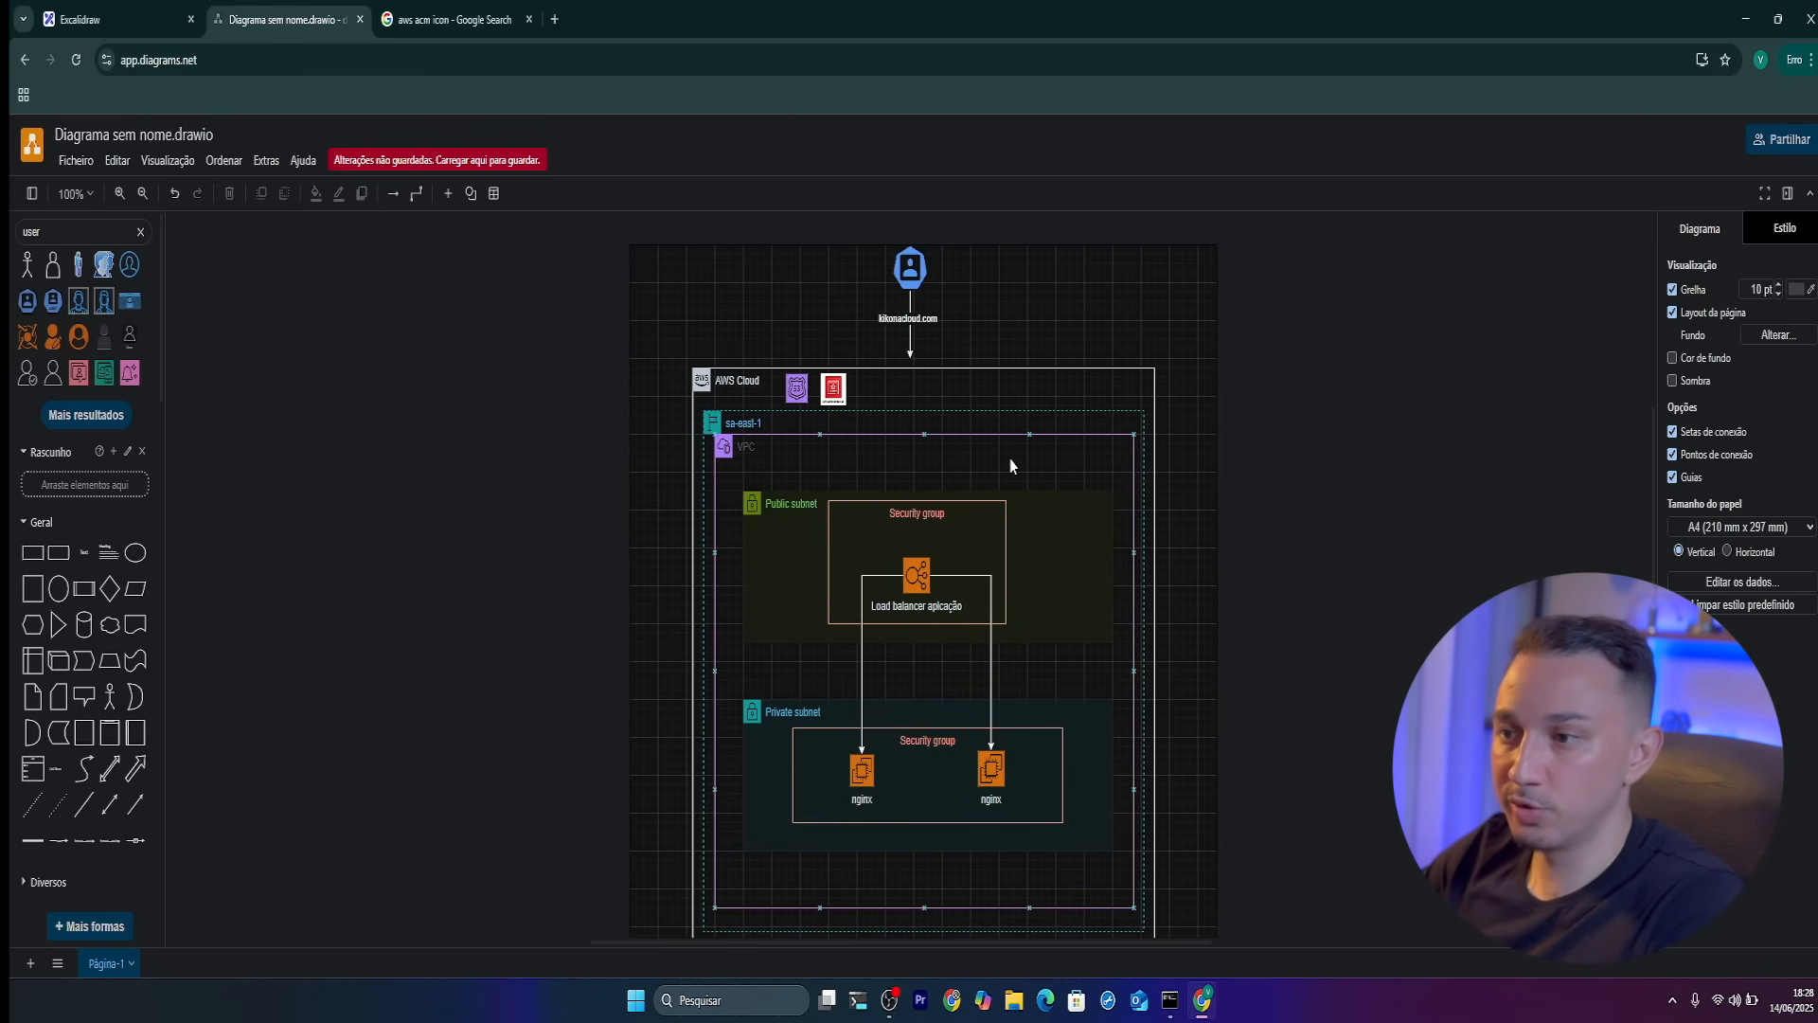